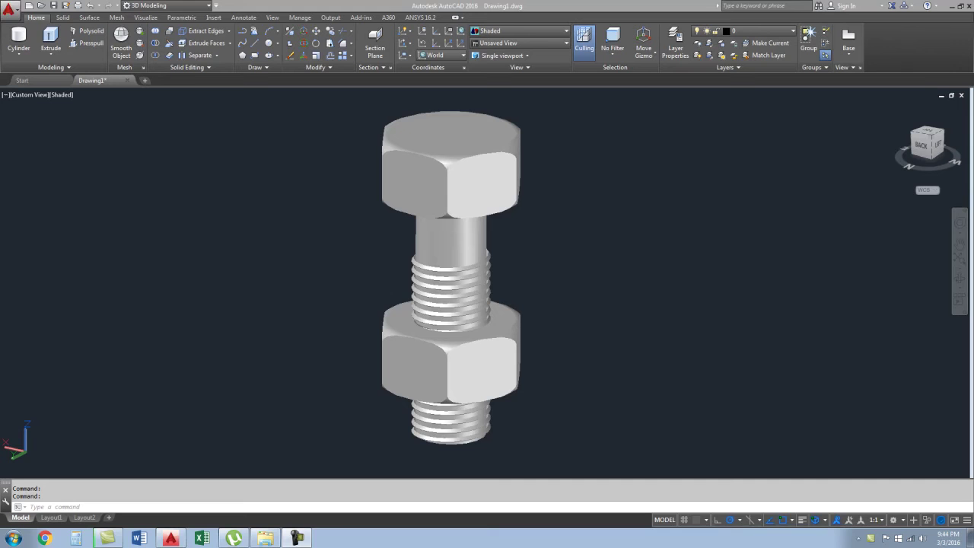
- Reset the coordinate system to World UCS
scroll(289, 327, "down", 8)
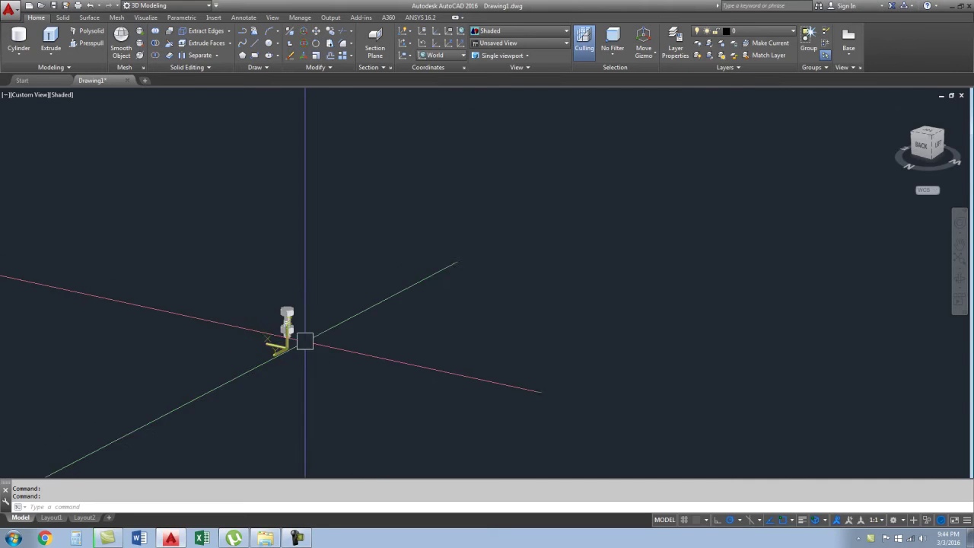
scroll(299, 324, "up", 5)
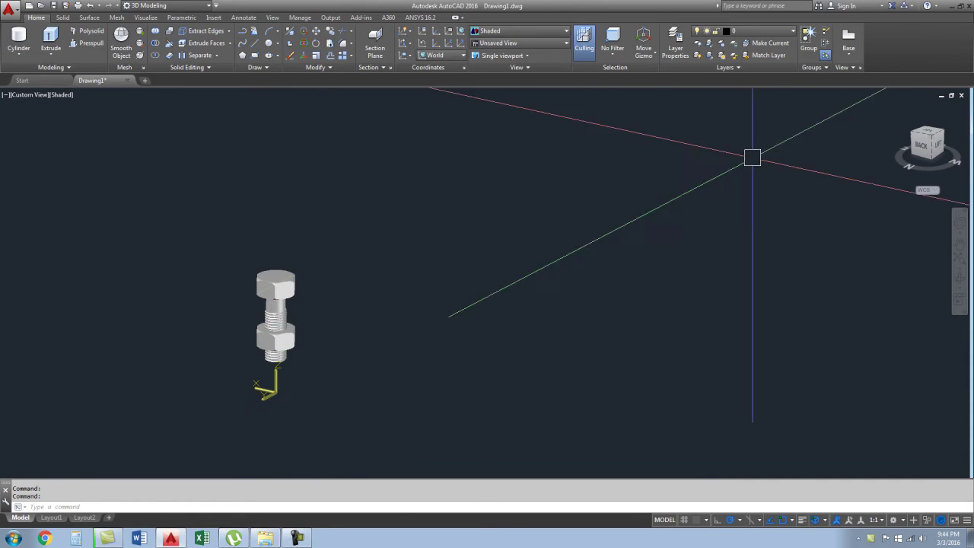
left_click(460, 31)
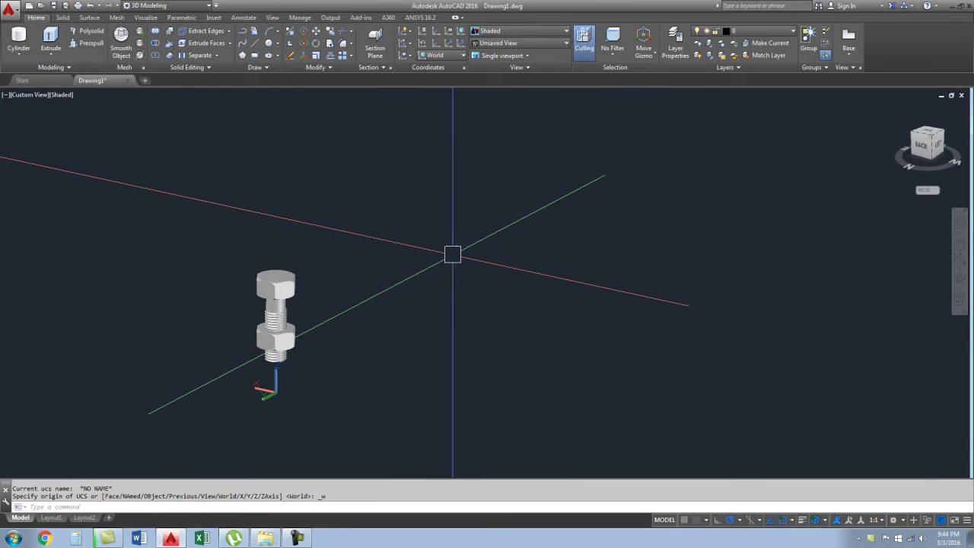
- Move the bolt-and-nut assembly off to the left of the origin
middle_click_drag(453, 294, 667, 342, "shift")
scroll(300, 359, "up", 3)
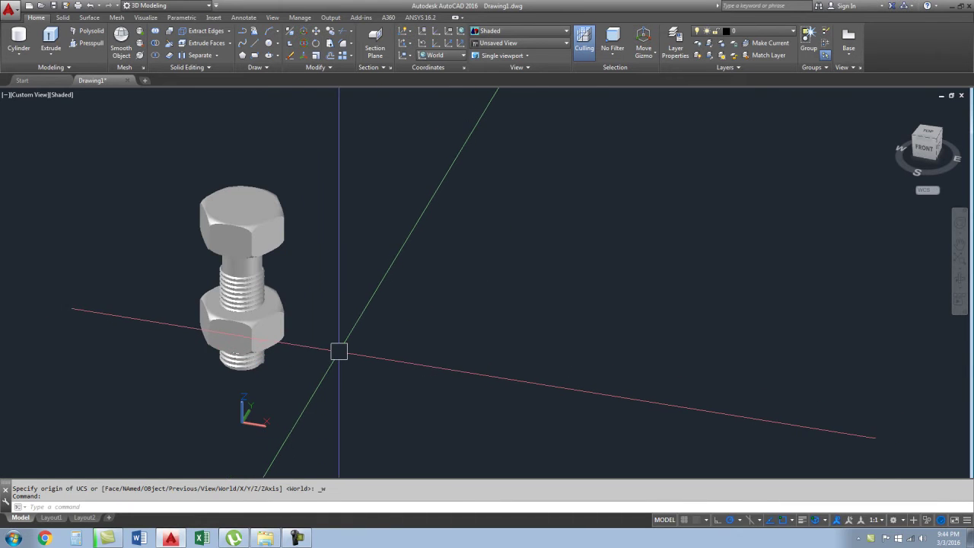
scroll(259, 410, "up", 2)
scroll(332, 368, "down", 2)
scroll(328, 381, "down", 3)
left_click(266, 285)
left_click(379, 388)
type("m")
key("Return")
left_click(652, 322)
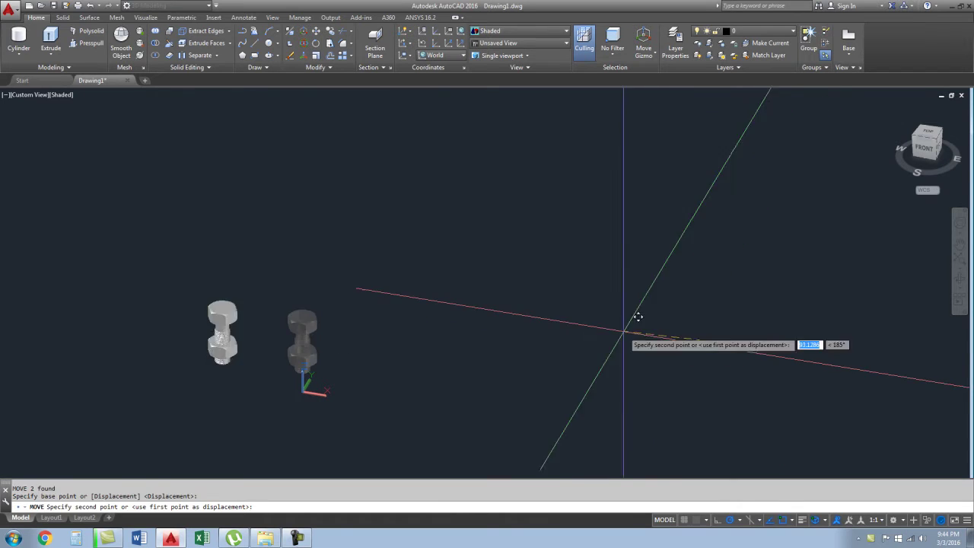
left_click(460, 297)
scroll(318, 396, "up", 1)
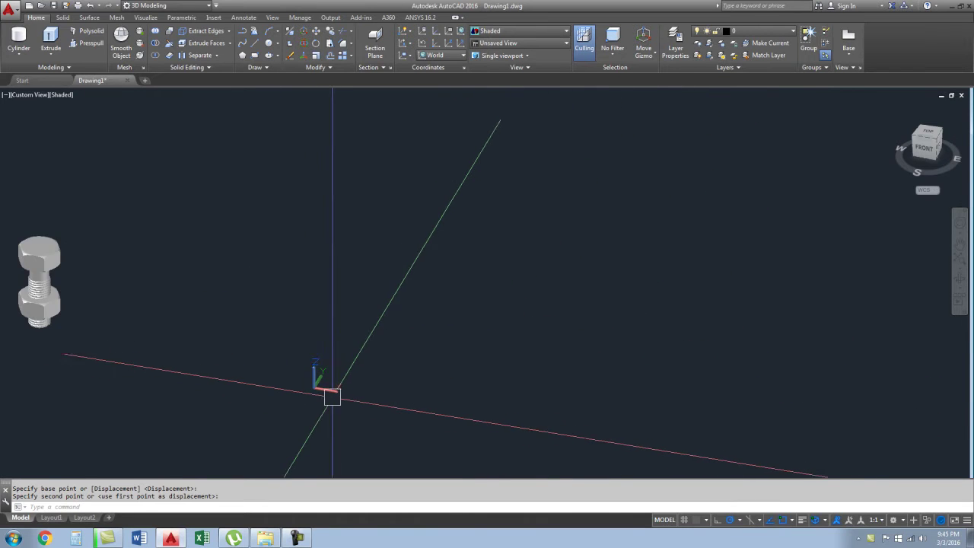
scroll(322, 404, "down", 2)
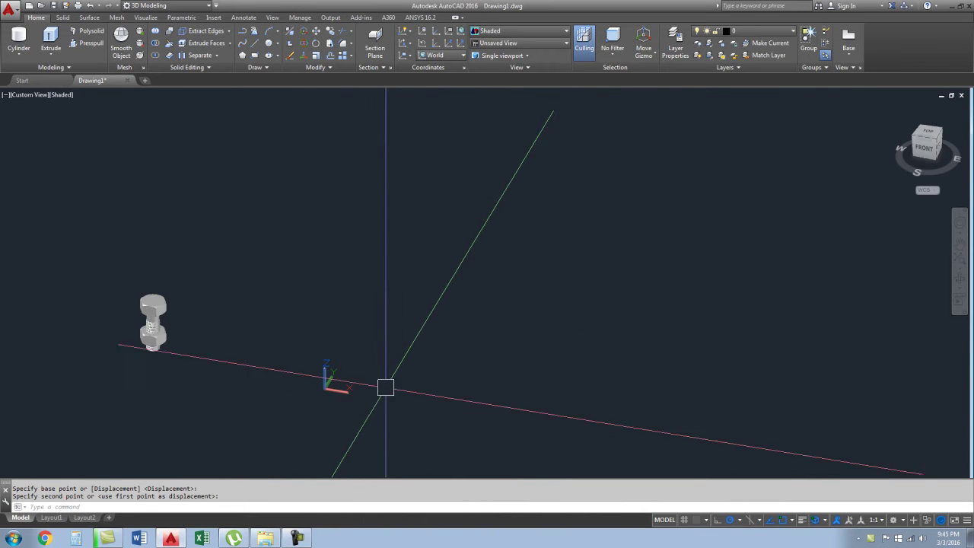
- Switch to the Top view with the origin centered on screen
mouse_move(925, 148)
left_click(927, 133)
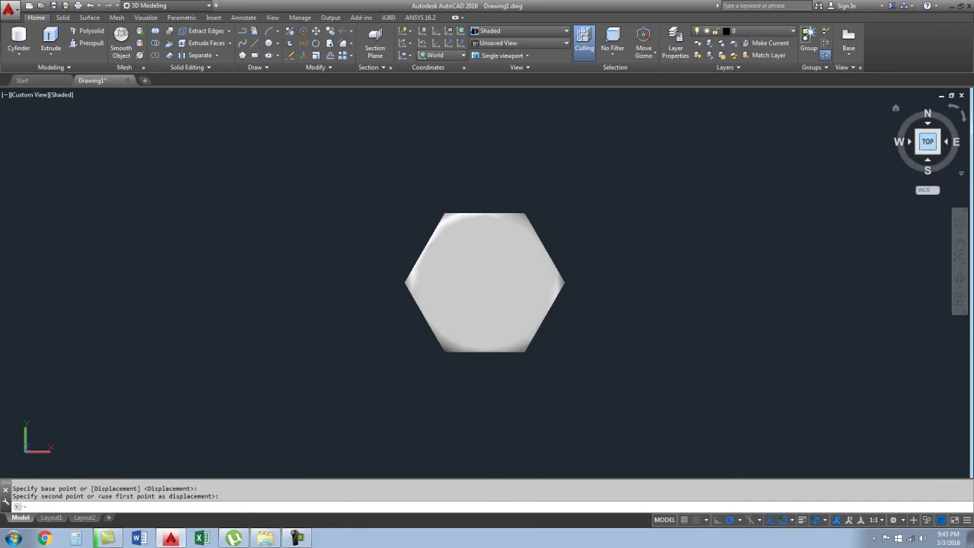
scroll(288, 297, "down", 6)
scroll(509, 259, "up", 4)
middle_click_drag(509, 259, 426, 304)
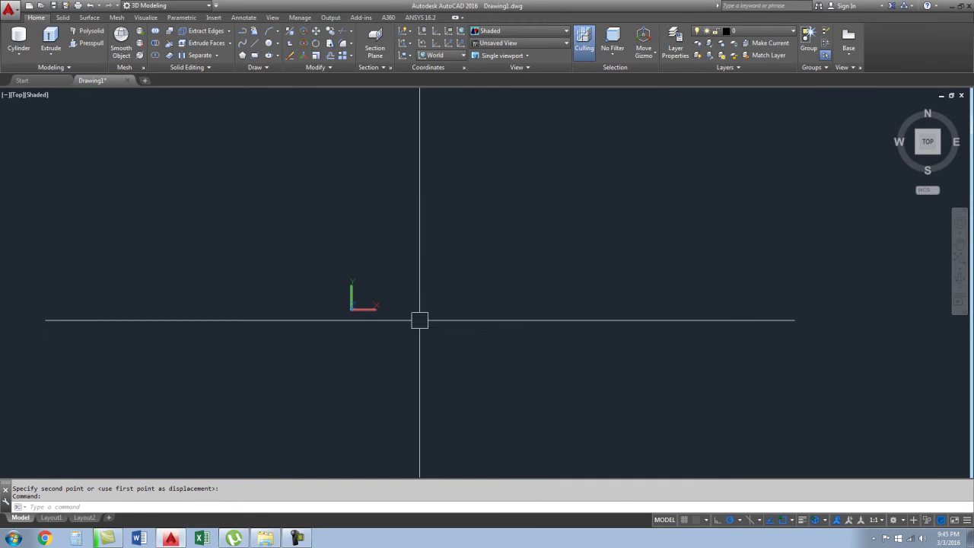
- Start a polyline at 0,0,0 with Ortho on and a 200-unit horizontal first segment
type("pl")
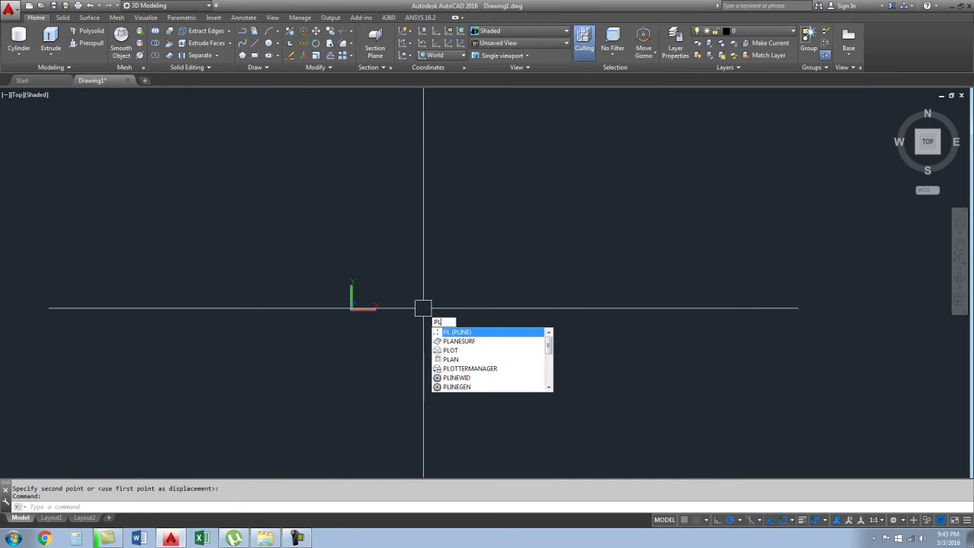
key("Return")
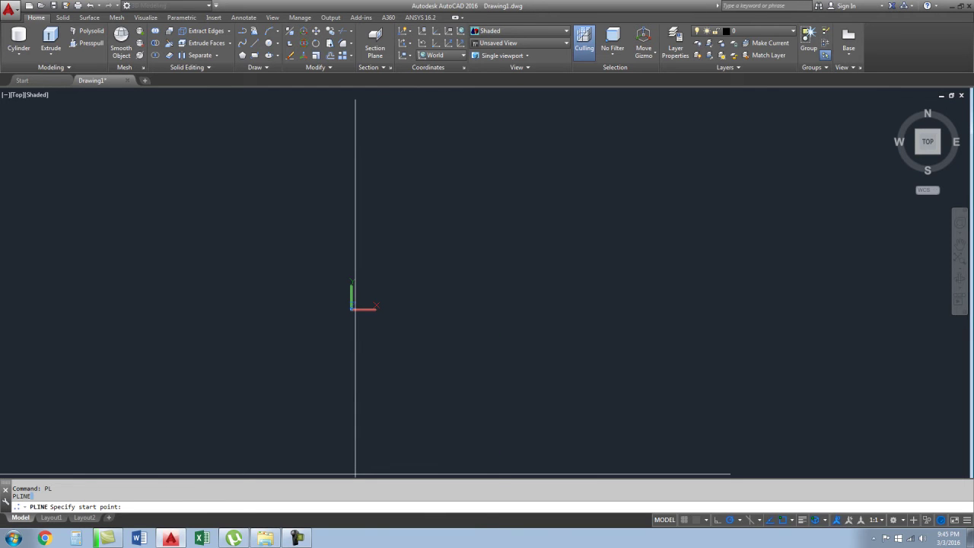
type("0,0,0")
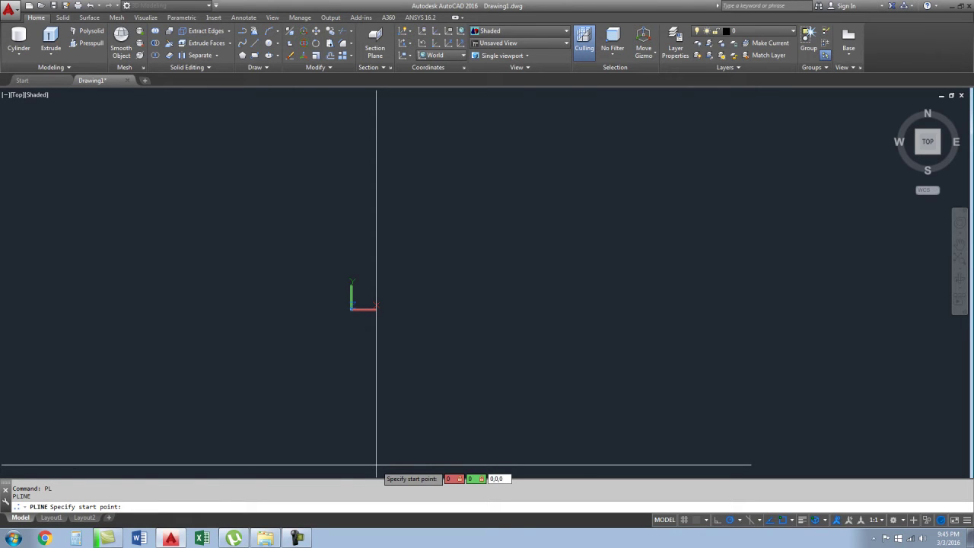
key("Escape")
type("pl")
key("Return")
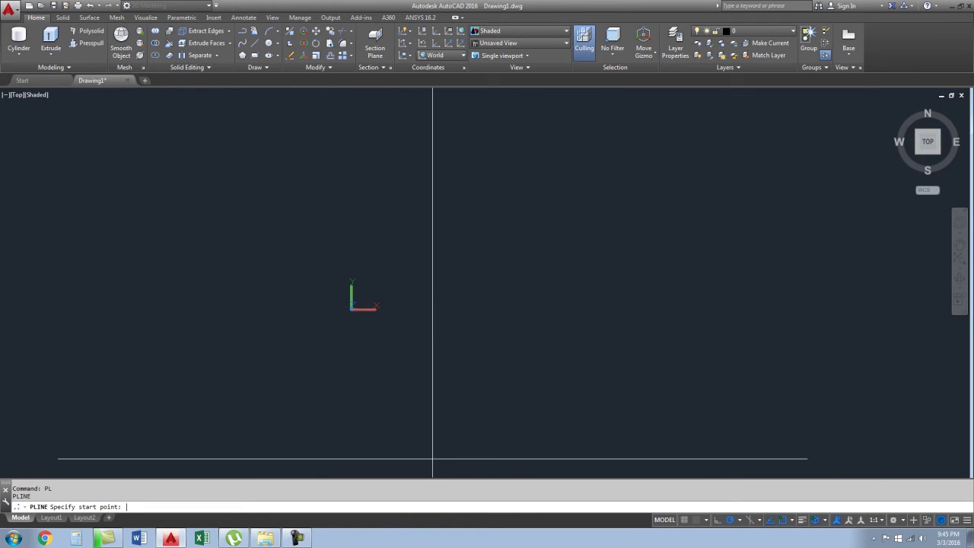
key("Return")
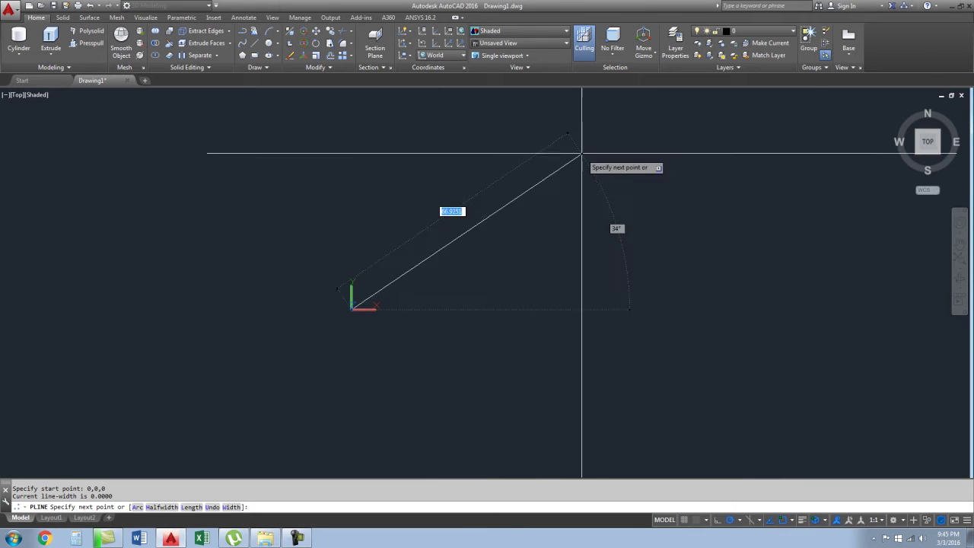
key("F8")
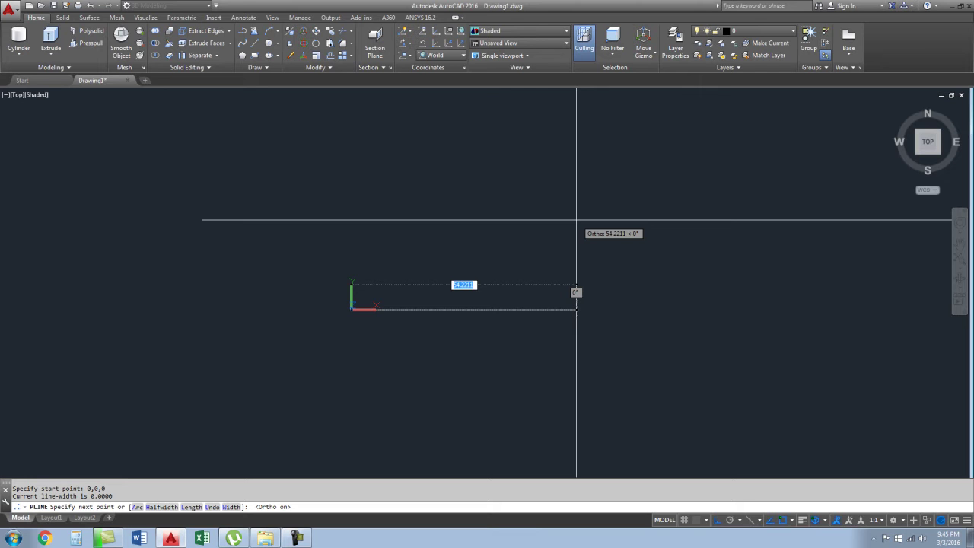
type("200")
key("Return")
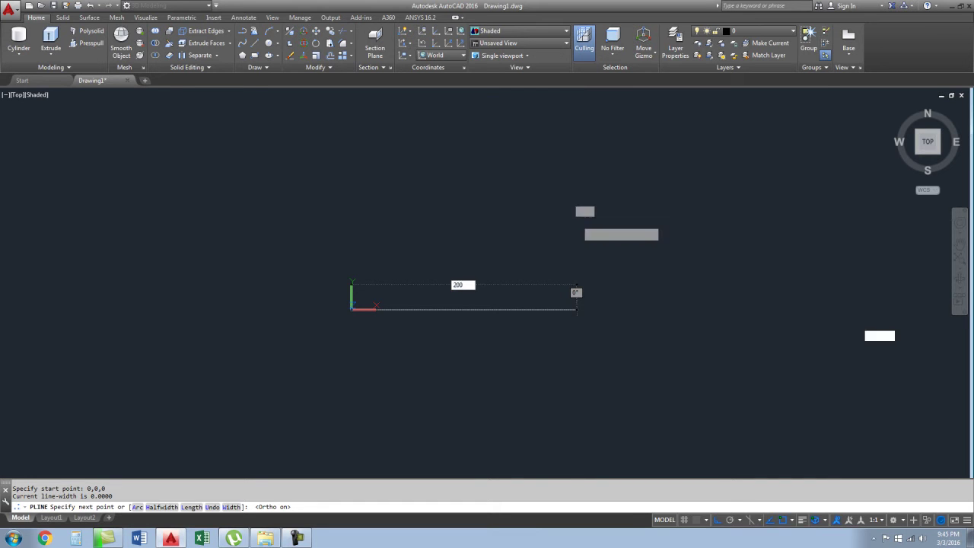
scroll(285, 246, "down", 5)
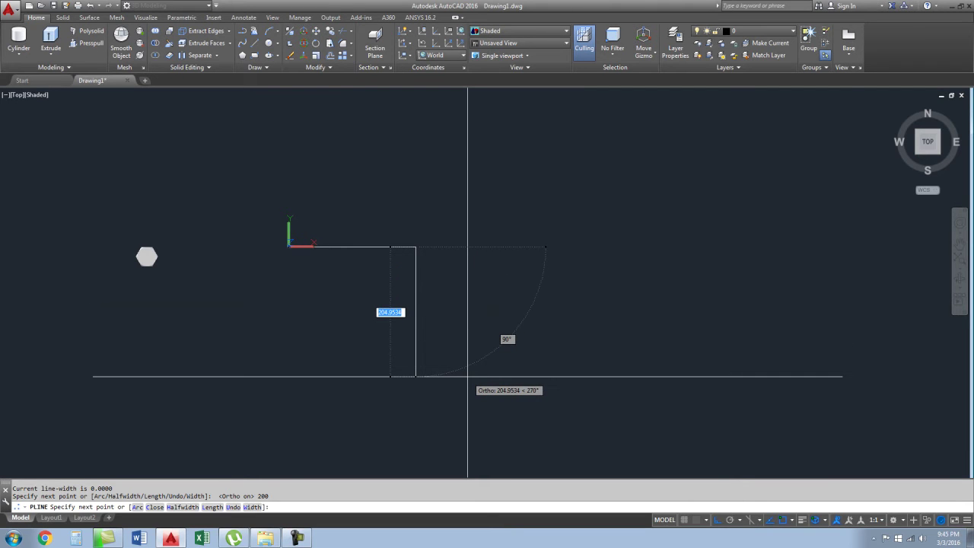
- Add polyline segments of 8 down, 99 left, and 284 down for the web
type("8")
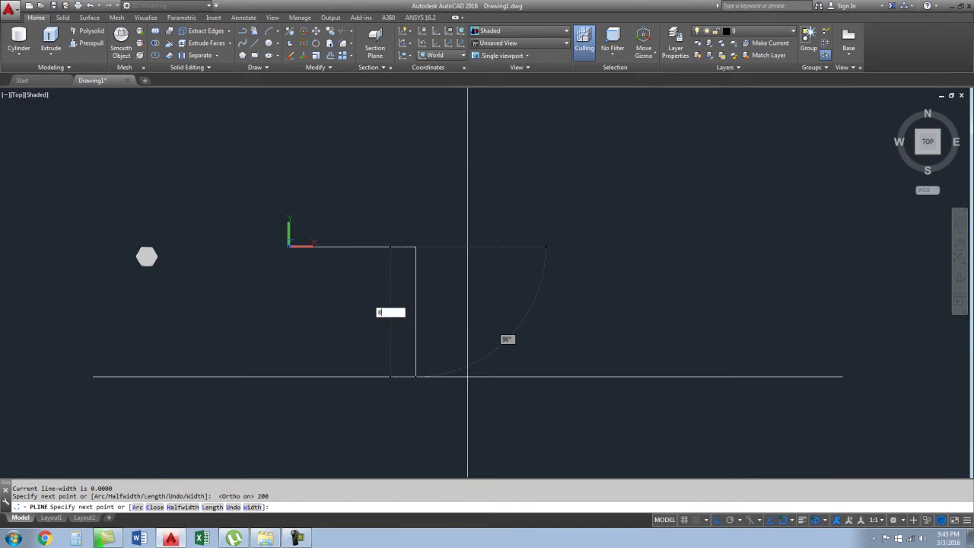
key("Return")
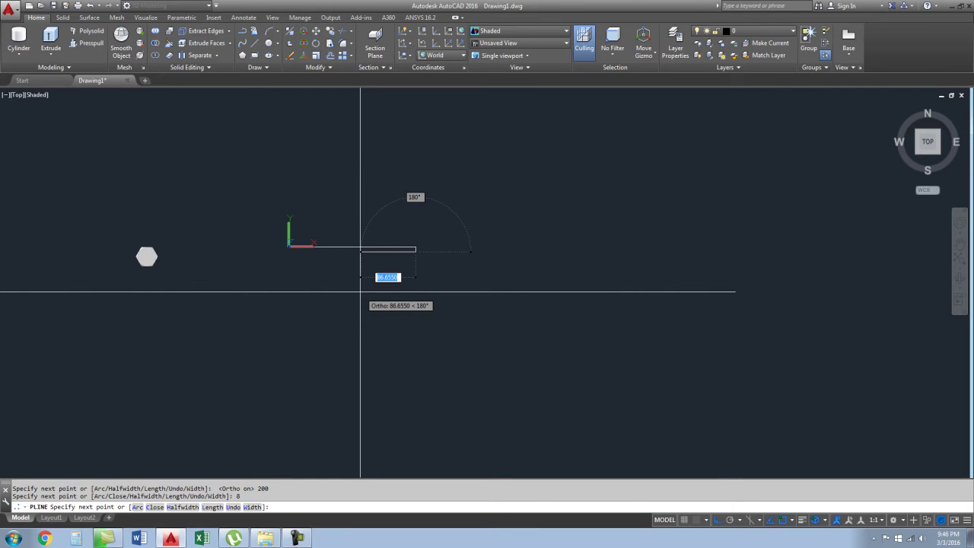
type("99")
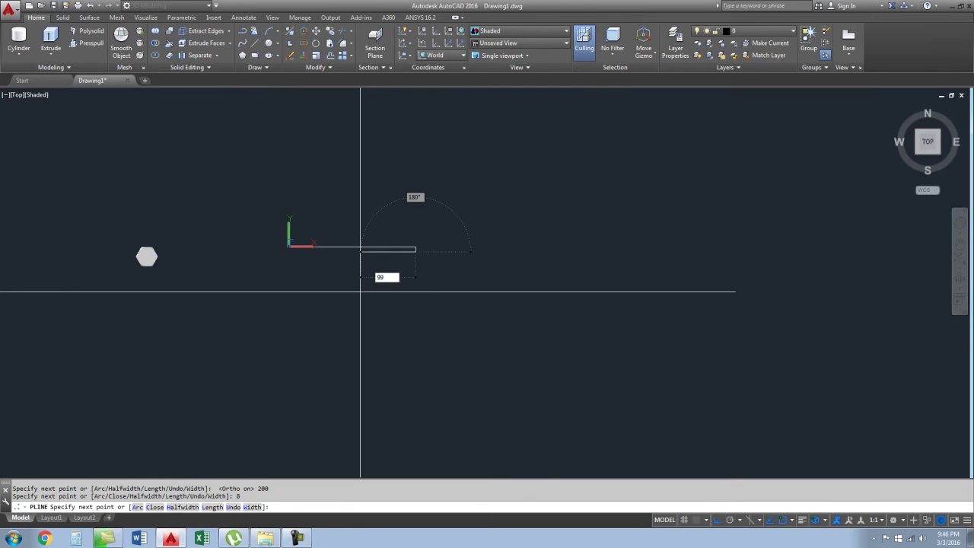
key("Return")
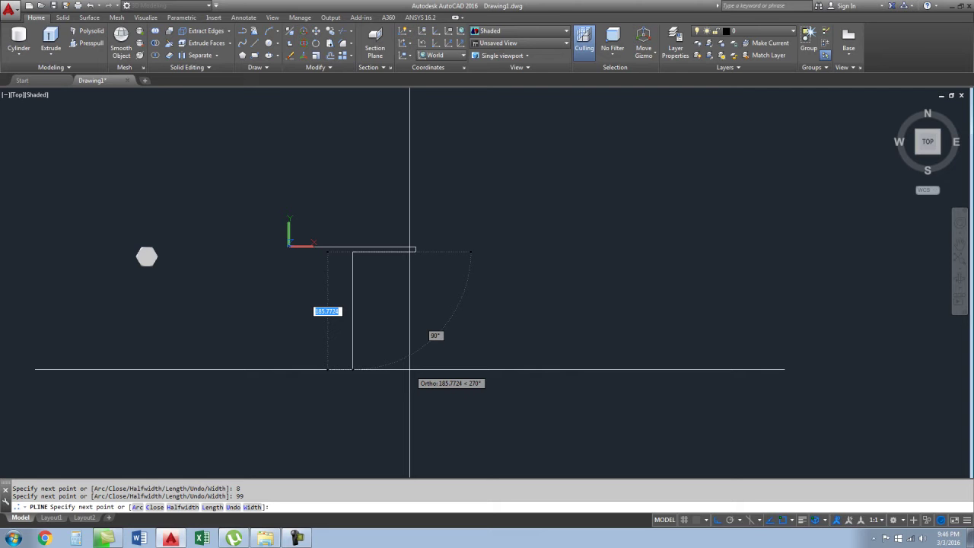
type("14")
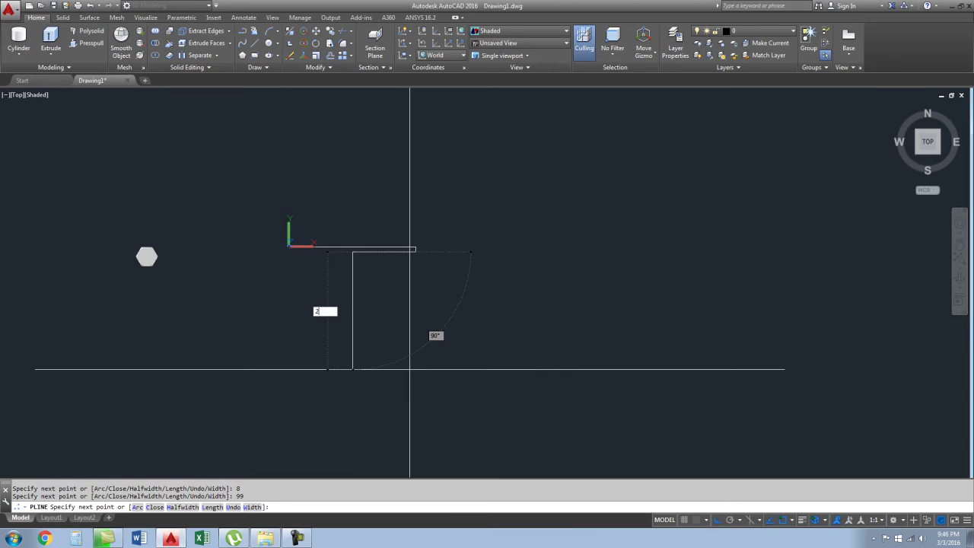
type("84")
key("Return")
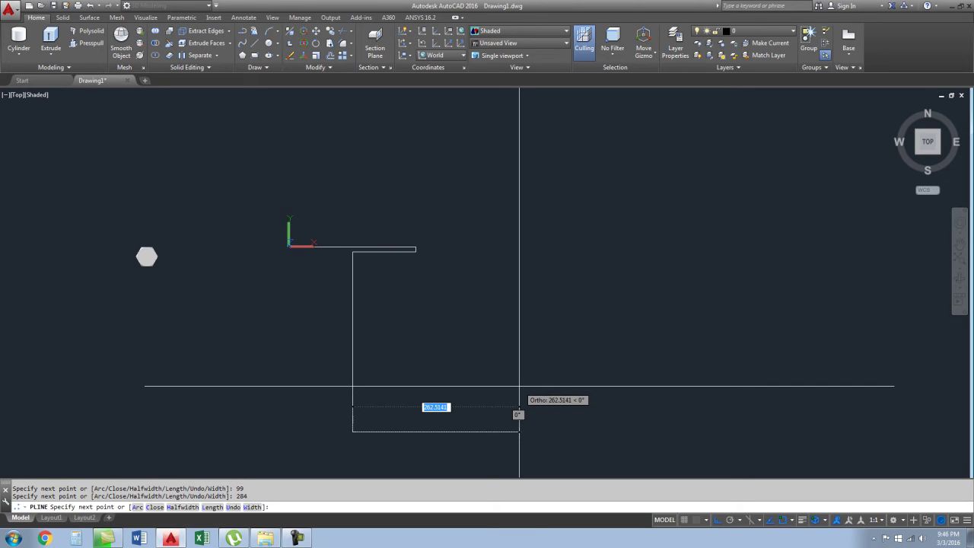
- Draw the 99-unit bottom flange, 8-unit upward and 99-unit rightward segments, undoing mistakes
type("9")
key("Return")
key("ctrl+z")
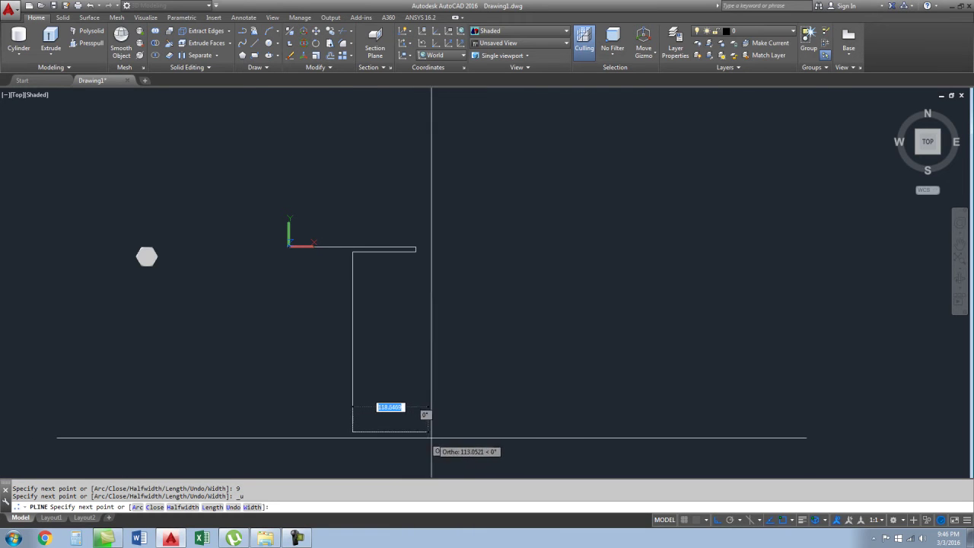
type("99")
key("Return")
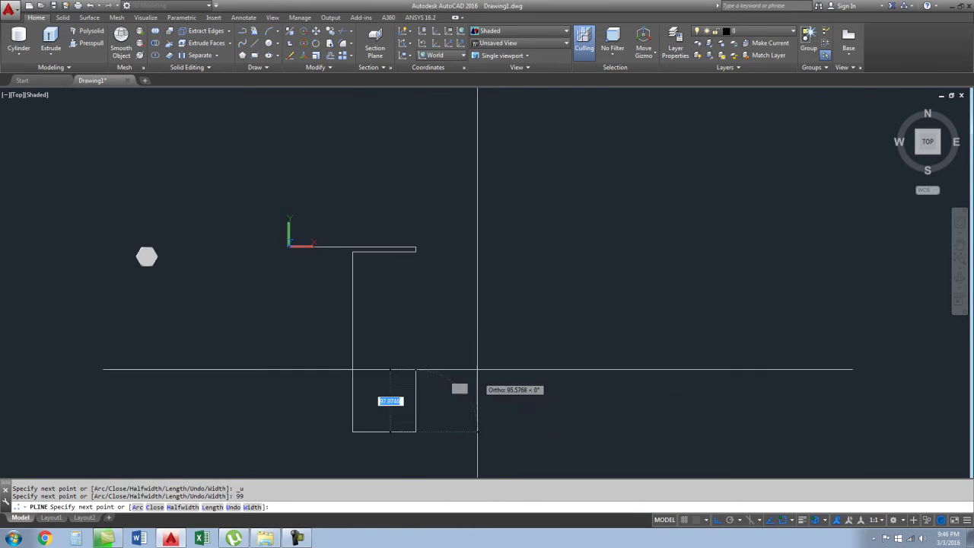
scroll(477, 370, "down", 5)
type("8")
key("Return")
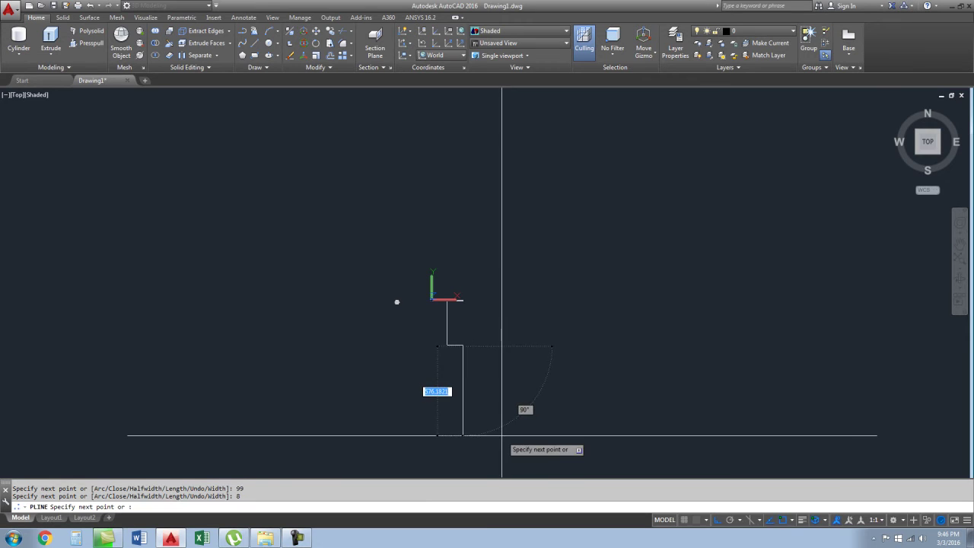
type("u")
key("Return")
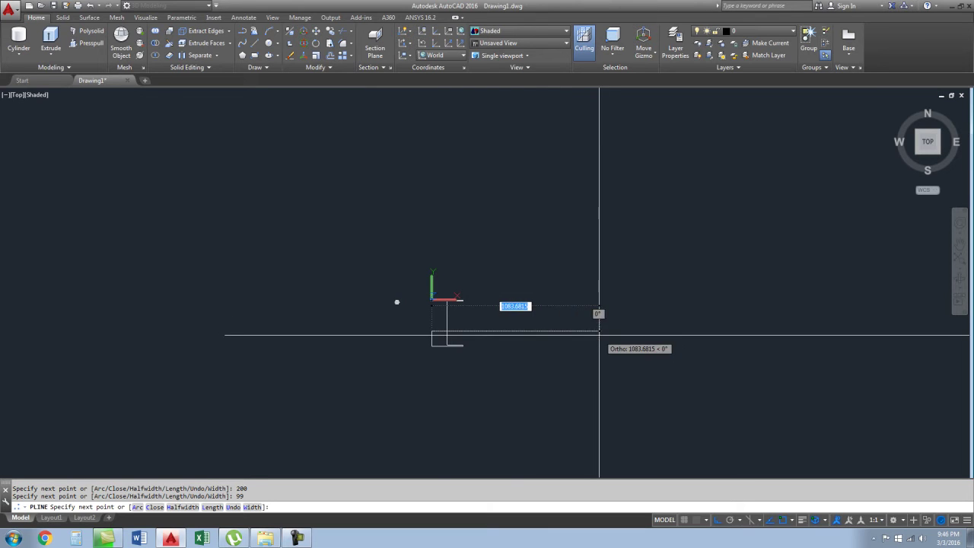
key("ctrl+z")
type("8")
key("Return")
type("99")
key("Return")
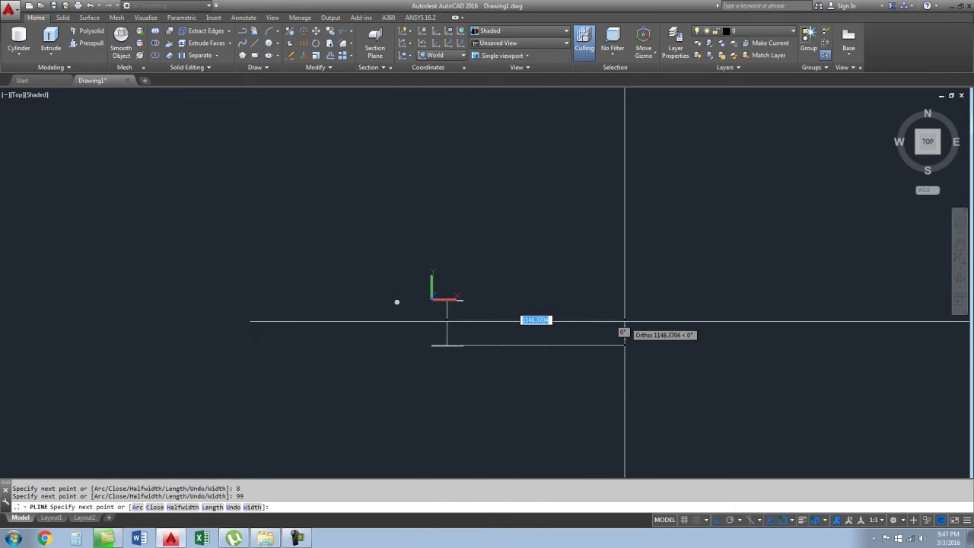
- Pick the web-top and flange-end corners, then close the I-beam outline
scroll(453, 350, "up", 5)
scroll(407, 339, "up", 2)
scroll(392, 336, "up", 2)
scroll(445, 373, "down", 4)
scroll(421, 318, "up", 2)
scroll(434, 305, "up", 1)
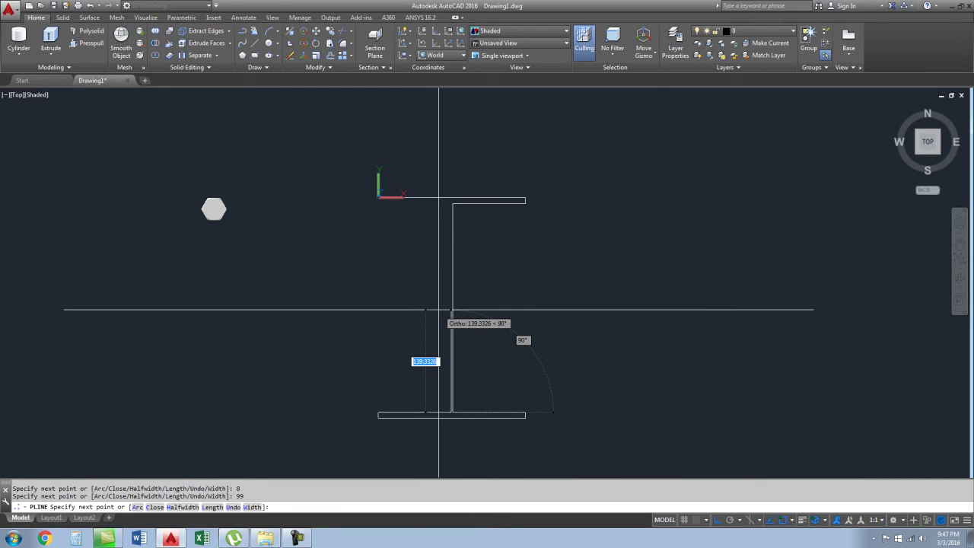
scroll(446, 200, "up", 2)
scroll(467, 202, "up", 2)
scroll(467, 200, "up", 1)
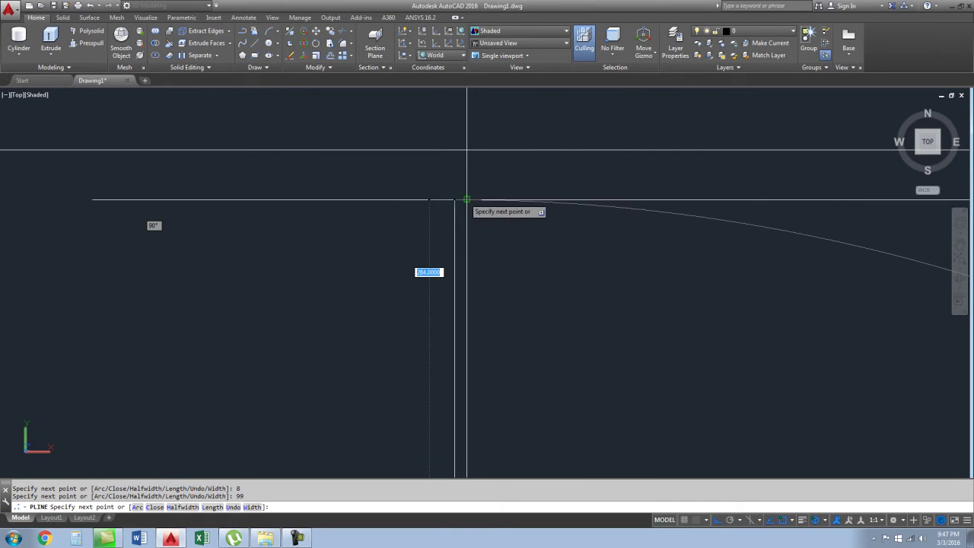
scroll(462, 204, "down", 2)
left_click(470, 208)
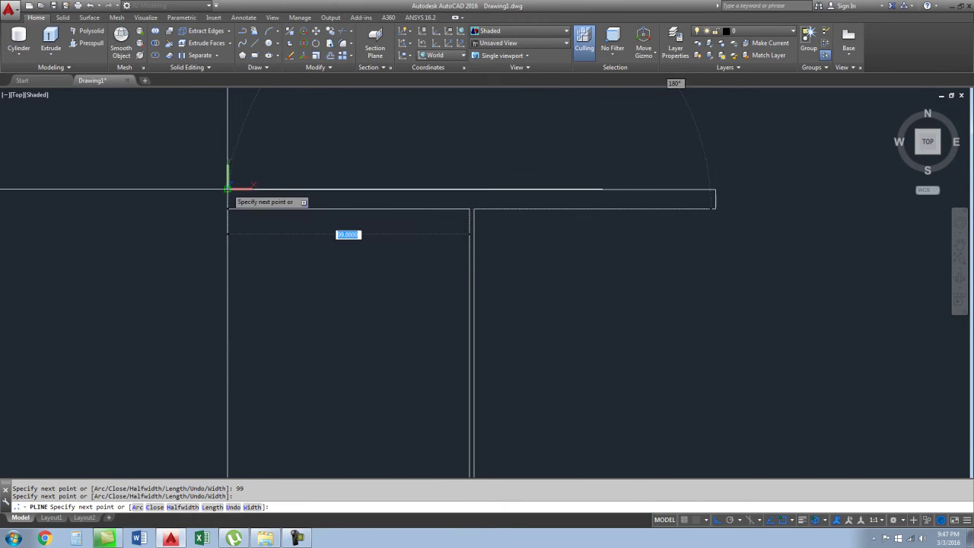
left_click(228, 202)
type("c")
key("Return")
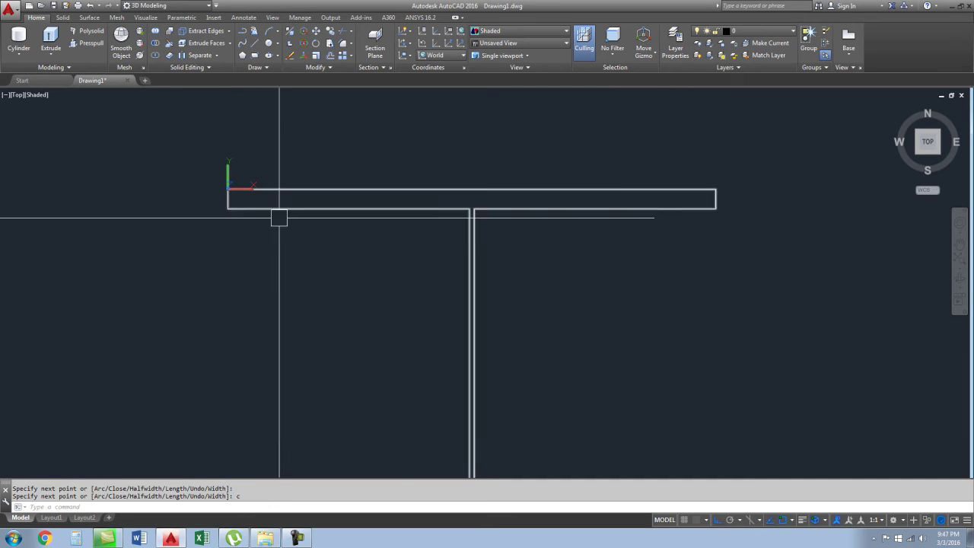
- Grip-stretch both web edges of the I-beam outline by 5 units each
left_click(461, 285)
scroll(431, 302, "down", 6)
scroll(419, 300, "up", 3)
scroll(429, 279, "up", 8)
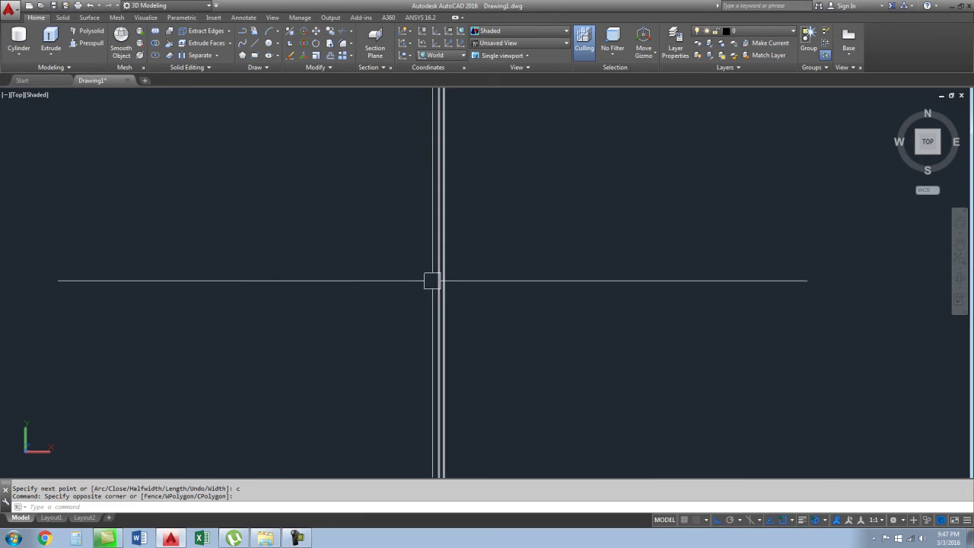
scroll(432, 279, "down", 5)
scroll(411, 293, "up", 4)
left_click(411, 296)
scroll(415, 276, "up", 2)
scroll(419, 276, "up", 3)
left_click(488, 280)
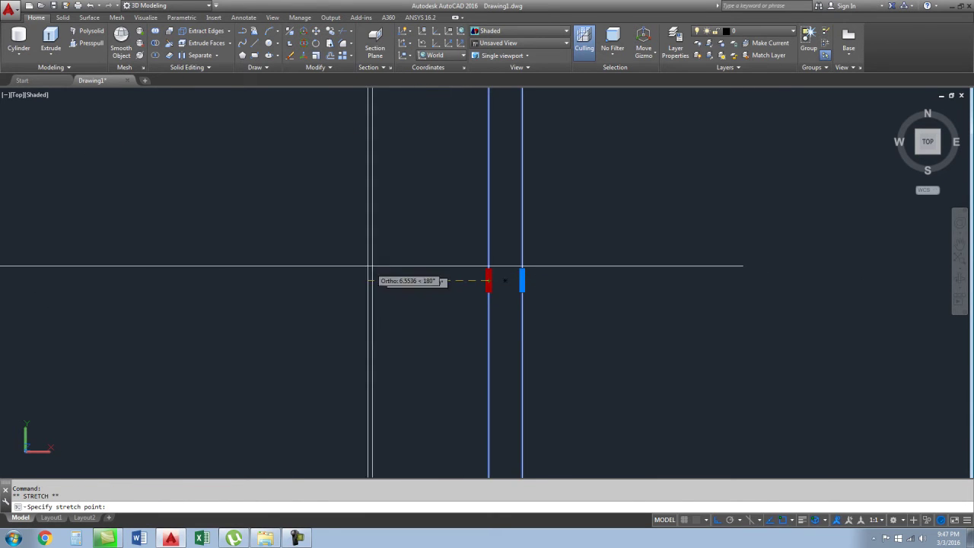
type("5")
key("Return")
scroll(430, 274, "down", 3)
left_click(457, 264)
type("5")
key("Return")
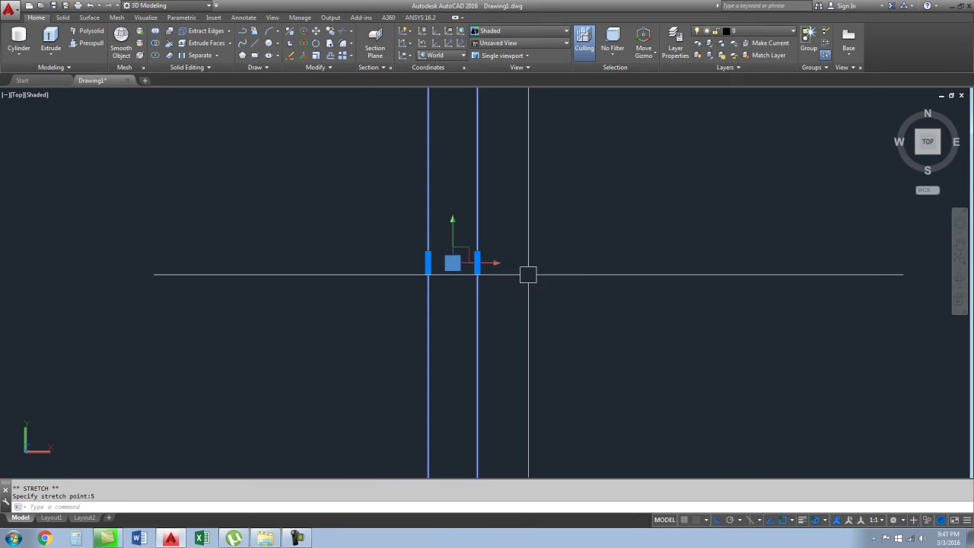
scroll(376, 422, "down", 3)
key("Escape")
- Verify the web measures 12 with a linear dimension, then delete that dimension
middle_click_drag(394, 354, 439, 293)
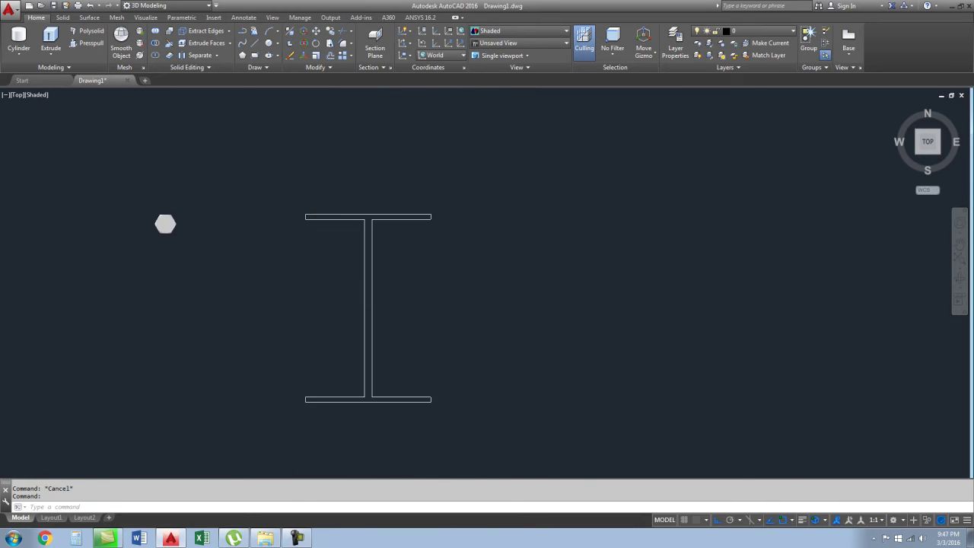
scroll(495, 320, "down", 2)
scroll(431, 303, "up", 3)
type("li")
key("Return")
scroll(426, 419, "up", 3)
left_click(409, 409)
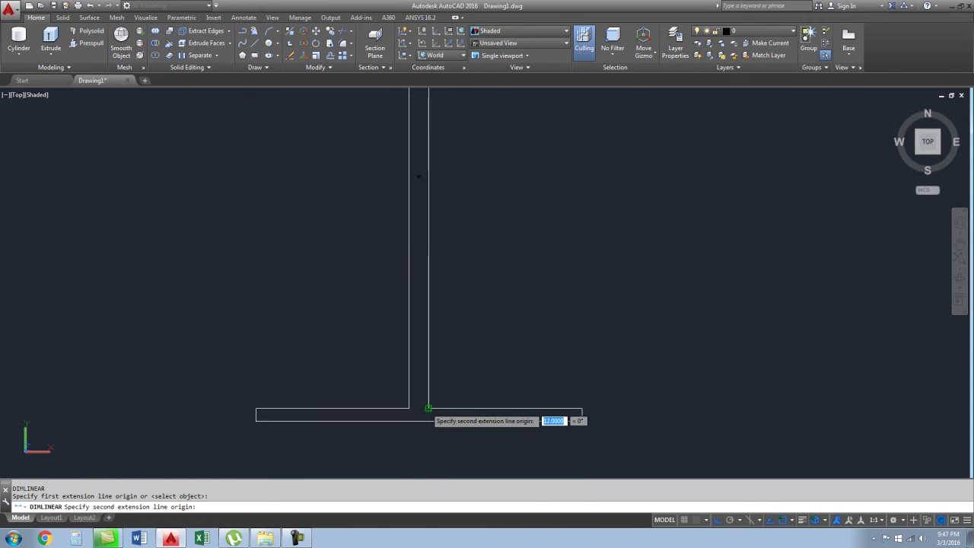
left_click(429, 409)
scroll(419, 392, "down", 3)
scroll(414, 366, "up", 3)
scroll(414, 366, "up", 2)
left_click(419, 316)
scroll(419, 316, "down", 3)
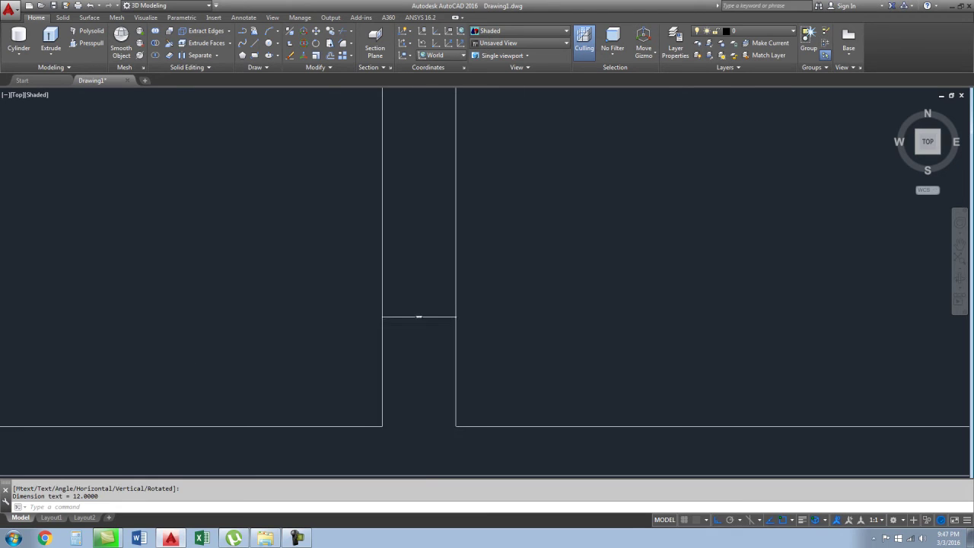
left_click(419, 316)
key("Delete")
scroll(468, 398, "down", 5)
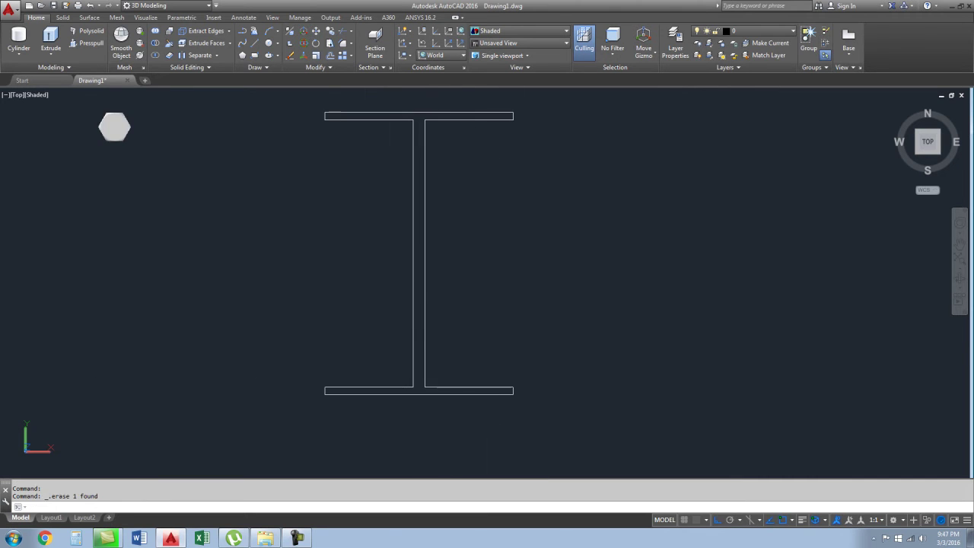
- Measure the 8-unit top flange thickness with a linear dimension, then delete it
middle_click_drag(506, 114, 479, 174)
scroll(498, 193, "up", 3)
key("Escape")
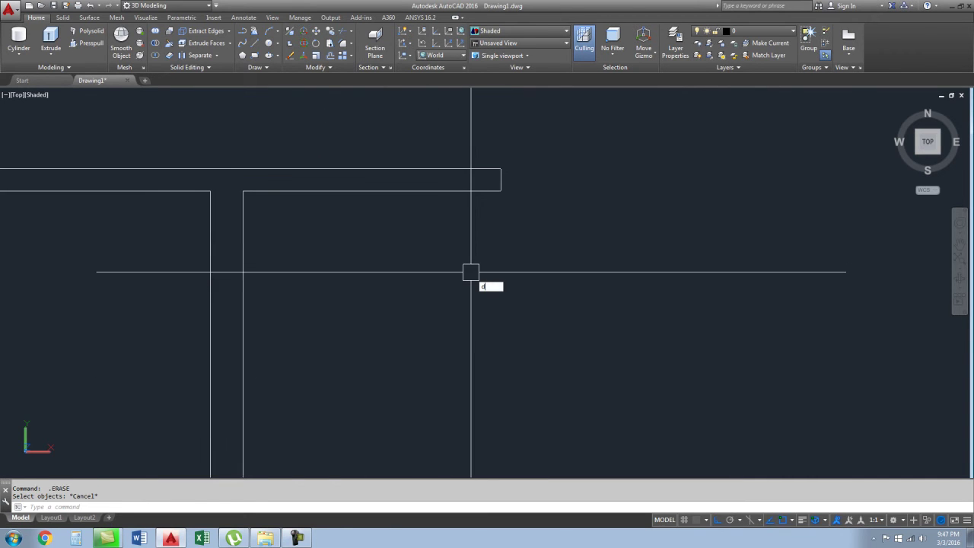
type("li")
key("Return")
left_click(501, 169)
left_click(501, 191)
left_click(520, 182)
scroll(520, 177, "up", 2)
scroll(518, 181, "up", 3)
left_click(525, 213)
key("Delete")
- Select both web lines and grip-stretch the left one 1 unit inward
scroll(489, 201, "down", 2)
scroll(490, 202, "down", 2)
scroll(498, 294, "down", 1)
scroll(487, 269, "up", 1)
scroll(445, 251, "up", 1)
scroll(445, 251, "up", 2)
left_click(381, 313)
left_click(414, 312)
scroll(387, 320, "up", 1)
scroll(367, 338, "up", 1)
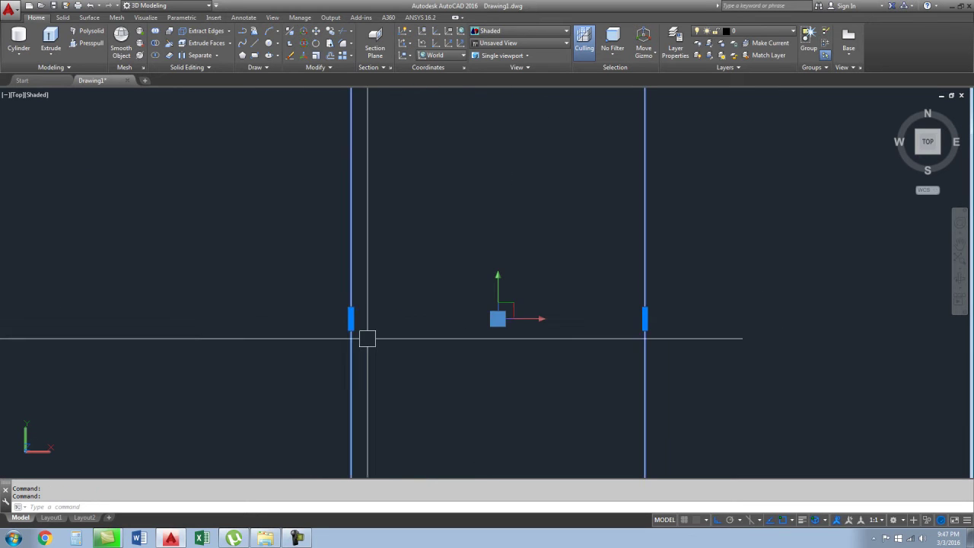
left_click(351, 319)
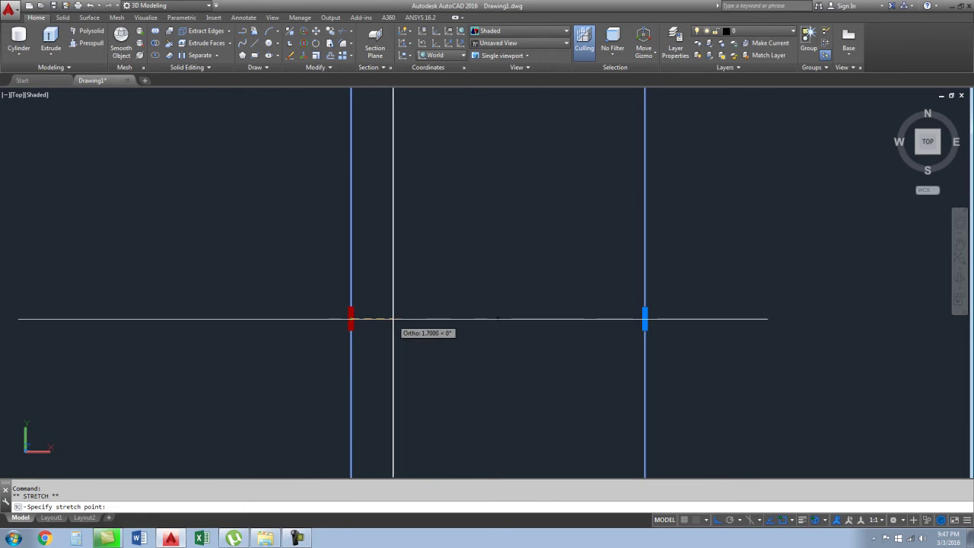
type("1")
key("Return")
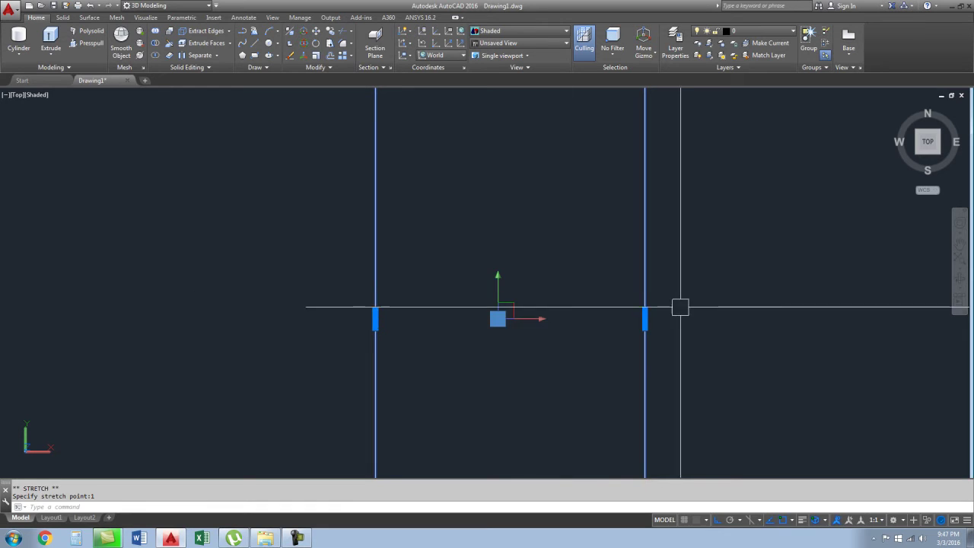
left_click(645, 319)
key("Escape")
key("Escape")
scroll(589, 320, "down", 3)
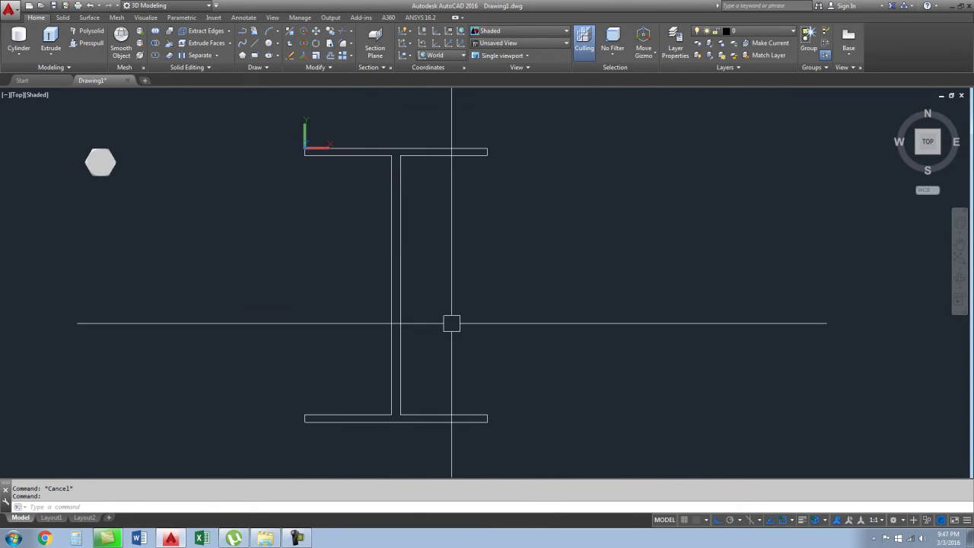
- Switch the viewport to the SW Isometric view
scroll(450, 325, "down", 2)
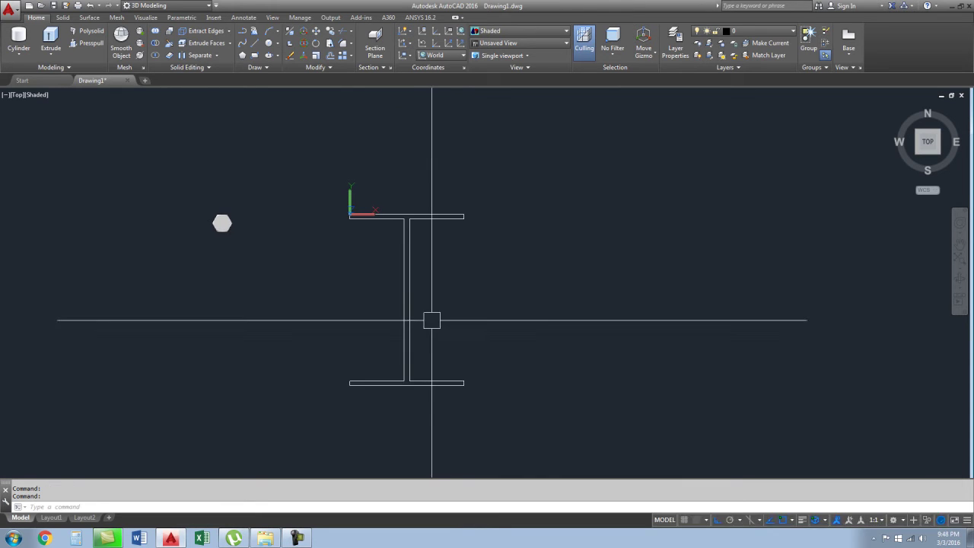
scroll(373, 316, "down", 2)
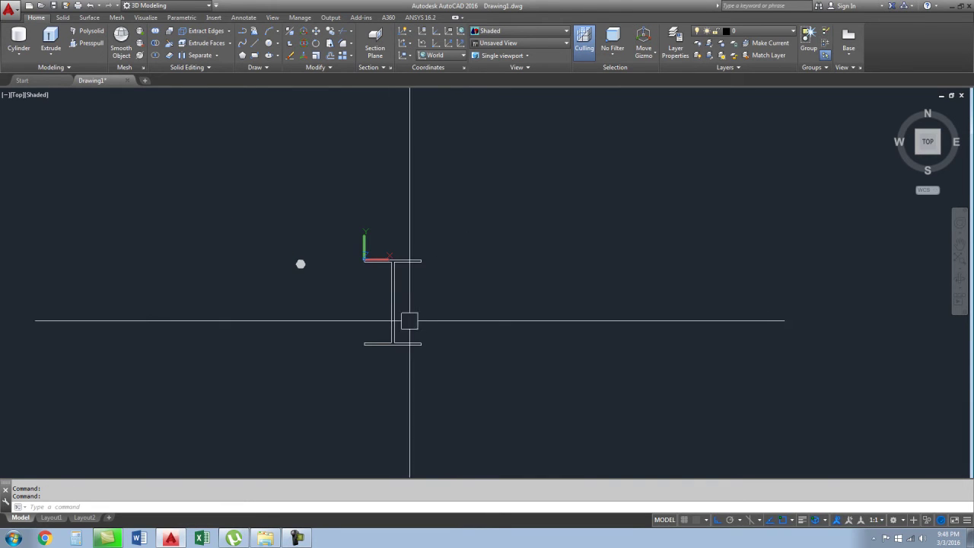
left_click(17, 94)
left_click(42, 189)
- Select the I-beam profile and start the Extrude command on it
scroll(409, 373, "down", 3)
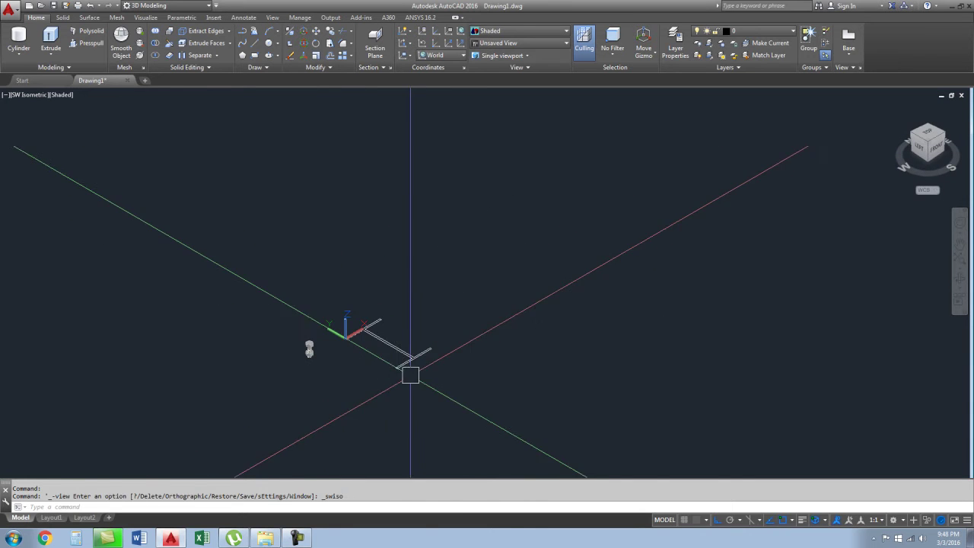
left_click(408, 374)
left_click(50, 38)
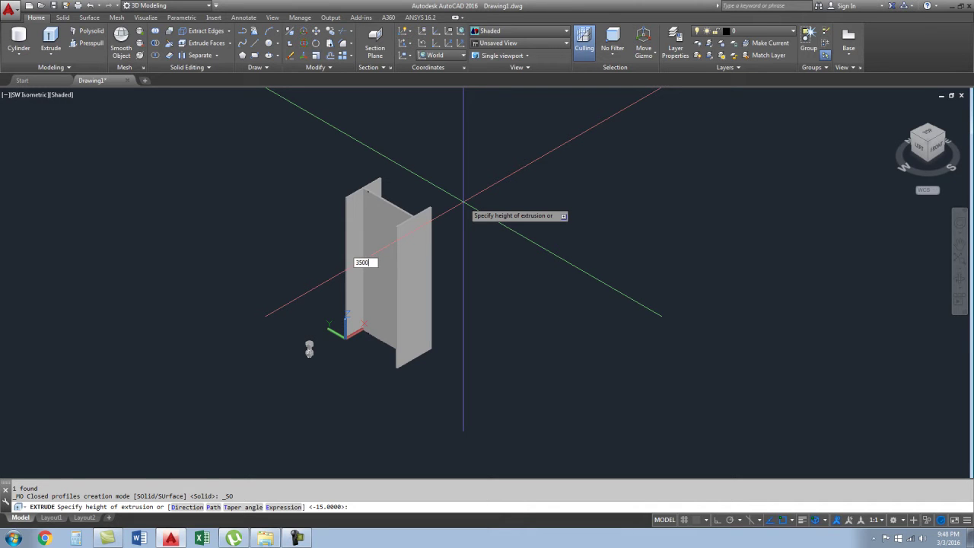
- Extrude the I-beam profile to a height of 3500
key("Return")
scroll(438, 358, "down", 5)
scroll(430, 368, "up", 3)
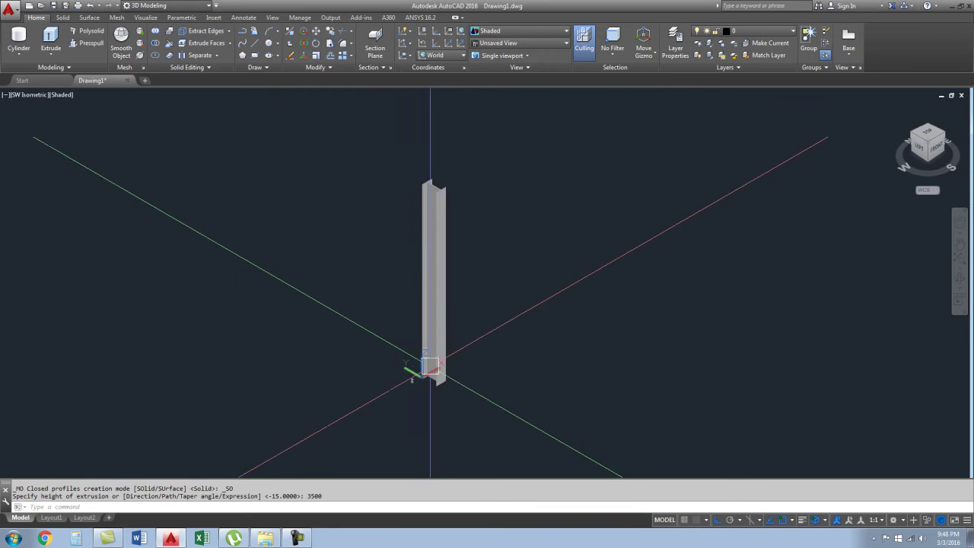
scroll(412, 378, "up", 2)
- Switch the viewport visual style to 2D Wireframe
left_click(61, 95)
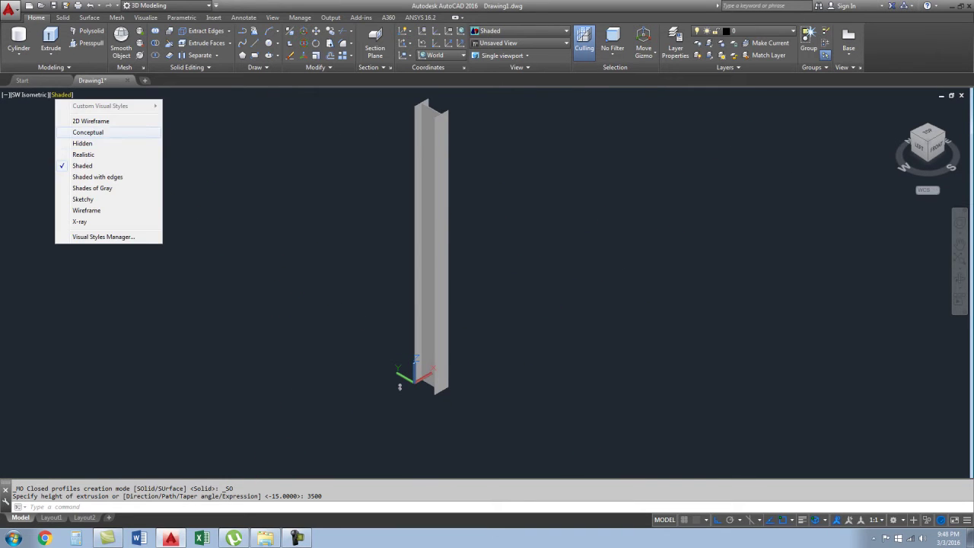
left_click(91, 121)
scroll(426, 398, "up", 5)
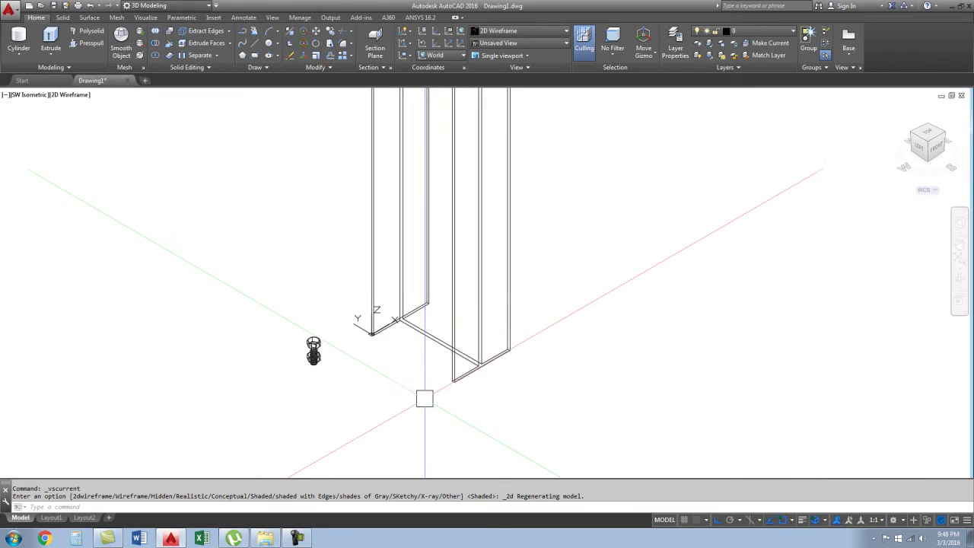
scroll(393, 358, "up", 2)
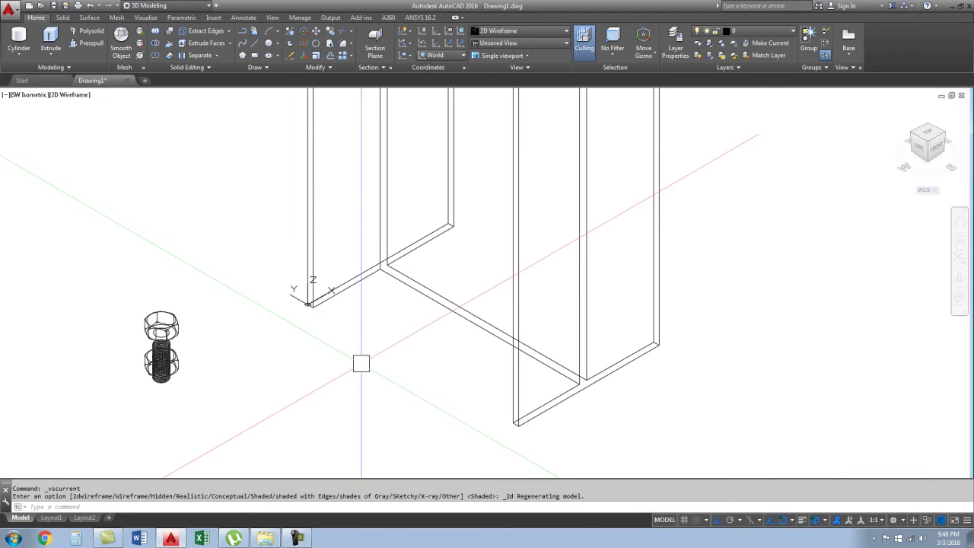
type("PL")
- Draw a base-plate rectangle from the column origin to an opposite corner
key("Escape")
key("Escape")
type("c")
key("Return")
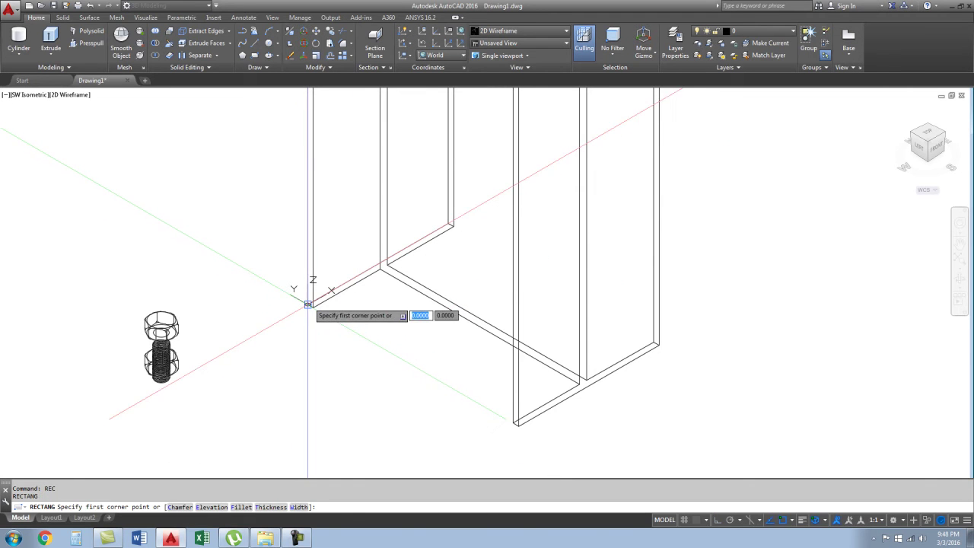
left_click(308, 303)
left_click(659, 345)
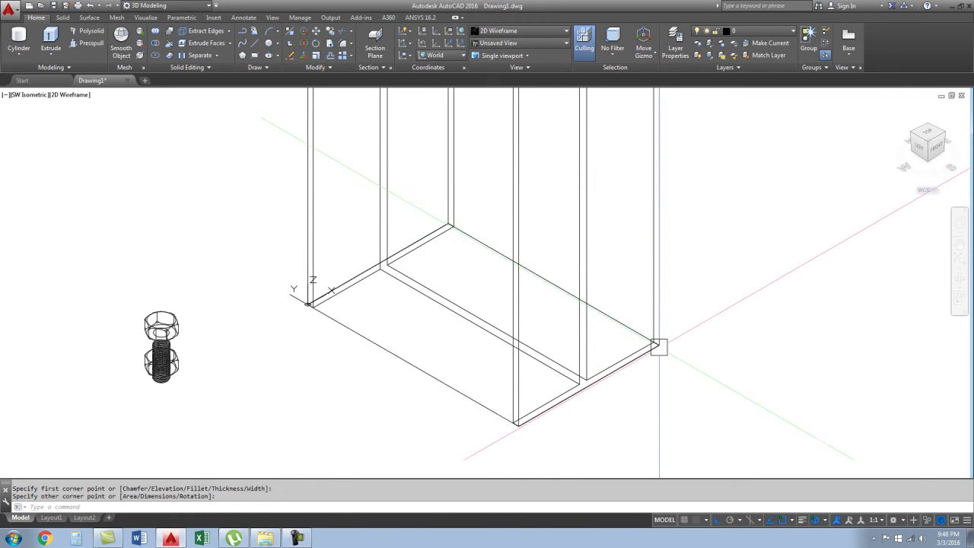
- Stretch each of the rectangle's four edges outward by 100
left_click(608, 373)
left_click(588, 386)
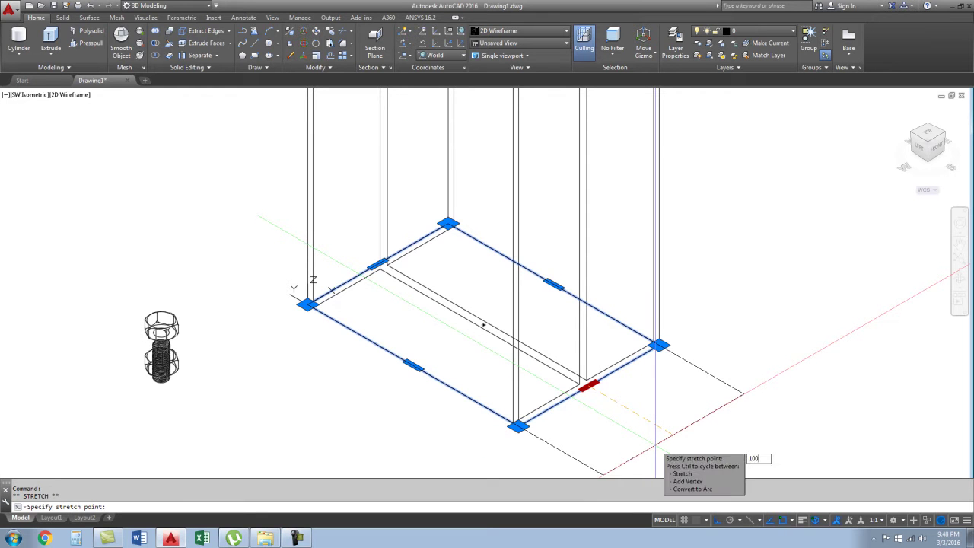
key("Return")
left_click(589, 304)
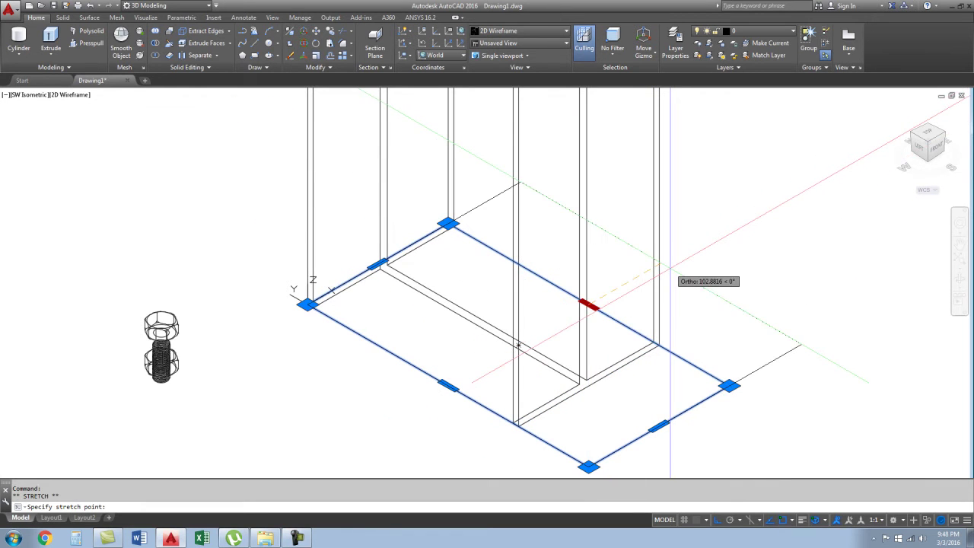
type("100")
key("Return")
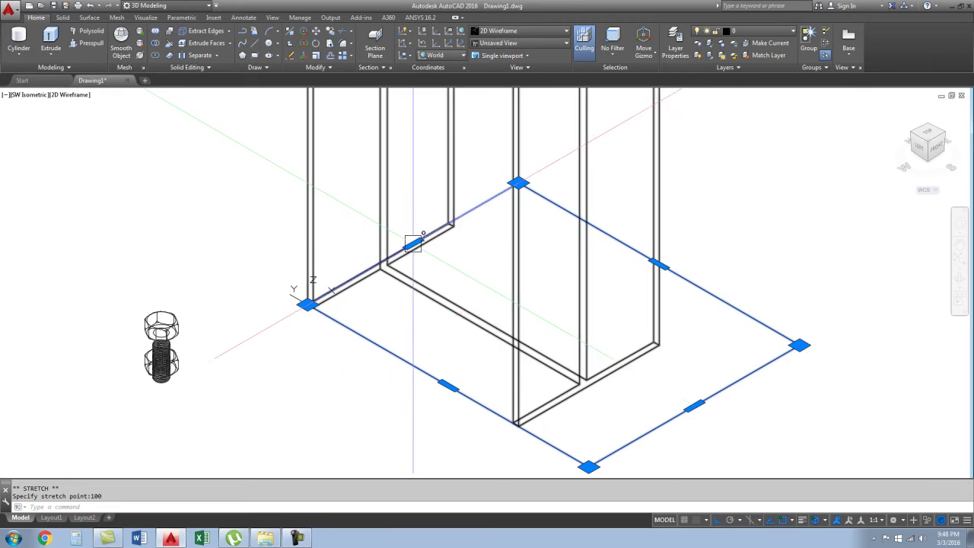
left_click(413, 243)
key("Return")
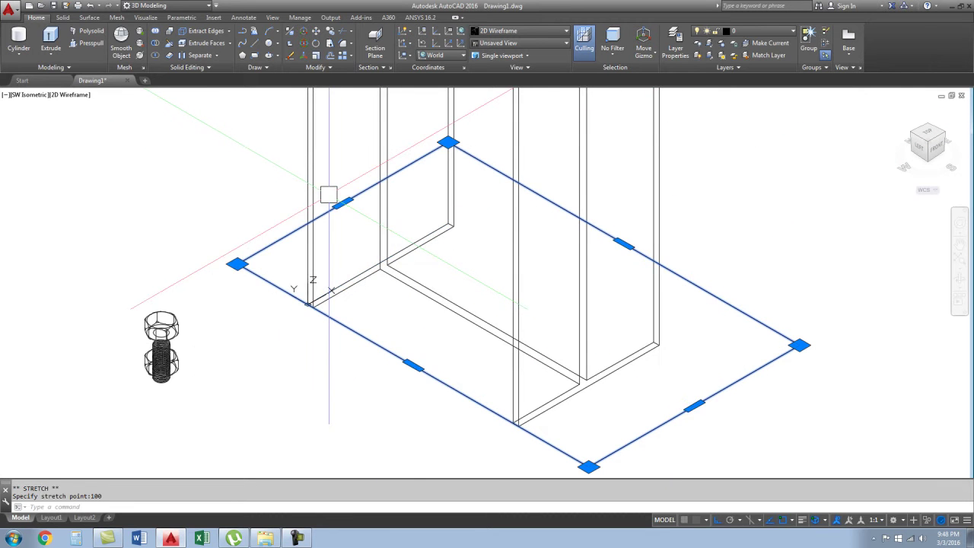
left_click(413, 365)
type("100")
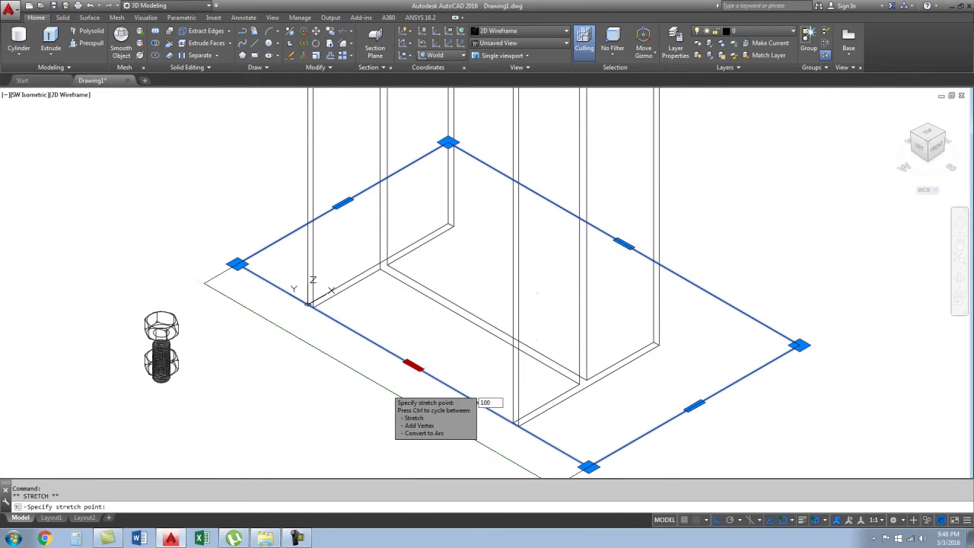
key("Return")
- Extrude the rectangle 10 units thick into the base plate
left_click(50, 39)
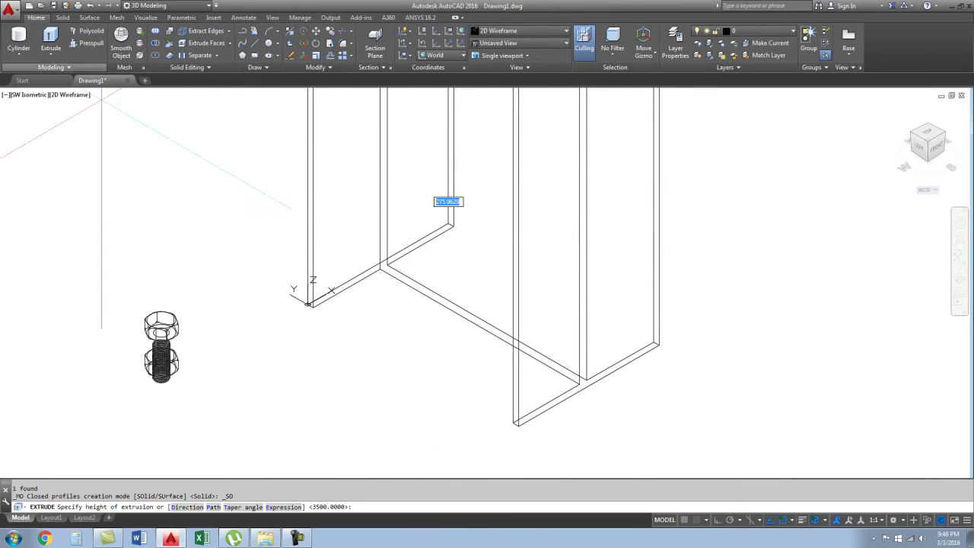
type("10")
key("Return")
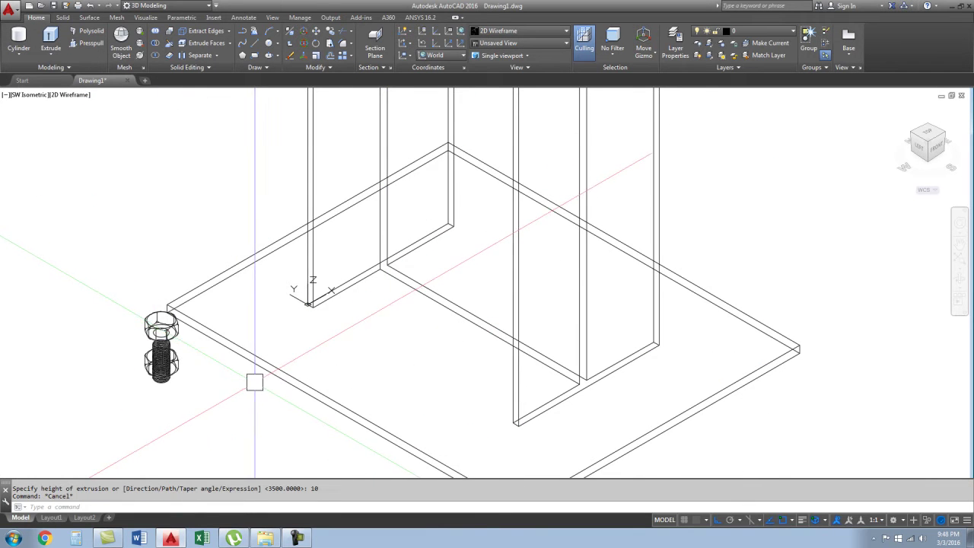
scroll(429, 321, "down", 3)
key("Escape")
- Orbit around the column and plate, then switch to the Left preset view
middle_click_drag(411, 379, 411, 379, "shift")
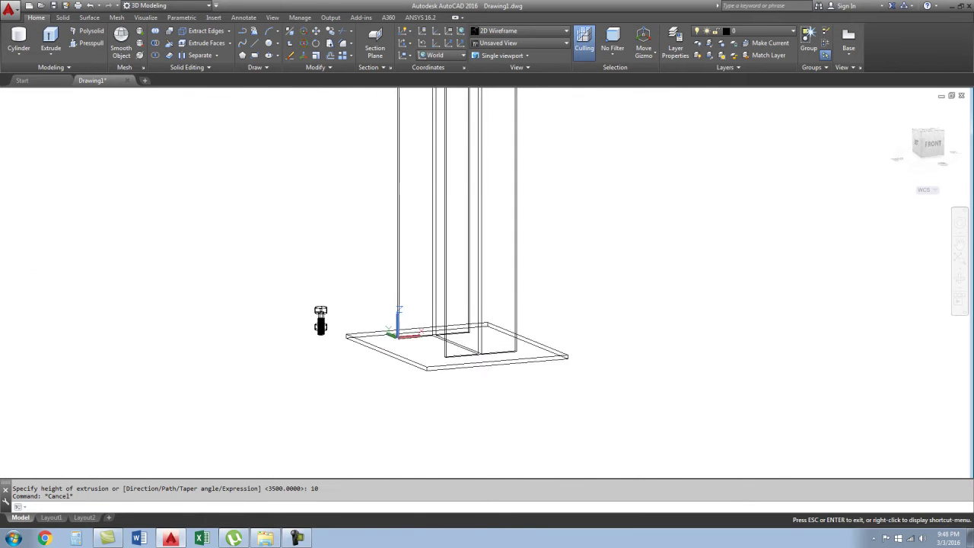
middle_click_drag(323, 328, 322, 324, "shift")
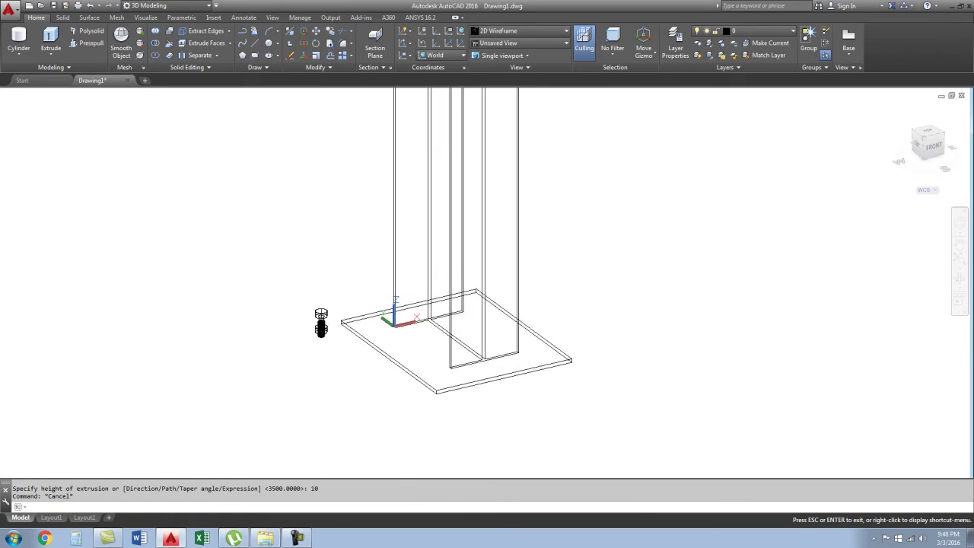
scroll(448, 414, "down", 4)
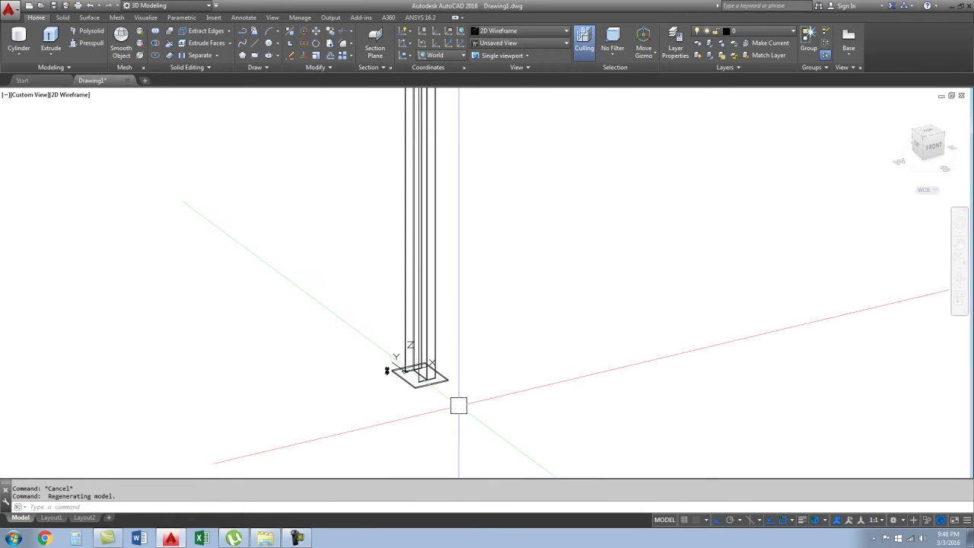
middle_click_drag(429, 408, 388, 366, "shift")
scroll(491, 412, "up", 5)
scroll(493, 413, "down", 4)
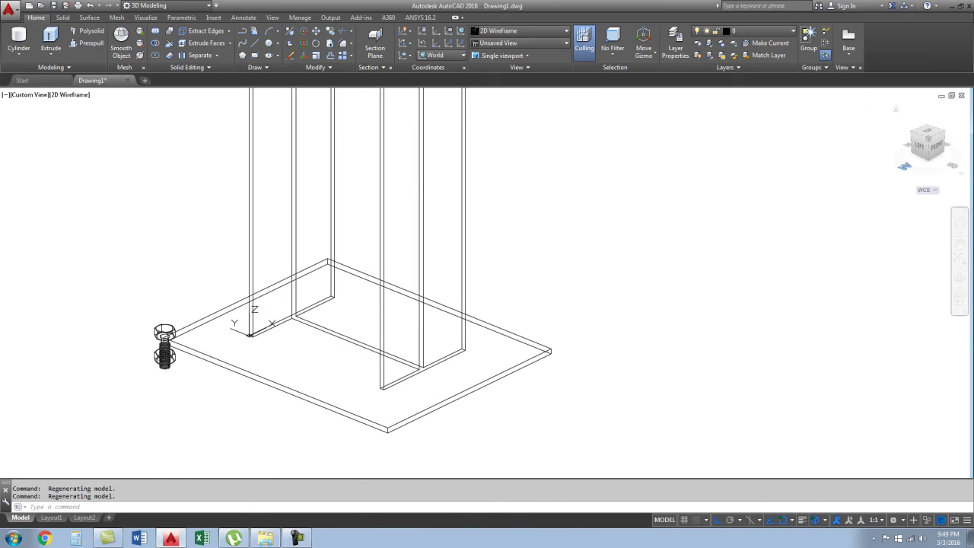
left_click(920, 144)
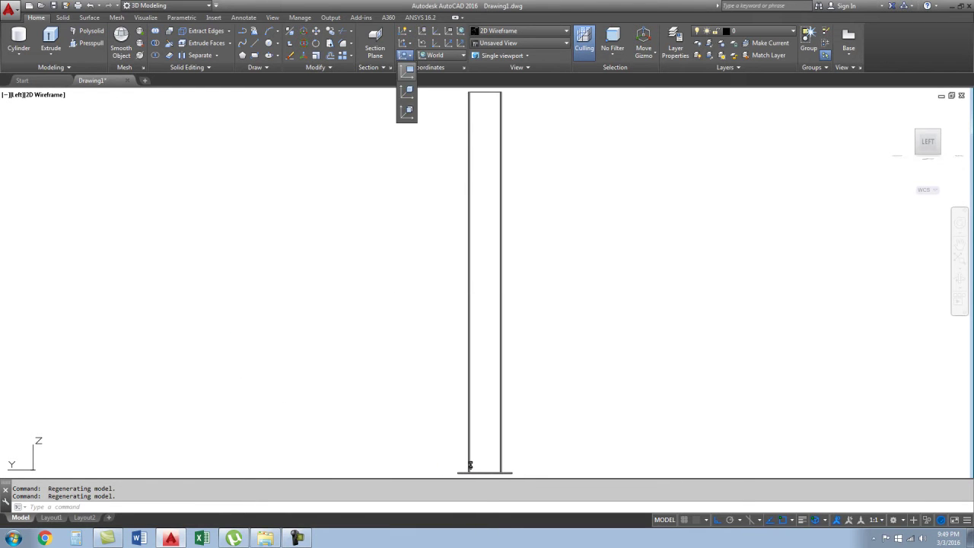
- Set the UCS to View and draw a line from the column base to the plate edge
left_click(407, 70)
scroll(413, 175, "up", 2)
scroll(446, 282, "up", 3)
scroll(537, 305, "up", 2)
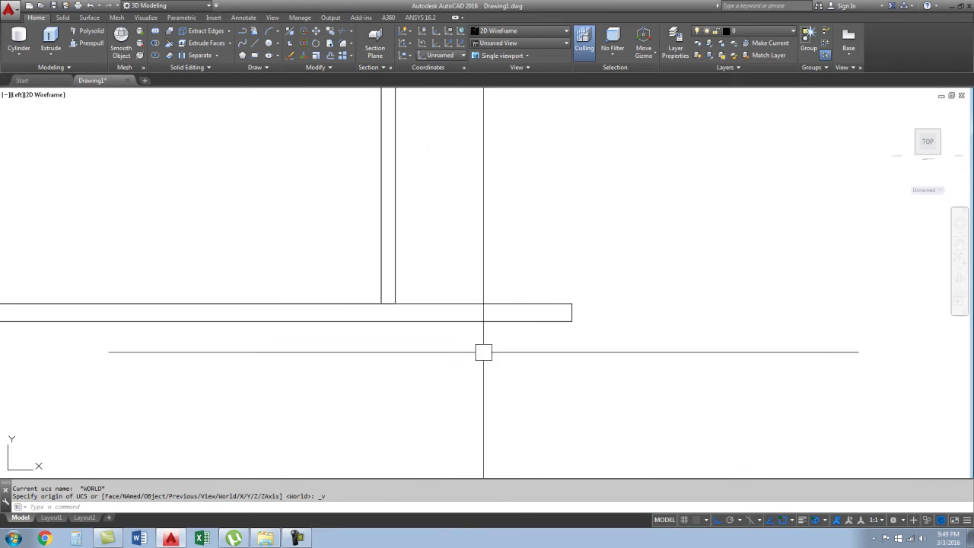
scroll(491, 356, "down", 2)
type("l")
key("Return")
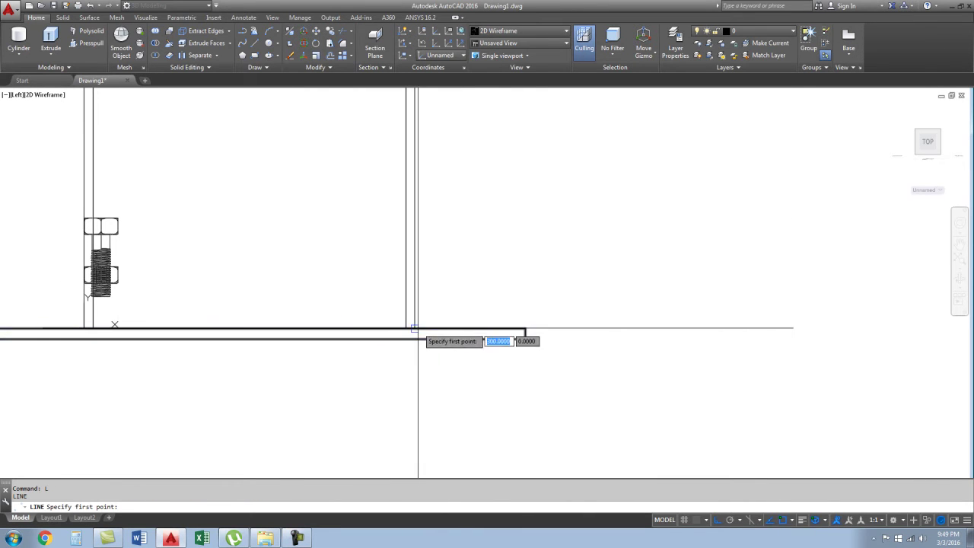
left_click(525, 328)
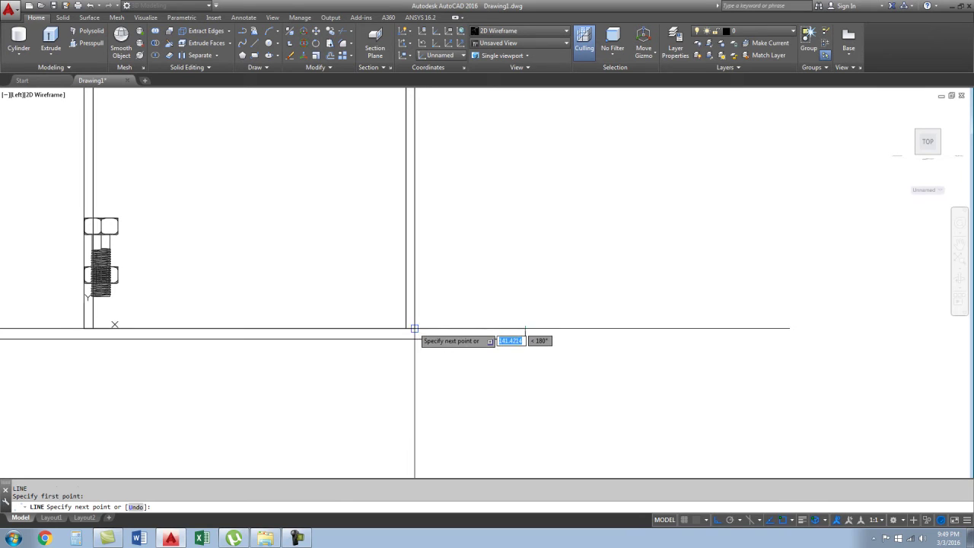
left_click(414, 329)
key("Escape")
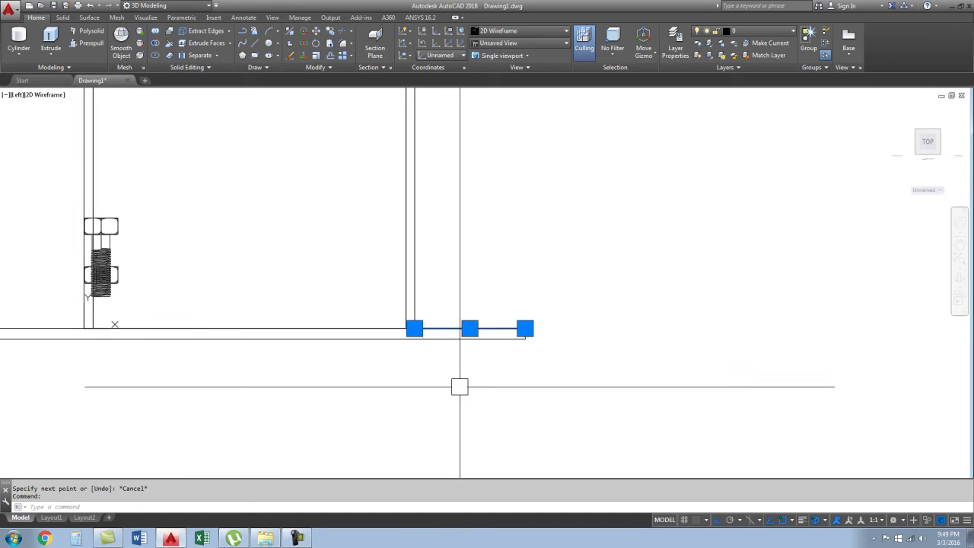
- Copy the line just below the original, then start and abandon a rotation
type("co")
key("Return")
left_click(414, 329)
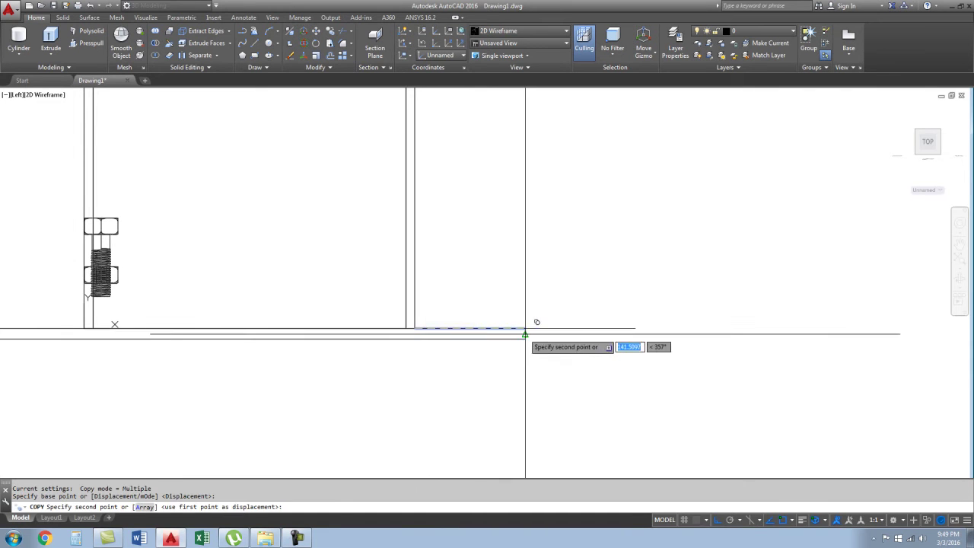
left_click(423, 338)
key("Escape")
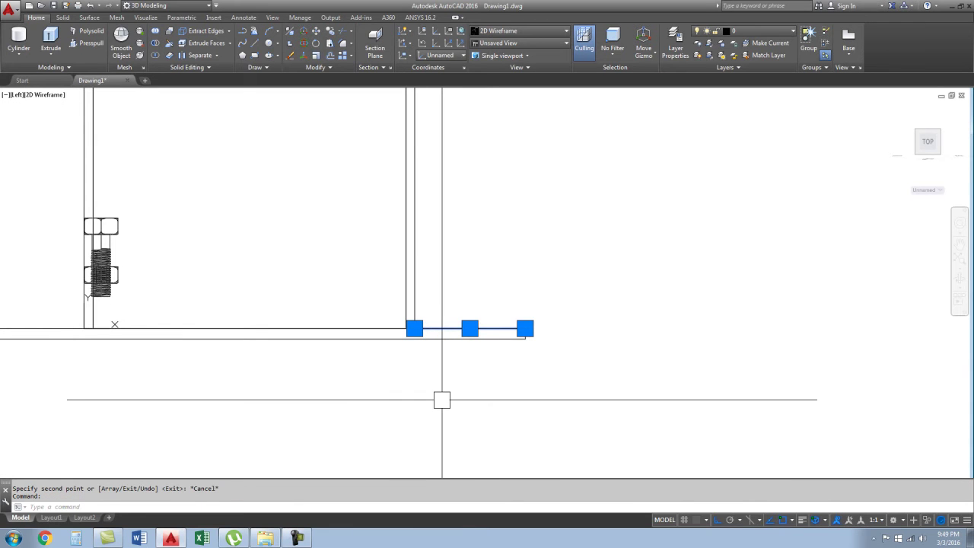
key("Return")
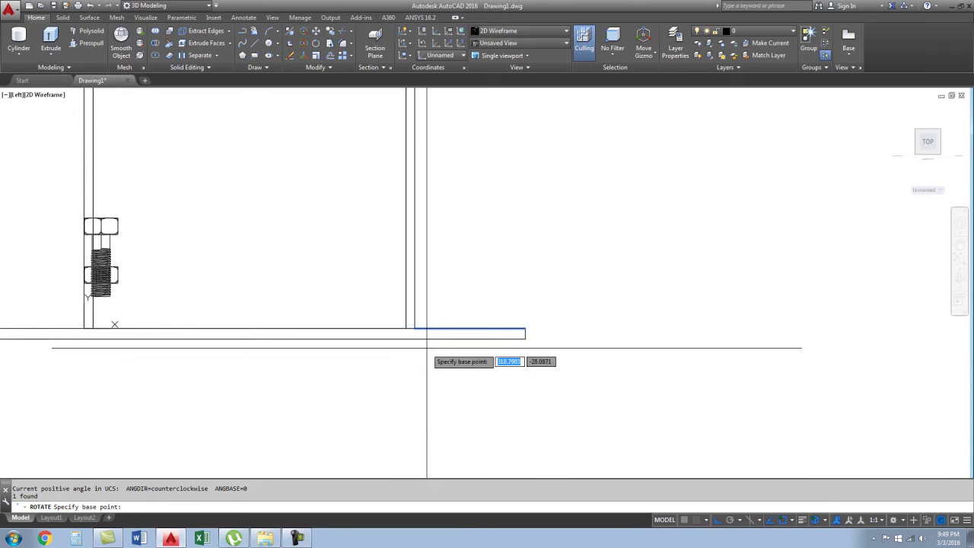
left_click(414, 329)
key("Escape")
type("L")
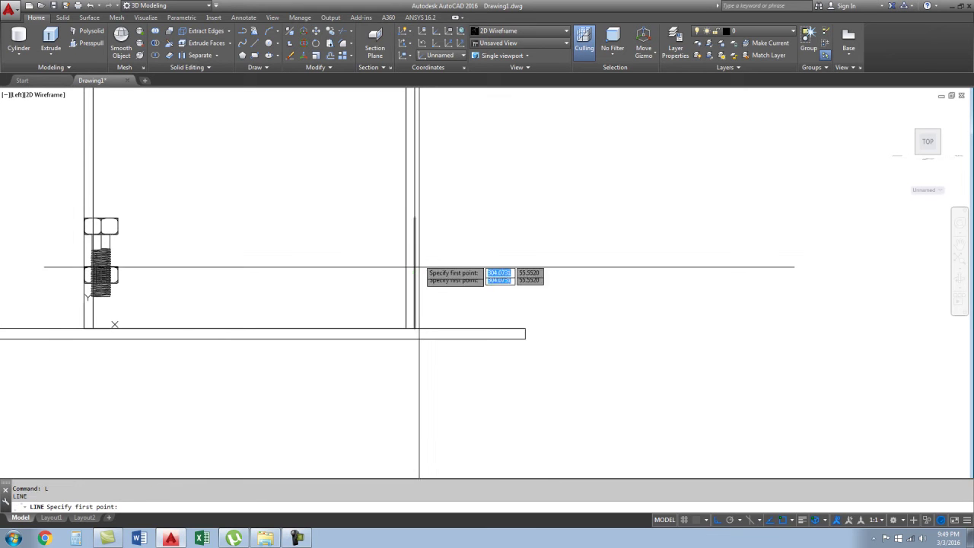
- Begin the gusset's sloped edge from a point up on the column, then orbit into 3D
left_click(414, 219)
key("Escape")
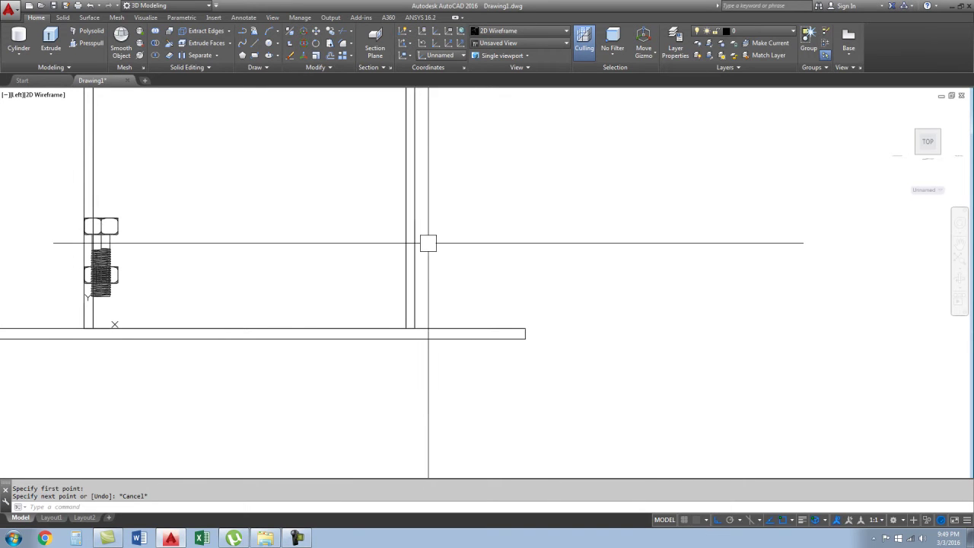
key("Return")
left_click(414, 219)
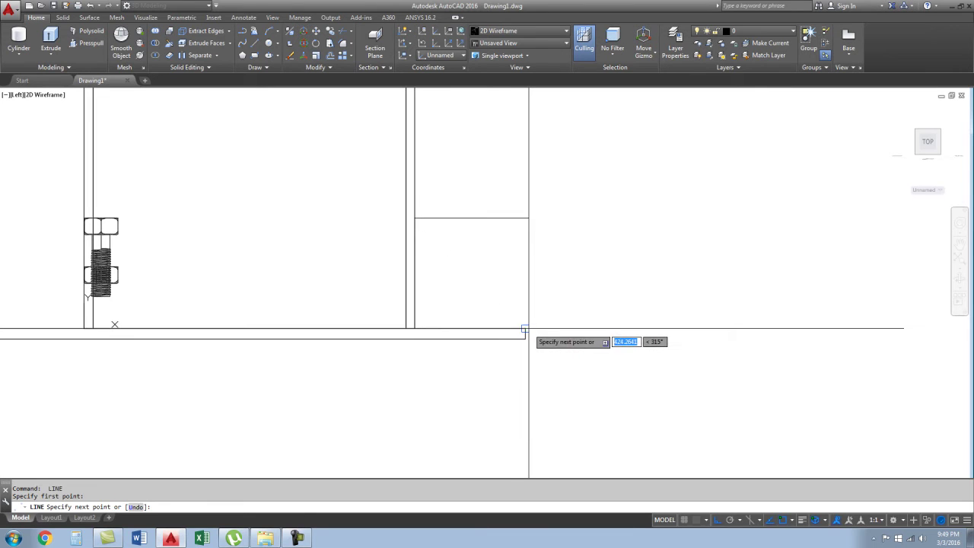
scroll(526, 329, "down", 4)
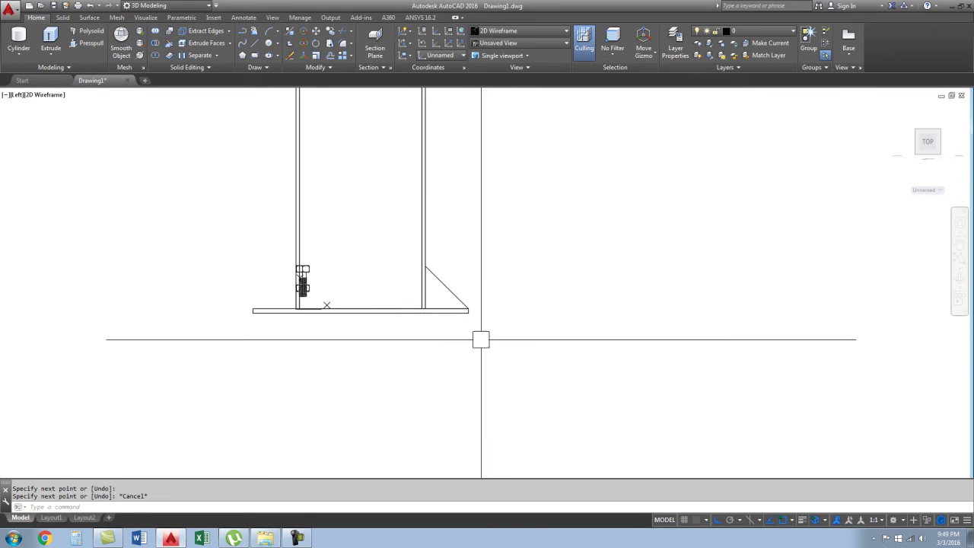
middle_click_drag(482, 338, 457, 396, "shift")
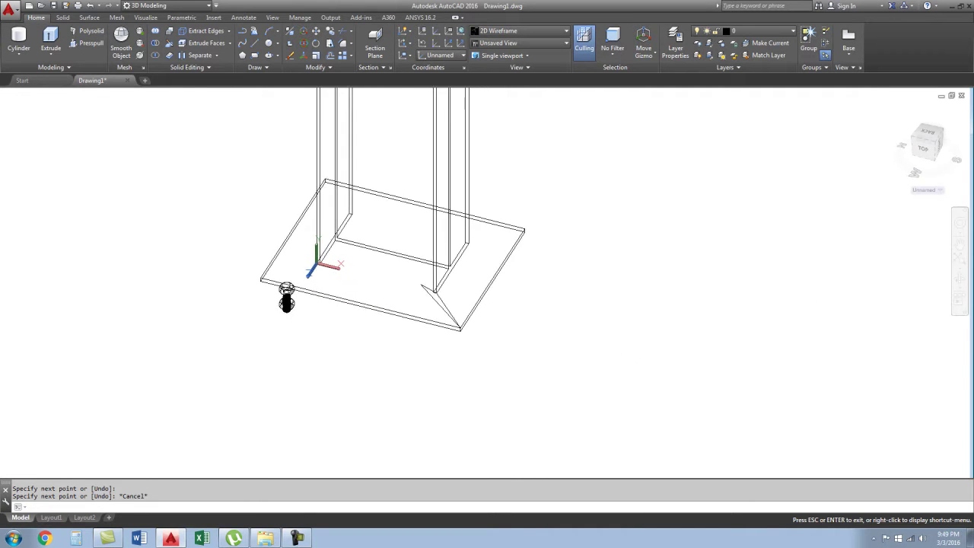
- Zoom in, orbit around the plate's front corner, and select the gusset outline
scroll(471, 253, "up", 2)
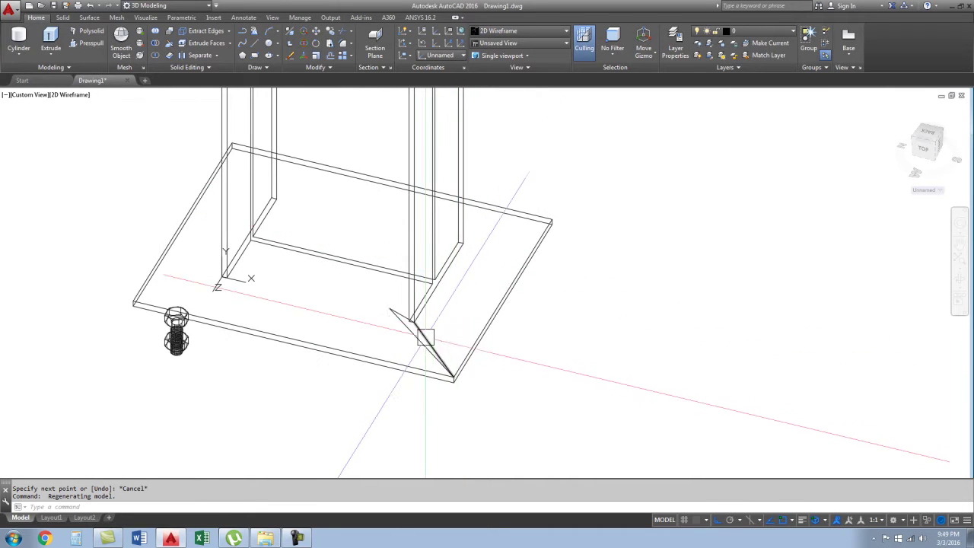
scroll(432, 333, "up", 3)
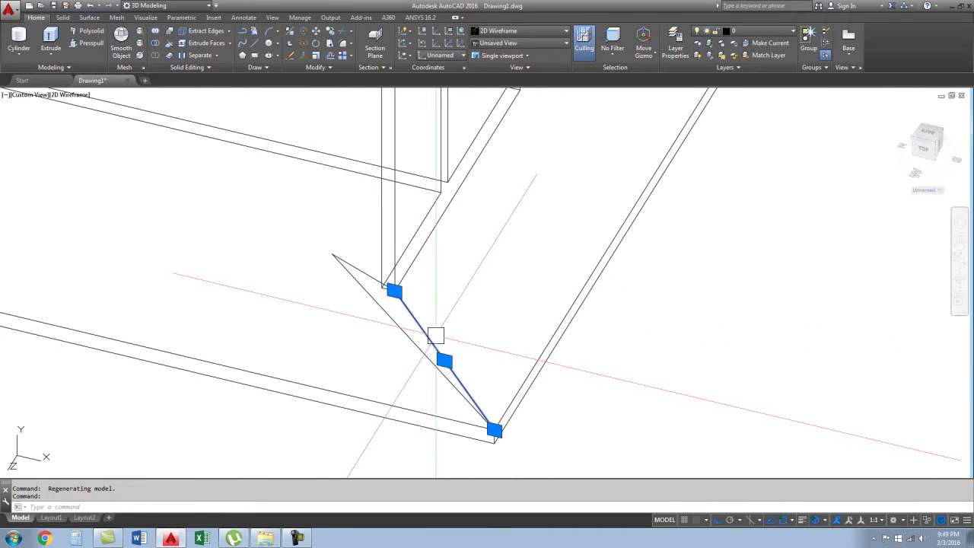
key("Escape")
mouse_move(495, 357)
middle_mouse_down("shift")
mouse_move(438, 293)
mouse_move(403, 348)
middle_mouse_up("shift")
left_click(417, 282)
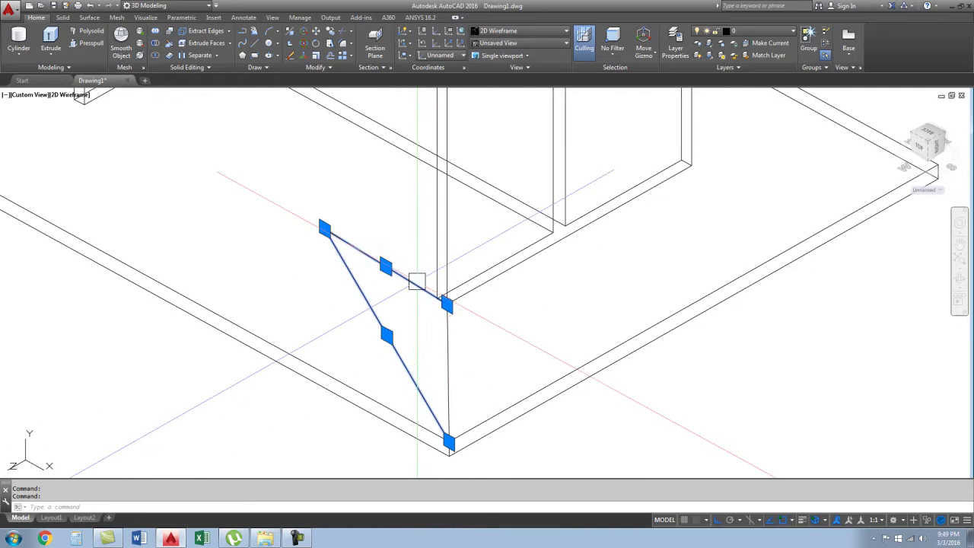
- Erase the gusset outline and edge, then draw a line from the column corner to the plate edge
key("Delete")
left_click(447, 359)
key("Delete")
type("l")
key("Return")
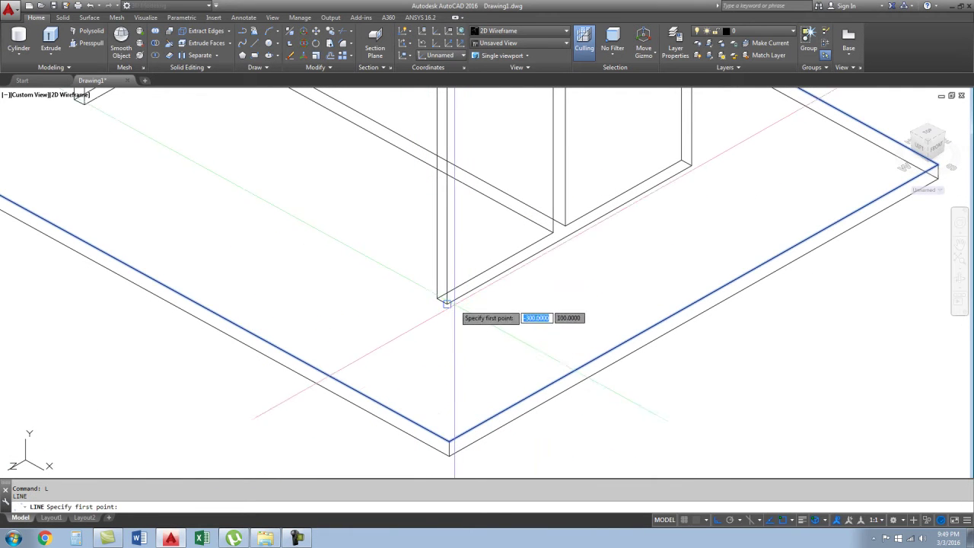
left_click(569, 233)
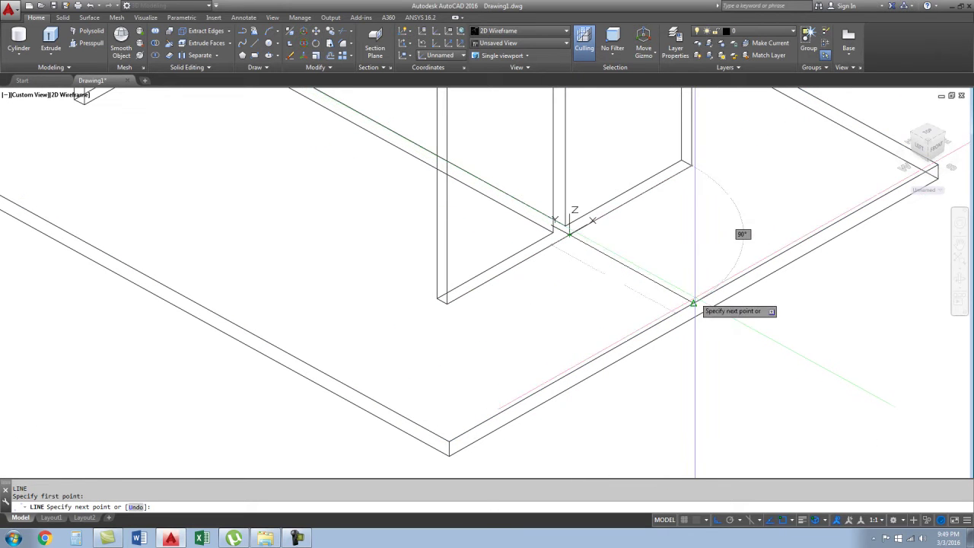
left_click(693, 304)
key("Escape")
- Copy the new line in place at the column corner
left_click(674, 293)
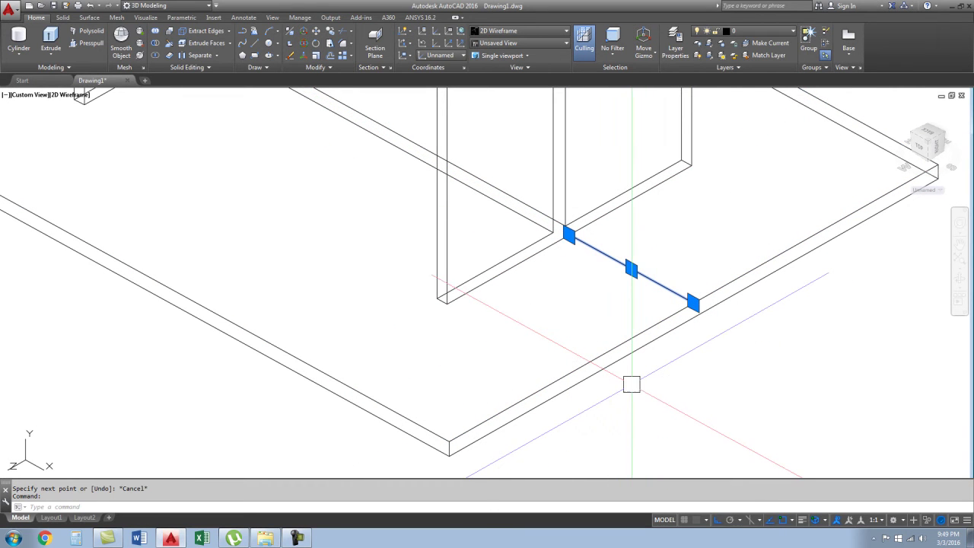
type("RO")
key("Escape")
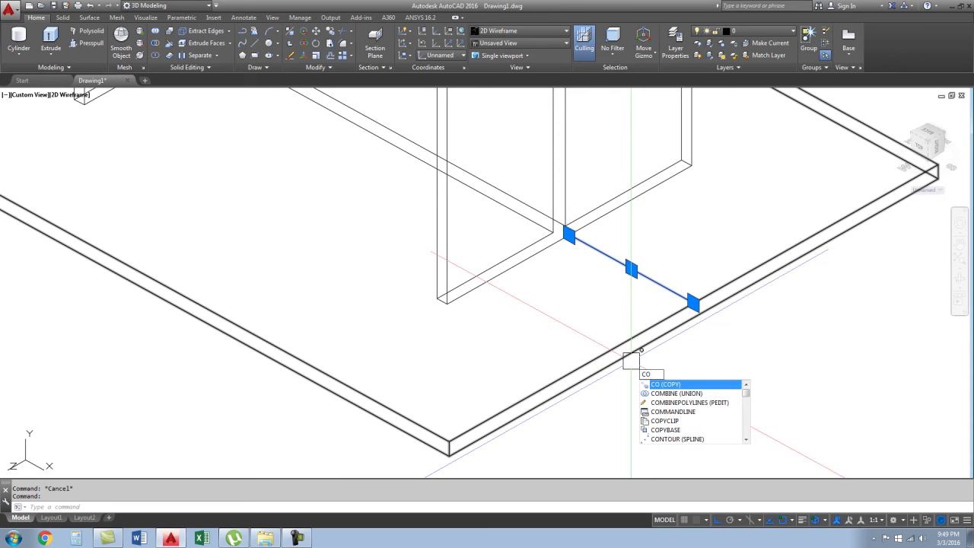
key("Return")
left_click(569, 234)
left_click(569, 234)
key("Escape")
- Rotate the line about the column corner and select the short rotated line
key("Return")
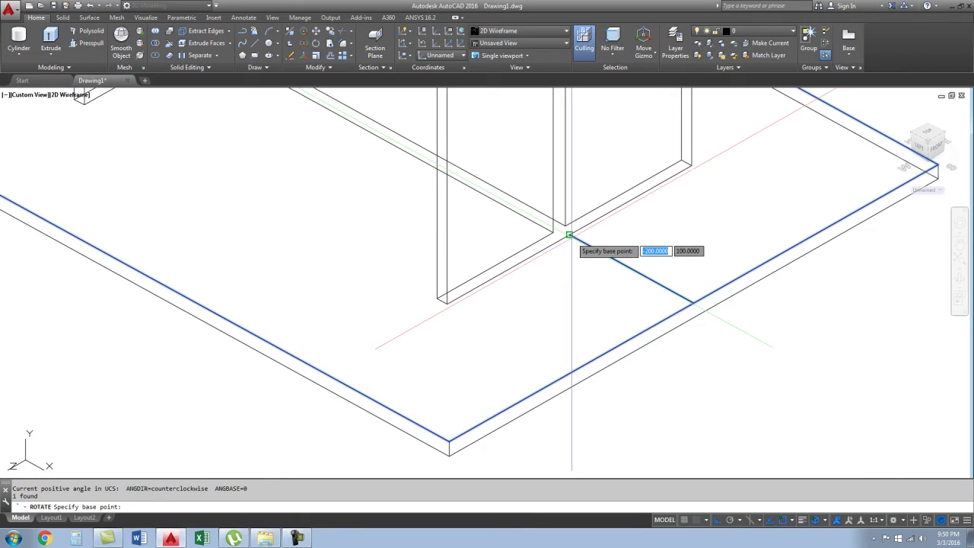
left_click(570, 234)
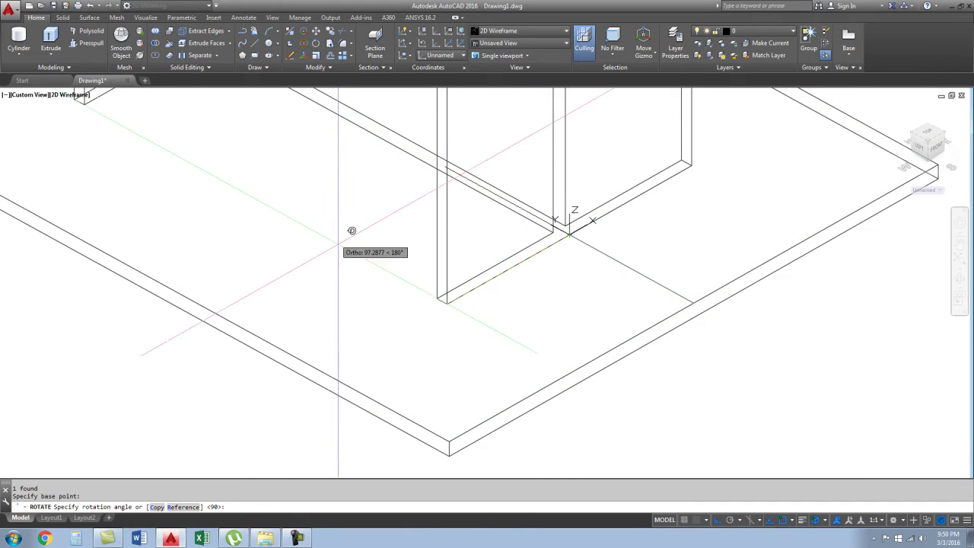
scroll(498, 332, "down", 3)
scroll(579, 374, "down", 2)
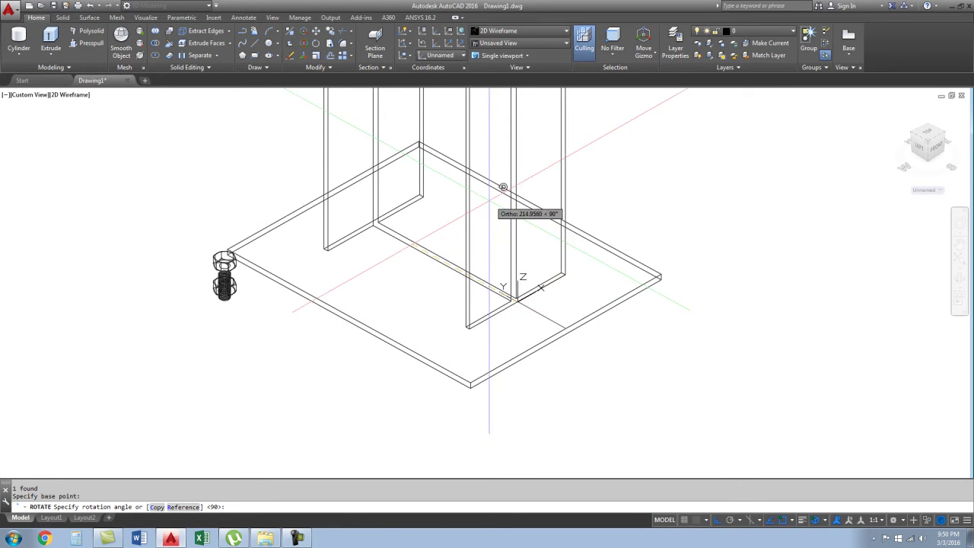
left_click(494, 224)
scroll(526, 309, "up", 3)
left_click(533, 286)
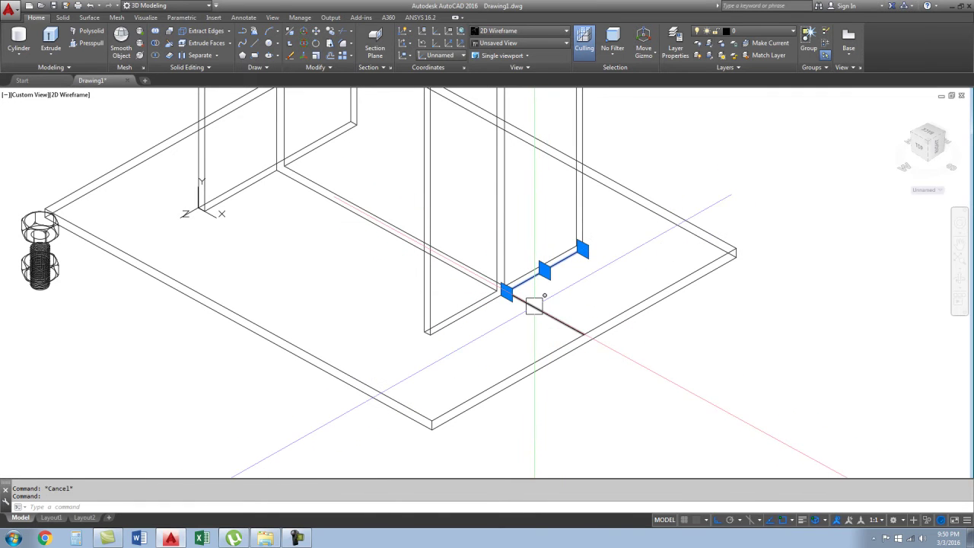
type("ro")
- Rotate the edge line upright about its corner, leaving it in place after a cancelled move
key("Return")
left_click(506, 291)
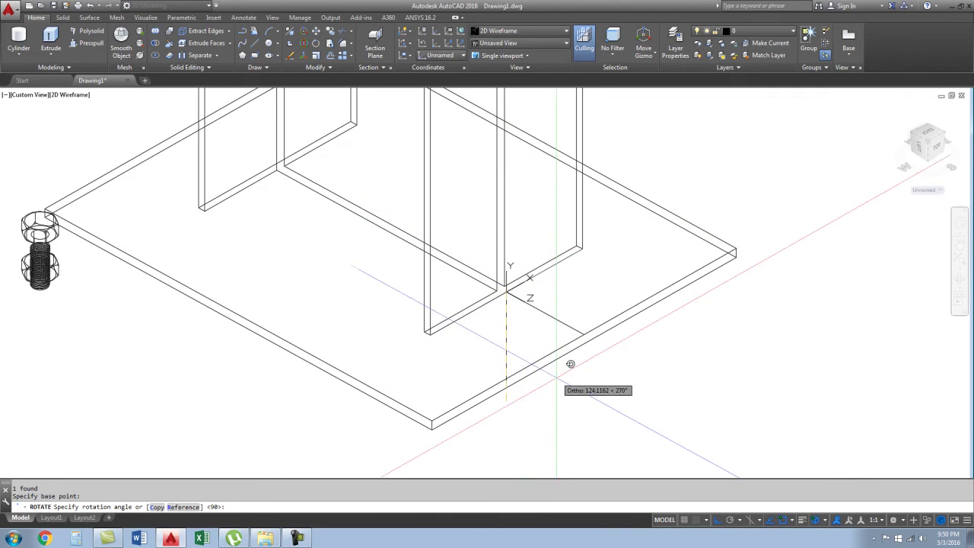
left_click(577, 375)
left_click(506, 365)
type("m")
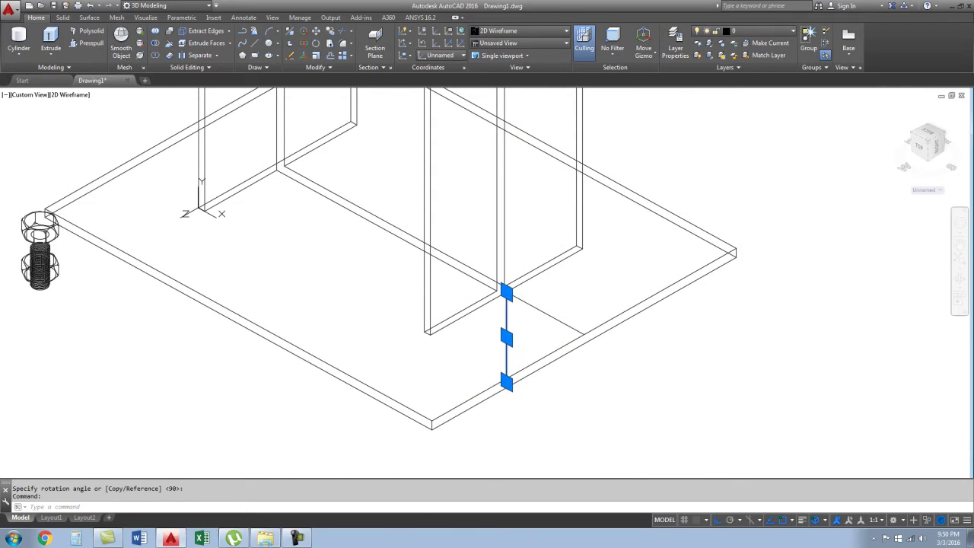
key("Return")
left_click(506, 381)
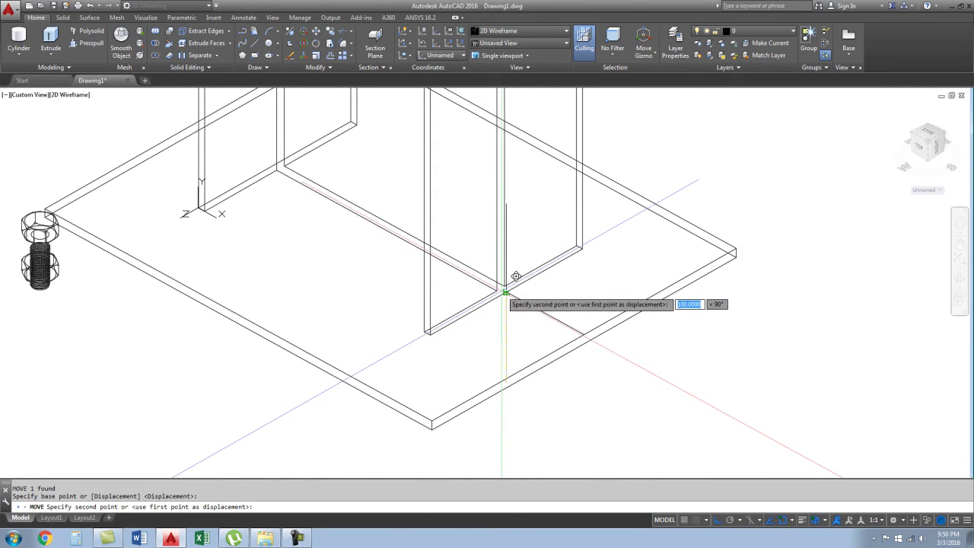
key("Escape")
- Draw a trial diagonal line from the column panel to the plate, then erase it
type("l")
key("Return")
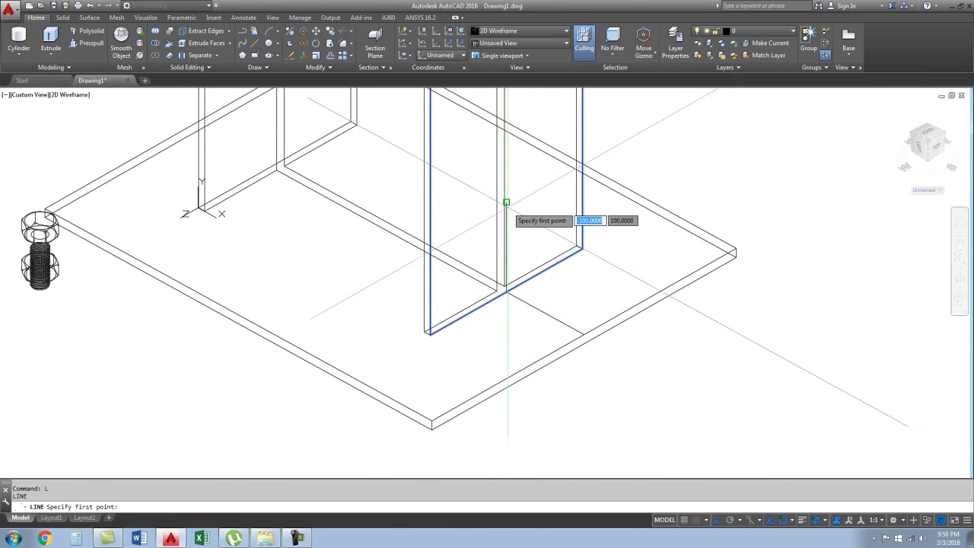
left_click(507, 202)
left_click(584, 336)
key("Escape")
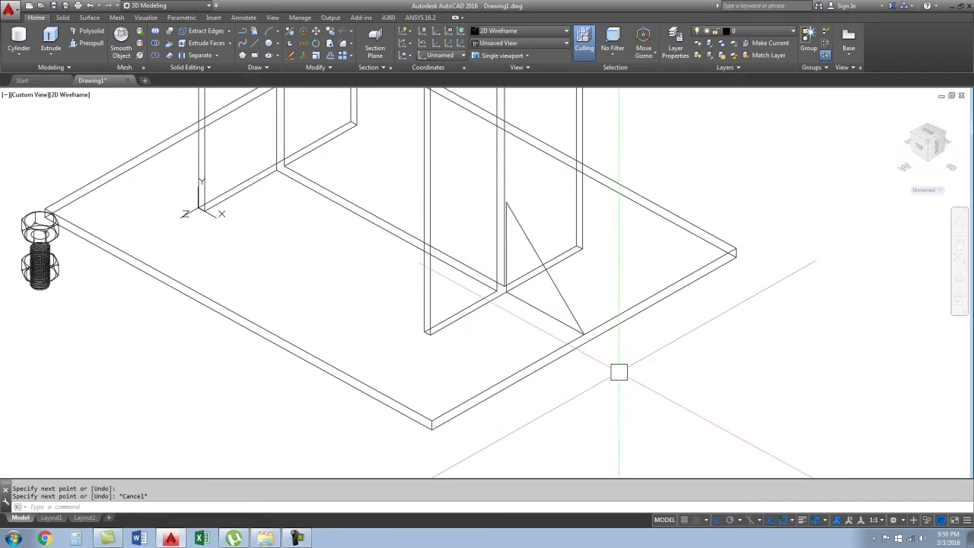
scroll(533, 304, "up", 2)
scroll(506, 377, "down", 2)
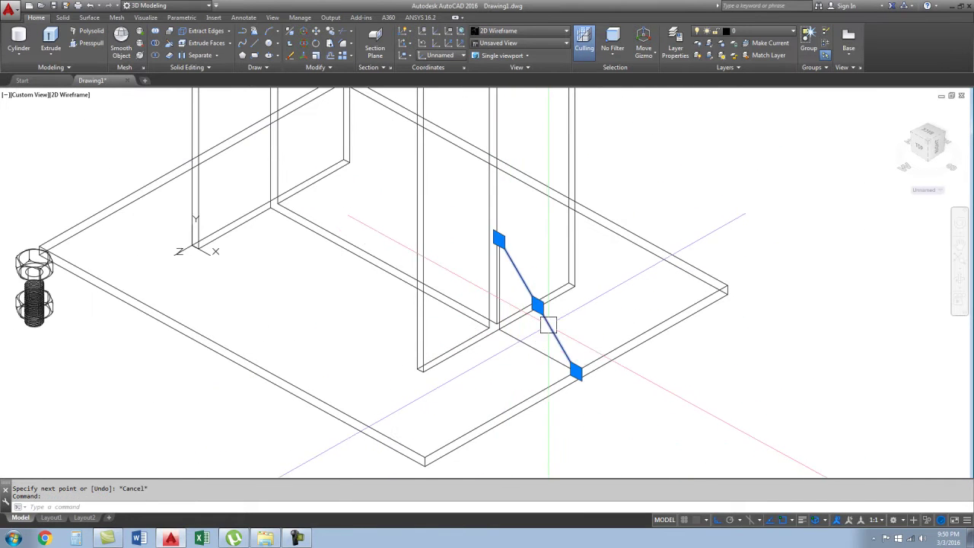
key("Delete")
- Start a polyline from the flange down to the plate, then cancel it
type("pl")
key("Return")
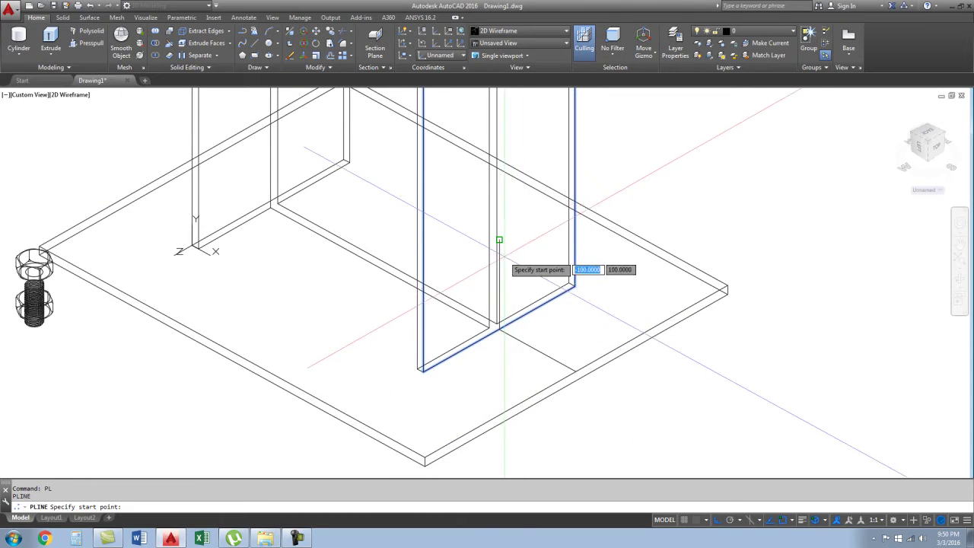
left_click(500, 240)
left_click(500, 329)
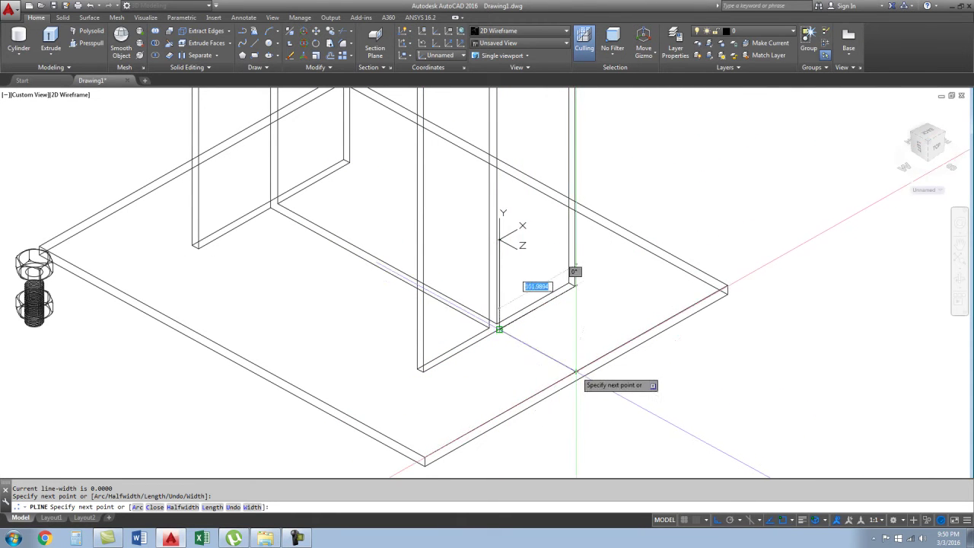
key("Escape")
- Start a rectangle at the flange, cancel it, and open the preset views list
type("rec")
key("Return")
left_click(501, 241)
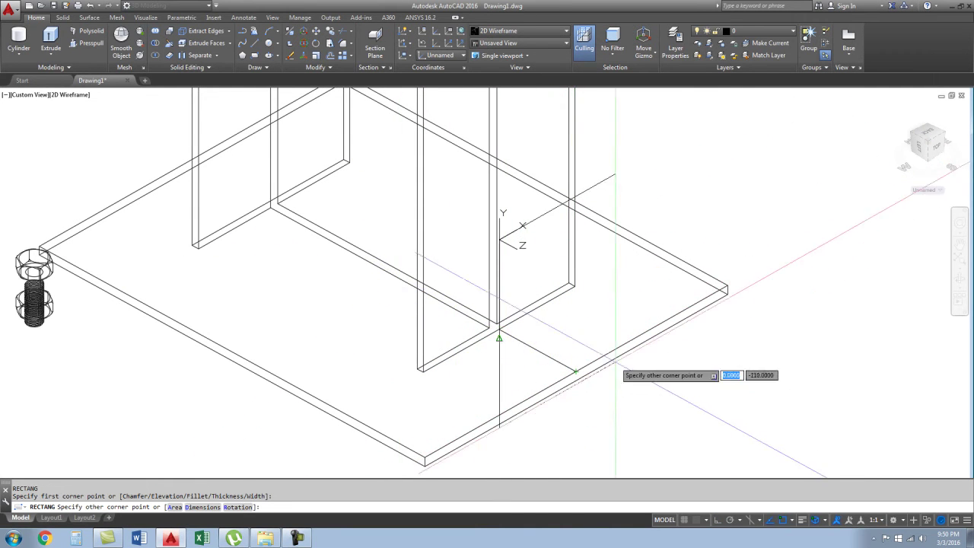
scroll(614, 331, "down", 2)
scroll(634, 410, "down", 2)
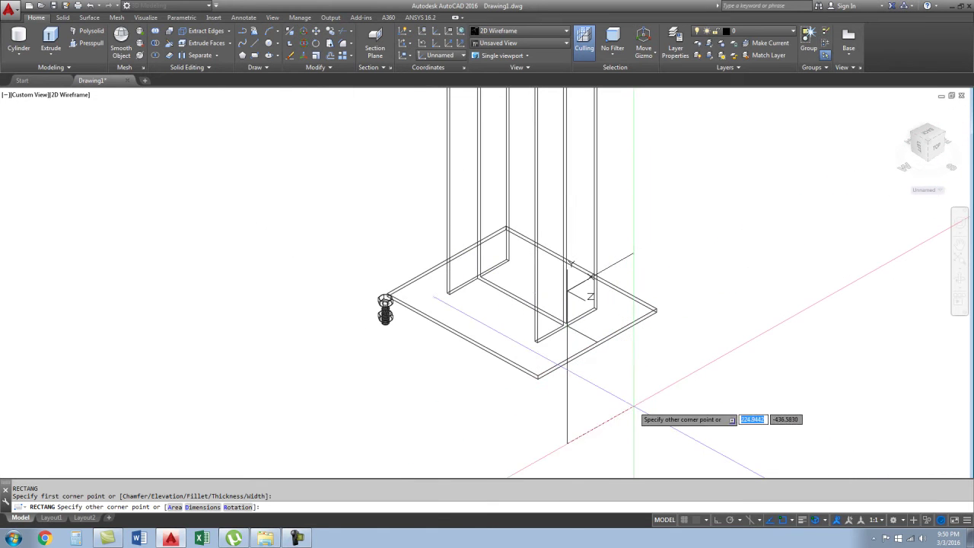
scroll(604, 308, "up", 3)
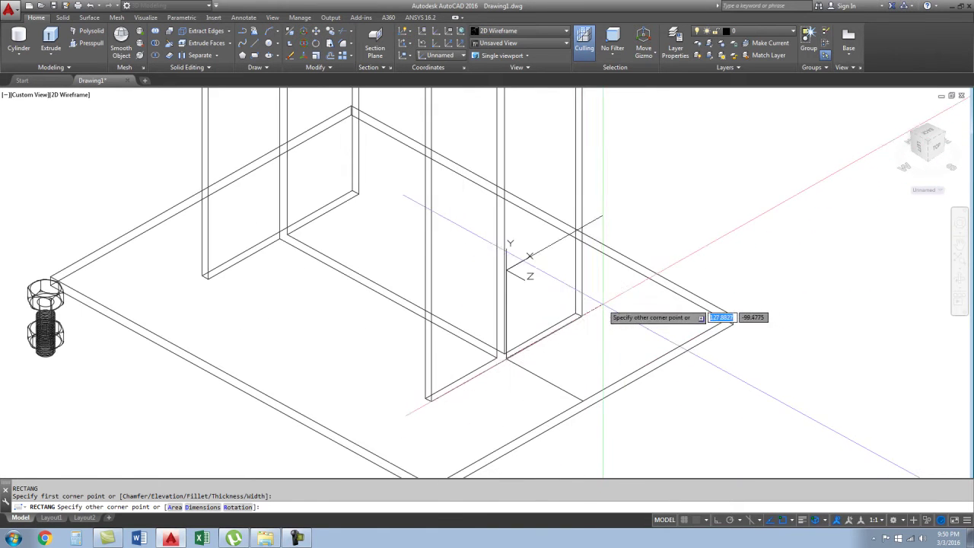
key("Escape")
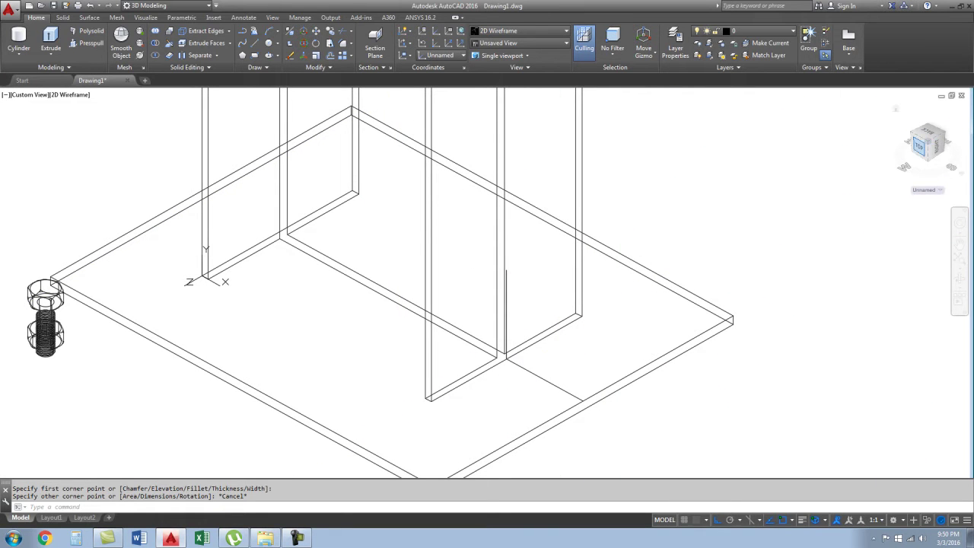
left_click(30, 94)
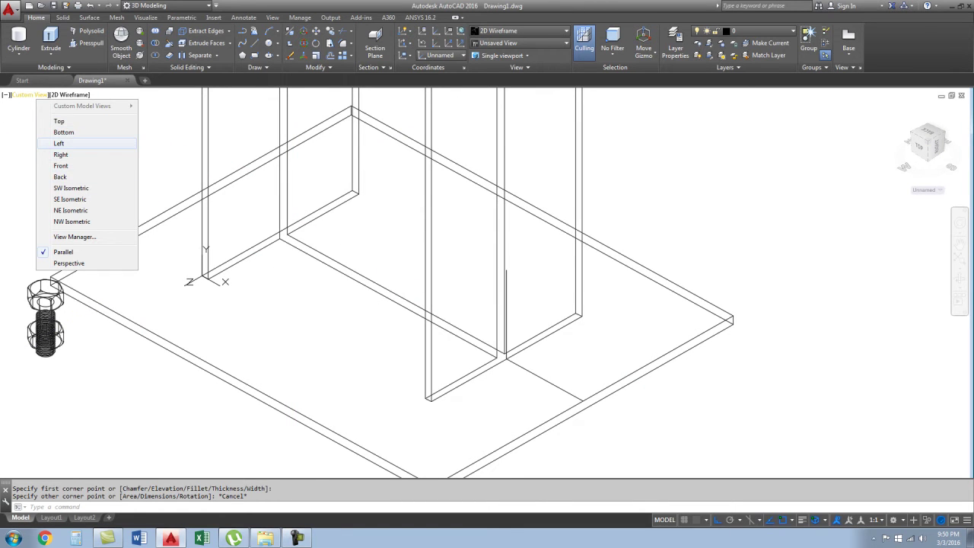
- Switch to the Left view and draw a rectangle from the flange to the plate edge
left_click(59, 143)
scroll(452, 420, "up", 3)
scroll(427, 358, "up", 3)
scroll(429, 292, "down", 2)
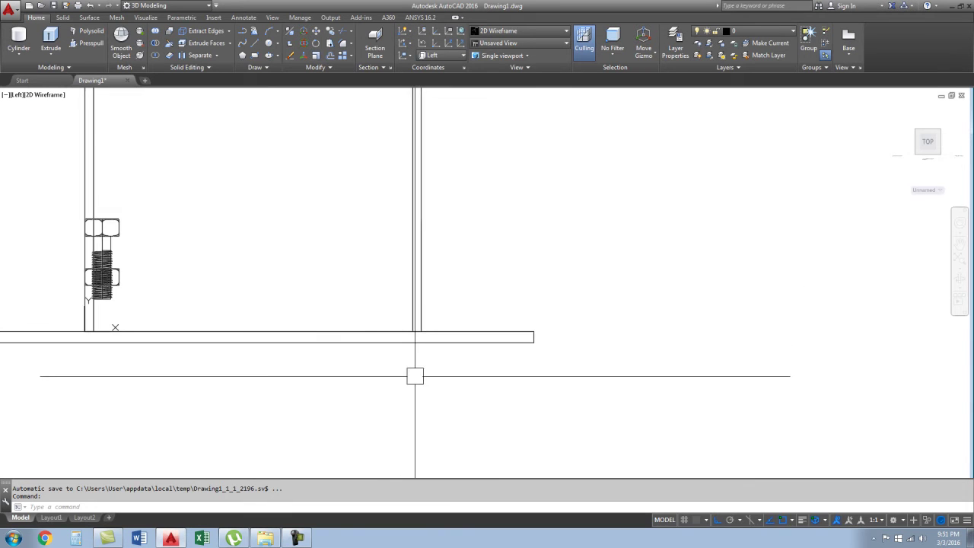
type("rec")
key("Return")
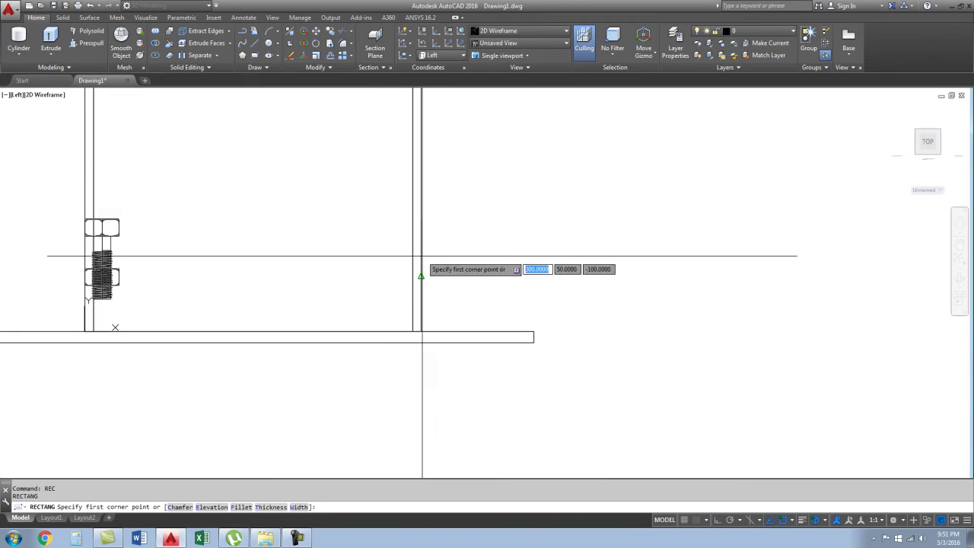
left_click(421, 219)
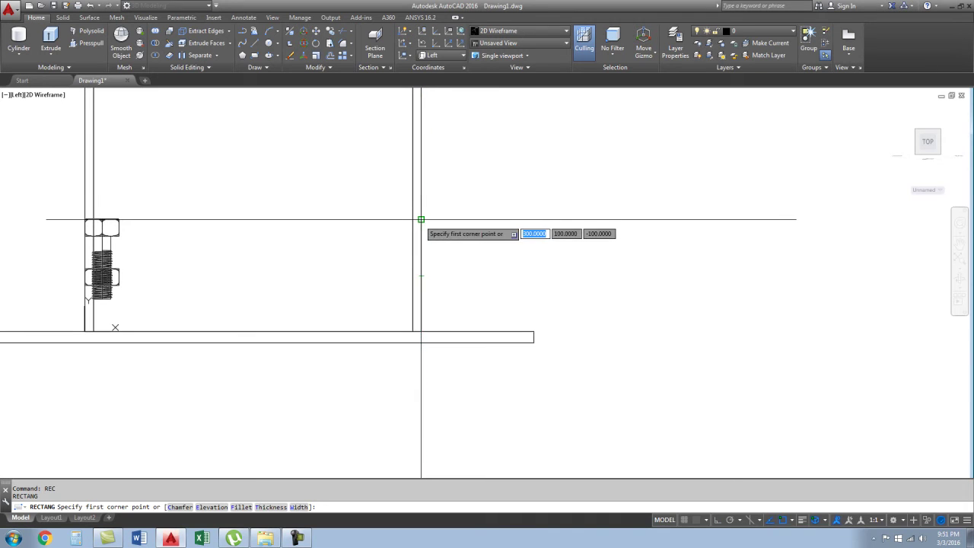
left_click(533, 332)
key("Escape")
- Orbit back to an isometric view and erase the stray leftover lines
middle_click_drag(533, 334, 553, 297, "shift")
left_click(490, 327)
key("Escape")
left_click(442, 199)
left_click(496, 312)
key("Delete")
left_click(441, 261)
left_click(581, 407)
key("Delete")
scroll(570, 361, "down", 3)
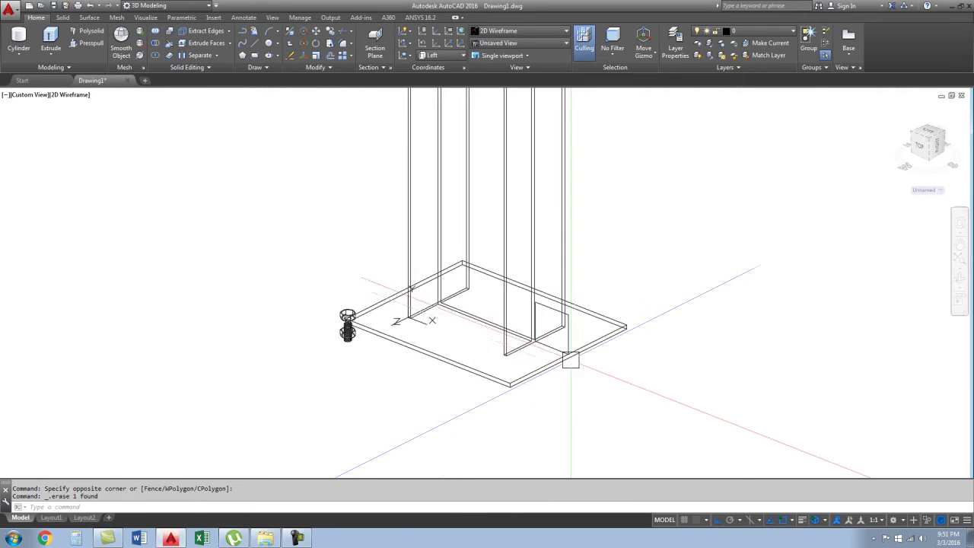
scroll(545, 361, "up", 3)
- Drag the rectangle's upper outer corner onto its lower corner to form a triangle
left_click(547, 305)
left_click(548, 305)
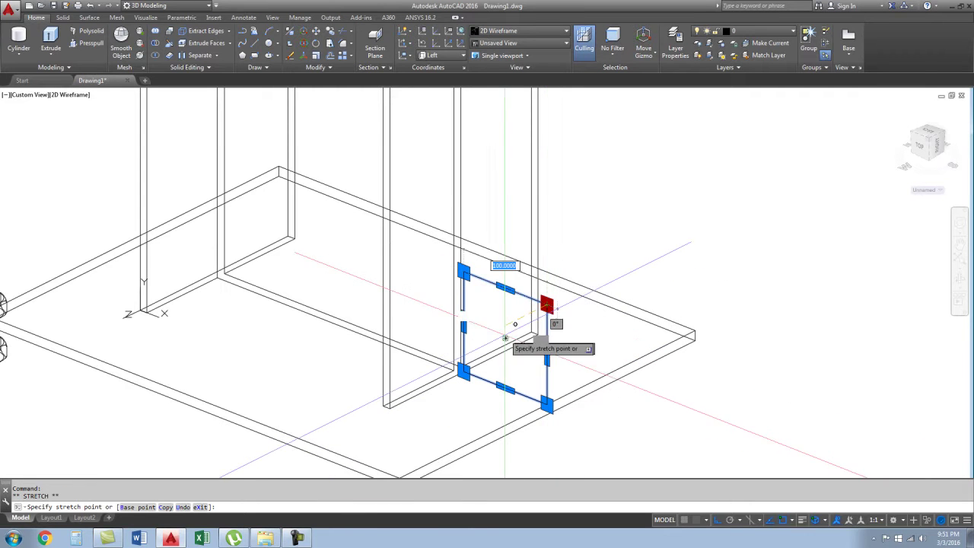
right_click(508, 336)
left_click(547, 406)
key("Escape")
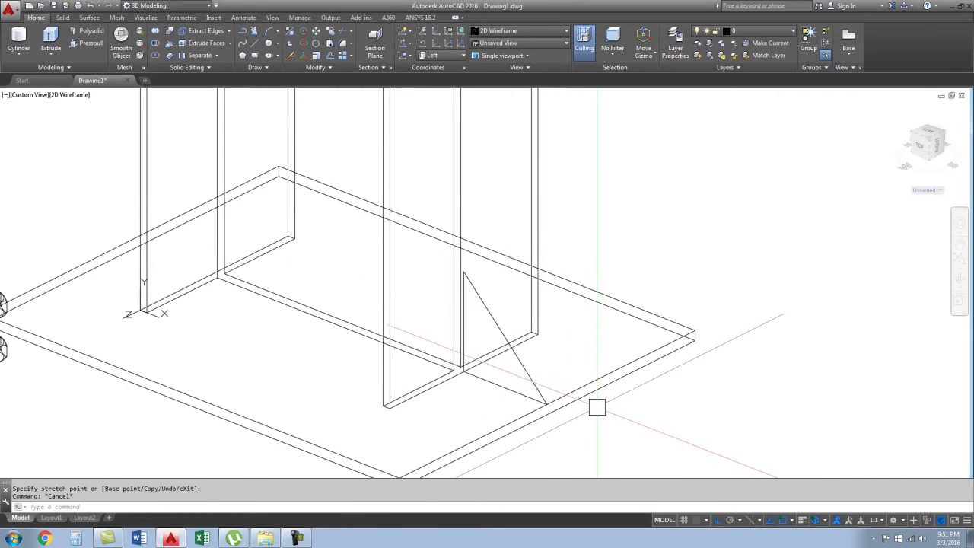
scroll(530, 397, "up", 2)
- Extrude the triangle outline into a 5-unit-thick gusset solid, undoing an accidental erase
left_click(529, 392)
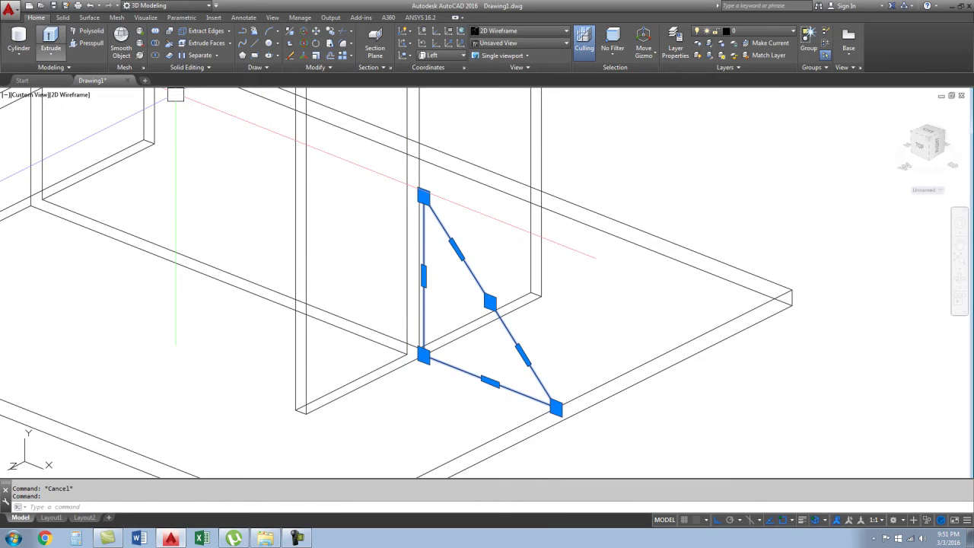
left_click(50, 40)
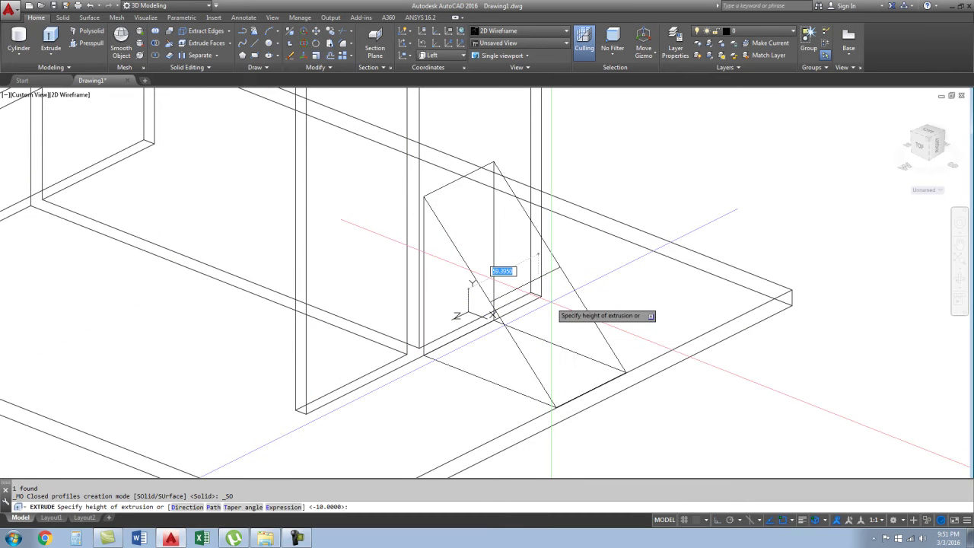
type("5")
key("Return")
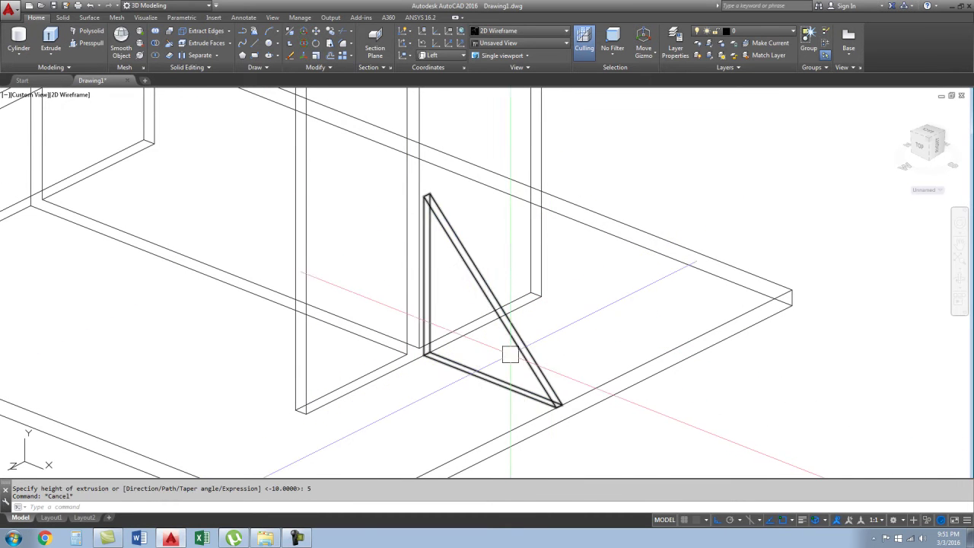
left_click(557, 409)
scroll(558, 445, "up", 2)
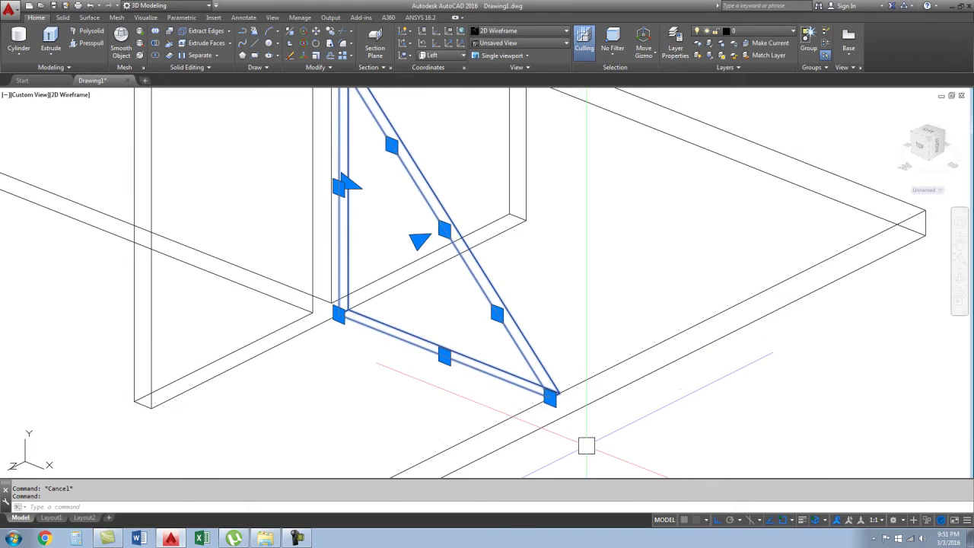
key("Delete")
key("ctrl+z")
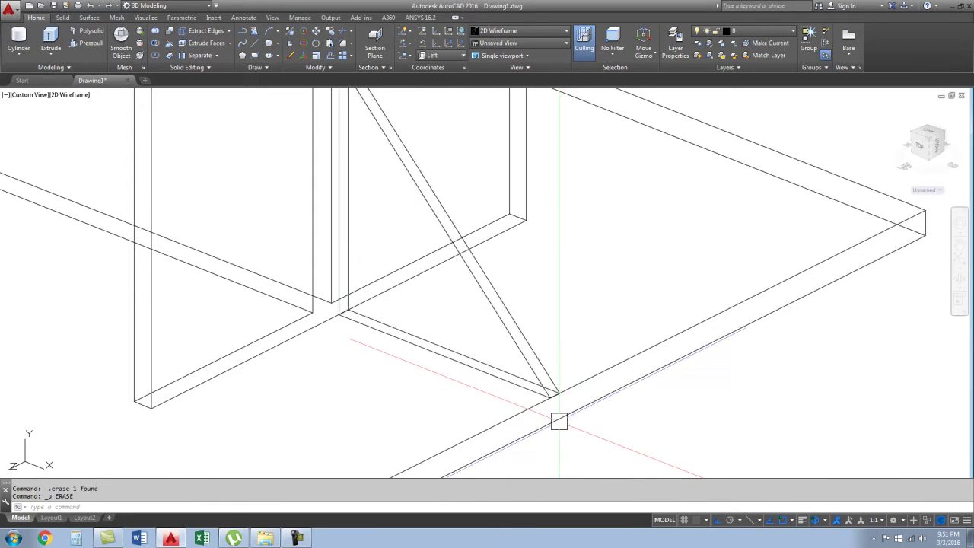
- Move the gusset onto the base plate against the column flange corner
left_click(535, 333)
scroll(560, 444, "up", 4)
type("m")
key("Return")
left_click(534, 323)
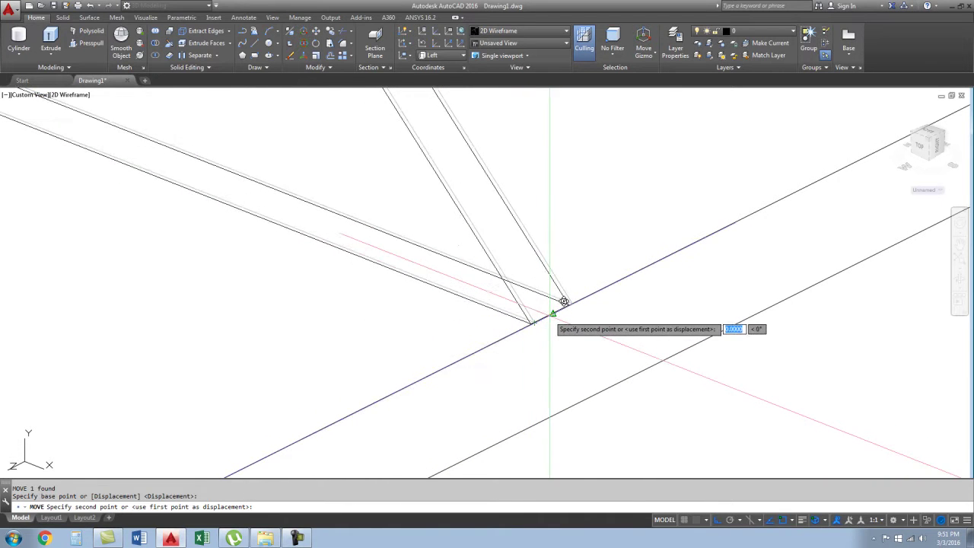
scroll(573, 350, "down", 3)
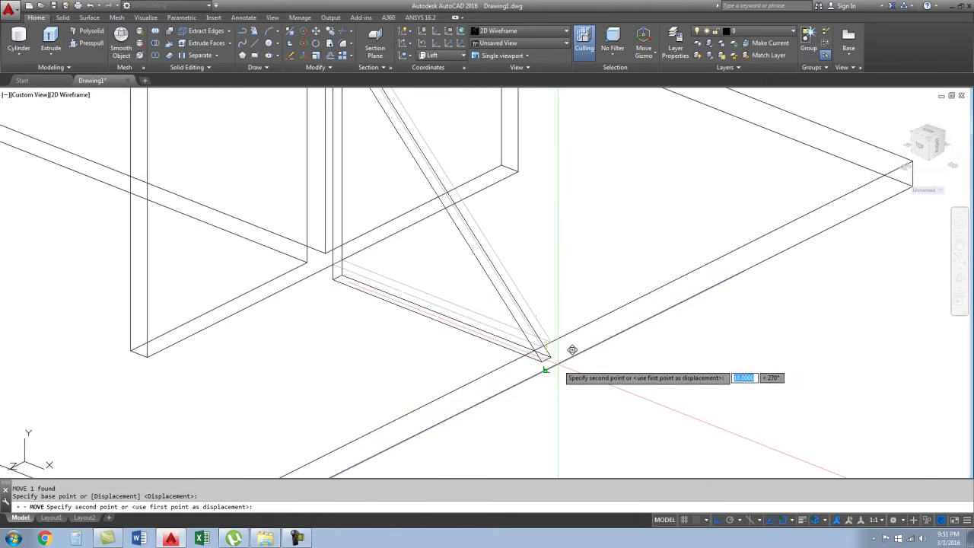
left_click(549, 358)
scroll(548, 357, "up", 5)
left_click(297, 255)
key("Escape")
scroll(346, 255, "down", 3)
scroll(398, 350, "down", 3)
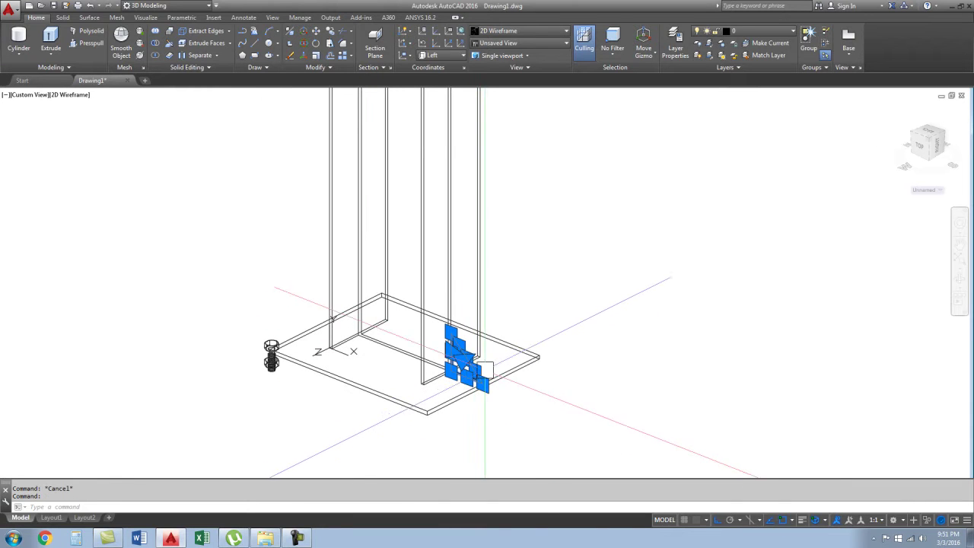
type("MI")
- Mirror the gusset to the opposite flange side, keeping the original, and orbit to check it
key("Return")
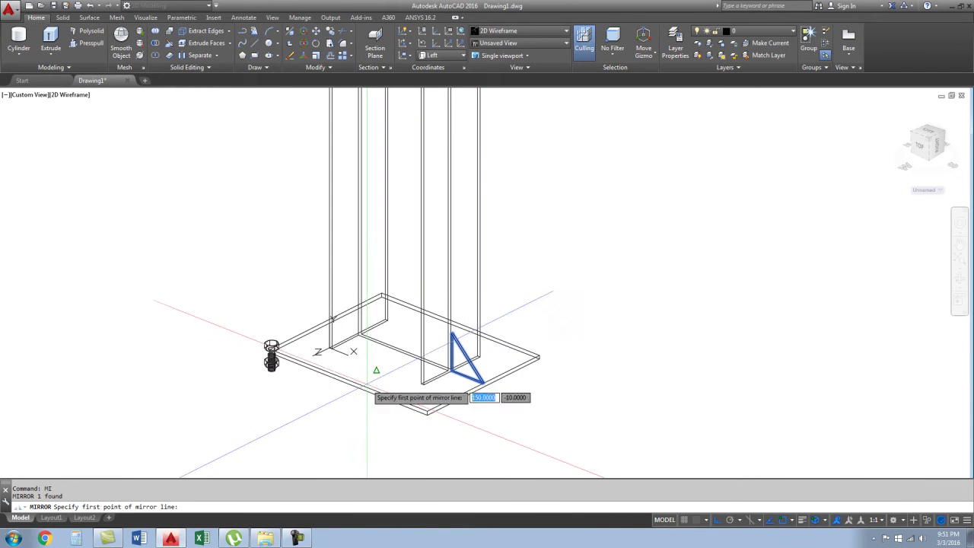
left_click(349, 381)
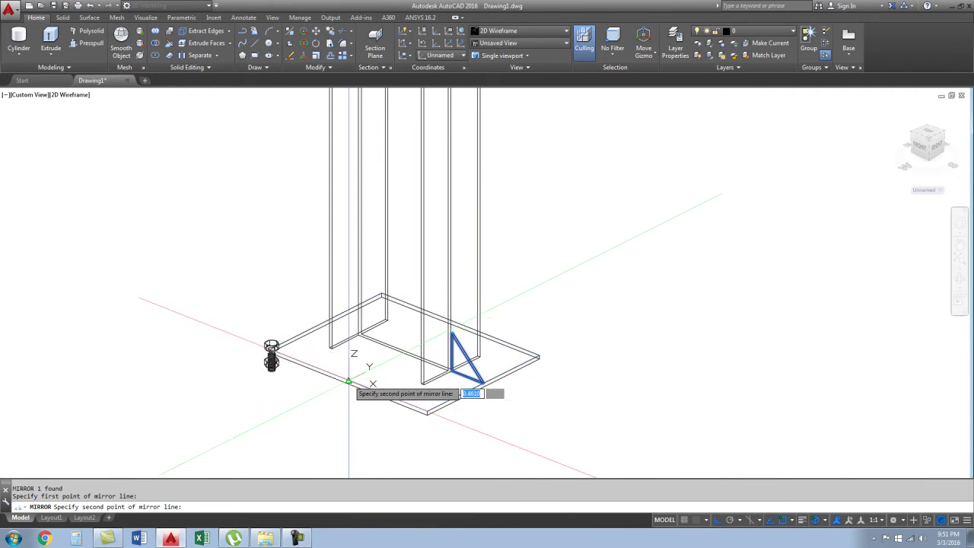
left_click(459, 335)
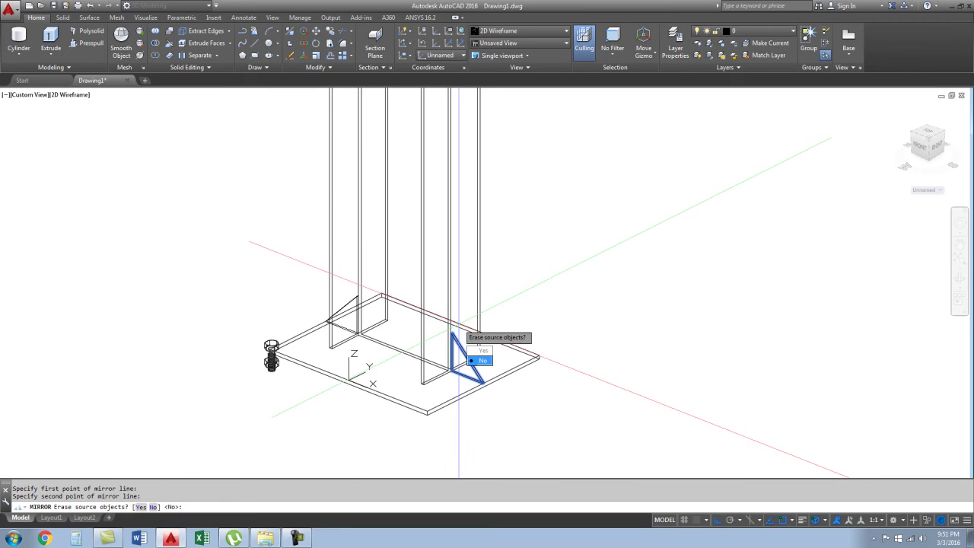
left_click(483, 360)
middle_click_drag(542, 387, 491, 424, "shift")
mouse_move(414, 355)
middle_mouse_down("shift")
mouse_move(429, 406)
mouse_move(377, 371)
mouse_move(239, 342)
mouse_move(302, 355)
middle_mouse_up("shift")
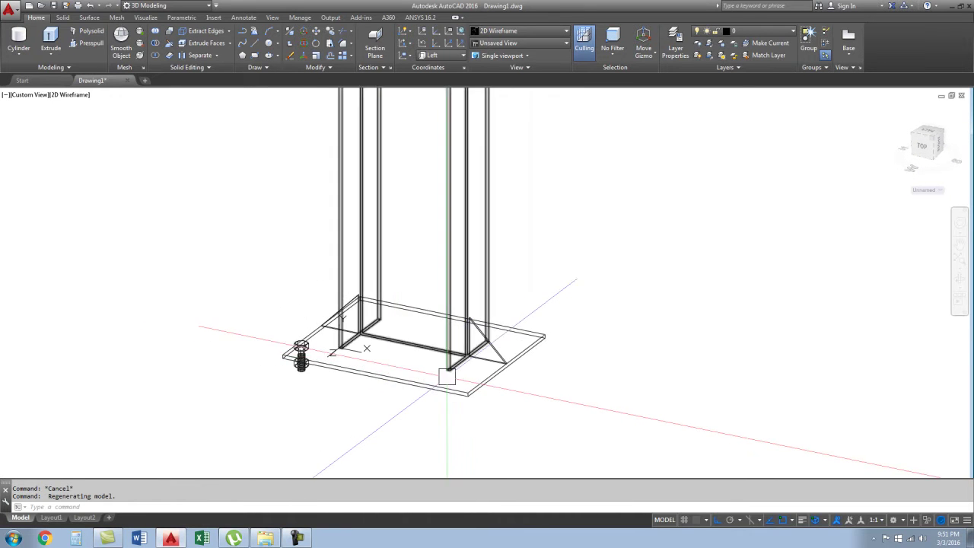
scroll(447, 375, "up", 3)
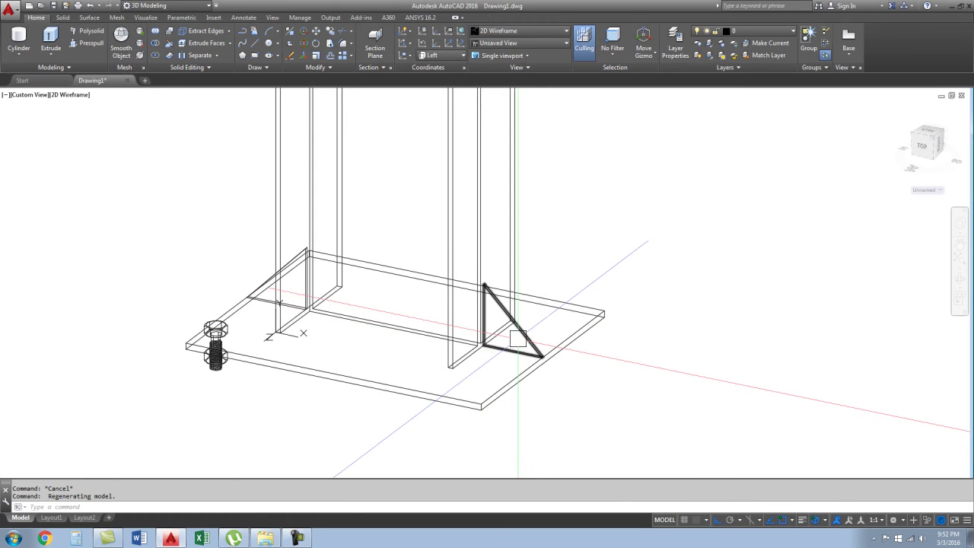
- Select both gussets and begin a copy from the plate edge, then cancel it
left_click(518, 338)
left_click(308, 296)
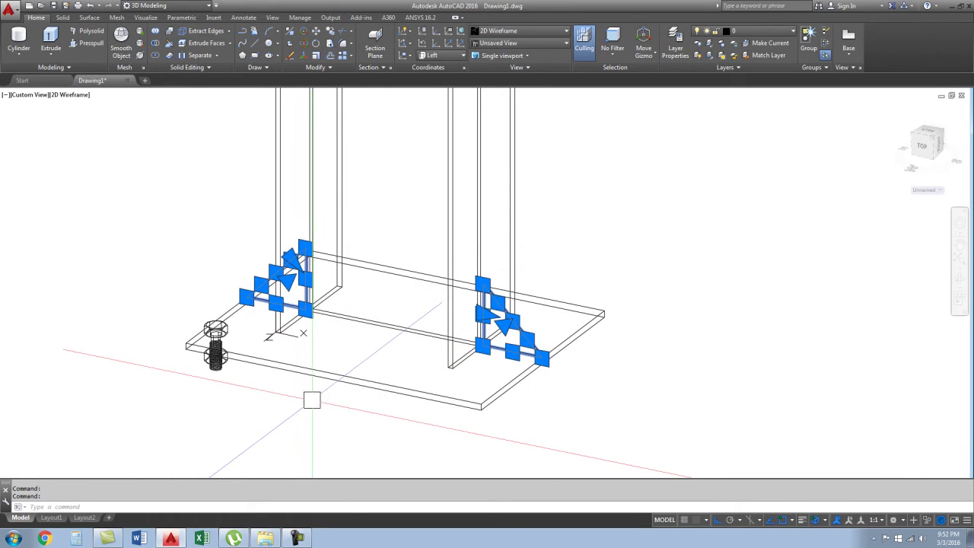
type("co")
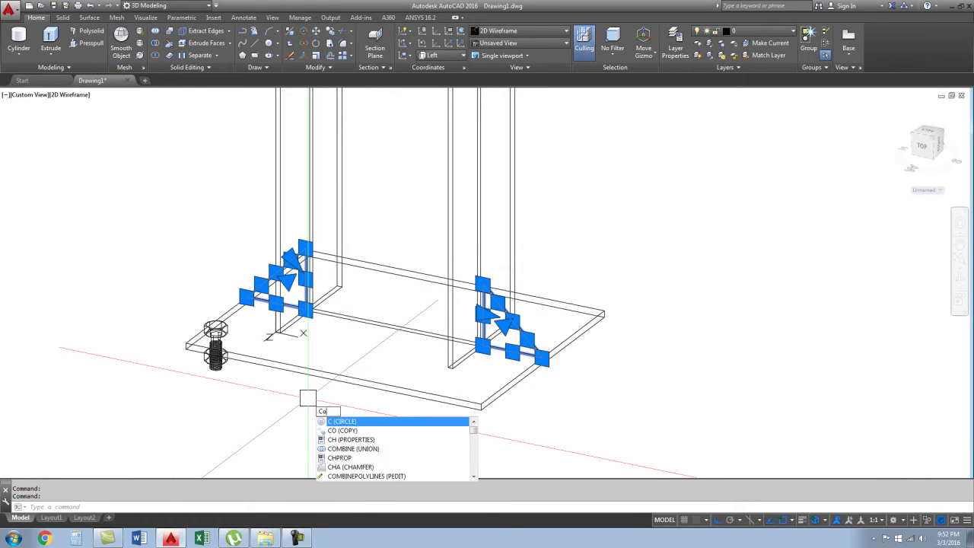
key("Return")
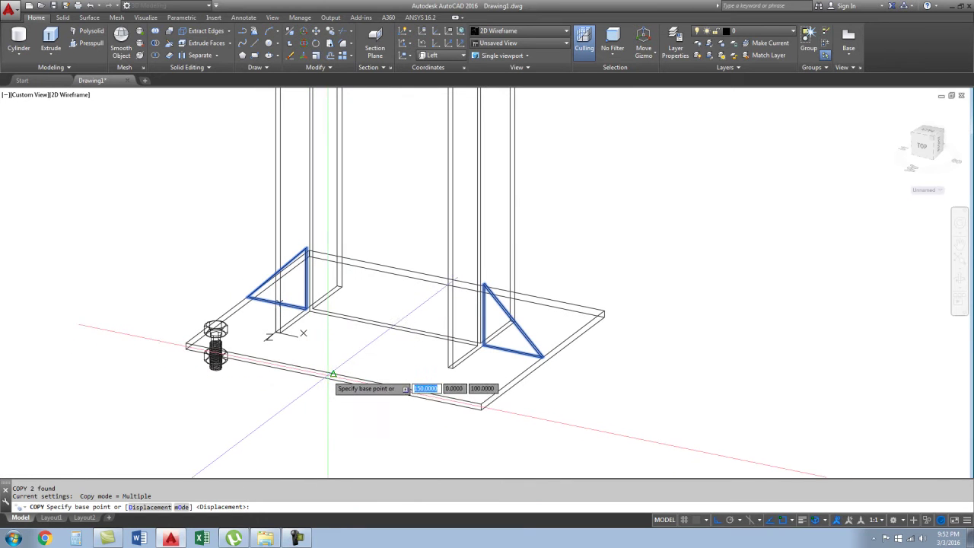
left_click(334, 374)
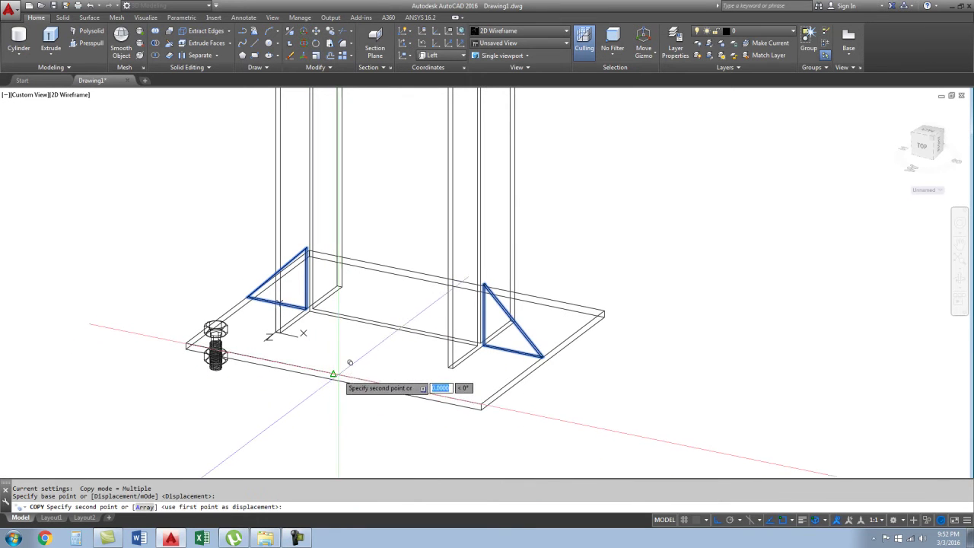
key("Escape")
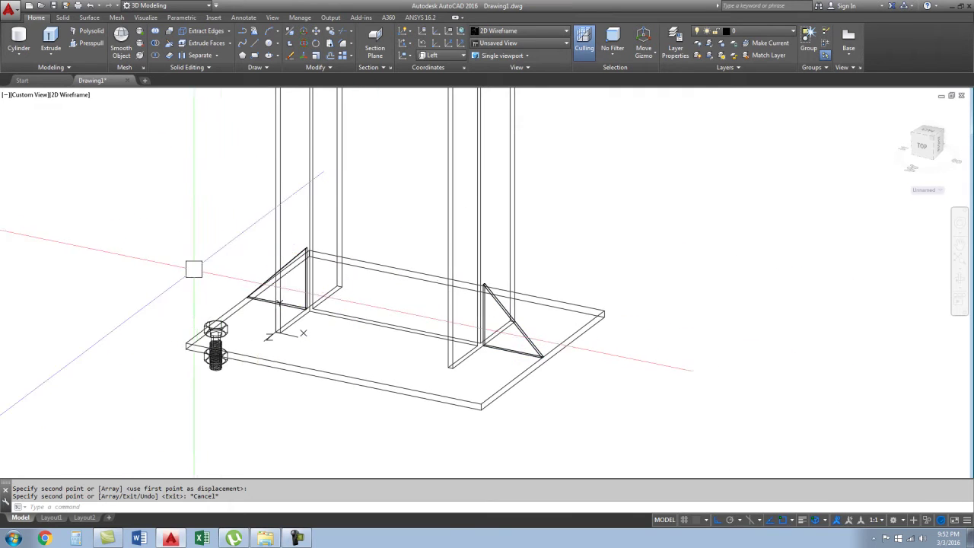
- Rotate both gussets 90 degrees about a vertical axis, then reselect them with a window
left_click(261, 279)
left_click(528, 333)
type("RO")
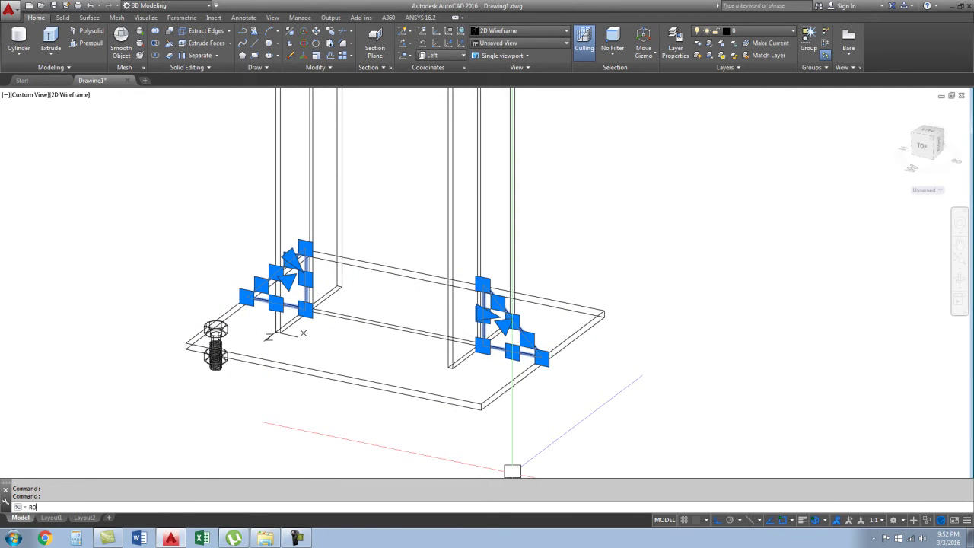
key("Return")
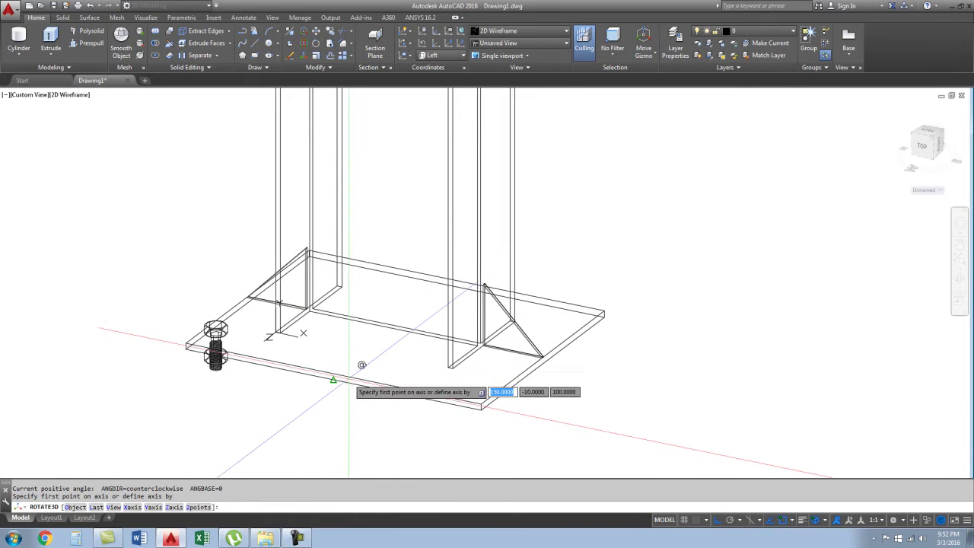
left_click(333, 373)
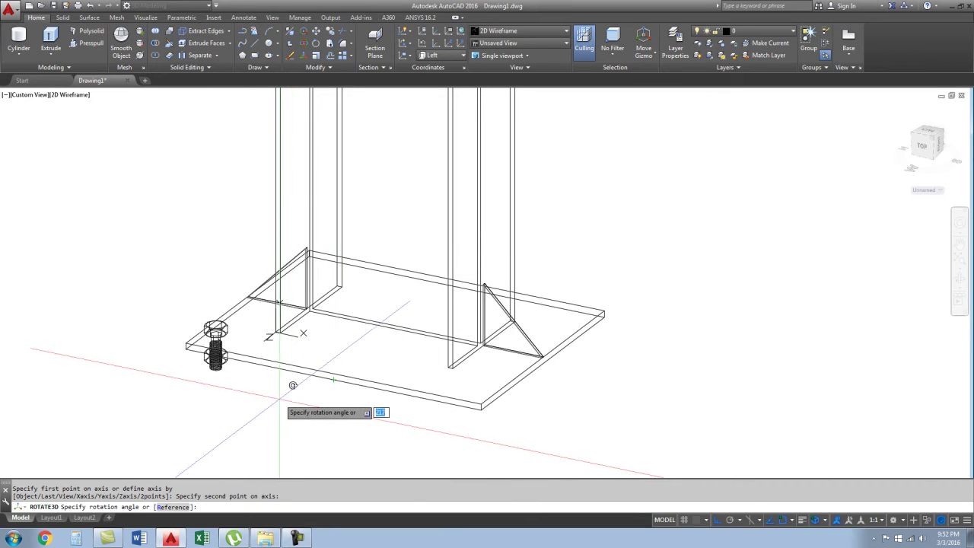
type("90")
key("Return")
left_click(297, 426)
left_click(401, 460)
left_click(390, 415)
left_click(496, 364)
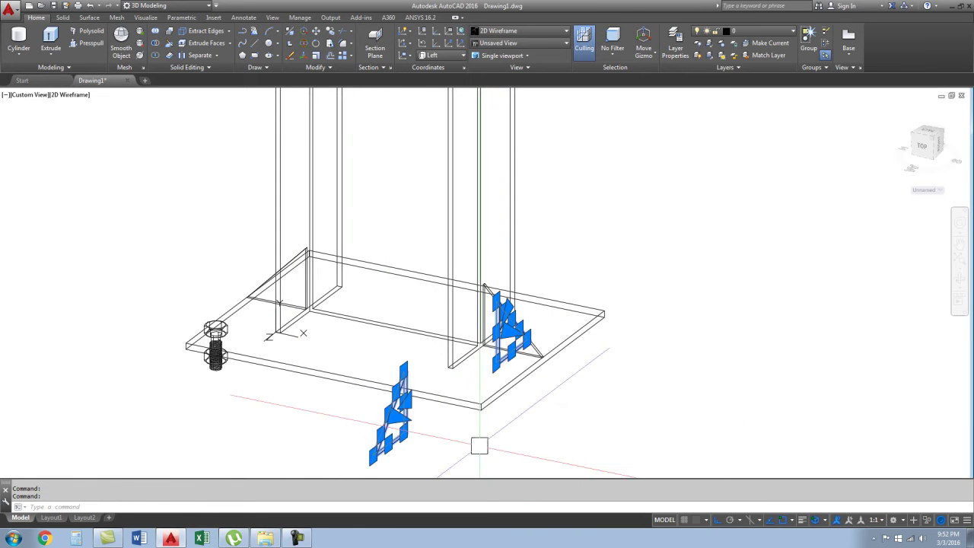
- Move the two selected gussets from their corner to a new position
type("m")
key("Return")
scroll(403, 433, "up", 5)
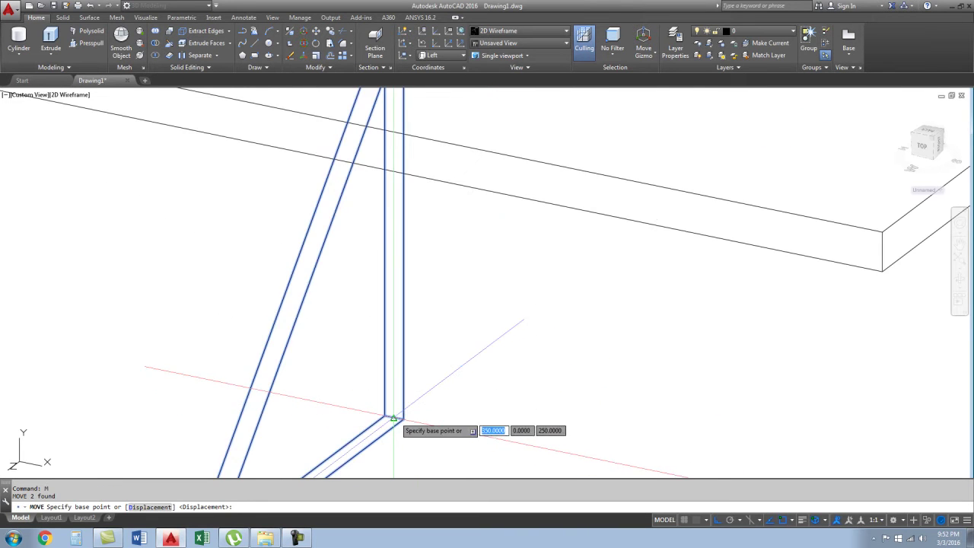
left_click(404, 426)
scroll(403, 426, "down", 5)
left_click(324, 268)
- Move the left and middle gussets 100 units along the plate
left_click(285, 379)
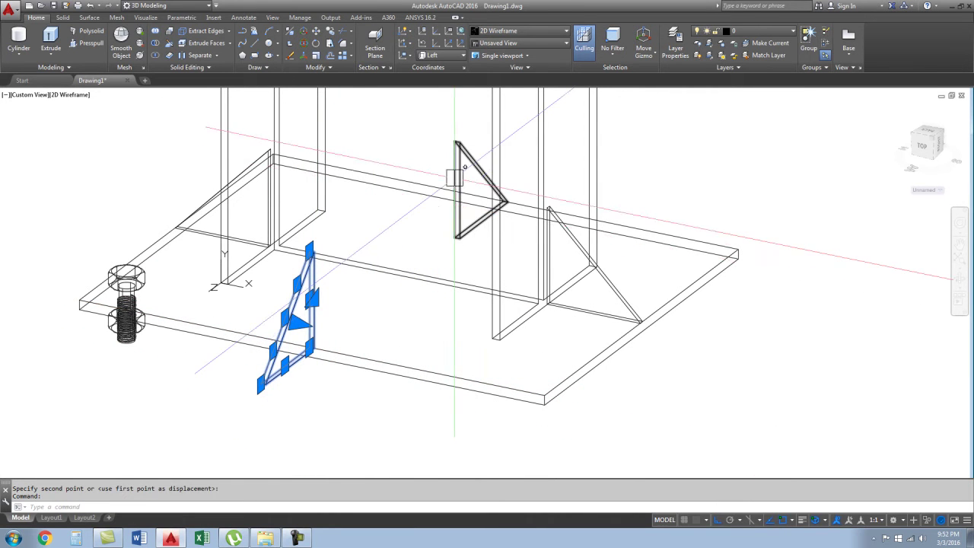
left_click(457, 202)
type("m")
key("Return")
left_click(643, 411)
type("100")
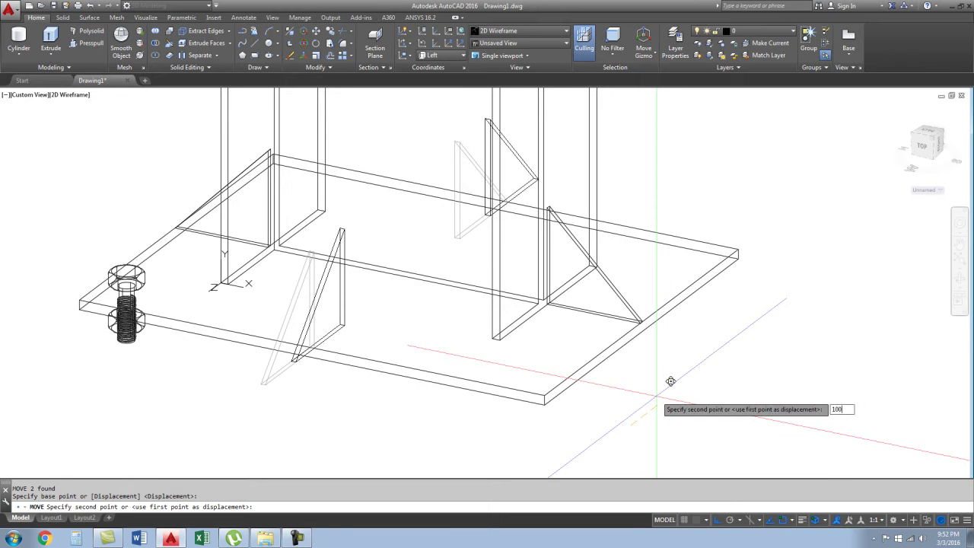
key("Return")
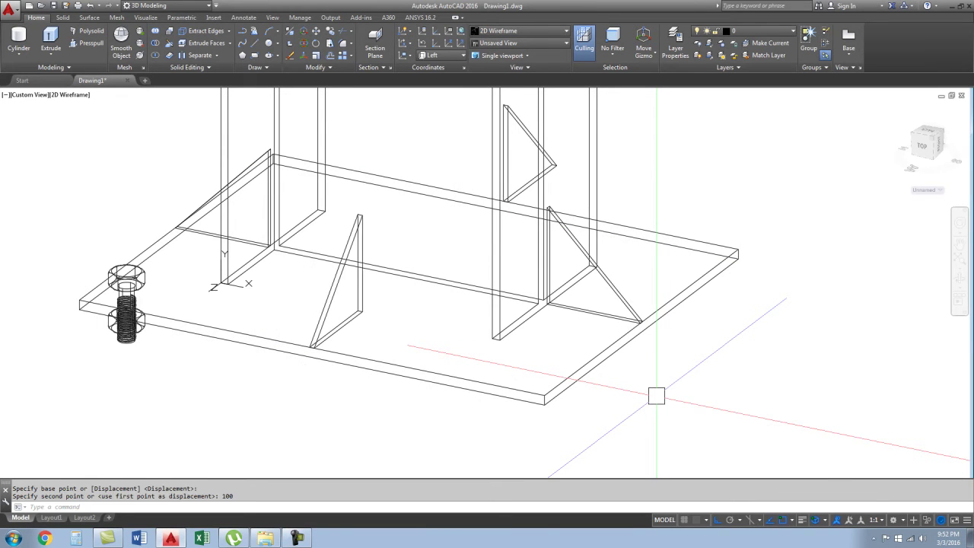
- Reposition the middle gusset, abandoning a second unfinished move
left_click(340, 271)
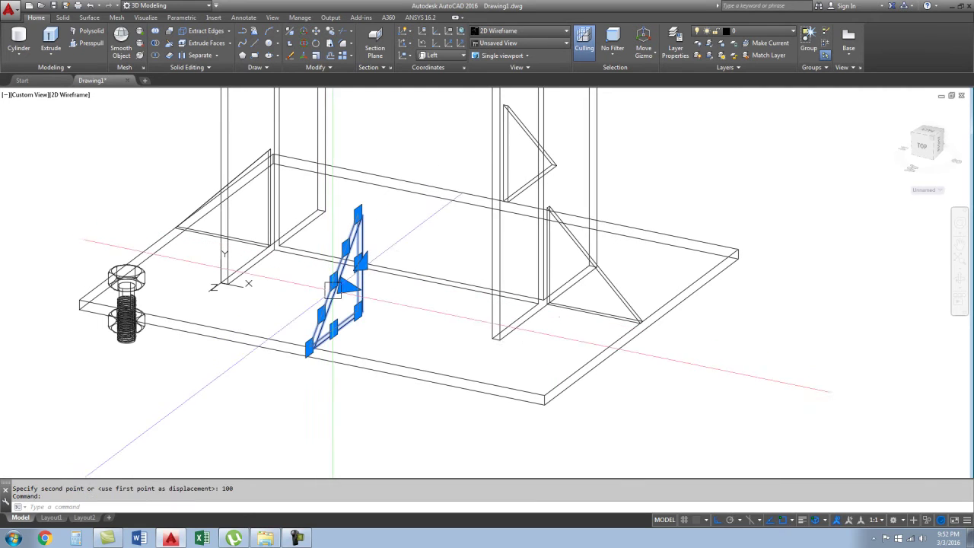
type("m")
key("Return")
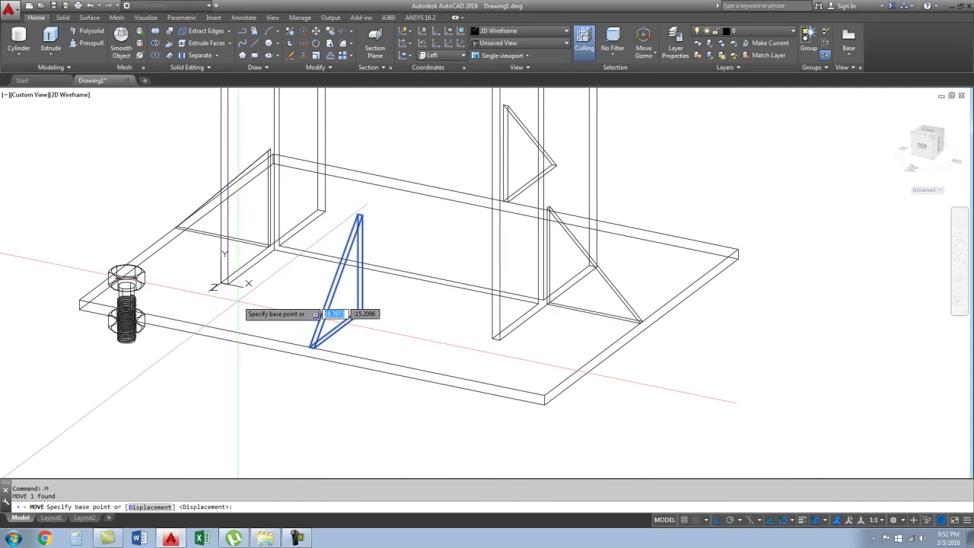
left_click(275, 242)
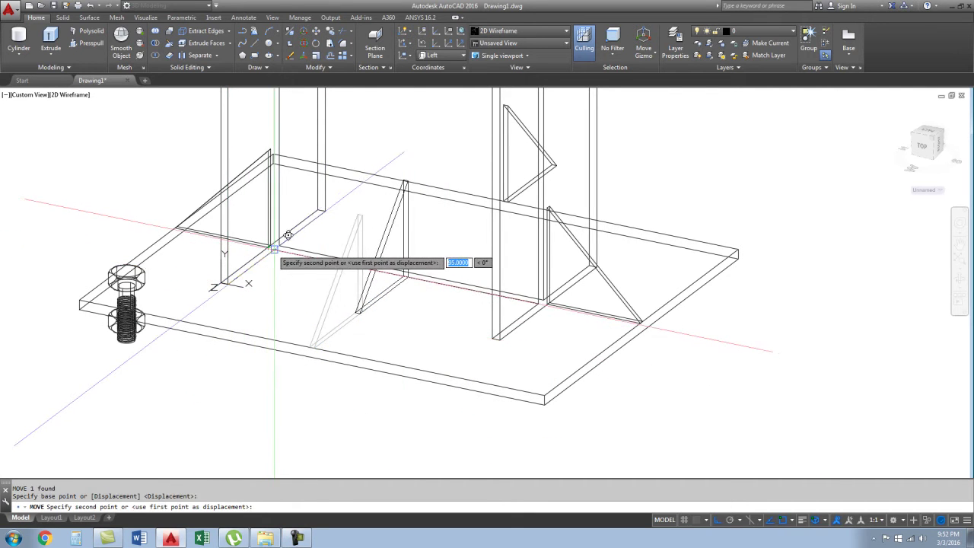
left_click(533, 162)
left_click(533, 162)
key("Return")
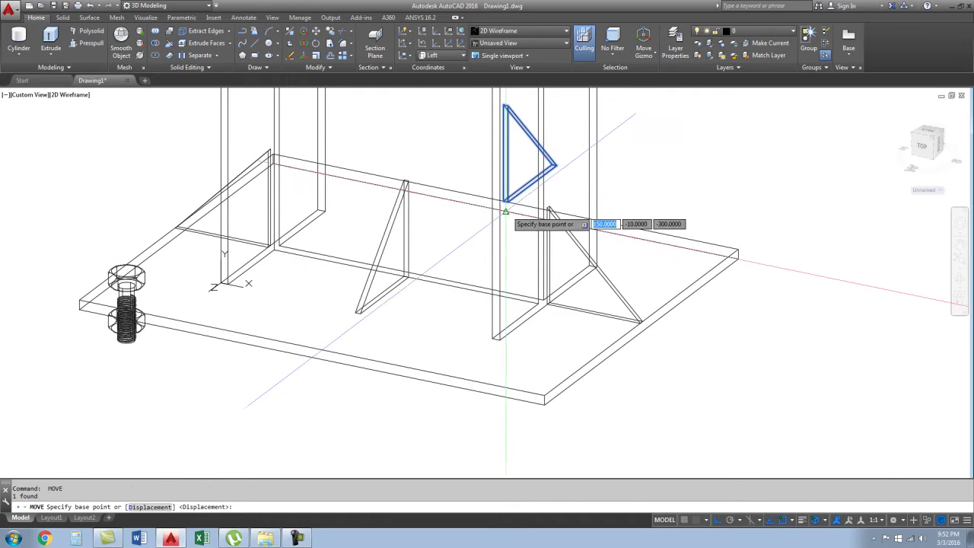
scroll(507, 206, "up", 5)
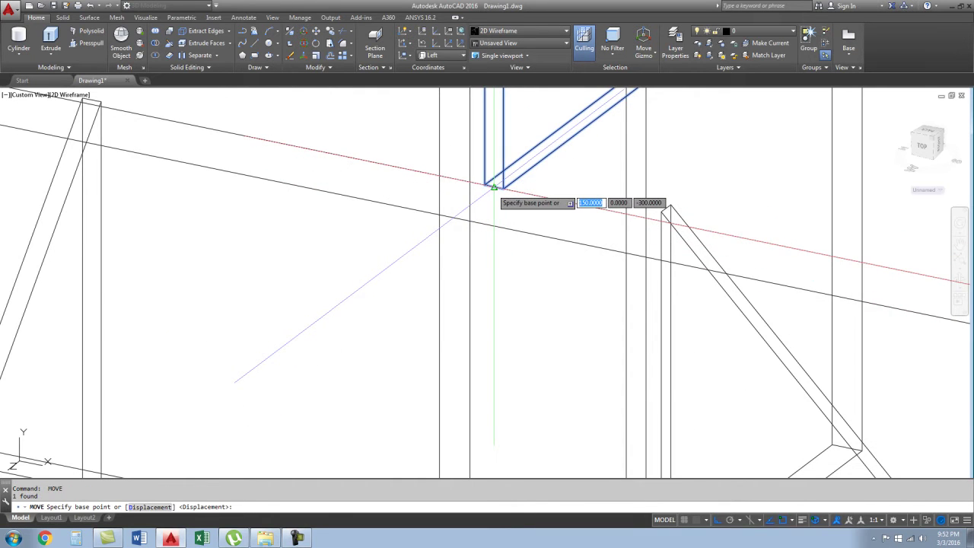
left_click(494, 185)
scroll(495, 187, "down", 5)
scroll(412, 256, "up", 5)
scroll(411, 256, "up", 3)
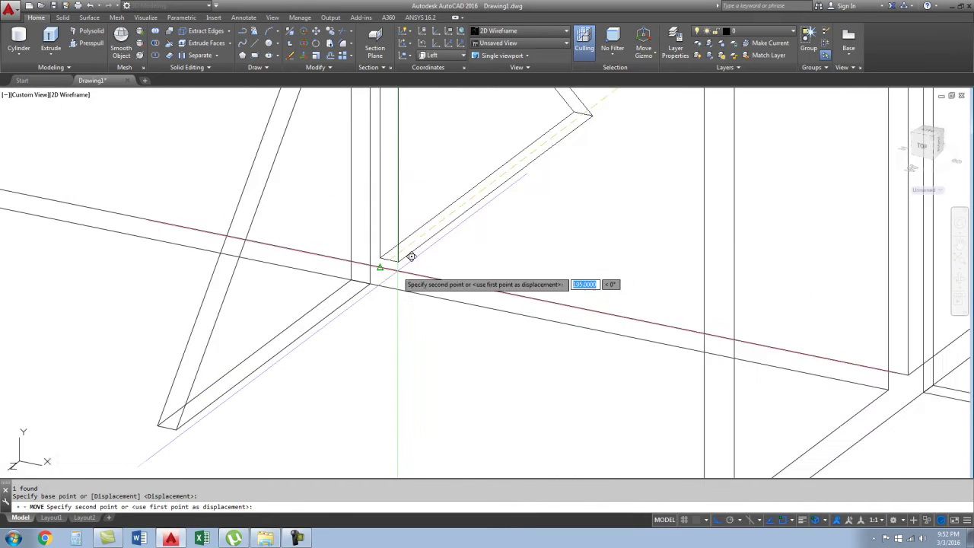
scroll(394, 252, "down", 5)
key("Escape")
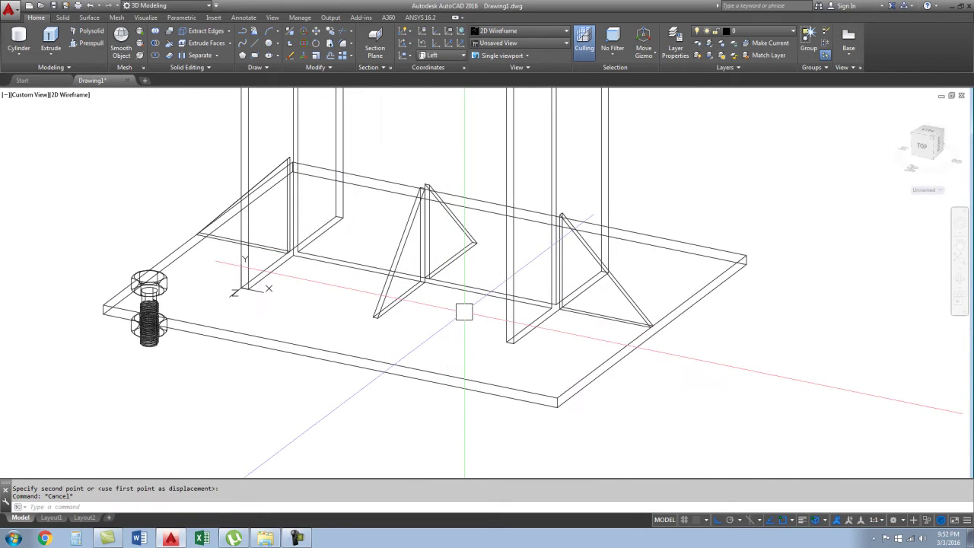
- Orbit the model and move the front gusset up against the column
middle_click_drag(501, 341, 415, 313, "shift")
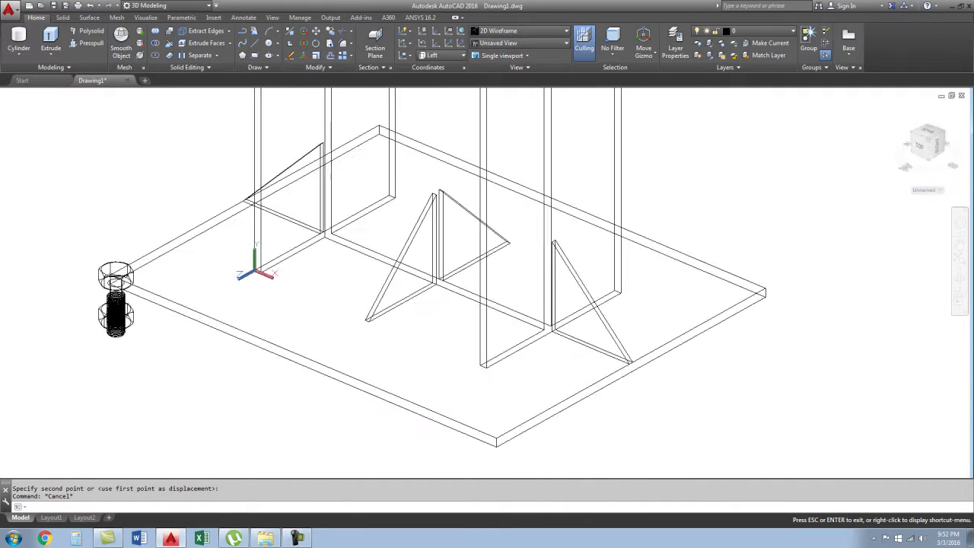
left_click(415, 313)
type("m")
key("Return")
scroll(439, 275, "up", 5)
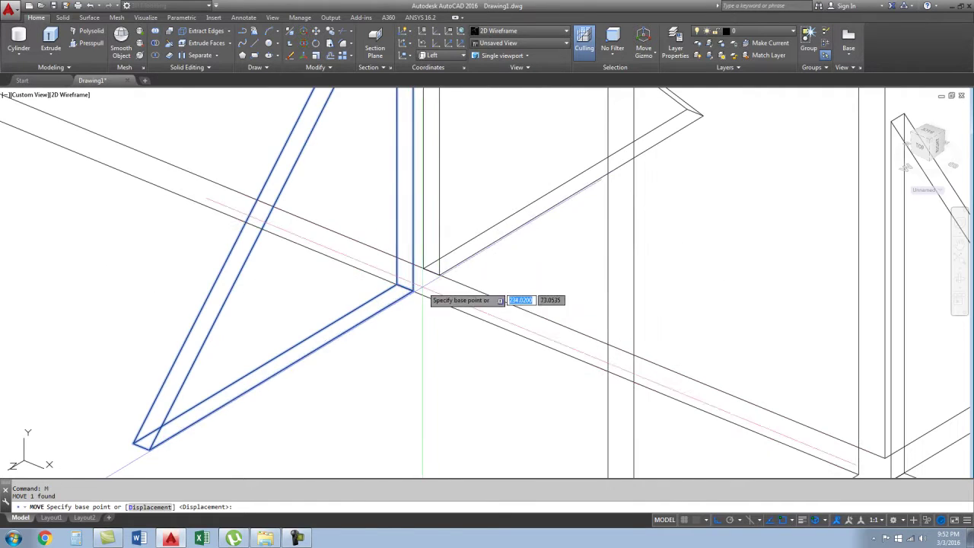
left_click(408, 289)
scroll(411, 304, "down", 5)
scroll(472, 360, "up", 6)
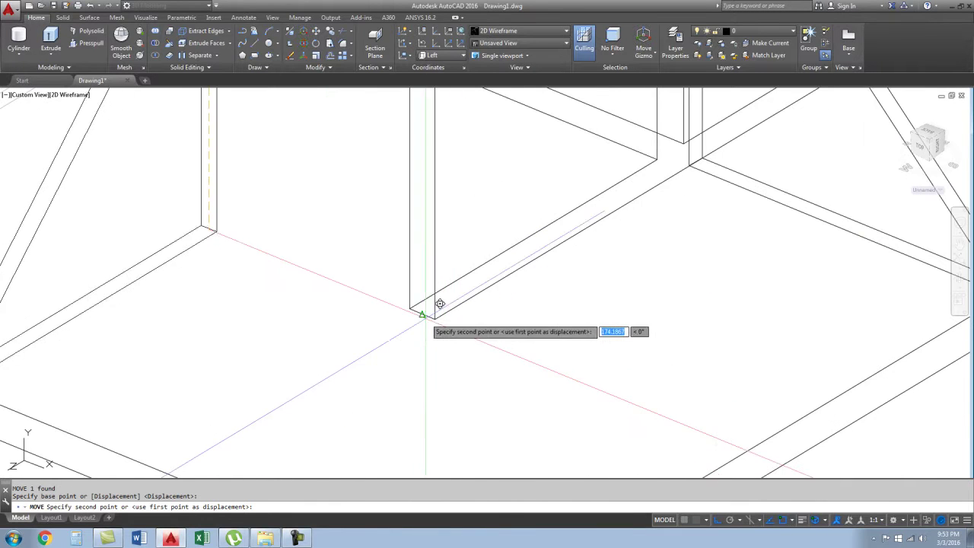
left_click(423, 313)
scroll(469, 390, "down", 5)
- Move the upper gusset to its new position, cancelling a follow-up move
left_click(437, 290)
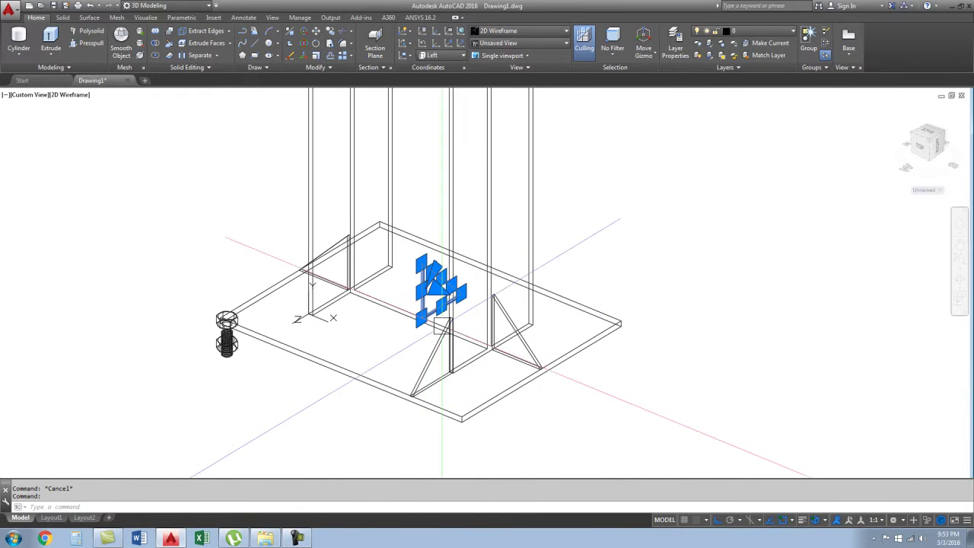
type("m")
key("Return")
scroll(457, 333, "up", 5)
scroll(396, 339, "up", 3)
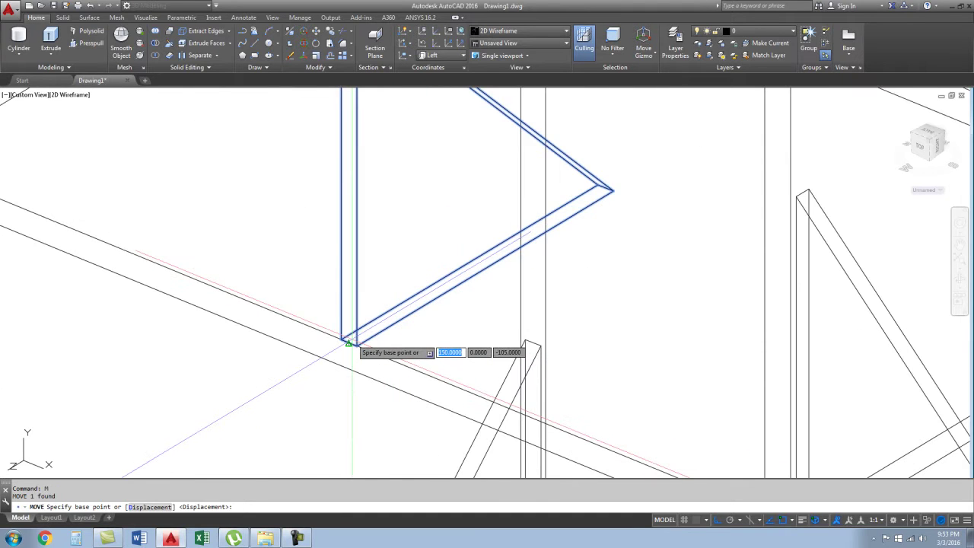
left_click(349, 344)
scroll(358, 335, "down", 5)
scroll(494, 312, "up", 4)
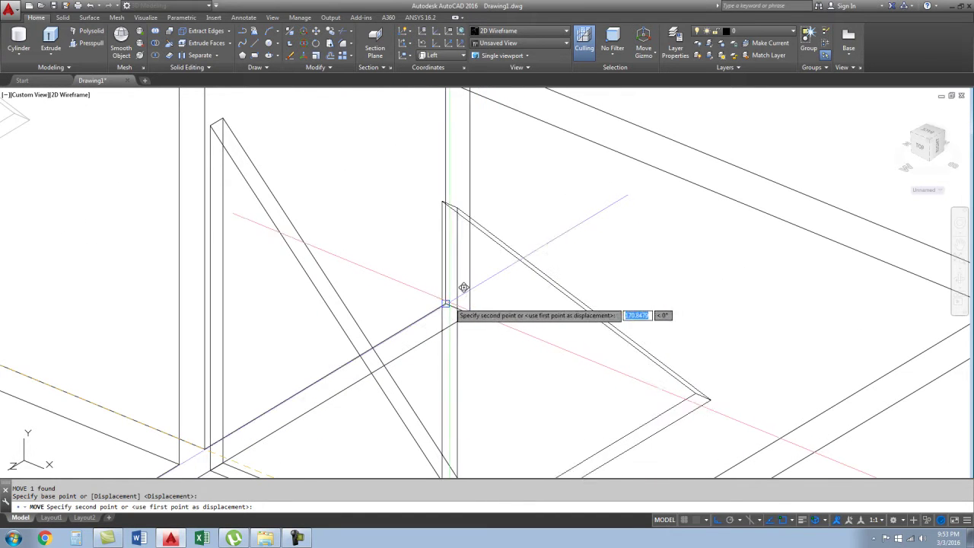
left_click(461, 308)
key("Return")
scroll(457, 320, "up", 3)
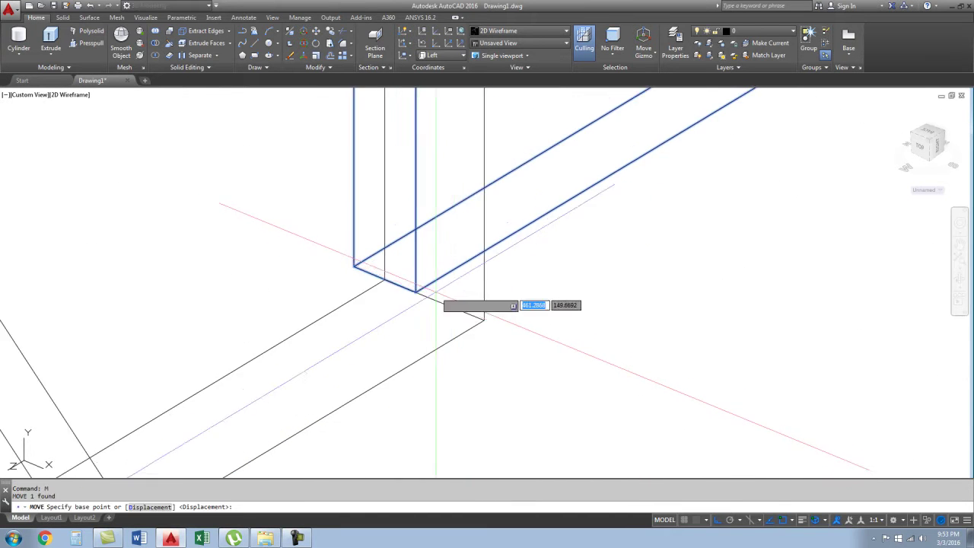
left_click(404, 268)
scroll(449, 289, "up", 2)
key("Escape")
scroll(528, 320, "down", 2)
scroll(570, 330, "down", 3)
scroll(449, 352, "up", 2)
- Copy two gussets to the column's opposite corner and set the UCS back to World
left_click(448, 358)
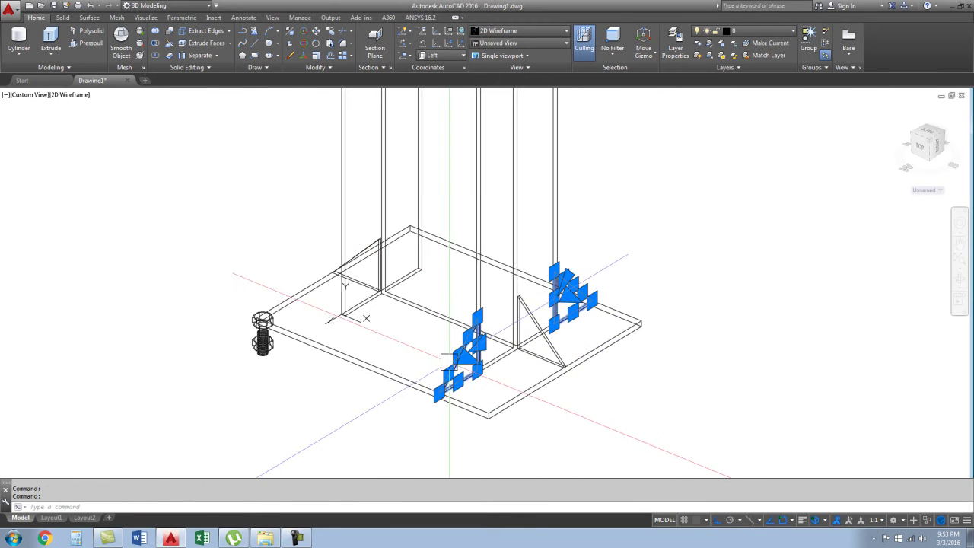
type("o")
key("Return")
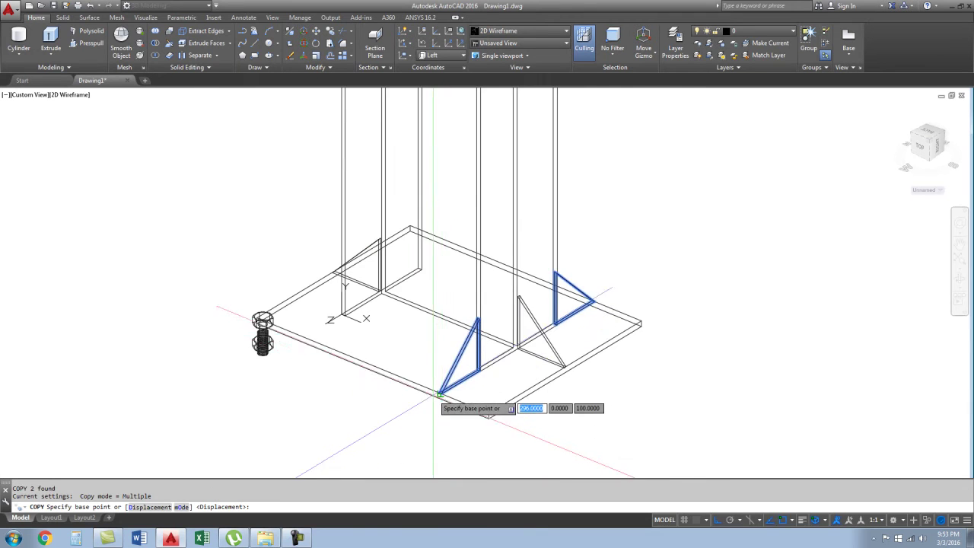
scroll(457, 392, "up", 5)
scroll(455, 389, "down", 3)
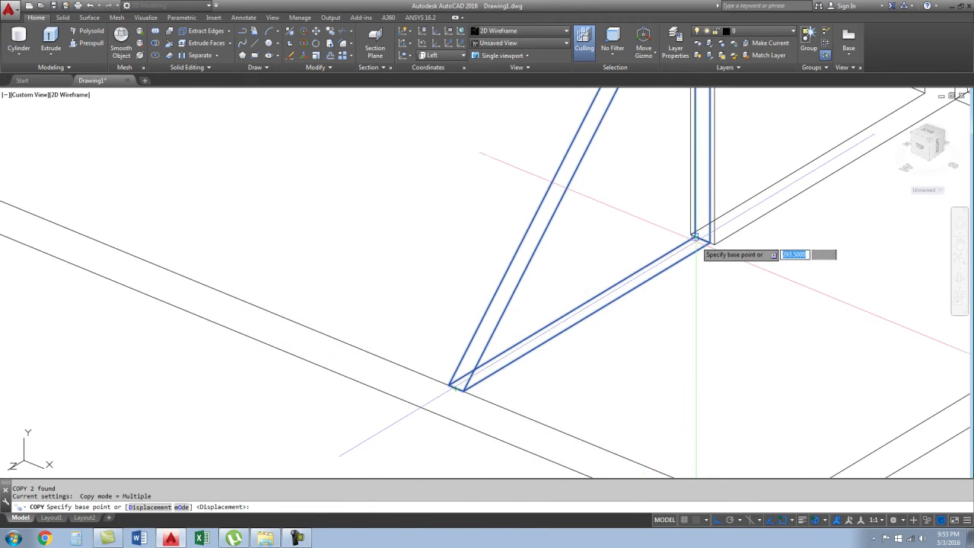
left_click(697, 238)
scroll(526, 233, "down", 3)
scroll(526, 232, "up", 5)
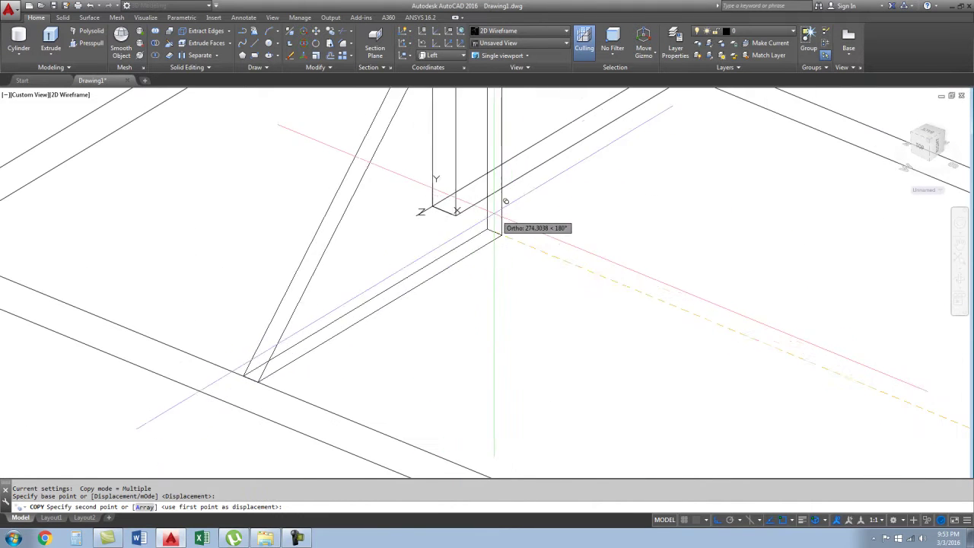
left_click(439, 211)
key("Escape")
scroll(449, 229, "down", 5)
left_click(461, 43)
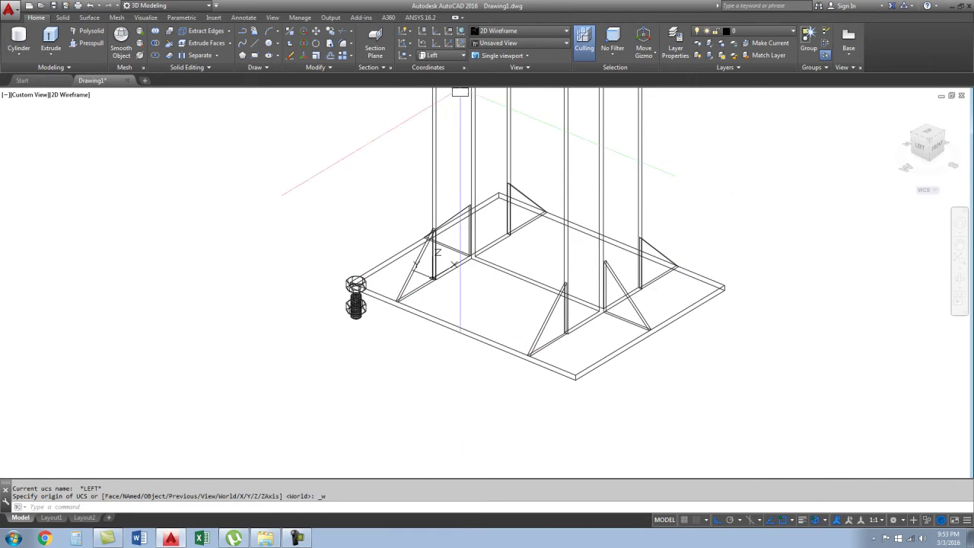
middle_click_drag(499, 375, 437, 390)
- Regenerate the display and save the drawing as 'steel portal 2D frame'
type("re")
key("Return")
key("ctrl+s")
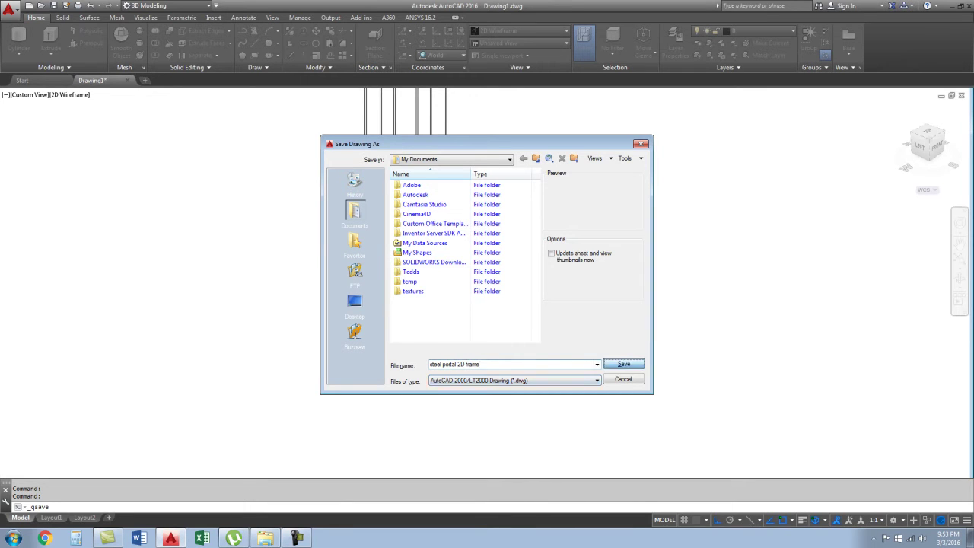
key("Return")
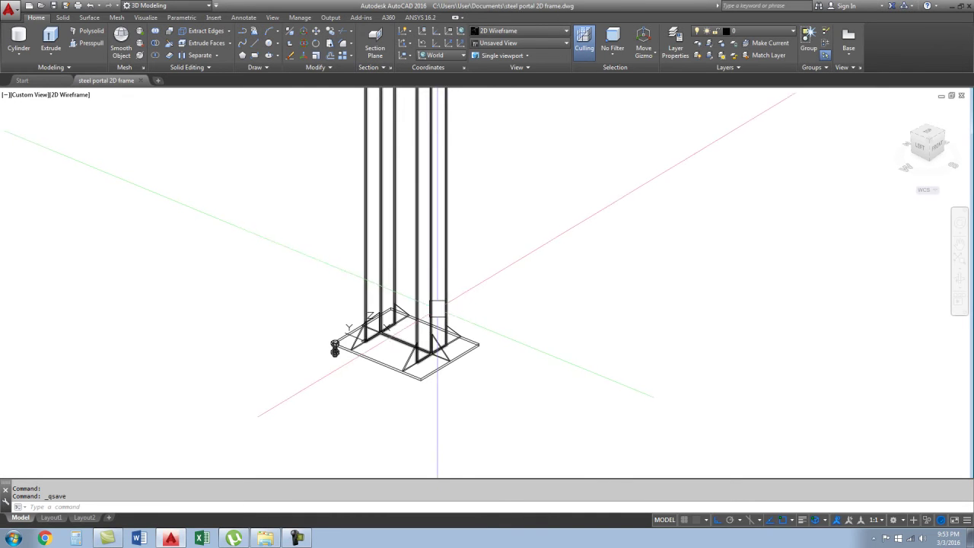
- Recentre the view on the base plate and switch to the Top view
mouse_move(464, 381)
middle_mouse_down()
mouse_move(446, 416)
mouse_move(337, 398)
middle_mouse_up()
scroll(446, 416, "down", 2)
scroll(350, 368, "up", 3)
scroll(350, 368, "up", 4)
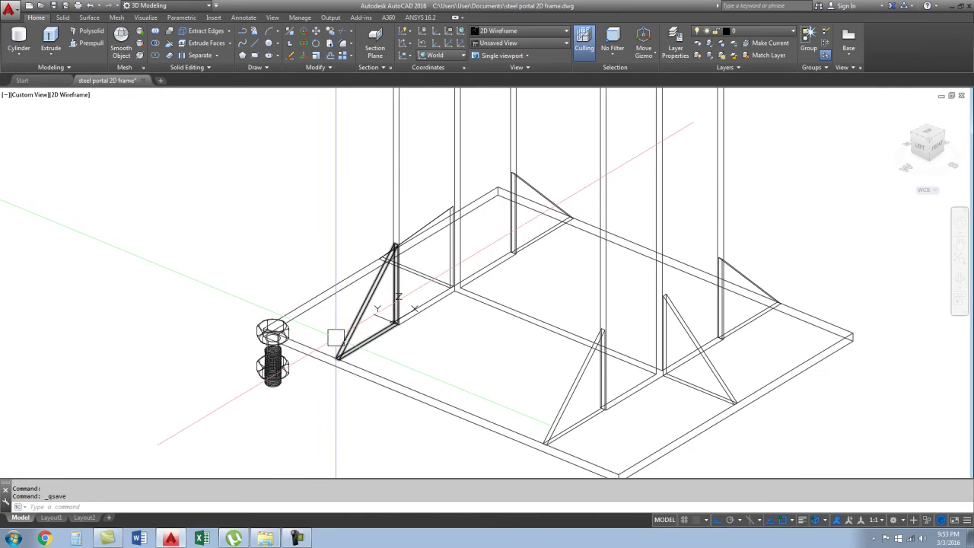
left_click(928, 131)
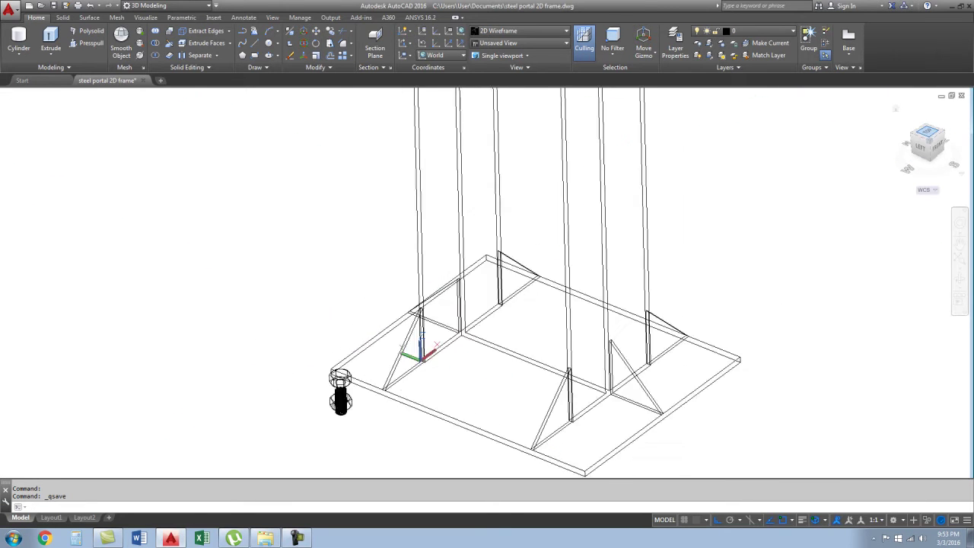
- Align the UCS to the view and draw a 17.5-diameter circle on the base plate
left_click(407, 69)
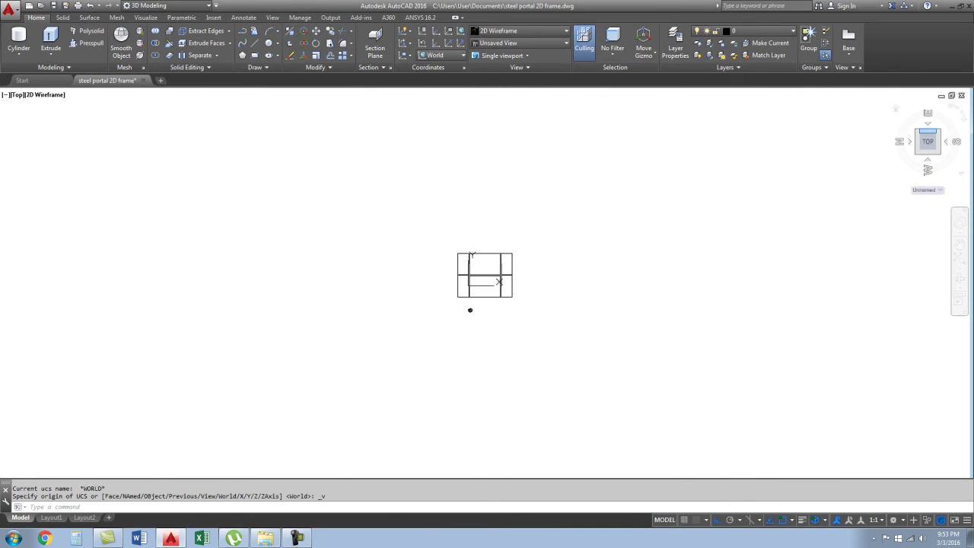
scroll(493, 281, "up", 5)
mouse_move(490, 300)
middle_mouse_down()
mouse_move(402, 354)
mouse_move(401, 343)
middle_mouse_up()
key("Return")
left_click(309, 179)
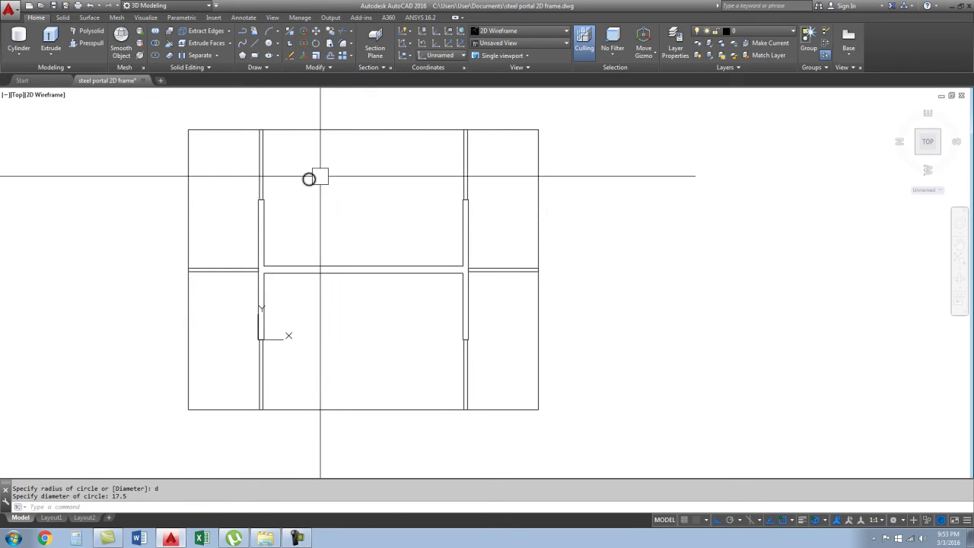
- Move the circle by its centre onto the plate's top-left corner
left_click(321, 177)
key("Return")
scroll(305, 187, "up", 4)
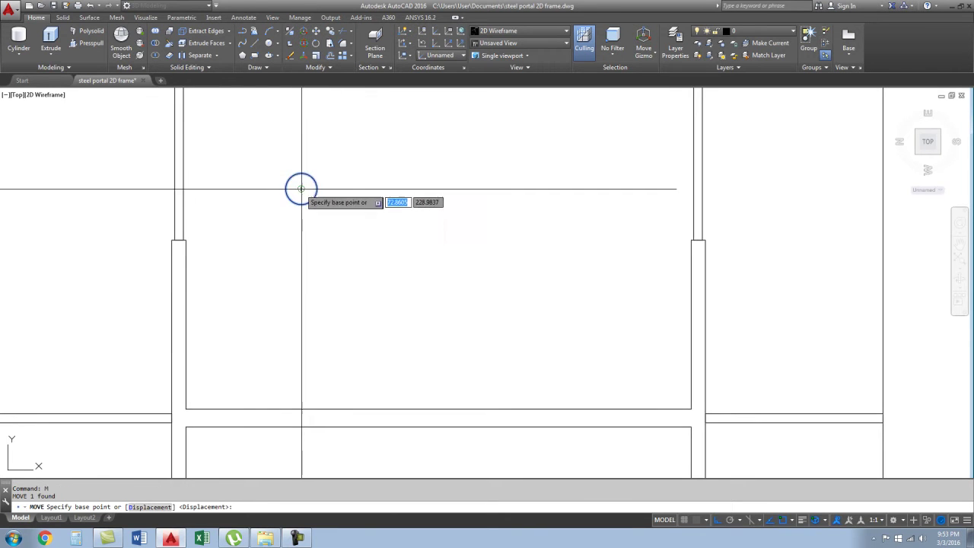
left_click(300, 187)
scroll(300, 187, "down", 4)
left_click(206, 158)
- Shift the circle 50 units in from the plate edge
left_click(238, 187)
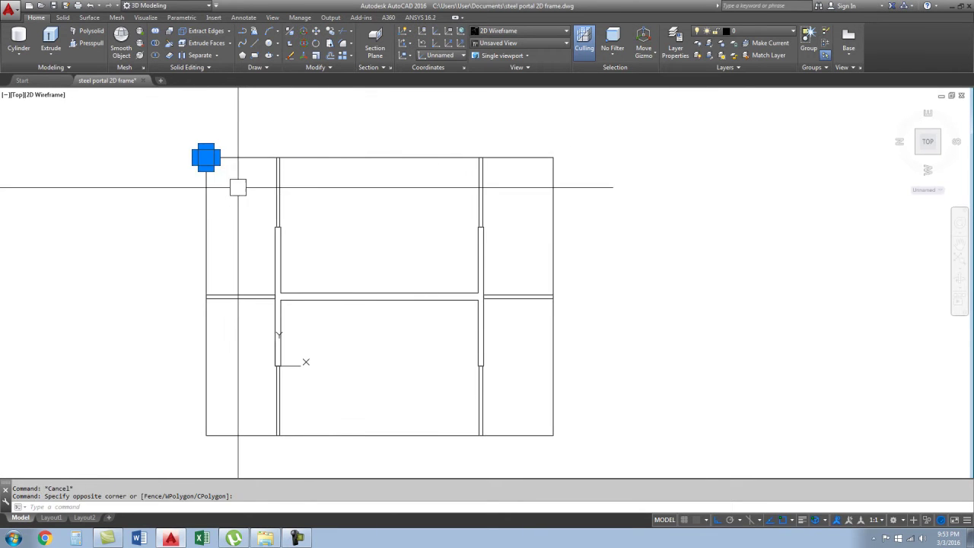
left_click(332, 227)
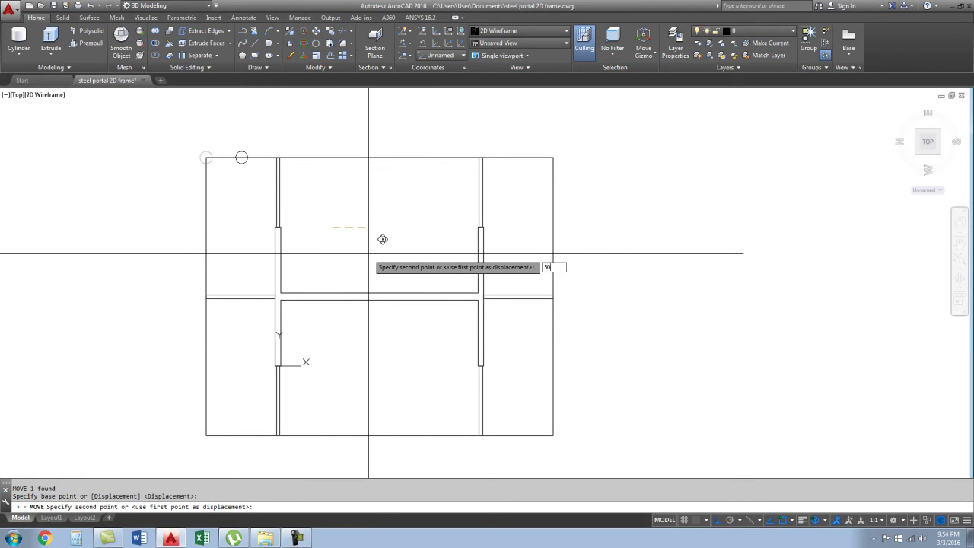
key("Return")
left_click(213, 135)
left_click(252, 167)
key("Return")
left_click(336, 208)
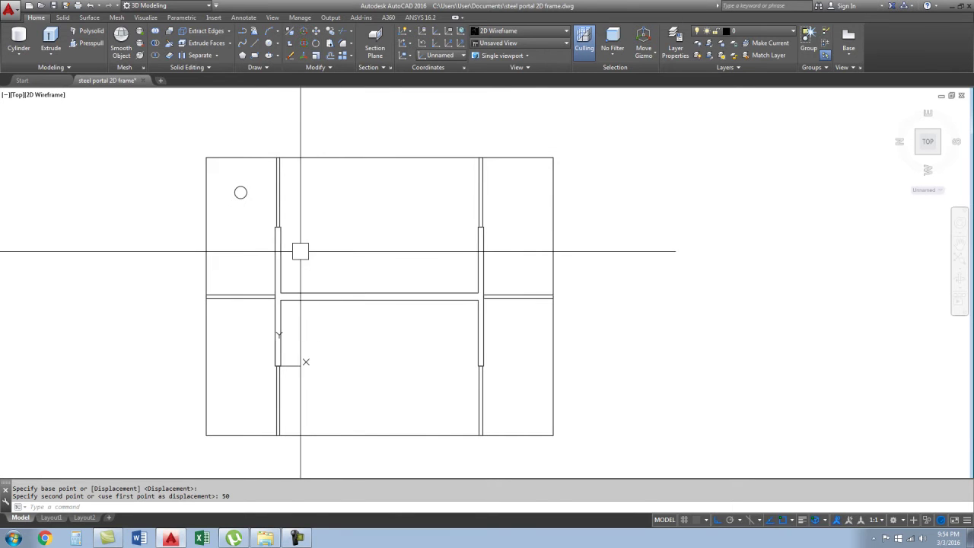
- Move the bolt-hole circle a further 50 units down
left_click(235, 198)
type("m")
key("Return")
left_click(389, 222)
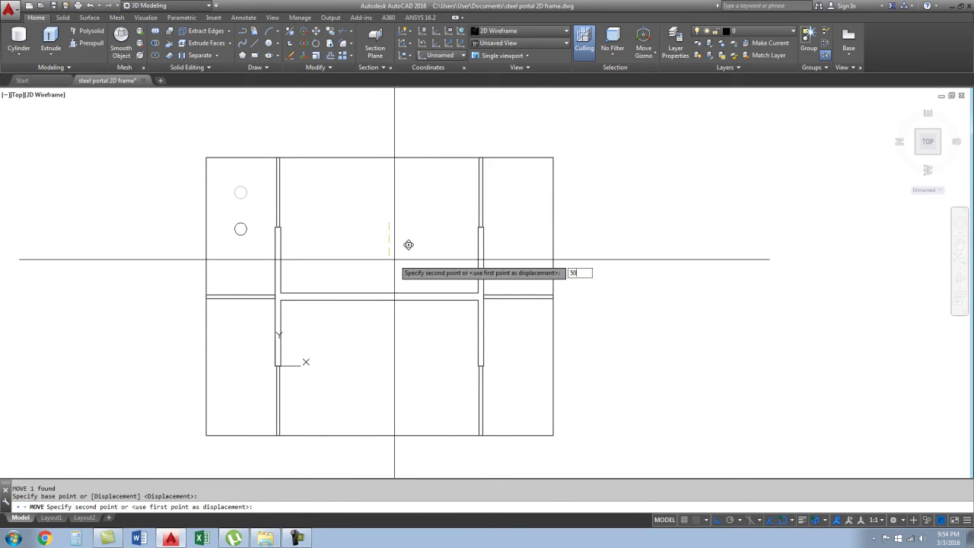
key("Return")
- Begin copying the bolt-hole circle downward from its centre
left_click(250, 237)
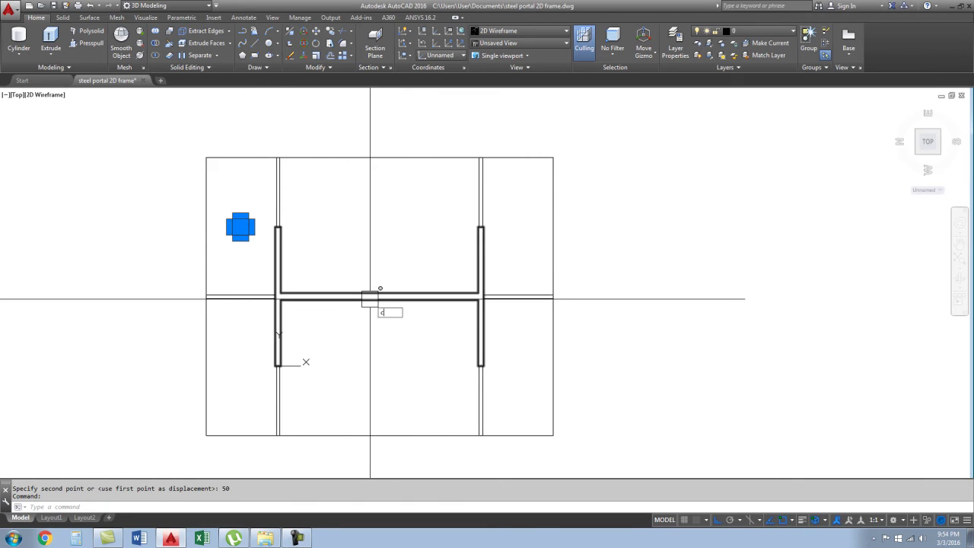
type("o")
key("Return")
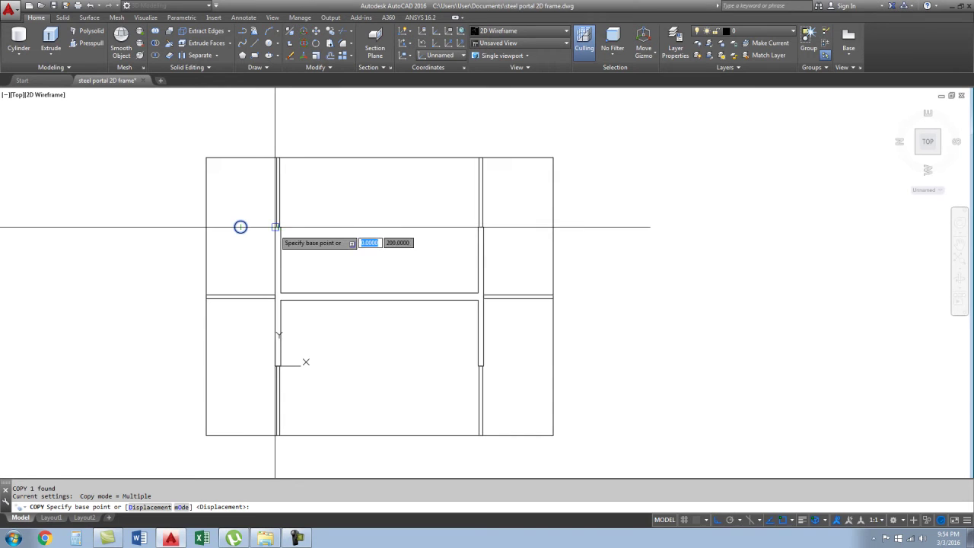
scroll(276, 227, "up", 3)
left_click(270, 218)
scroll(269, 217, "down", 3)
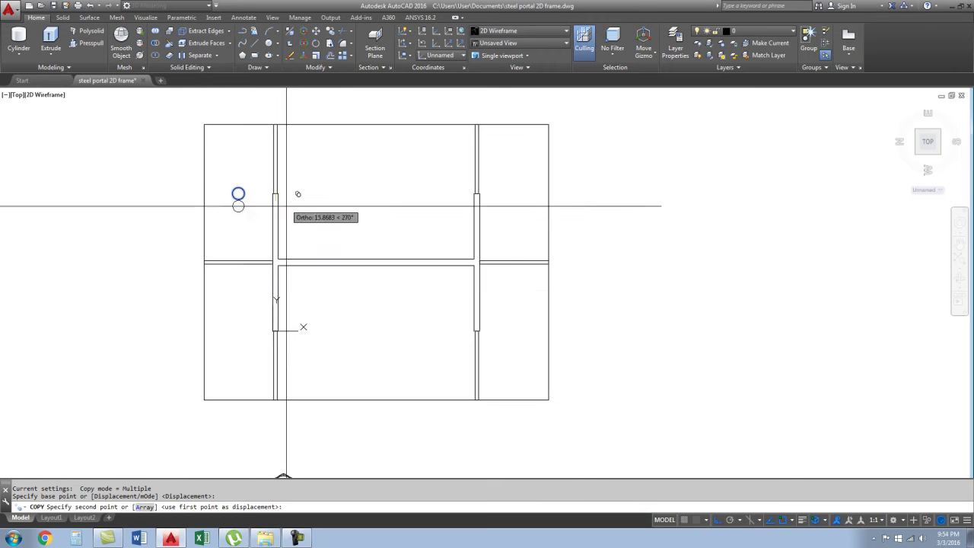
scroll(282, 352, "up", 3)
- Place the circle copy directly below, then mirror the left pair about the plate midline
left_click(267, 263)
key("Escape")
scroll(299, 428, "down", 4)
left_click(272, 332)
left_click(272, 248)
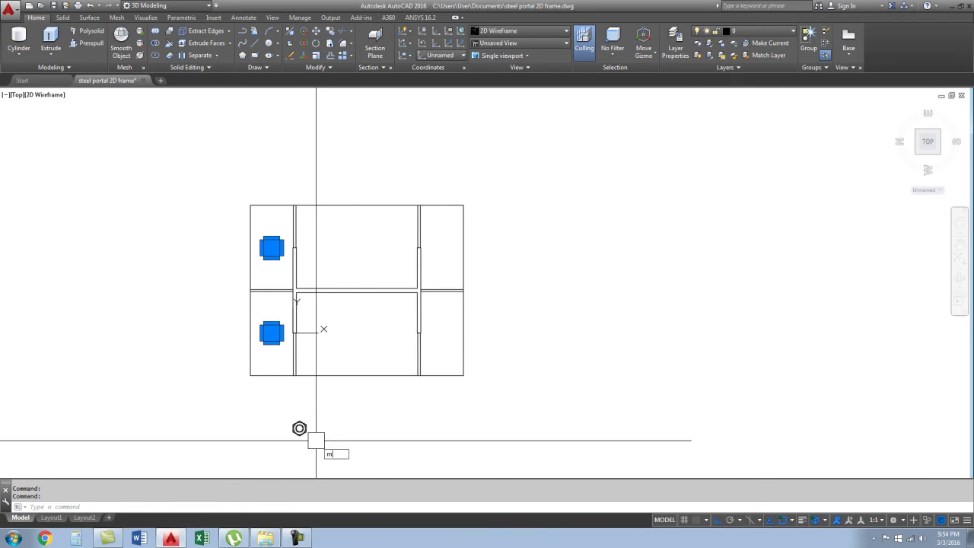
type("i")
key("Return")
left_click(357, 204)
left_click(342, 140)
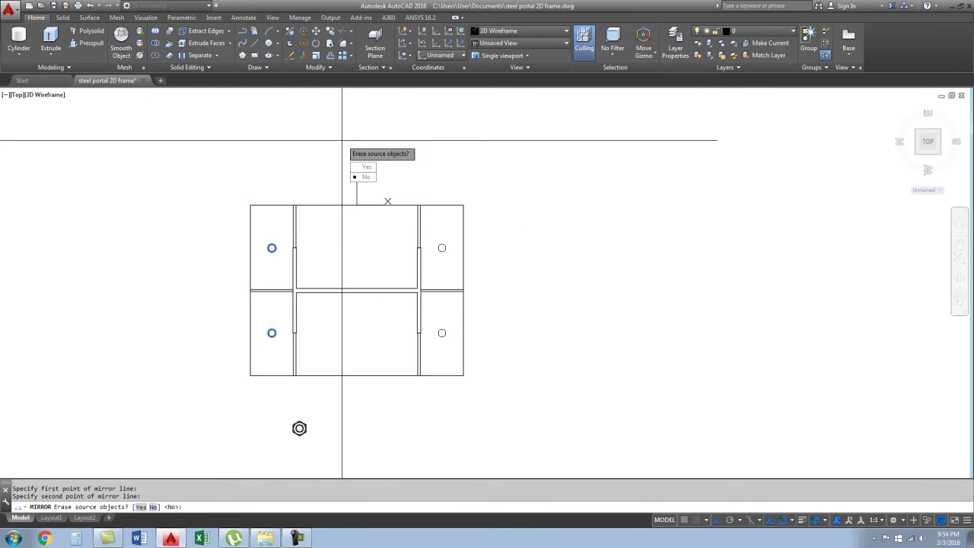
key("Escape")
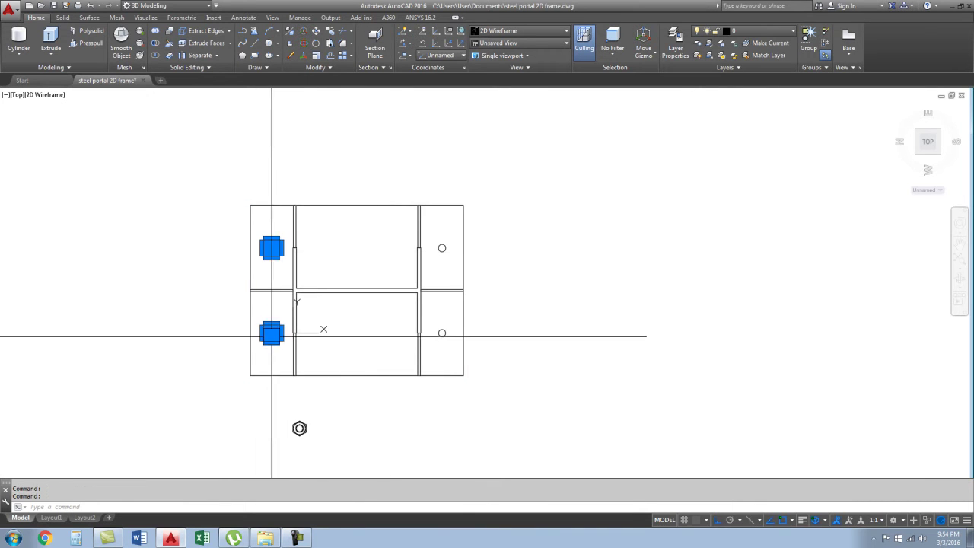
- Copy the left and right circle pairs 150 units inward
type("co")
key("Return")
left_click(325, 420)
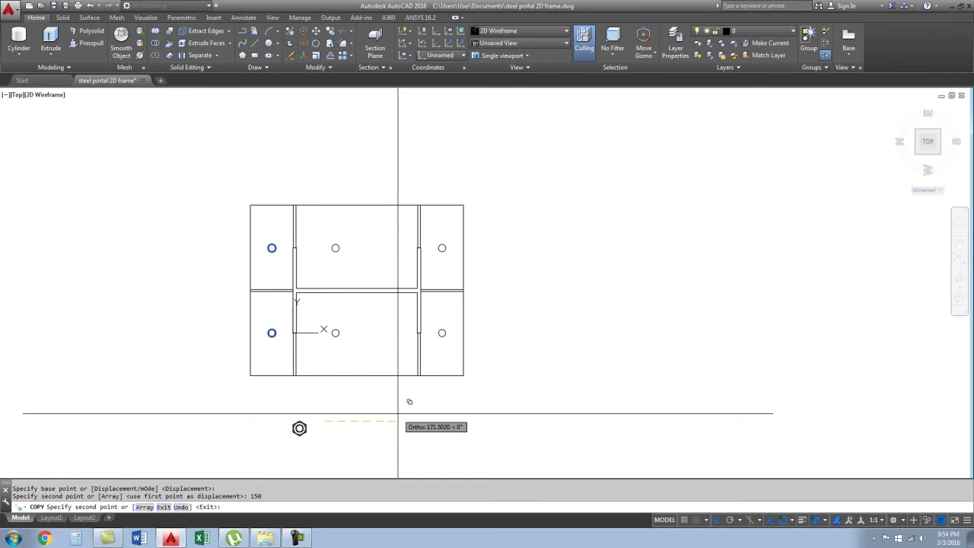
left_click(442, 248)
left_click(442, 333)
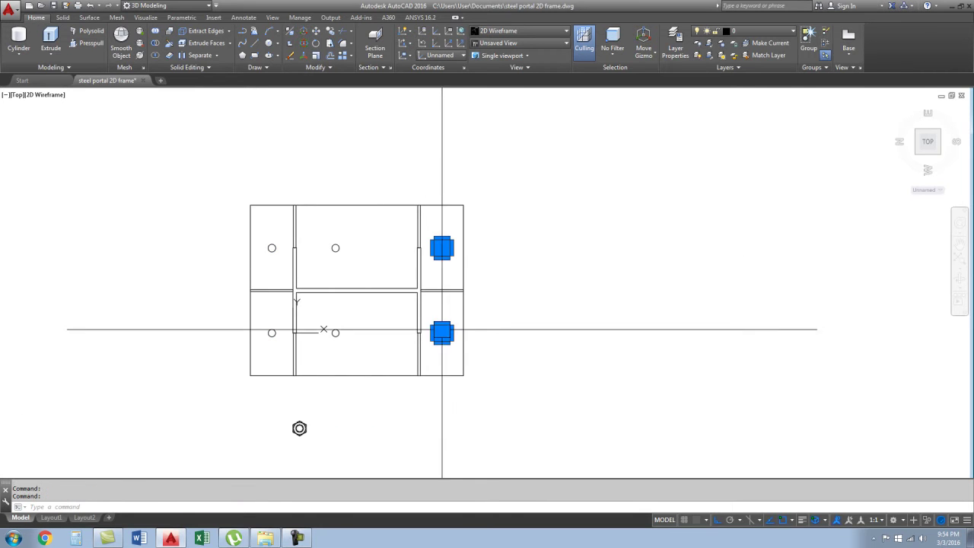
key("Return")
left_click(558, 357)
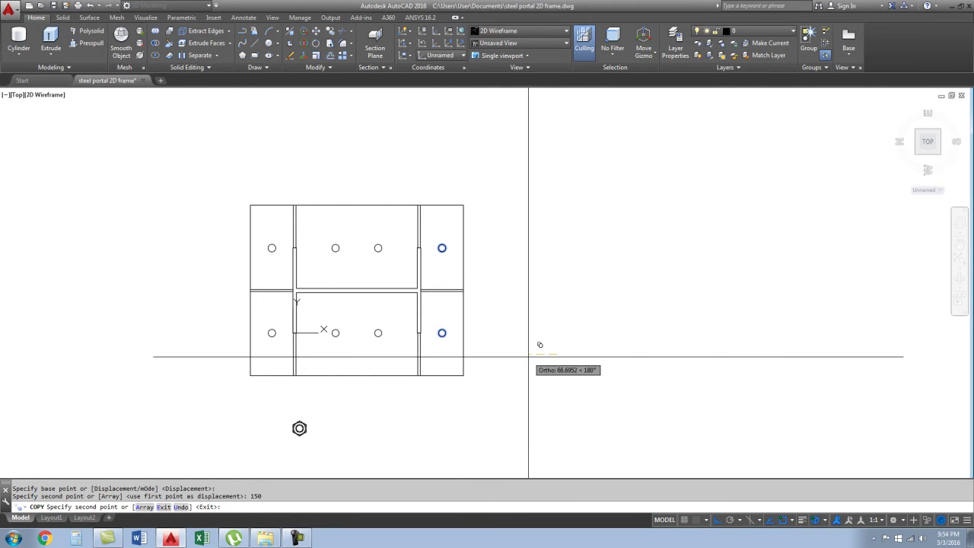
- Shift the inner circle pair 25 units, then undo that shift
scroll(522, 344, "down", 2)
scroll(484, 334, "up", 5)
left_click(321, 119)
left_click(386, 387)
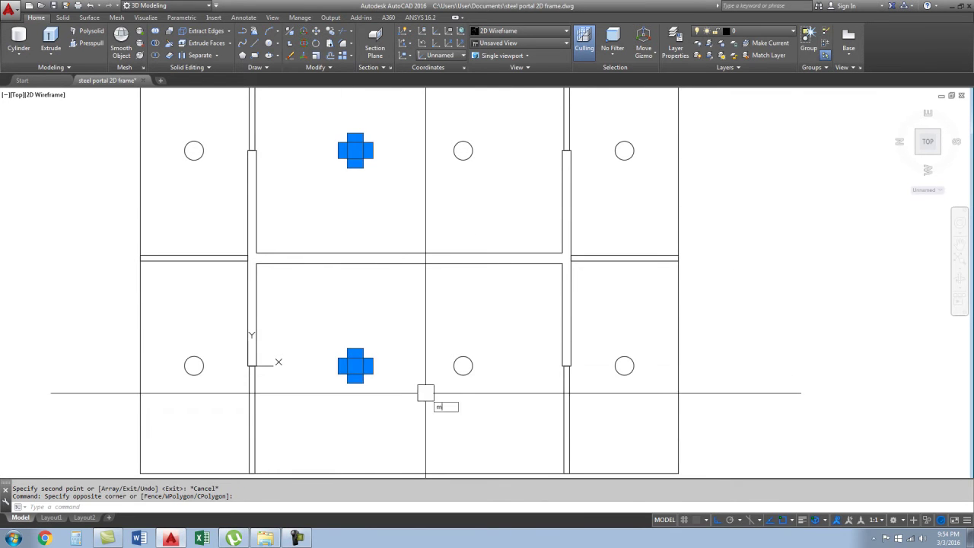
key("Return")
left_click(437, 409)
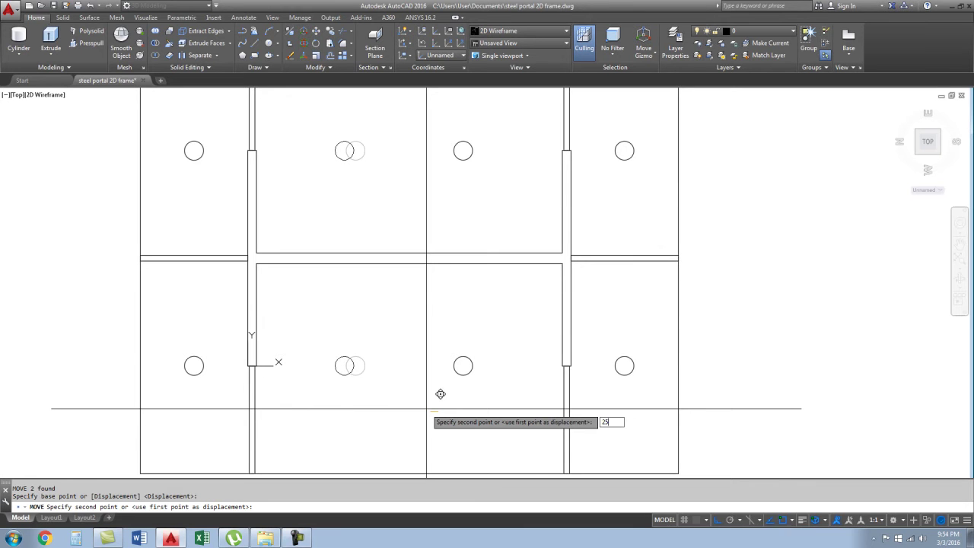
key("Return")
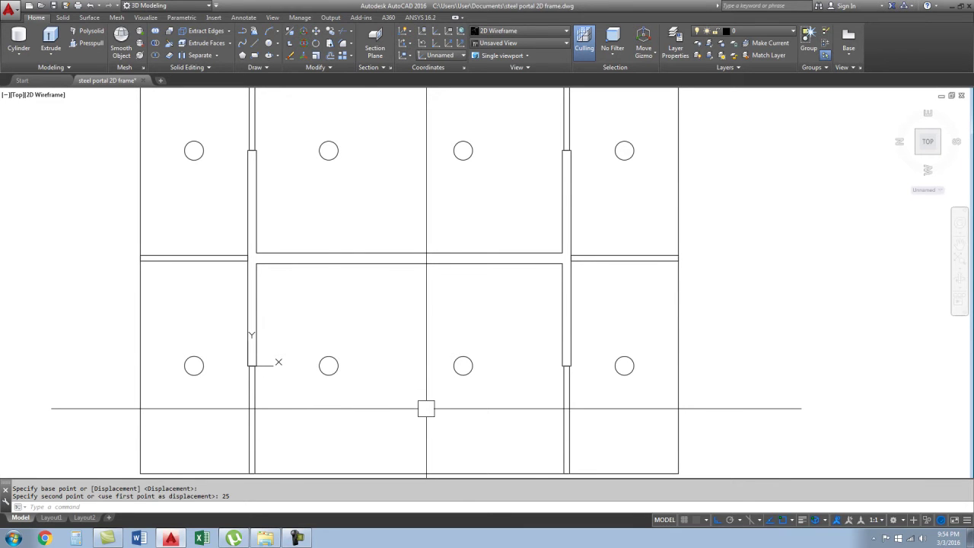
key("ctrl+z")
- Move the inner circle pair 15 units
left_click(311, 113)
left_click(400, 442)
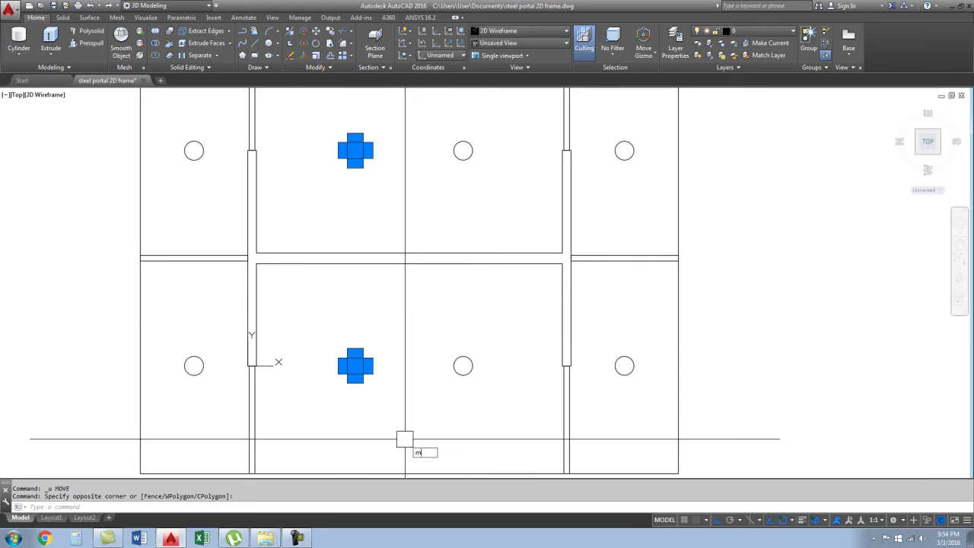
key("Return")
left_click(405, 439)
type("5")
key("Return")
- Move the other middle circle pair 15 units and regenerate the display
left_click(424, 124)
left_click(488, 396)
type("m")
key("Return")
left_click(498, 417)
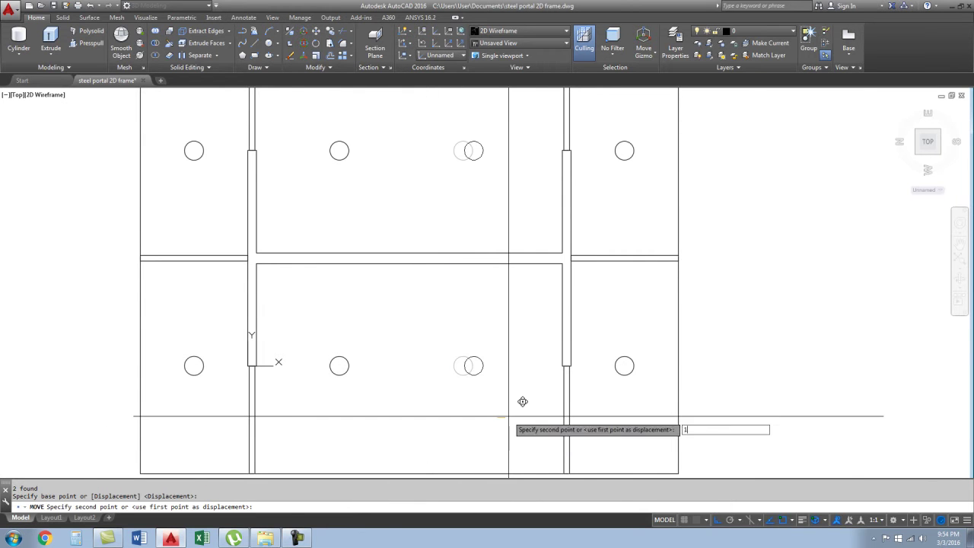
type("5")
key("Return")
key("Escape")
scroll(455, 353, "down", 4)
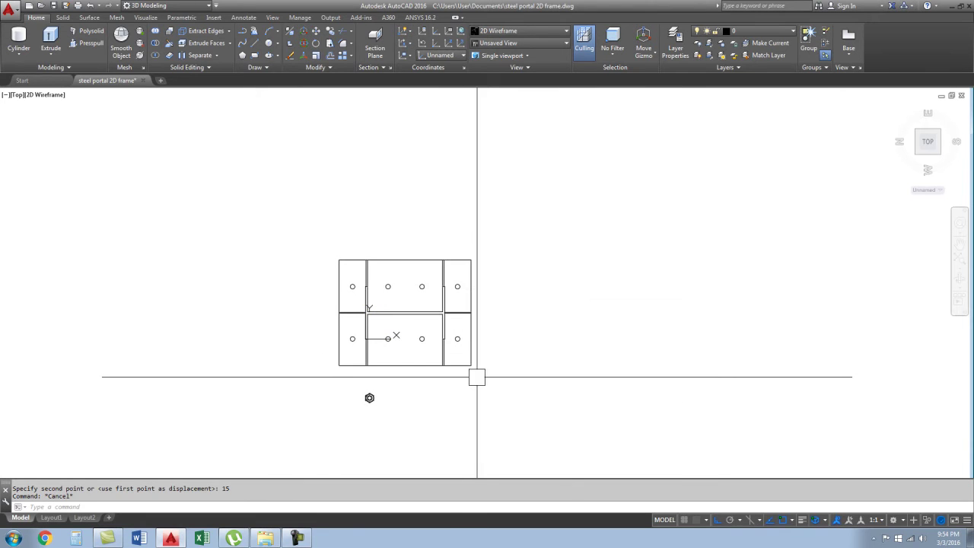
type("re")
key("Return")
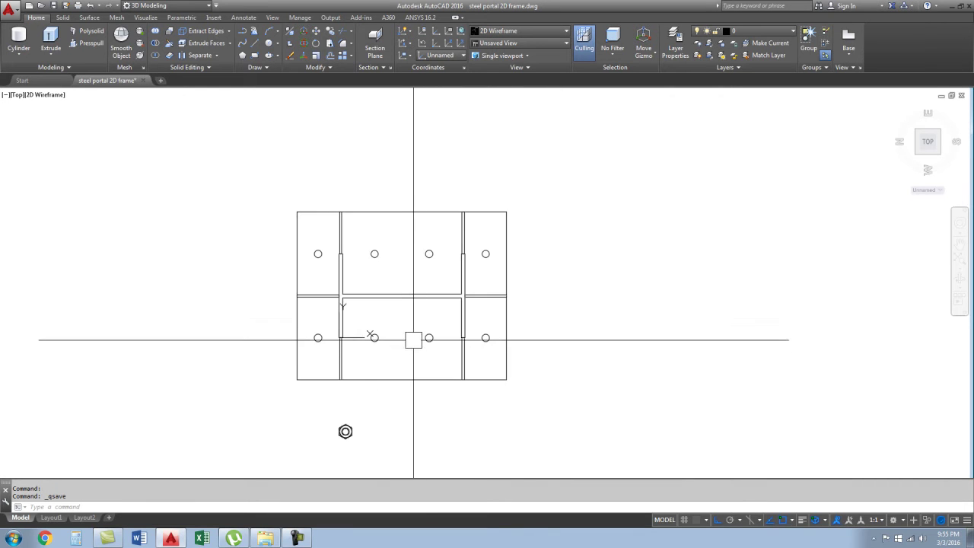
- Orbit the column base to an angled 3D view, reset the UCS to World, and regenerate
middle_click_drag(370, 398, 343, 457, "shift")
scroll(437, 335, "down", 5)
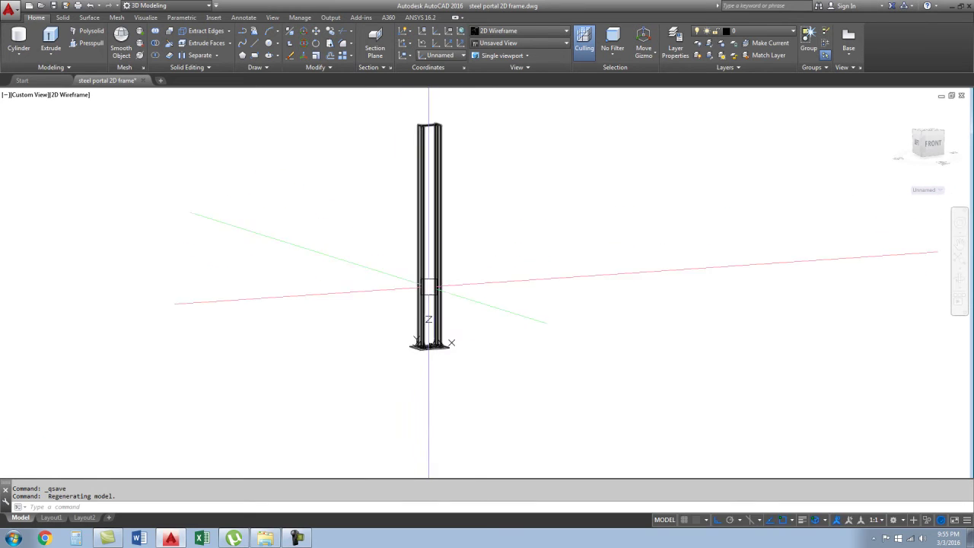
middle_click_drag(438, 358, 304, 339, "shift")
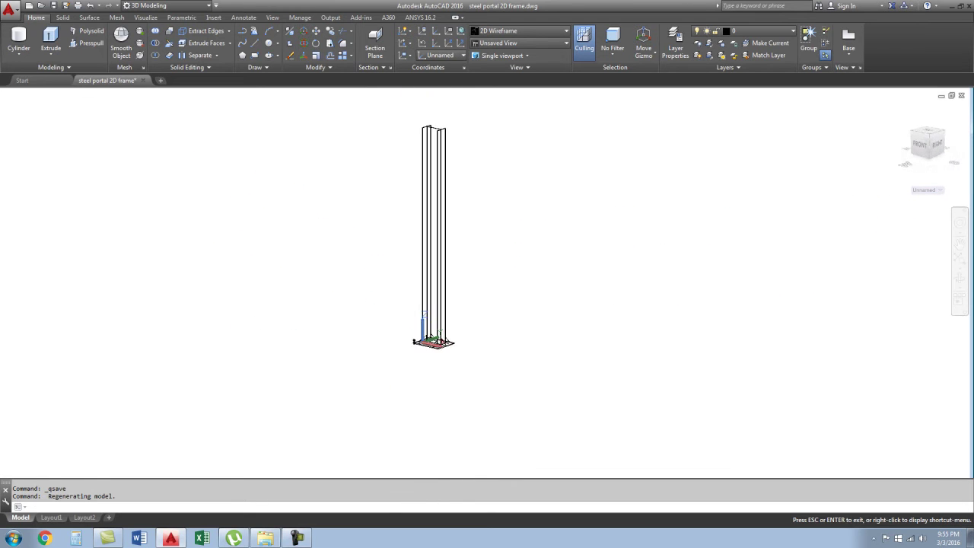
left_click(423, 30)
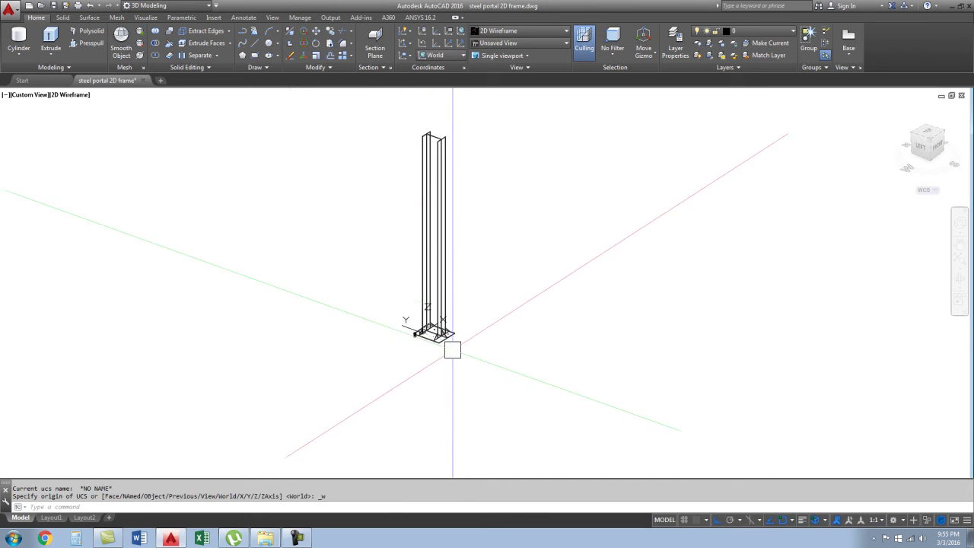
scroll(452, 347, "up", 3)
key("Return")
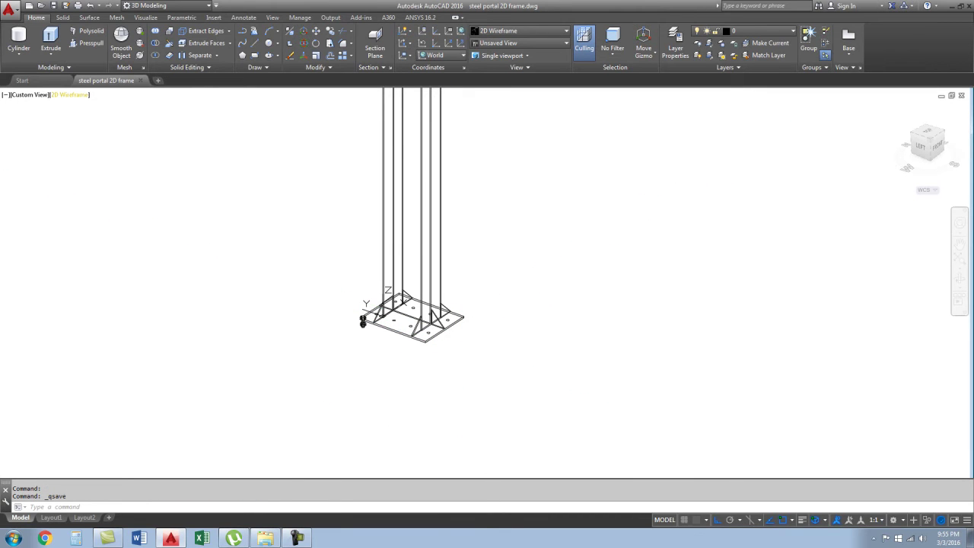
- Switch the viewport to the Realistic visual style and orbit around the column base
left_click(70, 94)
left_click(104, 155)
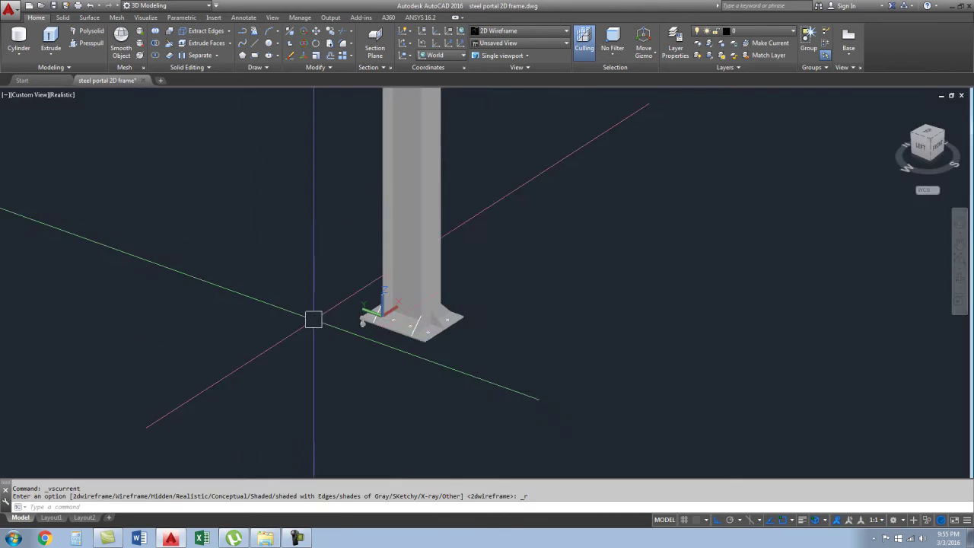
scroll(386, 381, "up", 2)
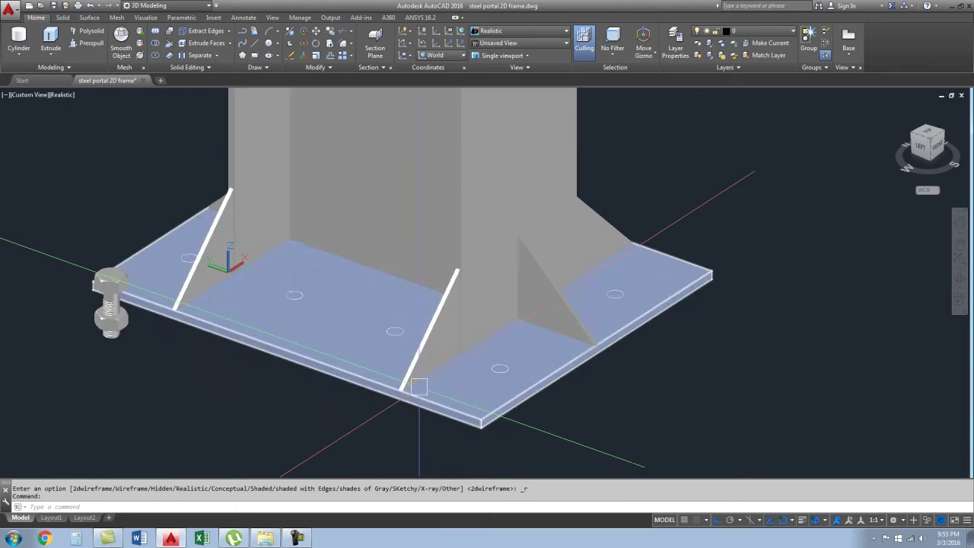
scroll(386, 380, "down", 3)
middle_click_drag(386, 380, 472, 380, "shift")
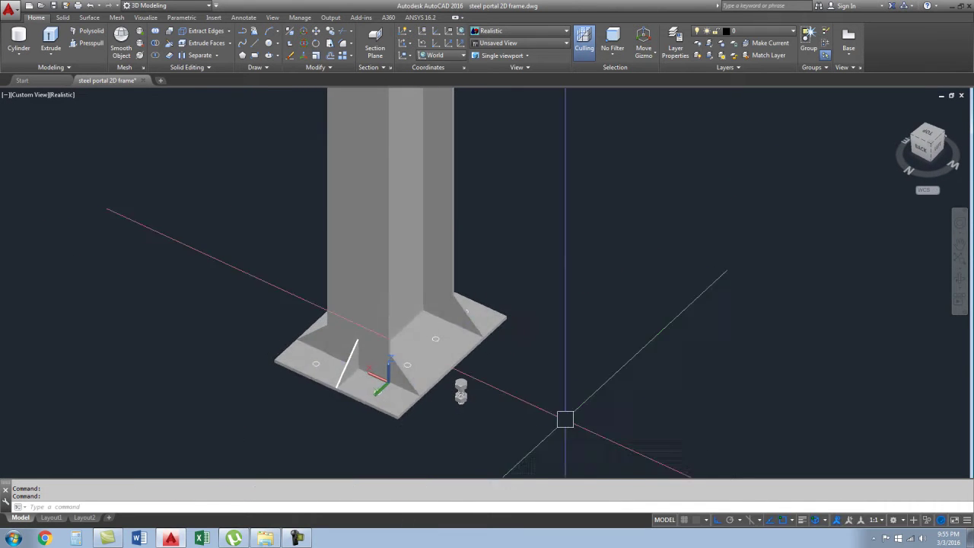
scroll(312, 374, "up", 3)
scroll(320, 345, "up", 2)
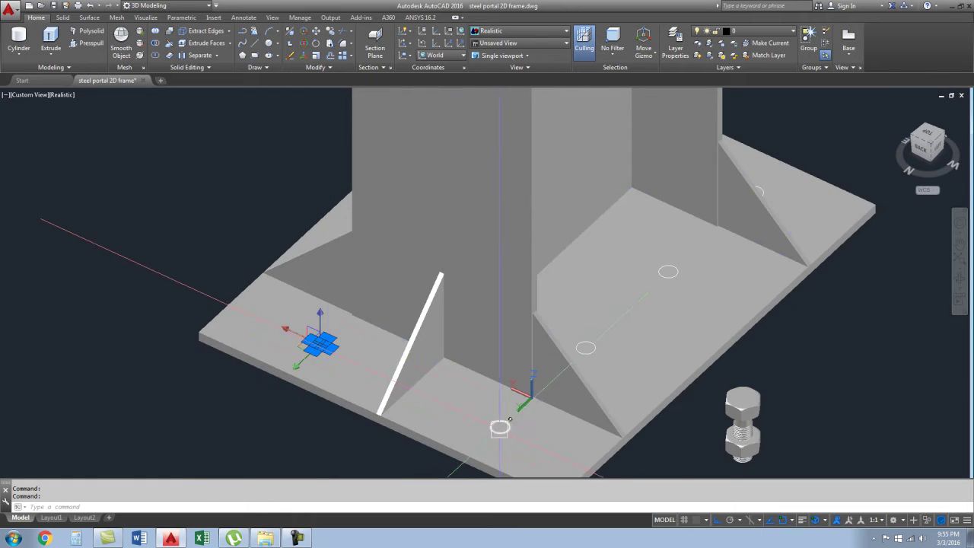
left_click(320, 345)
- Orbit to view the shaded column base from the right side
middle_click_drag(675, 274, 769, 329, "shift")
scroll(517, 328, "down", 2)
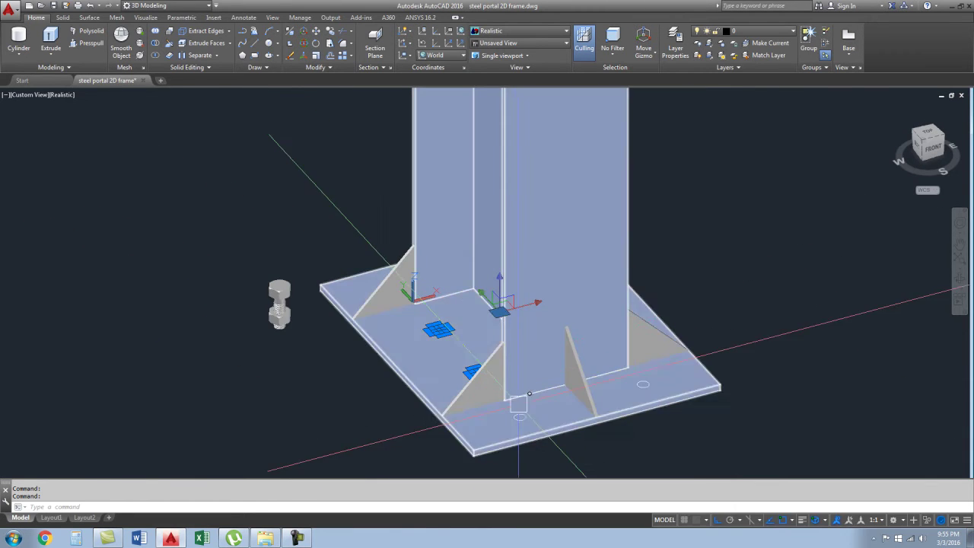
scroll(518, 327, "up", 1)
middle_click_drag(518, 328, 584, 369, "shift")
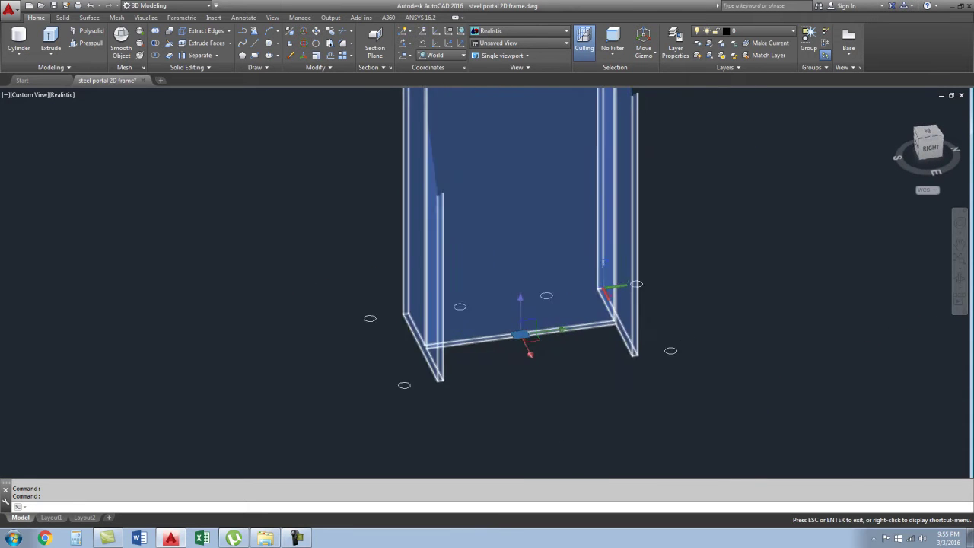
left_click(585, 369)
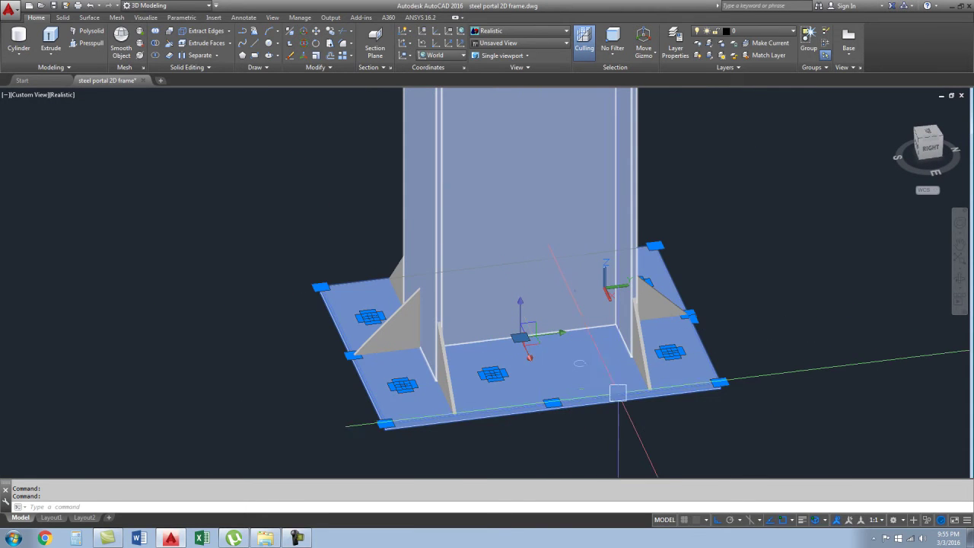
key("Escape")
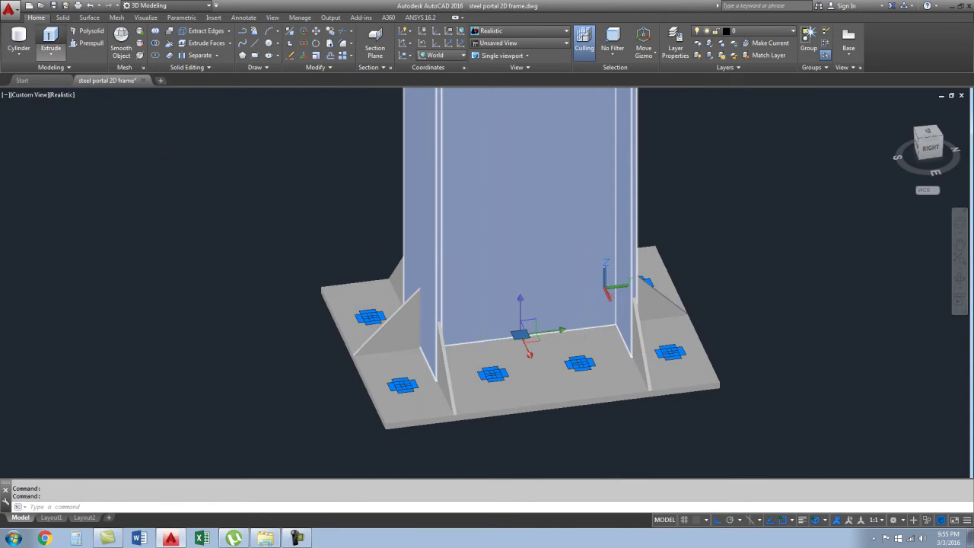
- Extrude the eight hole circles into solid cylinders at the default height
left_click(51, 40)
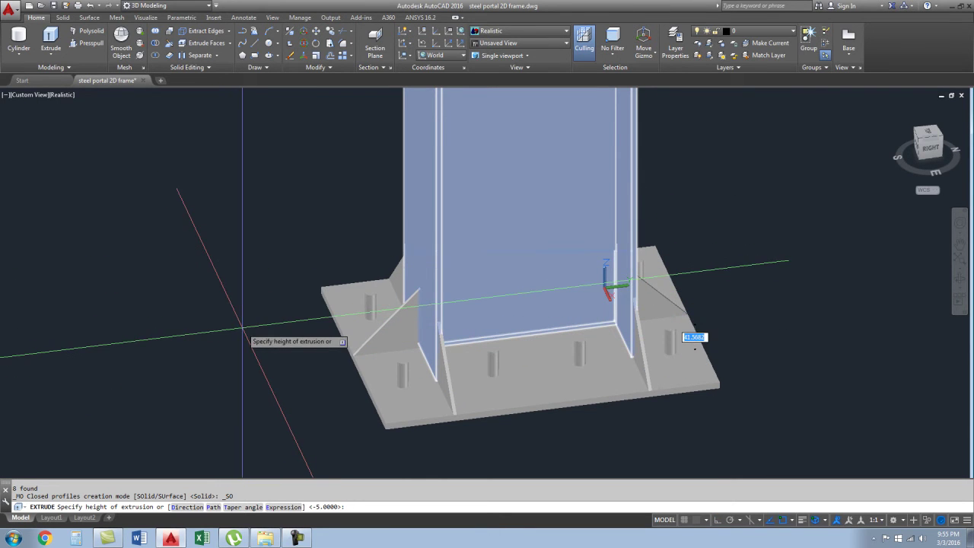
key("Return")
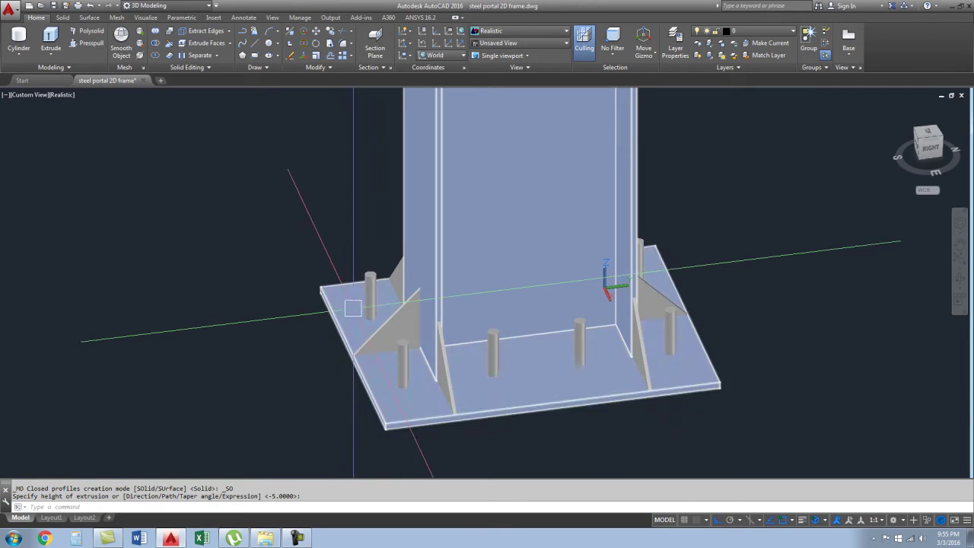
mouse_move(402, 396)
middle_mouse_down("shift")
mouse_move(403, 304)
mouse_move(457, 380)
middle_mouse_up("shift")
- Select all eight extruded cylinders, orbiting to reach the far side
left_click(400, 335)
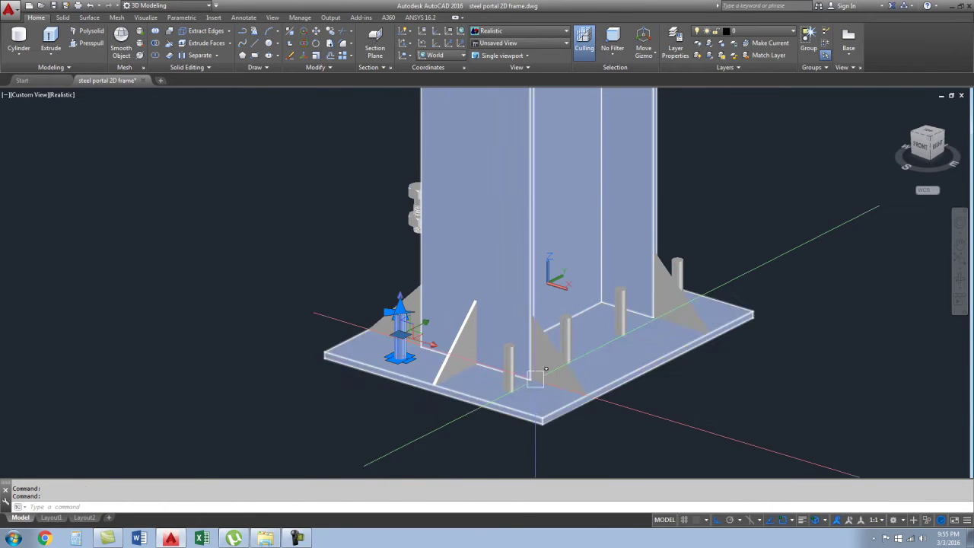
left_click(509, 367)
left_click(565, 339)
left_click(620, 312)
left_click(677, 274)
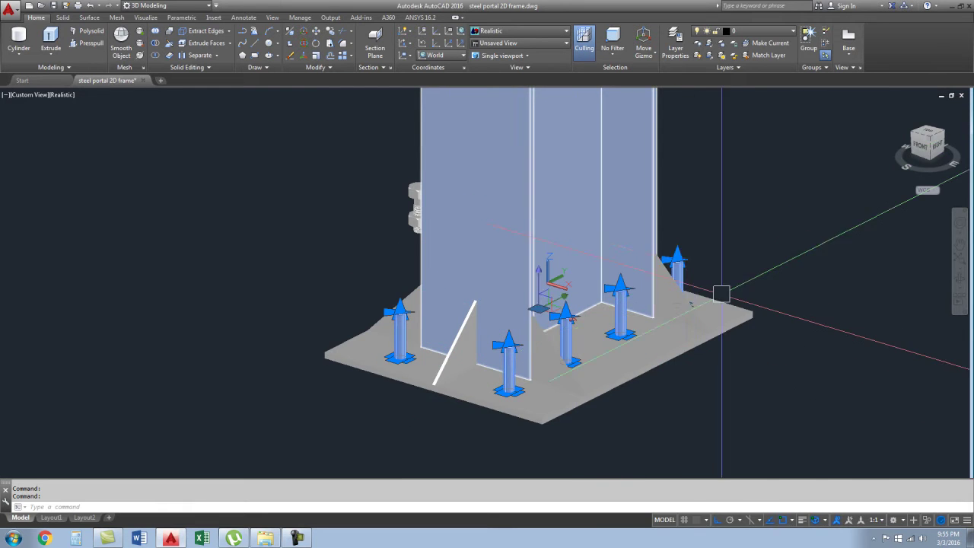
middle_click_drag(722, 294, 522, 367, "shift")
left_click(457, 367)
left_click(537, 343)
left_click(613, 319)
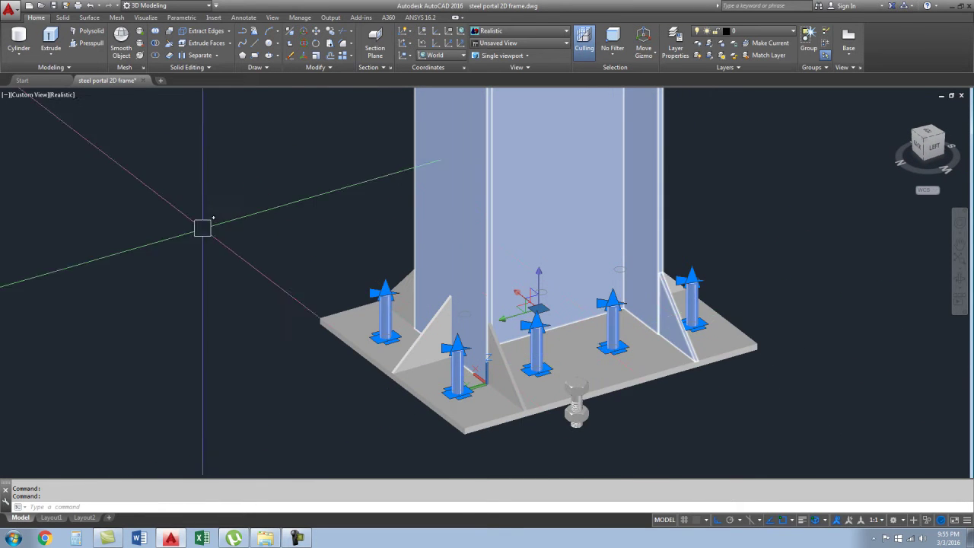
- Move the cylinders down through the plate and begin subtracting them from the base plate
type("m")
key("Return")
left_click(114, 199)
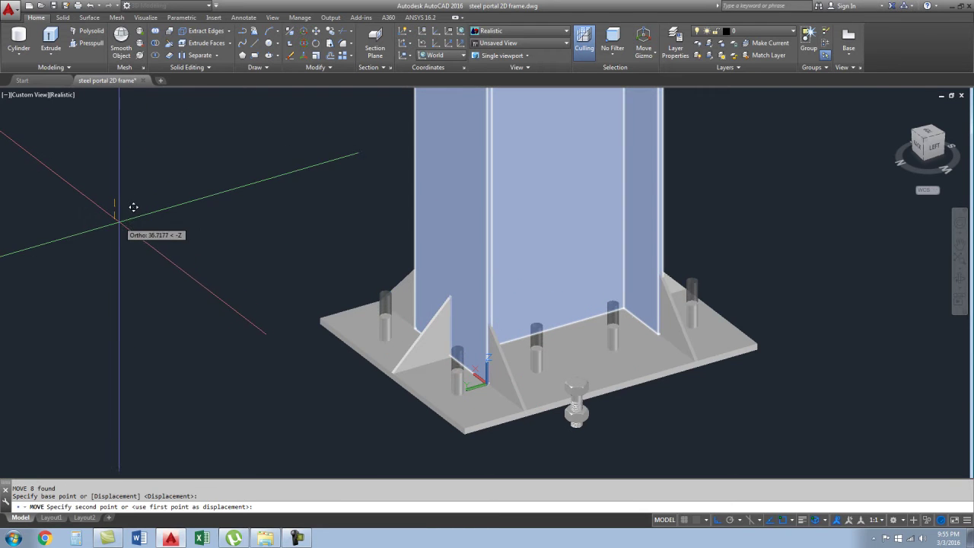
left_click(121, 221)
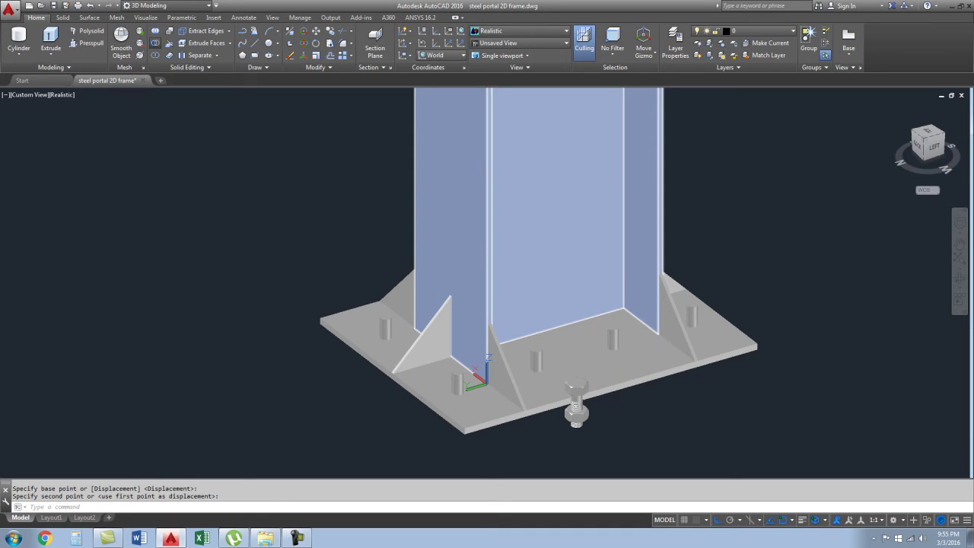
left_click(155, 43)
left_click(348, 356)
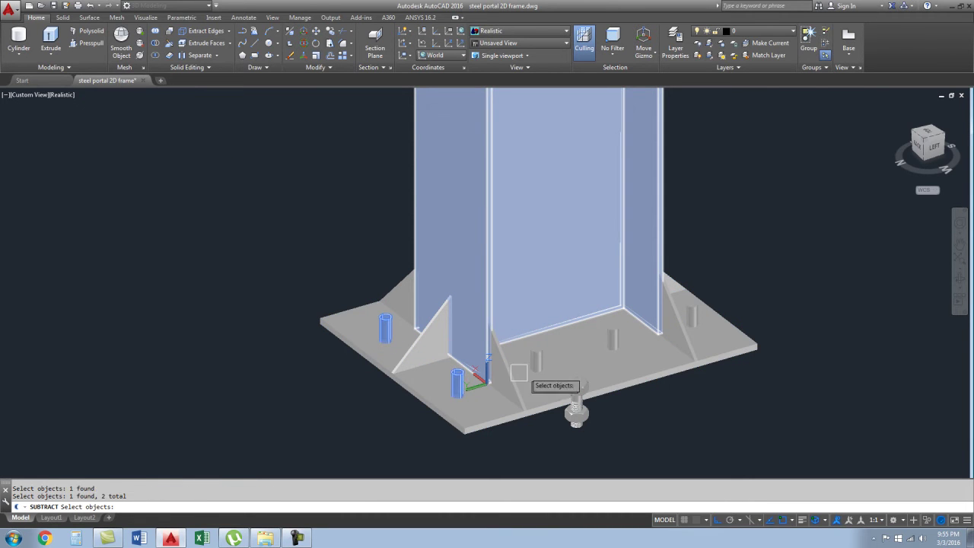
- Pick the remaining cylinders and subtract them, leaving eight holes in the base plate
left_click(613, 339)
left_click(691, 316)
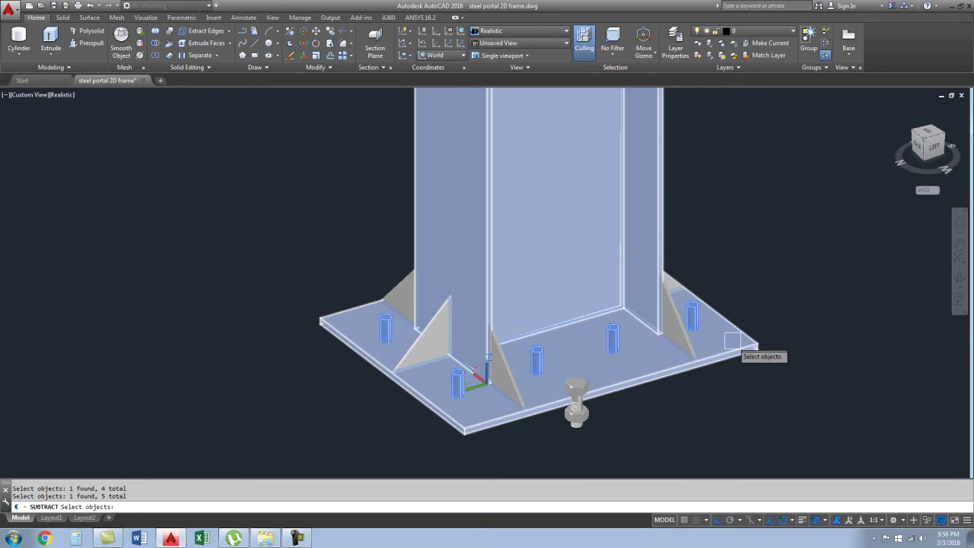
middle_click_drag(737, 350, 431, 401, "shift")
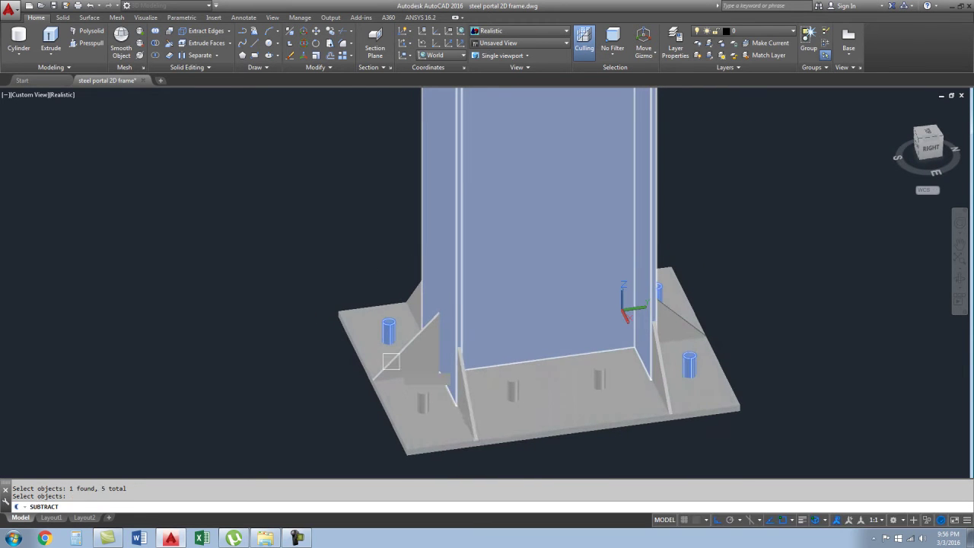
left_click(424, 401)
left_click(513, 389)
left_click(599, 378)
key("Return")
mouse_move(497, 415)
middle_mouse_down("shift")
mouse_move(426, 320)
mouse_move(455, 329)
middle_mouse_up("shift")
scroll(426, 319, "down", 5)
scroll(235, 393, "down", 3)
- Copy the bolt-and-nut assembly to a position in front of the original
scroll(329, 371, "up", 3)
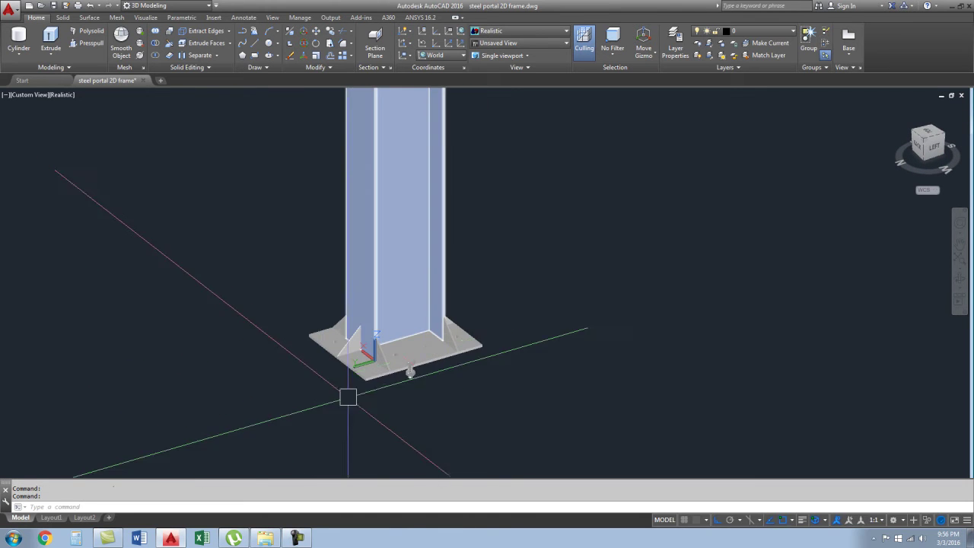
scroll(348, 396, "up", 2)
scroll(385, 389, "up", 2)
scroll(431, 392, "up", 2)
scroll(428, 391, "down", 1)
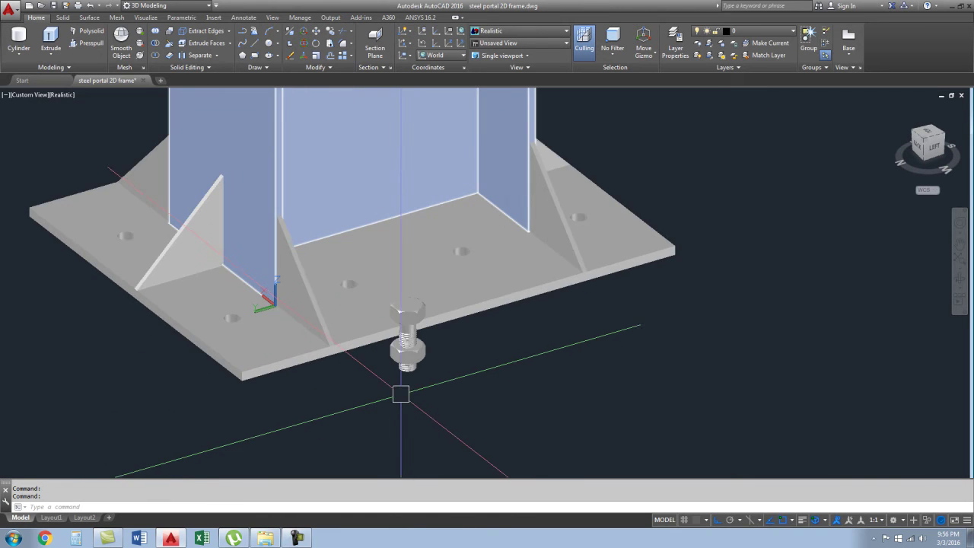
left_click(457, 392)
left_click(404, 357)
type("o")
key("Return")
left_click(457, 429)
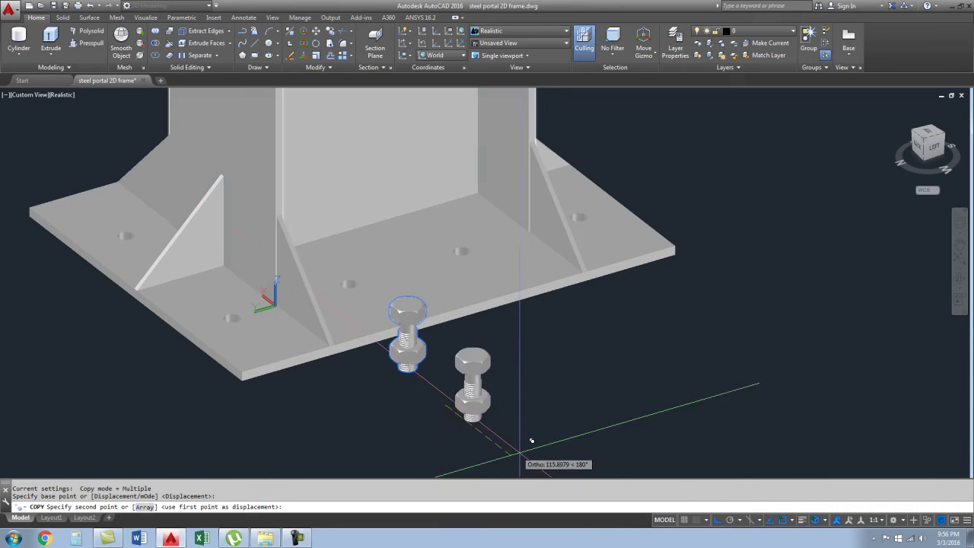
left_click(520, 440)
key("Escape")
- Flip the copied bolt 180 degrees with 3DROTATE so its hex head is at the bottom
left_click(474, 392)
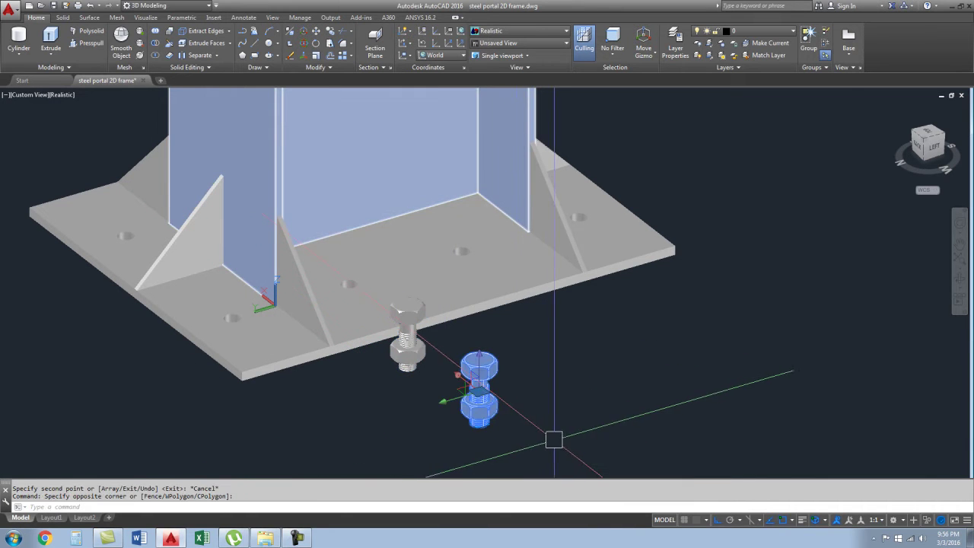
type("ro")
key("Return")
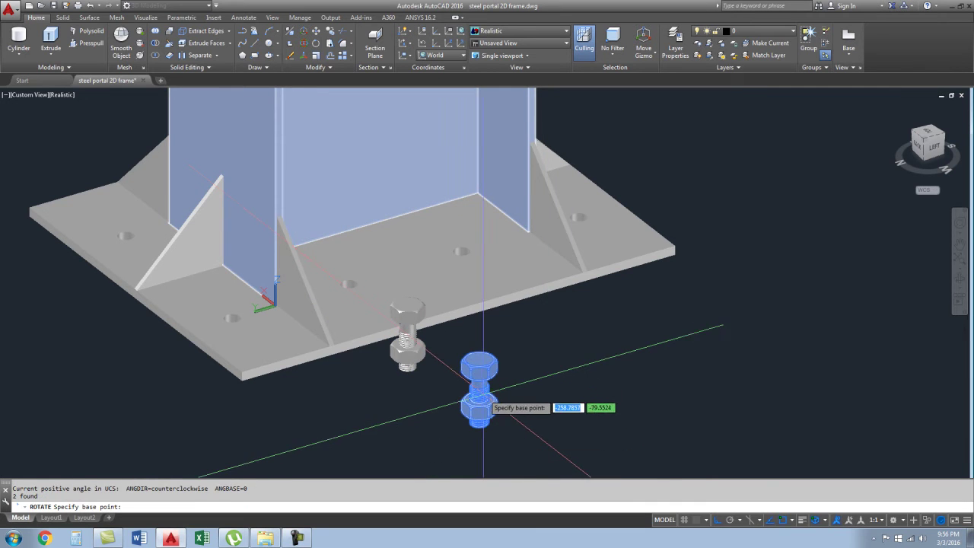
key("Escape")
key("Escape")
left_click(546, 436)
left_click(465, 366)
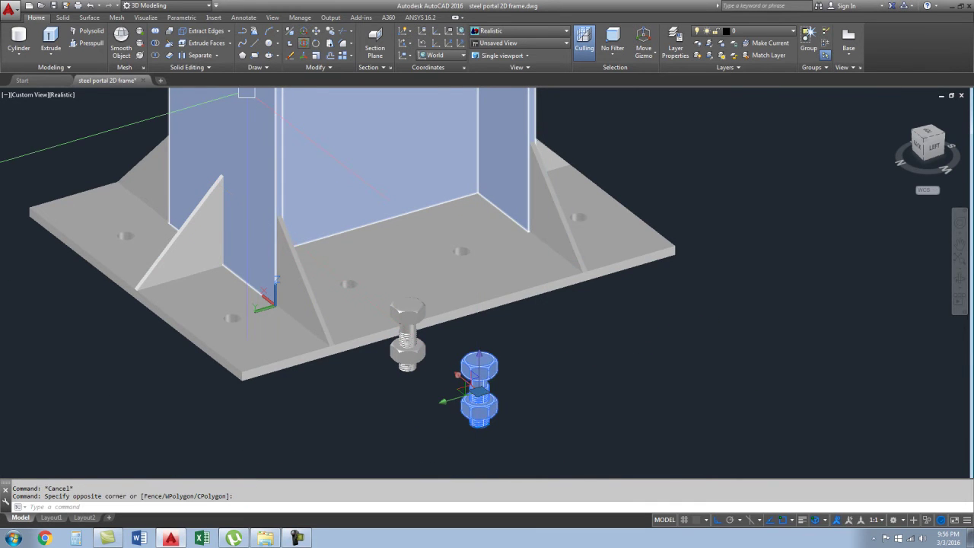
type("3drotate")
key("Return")
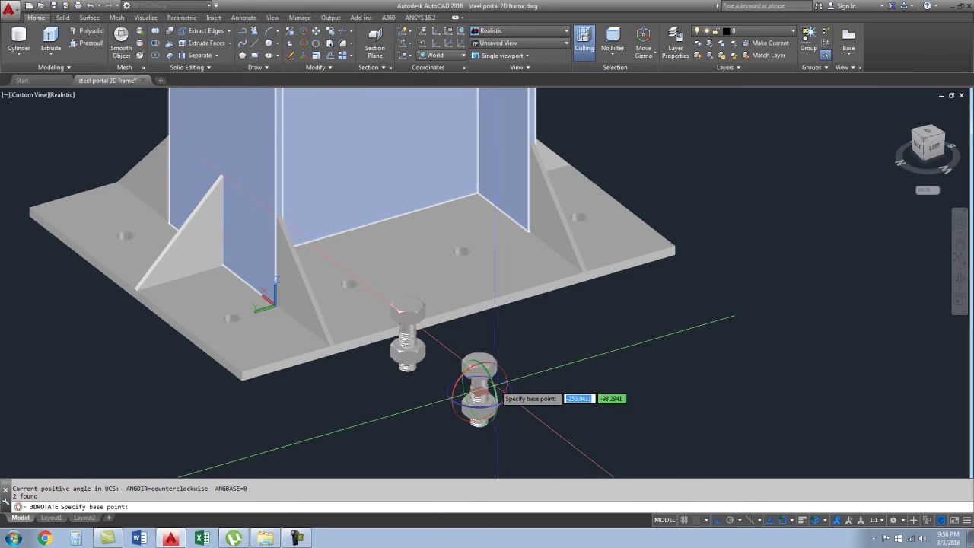
scroll(491, 403, "up", 3)
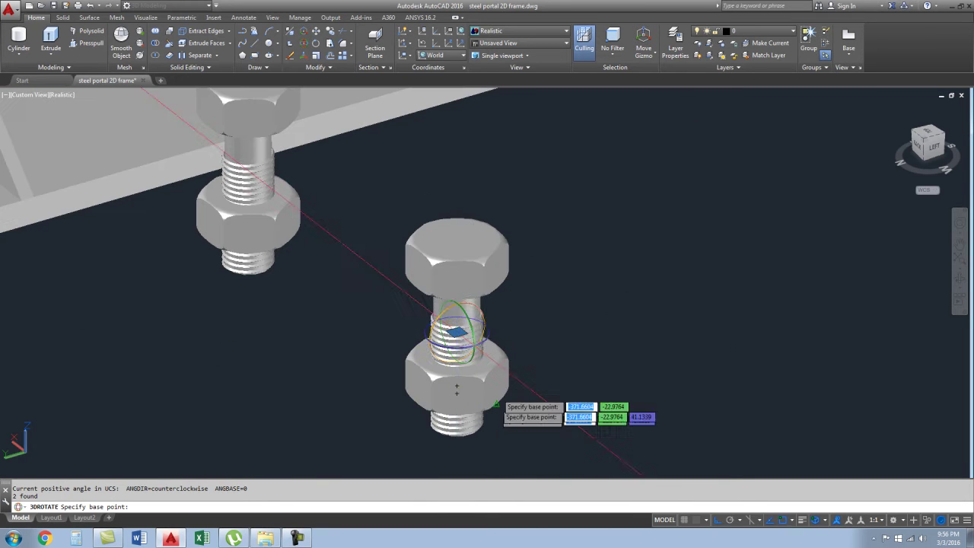
left_click(457, 333)
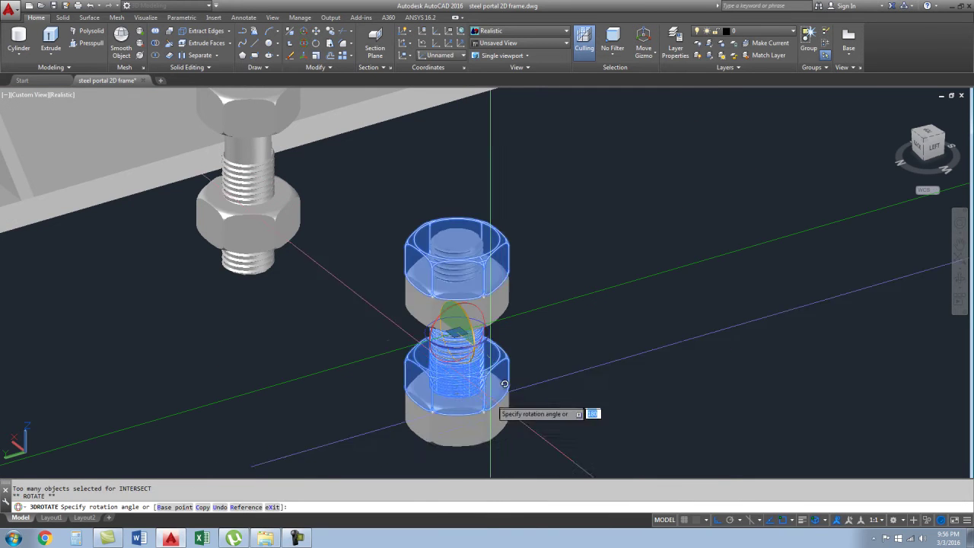
key("Escape")
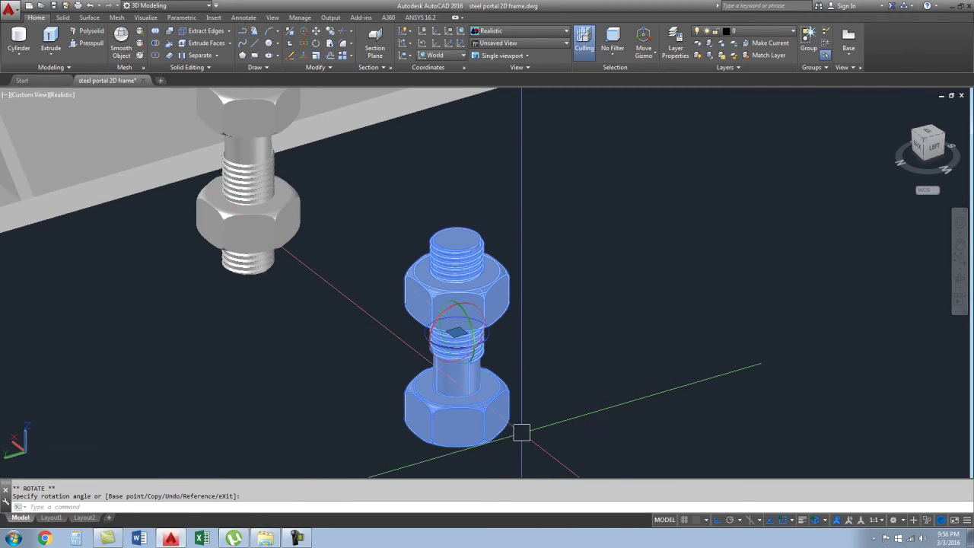
scroll(510, 365, "down", 4)
scroll(522, 387, "up", 2)
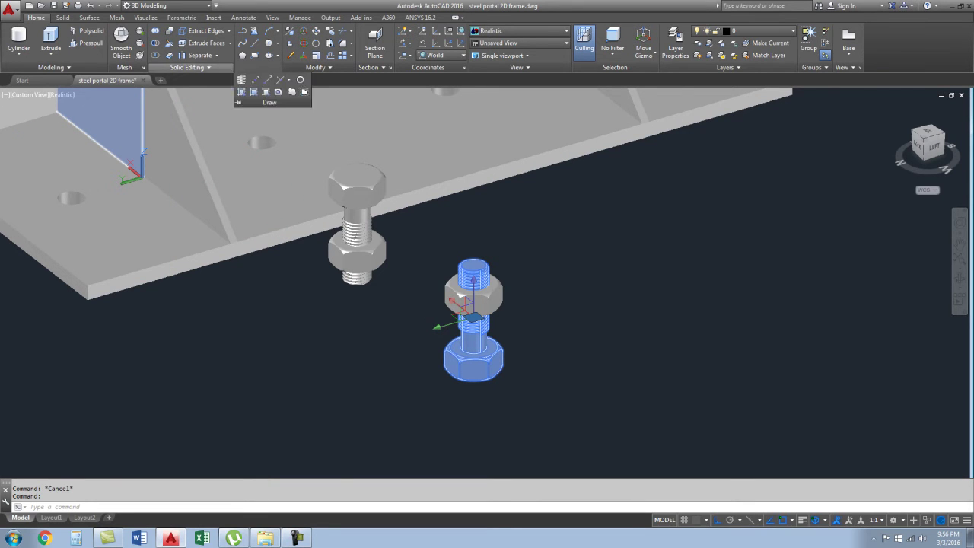
- Explode the flipped bolt into separate solids using the Modify panel's Explode
left_click(186, 67)
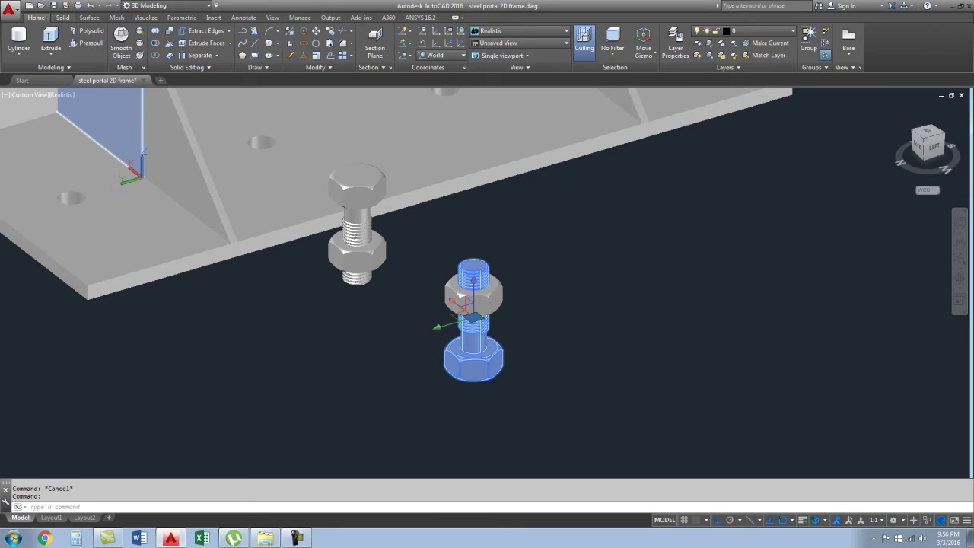
left_click(62, 17)
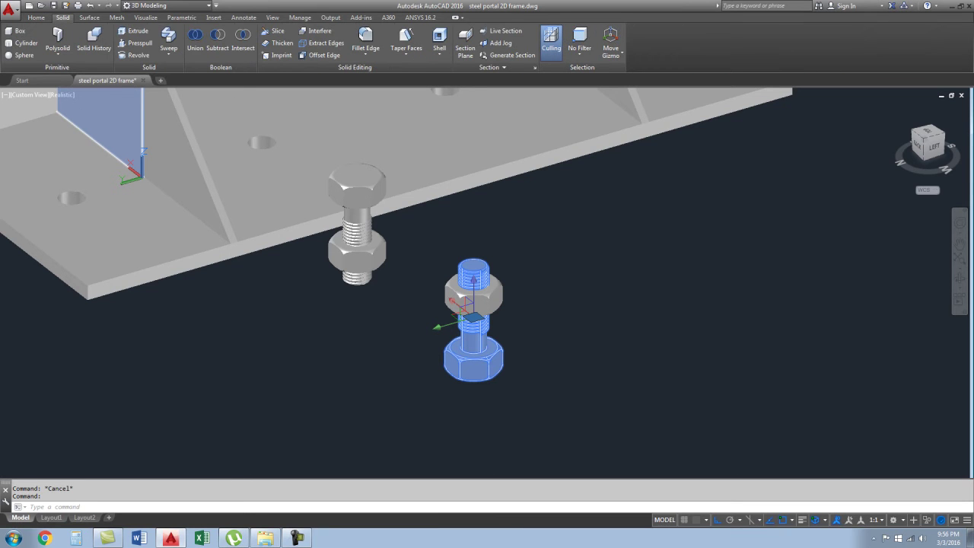
left_click(36, 18)
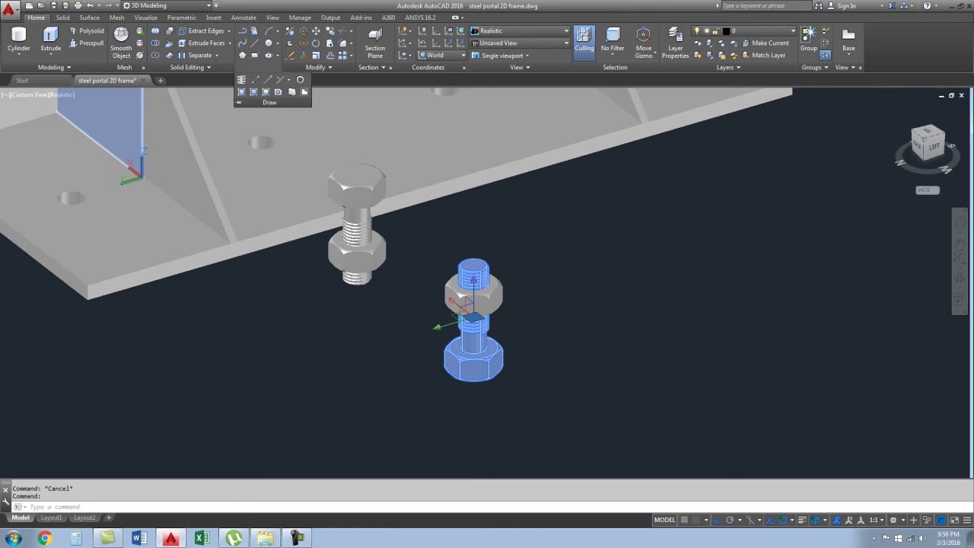
left_click(315, 67)
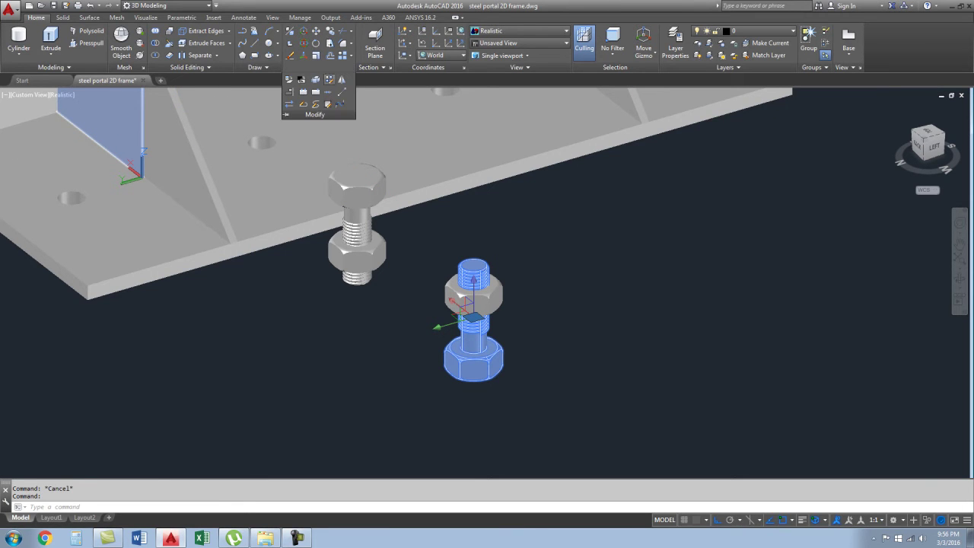
left_click(315, 79)
- Window-select and delete the bolt's bottom hex head pieces
scroll(518, 330, "up", 4)
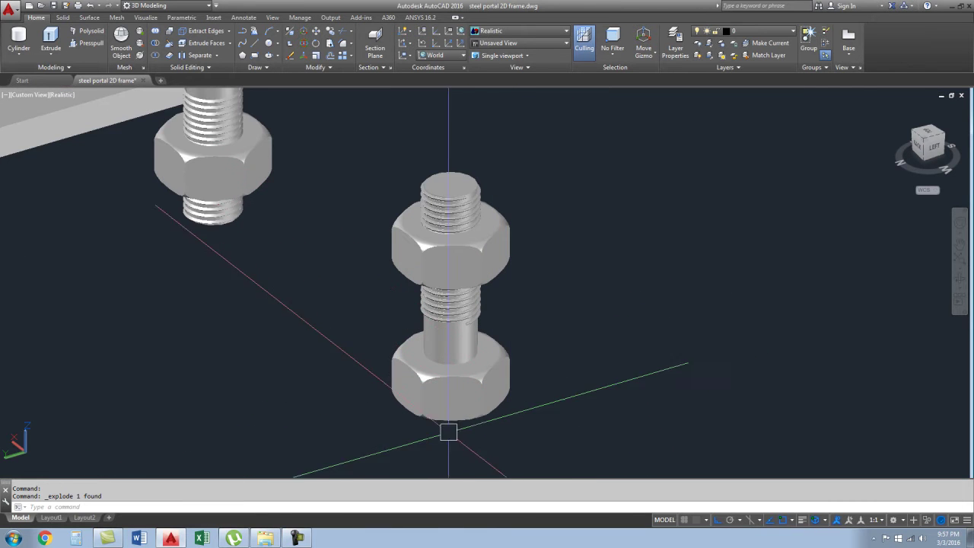
middle_click_drag(449, 432, 529, 418, "shift")
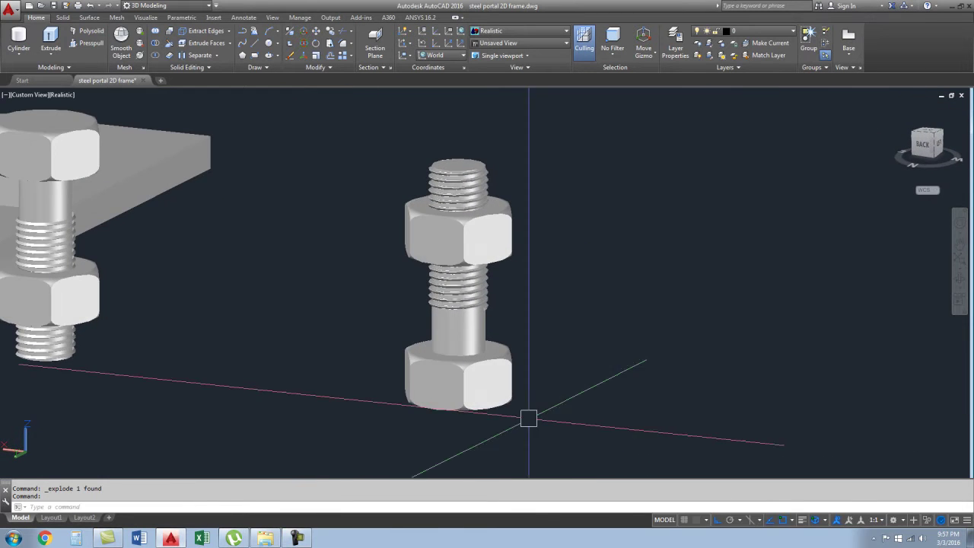
left_click(542, 414)
left_click(383, 394)
key("Delete")
scroll(431, 376, "up", 3)
left_click(391, 348)
left_click(341, 262)
key("Delete")
- Select the remaining stud and nut parts to check them, then clear the selection
scroll(472, 383, "down", 2)
scroll(449, 364, "down", 3)
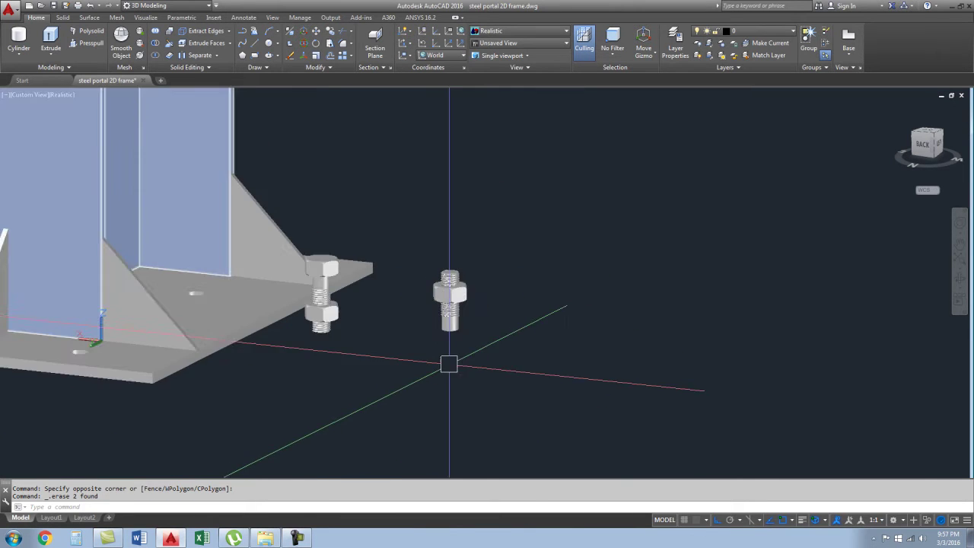
scroll(449, 364, "up", 3)
left_click(507, 366)
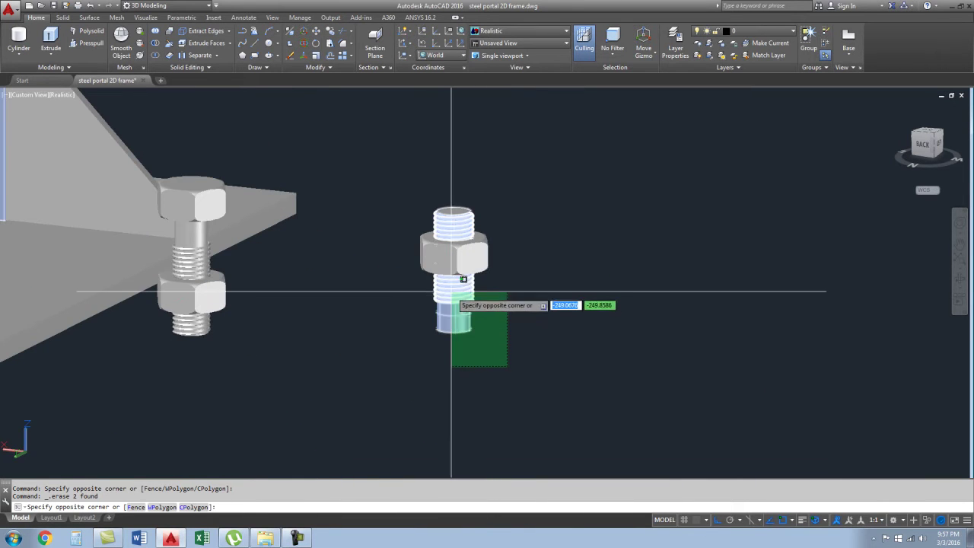
left_click(453, 291)
left_click(392, 169)
left_click(517, 382)
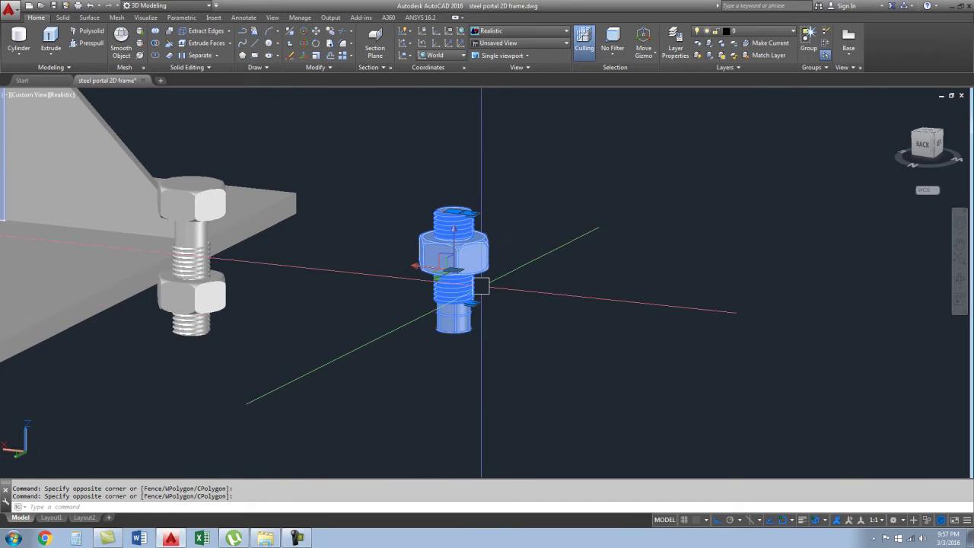
scroll(487, 274, "up", 2)
scroll(549, 389, "down", 4)
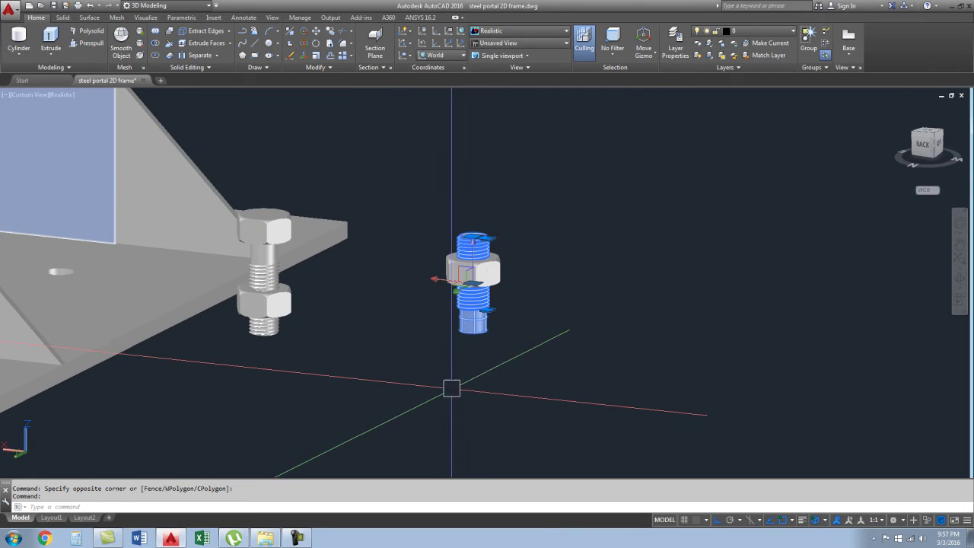
key("Escape")
- Orbit around the headless stud to inspect it from below and above
scroll(481, 344, "up", 3)
scroll(481, 344, "up", 1)
middle_click_drag(409, 404, 445, 272, "shift")
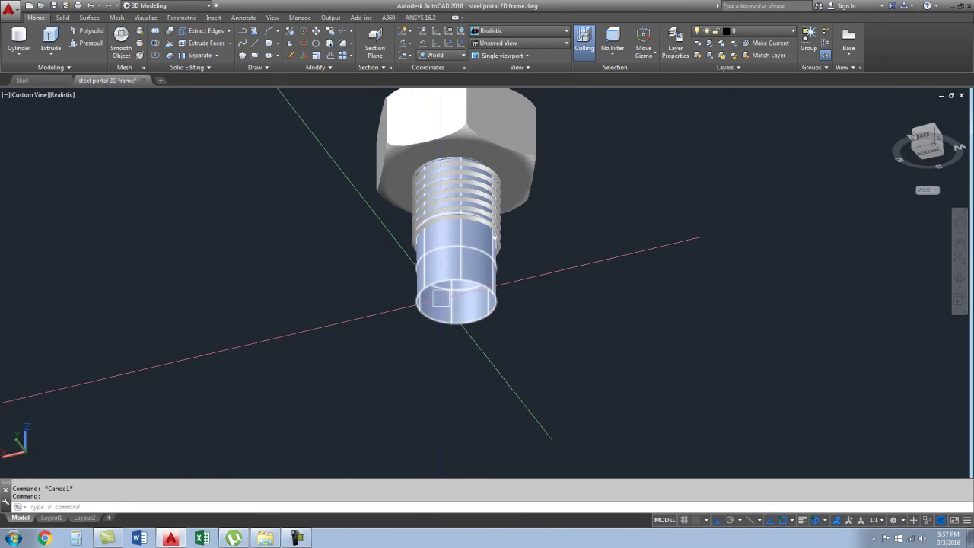
scroll(428, 326, "down", 3)
mouse_move(428, 326)
middle_mouse_down("shift")
mouse_move(431, 448)
mouse_move(414, 416)
mouse_move(389, 429)
middle_mouse_up("shift")
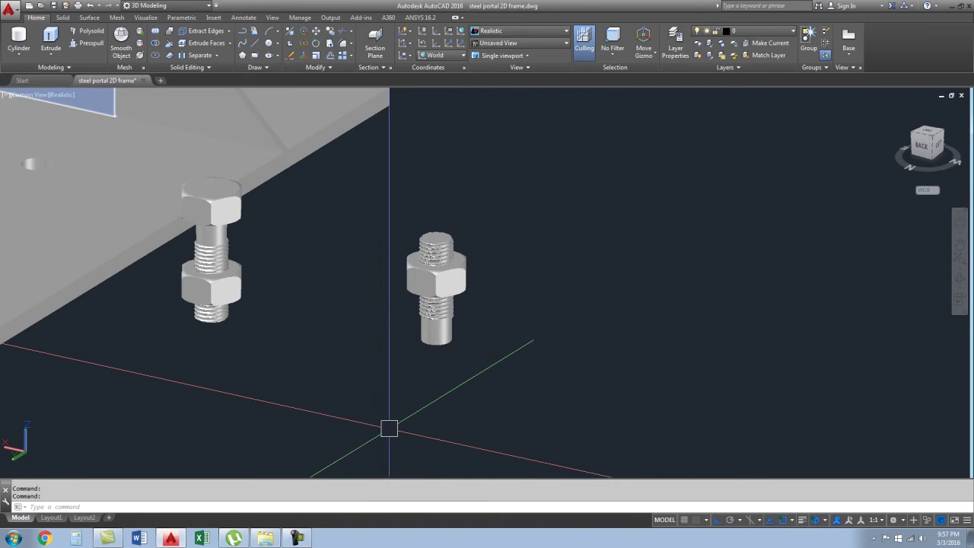
scroll(462, 462, "down", 2)
scroll(450, 353, "up", 2)
scroll(450, 353, "up", 2)
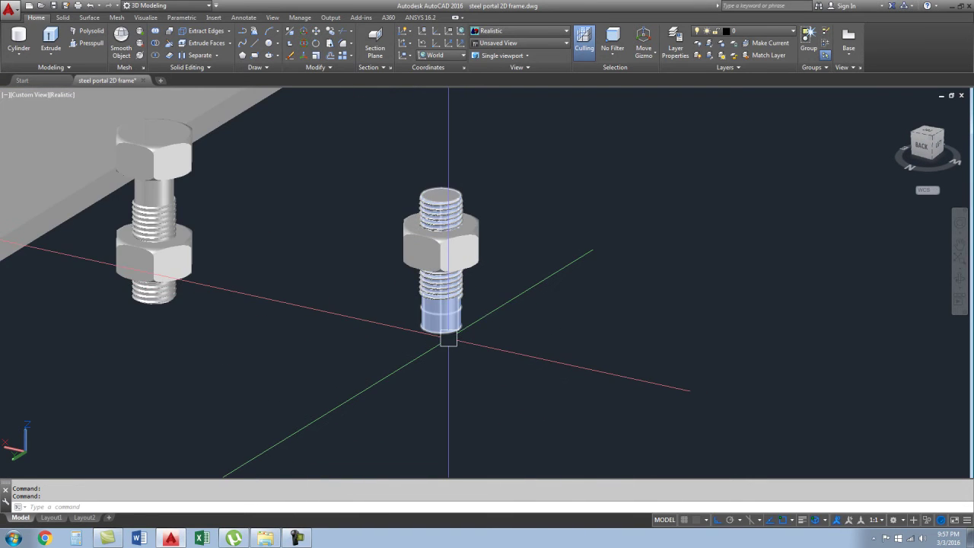
left_click(449, 339)
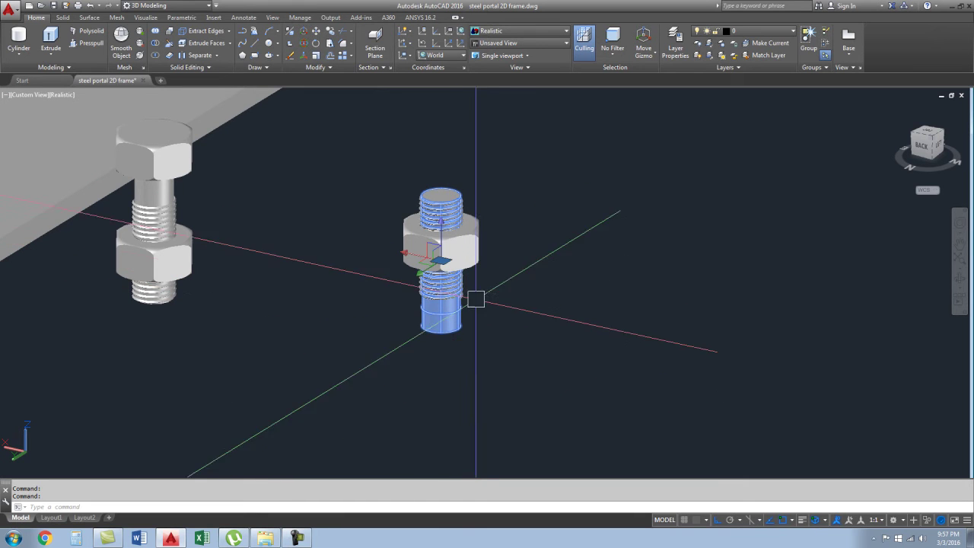
key("Escape")
scroll(444, 344, "up", 2)
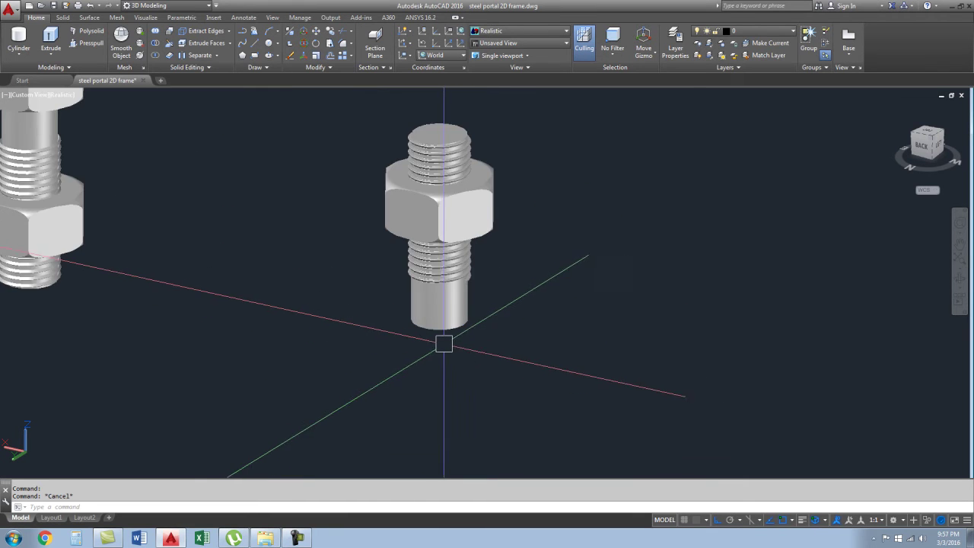
mouse_move(444, 344)
middle_mouse_down("shift")
mouse_move(443, 251)
mouse_move(391, 298)
mouse_move(405, 339)
middle_mouse_up("shift")
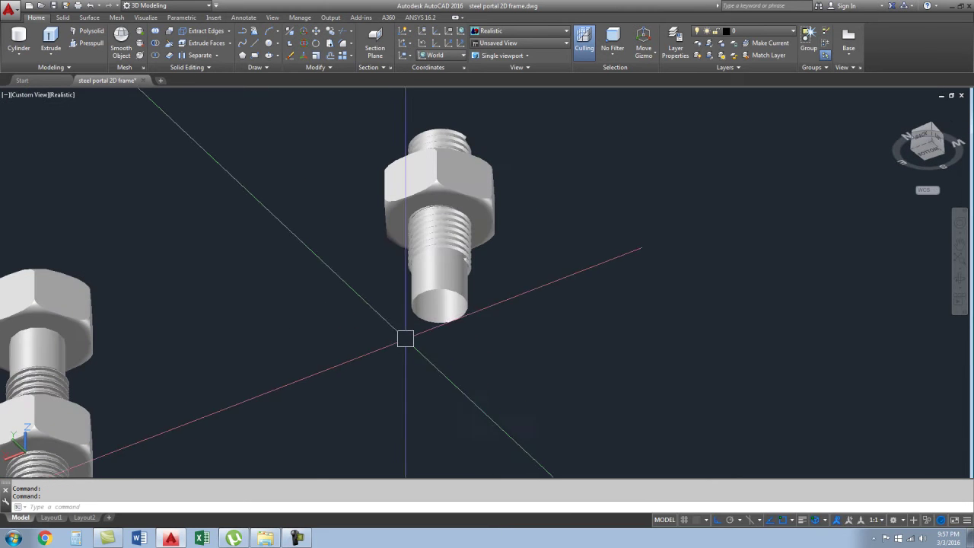
middle_click_drag(822, 130, 809, 207, "shift")
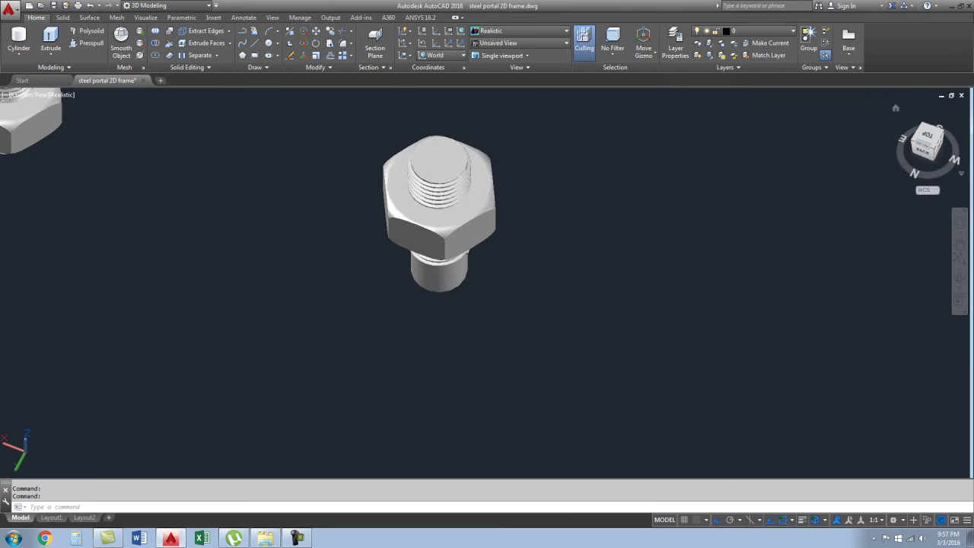
- In Top view, start a 16-diameter cylinder centred on the stud's shank circle
left_click(927, 137)
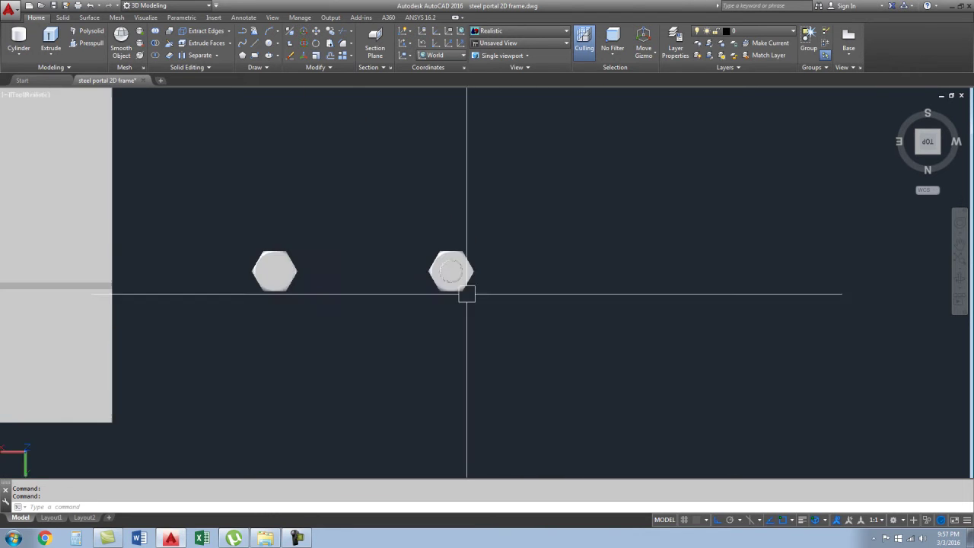
scroll(467, 294, "up", 6)
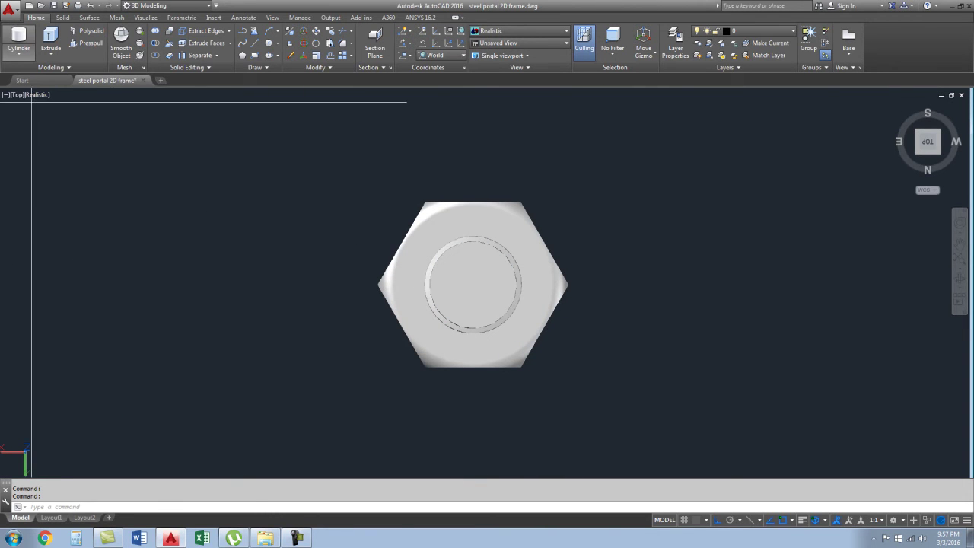
left_click(19, 42)
left_click(472, 284)
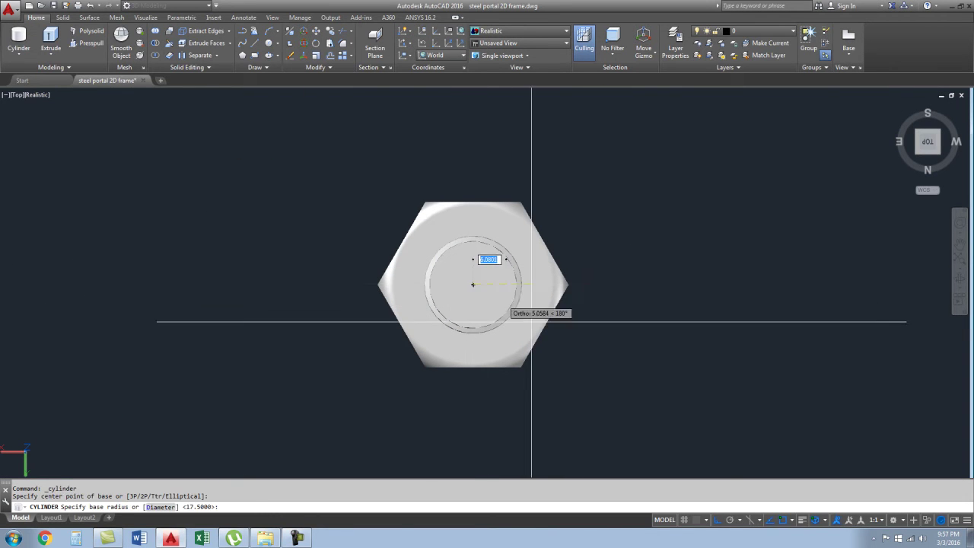
key("Return")
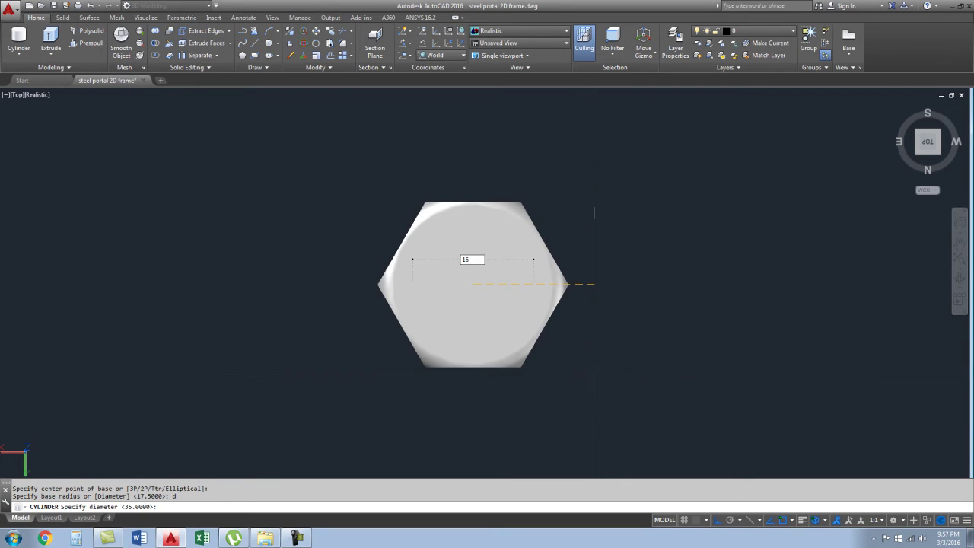
key("Return")
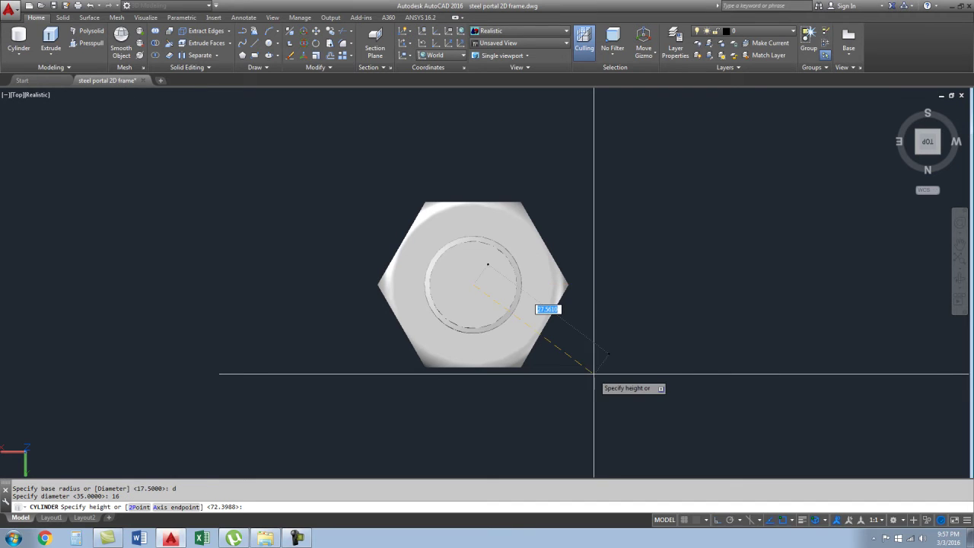
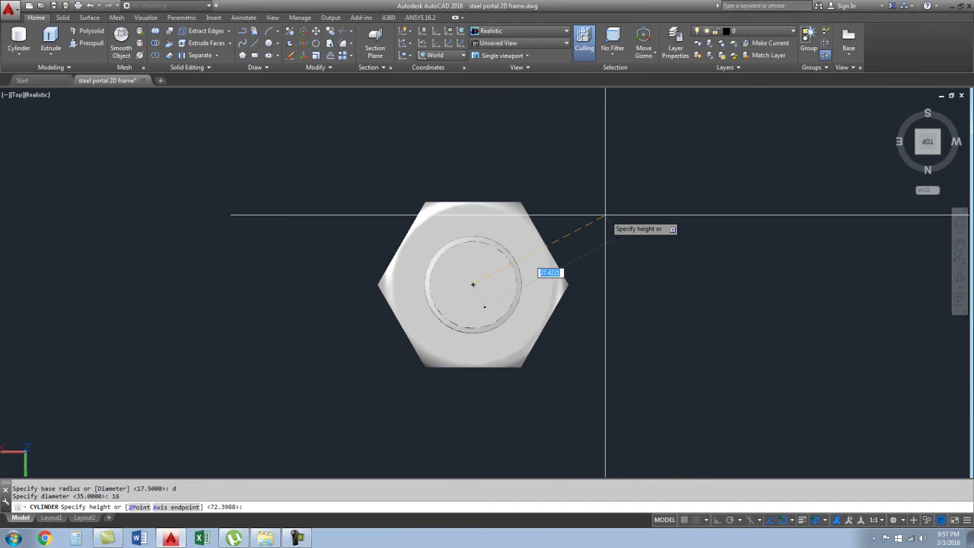
- Give the 16-diameter anchor rod cylinder a height of 400 below the nut, then select the bolt threads
middle_click_drag(475, 282, 534, 234, "shift")
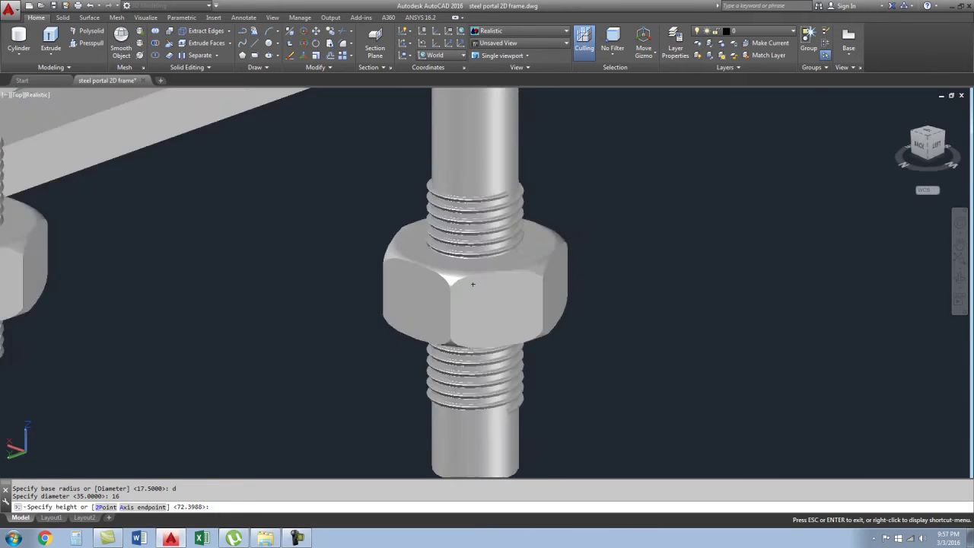
scroll(534, 242, "down", 5)
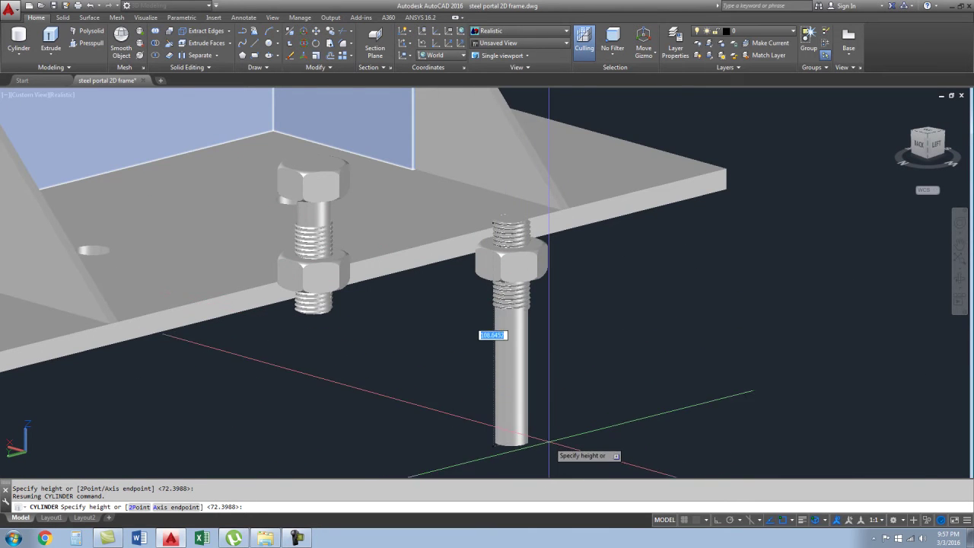
scroll(515, 259, "down", 3)
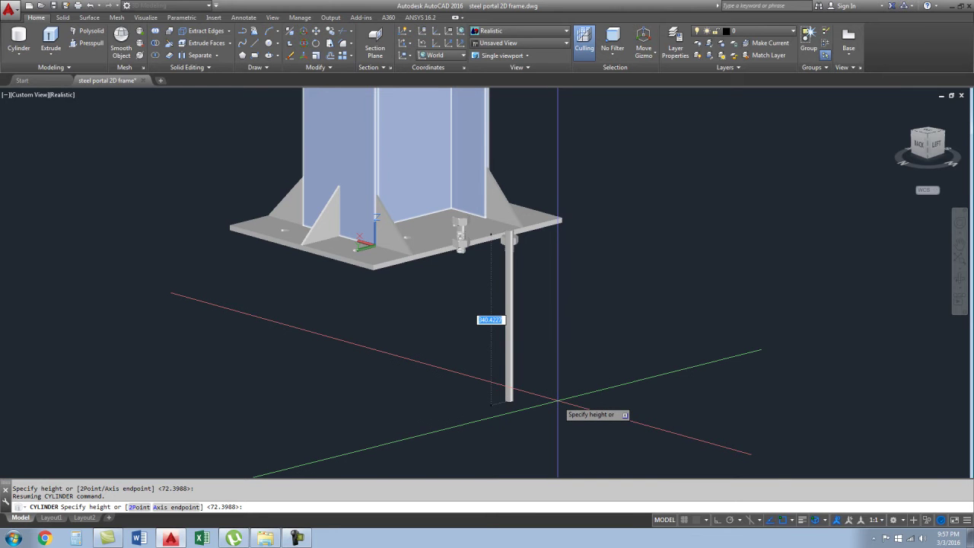
key("Return")
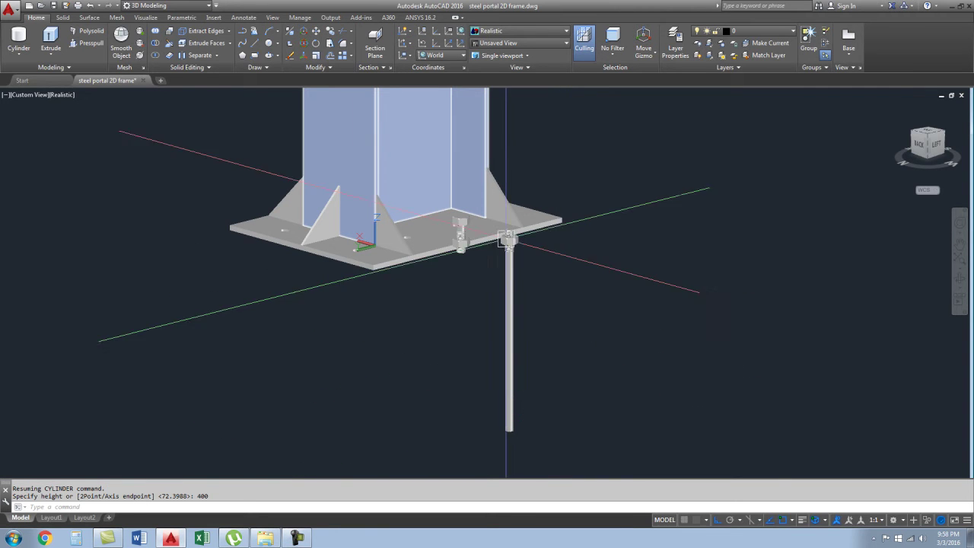
scroll(517, 259, "up", 5)
scroll(523, 266, "up", 3)
left_click(476, 244)
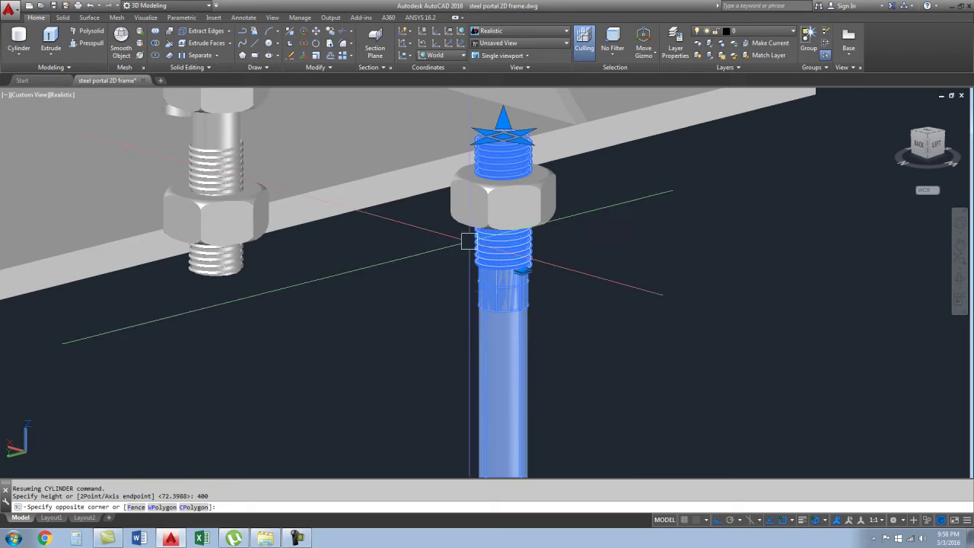
scroll(522, 257, "down", 3)
scroll(544, 296, "down", 2)
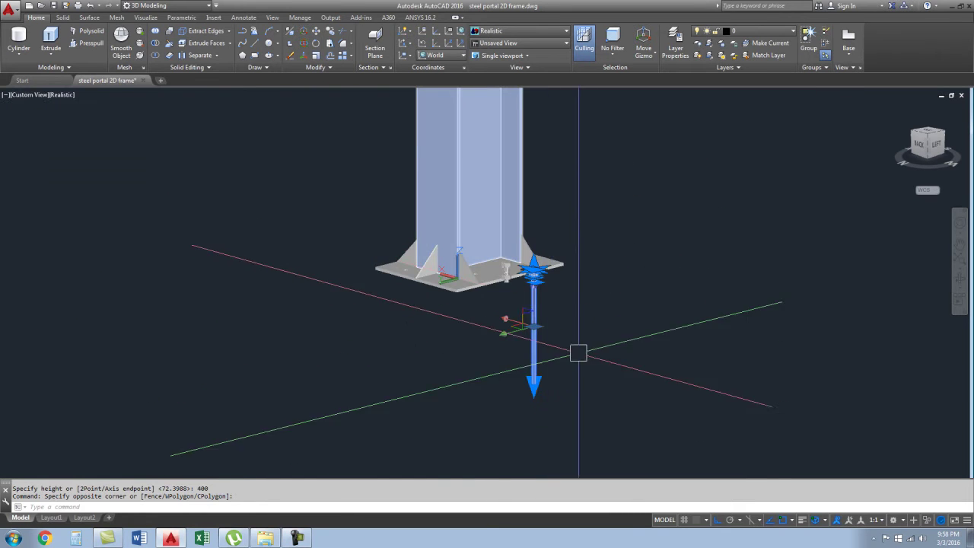
- Union the anchor rod pieces below the base plate into one solid
left_click(155, 31)
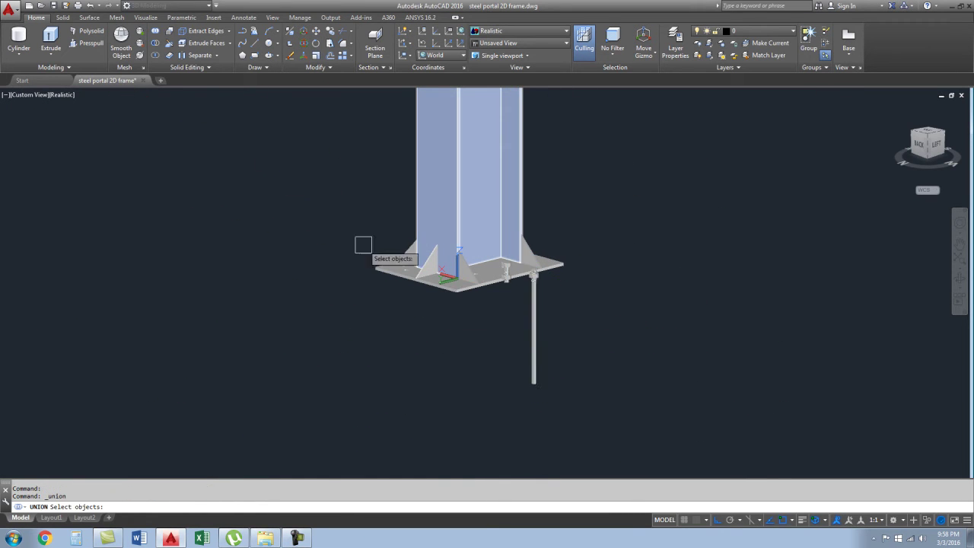
left_click(571, 405)
scroll(523, 287, "up", 3)
scroll(513, 285, "up", 1)
left_click(517, 245)
scroll(533, 274, "down", 3)
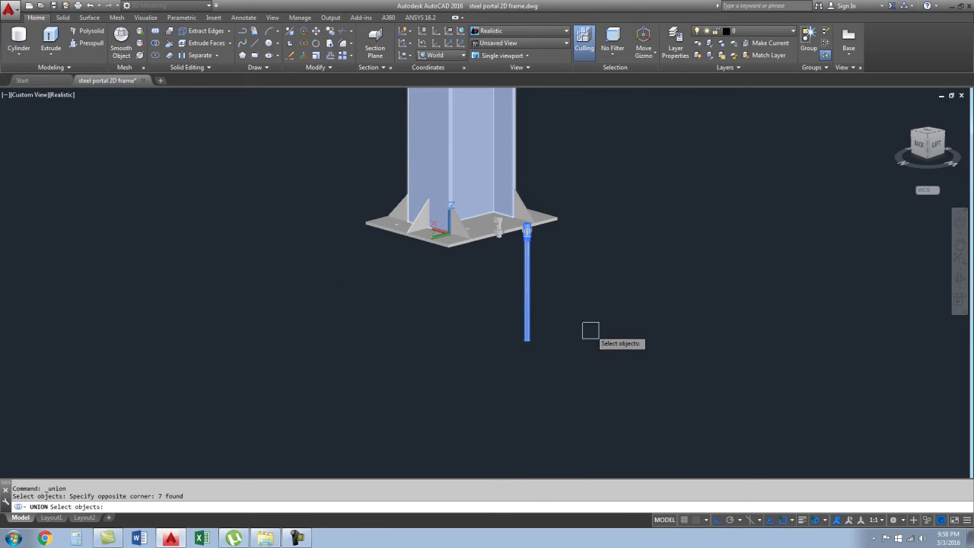
key("Return")
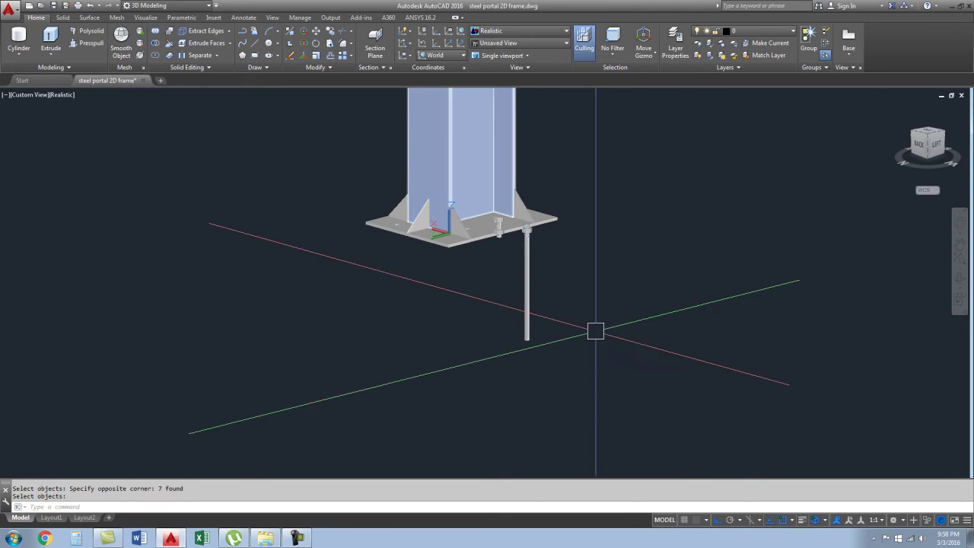
- Retry the union of the bolt threads, nut and rod, then clear the selection
scroll(532, 244, "up", 3)
scroll(533, 245, "up", 2)
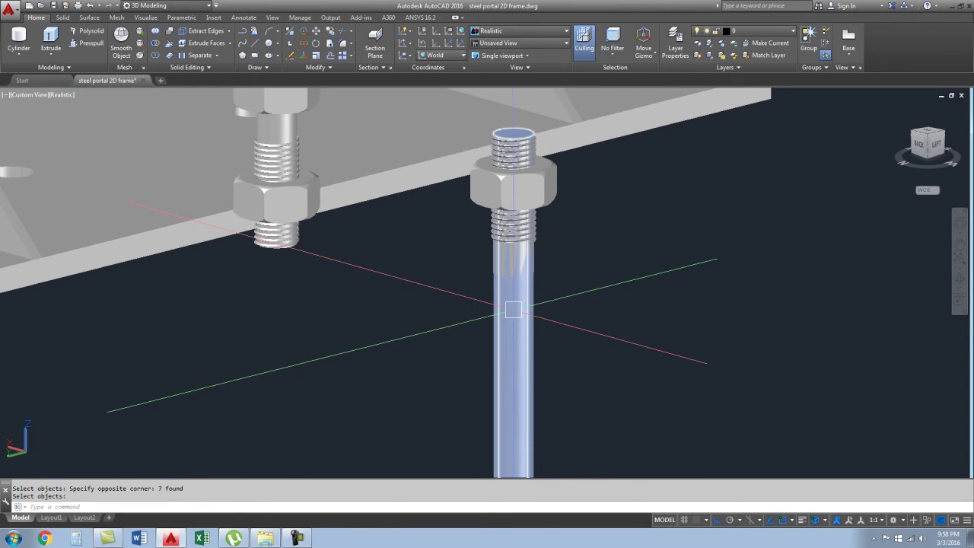
key("Return")
left_click(537, 245)
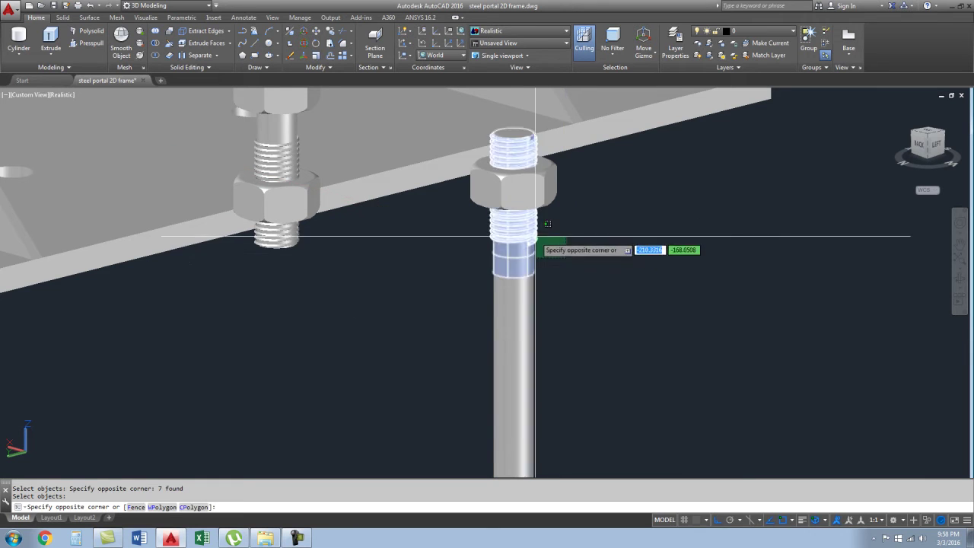
left_click(544, 314)
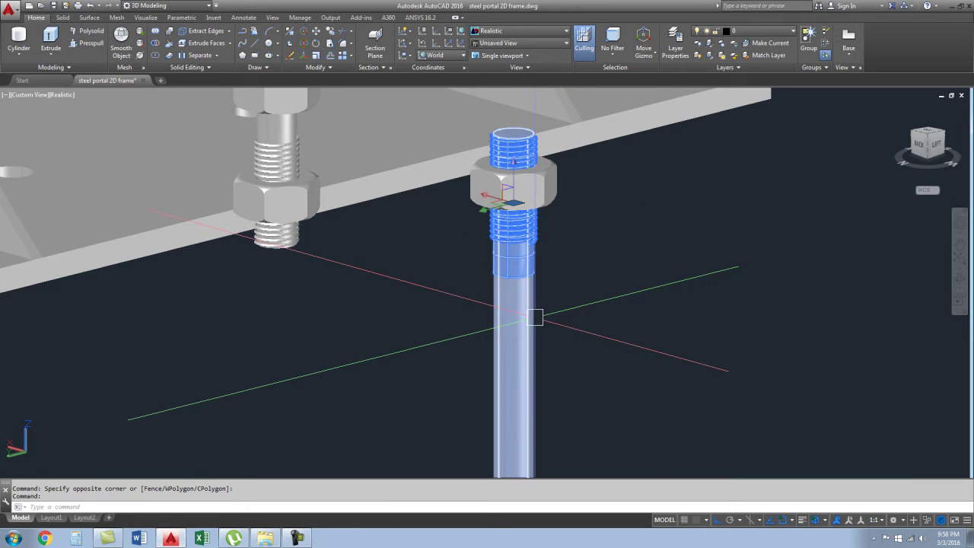
left_click(550, 318)
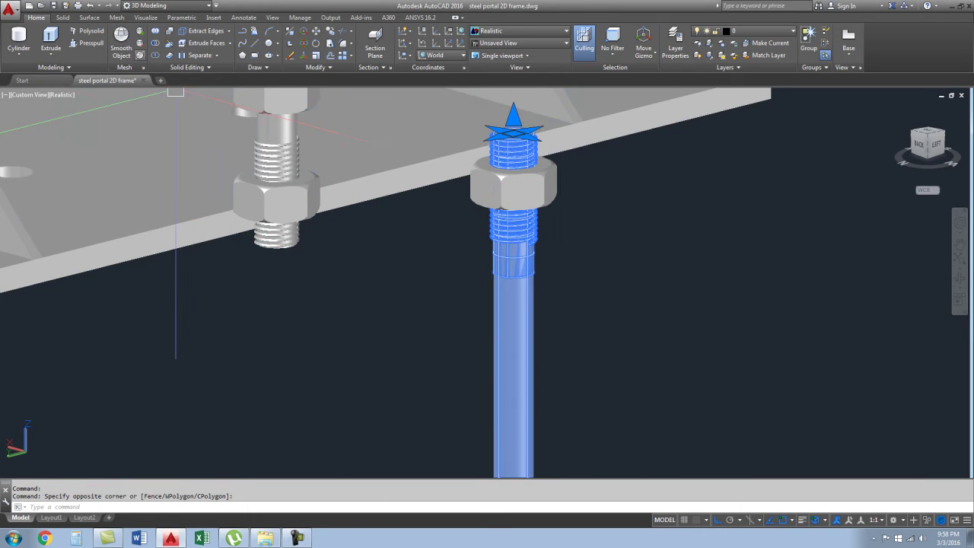
left_click(156, 30)
left_click(598, 348)
left_click(537, 236)
key("Return")
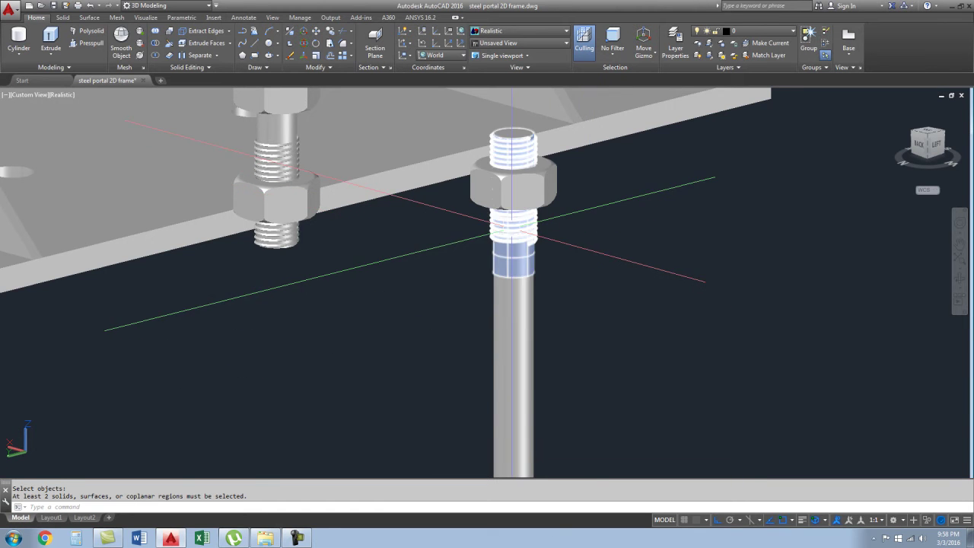
left_click(524, 242)
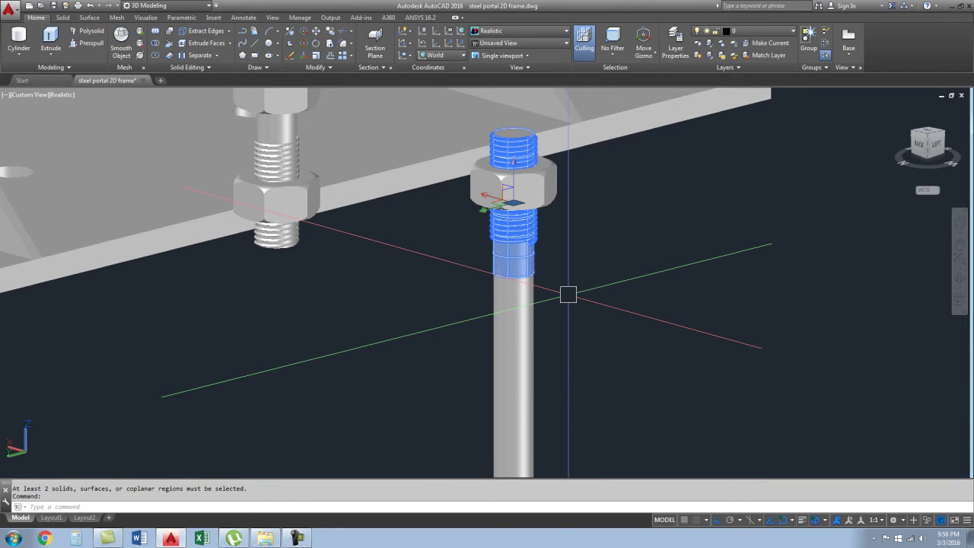
key("Escape")
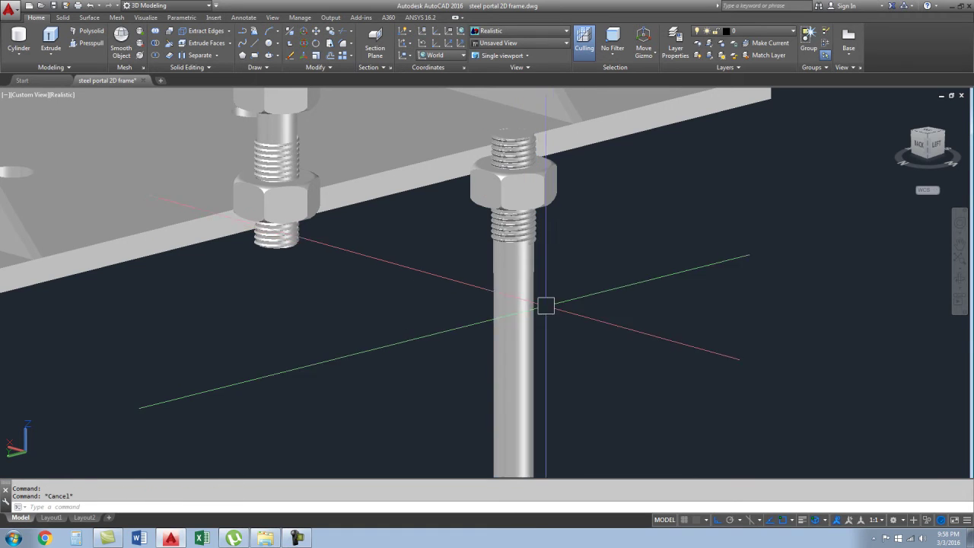
- Move the nut lower down the anchor bolt's threads
left_click(551, 311)
key("Escape")
scroll(561, 294, "up", 5)
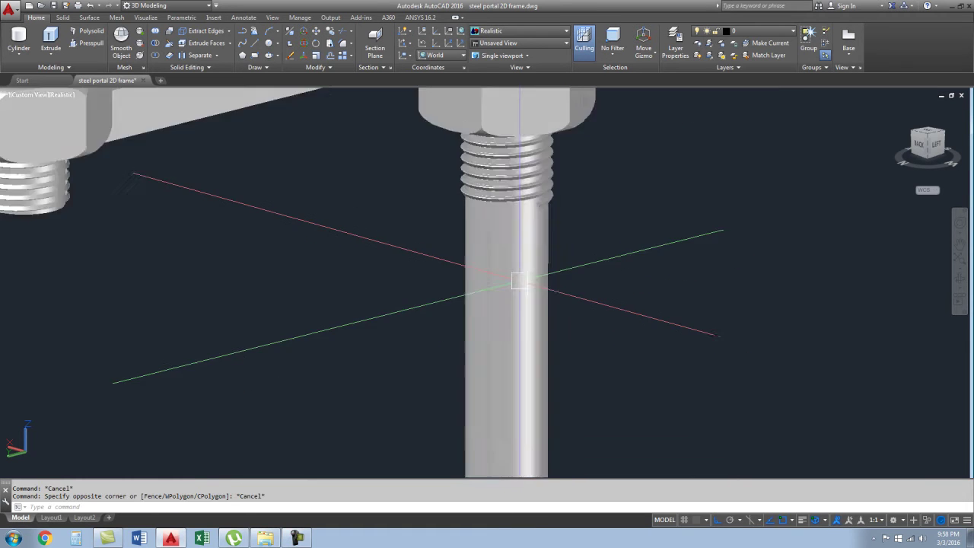
scroll(446, 244, "down", 2)
scroll(528, 282, "down", 2)
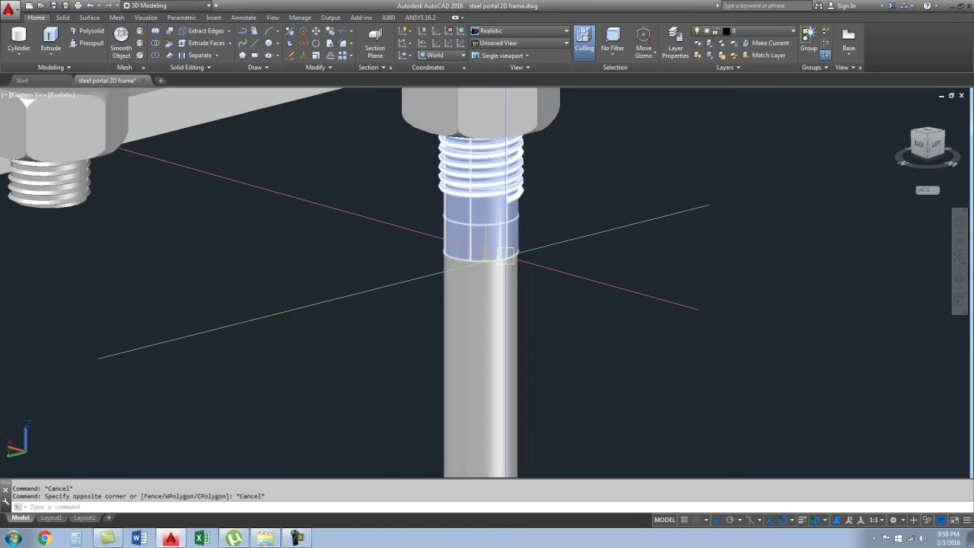
scroll(462, 233, "down", 4)
scroll(508, 268, "down", 1)
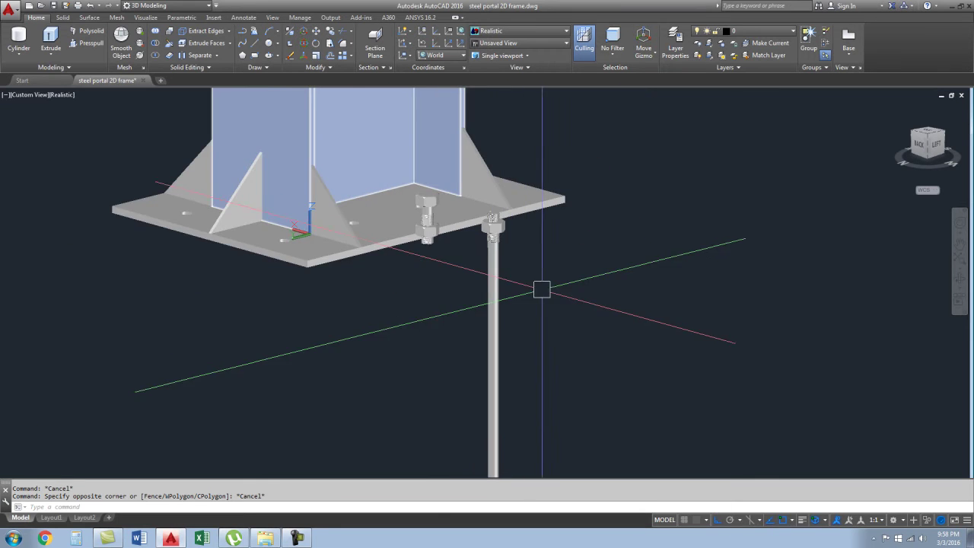
scroll(445, 252, "down", 2)
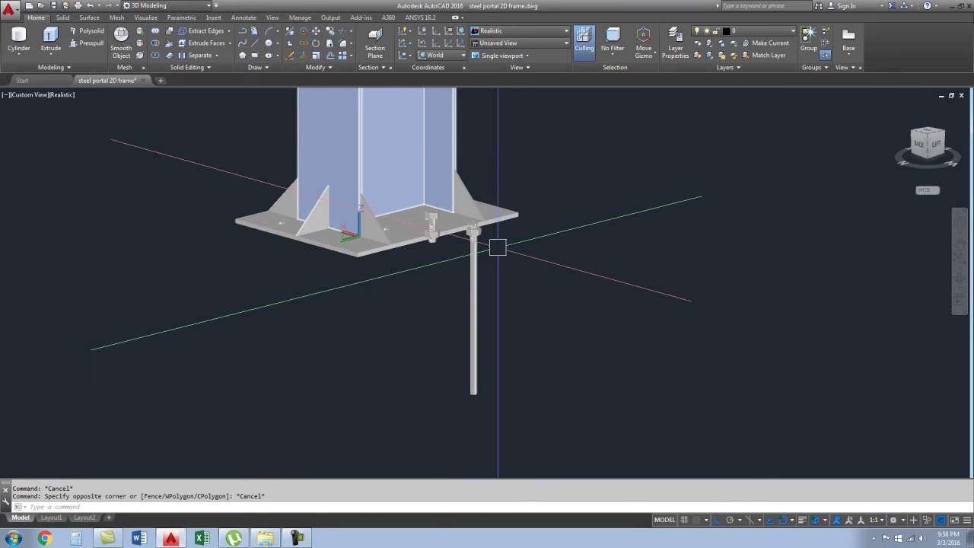
scroll(498, 248, "up", 2)
left_click(492, 256)
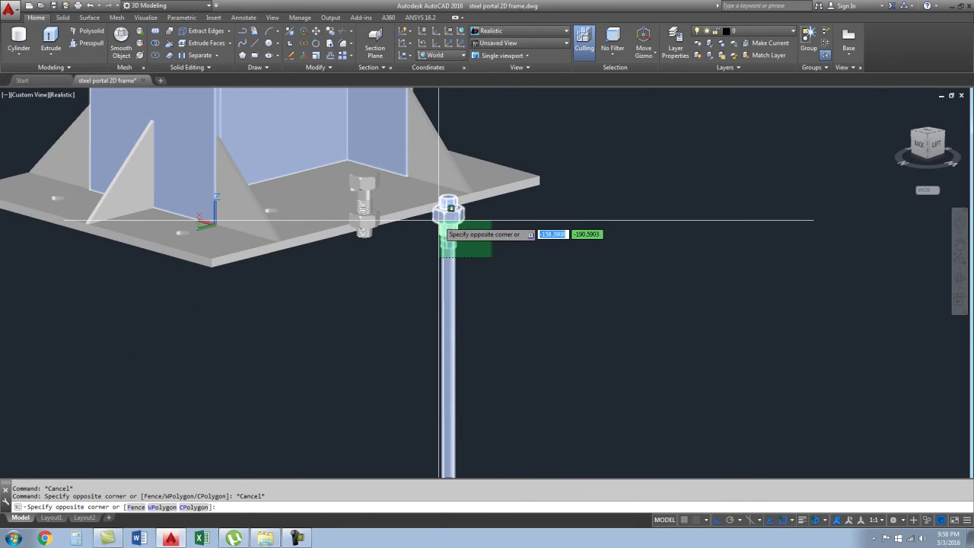
left_click(443, 228)
scroll(463, 229, "up", 3)
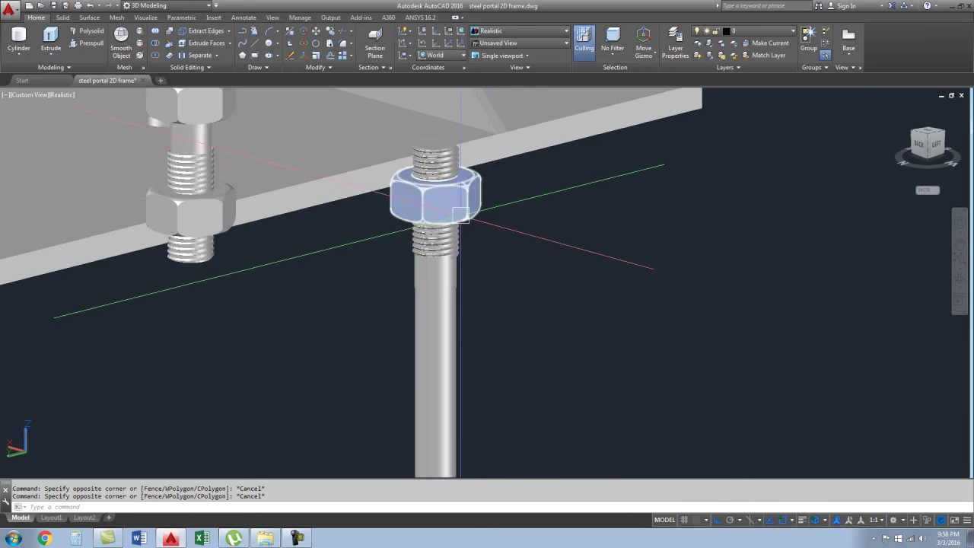
type("m")
key("Return")
left_click(541, 244)
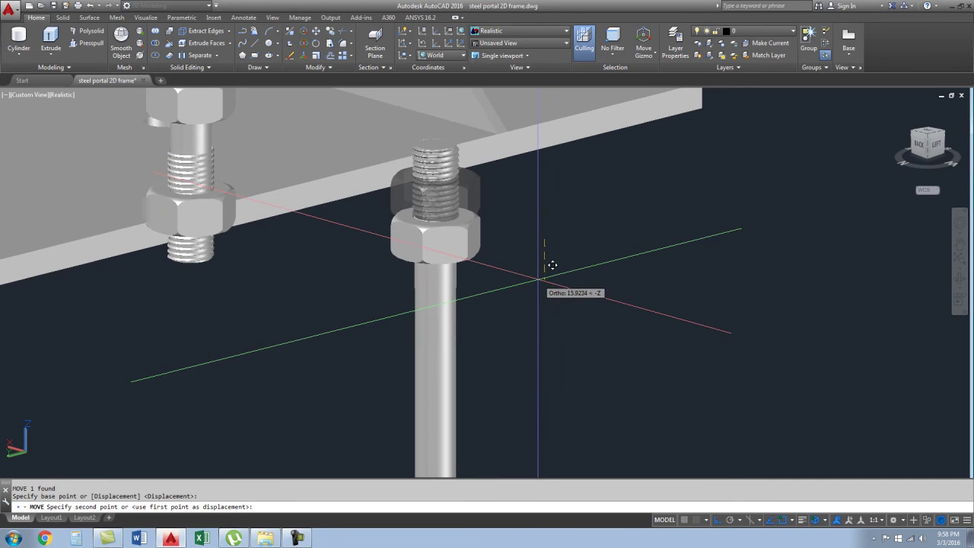
left_click(514, 280)
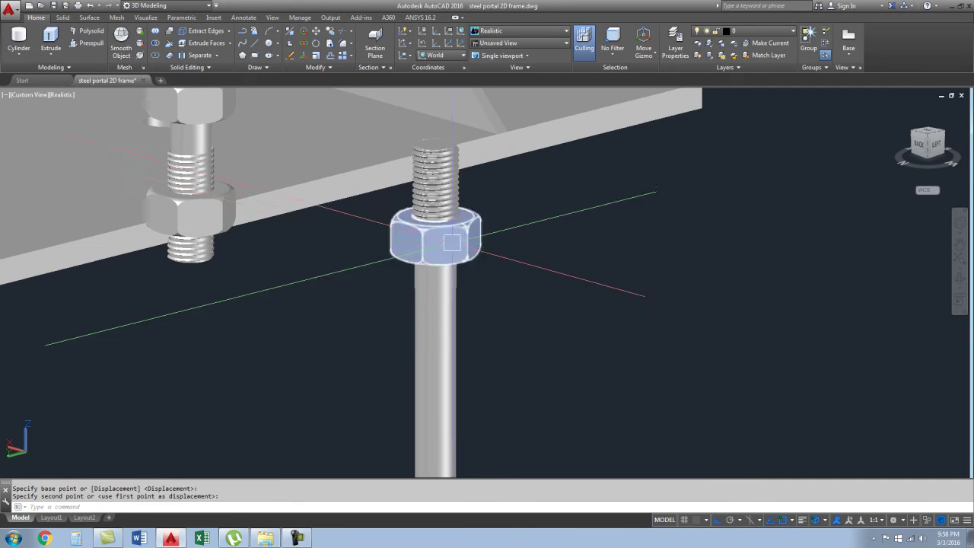
- Move the whole anchor bolt assembly to a new spot under the base plate
scroll(452, 242, "down", 5)
left_click(505, 302)
left_click(440, 235)
scroll(510, 323, "down", 2)
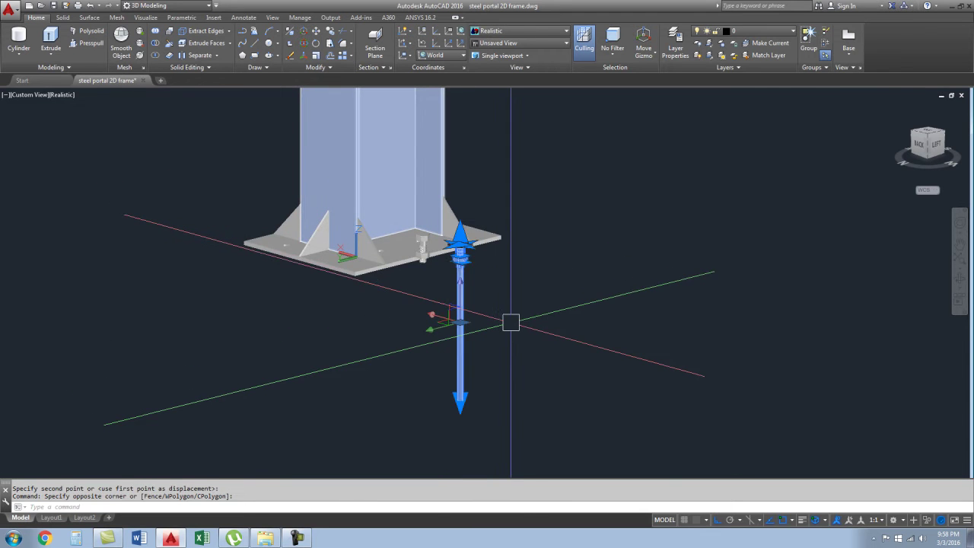
type("m")
key("Return")
scroll(441, 280, "up", 3)
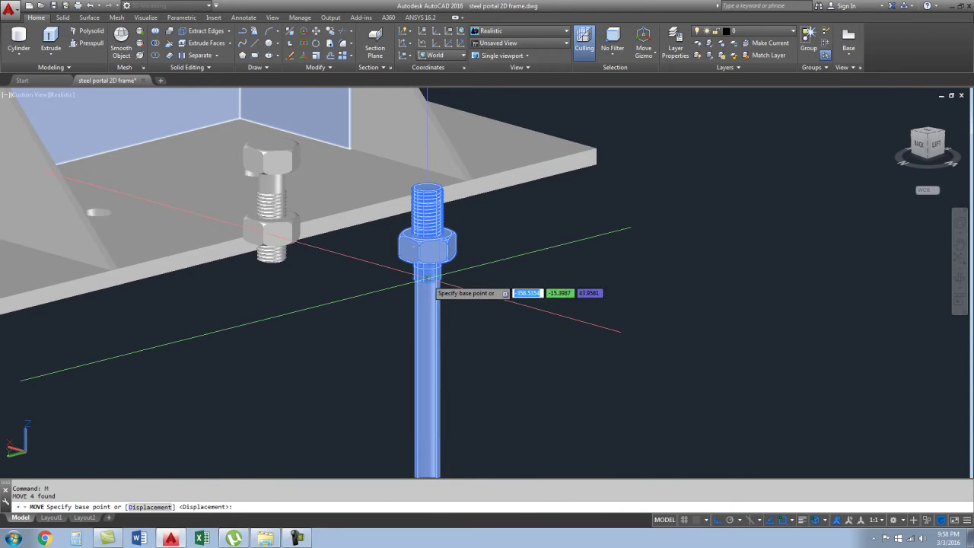
left_click(428, 278)
scroll(442, 274, "down", 3)
scroll(304, 259, "up", 4)
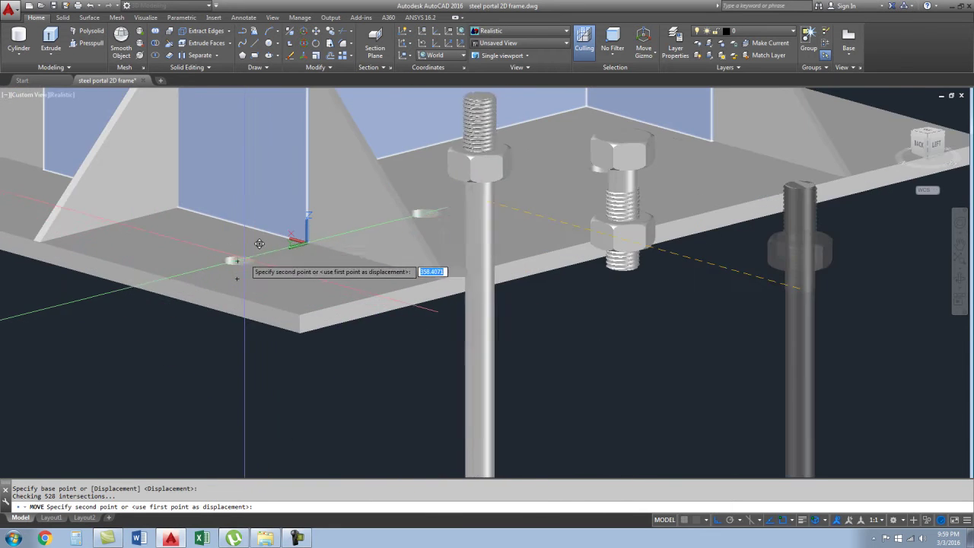
scroll(289, 251, "down", 3)
key("Escape")
scroll(367, 331, "down", 3)
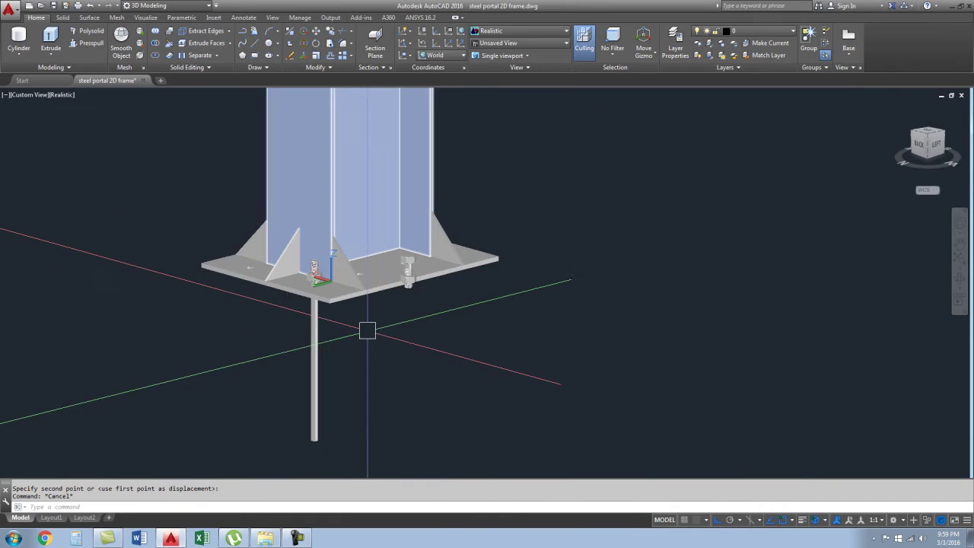
- Delete the unwanted stray object from the column base
mouse_move(383, 332)
middle_mouse_down("shift")
mouse_move(461, 310)
mouse_move(472, 333)
middle_mouse_up("shift")
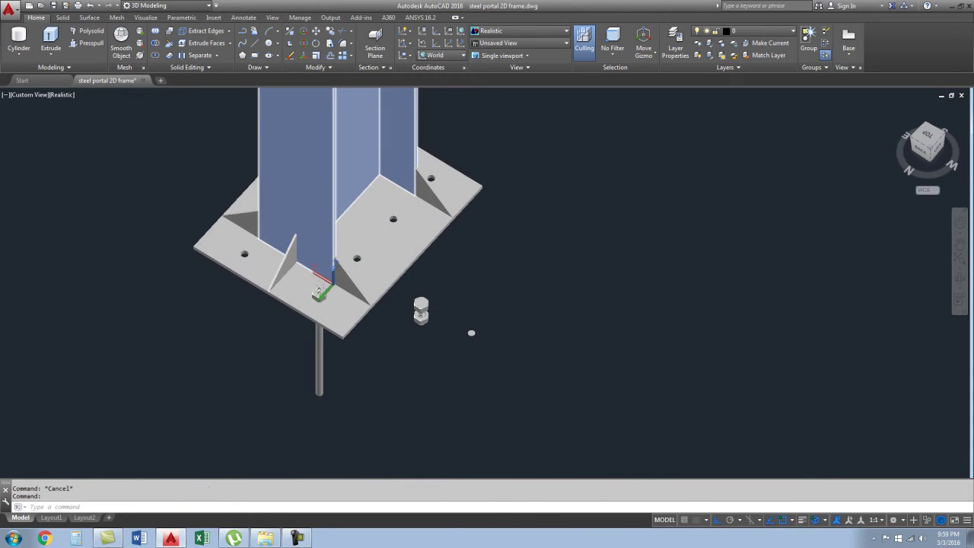
scroll(479, 327, "up", 4)
key("Delete")
scroll(488, 320, "down", 3)
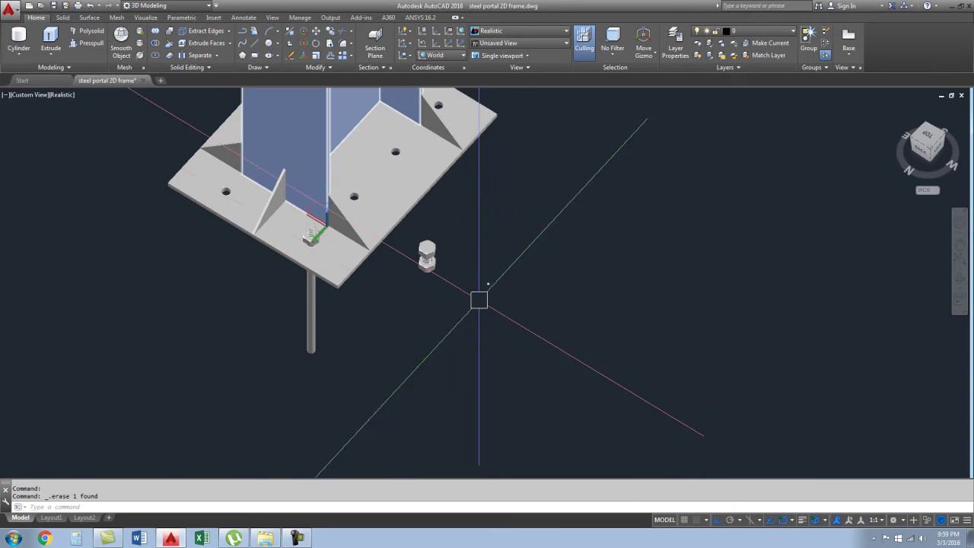
left_click(502, 327)
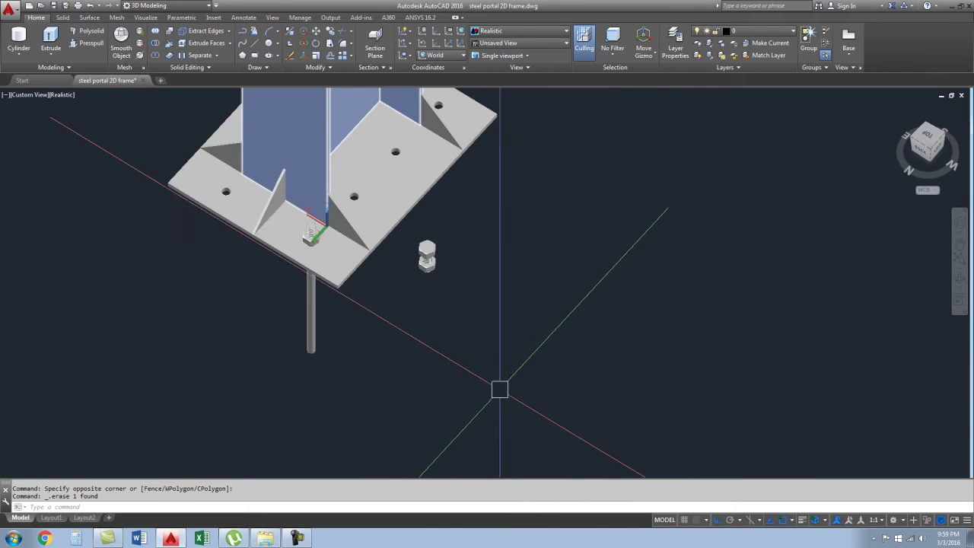
- Inspect the bolt from below the plate, abandoning an attempted move
mouse_move(432, 409)
middle_mouse_down("shift")
mouse_move(432, 289)
mouse_move(432, 396)
middle_mouse_up("shift")
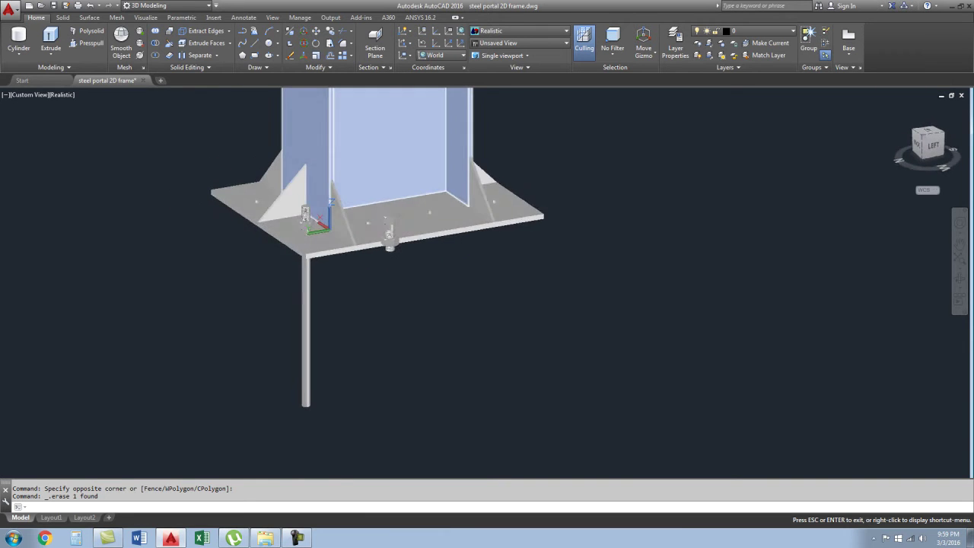
scroll(311, 152, "up", 5)
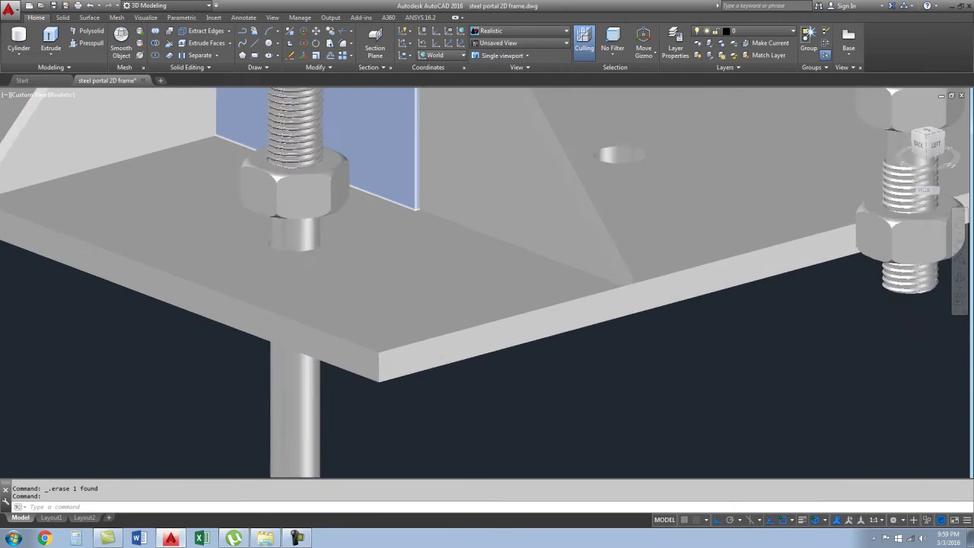
scroll(311, 153, "up", 2)
left_click(316, 304)
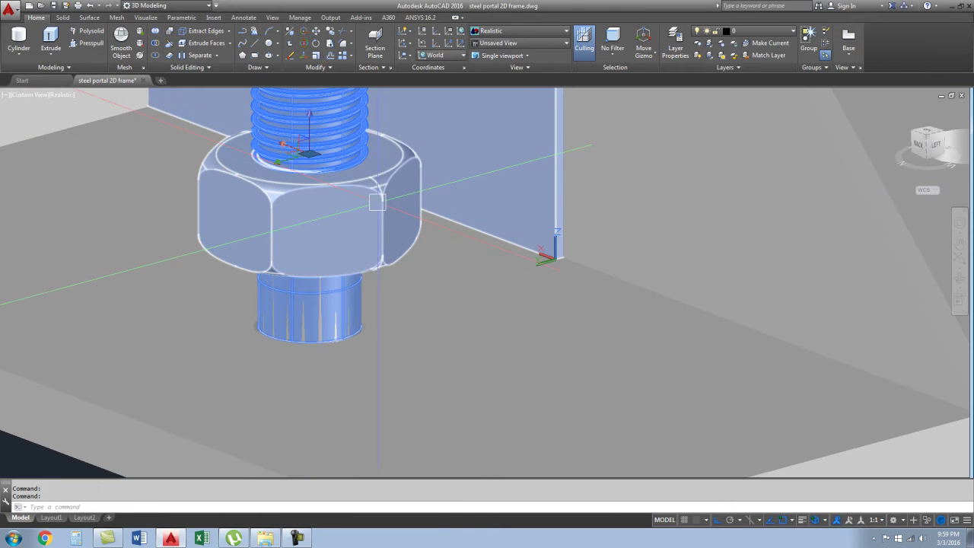
scroll(373, 199, "down", 5)
scroll(363, 182, "down", 3)
left_click(338, 352)
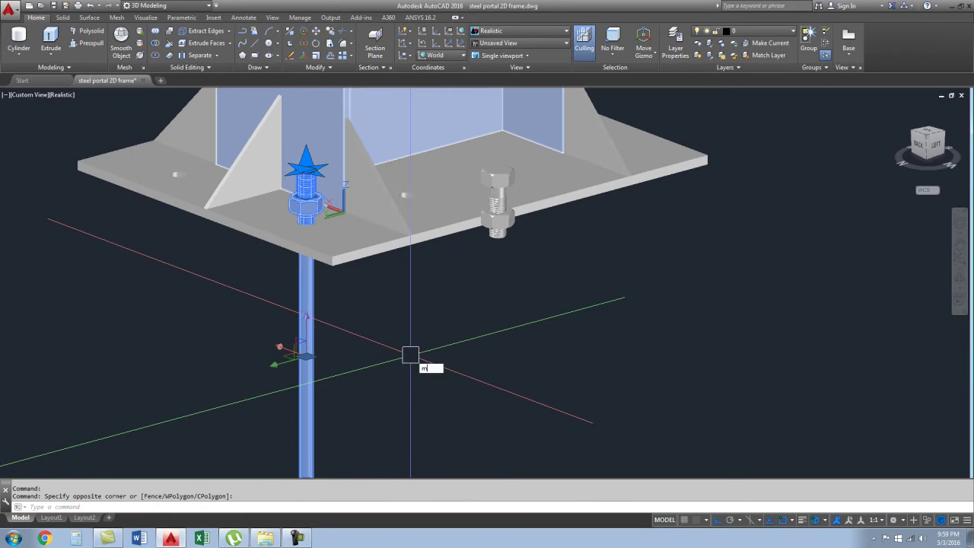
key("Return")
left_click(410, 364)
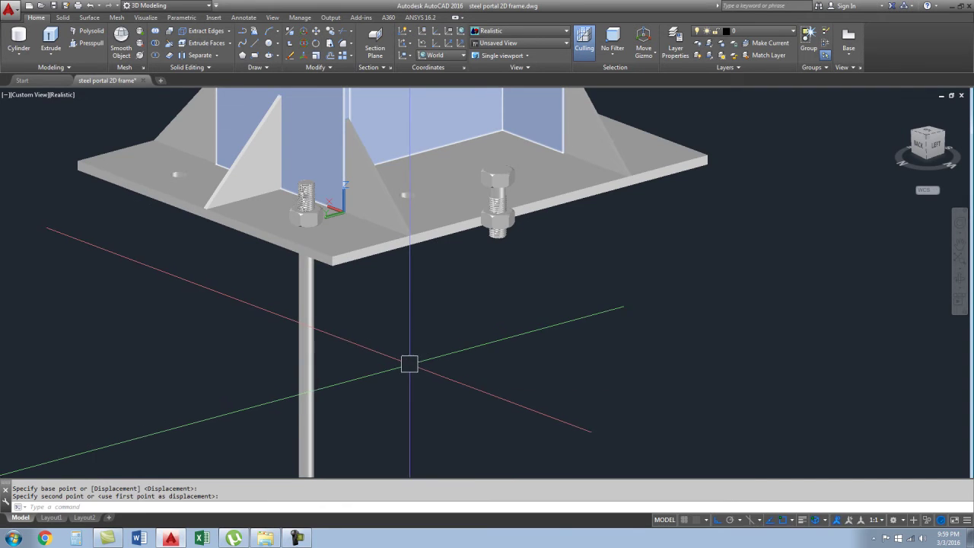
middle_click_drag(385, 315, 327, 320, "shift")
mouse_move(327, 221)
middle_mouse_down("shift")
mouse_move(407, 255)
mouse_move(392, 347)
mouse_move(414, 363)
middle_mouse_up("shift")
key("Escape")
key("Escape")
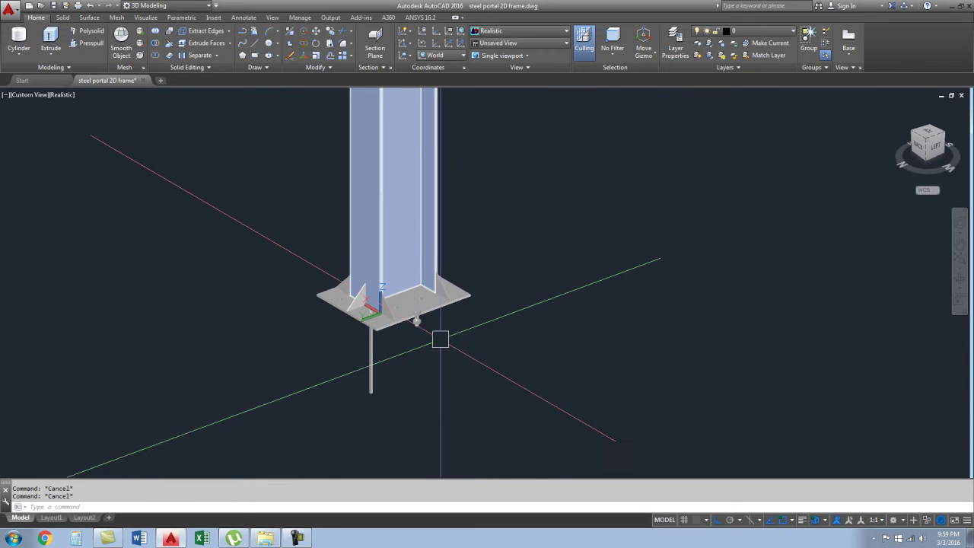
- Clear all selections and regenerate the drawing display with RE
left_click(430, 323)
left_click(499, 262)
key("Escape")
key("Escape")
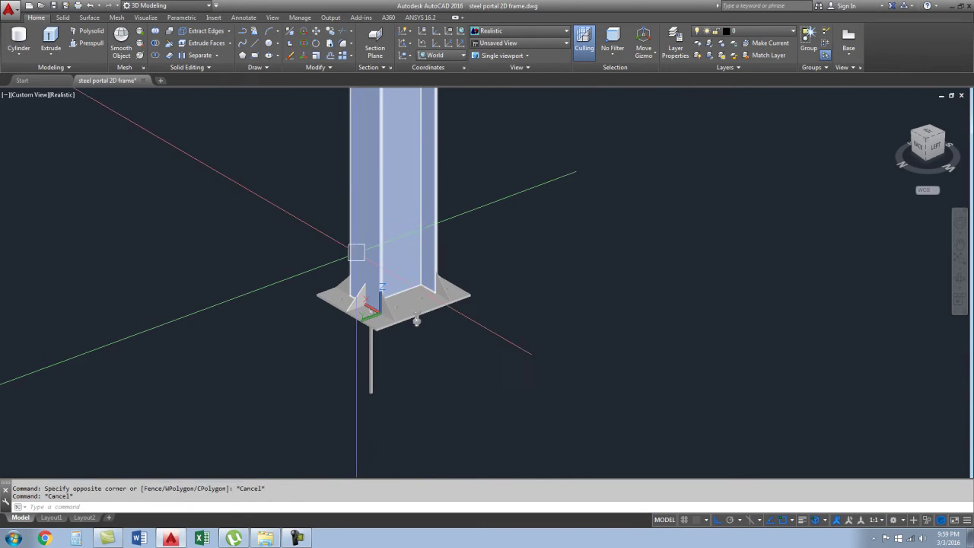
key("Escape")
key("Return")
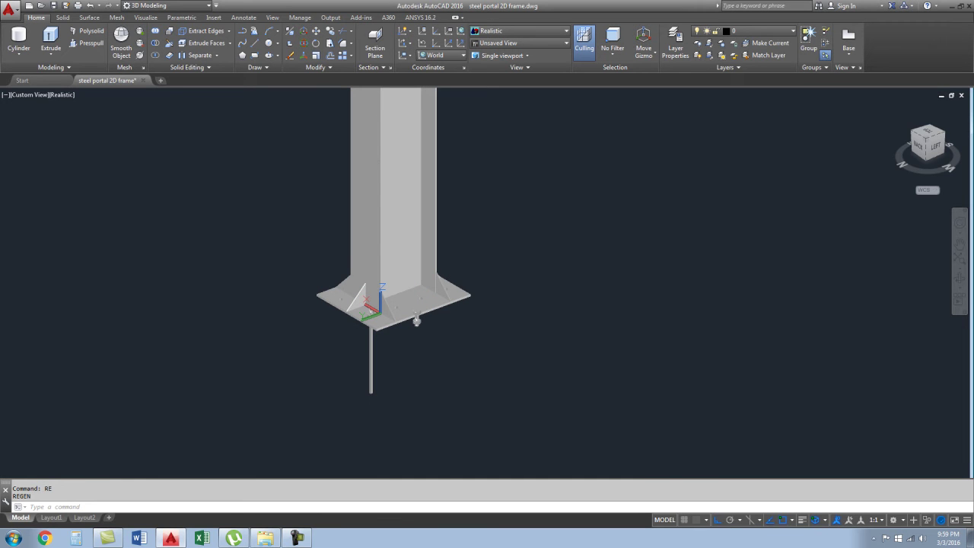
- Orbit and zoom to see the base plate edge-on with the bolt
scroll(379, 326, "up", 3)
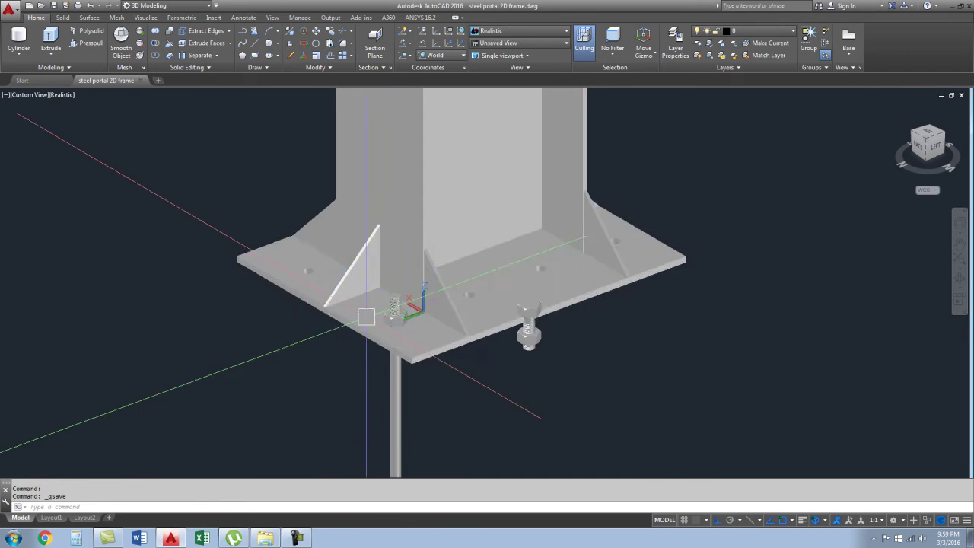
middle_click_drag(461, 373, 559, 252, "shift")
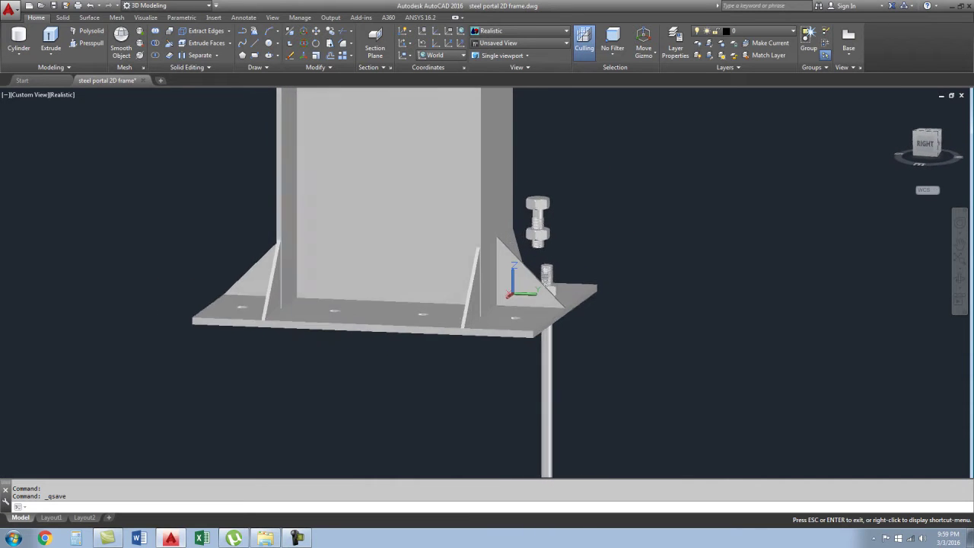
mouse_move(506, 270)
middle_mouse_down("shift")
mouse_move(496, 261)
mouse_move(515, 279)
mouse_move(472, 309)
mouse_move(506, 303)
middle_mouse_up("shift")
scroll(441, 348, "down", 1)
scroll(409, 315, "up", 5)
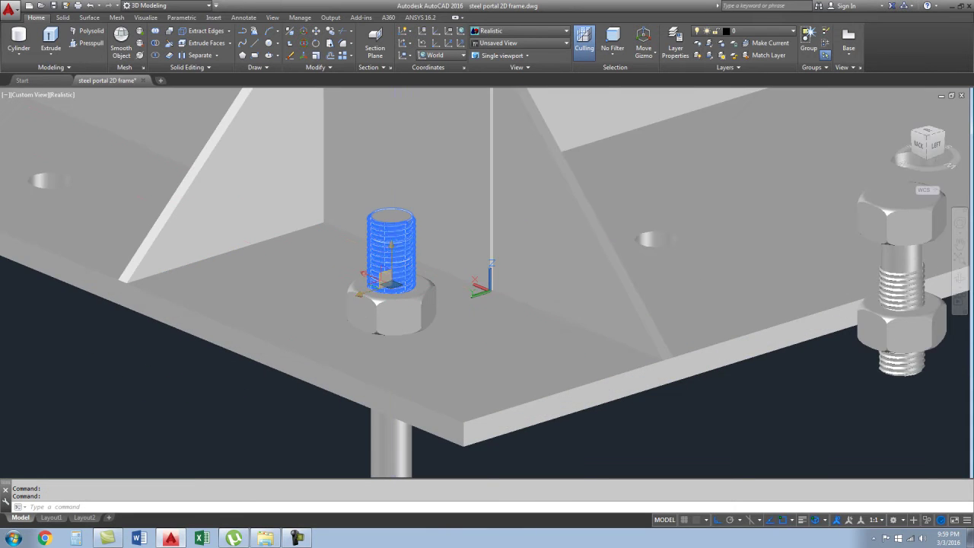
scroll(393, 243, "up", 3)
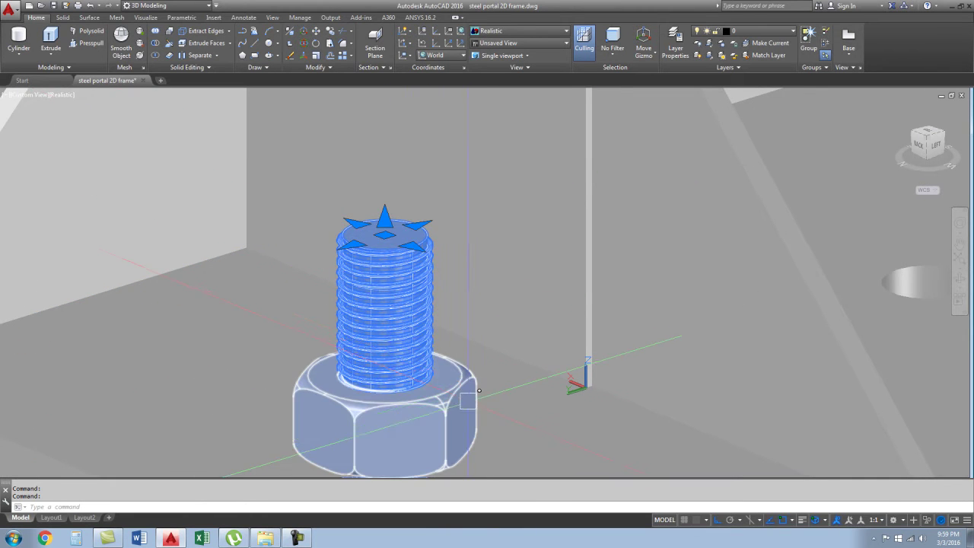
- Switch the viewport visual style from Realistic to 2D Wireframe
scroll(479, 390, "down", 3)
scroll(439, 398, "down", 2)
mouse_move(439, 398)
middle_mouse_down("shift")
mouse_move(439, 335)
mouse_move(411, 305)
middle_mouse_up("shift")
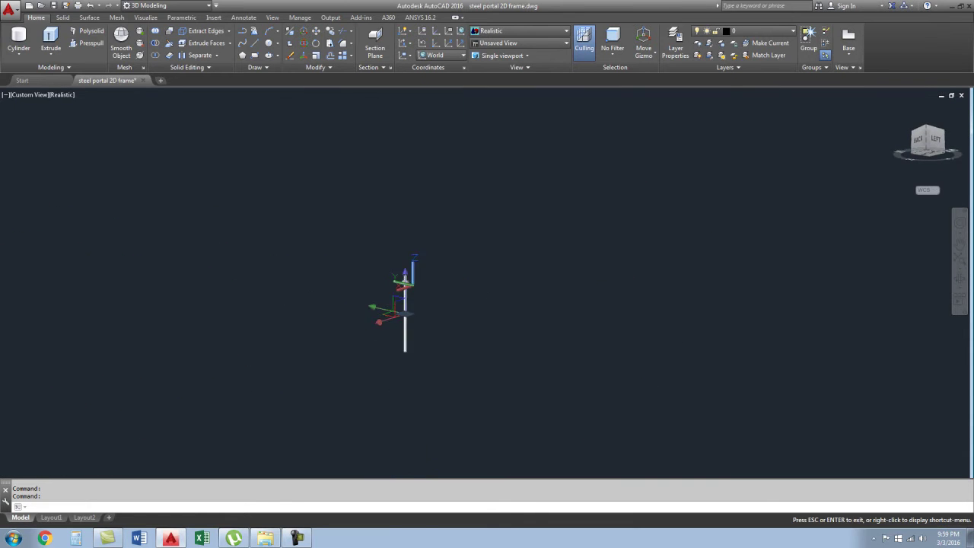
scroll(476, 362, "up", 3)
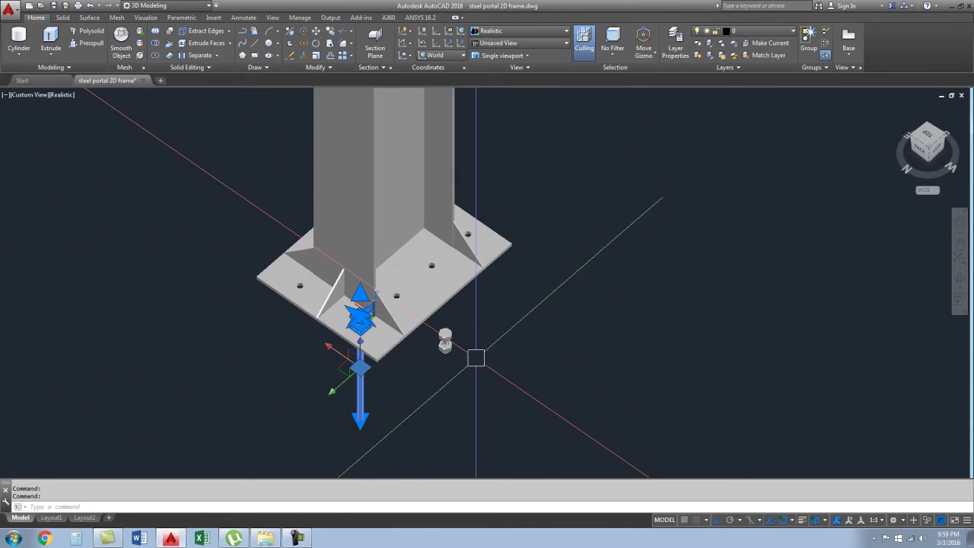
type("Co")
key("Return")
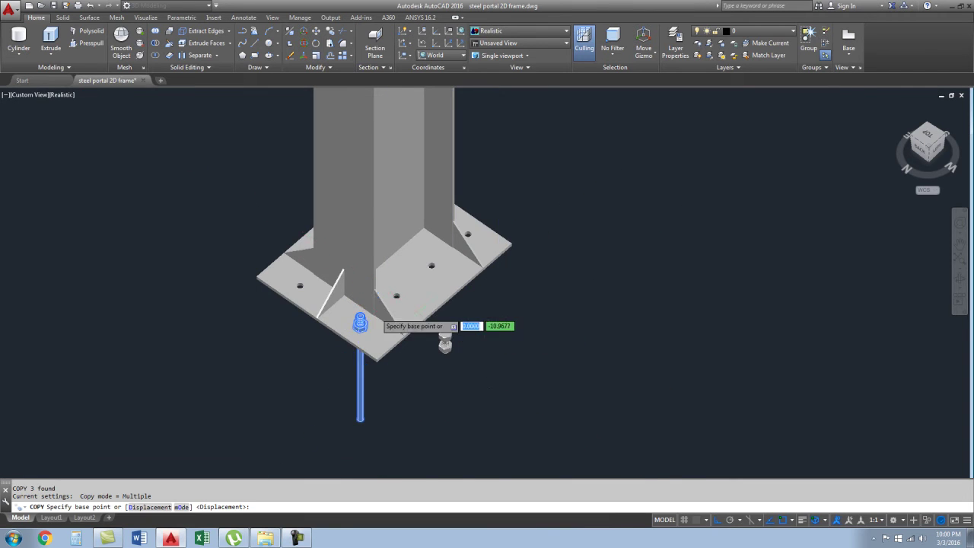
scroll(371, 320, "up", 4)
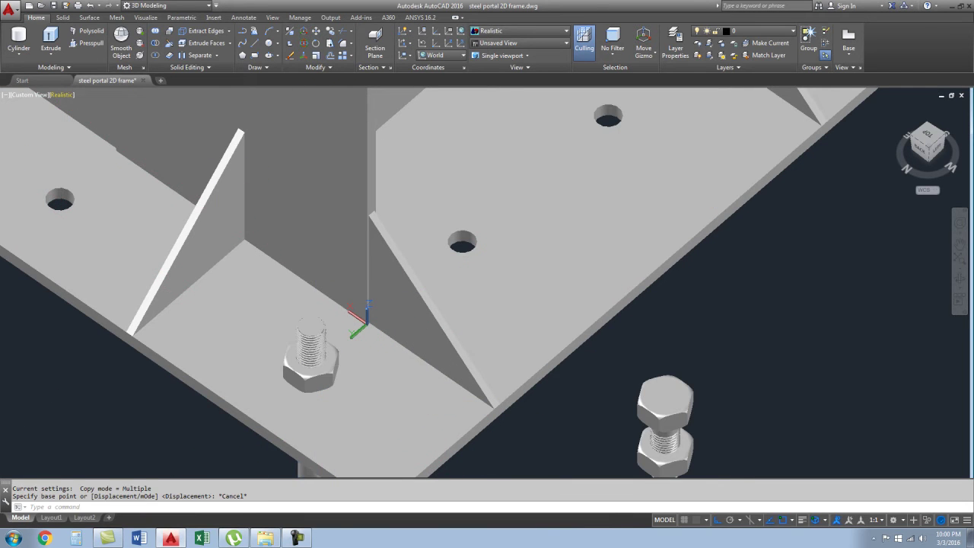
left_click(63, 95)
left_click(91, 117)
scroll(299, 388, "up", 4)
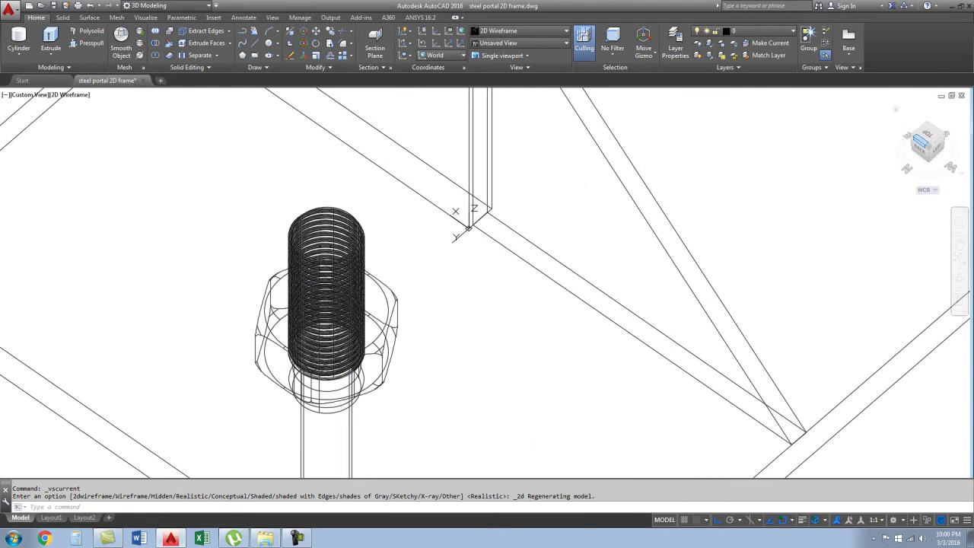
- Show the column base from the Top view and window-select the bolt
left_click(923, 140)
scroll(452, 294, "up", 7)
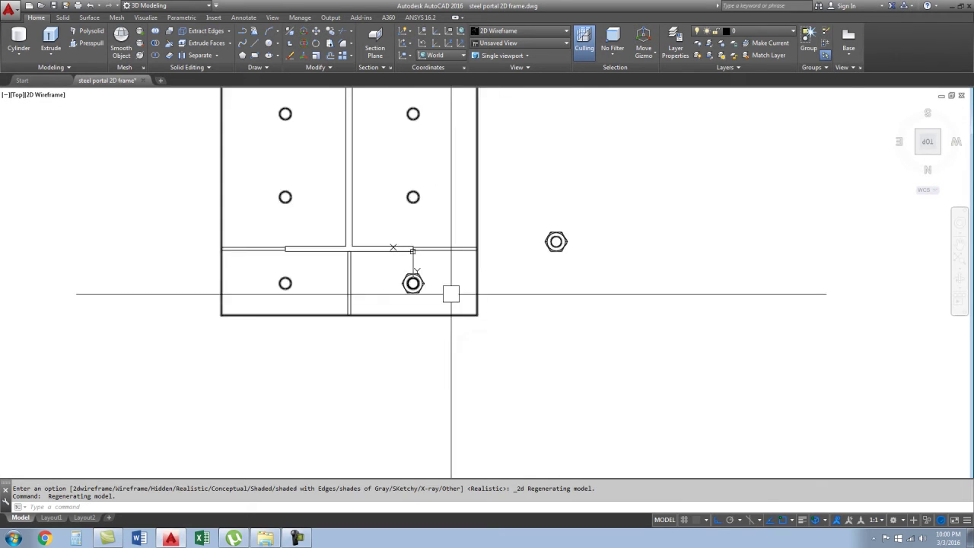
scroll(387, 282, "up", 5)
left_click(399, 198)
left_click(548, 328)
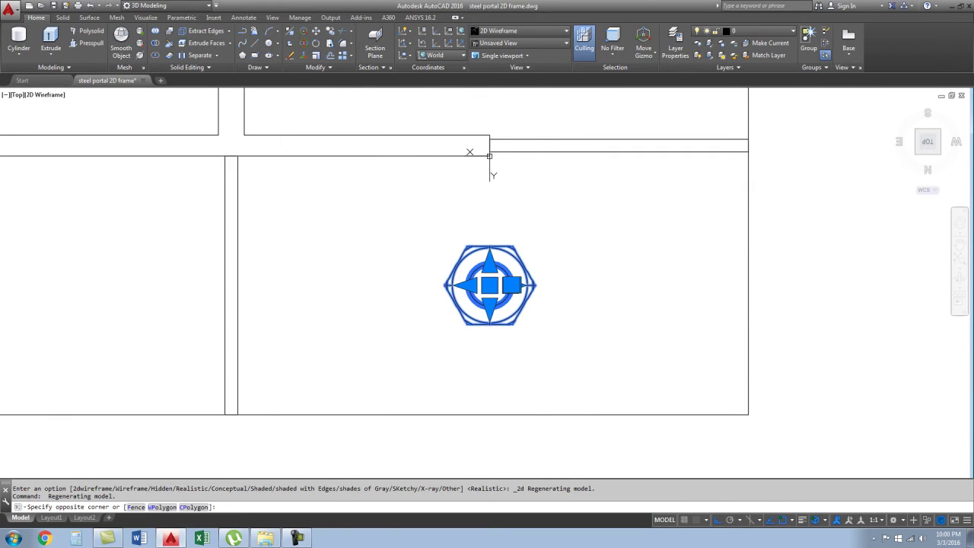
middle_click_drag(489, 285, 553, 341, "shift")
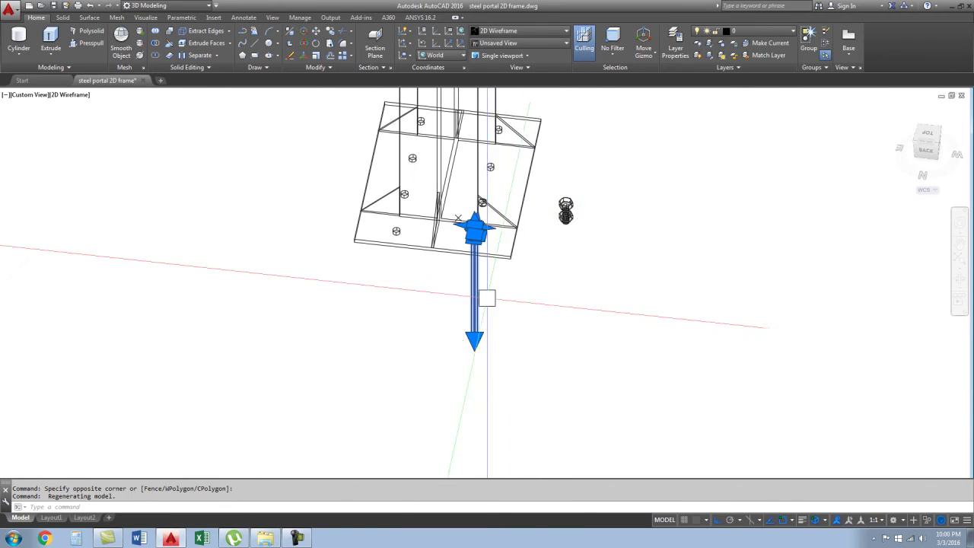
middle_click_drag(566, 210, 565, 214, "shift")
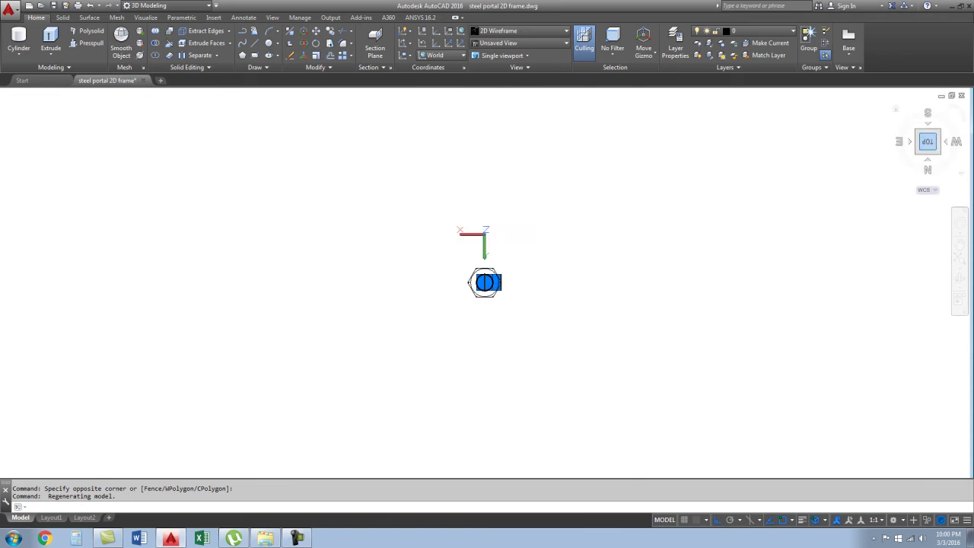
scroll(518, 279, "up", 3)
scroll(472, 406, "down", 2)
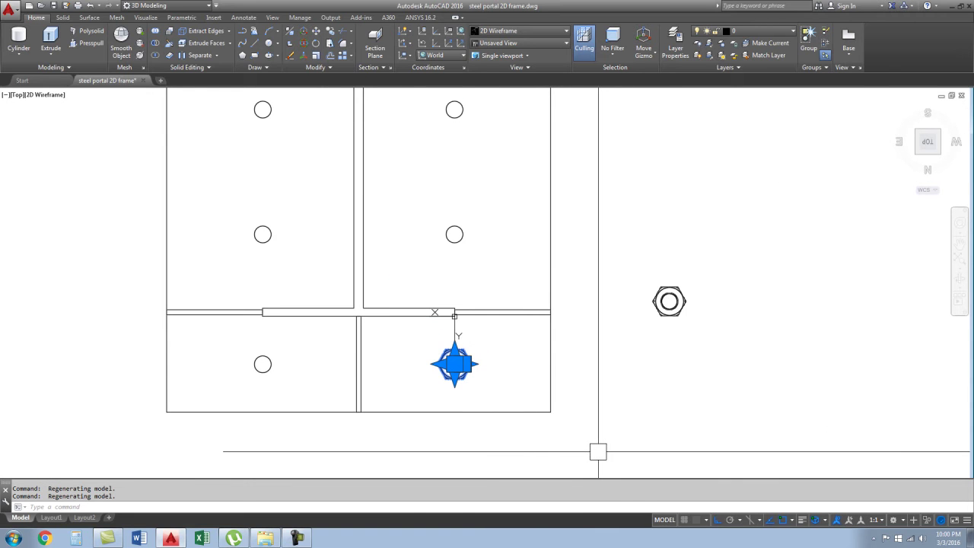
- Copy the bolt onto seven plate holes: three on the right, four on the left
type("co")
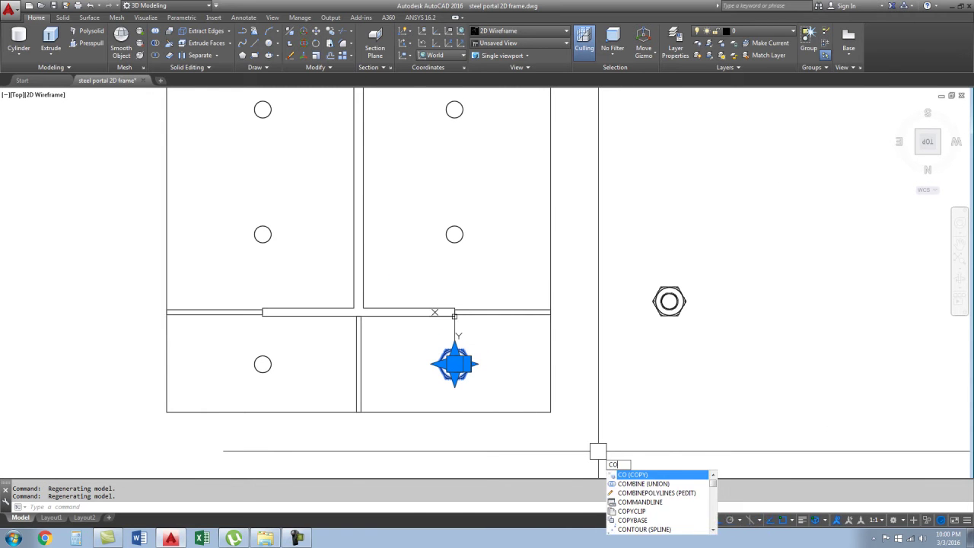
key("Return")
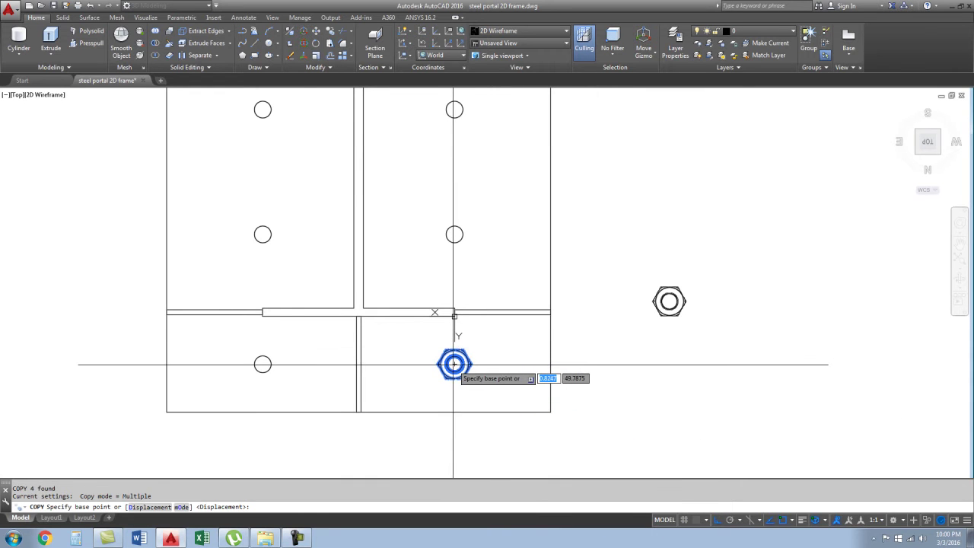
scroll(455, 364, "up", 2)
left_click(446, 352)
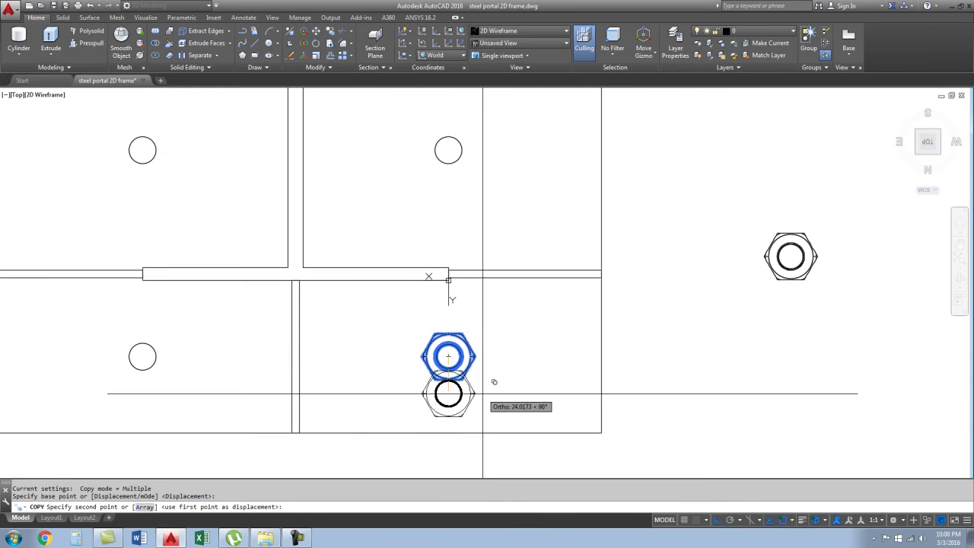
scroll(457, 392, "down", 4)
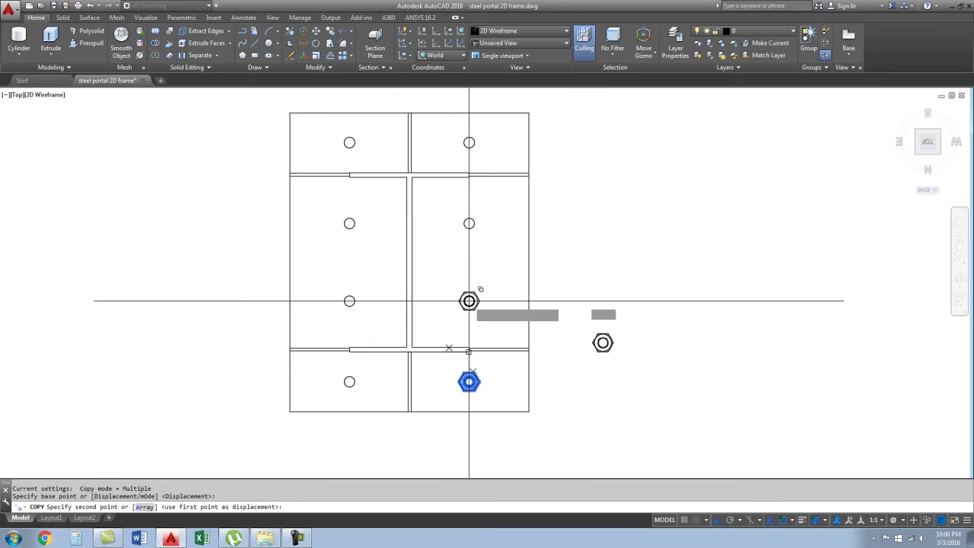
left_click(469, 301)
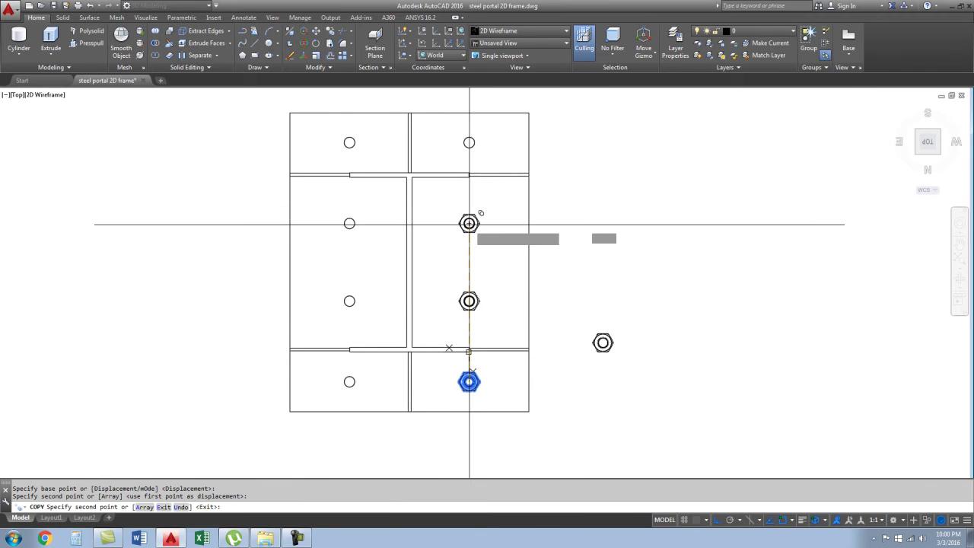
left_click(469, 224)
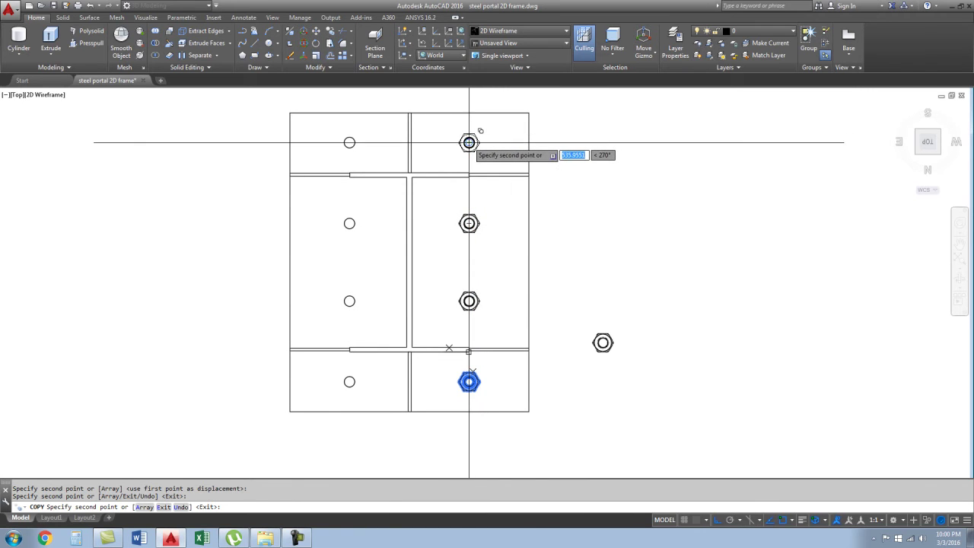
left_click(469, 142)
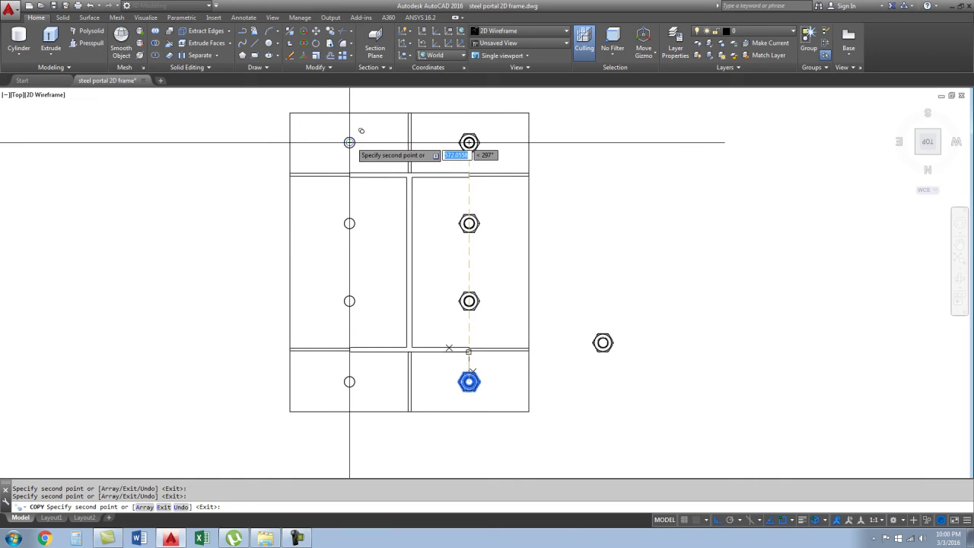
left_click(349, 142)
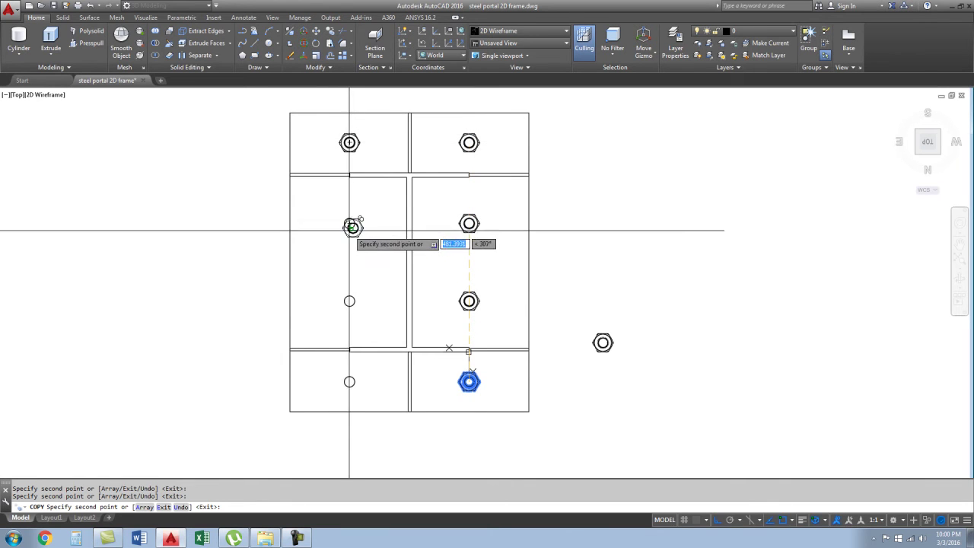
left_click(350, 223)
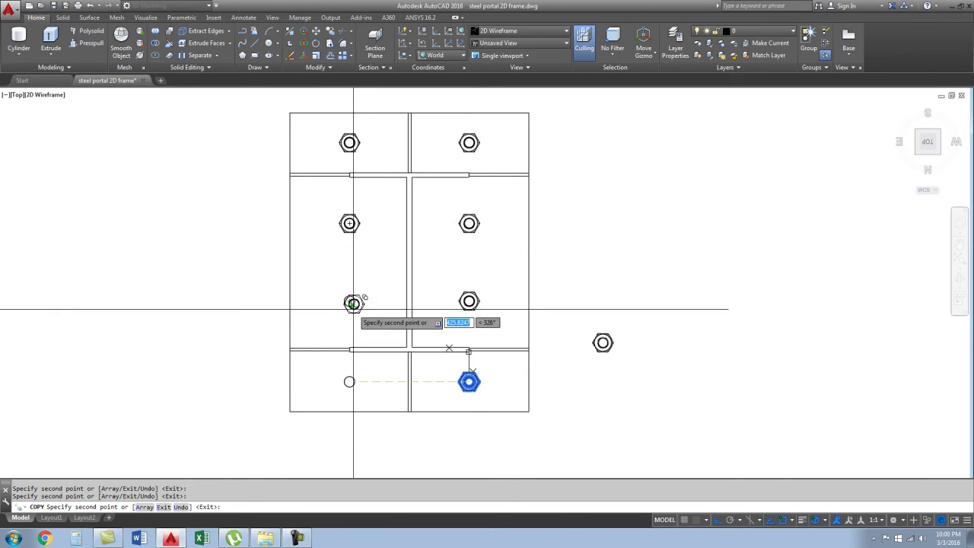
left_click(350, 300)
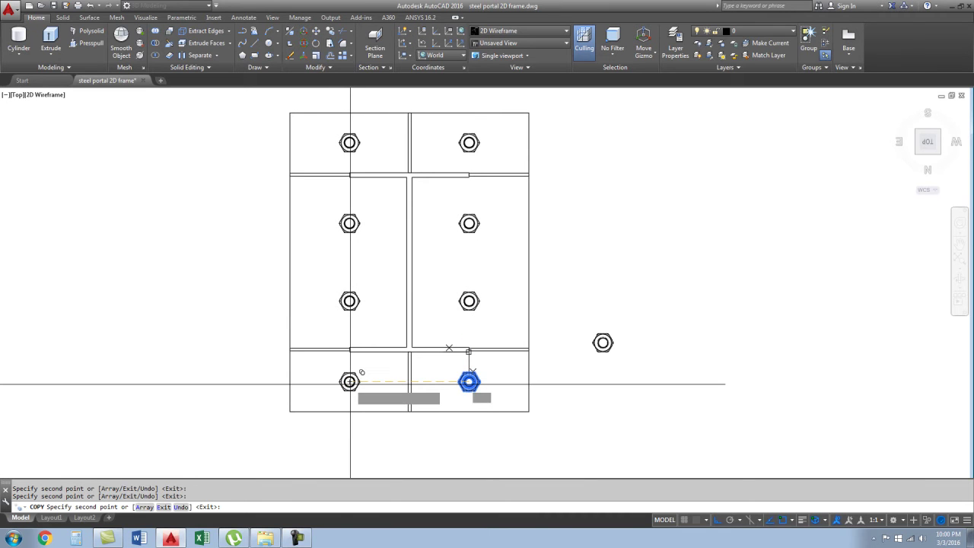
left_click(349, 381)
key("Escape")
- Zoom and orbit the base plate into a tilted 3D view
scroll(352, 388, "up", 2)
scroll(366, 399, "up", 5)
scroll(311, 362, "up", 1)
scroll(311, 361, "up", 2)
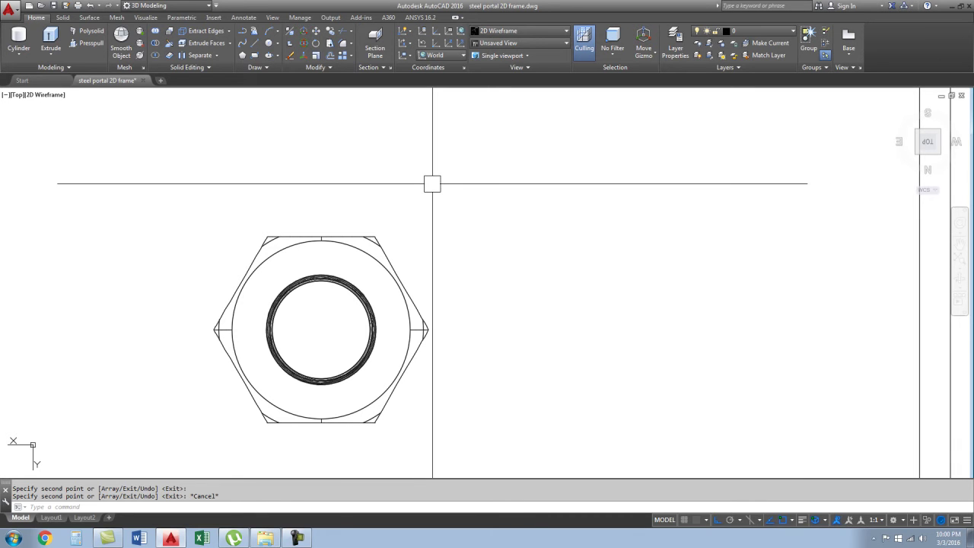
scroll(430, 183, "down", 8)
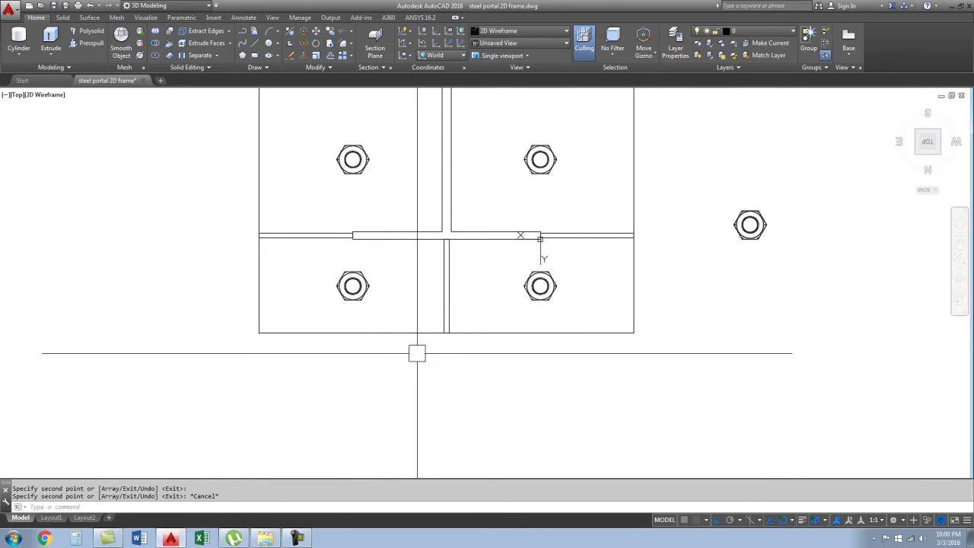
mouse_move(428, 392)
middle_mouse_down("shift")
mouse_move(420, 305)
mouse_move(426, 319)
mouse_move(353, 188)
middle_mouse_up("shift")
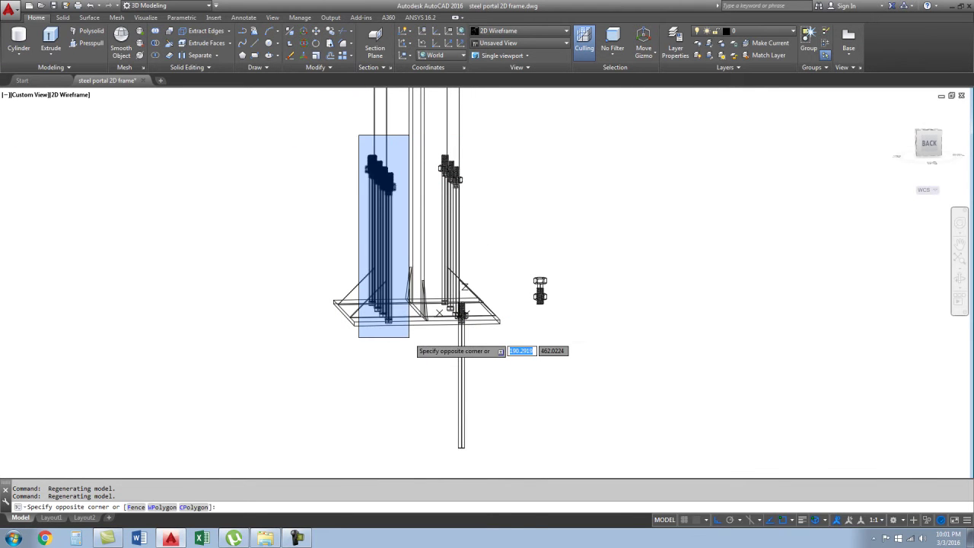
- Window-select both anchor rod groups and drop the sample bolt and nut from the selection
left_click(409, 338)
left_click(436, 130)
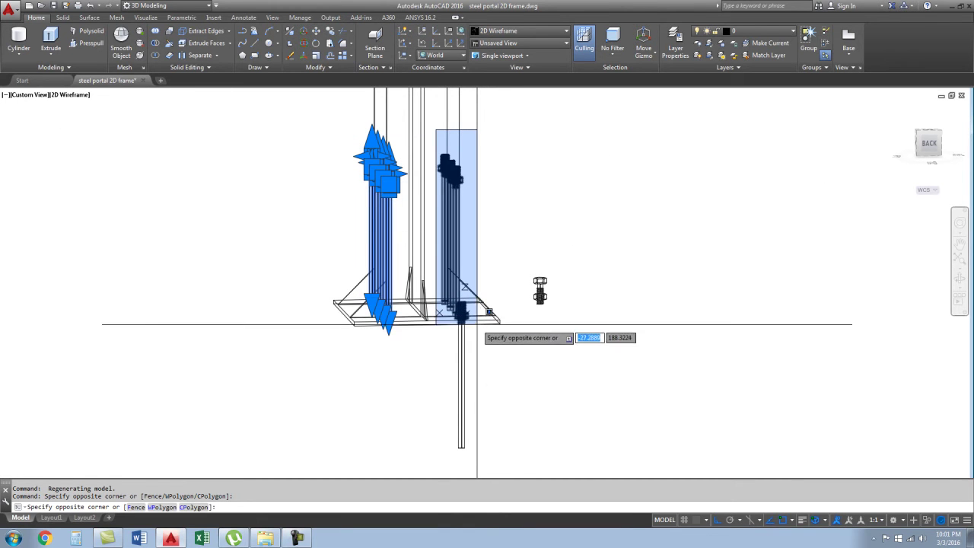
left_click(477, 324)
scroll(461, 308, "up", 5)
scroll(456, 304, "up", 2)
scroll(453, 302, "down", 2)
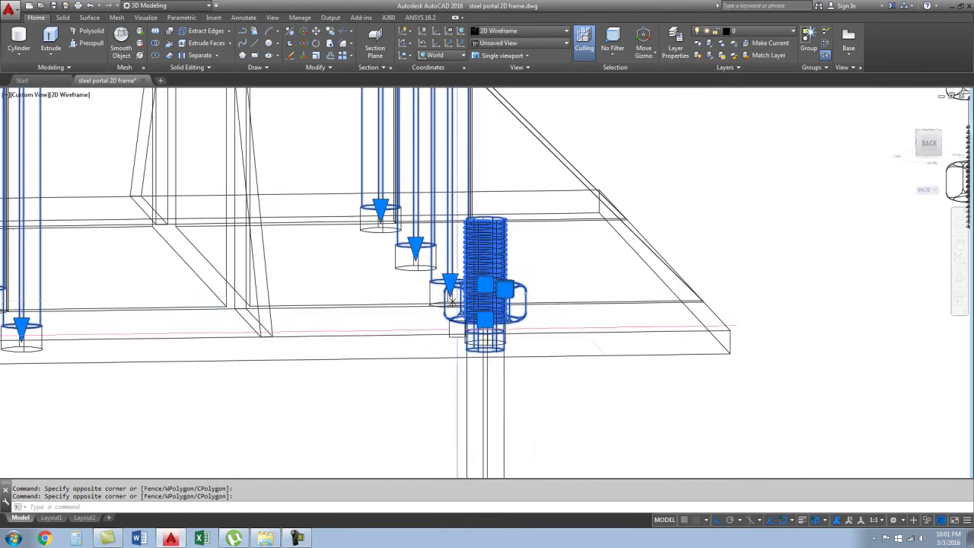
key("Escape")
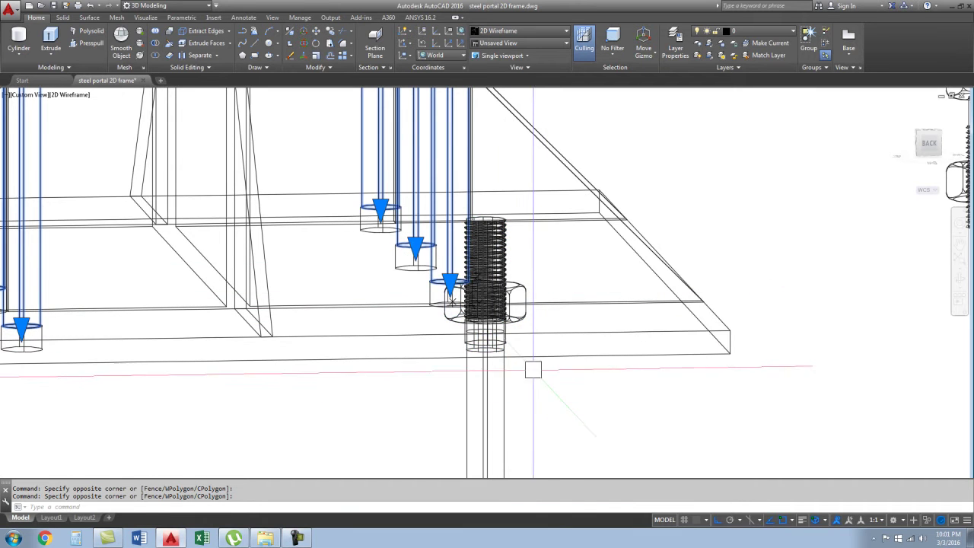
scroll(521, 211, "down", 5)
scroll(502, 242, "up", 5)
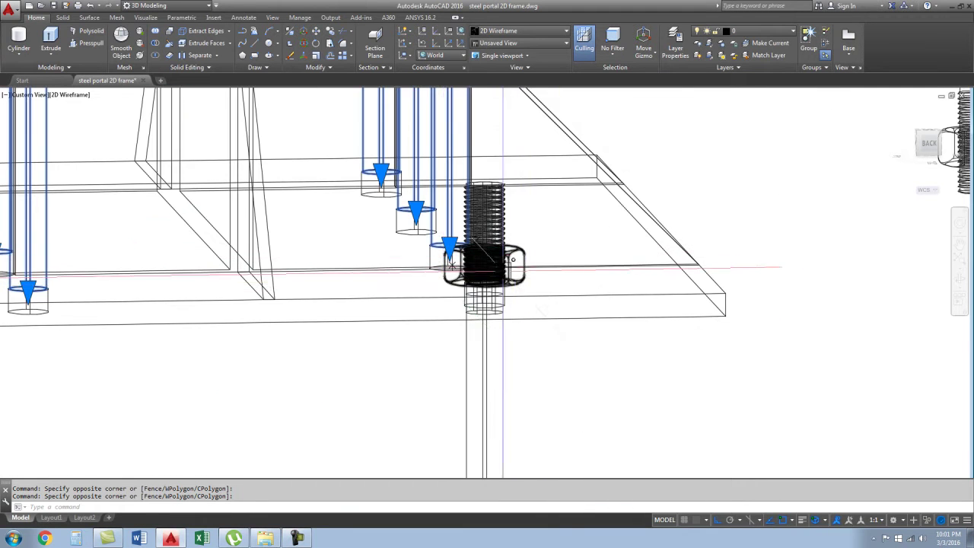
scroll(487, 376, "down", 5)
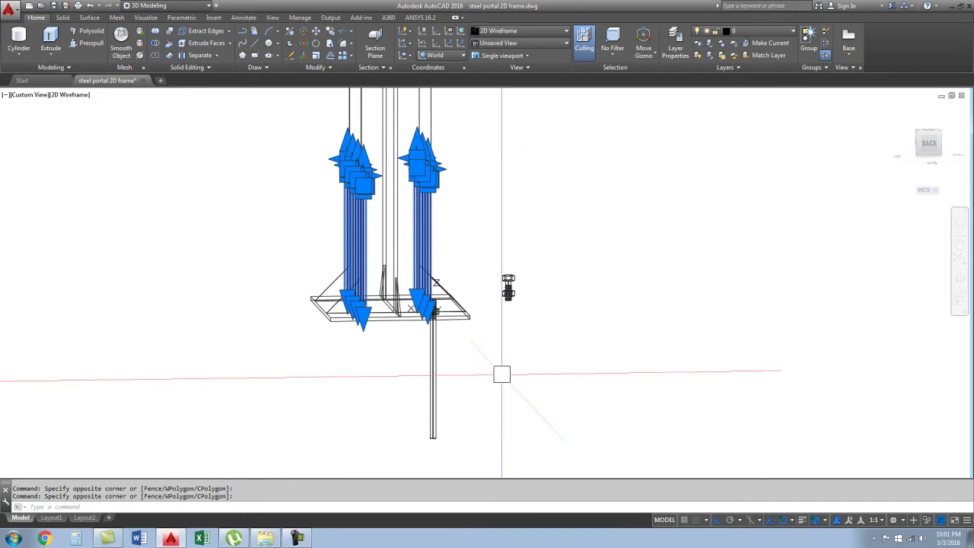
- Move the selected anchor bolts down so the rods project below the base plate
type("m")
key("Return")
scroll(423, 371, "up", 3)
scroll(358, 325, "up", 2)
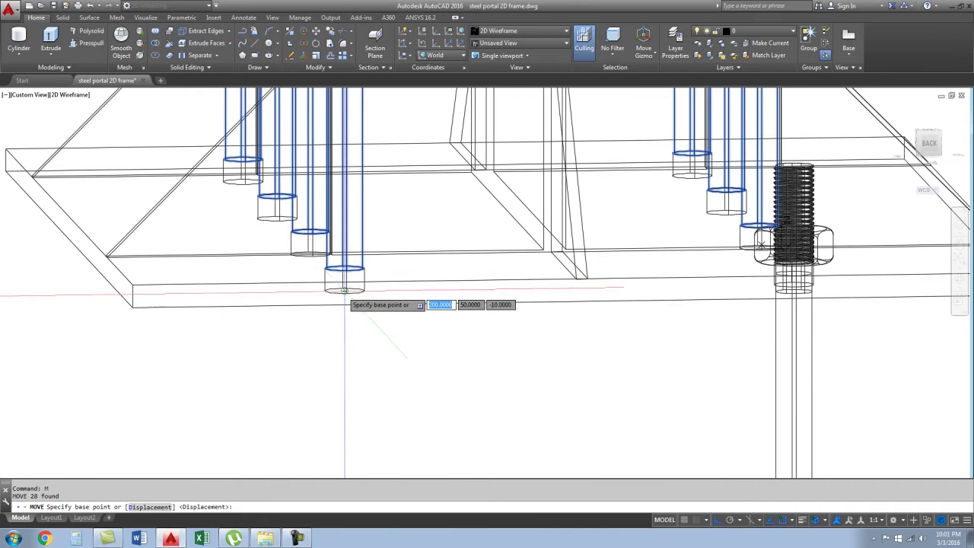
left_click(345, 290)
scroll(366, 278, "down", 4)
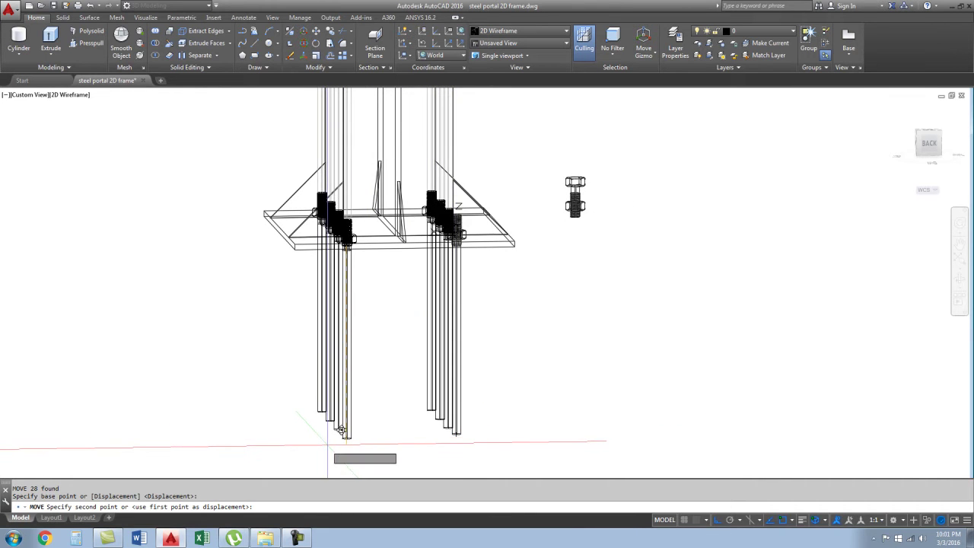
scroll(342, 428, "up", 4)
scroll(342, 428, "down", 2)
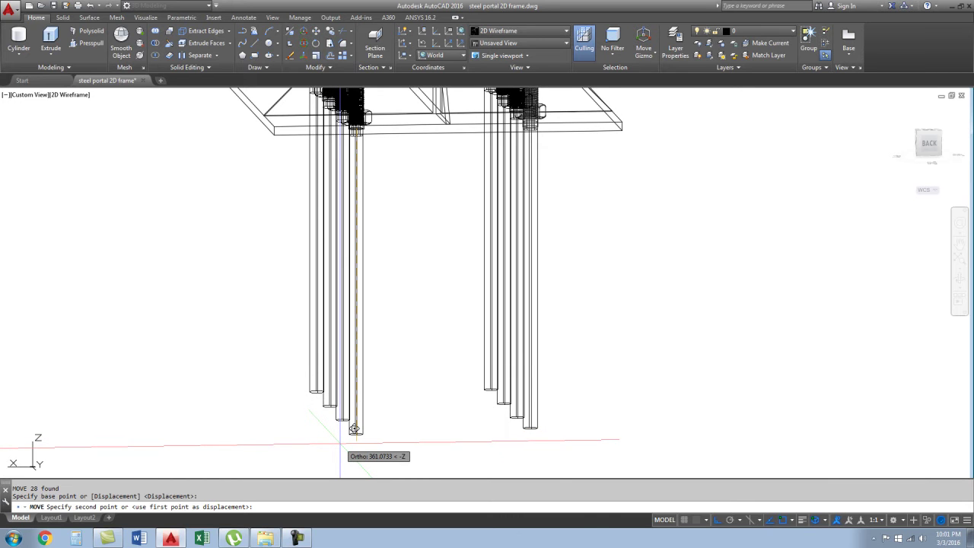
scroll(391, 440, "down", 2)
key("Escape")
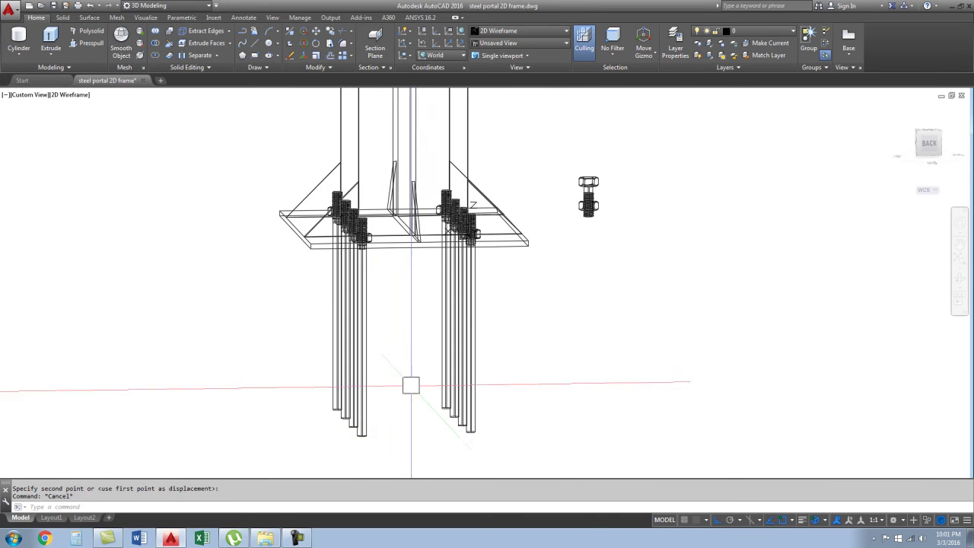
scroll(403, 316, "up", 4)
- Orbit to an almost front elevation to check the rods below the plate
middle_click_drag(403, 317, 708, 196, "shift")
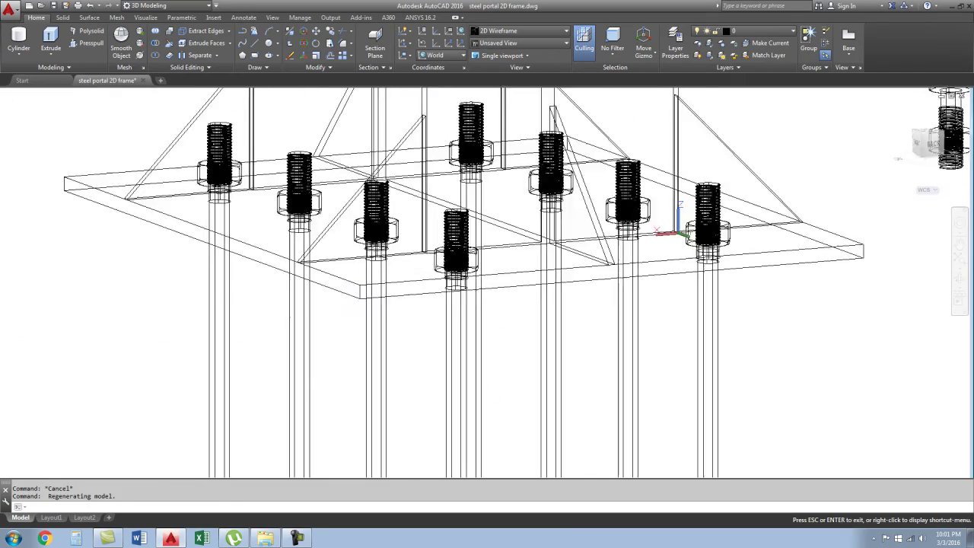
mouse_move(708, 196)
middle_mouse_down("shift")
mouse_move(659, 194)
mouse_move(364, 344)
middle_mouse_up("shift")
scroll(363, 345, "down", 5)
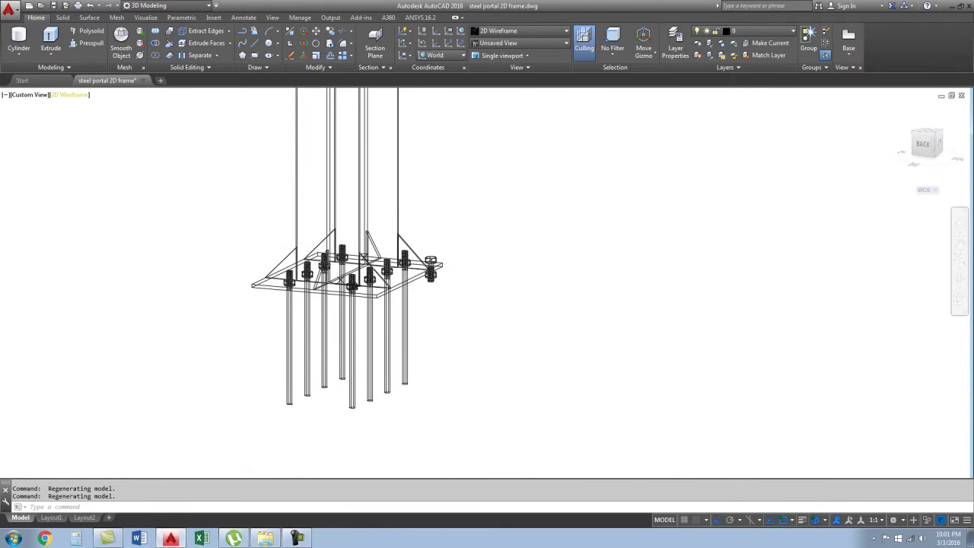
- Switch the viewport to Realistic shading, then settle on the Hidden visual style
left_click(70, 94)
left_click(97, 155)
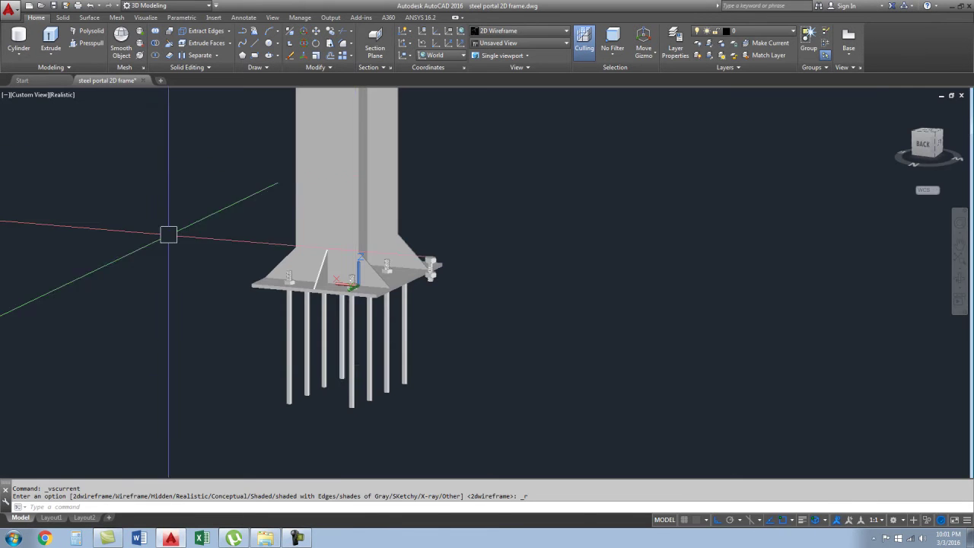
left_click(62, 94)
key("Escape")
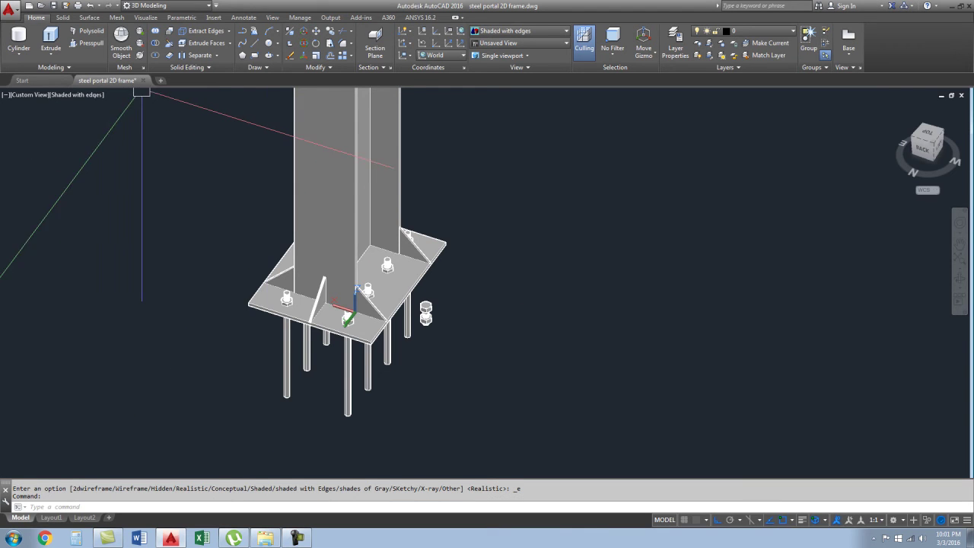
left_click(76, 94)
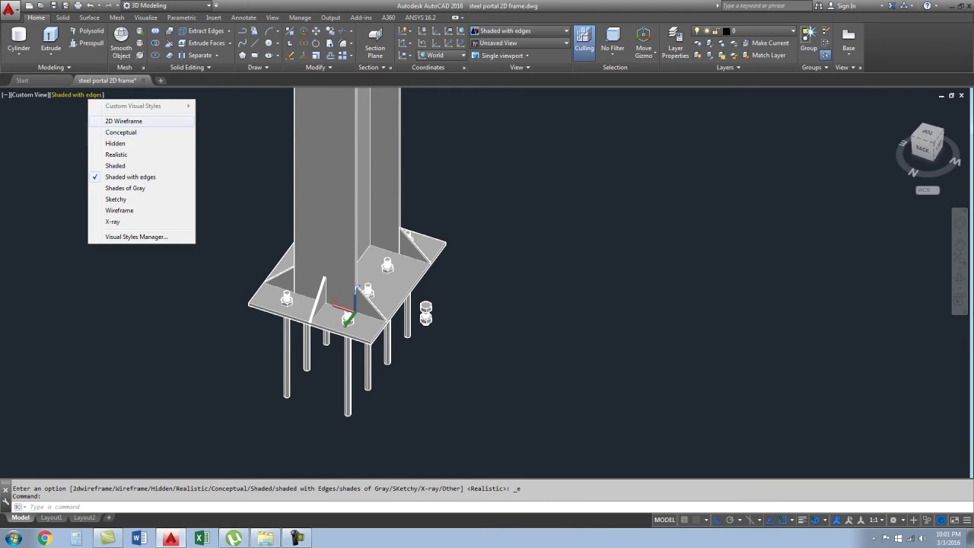
left_click(115, 143)
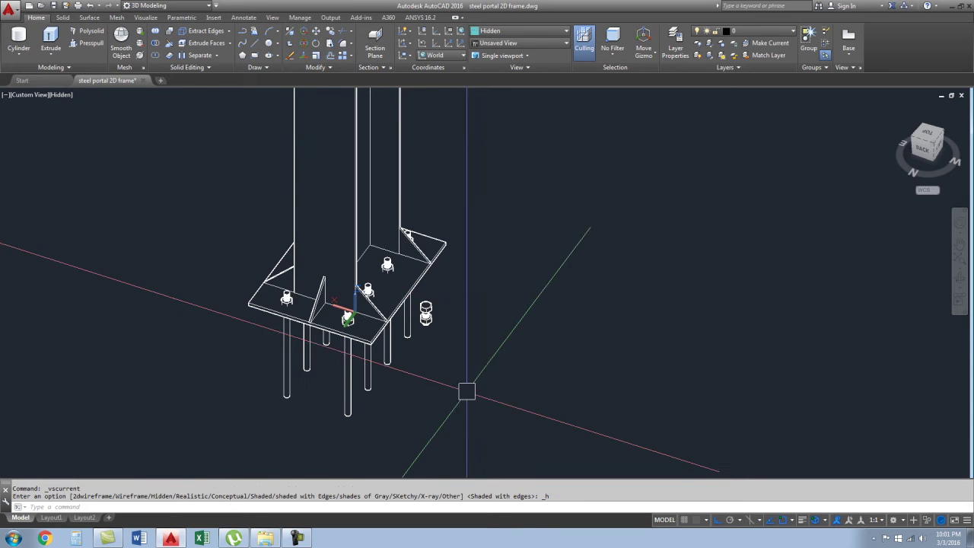
- Orbit and zoom around the base plate, starting a selection window near the left bolt
middle_click_drag(463, 390, 456, 380, "shift")
left_click_drag(457, 381, 464, 381)
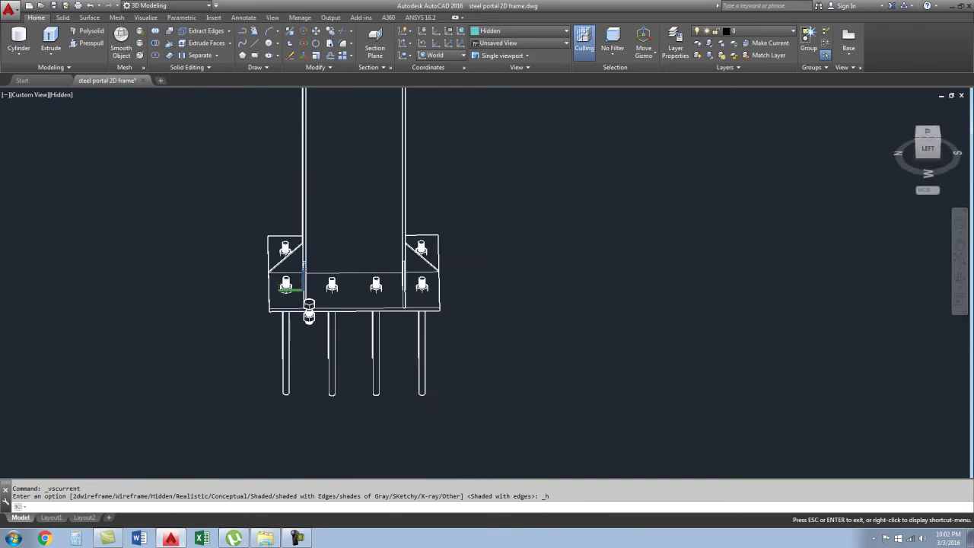
scroll(491, 374, "up", 3)
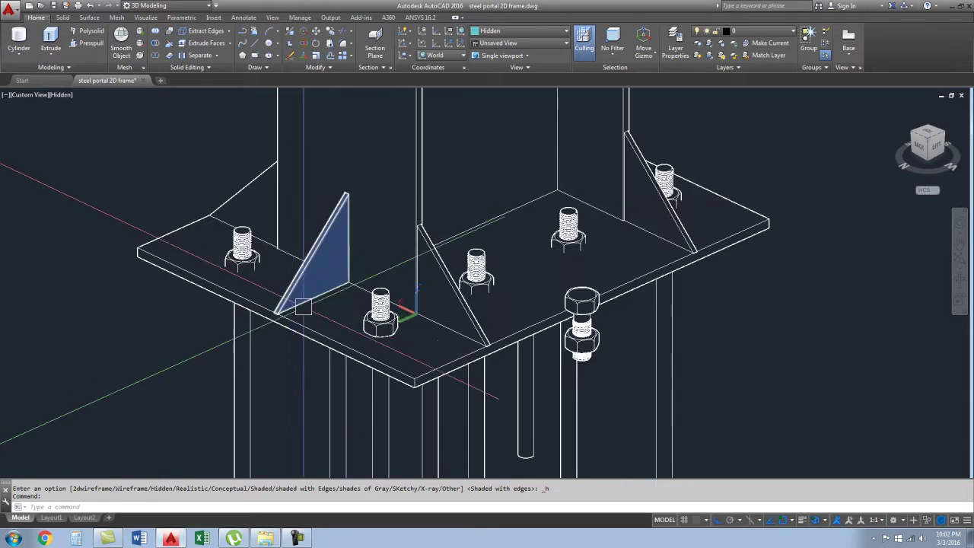
scroll(491, 373, "up", 4)
scroll(388, 415, "down", 4)
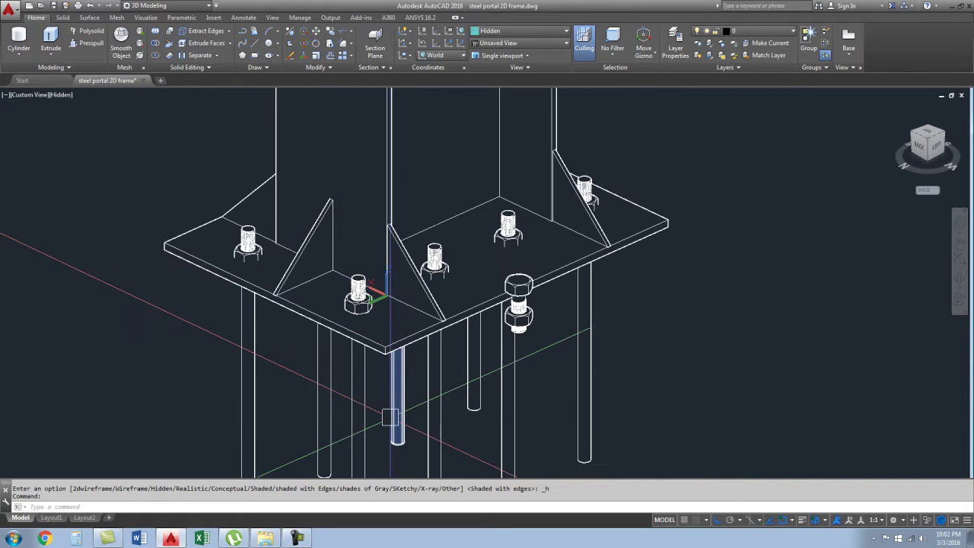
scroll(221, 263, "up", 5)
scroll(221, 262, "up", 2)
left_click(160, 108)
scroll(407, 304, "down", 1)
scroll(327, 319, "down", 3)
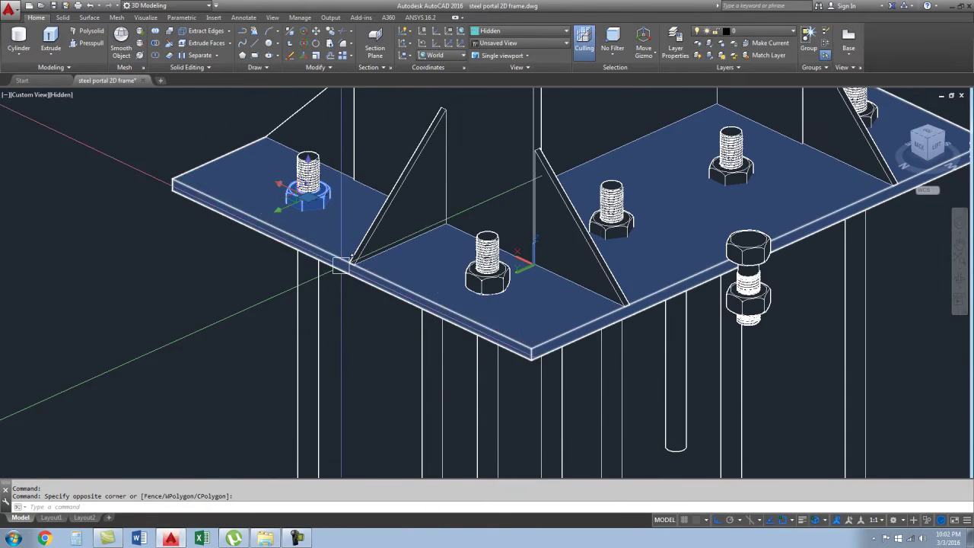
scroll(321, 158, "up", 4)
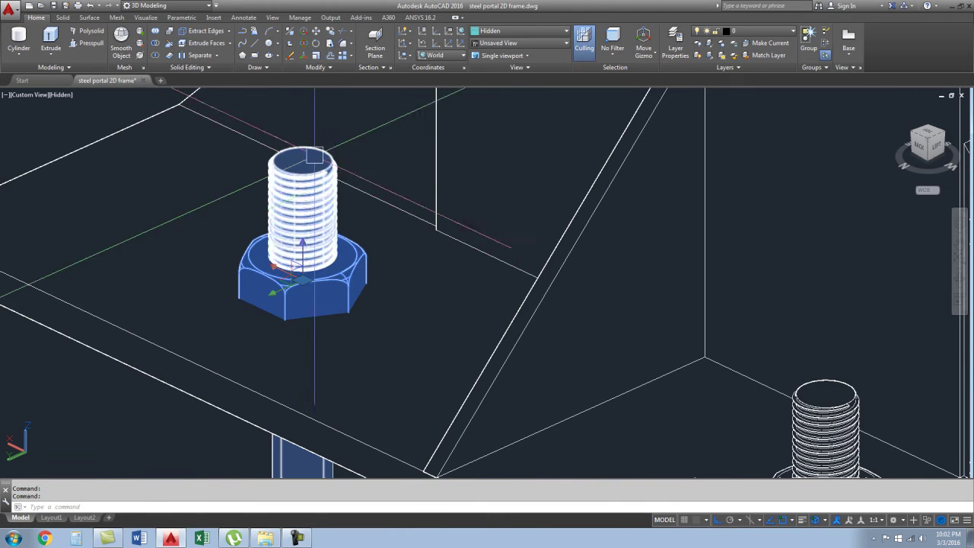
- Select two anchor rods beneath the nuts while zooming around the base plate
scroll(333, 322, "down", 4)
scroll(343, 354, "down", 4)
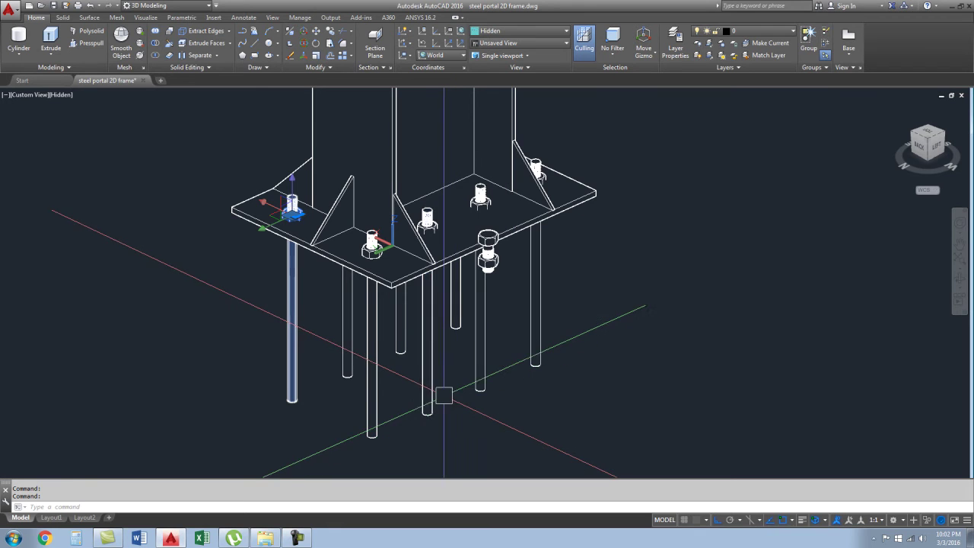
left_click(533, 359)
left_click(473, 373)
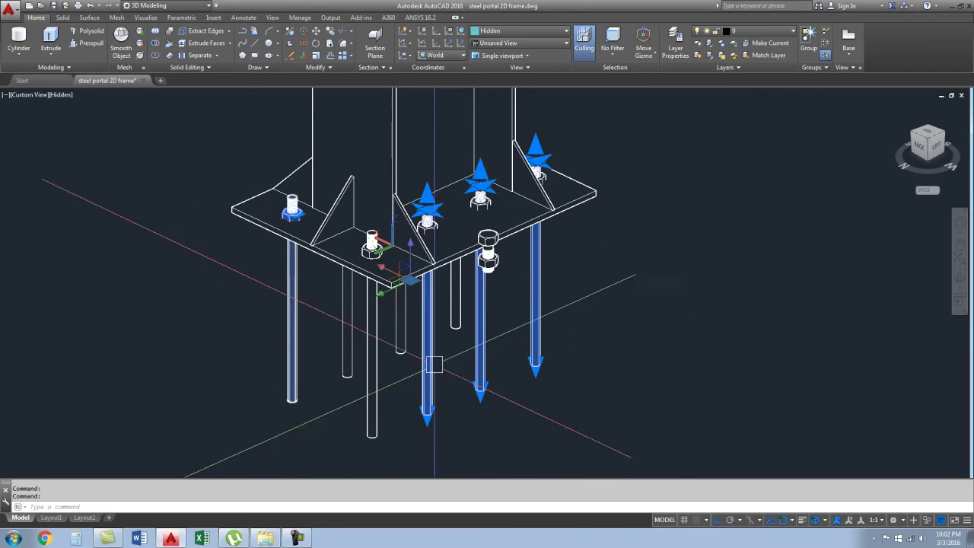
scroll(434, 365, "up", 3)
scroll(449, 183, "up", 3)
scroll(449, 176, "up", 2)
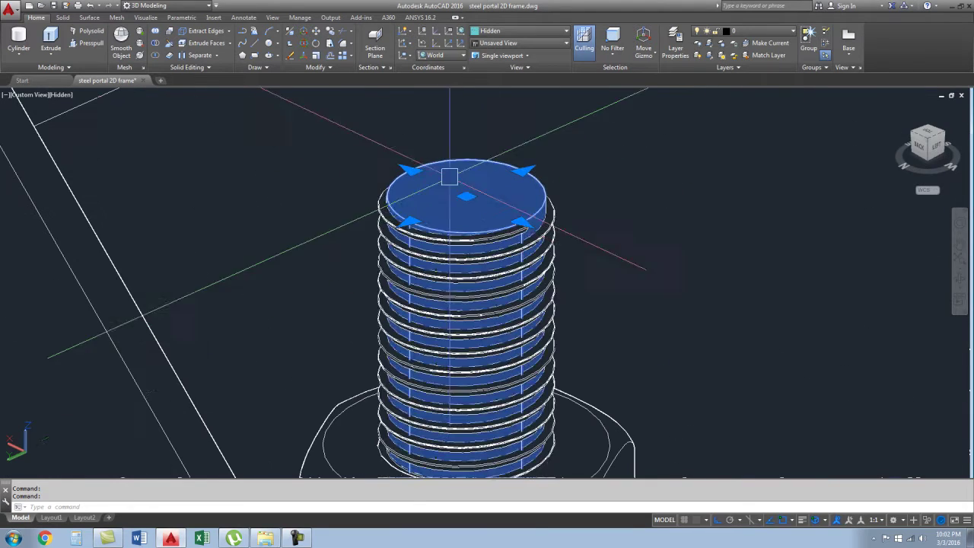
scroll(450, 183, "down", 3)
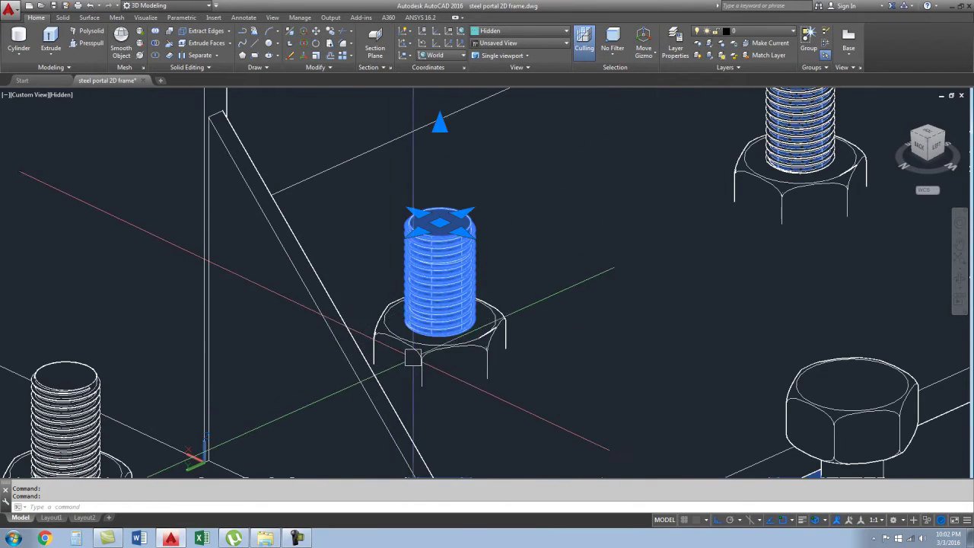
scroll(457, 381, "down", 3)
scroll(506, 405, "down", 2)
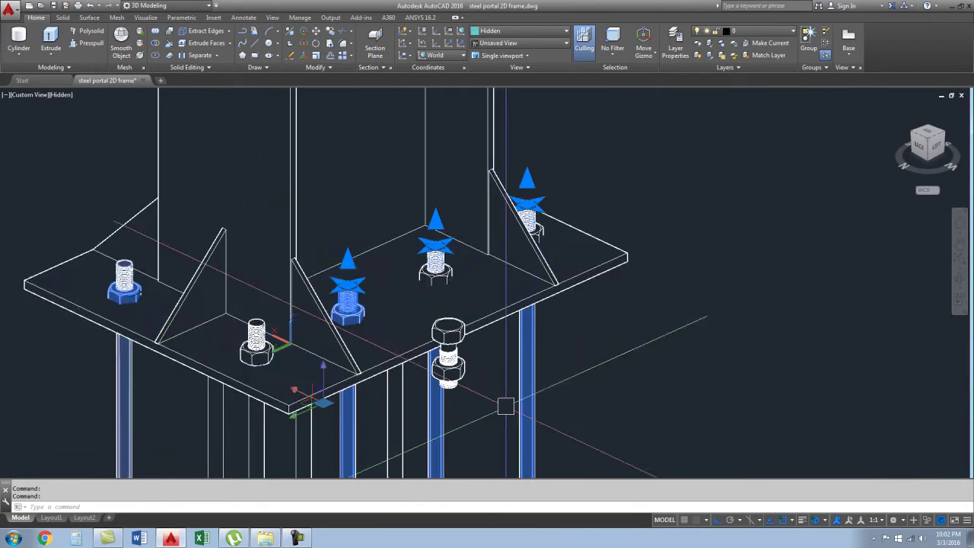
scroll(444, 293, "up", 3)
scroll(407, 271, "up", 3)
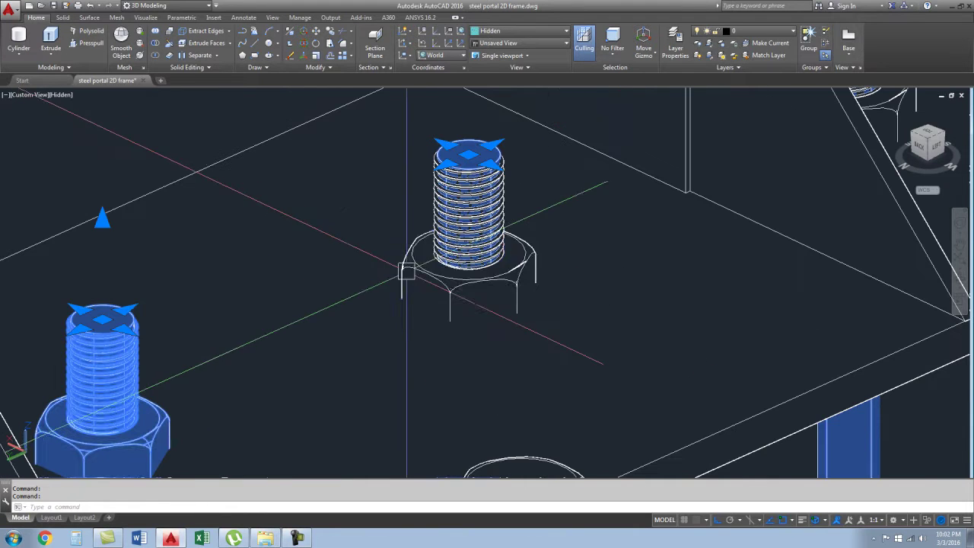
scroll(361, 278, "down", 4)
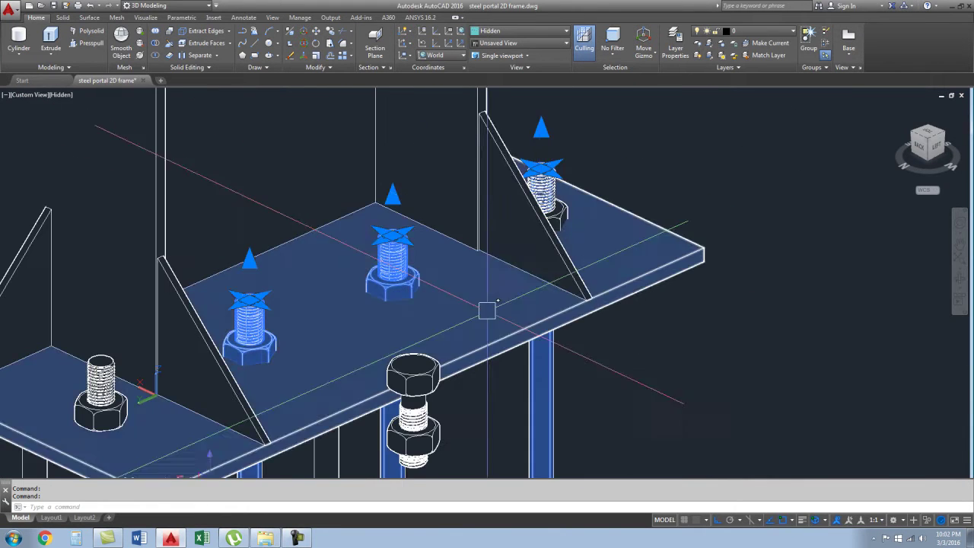
scroll(561, 213, "up", 2)
scroll(561, 209, "up", 3)
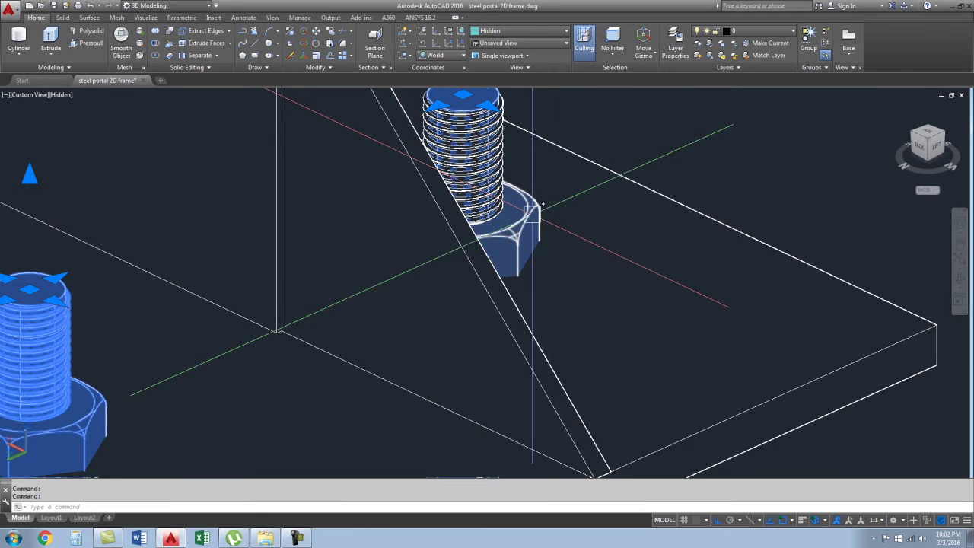
scroll(576, 226, "down", 3)
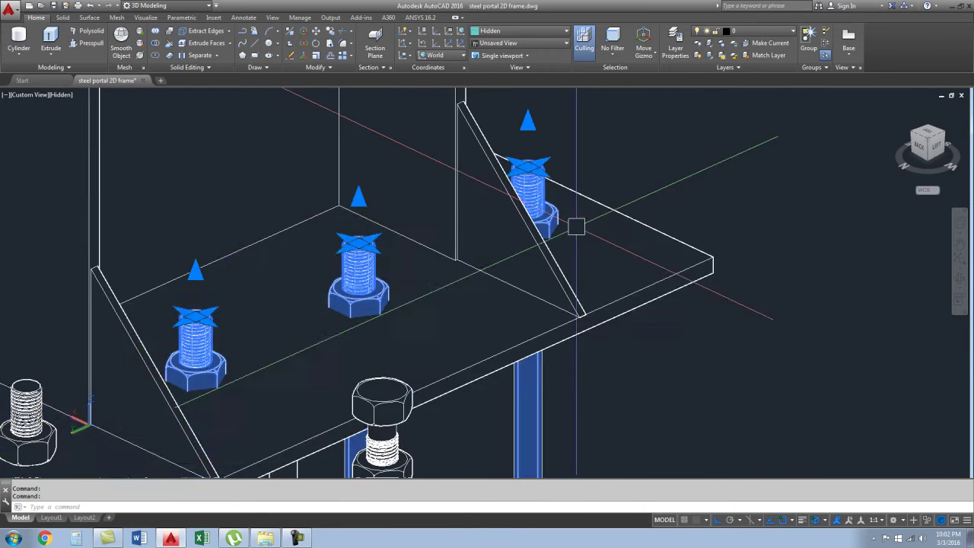
- From another angle, add the bolts' threaded shanks and a hex nut to the selection
middle_click_drag(594, 289, 247, 278, "shift")
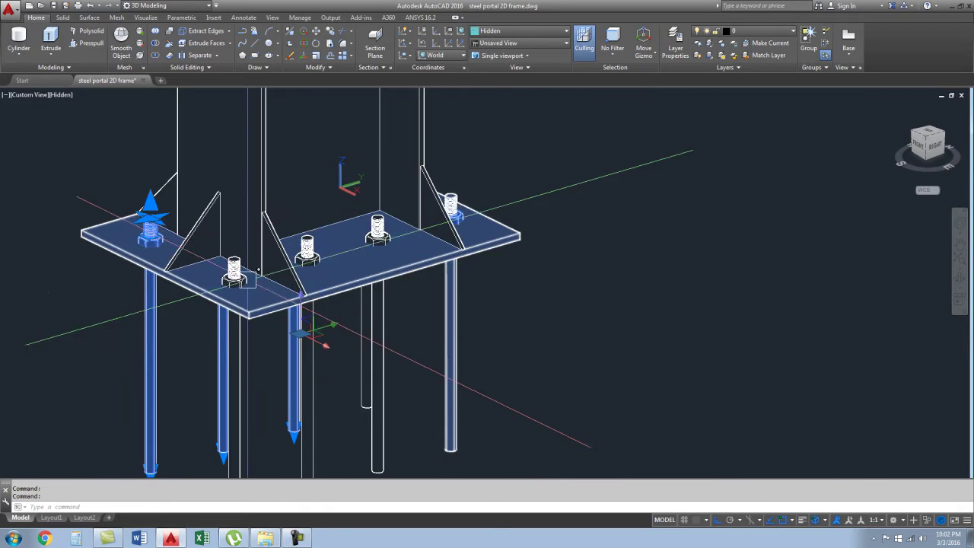
scroll(247, 278, "up", 4)
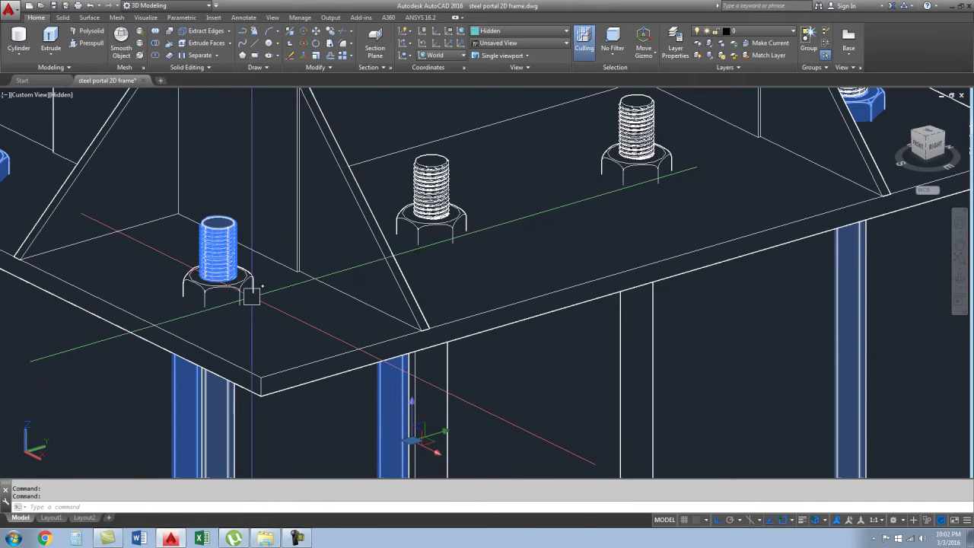
scroll(216, 223, "up", 3)
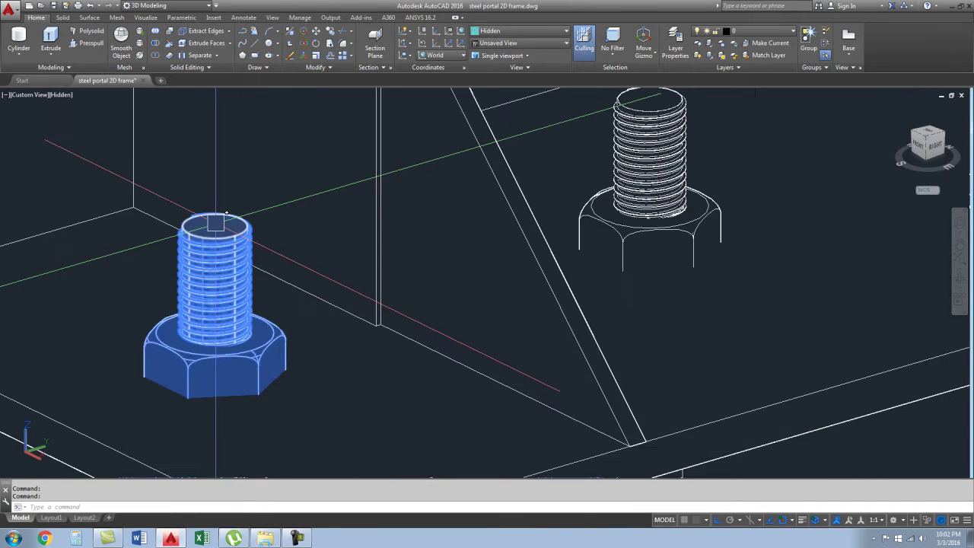
scroll(304, 337, "down", 5)
scroll(316, 337, "up", 2)
scroll(283, 398, "up", 3)
scroll(286, 192, "up", 3)
left_click(295, 186)
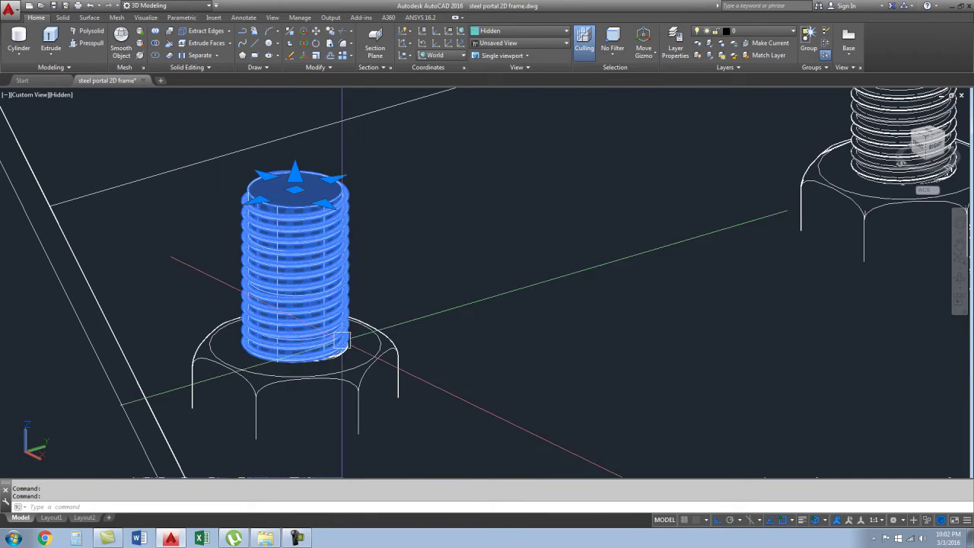
scroll(373, 371, "down", 3)
scroll(350, 289, "down", 3)
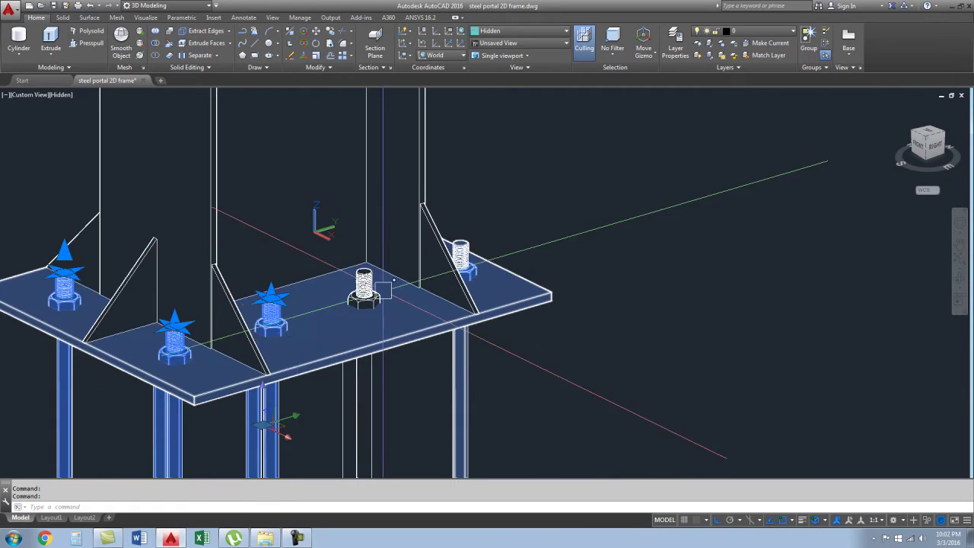
scroll(345, 250, "up", 2)
scroll(350, 248, "up", 3)
left_click(346, 246)
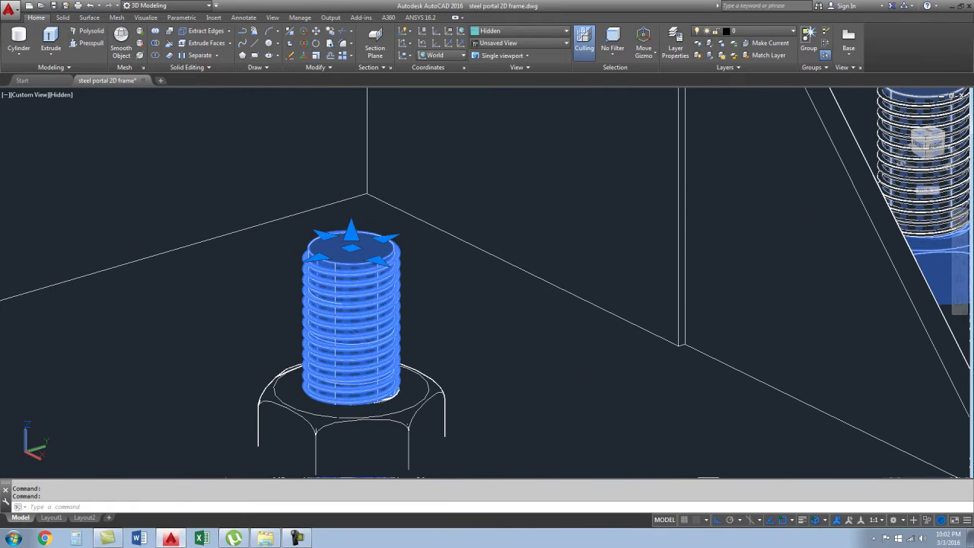
left_click(435, 395)
scroll(435, 396, "down", 4)
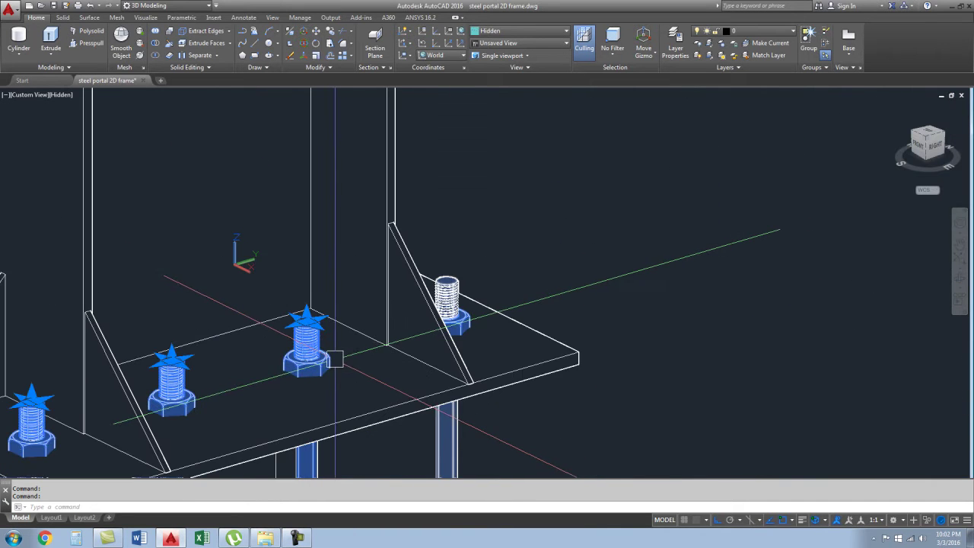
scroll(474, 280, "up", 2)
scroll(426, 290, "up", 3)
scroll(457, 312, "down", 2)
scroll(479, 322, "down", 3)
scroll(478, 322, "up", 1)
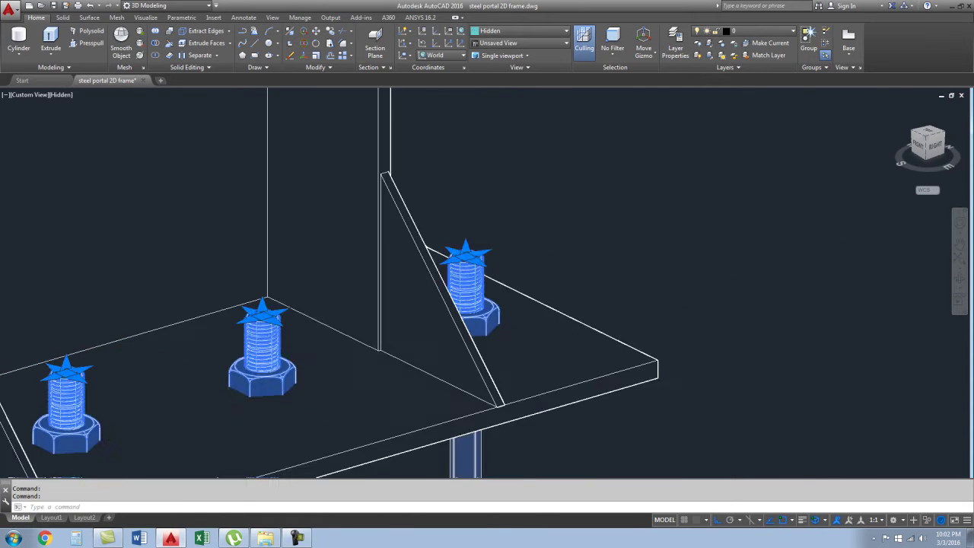
scroll(576, 328, "down", 4)
- Move the 22 selected bolts and nuts vertically along Z from a picked base point
key("Return")
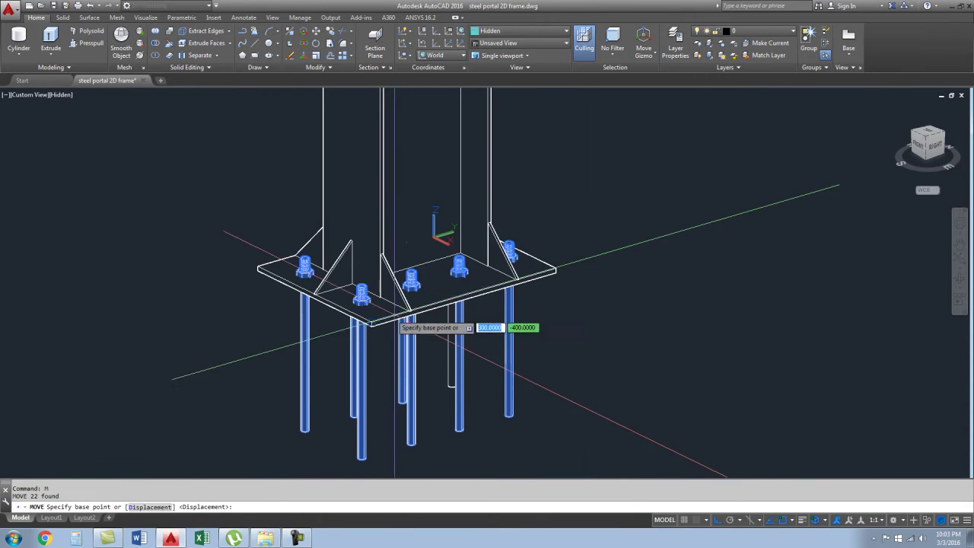
scroll(446, 348, "up", 3)
left_click(436, 365)
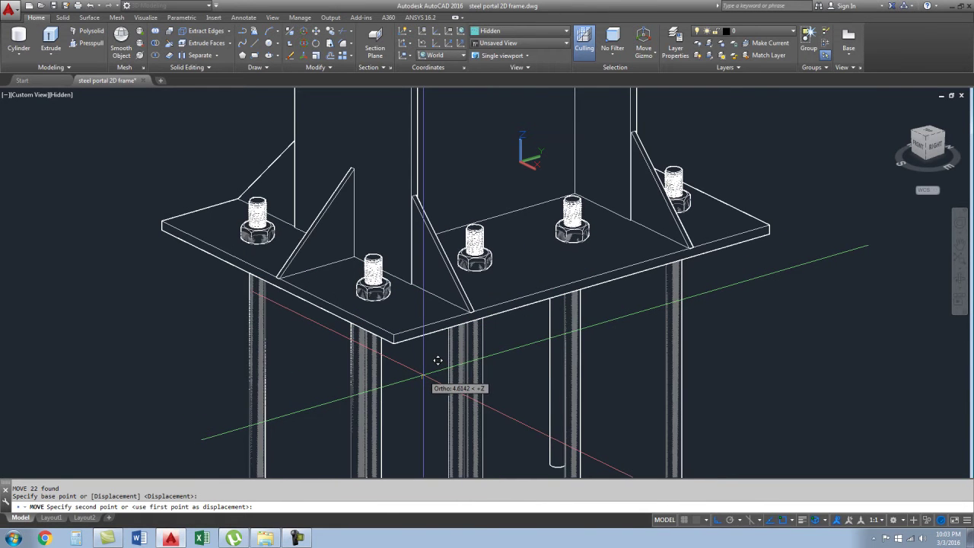
scroll(441, 350, "down", 3)
scroll(437, 359, "down", 2)
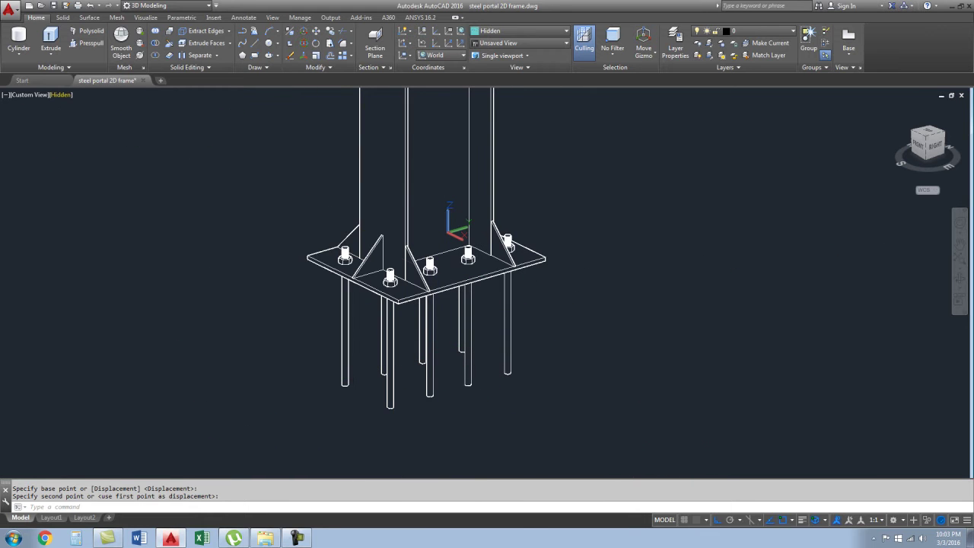
- Switch to the Conceptual visual style and orbit to view the column base from the left
left_click(61, 95)
left_click(95, 132)
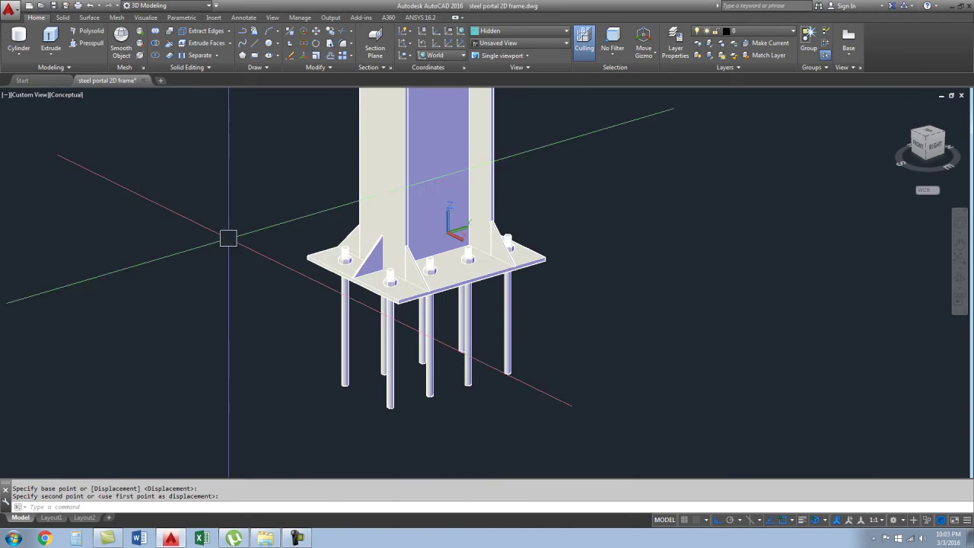
mouse_move(365, 337)
middle_mouse_down("shift")
mouse_move(304, 218)
mouse_move(348, 307)
mouse_move(555, 328)
middle_mouse_up("shift")
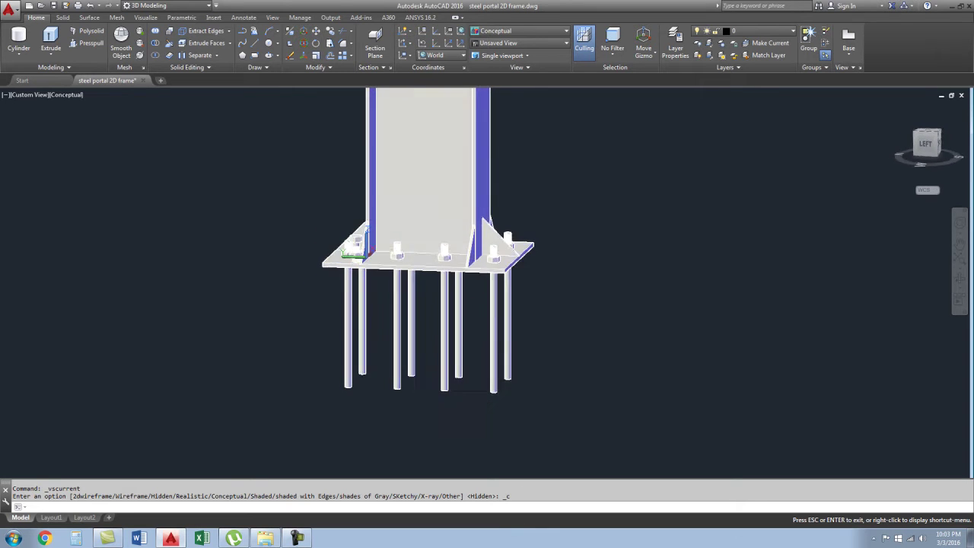
scroll(555, 328, "up", 2)
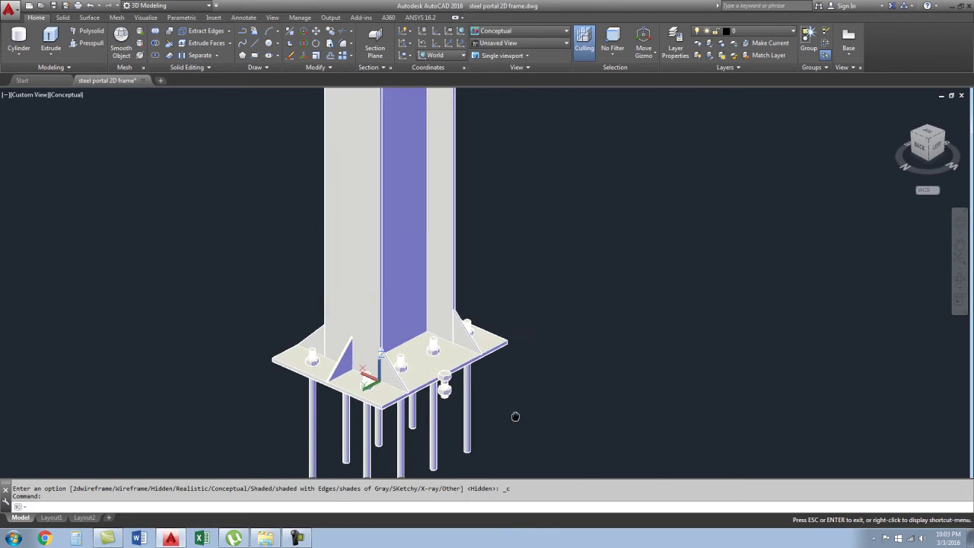
scroll(513, 418, "down", 5)
middle_click_drag(561, 413, 495, 342, "shift")
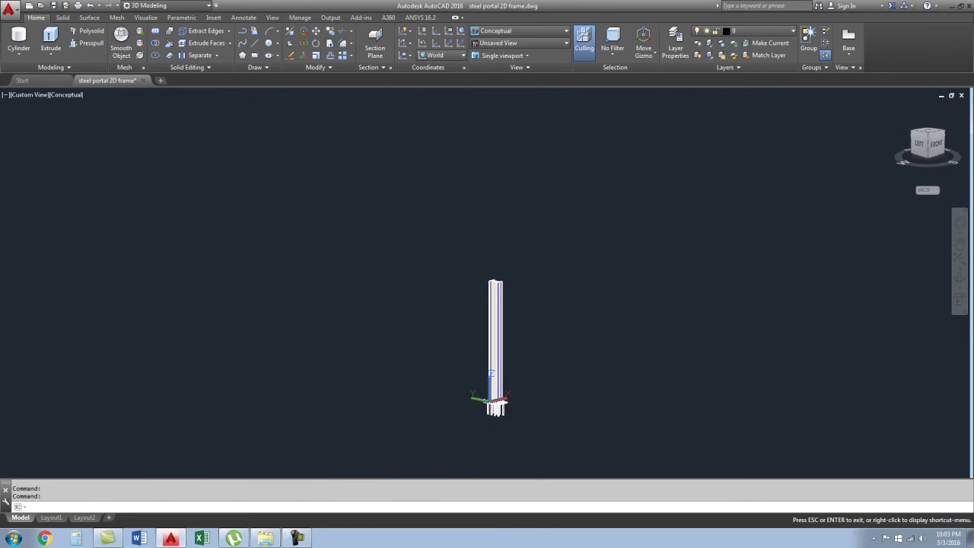
key("Escape")
scroll(482, 398, "up", 5)
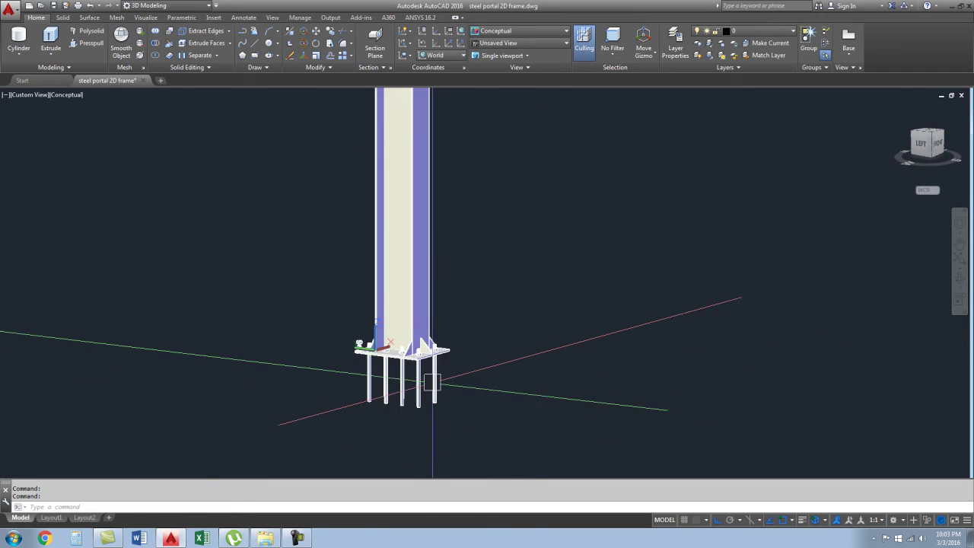
scroll(411, 365, "down", 5)
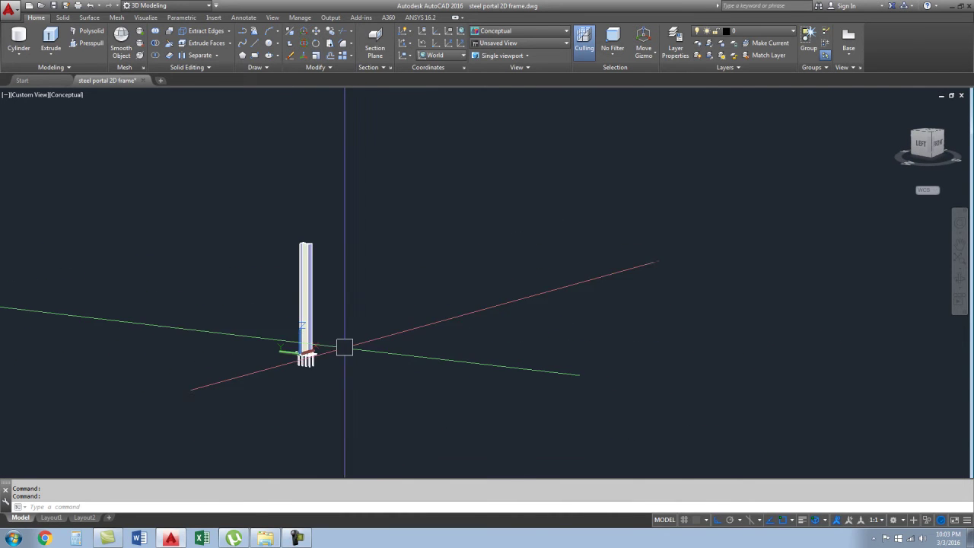
- Copy the whole column with its bolted base 12000 units away, then view it from LEFT
left_click(246, 207)
left_click(365, 412)
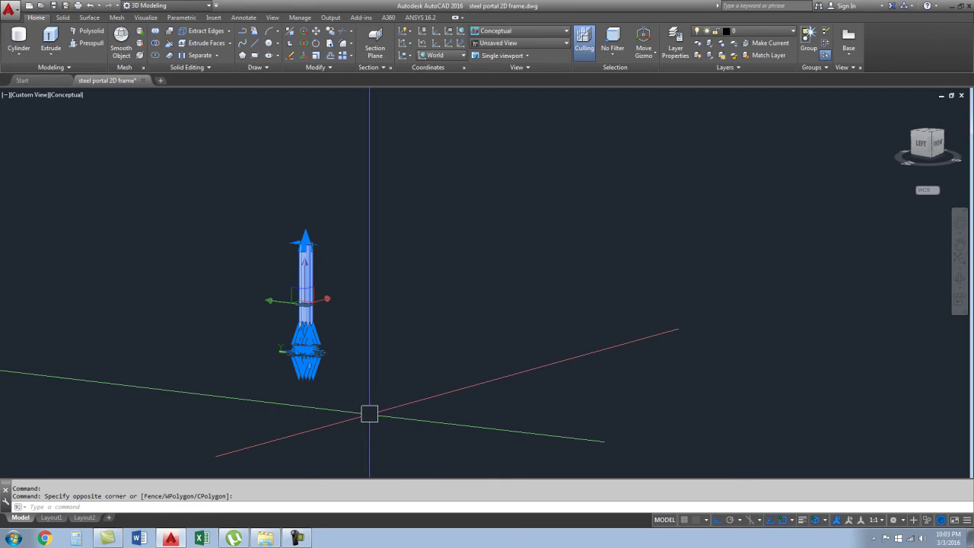
type("co")
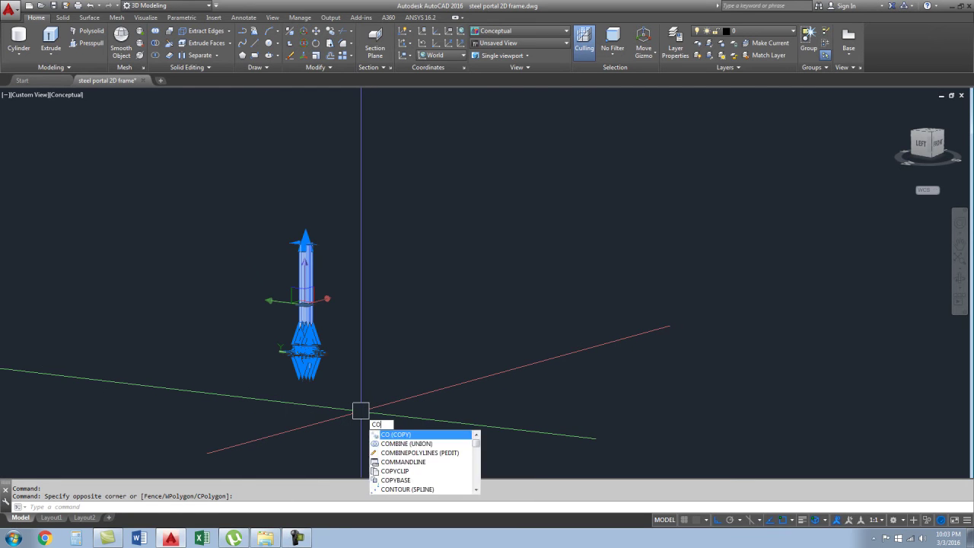
key("Return")
scroll(351, 392, "down", 2)
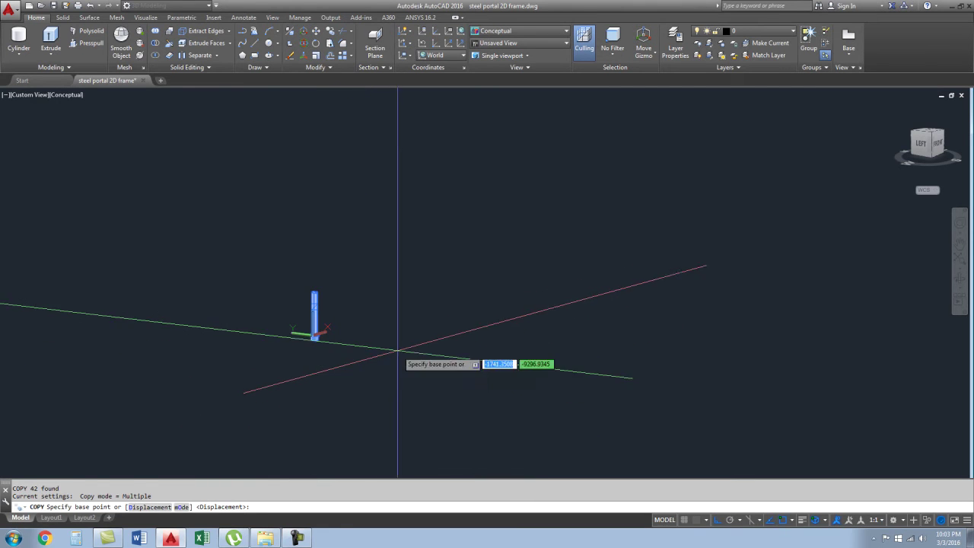
middle_click_drag(396, 352, 336, 352, "shift")
left_click(336, 351)
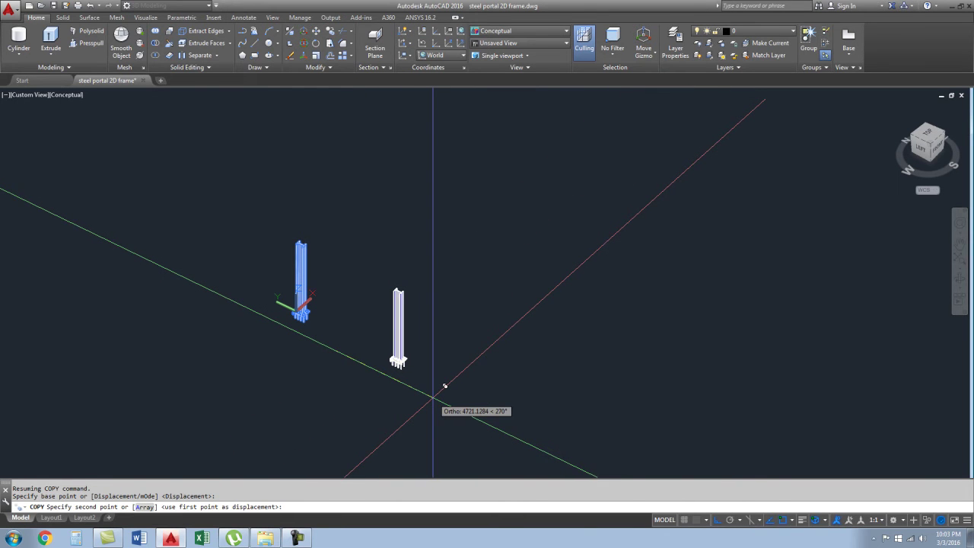
type("12000")
key("Return")
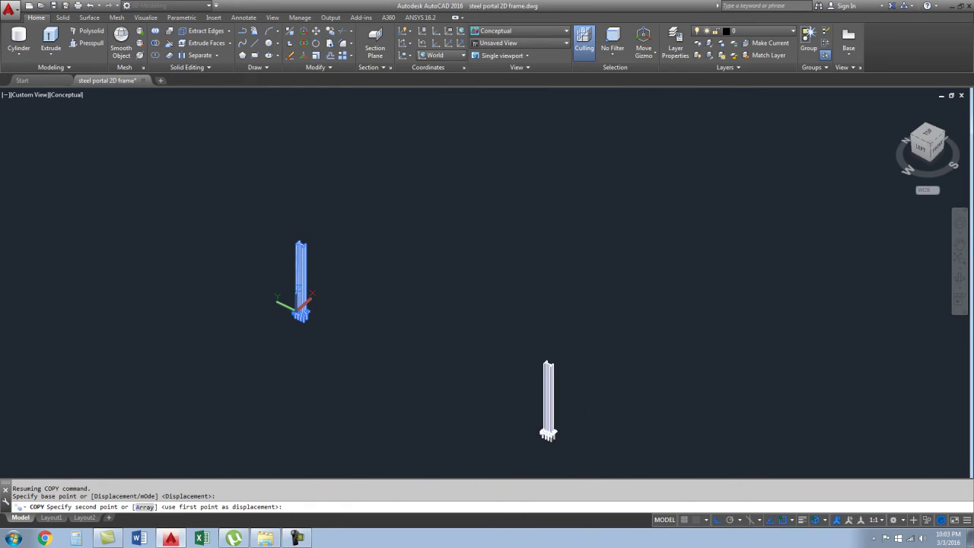
key("Escape")
middle_click_drag(405, 404, 350, 404, "shift")
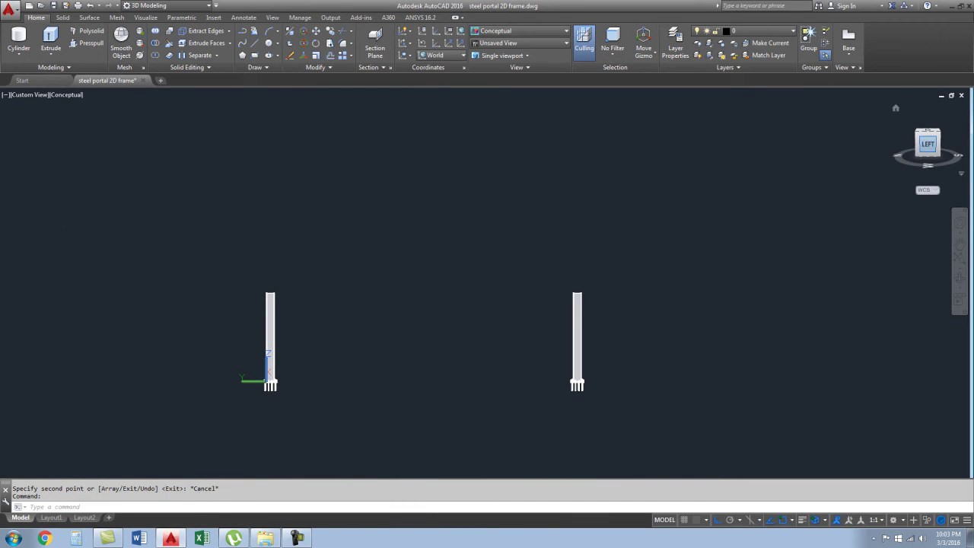
left_click(928, 144)
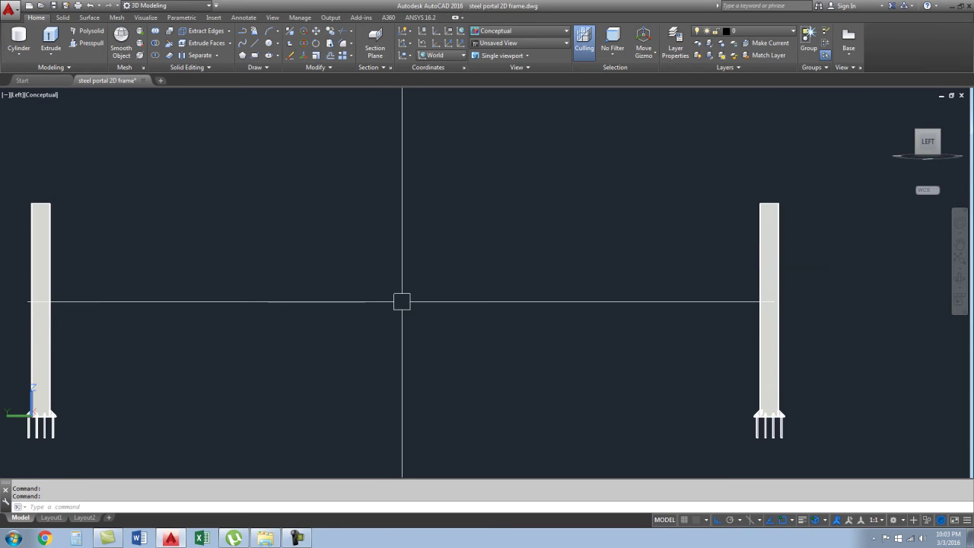
- Switch to 2D Wireframe and begin a line from the left column top
left_click(42, 94)
left_click(83, 120)
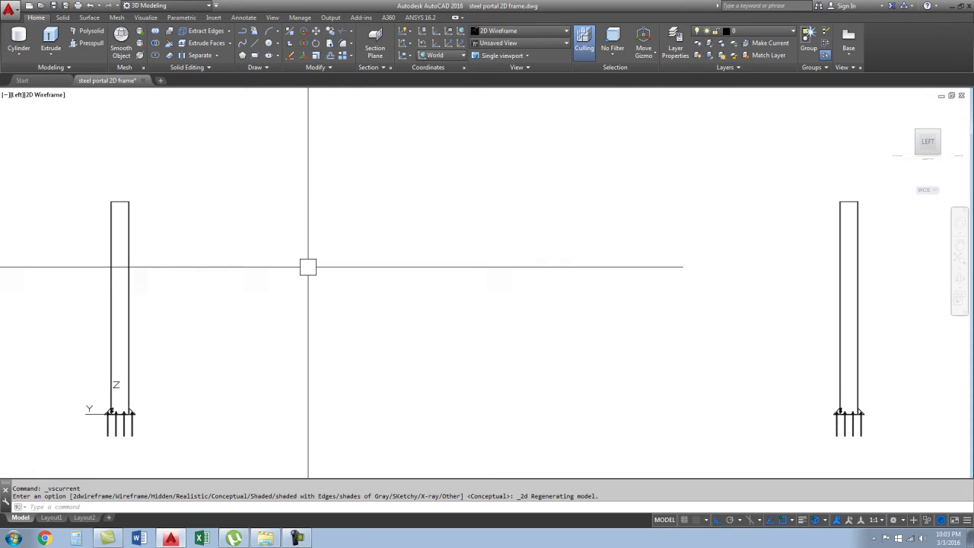
type("l")
key("Return")
scroll(152, 209, "up", 3)
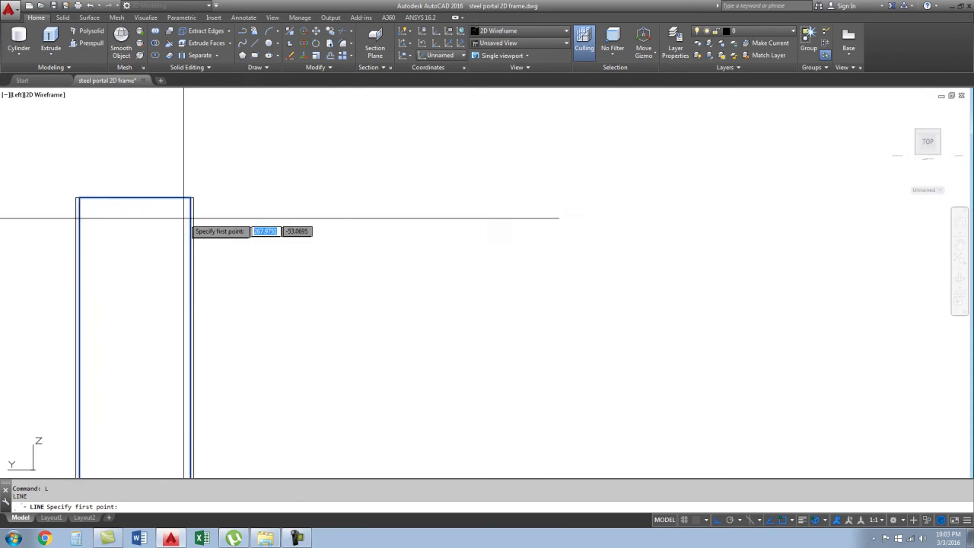
left_click(162, 165)
scroll(114, 198, "down", 3)
scroll(149, 236, "down", 3)
scroll(818, 226, "up", 3)
scroll(746, 250, "up", 2)
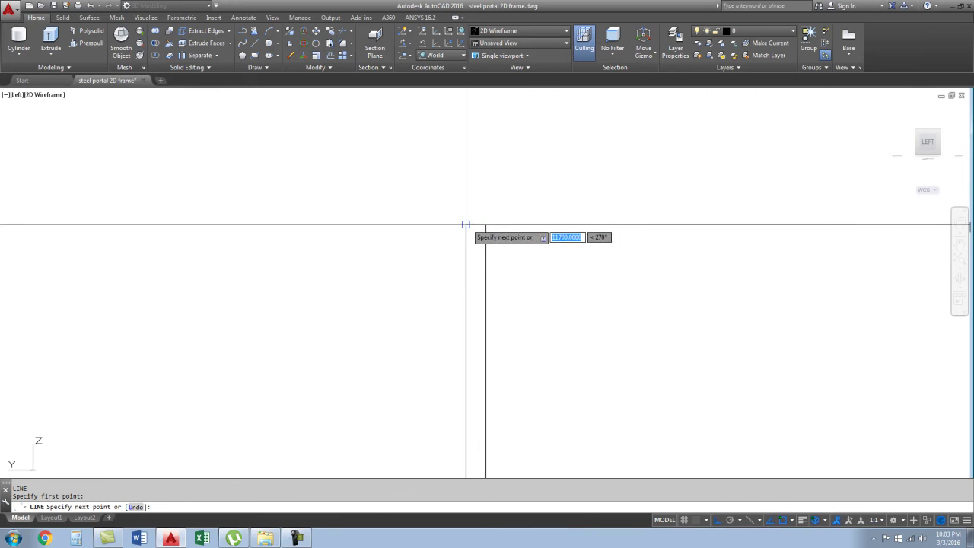
key("Escape")
scroll(565, 200, "down", 5)
- Draw the line along the beam top joining both columns and erase the stray short line
key("Return")
left_click(420, 224)
key("Escape")
key("Return")
left_click(424, 227)
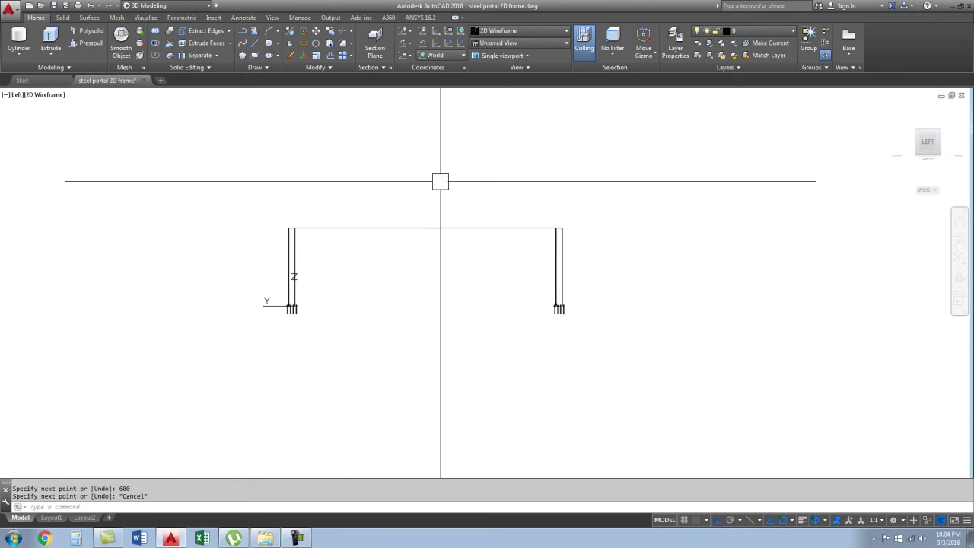
scroll(431, 208, "up", 4)
left_click(404, 210)
left_click(481, 283)
key("Delete")
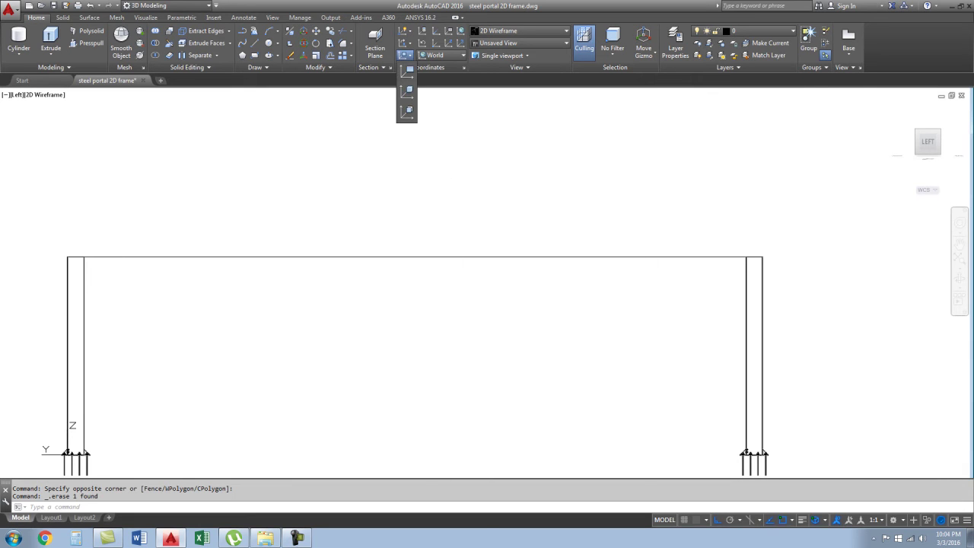
- Set the UCS to View and draw the 600 vertical line at the beam midpoint
left_click(407, 70)
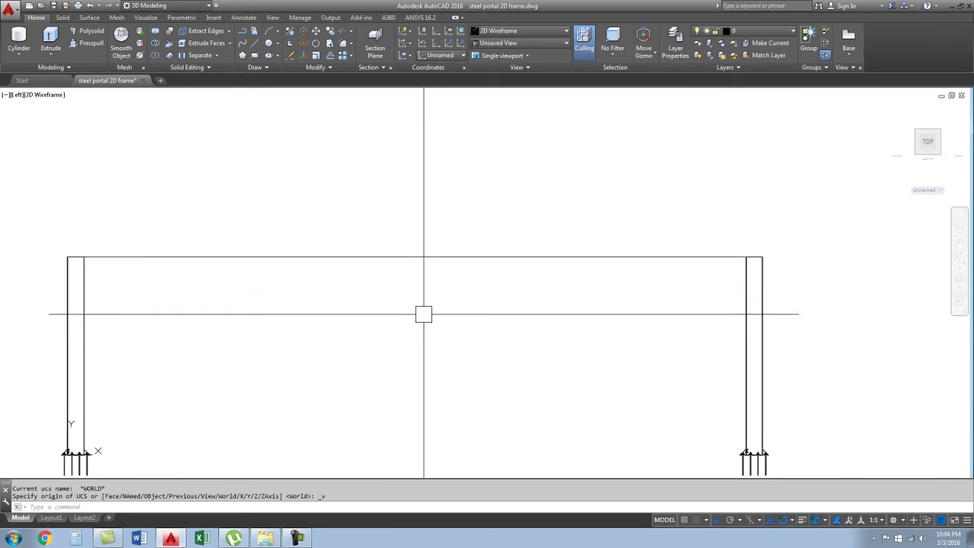
type("l")
key("Return")
left_click(414, 257)
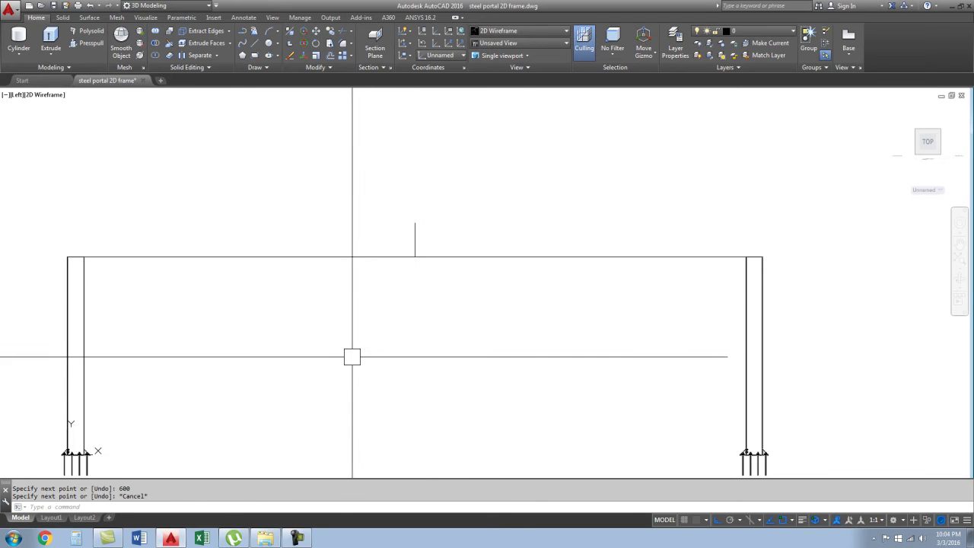
type("l")
key("Return")
scroll(81, 282, "up", 3)
scroll(117, 207, "up", 5)
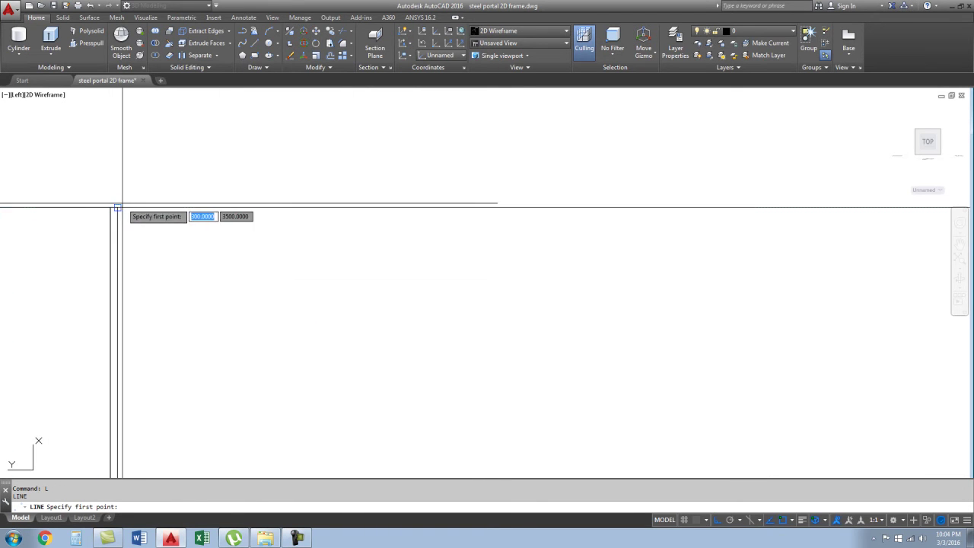
key("Escape")
- Draw the left rafter line from the left column top up to the apex
middle_click_drag(117, 226, 187, 276)
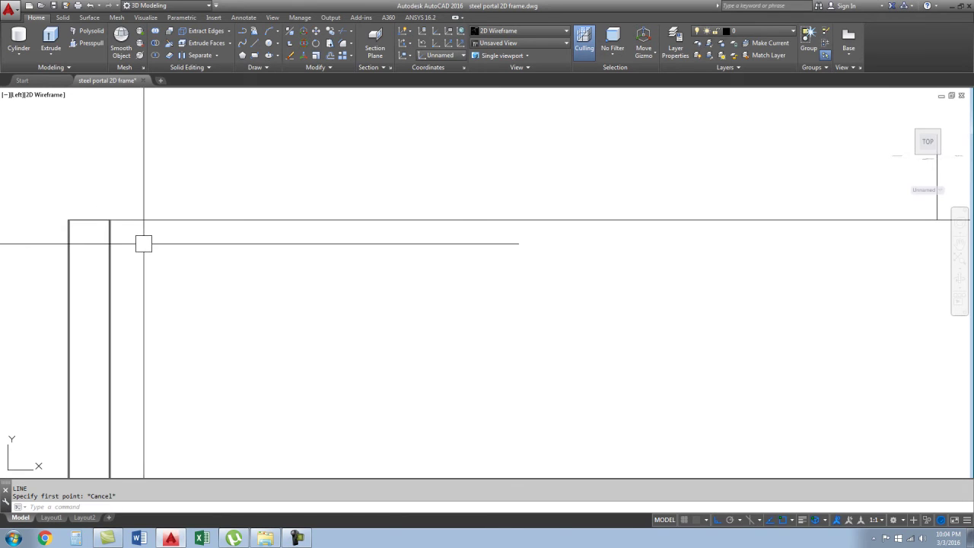
key("Return")
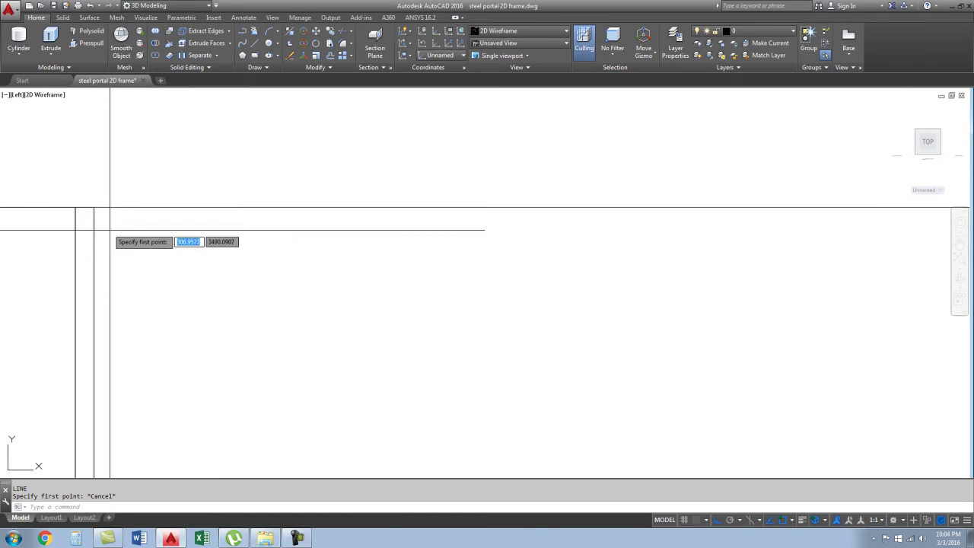
left_click(94, 207)
scroll(67, 263, "up", 2)
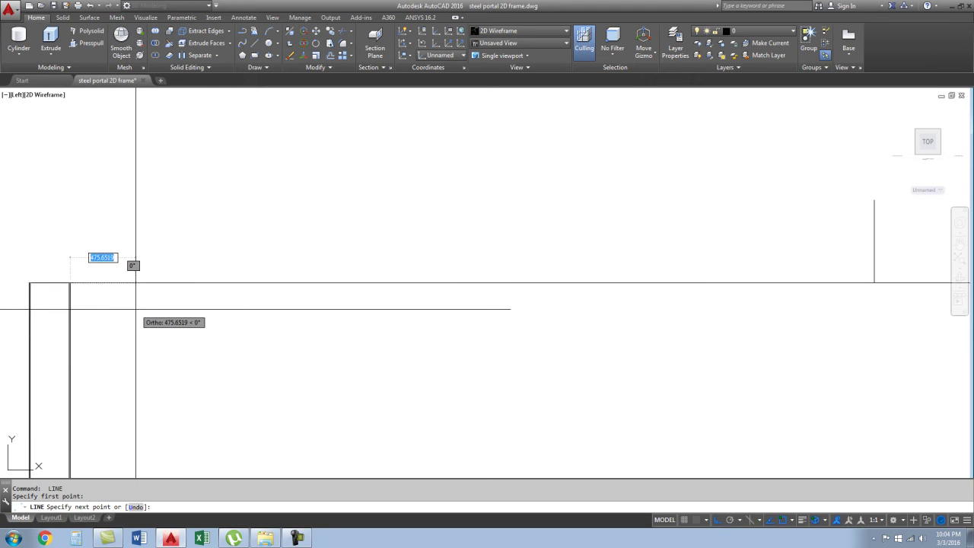
scroll(229, 284, "down", 4)
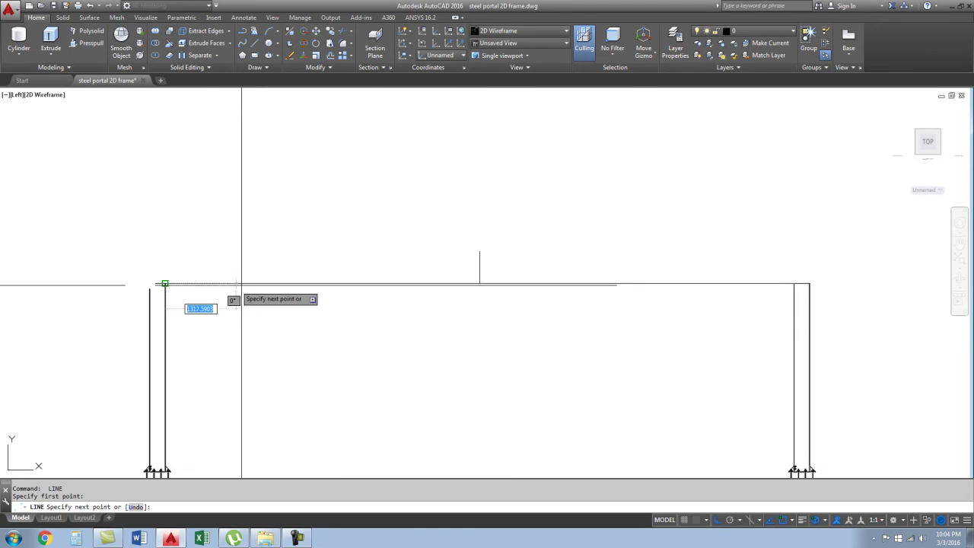
left_click(480, 251)
left_click(480, 284)
key("Escape")
- Draw the right rafter line from the apex down to the right column top
key("Return")
left_click(479, 251)
middle_click_drag(811, 272, 447, 343)
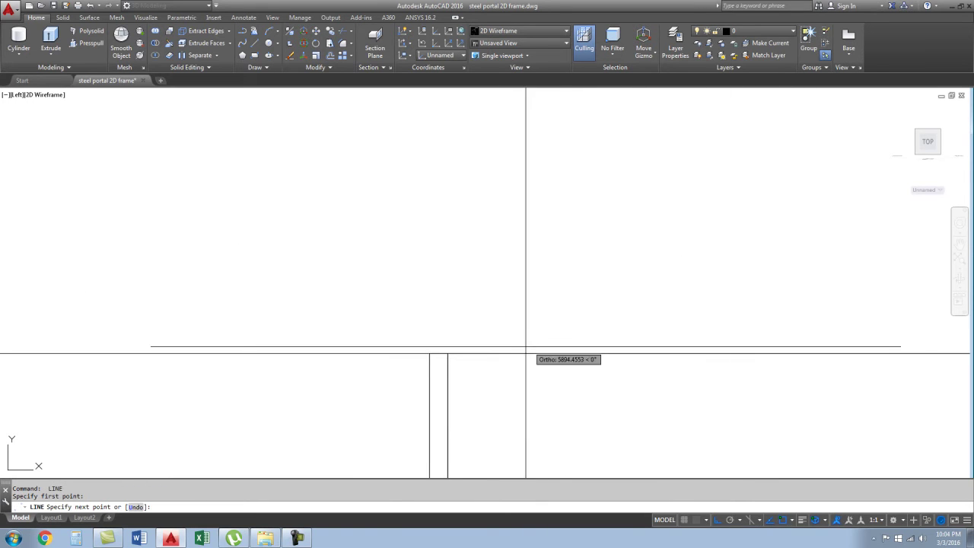
left_click(430, 353)
key("Escape")
scroll(561, 211, "down", 3)
scroll(482, 283, "down", 2)
scroll(426, 289, "up", 2)
middle_click_drag(427, 289, 484, 300)
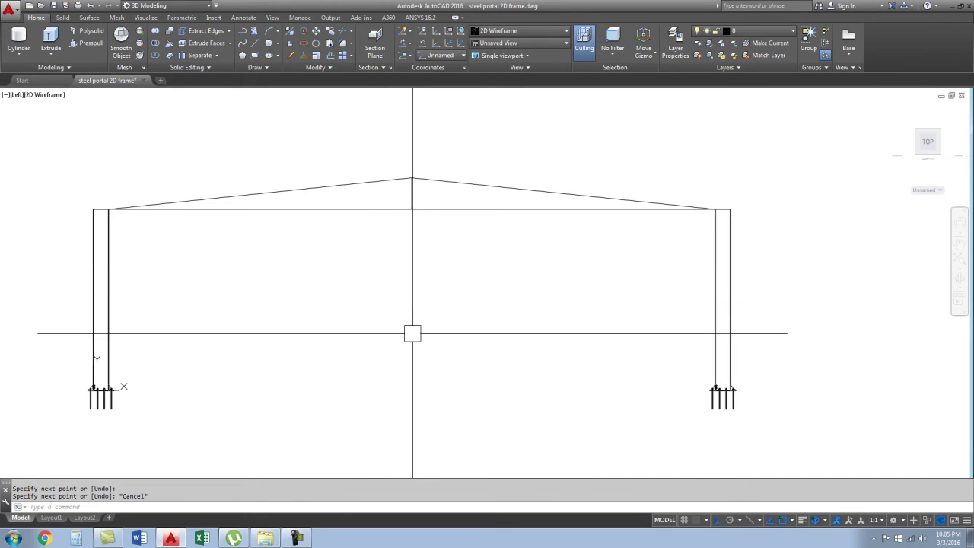
- Grip-stretch the sloped rafter line's end onto the column-top junction
mouse_move(414, 349)
middle_mouse_down()
mouse_move(361, 355)
mouse_move(541, 313)
mouse_move(537, 294)
mouse_move(571, 264)
mouse_move(556, 294)
middle_mouse_up()
left_click(556, 295)
scroll(556, 294, "down", 3)
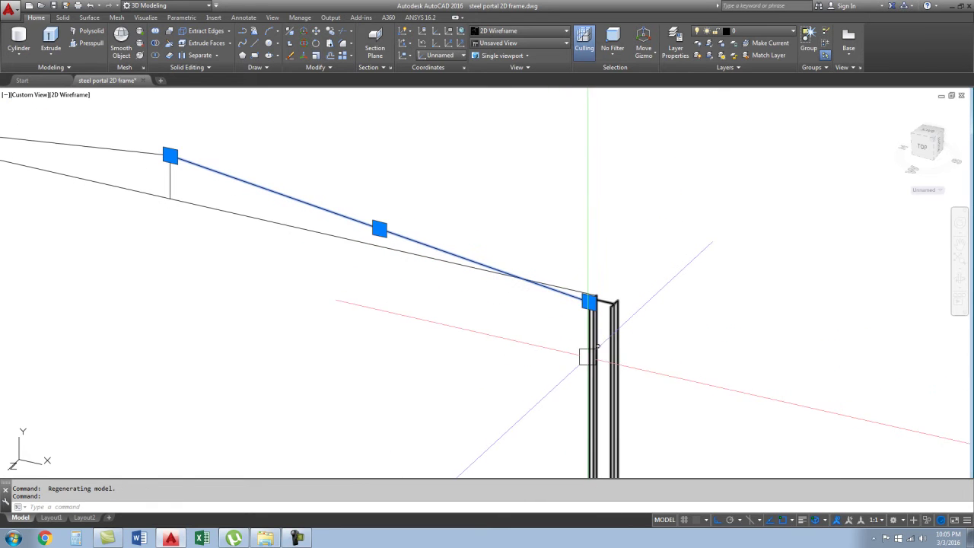
scroll(582, 294, "up", 3)
left_click(599, 328)
scroll(601, 327, "up", 3)
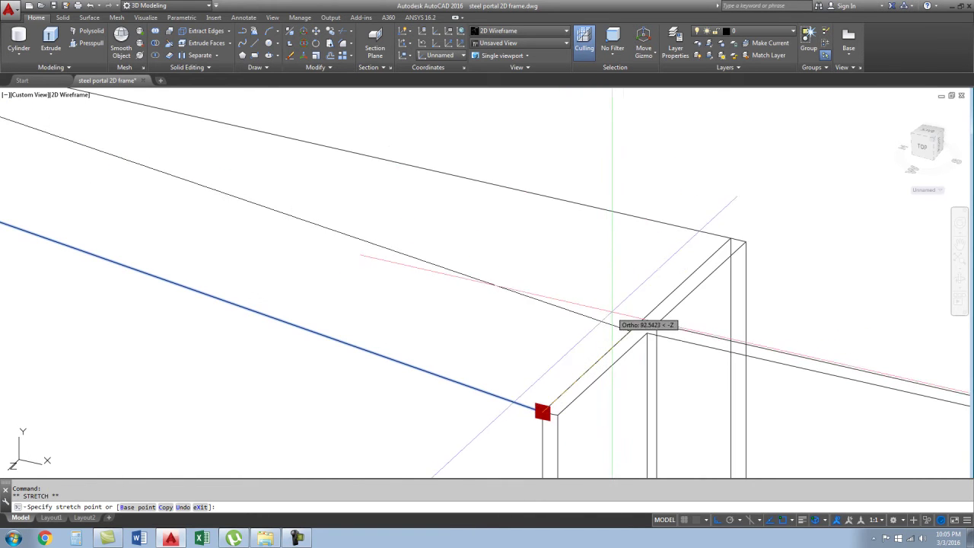
left_click(636, 326)
key("Escape")
- Reselect the rafter line and reposition its end point on the column junction
scroll(701, 261, "down", 2)
left_click(688, 259)
left_click(700, 261)
left_click(700, 261)
scroll(679, 300, "down", 1)
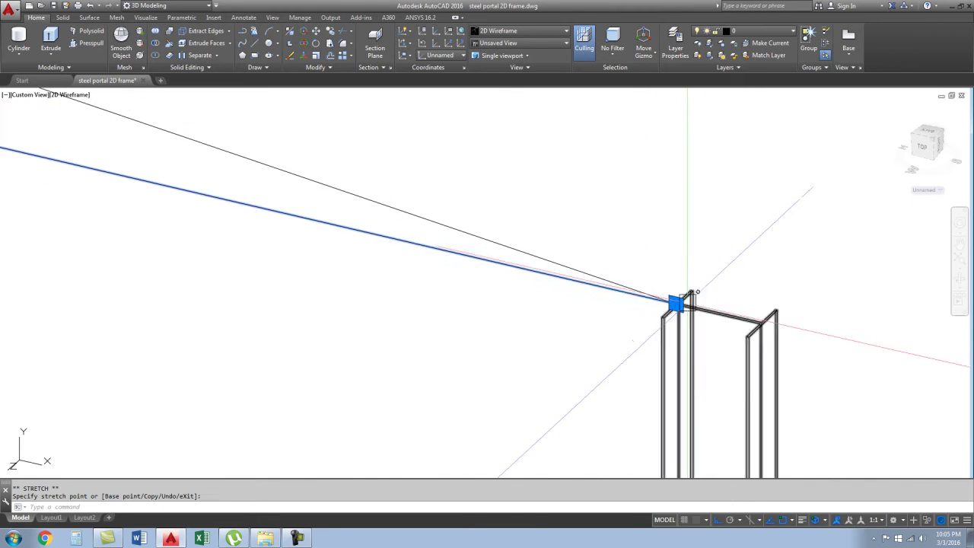
scroll(664, 327, "down", 4)
scroll(344, 258, "up", 3)
scroll(314, 244, "up", 2)
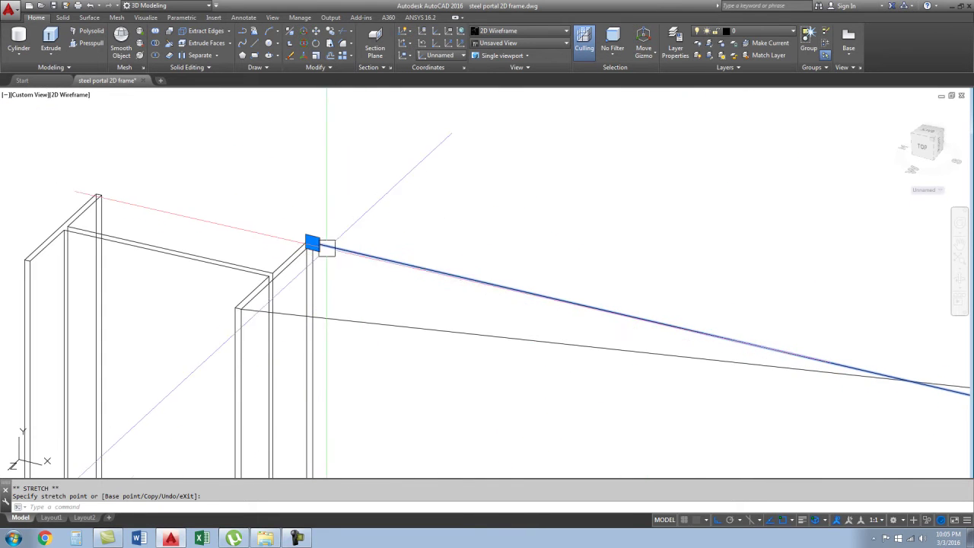
- Snap both remaining rafter ends onto the left column-top corner with endpoint snap
left_click(313, 243)
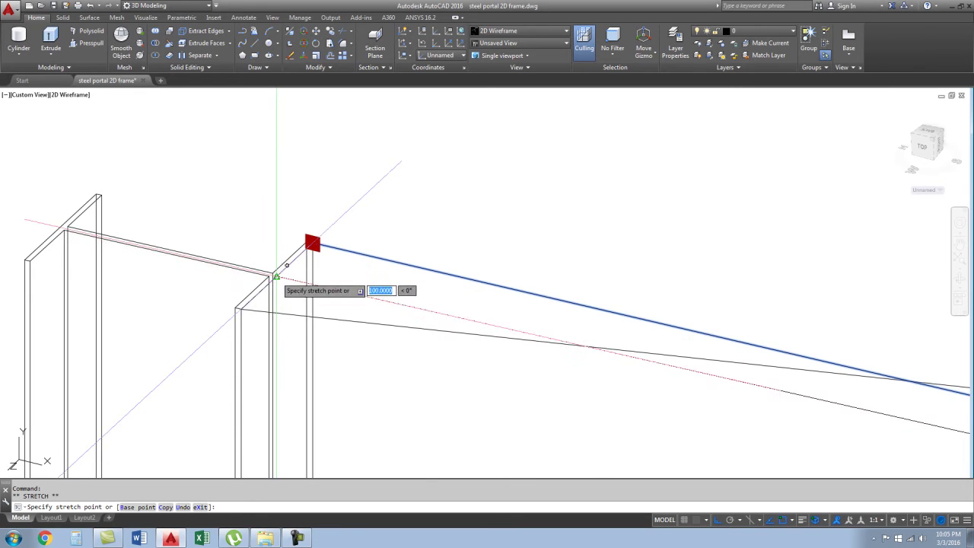
left_click(277, 277)
left_click(241, 308)
left_click(276, 276)
key("Escape")
scroll(278, 216, "down", 5)
scroll(278, 216, "down", 2)
scroll(502, 248, "up", 7)
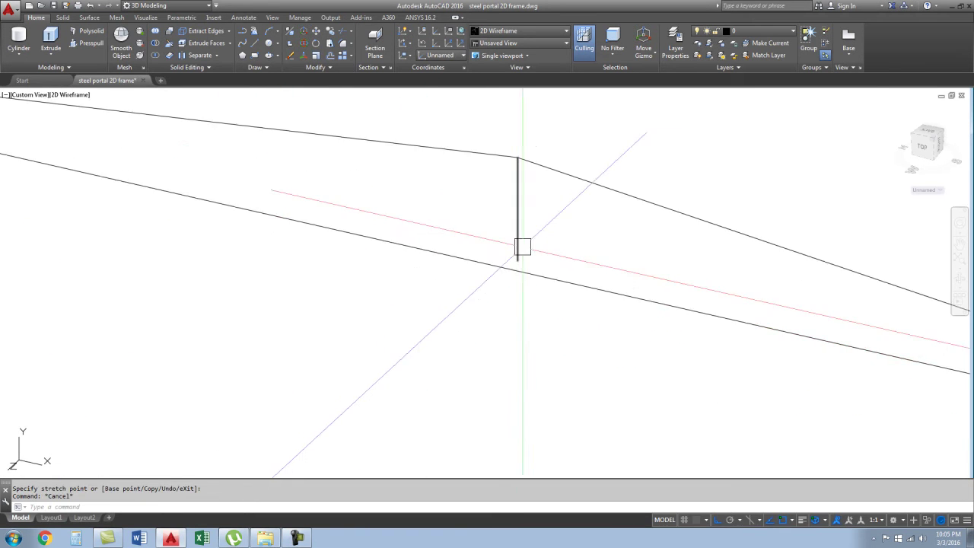
middle_click_drag(577, 290, 685, 297, "shift")
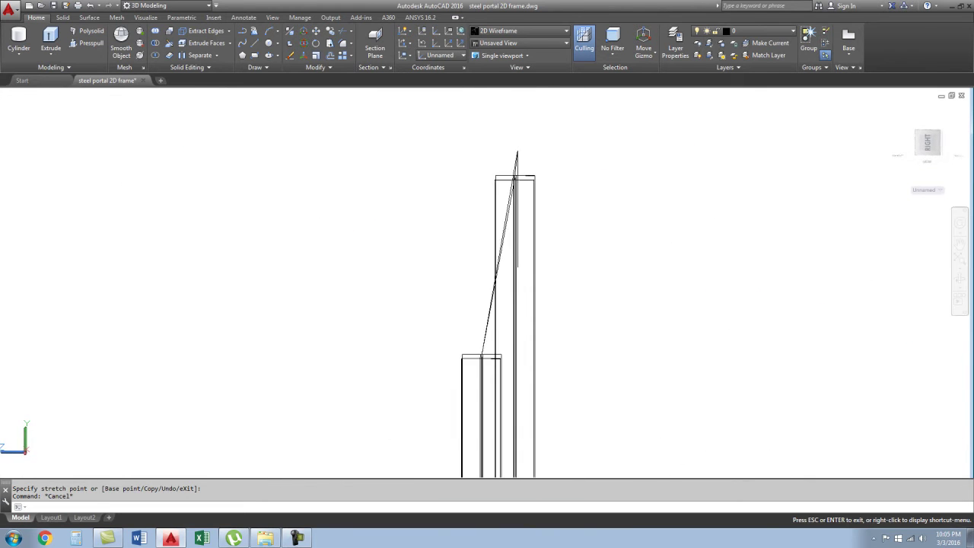
mouse_move(621, 329)
middle_mouse_down("shift")
mouse_move(511, 268)
mouse_move(521, 305)
middle_mouse_up("shift")
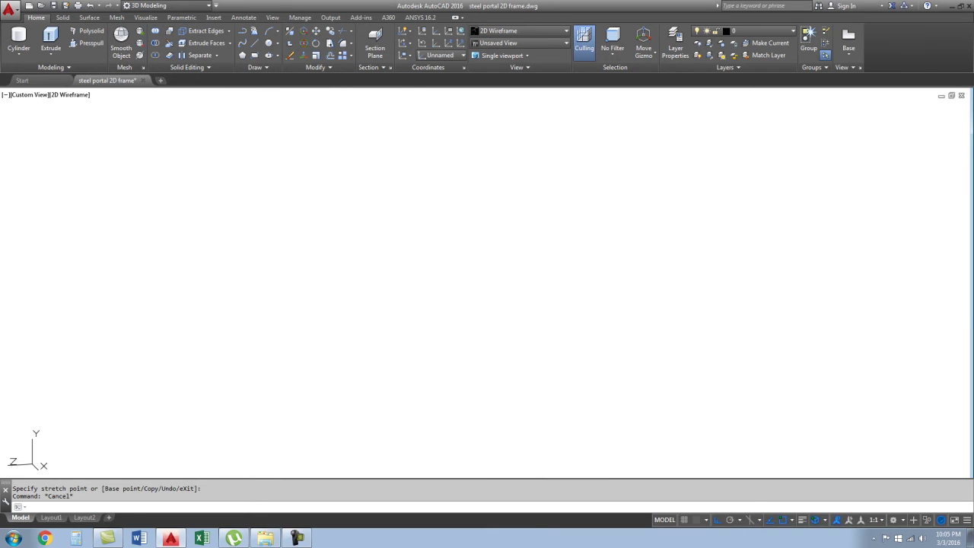
- Adjust the diagonal line by its top grip after abandoning a trial move
type("m")
key("Return")
left_click(517, 269)
key("Escape")
left_click(558, 184)
left_click(529, 140)
left_click(517, 153)
scroll(499, 185, "down", 5)
- Orbit around the eaves corner, drop a started polyline, and switch to Top view
mouse_move(529, 289)
middle_mouse_down("shift")
mouse_move(556, 456)
mouse_move(428, 223)
middle_mouse_up("shift")
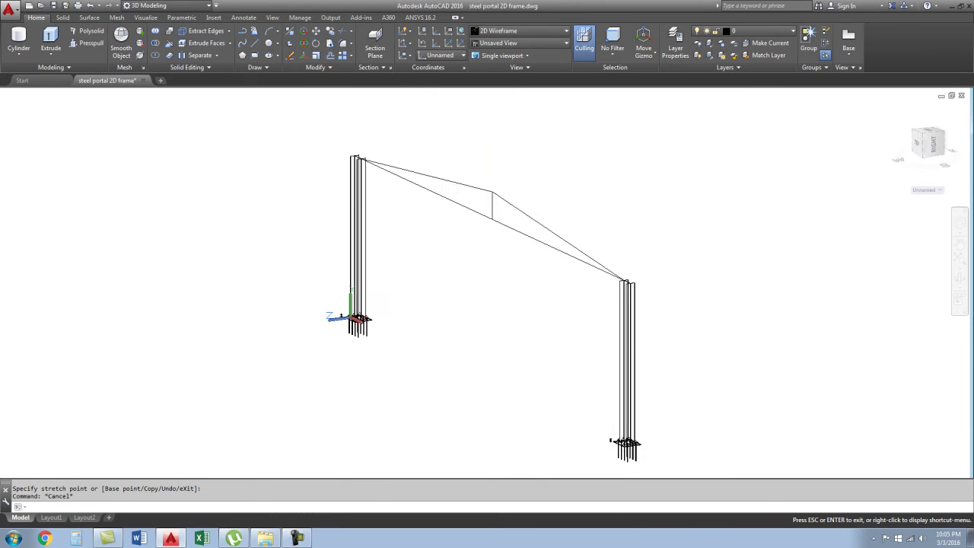
scroll(398, 182, "up", 3)
scroll(347, 222, "up", 3)
mouse_move(348, 222)
middle_mouse_down("shift")
mouse_move(327, 290)
mouse_move(304, 267)
mouse_move(294, 196)
mouse_move(272, 203)
mouse_move(304, 231)
mouse_move(301, 246)
middle_mouse_up("shift")
key("Return")
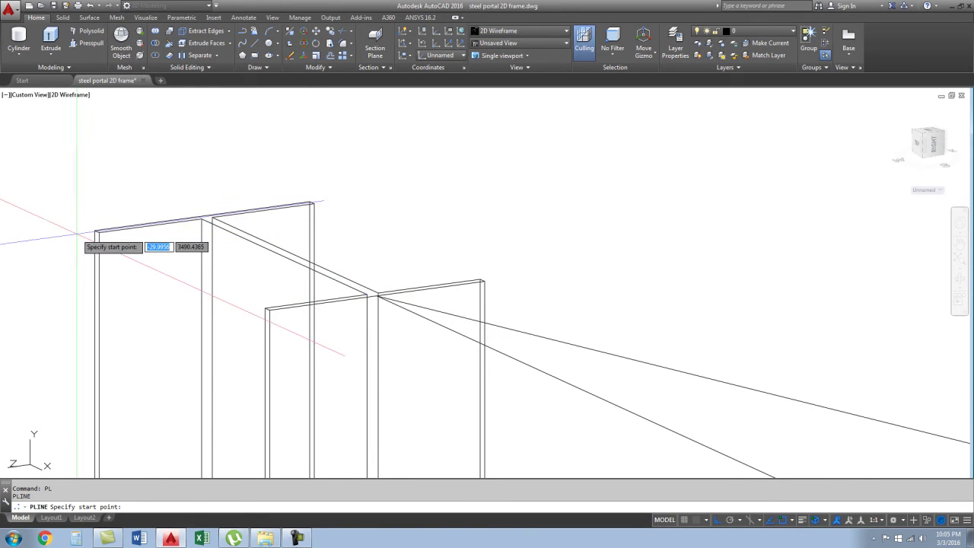
left_click(95, 230)
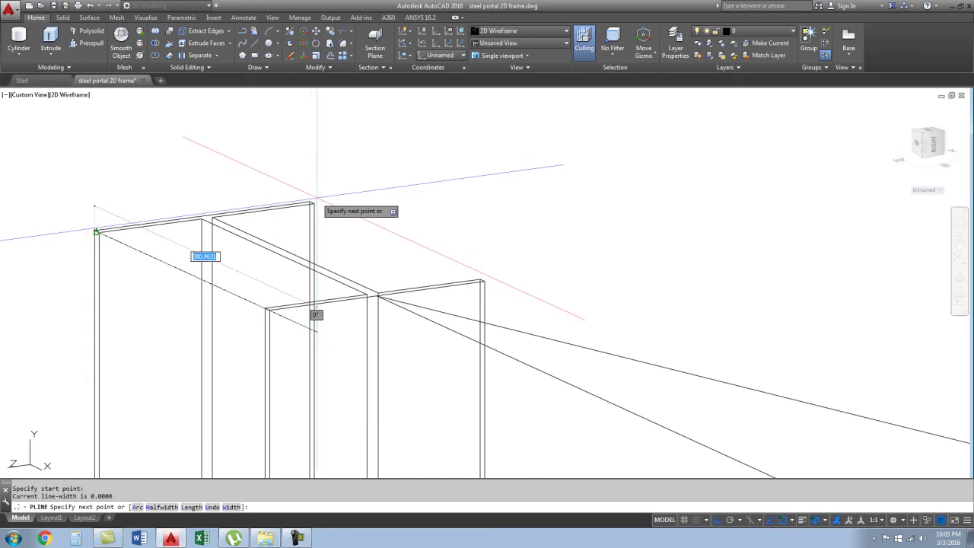
scroll(310, 204, "up", 4)
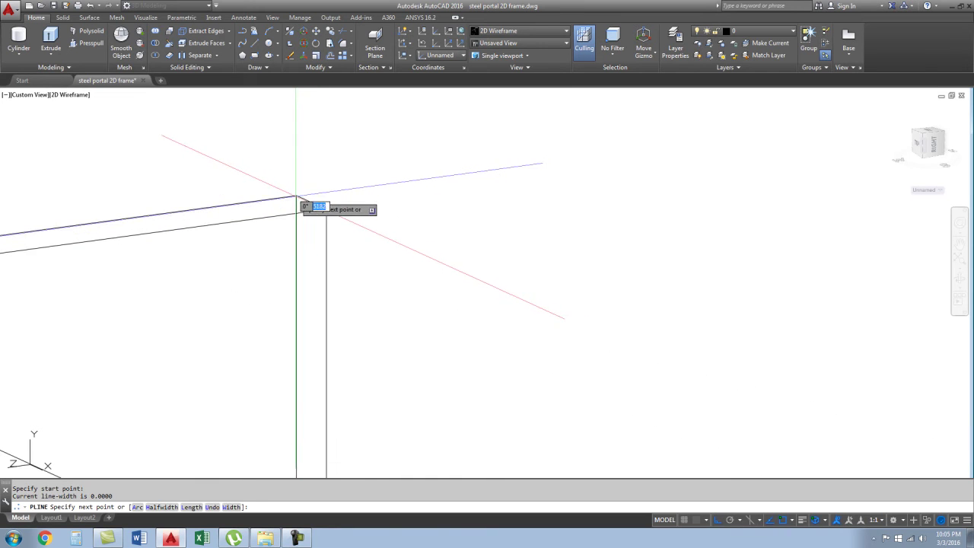
key("Escape")
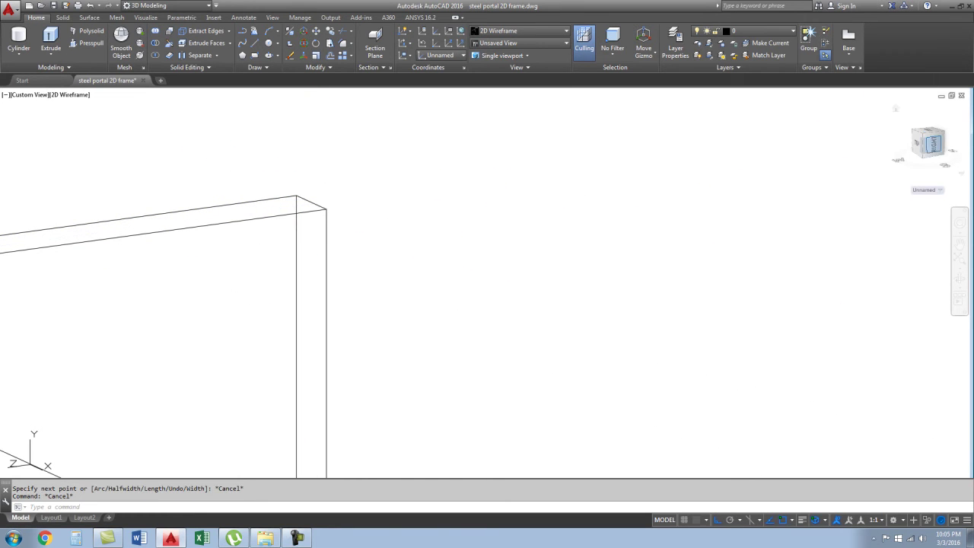
left_click(929, 134)
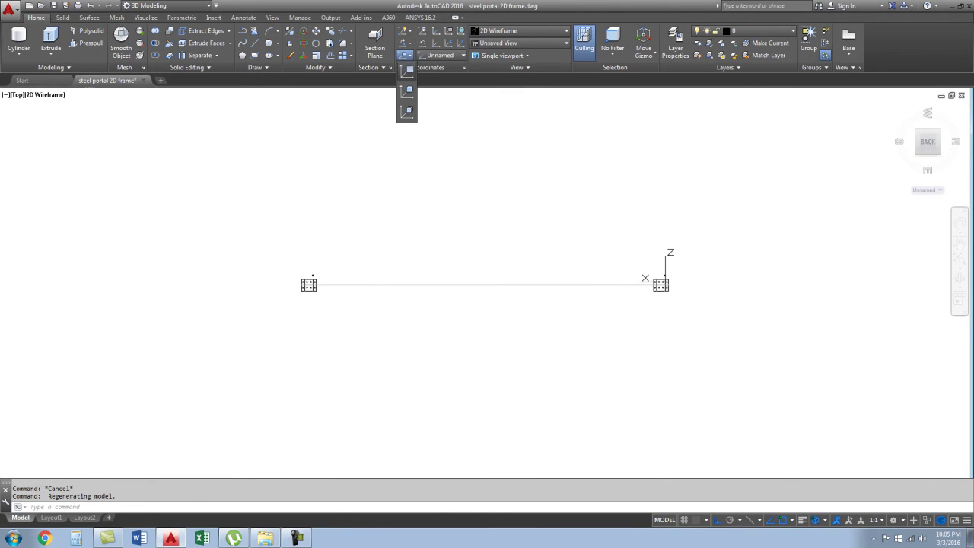
- Align the UCS to the top view and start the polyline on the base plate
left_click(407, 69)
scroll(302, 289, "up", 8)
scroll(312, 233, "up", 3)
scroll(356, 287, "down", 1)
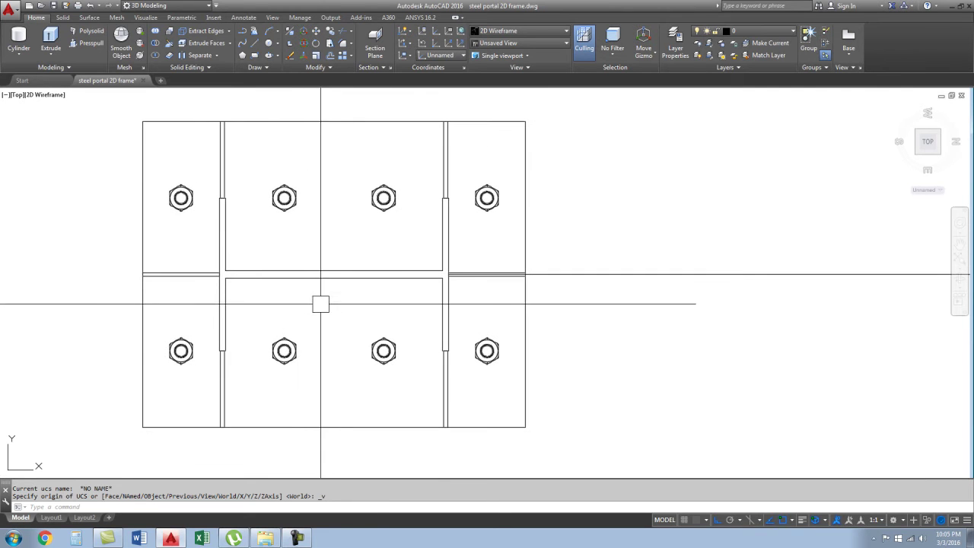
type("pl")
key("Return")
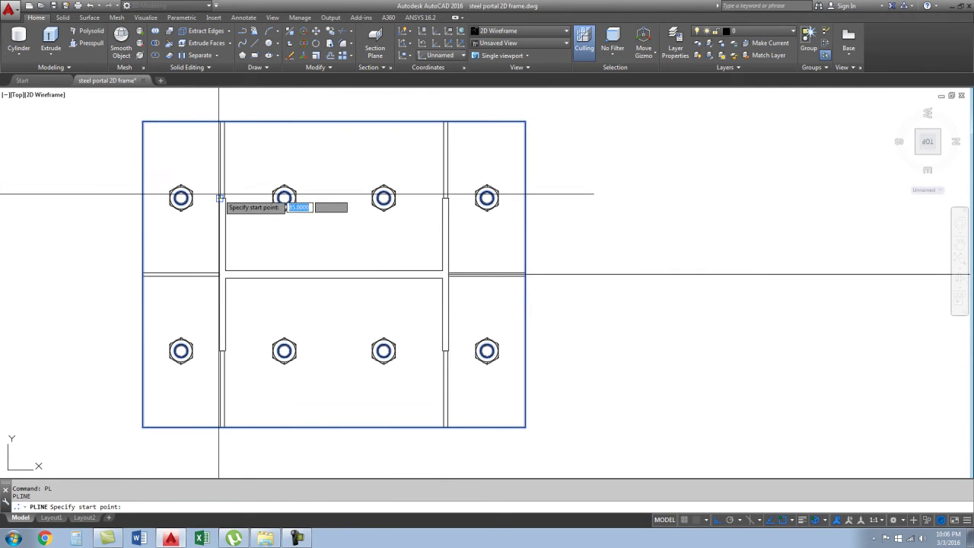
left_click(218, 202)
- Place the remaining flange and web vertices to complete the closed I-section outline
scroll(220, 199, "up", 5)
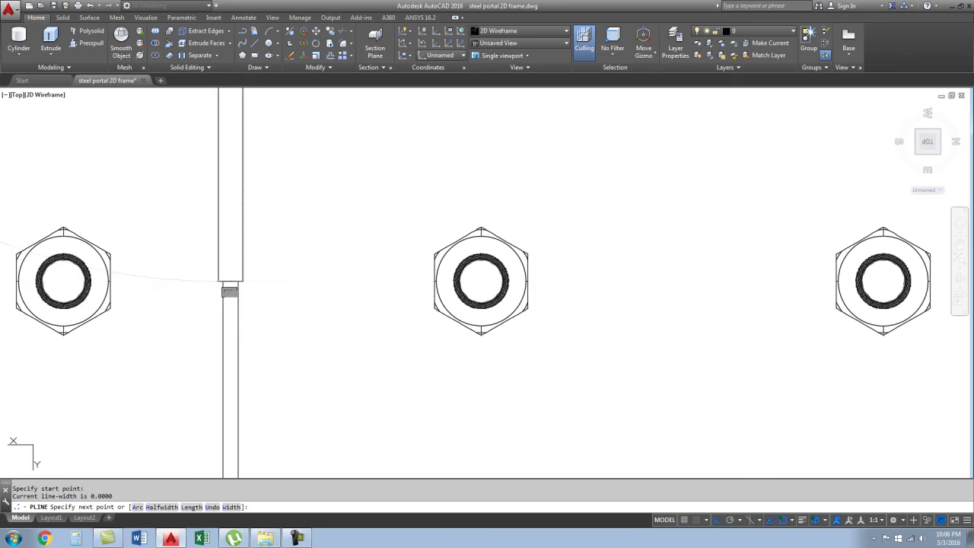
left_click(229, 278)
scroll(228, 279, "down", 4)
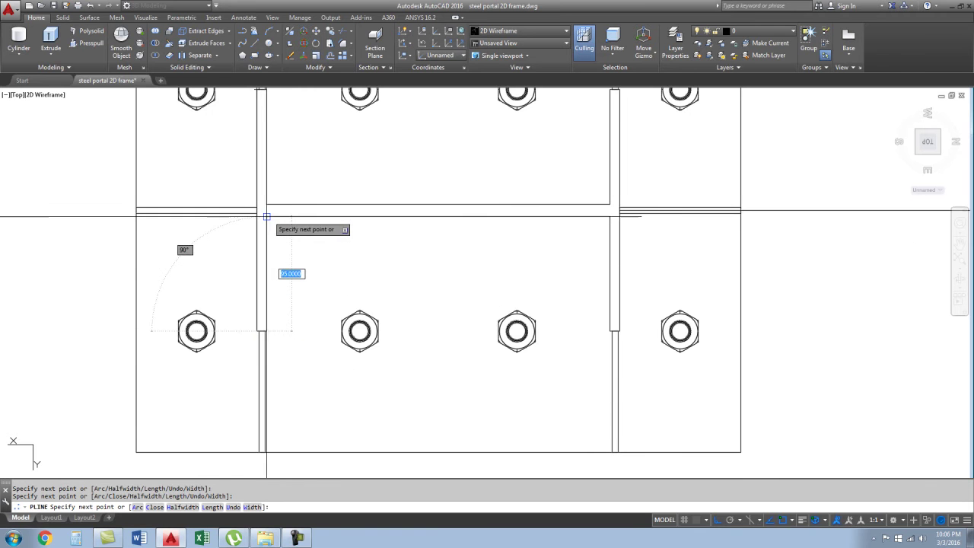
scroll(613, 331, "up", 5)
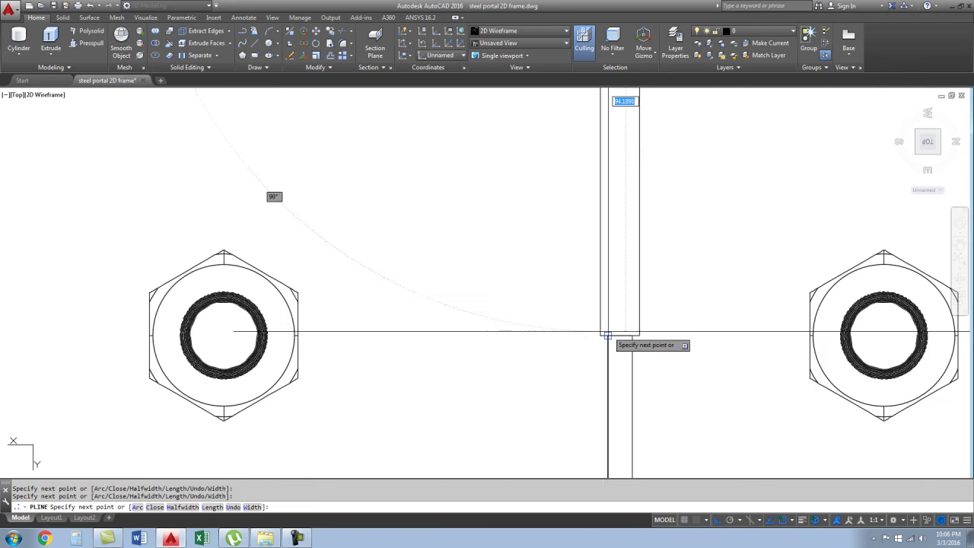
scroll(602, 305, "down", 5)
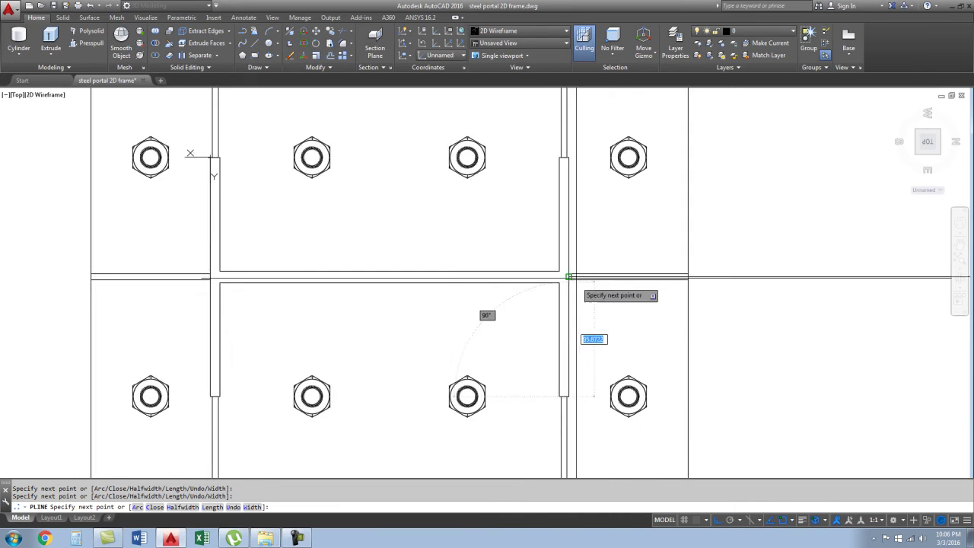
scroll(556, 228, "up", 5)
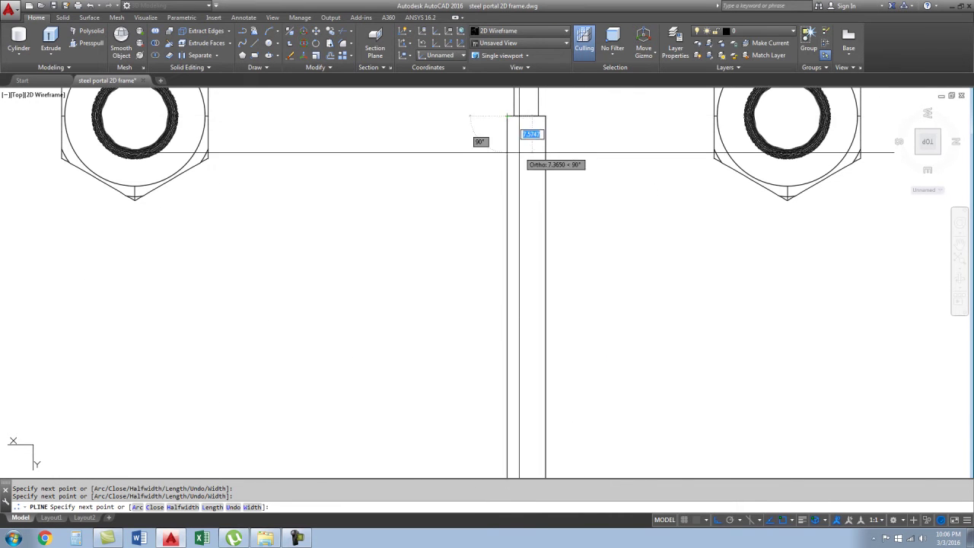
scroll(528, 137, "down", 4)
scroll(526, 335, "down", 4)
scroll(351, 305, "up", 5)
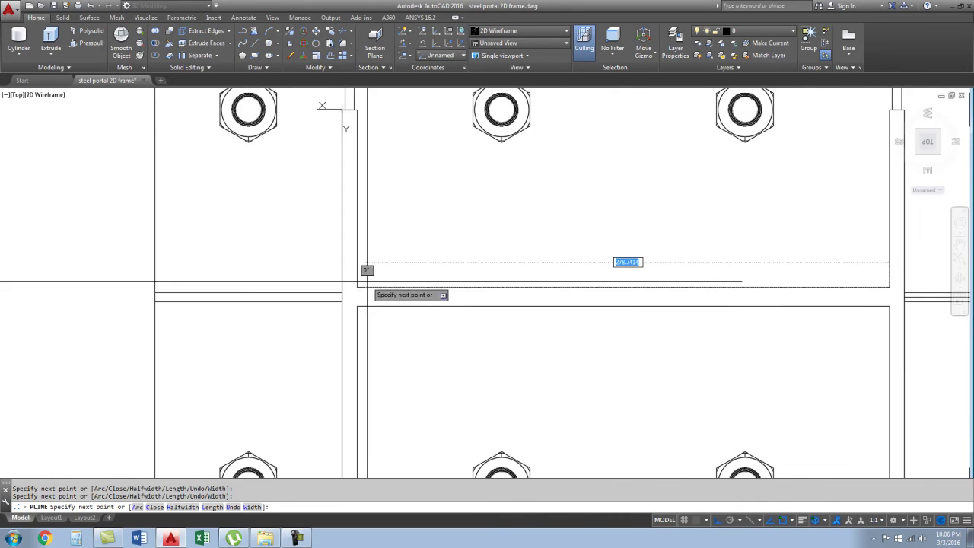
left_click(357, 109)
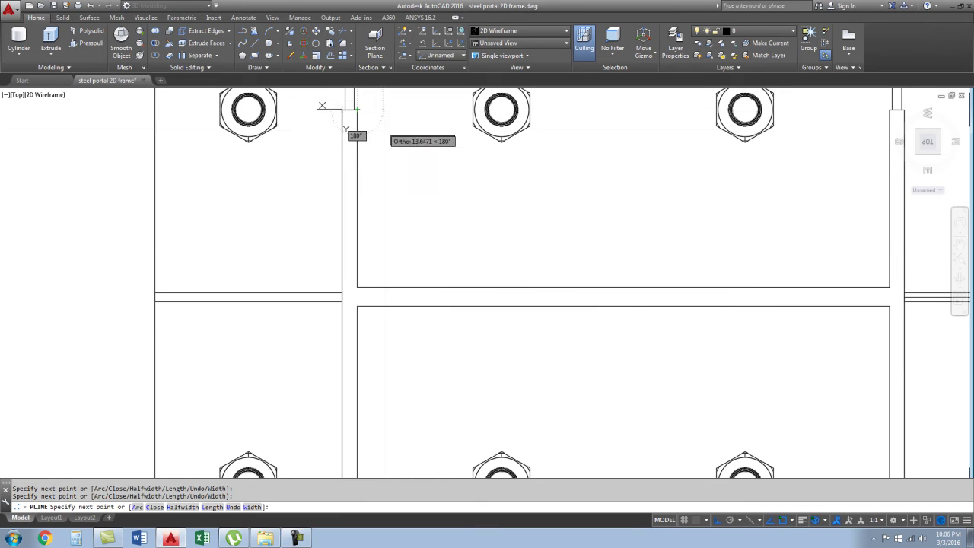
type("c")
scroll(365, 148, "down", 4)
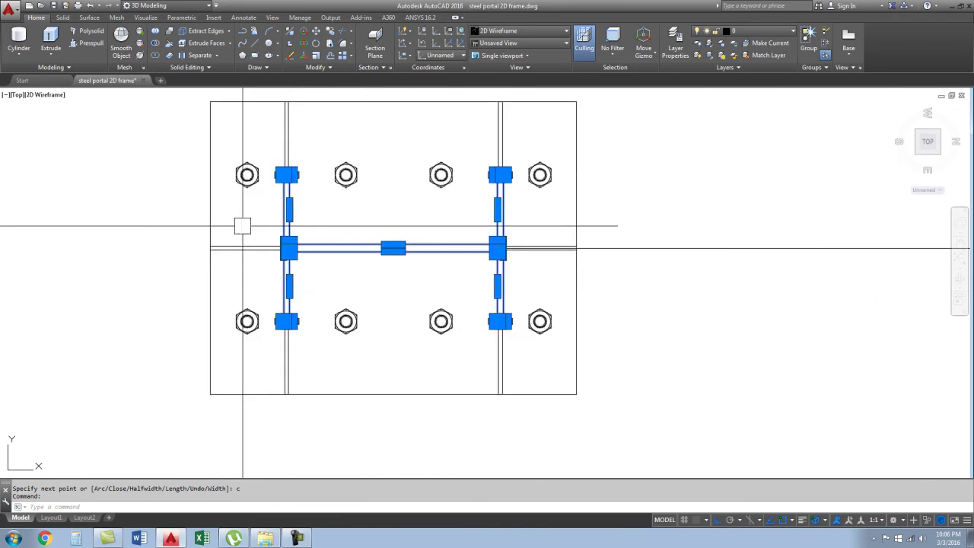
scroll(239, 224, "down", 2)
middle_click_drag(374, 394, 280, 392, "shift")
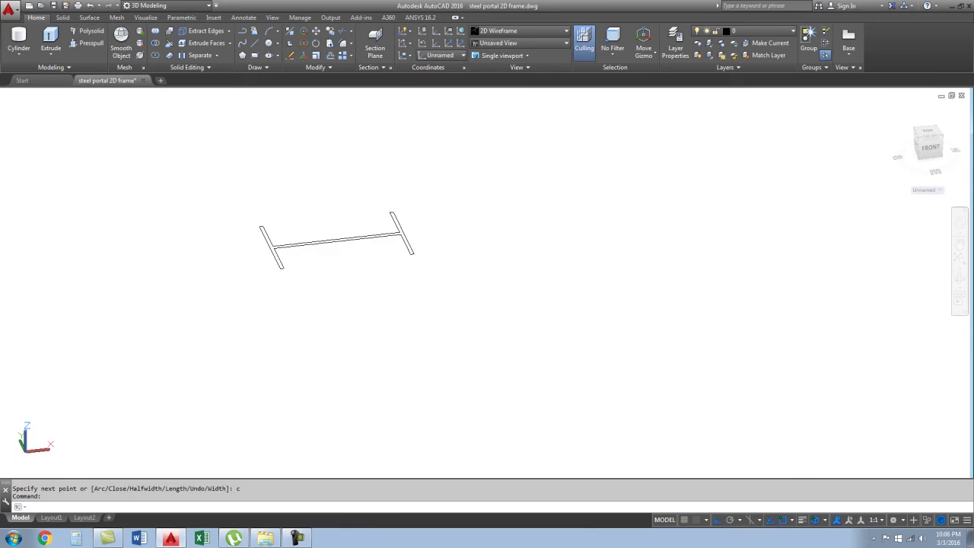
- Move the I-section profile from its corner up to the column-top joint
scroll(280, 392, "down", 3)
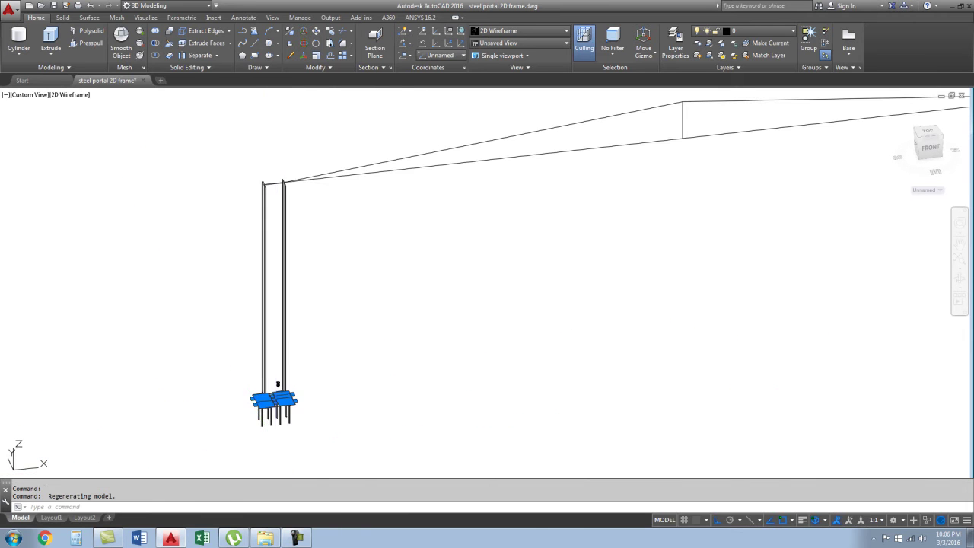
type("m")
key("Return")
scroll(304, 449, "up", 5)
scroll(347, 461, "up", 3)
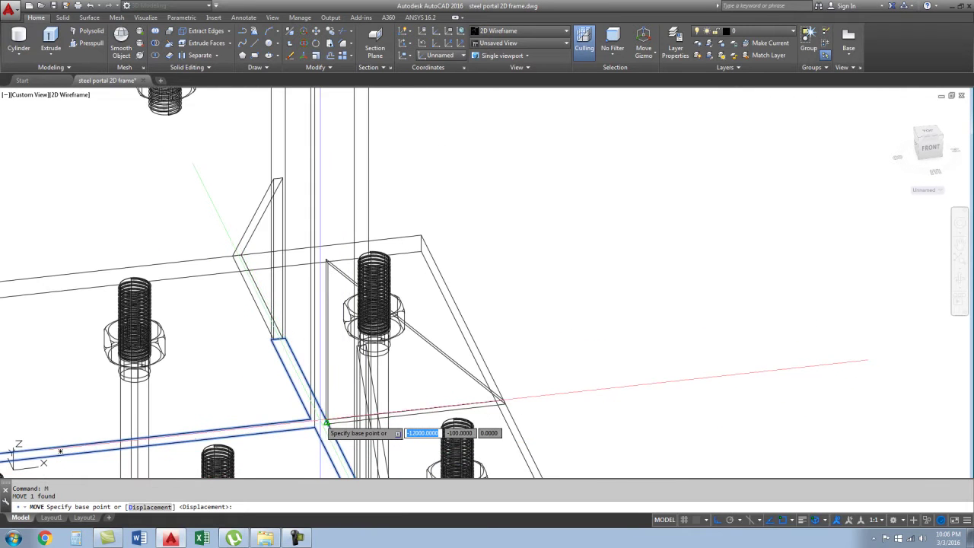
scroll(325, 419, "up", 2)
left_click(326, 419)
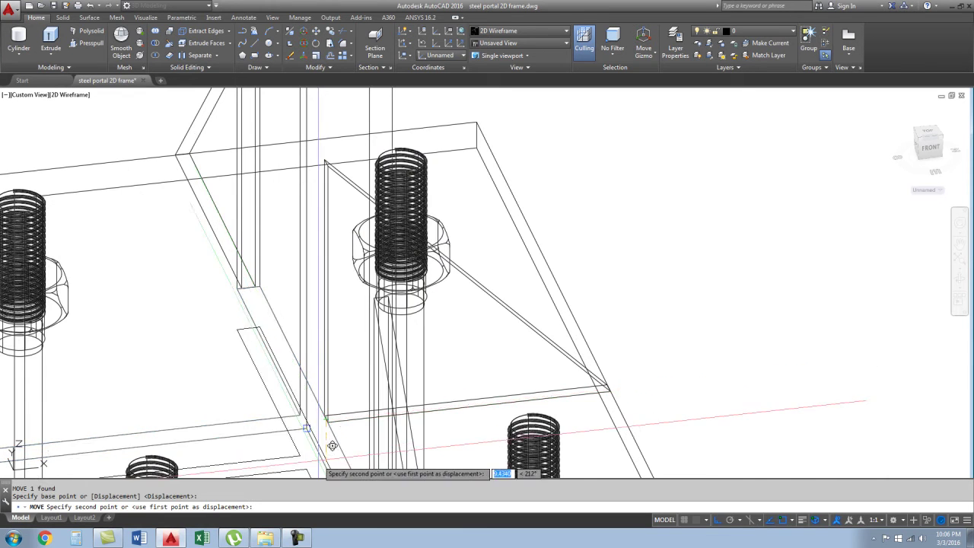
scroll(325, 419, "down", 5)
scroll(342, 380, "down", 2)
scroll(326, 234, "up", 3)
scroll(201, 374, "up", 2)
scroll(326, 246, "up", 2)
scroll(326, 233, "up", 1)
key("Escape")
- Select the I-section profile at the column tops and orbit to look along the rafter
scroll(300, 261, "down", 3)
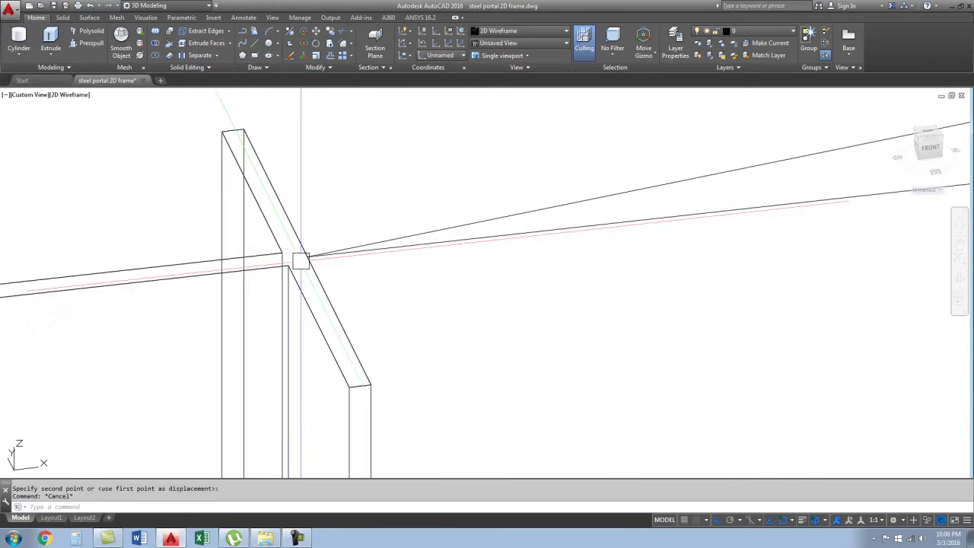
scroll(315, 342, "down", 2)
left_click(282, 329)
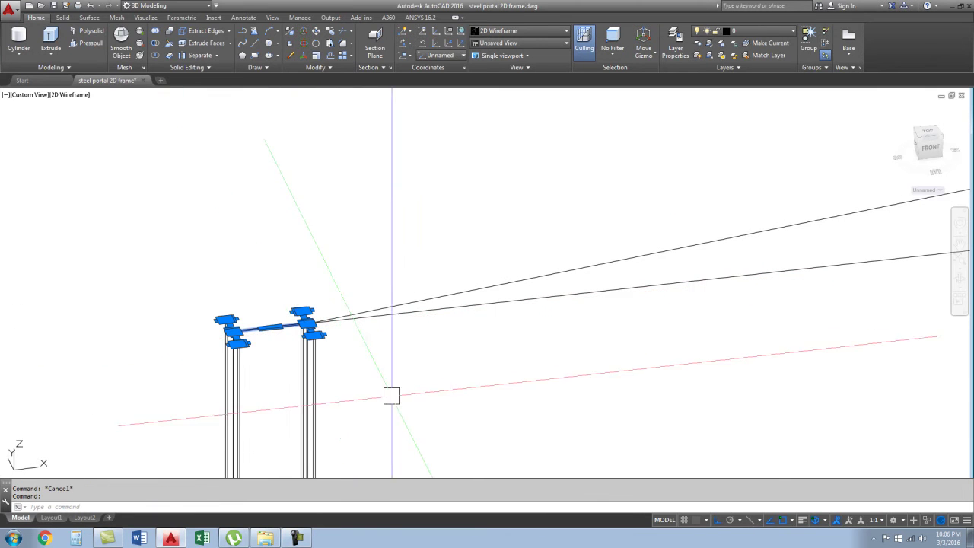
mouse_move(371, 385)
middle_mouse_down("shift")
mouse_move(366, 363)
mouse_move(322, 359)
mouse_move(337, 365)
middle_mouse_up("shift")
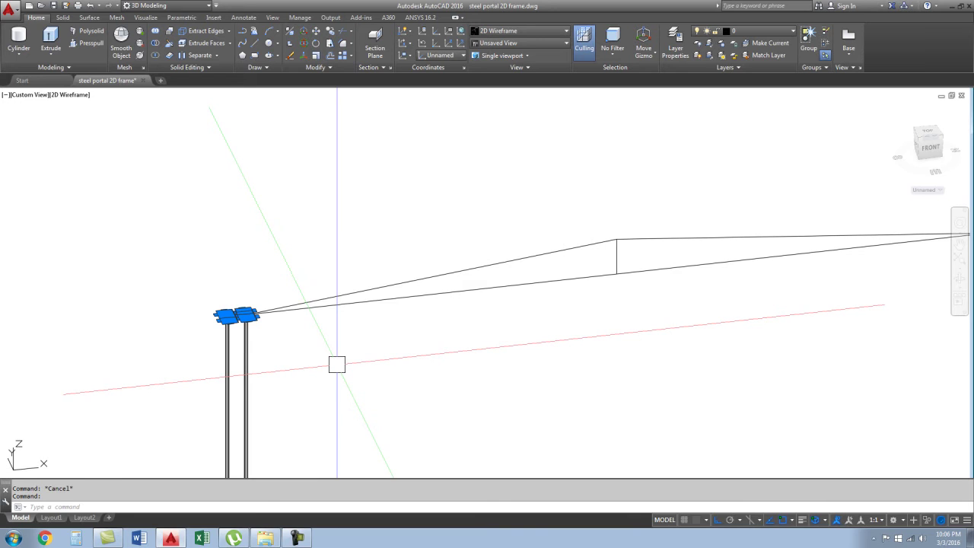
type("l")
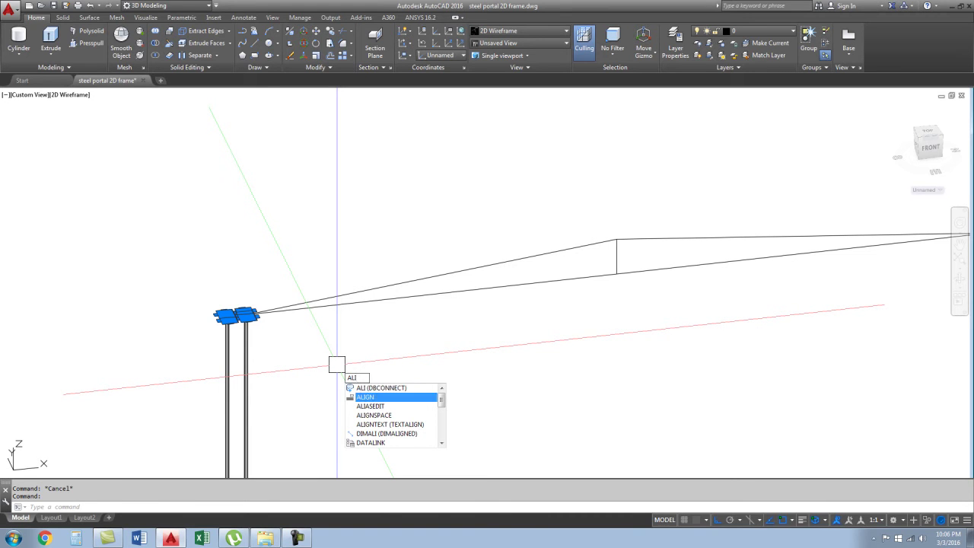
- Align the profile to the rafter line using the eaves joint and apex points, without scaling
key("Return")
mouse_move(274, 330)
middle_mouse_down("shift")
mouse_move(246, 310)
mouse_move(194, 357)
mouse_move(224, 335)
middle_mouse_up("shift")
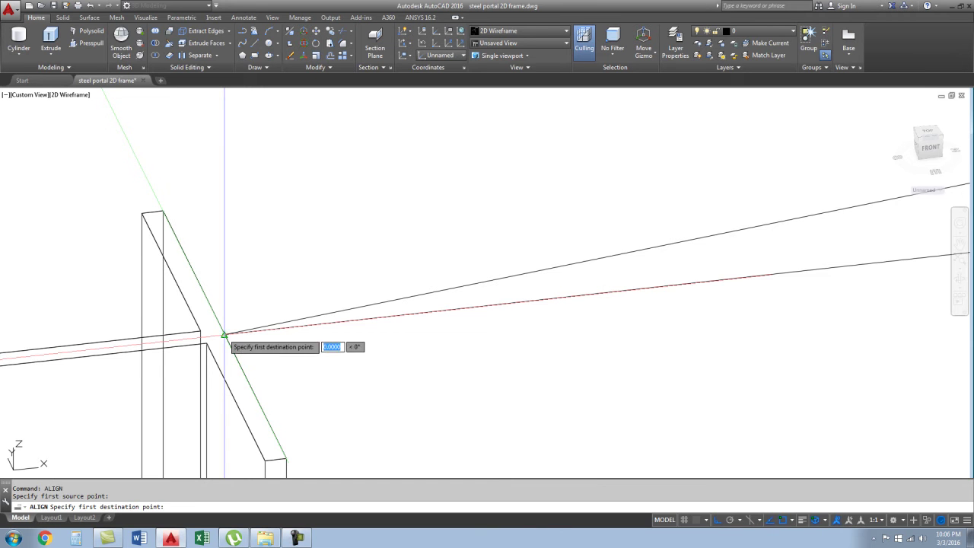
left_click(223, 335)
mouse_move(223, 335)
middle_mouse_down("shift")
mouse_move(271, 284)
mouse_move(387, 329)
mouse_move(252, 352)
mouse_move(229, 341)
mouse_move(203, 354)
mouse_move(196, 391)
mouse_move(180, 402)
mouse_move(226, 417)
middle_mouse_up("shift")
left_click(195, 352)
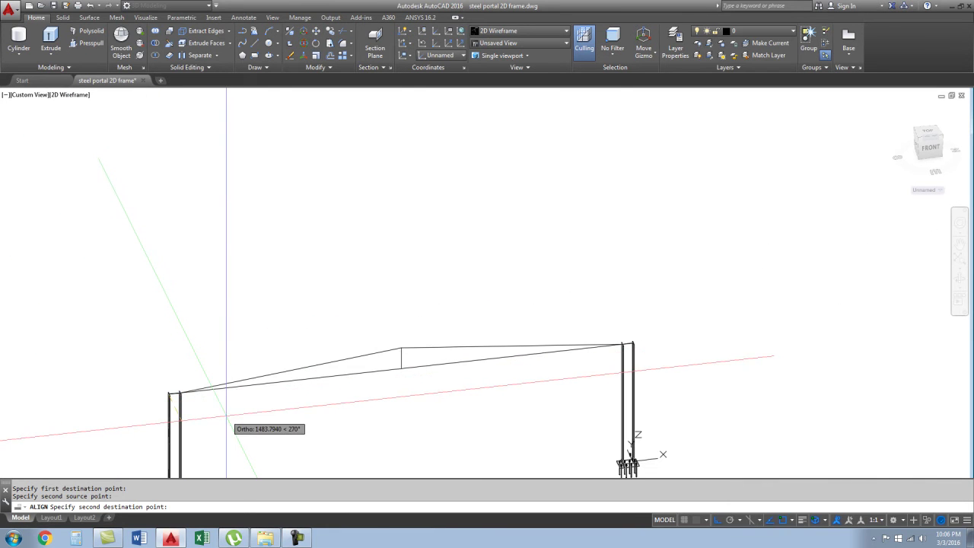
left_click(401, 348)
key("Return")
key("Return")
scroll(221, 400, "up", 3)
scroll(211, 411, "up", 2)
key("Return")
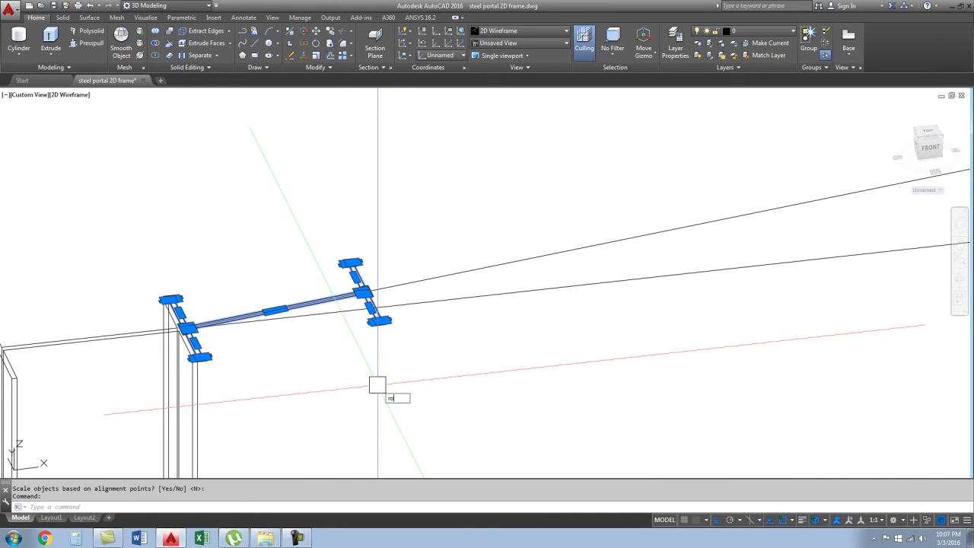
- Rotate the I-section profile -90° in 3D about an axis through the column top
key("Return")
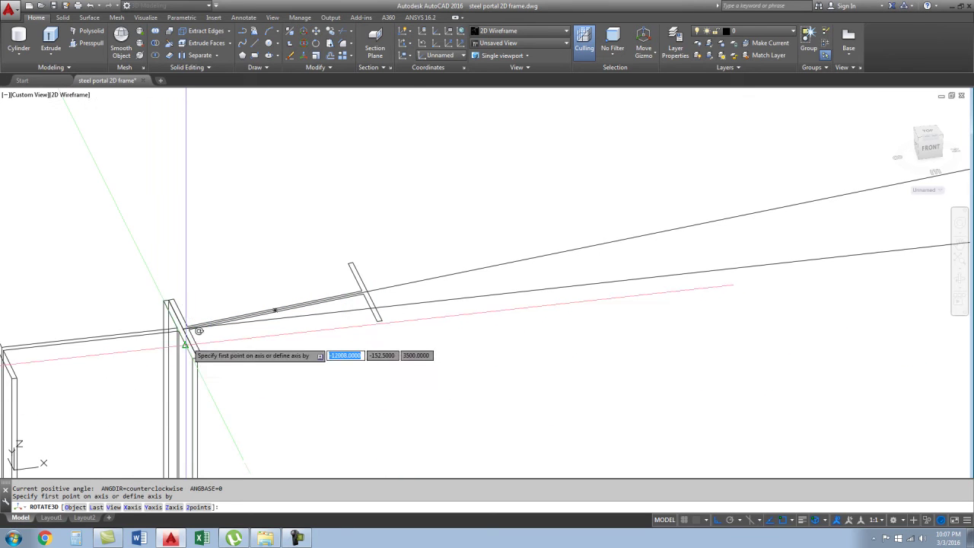
scroll(183, 329, "up", 2)
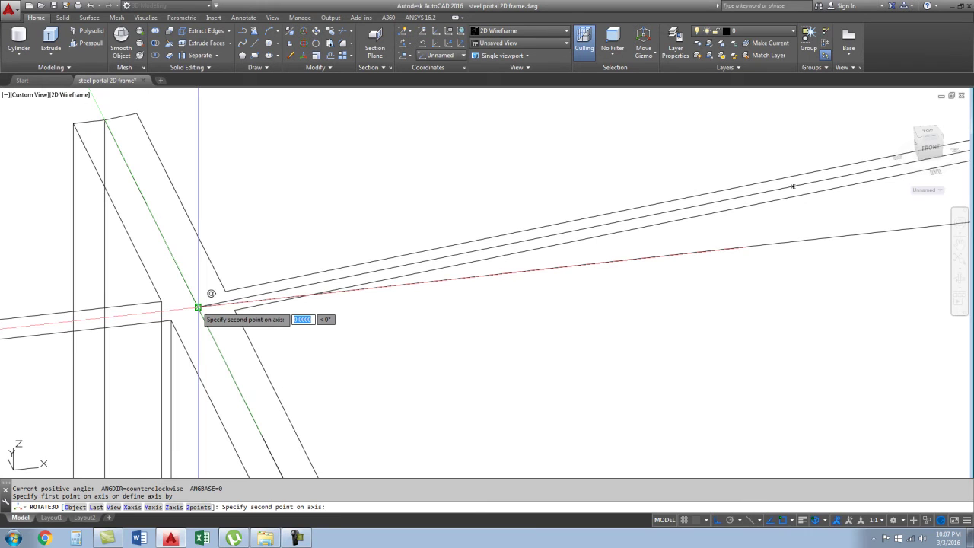
scroll(245, 367, "down", 2)
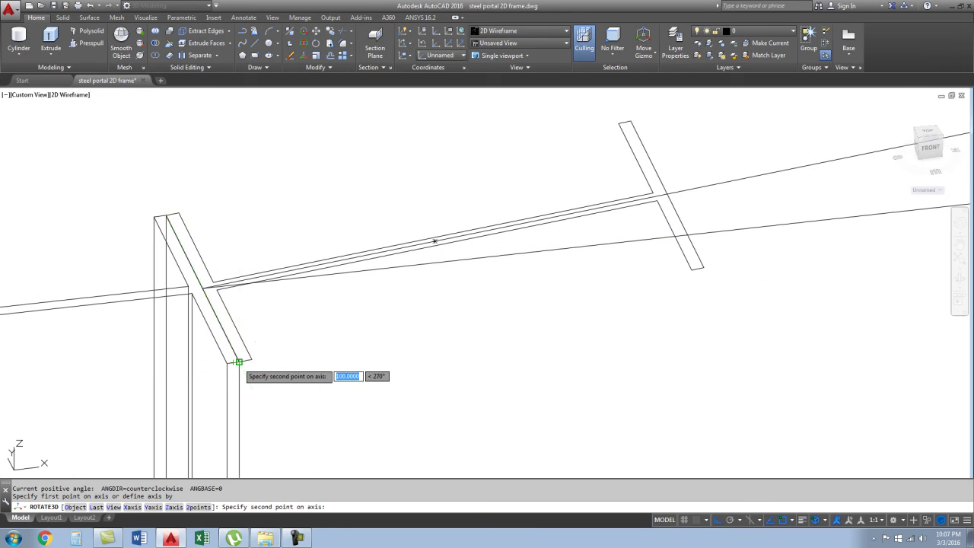
left_click(238, 362)
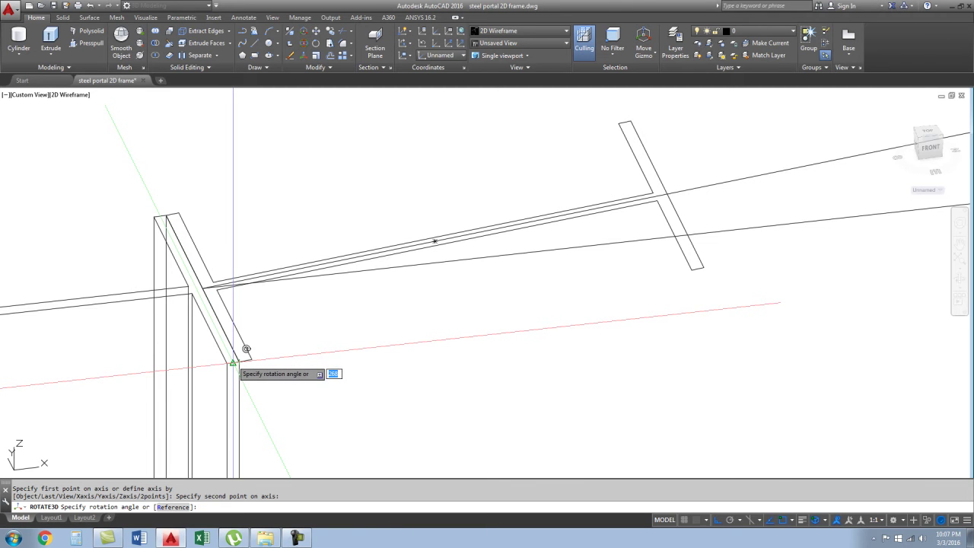
type("-90")
key("Return")
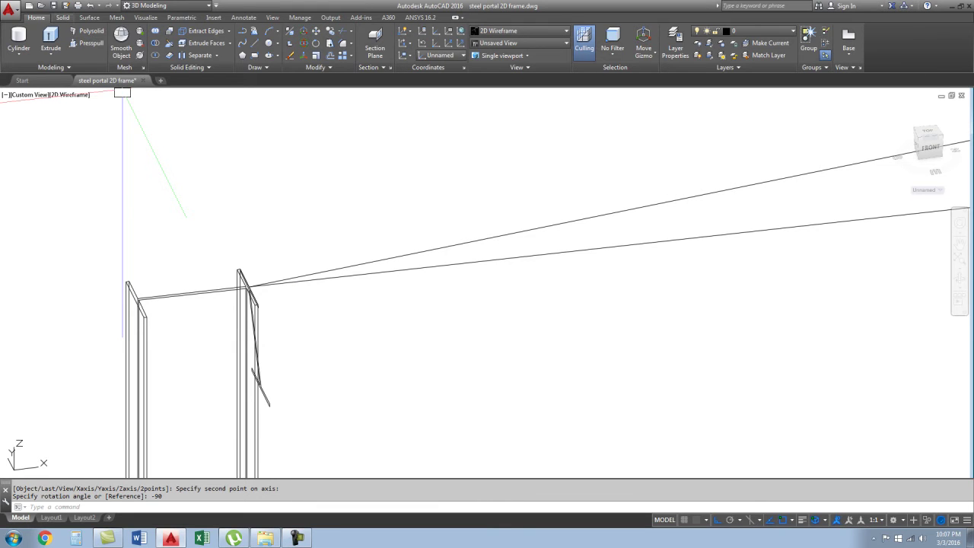
left_click(63, 16)
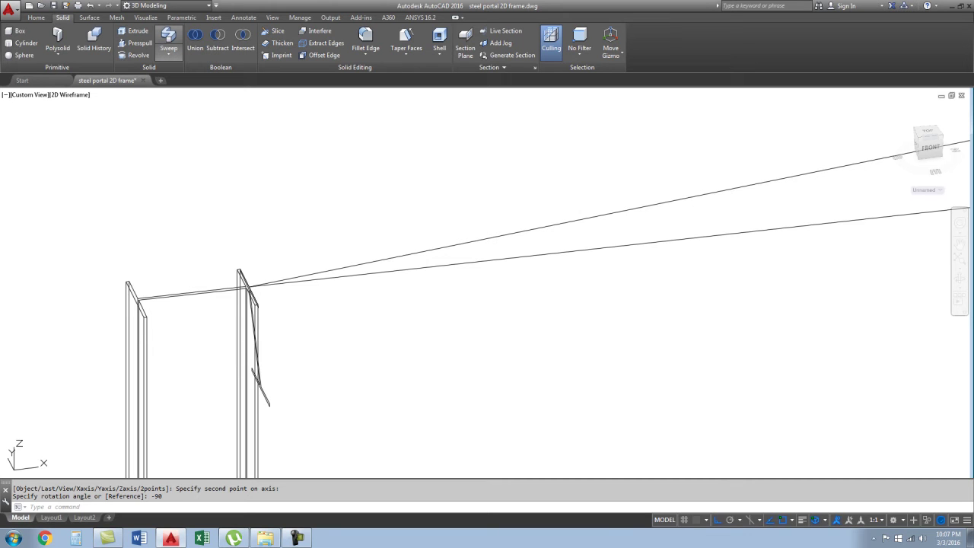
- Try sweeping the profile along the left rafter line, then undo the sweep
left_click(168, 40)
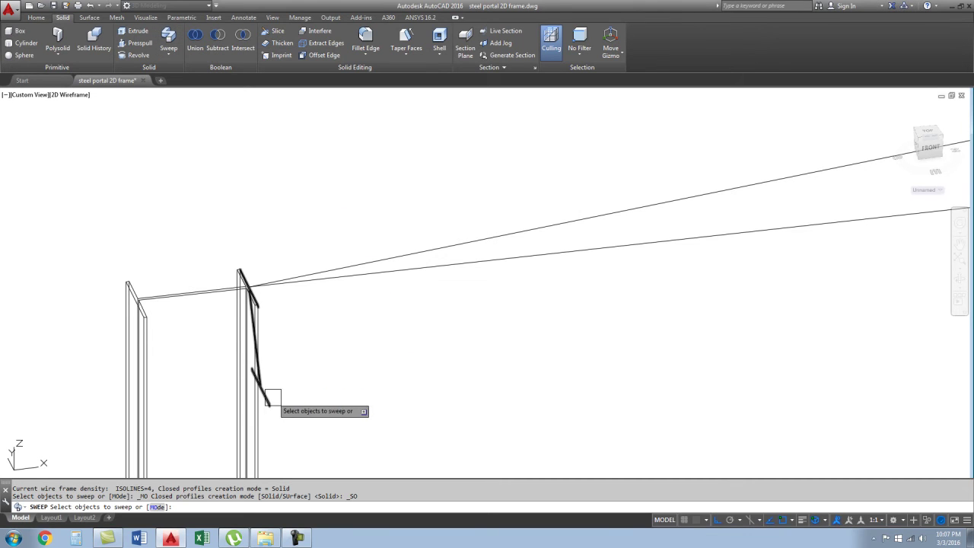
key("Return")
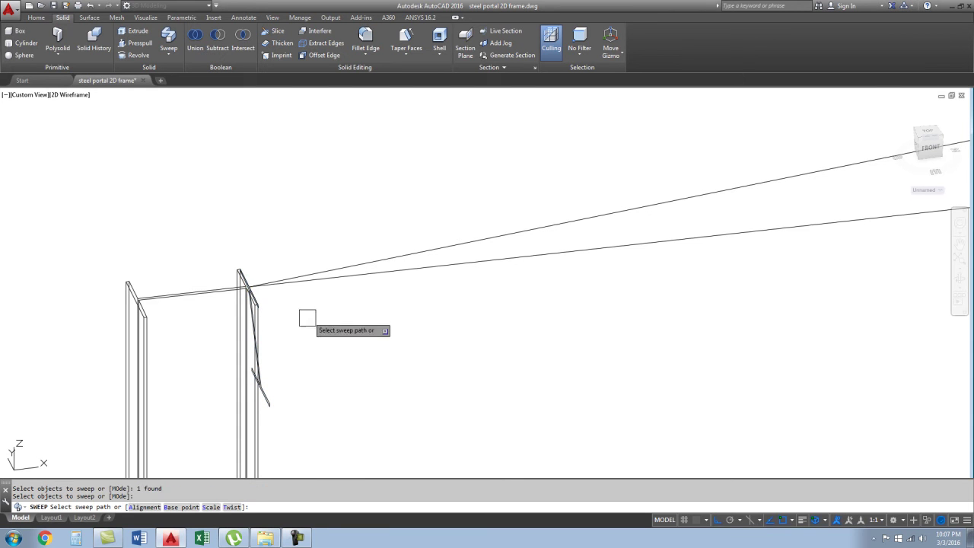
left_click(333, 264)
scroll(194, 287, "down", 4)
scroll(479, 322, "down", 1)
scroll(228, 330, "up", 2)
scroll(137, 319, "up", 5)
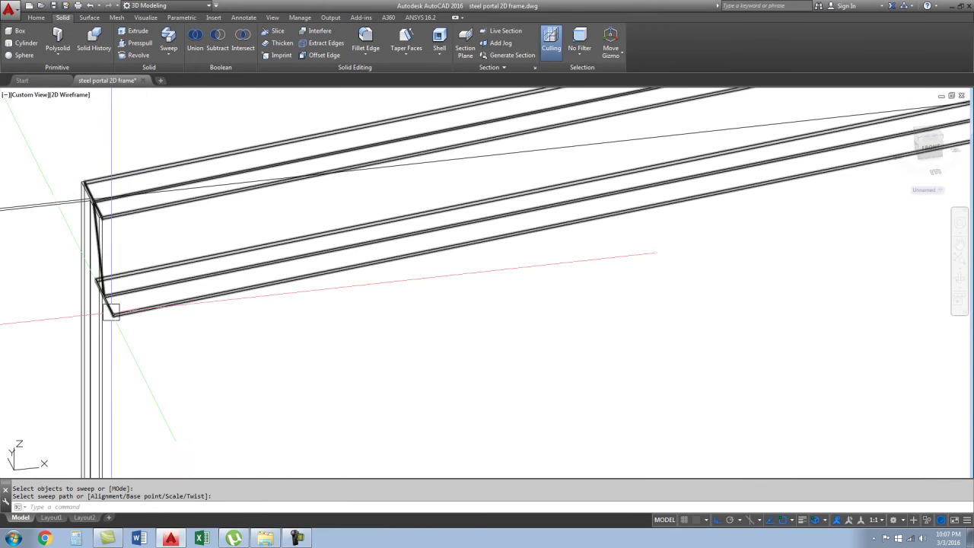
scroll(192, 348, "down", 2)
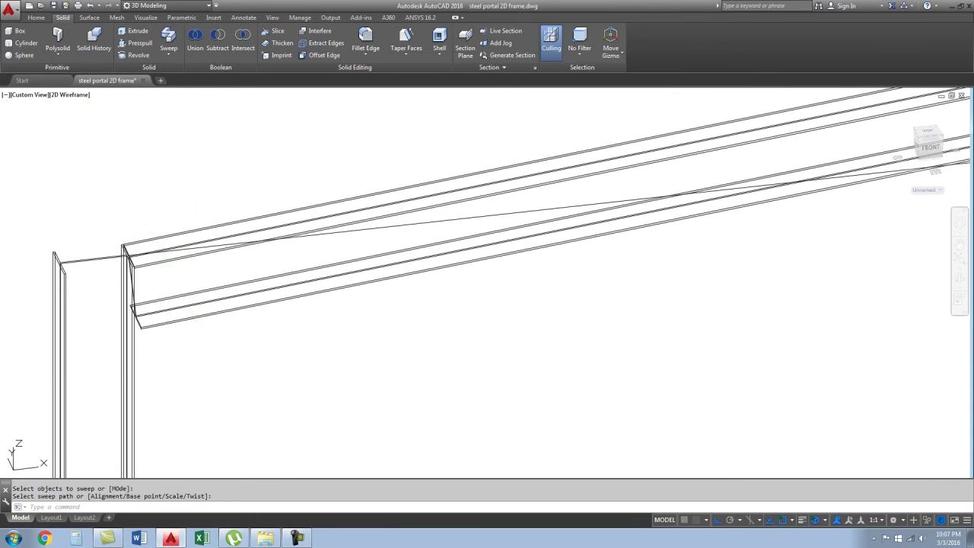
key("ctrl+z")
key("ctrl+z")
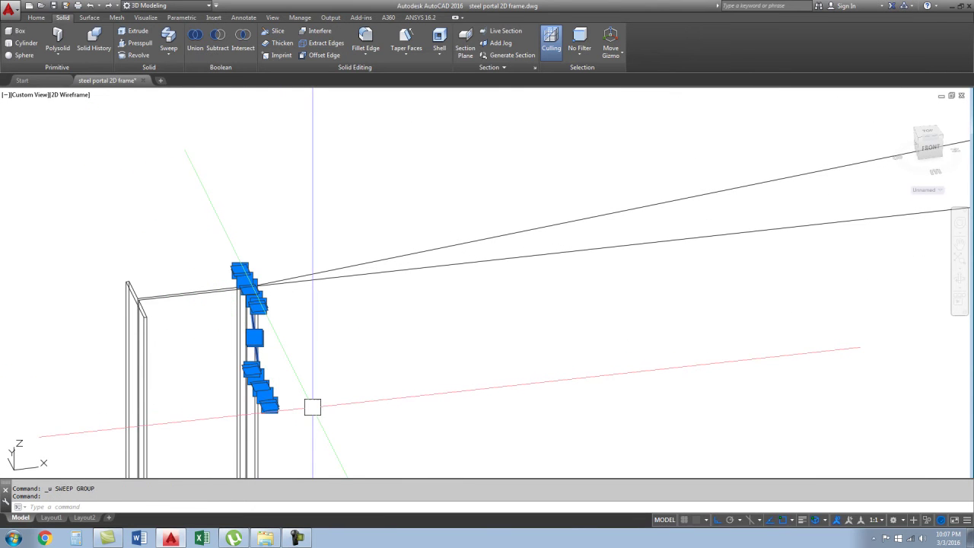
- Copy the I-section end profile to a point at the beam end
type("o")
key("Return")
scroll(304, 404, "up", 3)
left_click(268, 370)
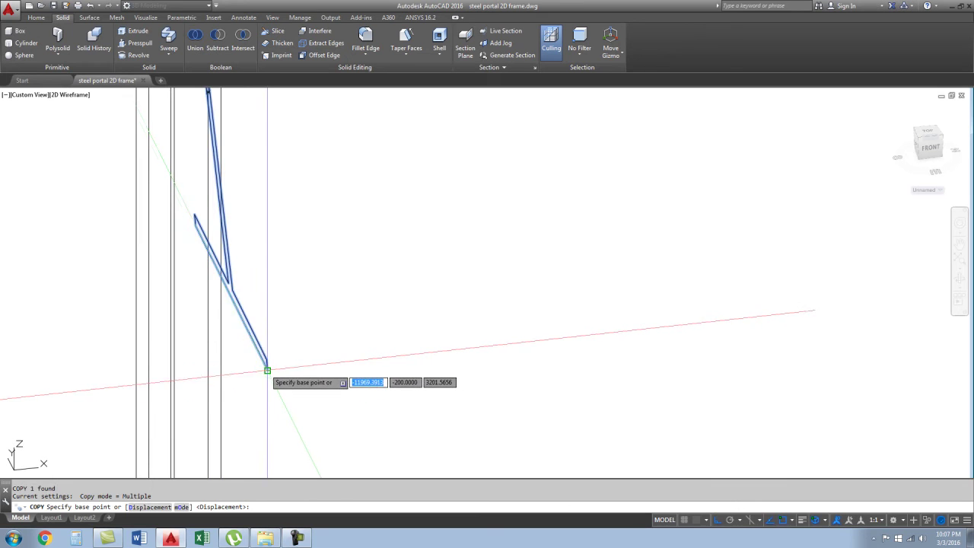
left_click(274, 373)
scroll(274, 373, "down", 3)
key("Escape")
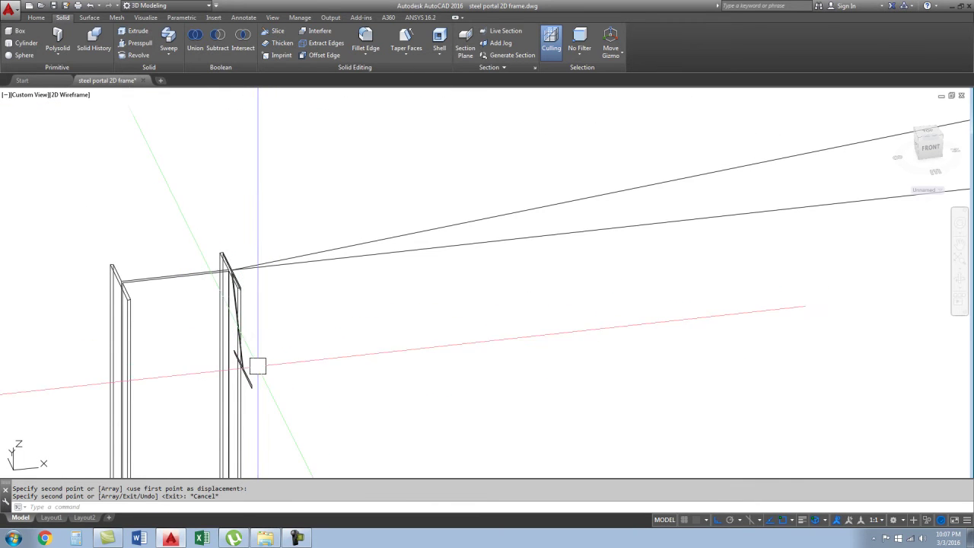
- Sweep the I-section profile along the upper left rafter line into a solid beam
left_click(254, 373)
left_click(168, 41)
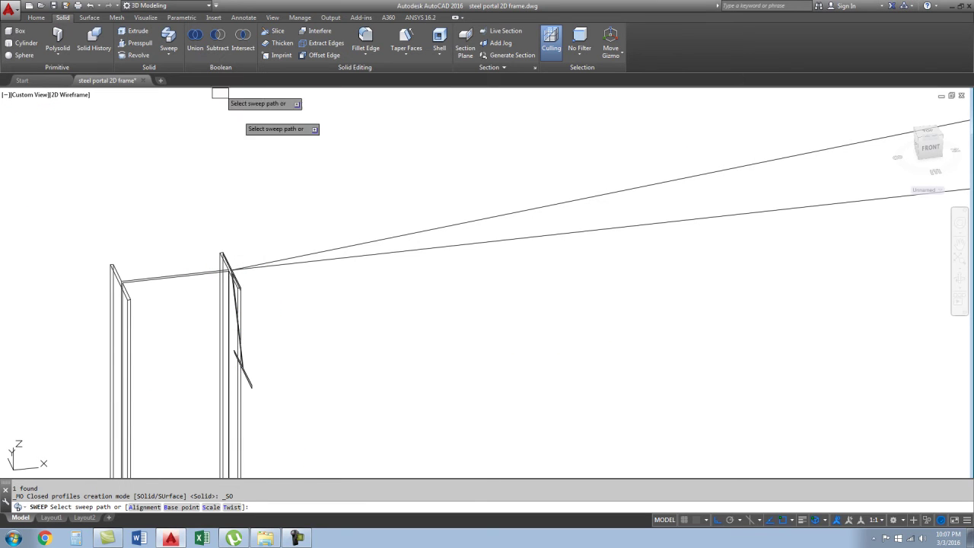
left_click(366, 241)
left_click(247, 252)
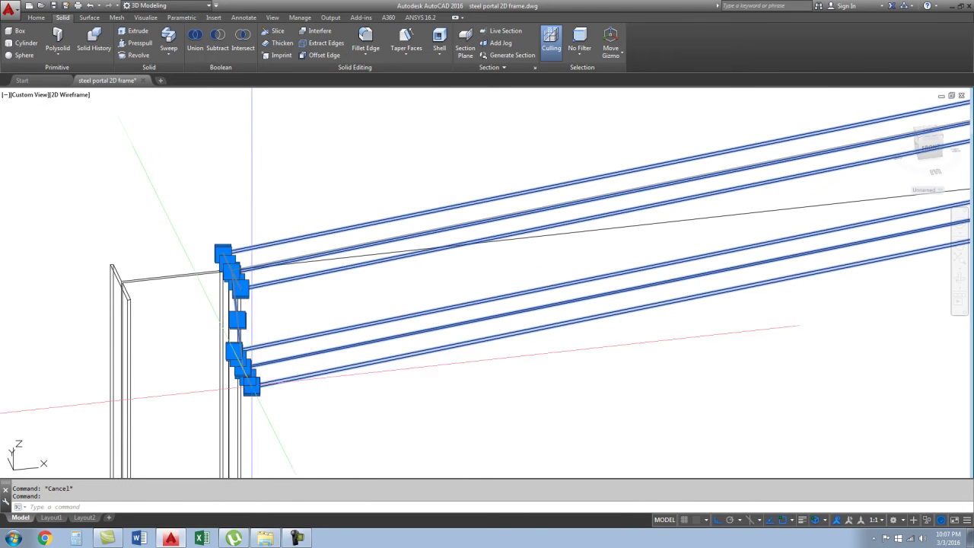
- Window-select the I-section profiles at the eave junction for another sweep
left_click(168, 42)
scroll(142, 278, "down", 5)
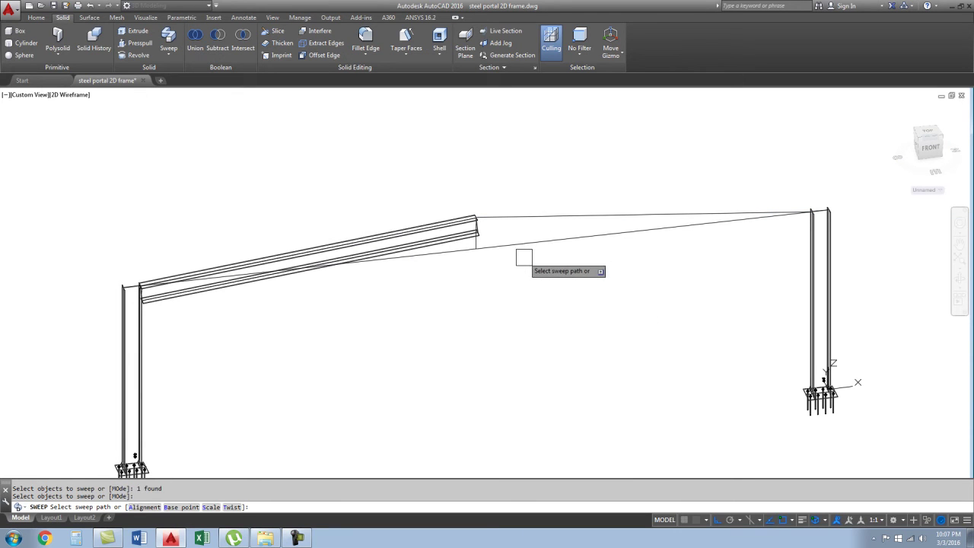
key("Escape")
scroll(137, 300, "up", 5)
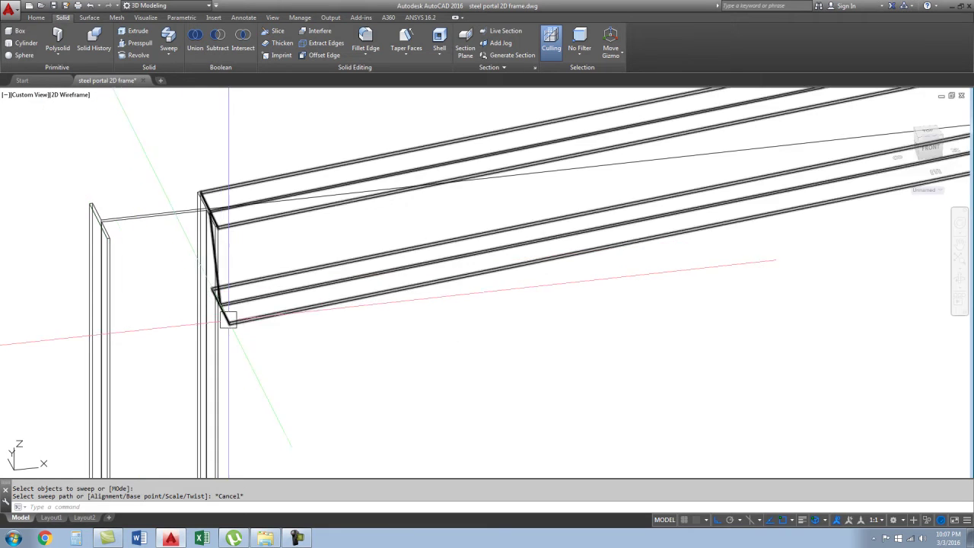
scroll(190, 156, "up", 2)
scroll(189, 156, "down", 3)
left_click(213, 99)
left_click(297, 320)
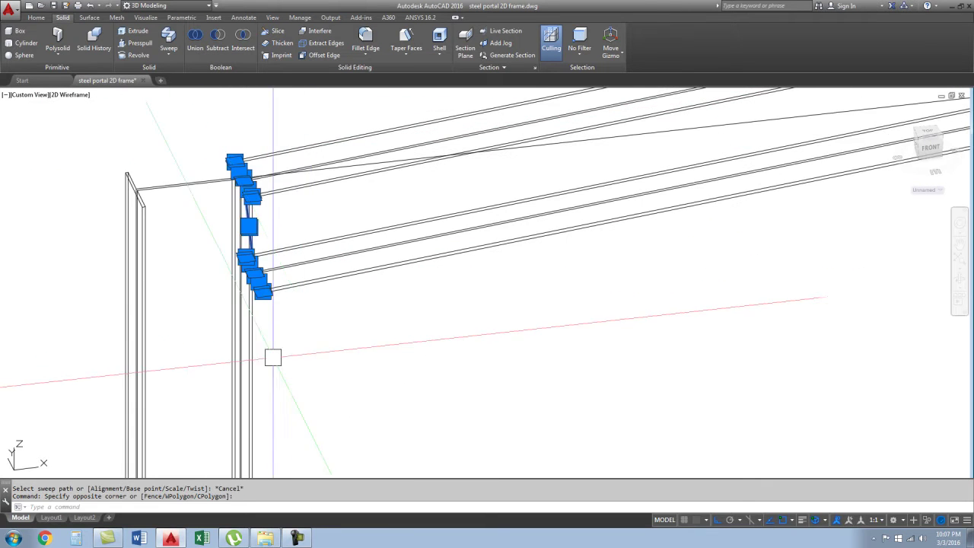
scroll(272, 355, "down", 2)
key("Return")
scroll(217, 279, "down", 2)
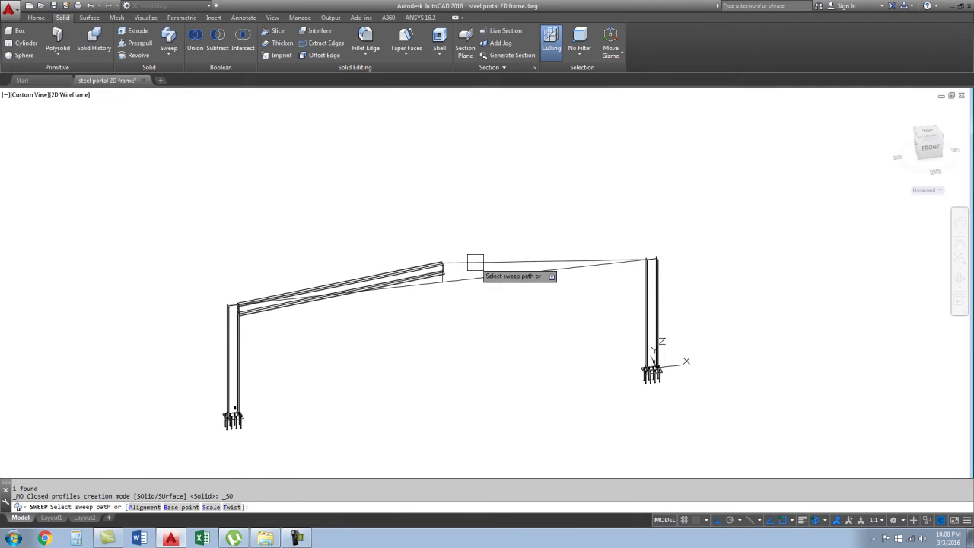
- Sweep the I-section along the right rafter line to form the right beam
left_click(475, 263)
middle_click_drag(453, 259, 398, 319, "shift")
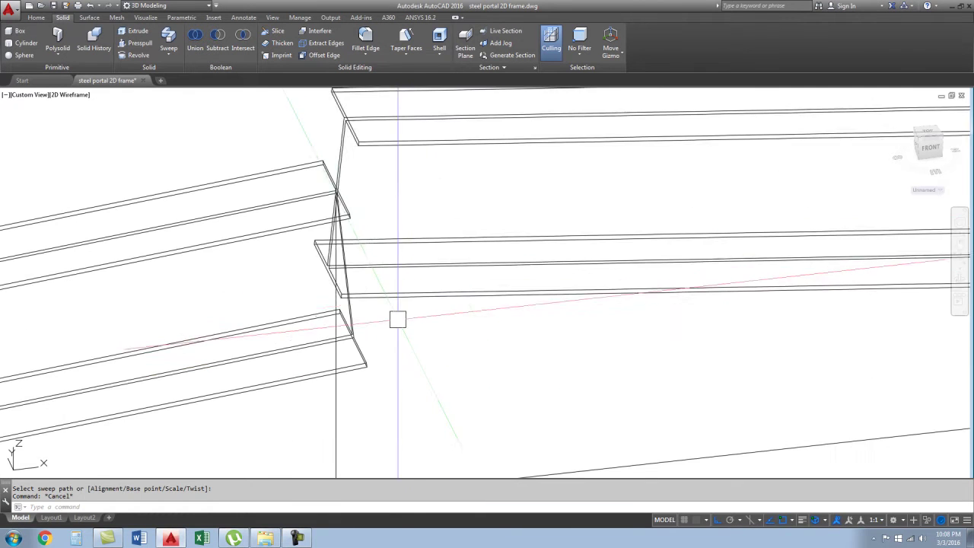
left_click(265, 322)
- Attempt to move the right rafter beam from its corner, then cancel
type("m")
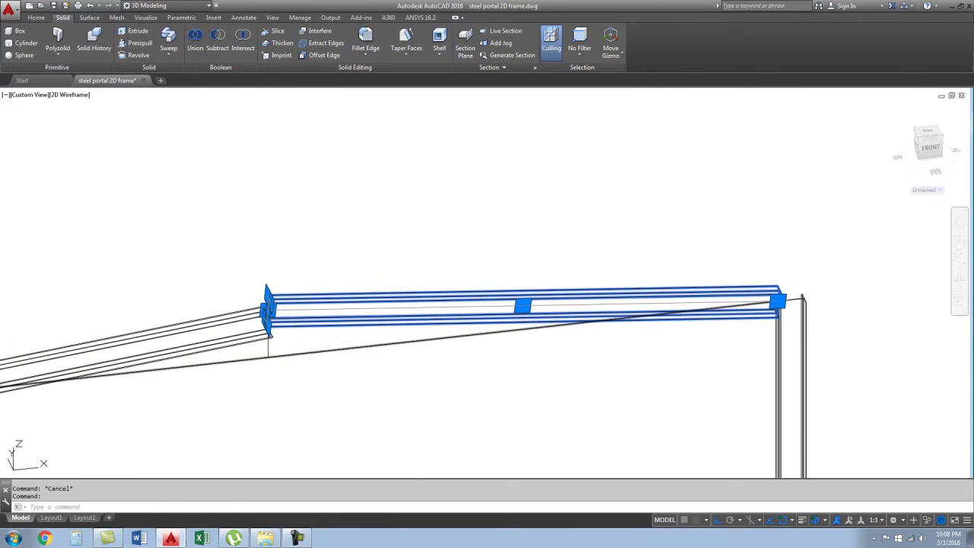
key("Return")
scroll(274, 327, "up", 3)
scroll(282, 300, "up", 2)
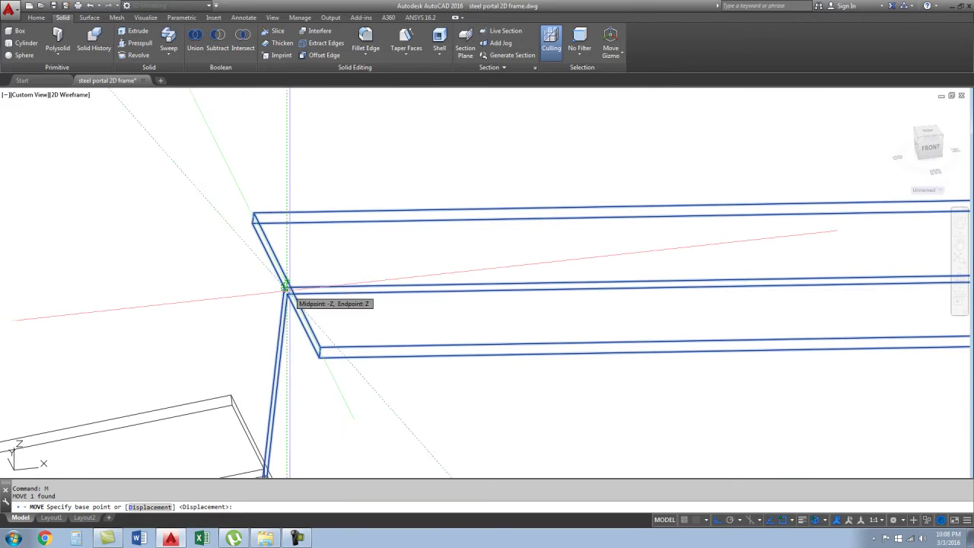
scroll(287, 285, "up", 2)
scroll(249, 271, "up", 1)
scroll(218, 220, "up", 1)
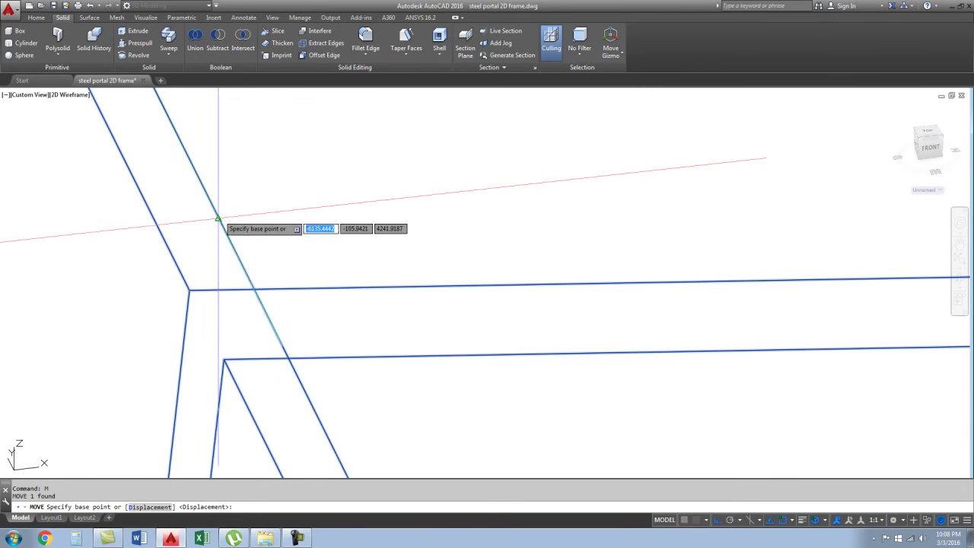
left_click(218, 220)
middle_click_drag(309, 185, 291, 287, "shift")
scroll(291, 288, "up", 3)
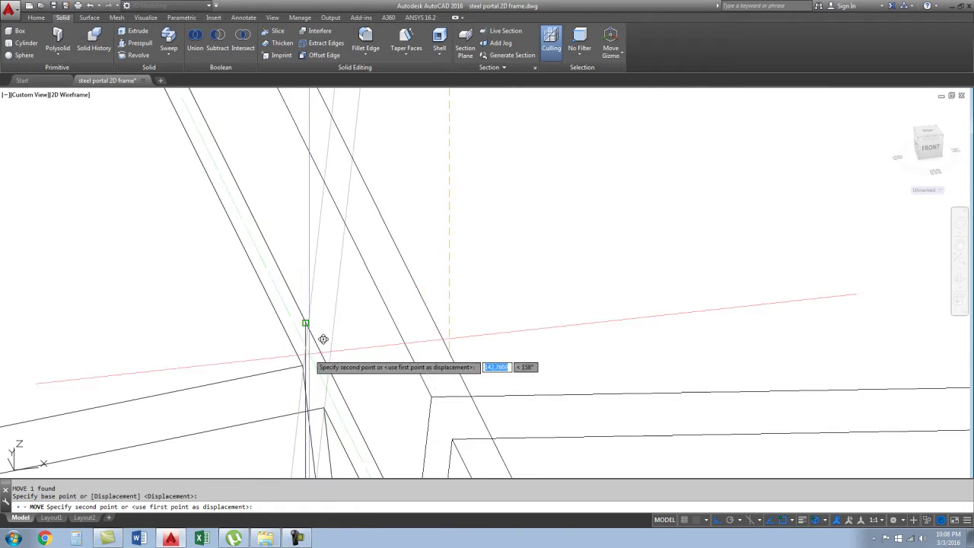
key("Escape")
scroll(320, 308, "down", 3)
- Switch to the flat Right elevation view of the frame
mouse_move(305, 322)
middle_mouse_down("shift")
mouse_move(304, 166)
mouse_move(331, 226)
middle_mouse_up("shift")
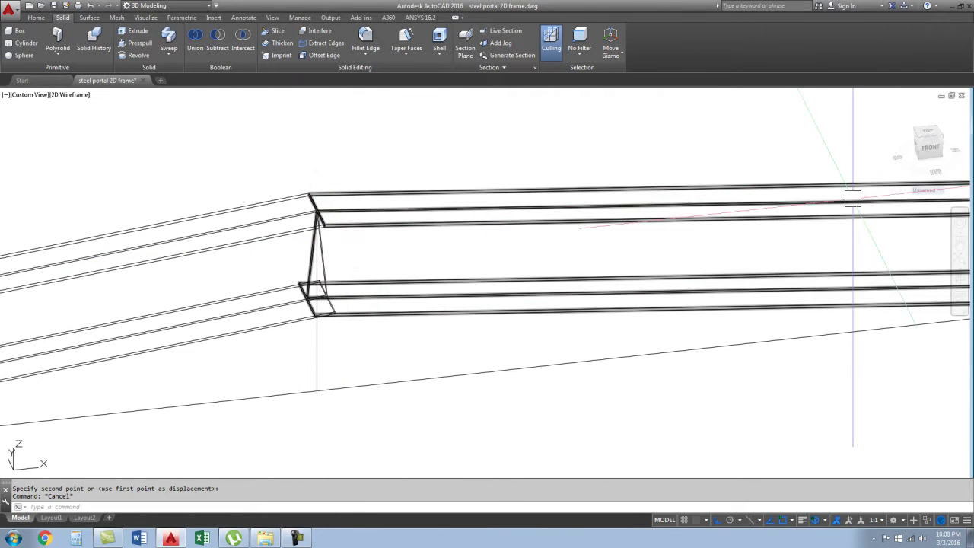
left_click(929, 145)
middle_click_drag(574, 281, 535, 298)
scroll(415, 256, "up", 5)
scroll(492, 256, "up", 6)
- Crossing-select and delete the two leftover ridge objects, then regenerate the drawing
left_click(500, 219)
left_click(434, 254)
key("Delete")
scroll(385, 257, "down", 3)
scroll(383, 258, "down", 5)
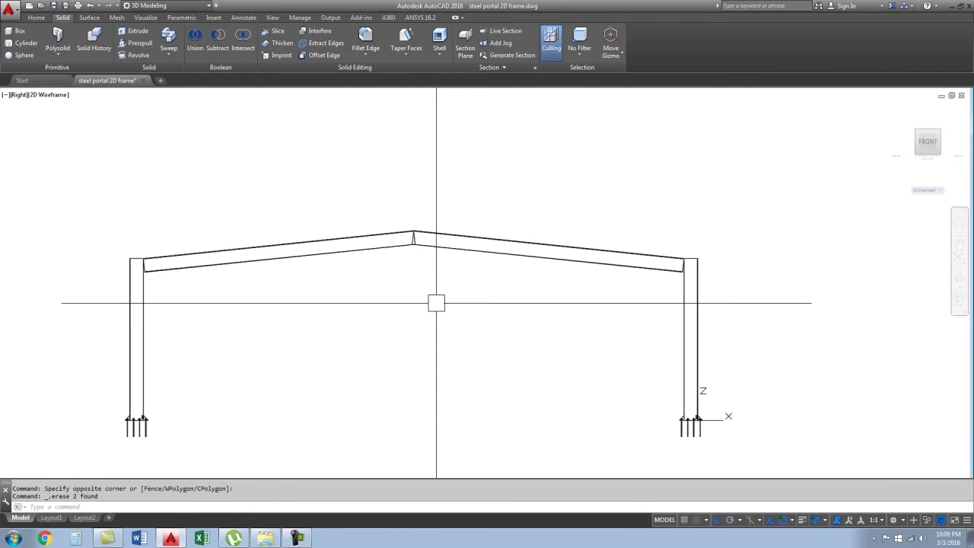
scroll(482, 320, "down", 2)
mouse_move(482, 320)
middle_mouse_down()
mouse_move(459, 324)
mouse_move(477, 352)
middle_mouse_up()
scroll(446, 342, "up", 2)
type("re")
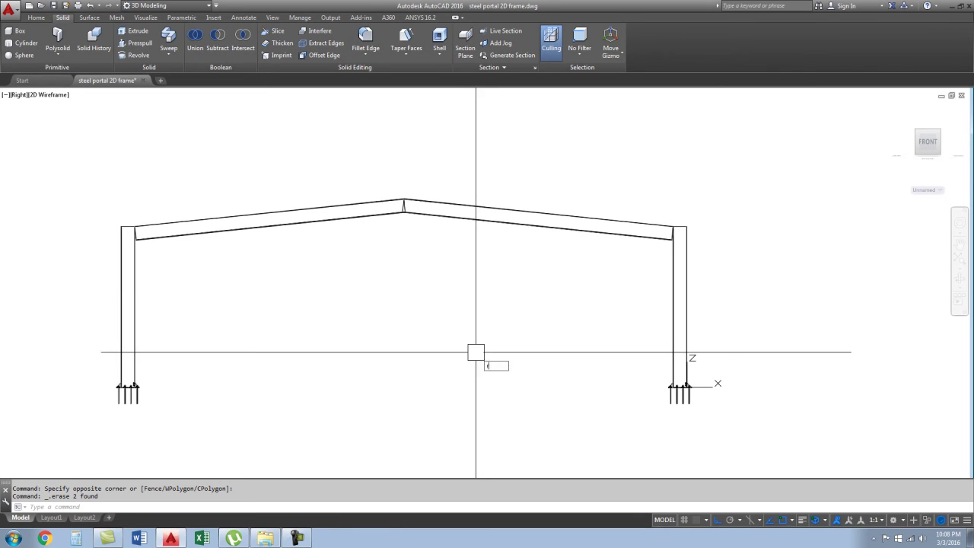
key("Return")
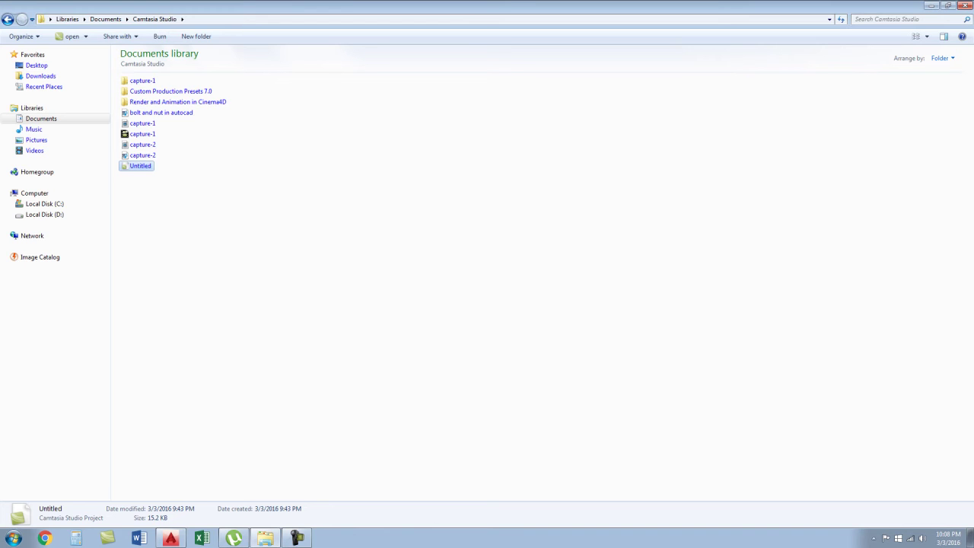
- Play the 'bolt and nut in autocad' MP4 from the Camtasia Studio folder
double_click(161, 113)
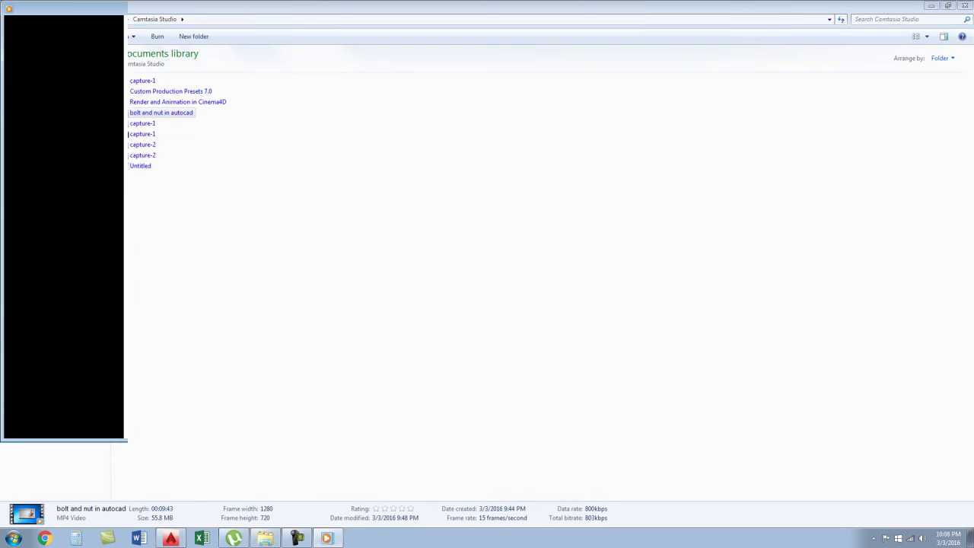
- Maximize the video player, close it, and bring up Chrome from the taskbar
left_click(627, 10)
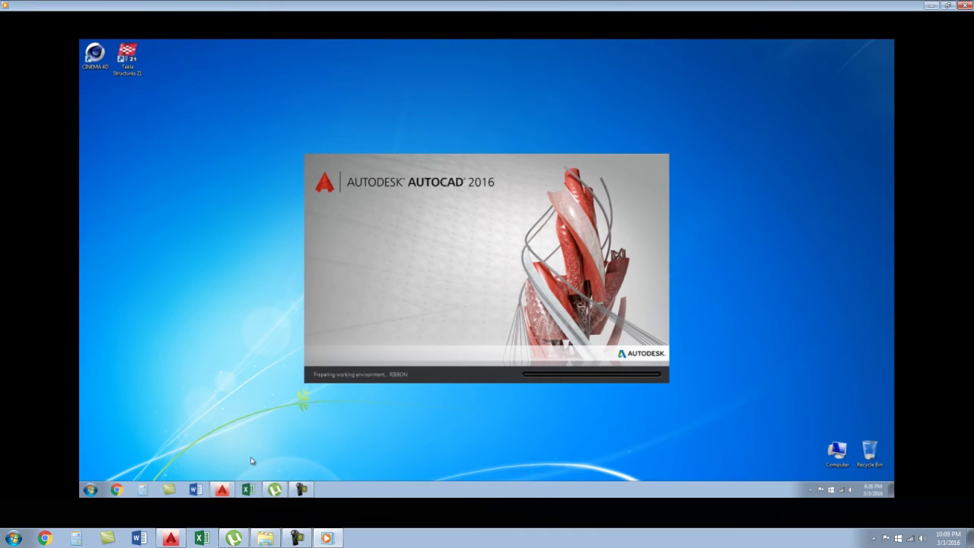
key("alt+F4")
left_click(44, 538)
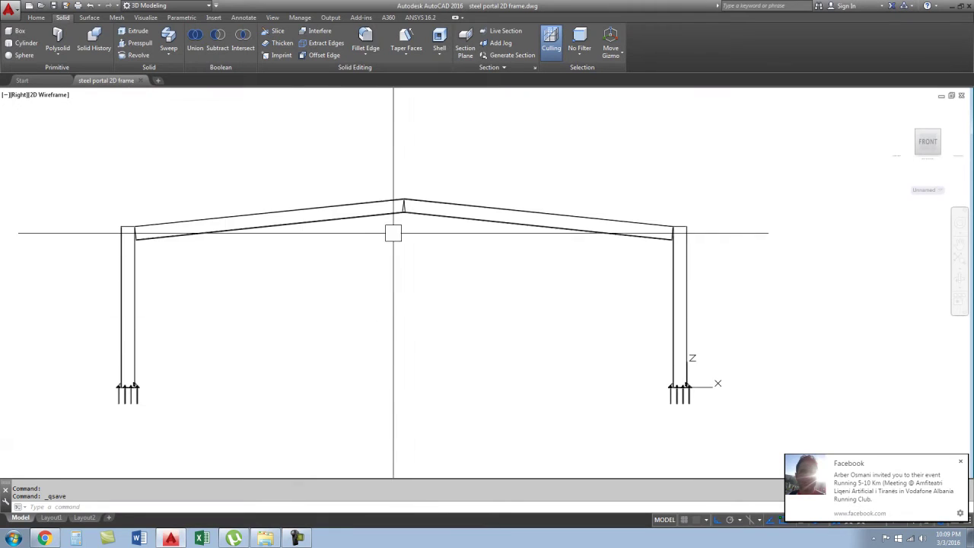
scroll(157, 211, "up", 3)
scroll(106, 225, "up", 2)
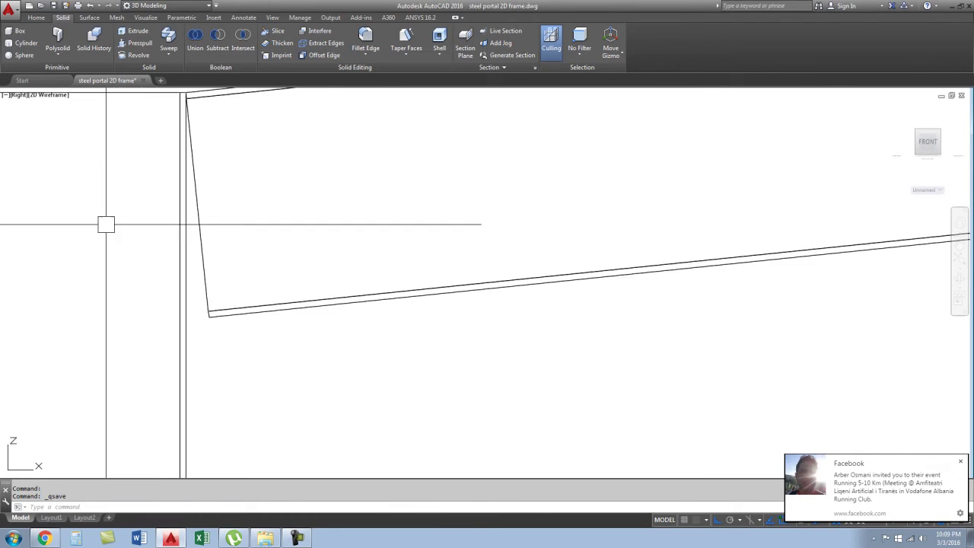
left_click(255, 312)
scroll(226, 337, "up", 2)
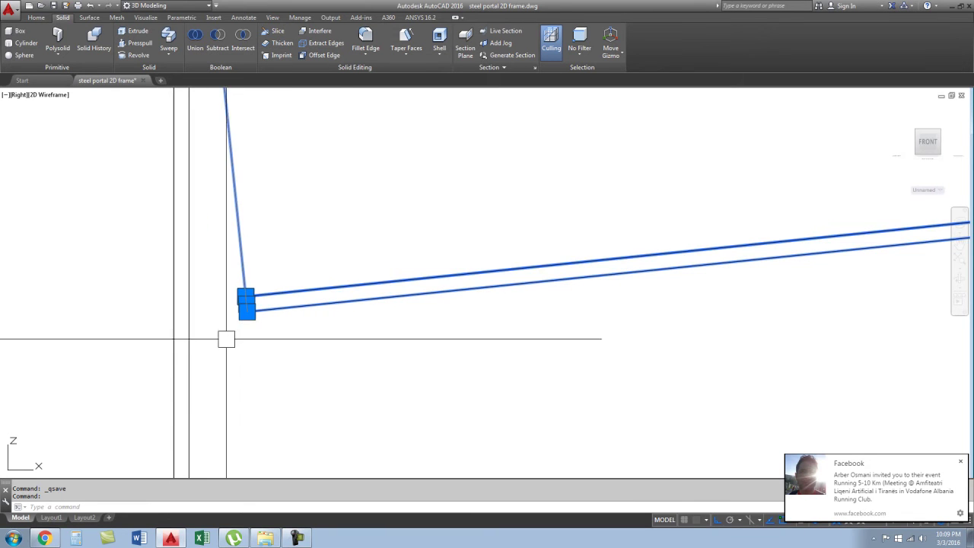
scroll(212, 261, "down", 3)
mouse_move(233, 303)
middle_mouse_down("shift")
mouse_move(216, 297)
mouse_move(335, 207)
middle_mouse_up("shift")
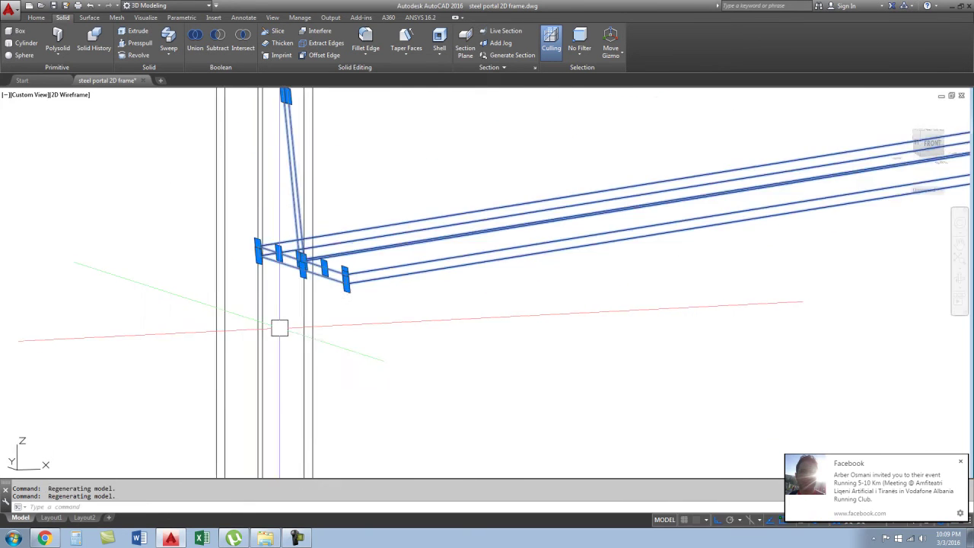
left_click(335, 207)
mouse_move(170, 243)
middle_mouse_down("shift")
mouse_move(211, 297)
mouse_move(226, 372)
middle_mouse_up("shift")
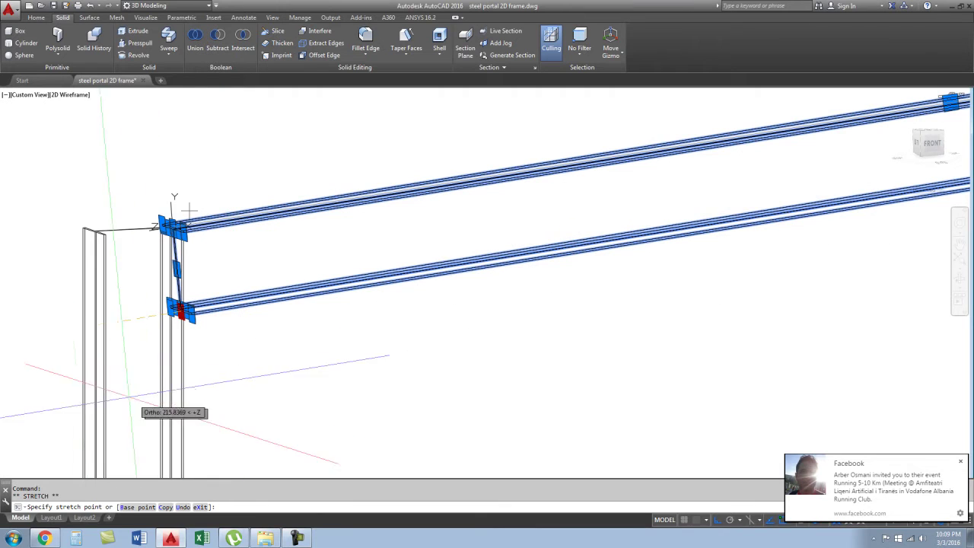
key("Escape")
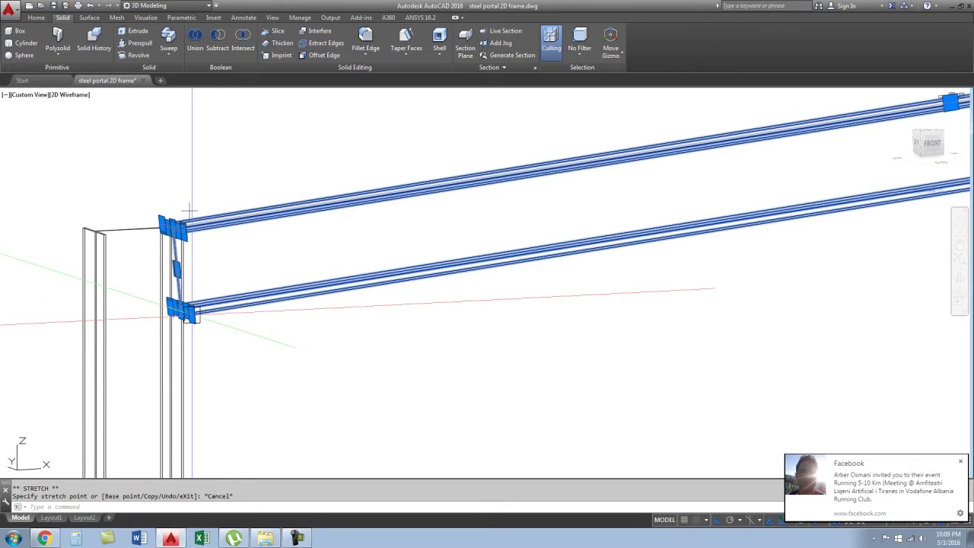
key("Escape")
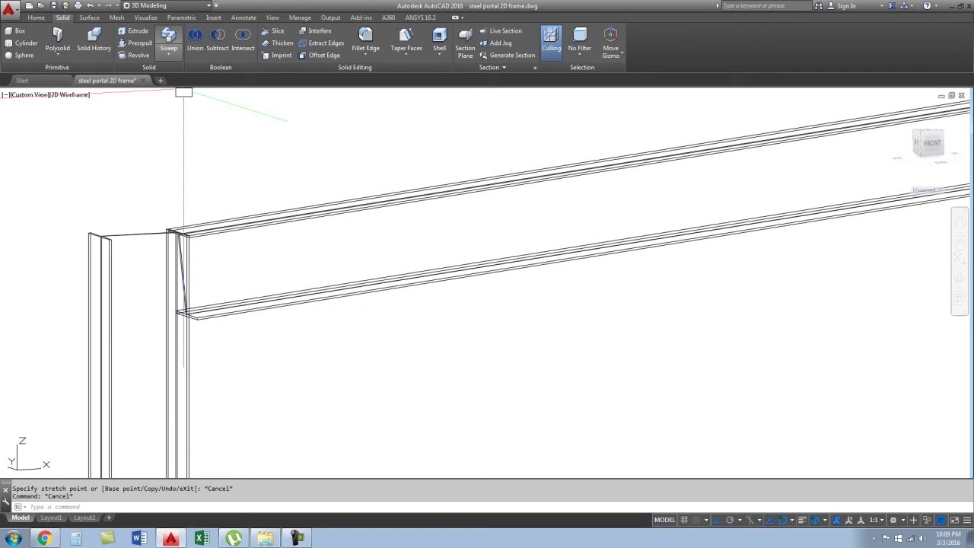
- On the Home tab, presspull the left eave end-plate outline into a thin plate
left_click(168, 55)
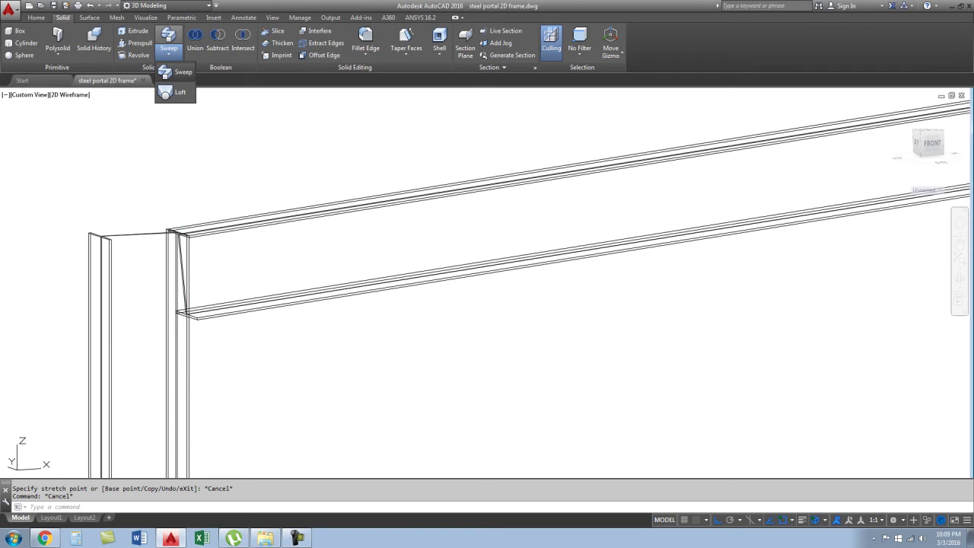
left_click(35, 17)
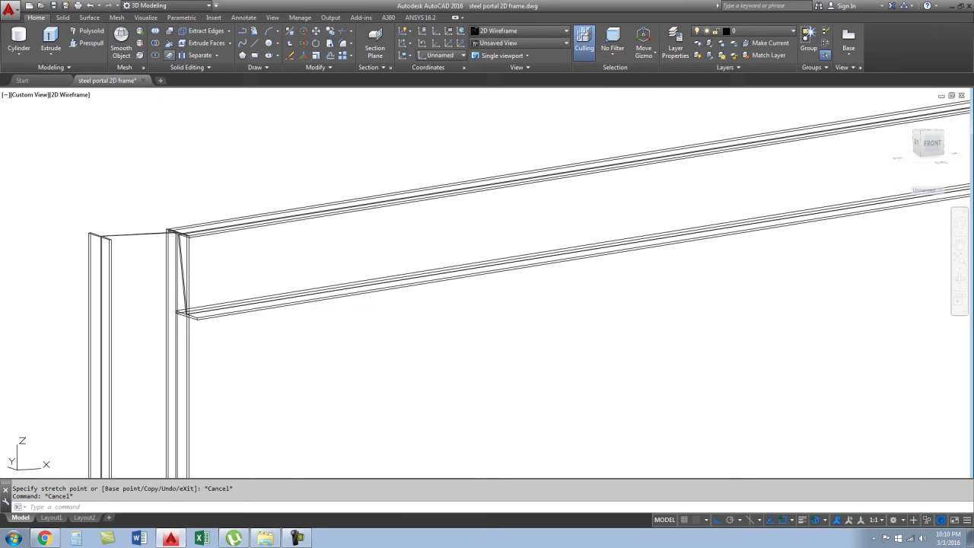
mouse_move(175, 338)
middle_mouse_down("shift")
mouse_move(315, 152)
mouse_move(294, 224)
mouse_move(228, 261)
mouse_move(228, 294)
mouse_move(167, 222)
mouse_move(251, 200)
mouse_move(228, 182)
mouse_move(272, 224)
mouse_move(262, 225)
middle_mouse_up("shift")
left_click(317, 153)
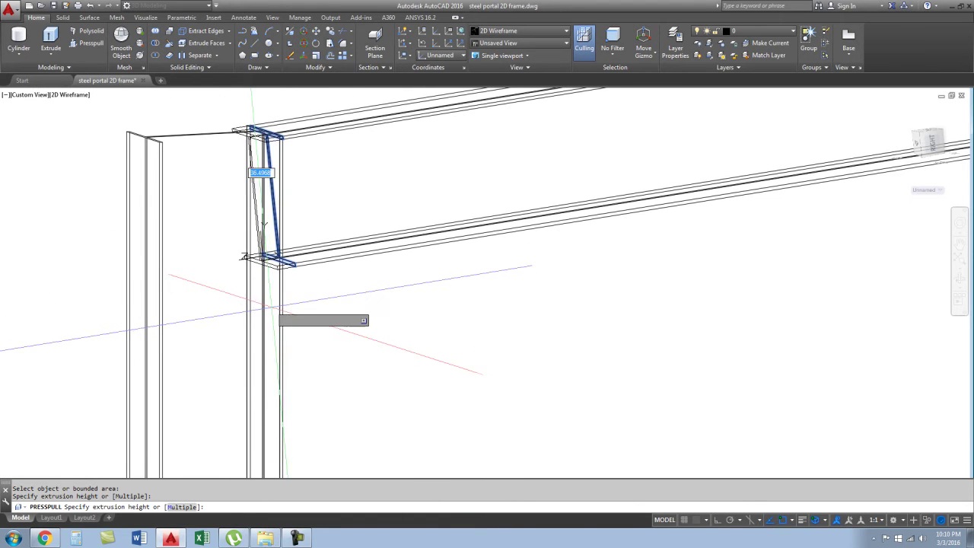
left_click(215, 307)
mouse_move(214, 307)
middle_mouse_down("shift")
mouse_move(233, 311)
mouse_move(290, 168)
middle_mouse_up("shift")
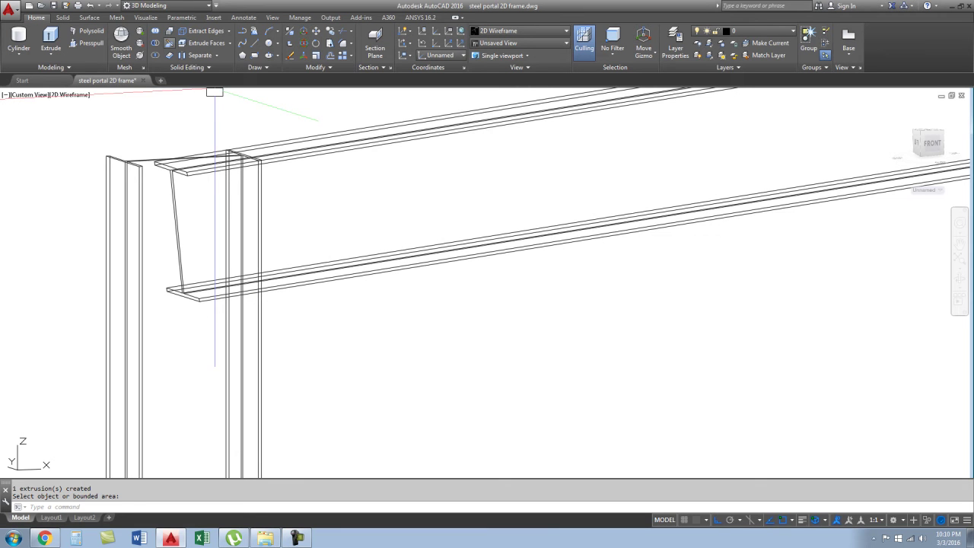
type("sl")
key("Return")
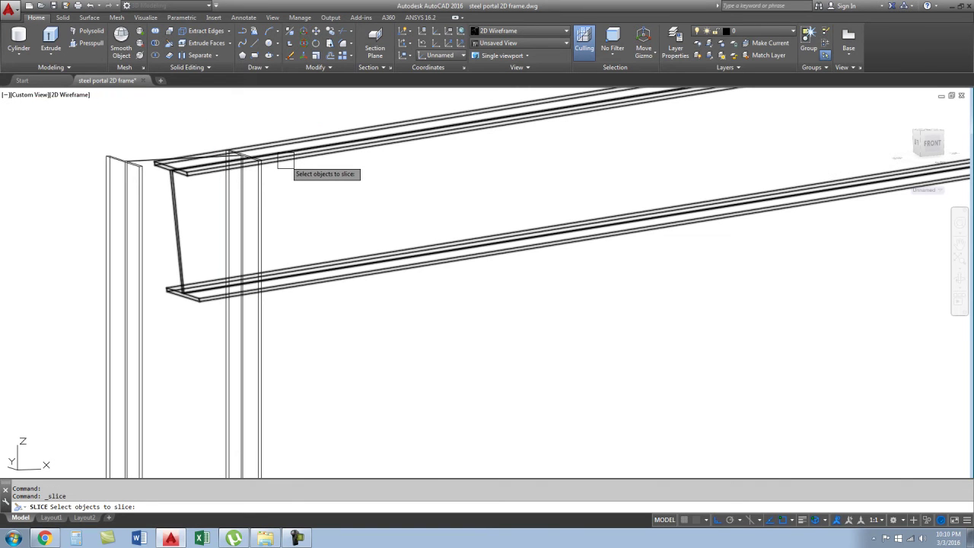
- Slice the sloping rafter with a two-point plane at the column top, keeping both sides
left_click(286, 160)
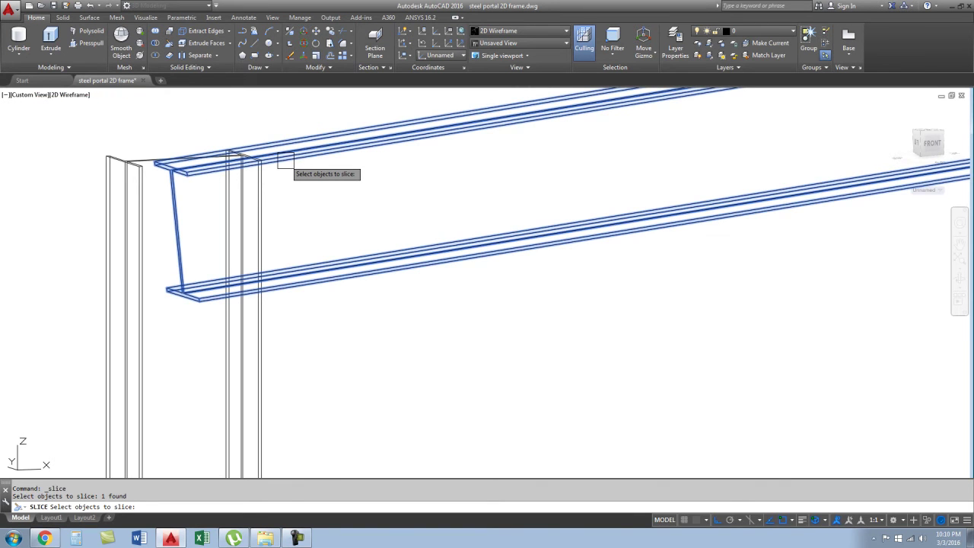
key("Return")
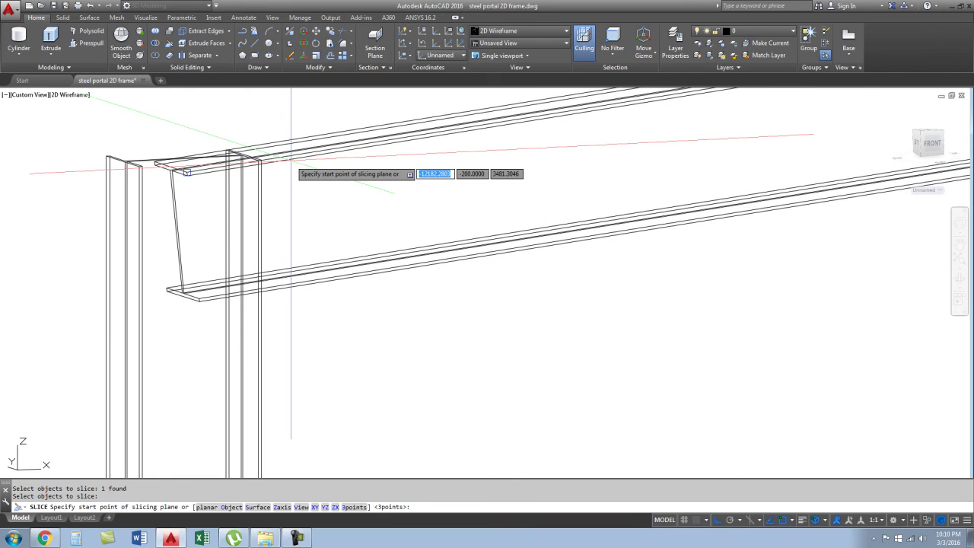
scroll(245, 156, "up", 3)
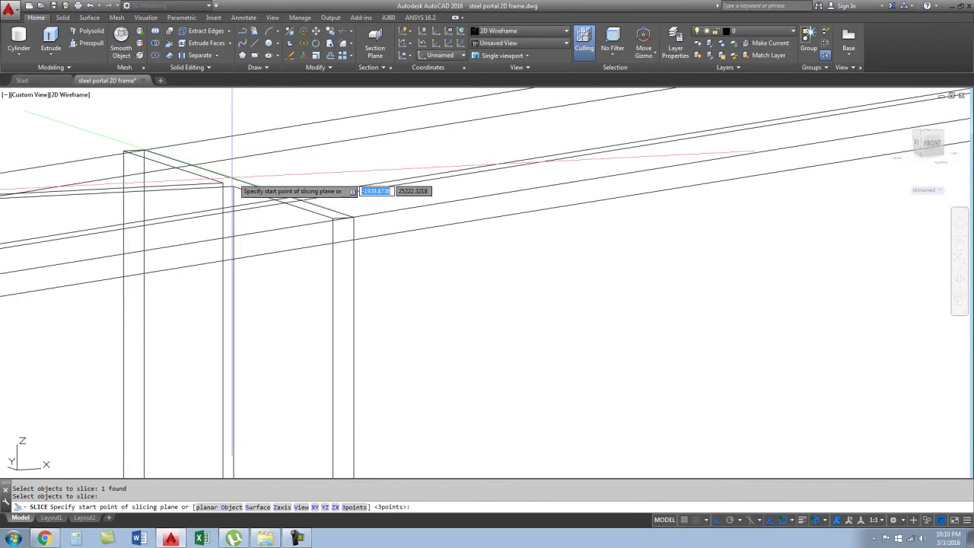
left_click(249, 183)
scroll(305, 297, "down", 2)
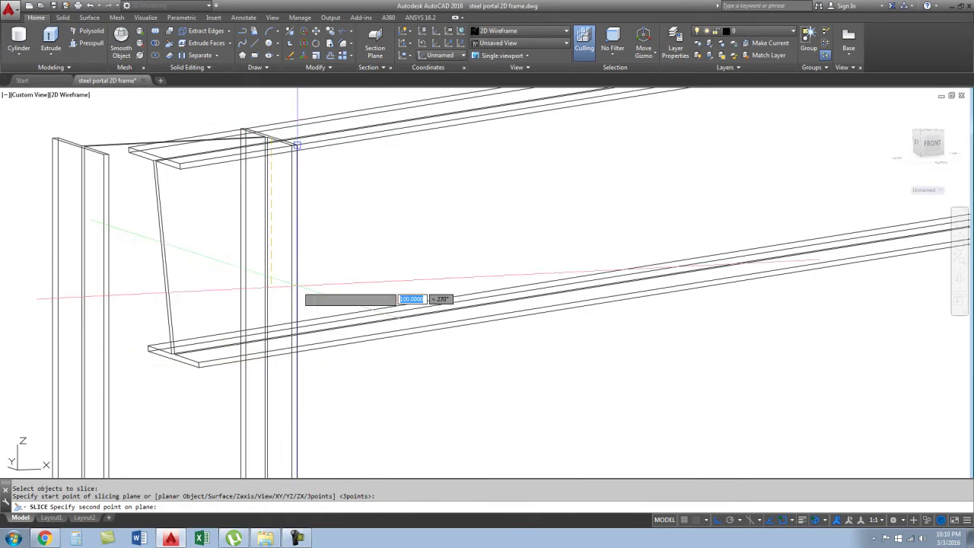
scroll(344, 299, "down", 3)
left_click(343, 300)
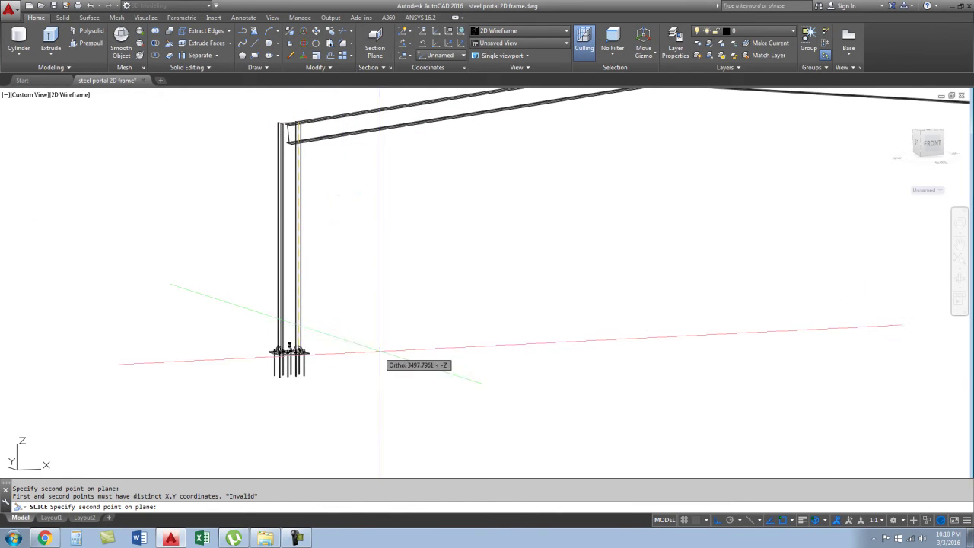
scroll(334, 377, "up", 2)
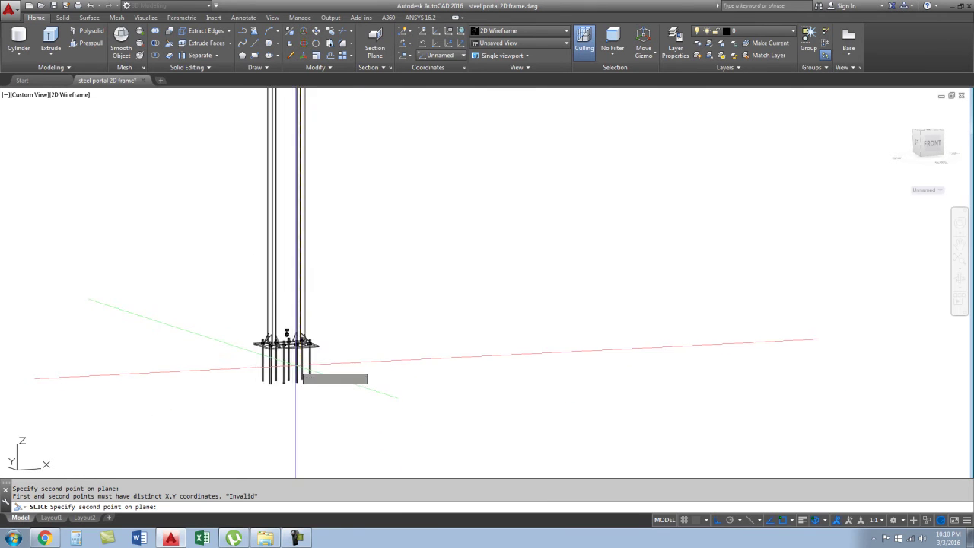
scroll(346, 305, "up", 5)
scroll(389, 322, "down", 8)
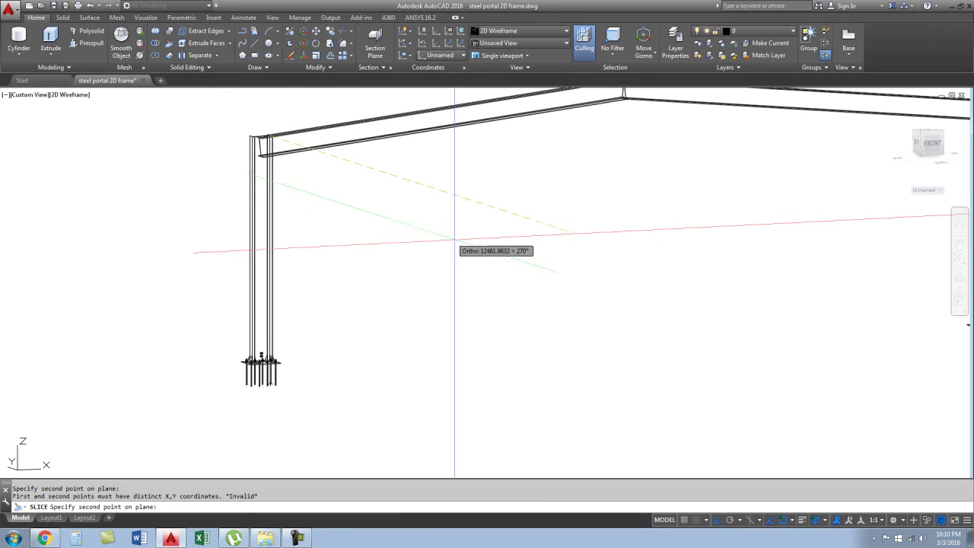
left_click(520, 282)
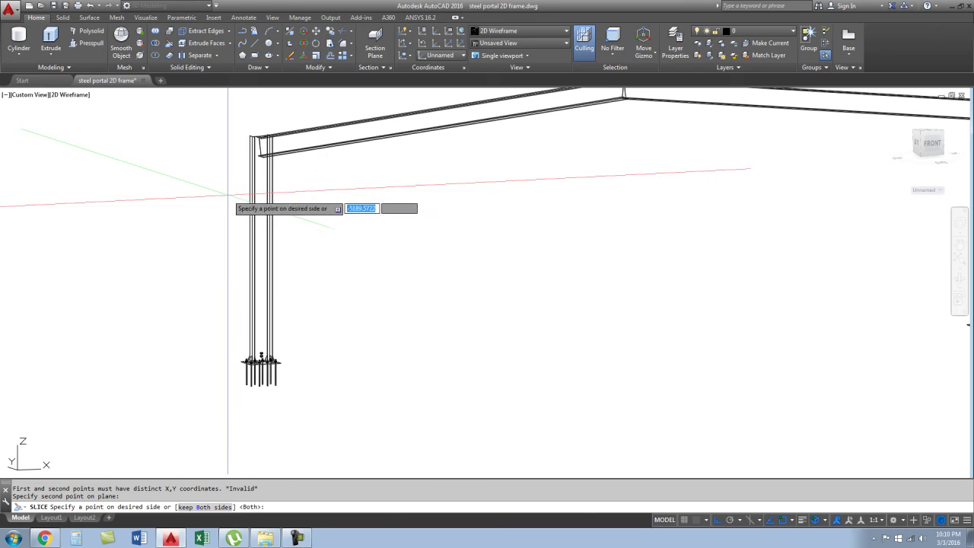
left_click(205, 507)
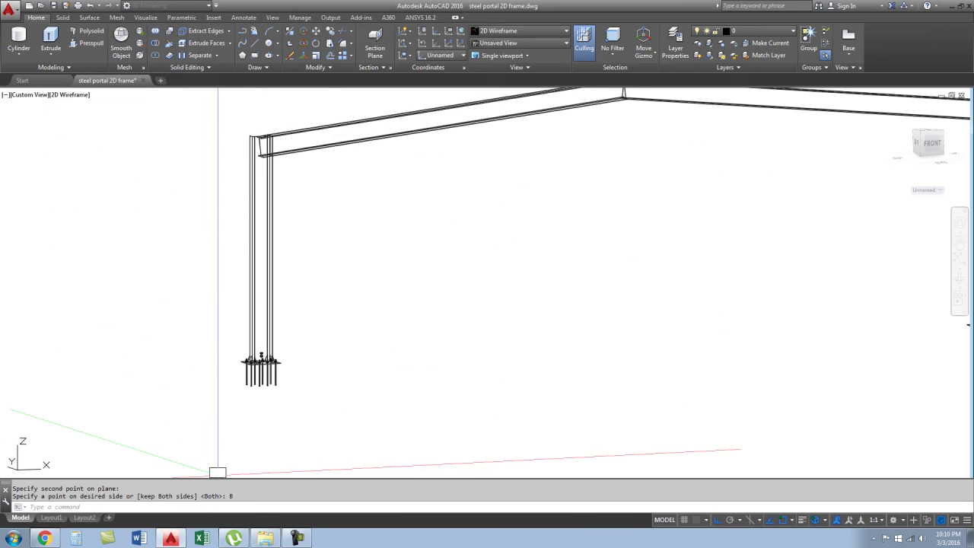
- Delete the leftover slanted line at the left column top
scroll(264, 129, "up", 4)
scroll(263, 129, "up", 2)
left_click(246, 195)
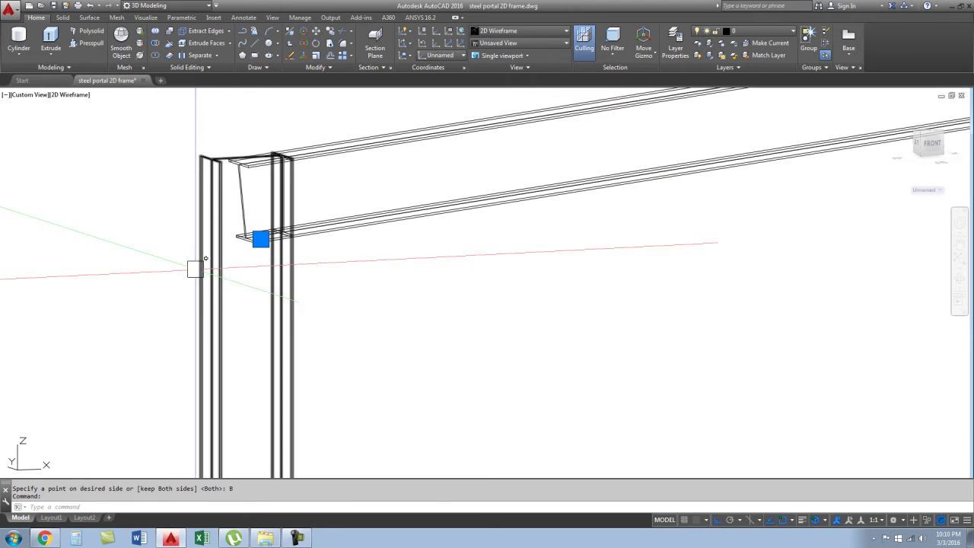
key("Delete")
scroll(192, 221, "down", 3)
middle_click_drag(320, 289, 342, 282, "shift")
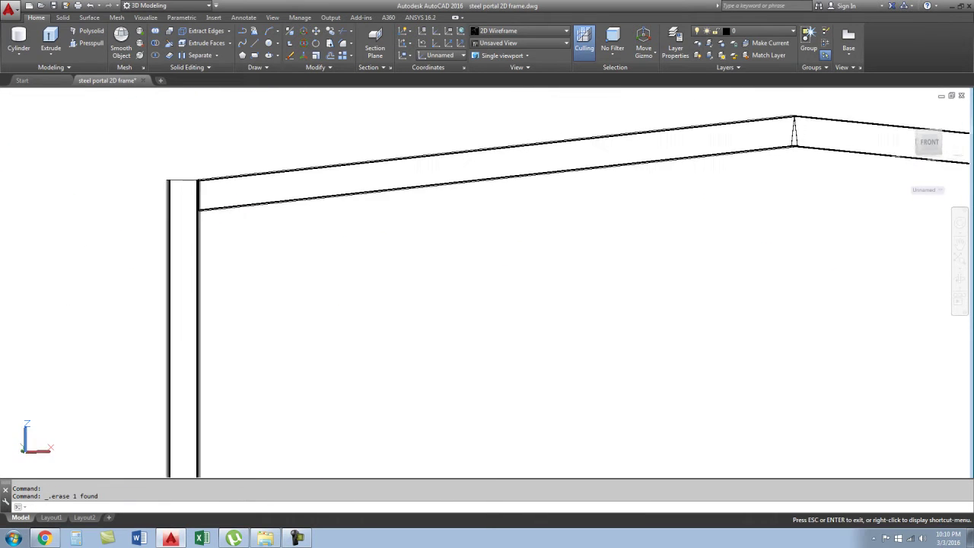
- Try extruding the beam profile at the joint, then cancel the extrusion
scroll(207, 318, "down", 5)
scroll(309, 281, "up", 4)
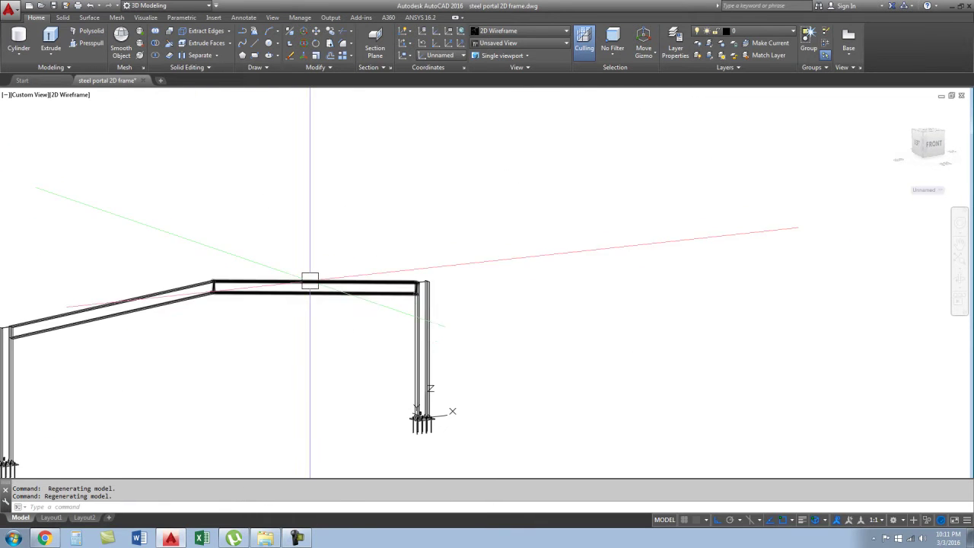
scroll(340, 264, "up", 5)
mouse_move(339, 264)
middle_mouse_down("shift")
mouse_move(366, 282)
mouse_move(256, 92)
middle_mouse_up("shift")
left_click(50, 38)
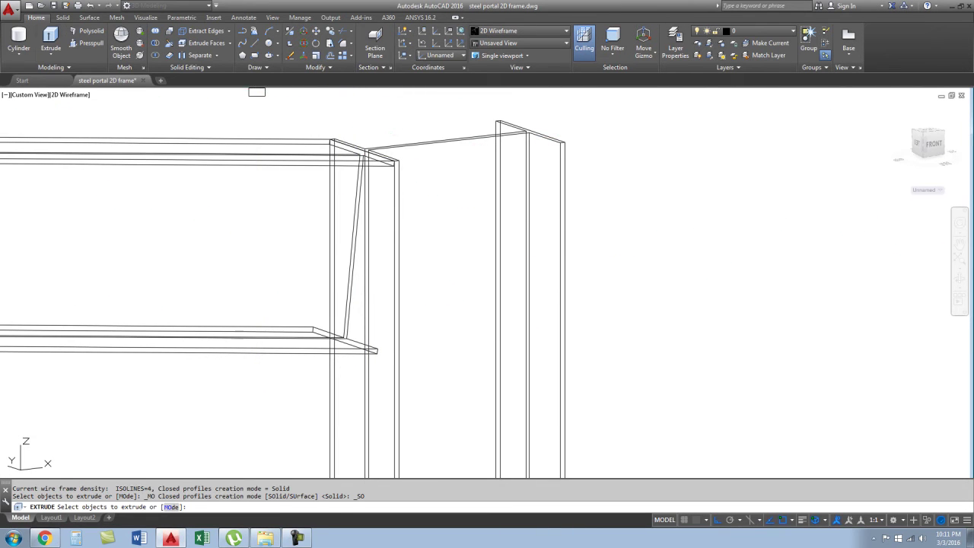
scroll(351, 342, "up", 3)
scroll(340, 342, "up", 2)
left_click(340, 342)
left_click(327, 342)
left_click(257, 331)
scroll(311, 338, "down", 3)
key("ctrl+z")
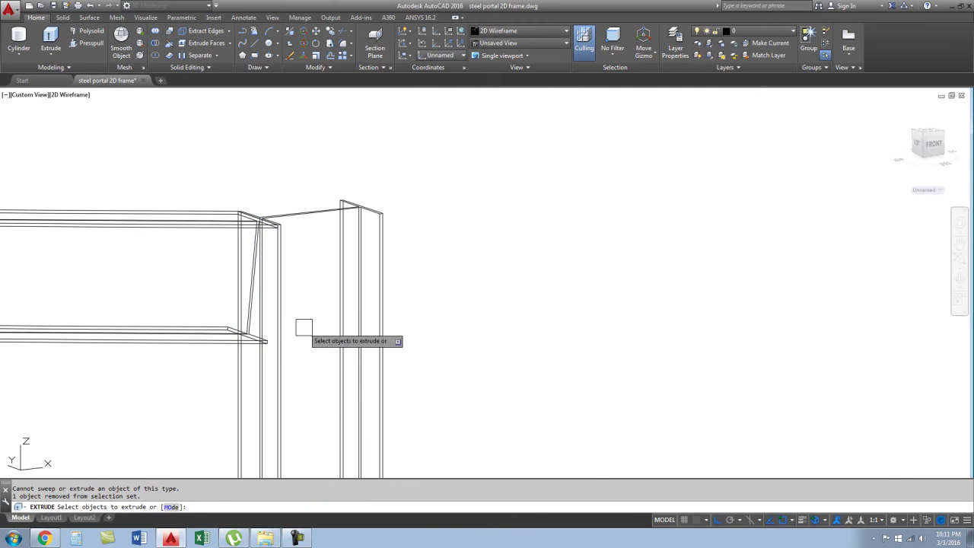
key("Escape")
- Start Presspull on the bounded area at the beam end
left_click(86, 42)
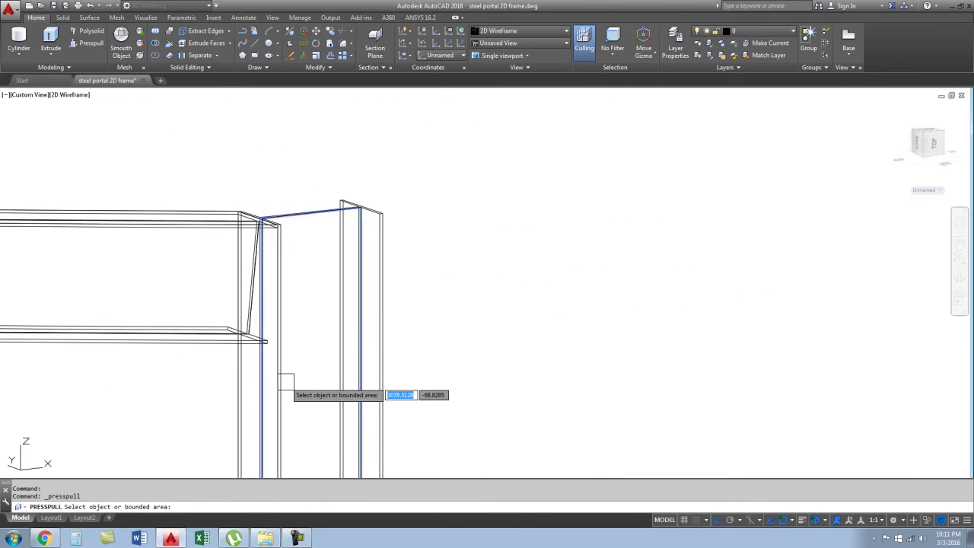
scroll(274, 228, "up", 3)
scroll(292, 187, "up", 2)
left_click(292, 183)
mouse_move(292, 183)
middle_mouse_down("shift")
mouse_move(316, 263)
mouse_move(300, 254)
middle_mouse_up("shift")
scroll(299, 254, "up", 3)
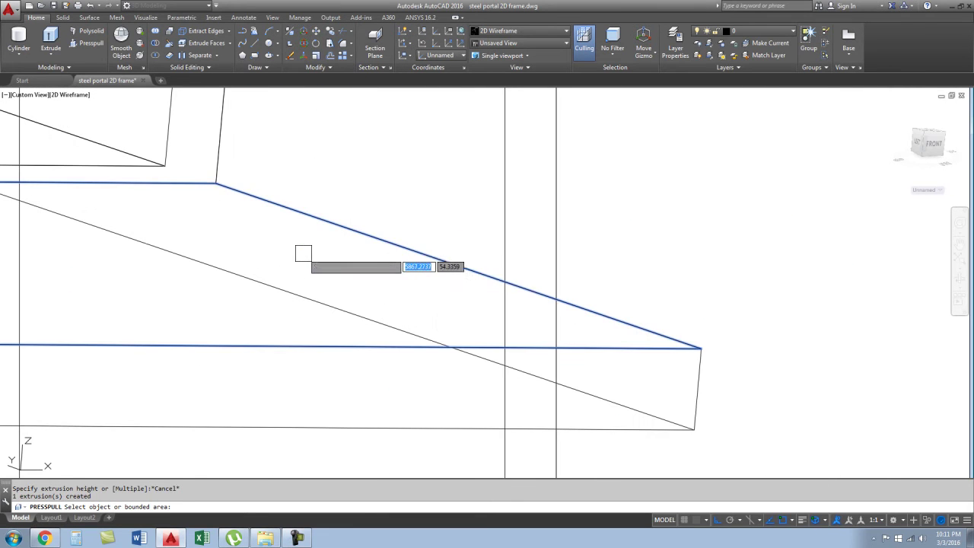
mouse_move(586, 389)
middle_mouse_down("shift")
mouse_move(335, 379)
mouse_move(266, 334)
middle_mouse_up("shift")
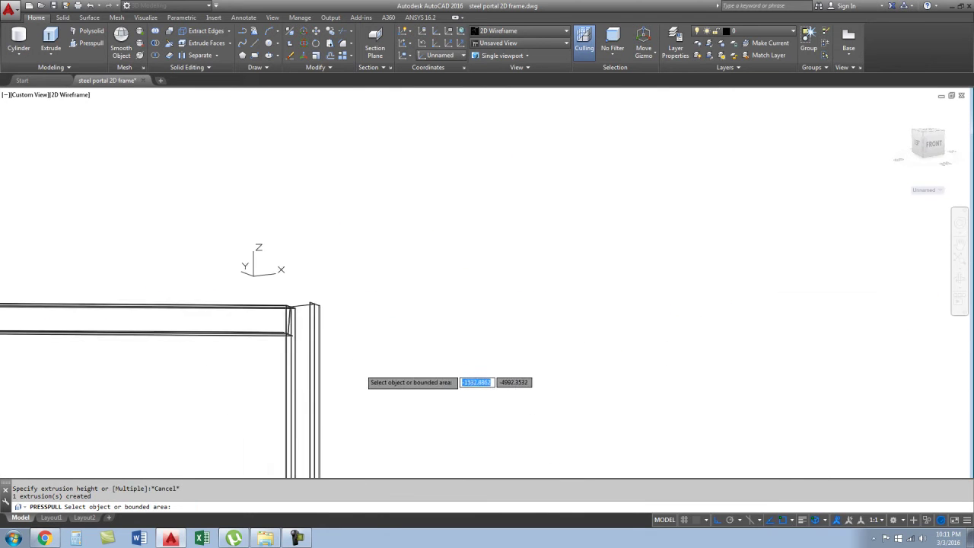
scroll(266, 335, "up", 5)
- Pull the I-section areas at the beam–column joint out to the rafter length
left_click(383, 250)
left_click(409, 258)
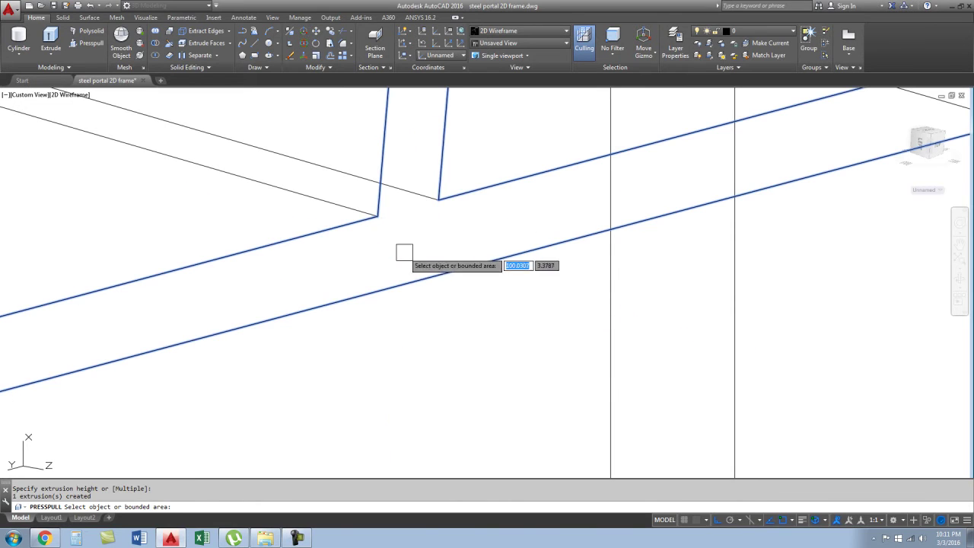
left_click(404, 252)
scroll(426, 274, "down", 3)
middle_click_drag(432, 280, 467, 347, "shift")
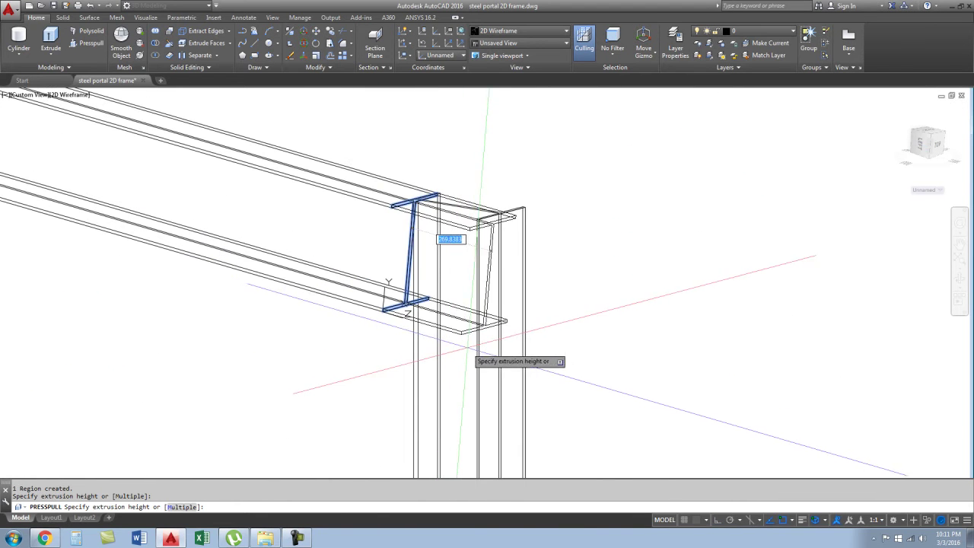
left_click(465, 373)
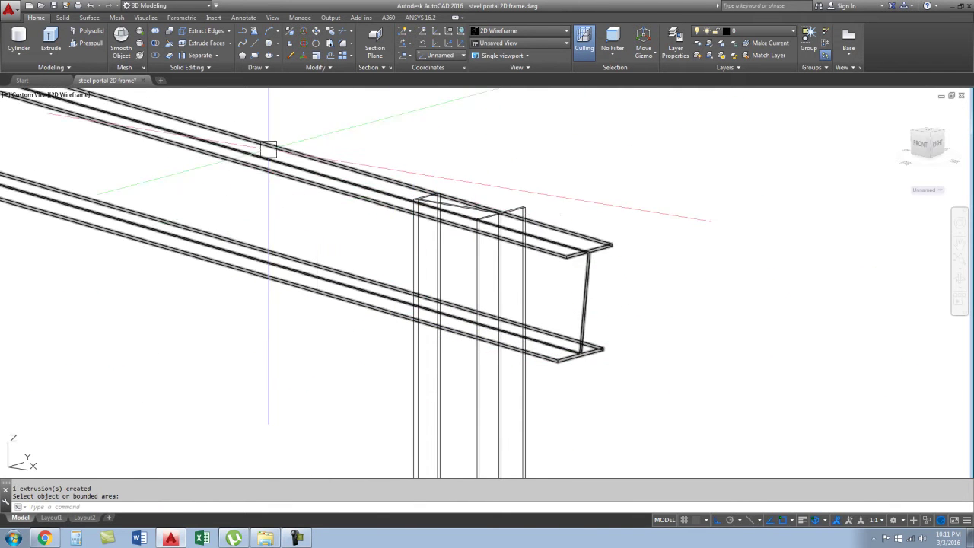
left_click(155, 43)
scroll(427, 183, "up", 3)
scroll(427, 183, "up", 3)
- Begin slicing the rafter at the right column with a two-point plane, then abandon it
left_click(427, 179)
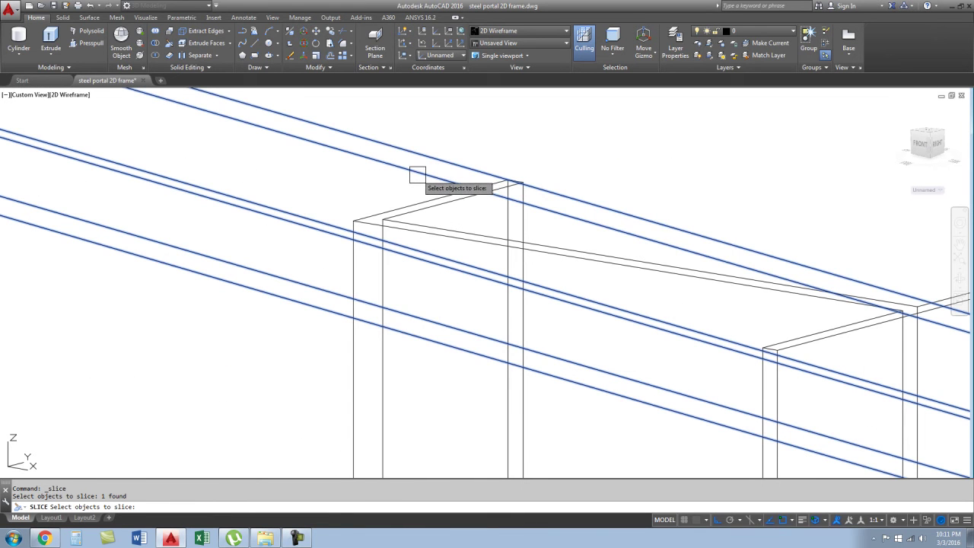
key("Return")
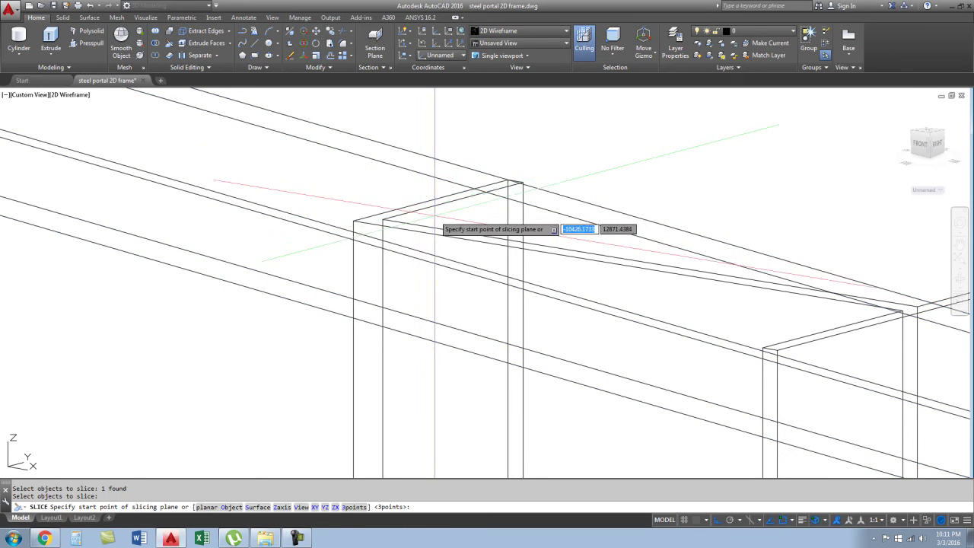
left_click(430, 200)
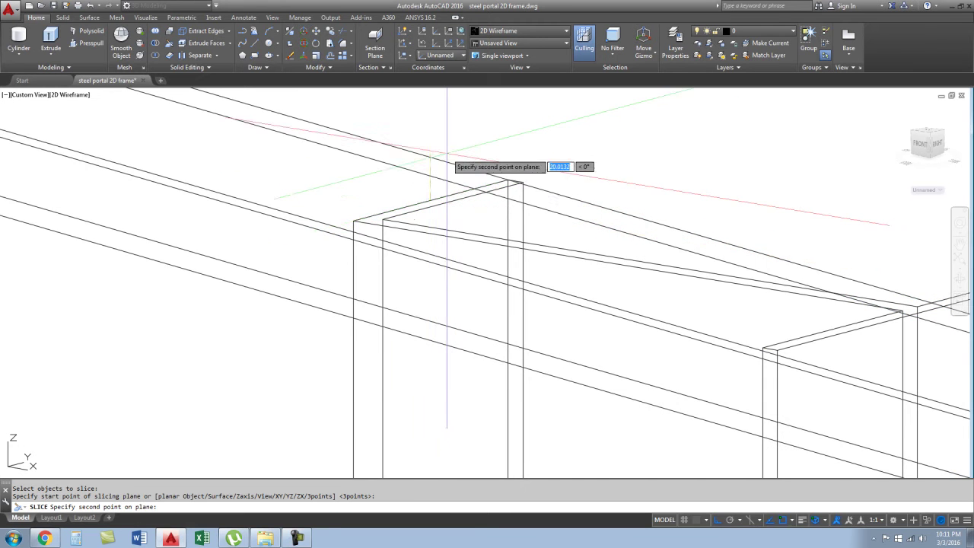
scroll(435, 172, "down", 2)
scroll(436, 137, "down", 1)
left_click(428, 342)
scroll(428, 137, "up", 2)
scroll(348, 201, "up", 1)
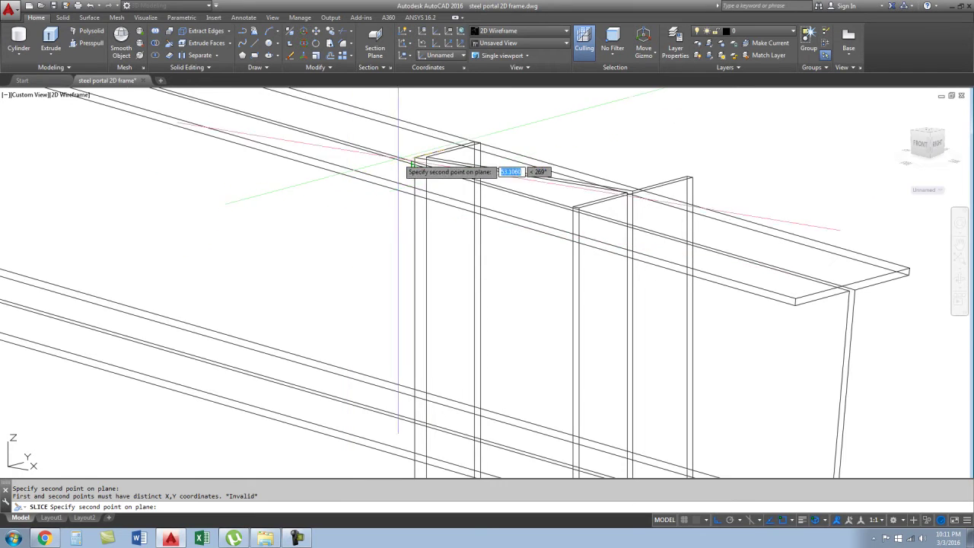
scroll(414, 160, "up", 2)
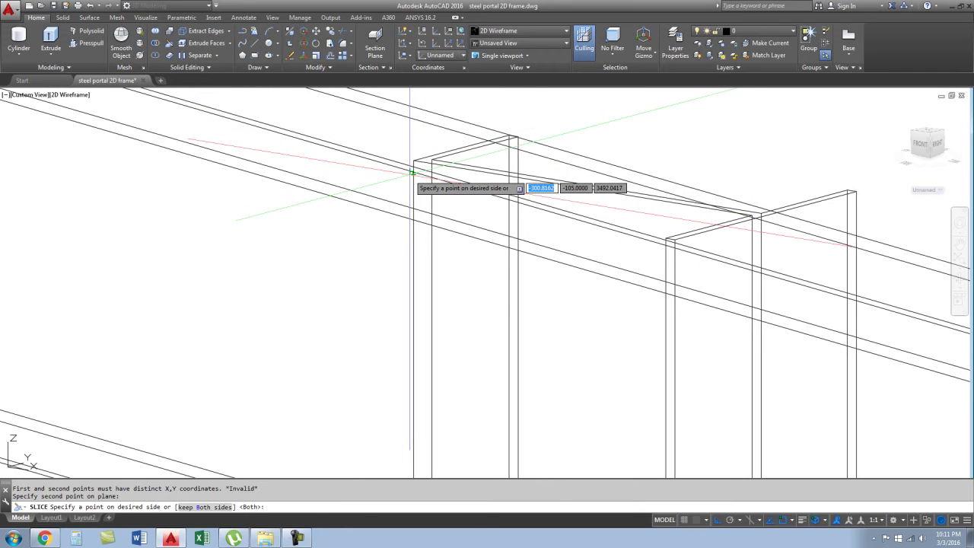
scroll(380, 182, "up", 2)
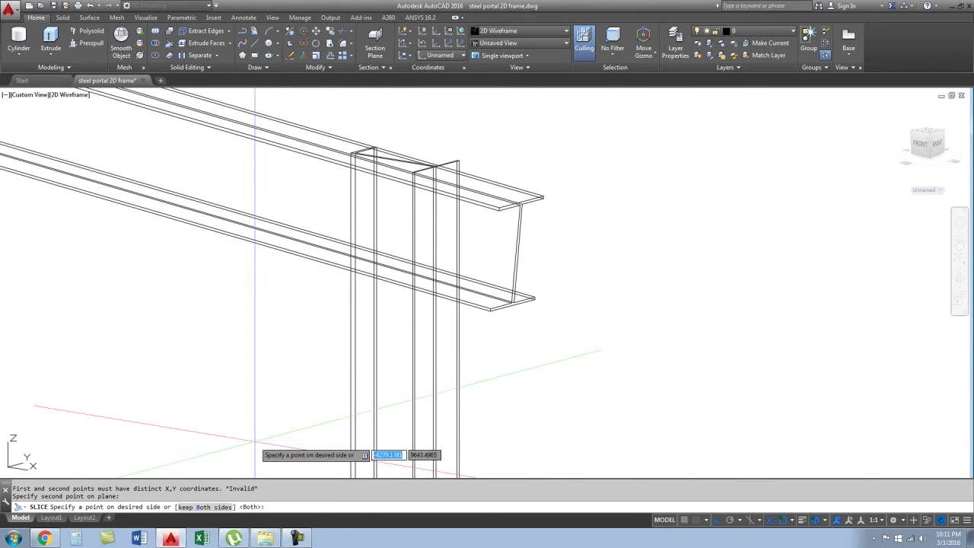
key("Escape")
- Delete the short beam stub at the joint and orbit to a left-front view
left_click(479, 220)
key("Delete")
mouse_move(489, 250)
middle_mouse_down("shift")
mouse_move(411, 243)
mouse_move(357, 272)
middle_mouse_up("shift")
middle_click_drag(251, 236, 305, 238, "shift")
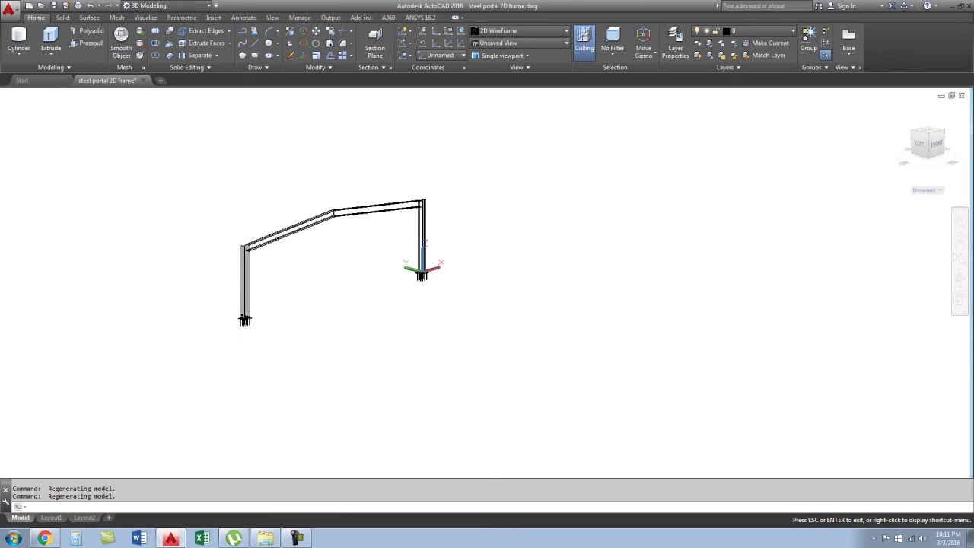
- Orbit onto the eaves joint and select the rafter and column for slicing
key("Escape")
scroll(304, 261, "up", 5)
scroll(324, 261, "down", 2)
middle_click_drag(324, 261, 307, 281)
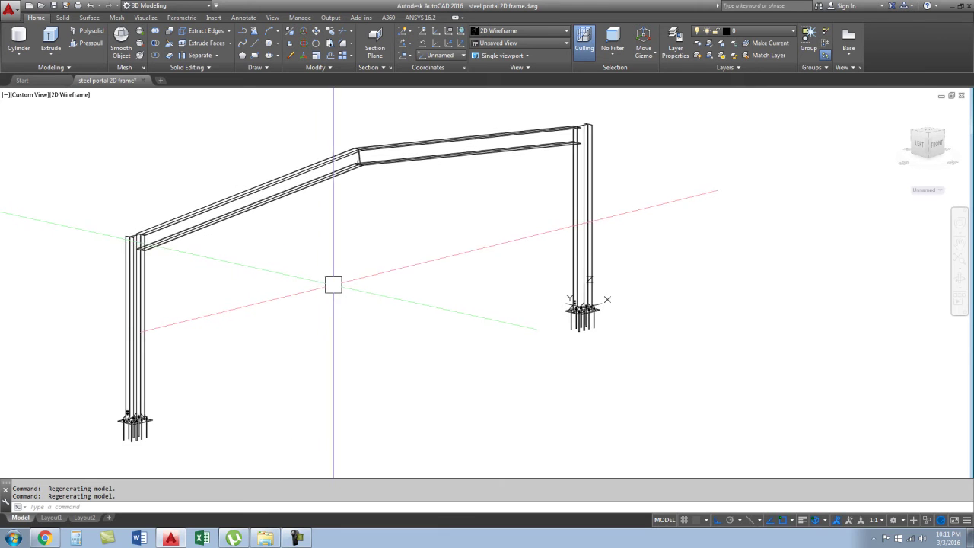
scroll(366, 251, "down", 2)
scroll(330, 254, "up", 6)
scroll(338, 272, "up", 1)
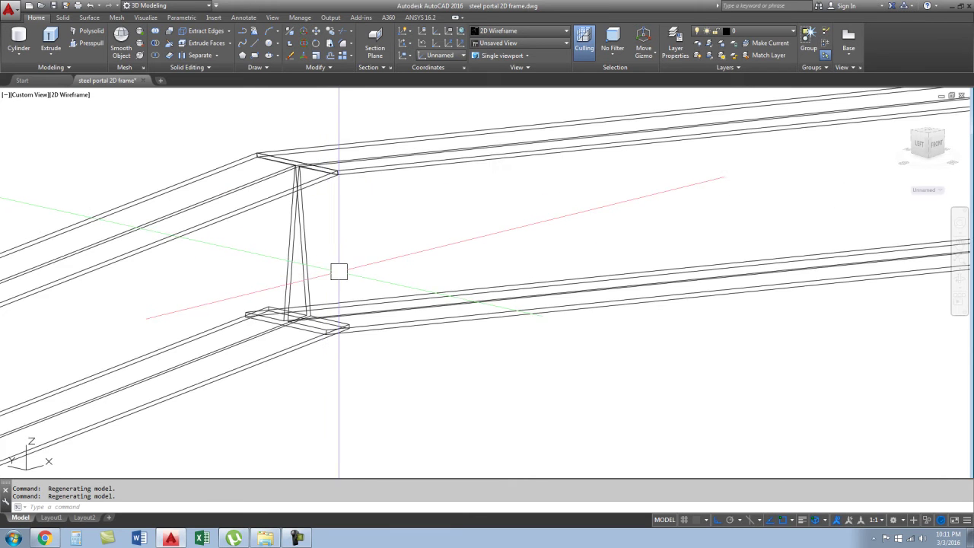
middle_click_drag(355, 279, 181, 107, "shift")
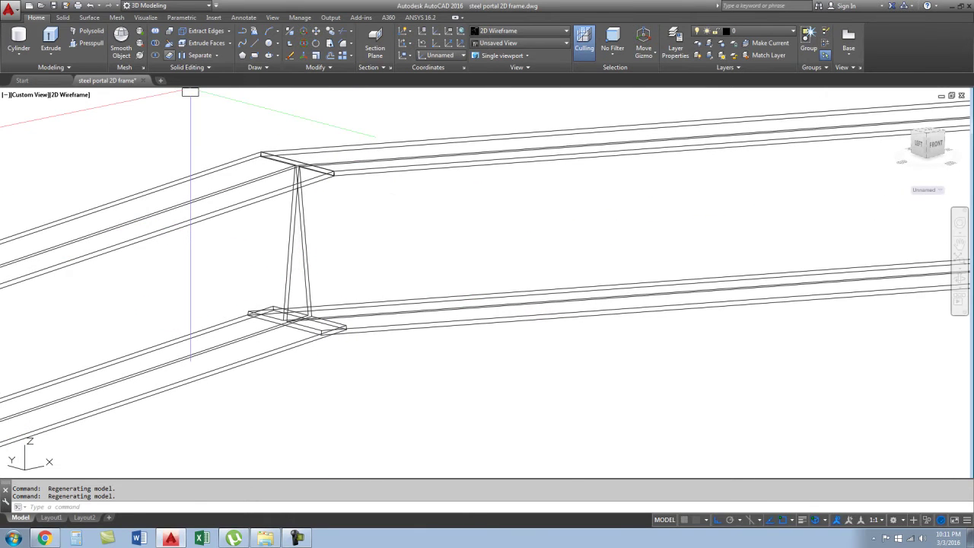
scroll(272, 198, "up", 2)
left_click(326, 195)
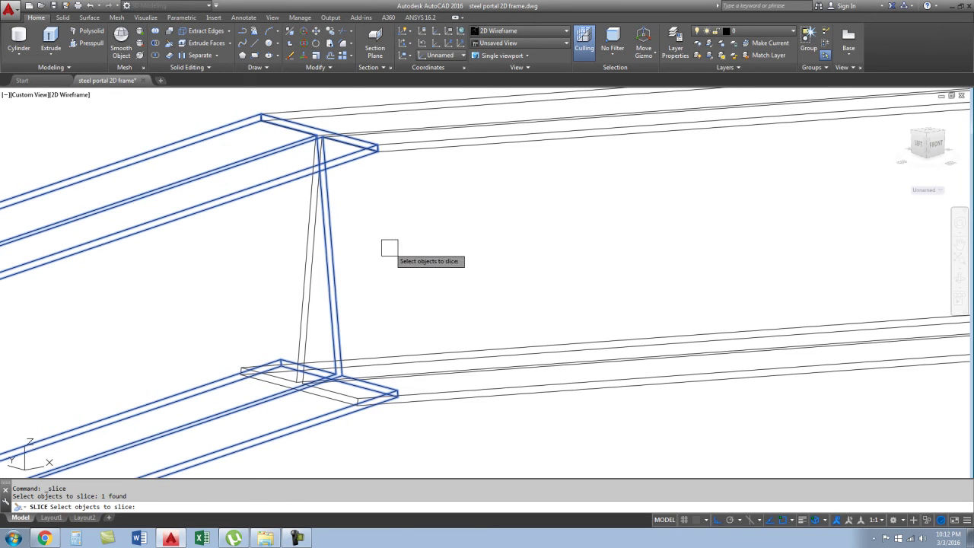
left_click(420, 147)
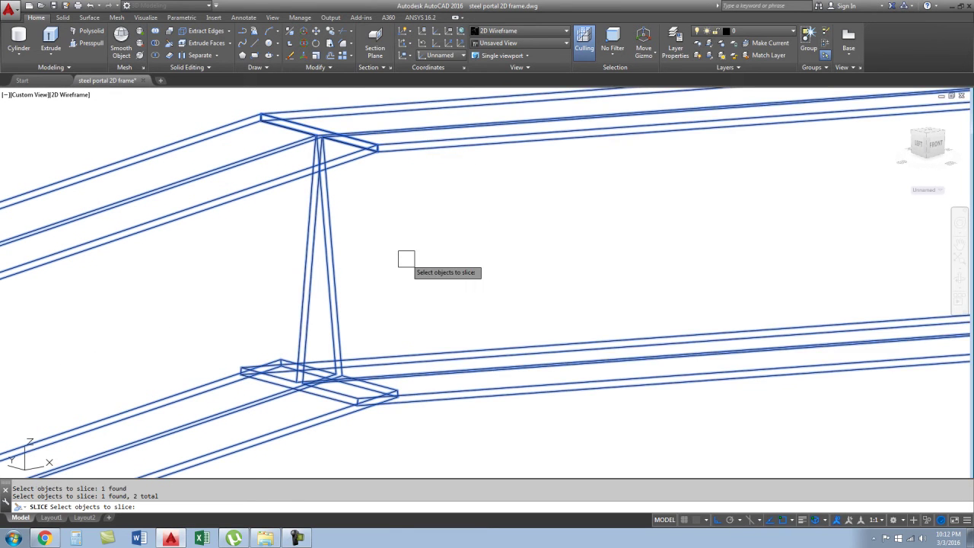
key("Return")
- Slice them with a two-point plane from the column top, keeping both sides
scroll(327, 145, "up", 3)
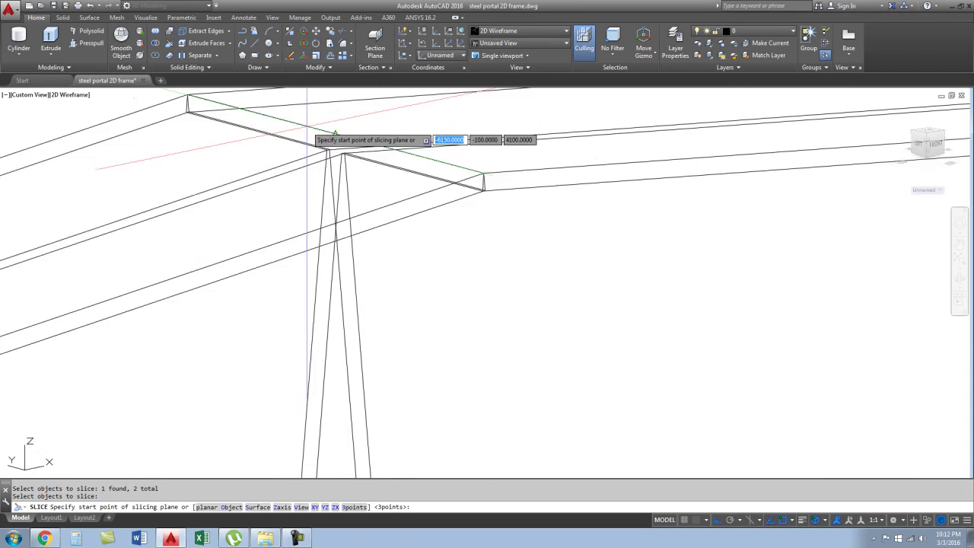
scroll(343, 145, "down", 2)
left_click(335, 118)
scroll(358, 315, "down", 2)
scroll(343, 279, "up", 3)
scroll(358, 289, "up", 2)
scroll(337, 225, "up", 2)
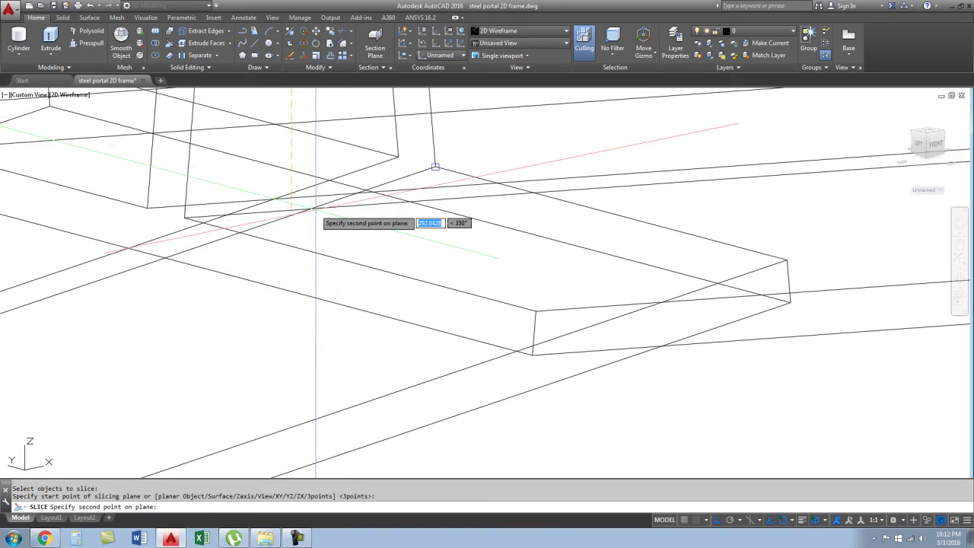
scroll(350, 304, "down", 3)
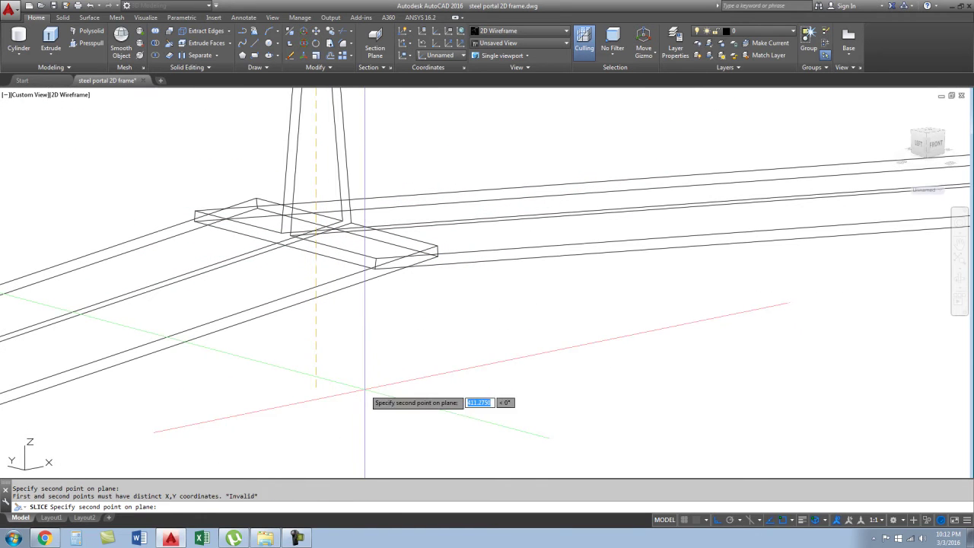
scroll(315, 386, "down", 3)
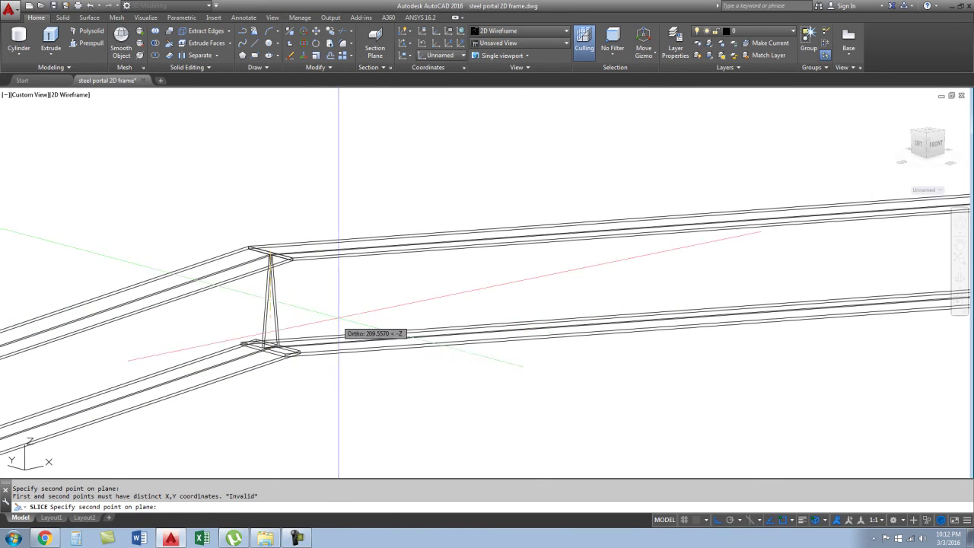
left_click(383, 329)
left_click(204, 507)
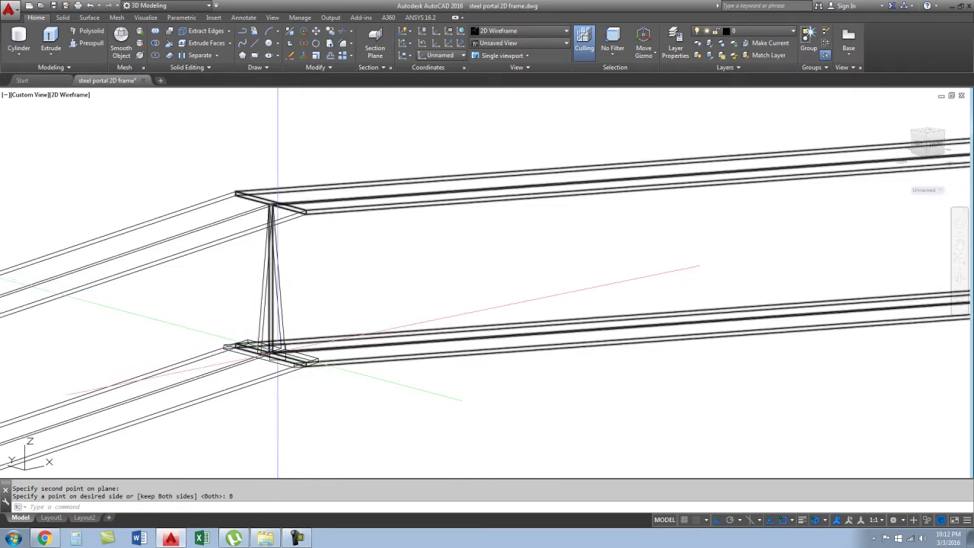
- Erase the unwanted cut-off piece
scroll(345, 337, "up", 5)
left_click(345, 337)
key("Delete")
- Show the portal frame in the Front view
scroll(305, 383, "down", 1)
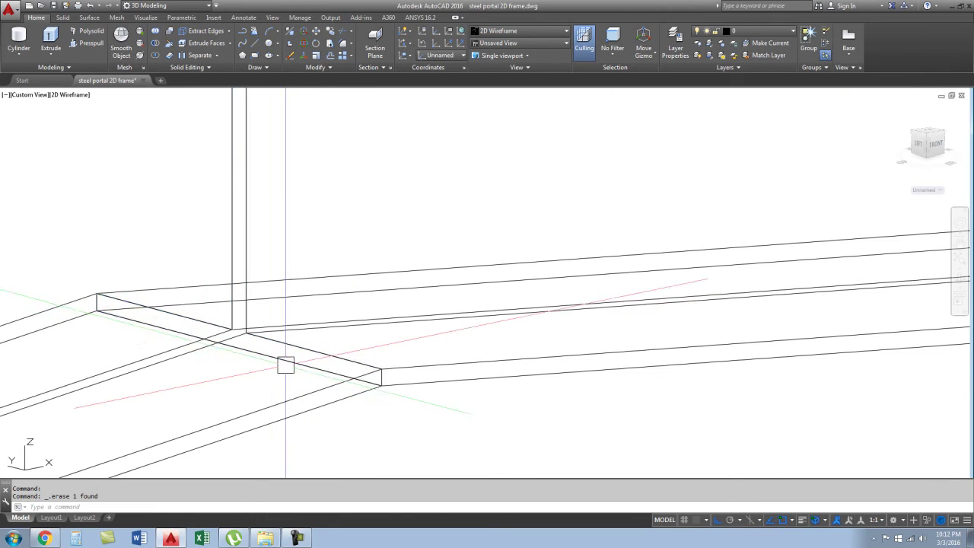
scroll(313, 394, "down", 3)
left_click(929, 143)
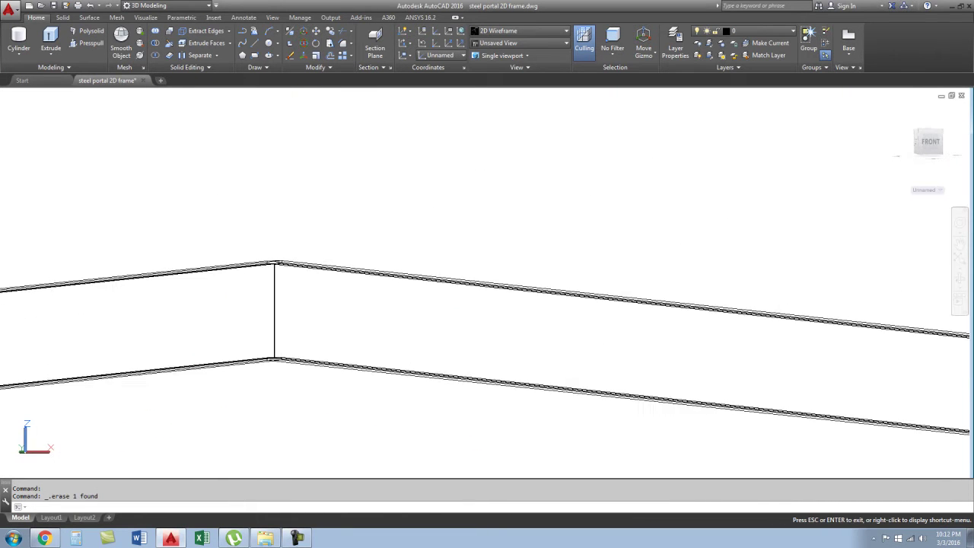
scroll(388, 262, "down", 4)
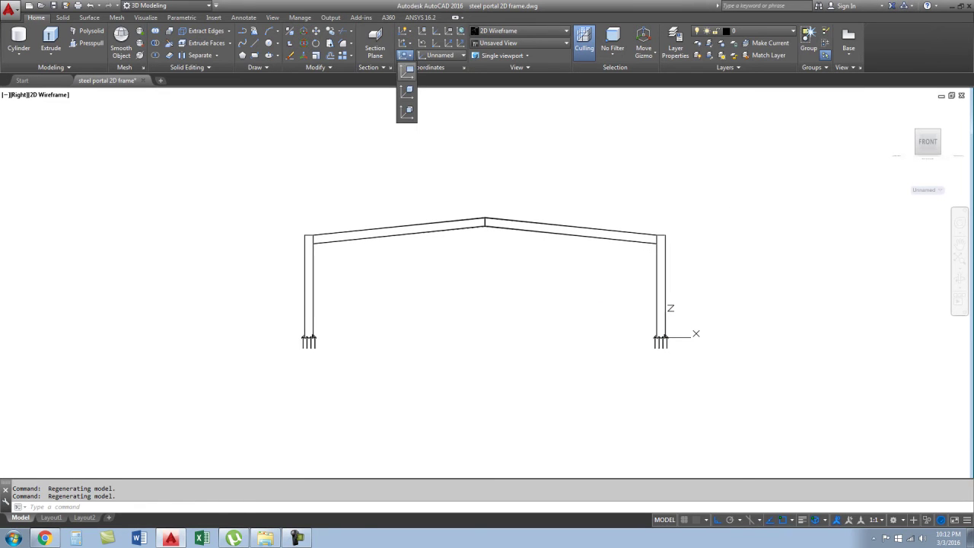
- Align the UCS to the view and zoom to the frame's extents
left_click(407, 71)
scroll(559, 283, "up", 2)
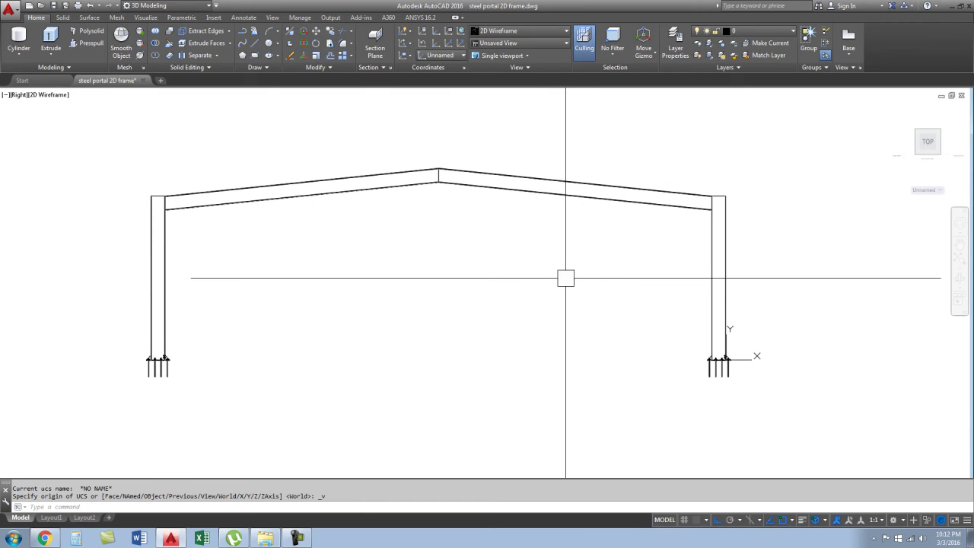
middle_click(565, 278)
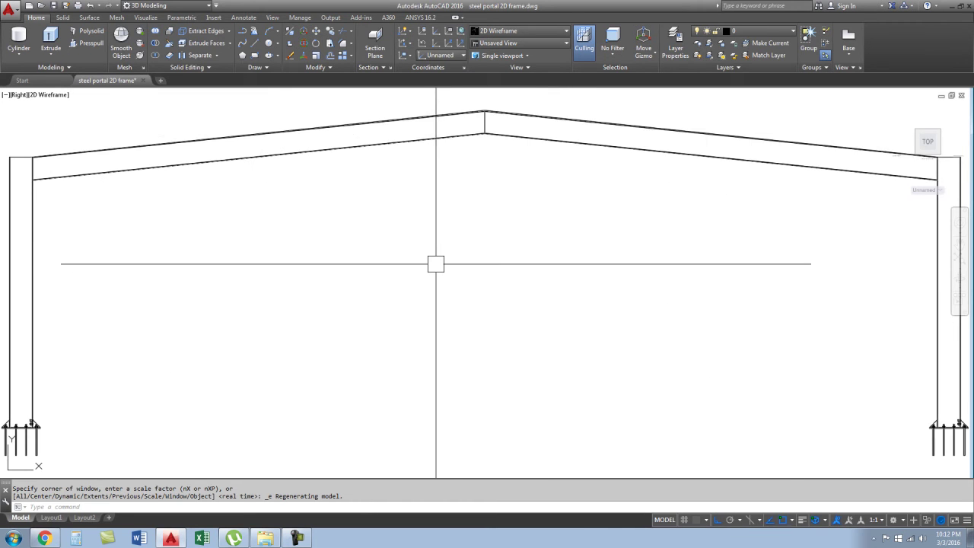
scroll(430, 268, "down", 2)
scroll(178, 373, "up", 7)
scroll(161, 378, "up", 2)
scroll(161, 378, "up", 1)
scroll(255, 383, "down", 5)
scroll(197, 374, "down", 1)
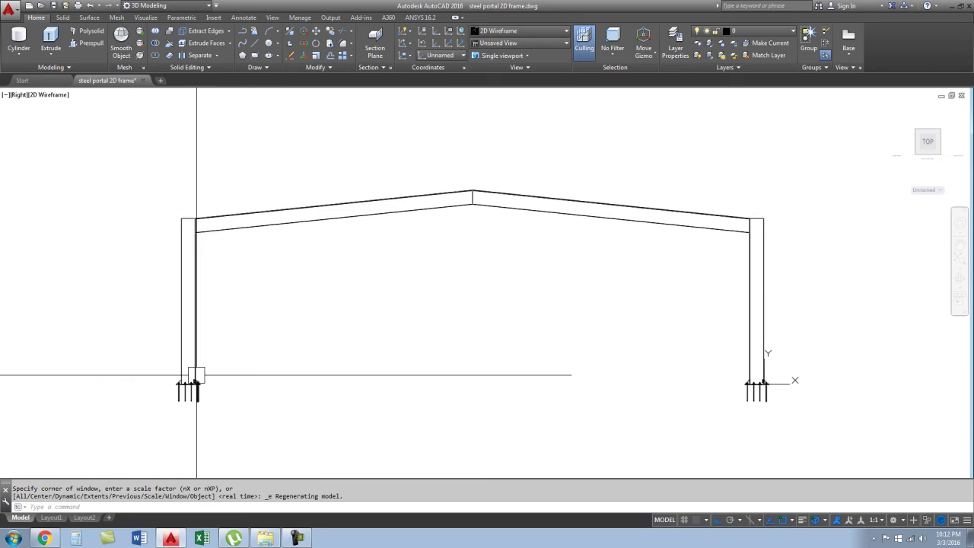
scroll(186, 390, "up", 4)
scroll(239, 337, "up", 5)
scroll(256, 233, "up", 2)
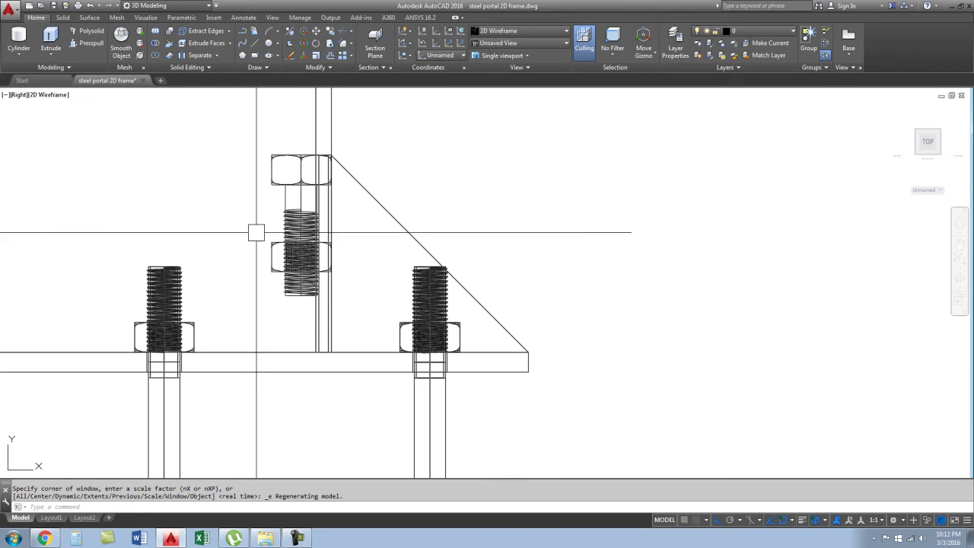
- Begin moving the left column base parts, then cancel the move
left_click(239, 134)
scroll(327, 343, "down", 6)
scroll(259, 436, "down", 1)
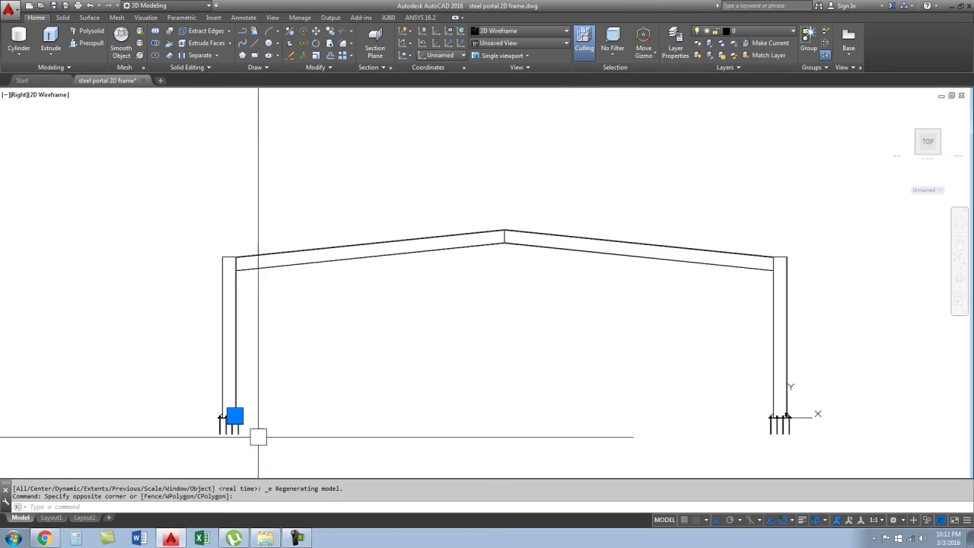
left_click(273, 472)
type("m")
key("Return")
left_click(283, 456)
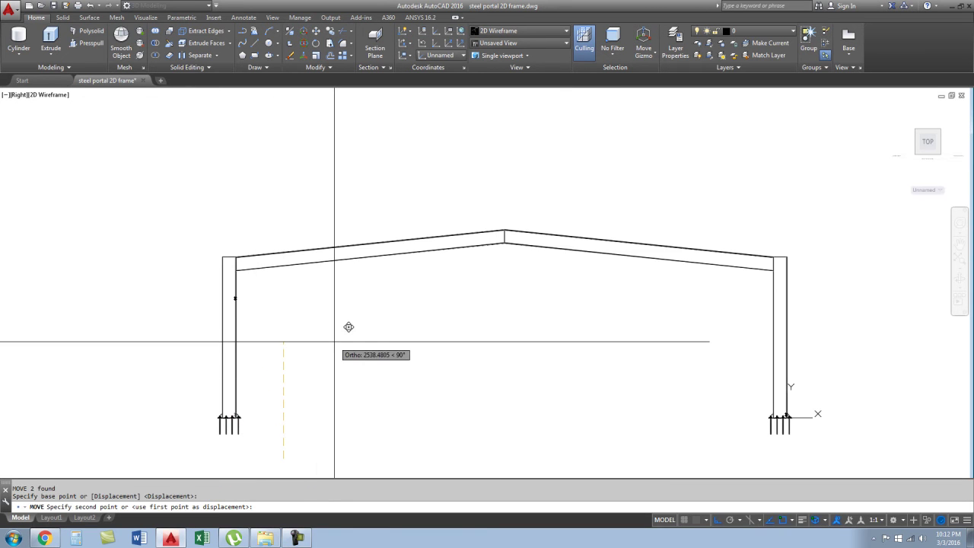
key("F8")
scroll(320, 301, "up", 5)
scroll(358, 327, "down", 3)
scroll(371, 368, "up", 4)
middle_click_drag(355, 343, 370, 348)
key("Escape")
- Move the whole left column 10 units horizontally with Ortho on
scroll(290, 230, "down", 5)
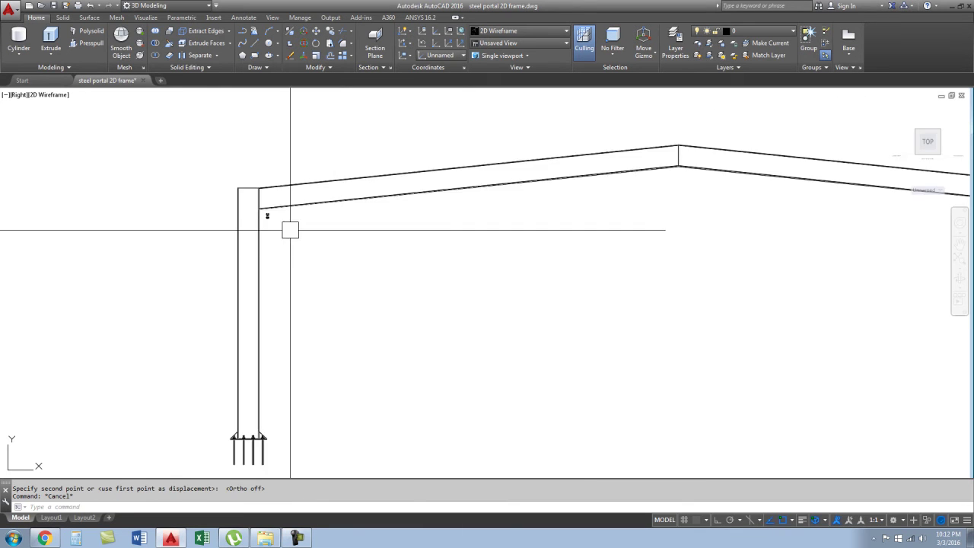
scroll(233, 181, "down", 2)
left_click(188, 164)
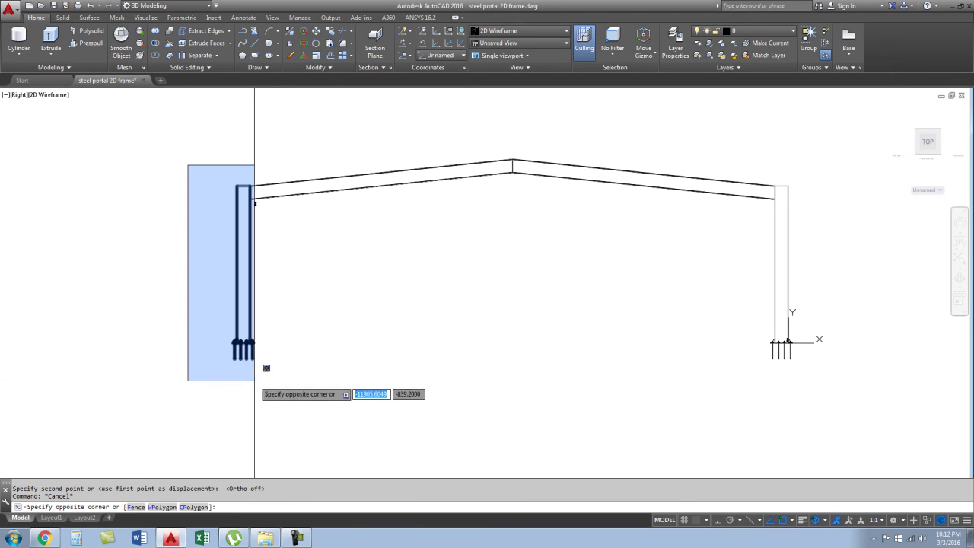
left_click(255, 381)
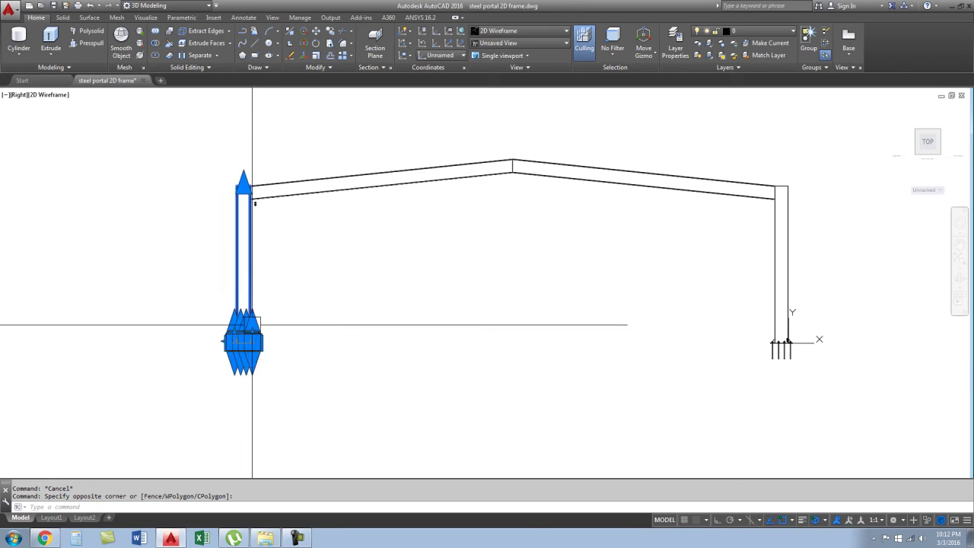
scroll(253, 201, "up", 3)
scroll(269, 212, "down", 2)
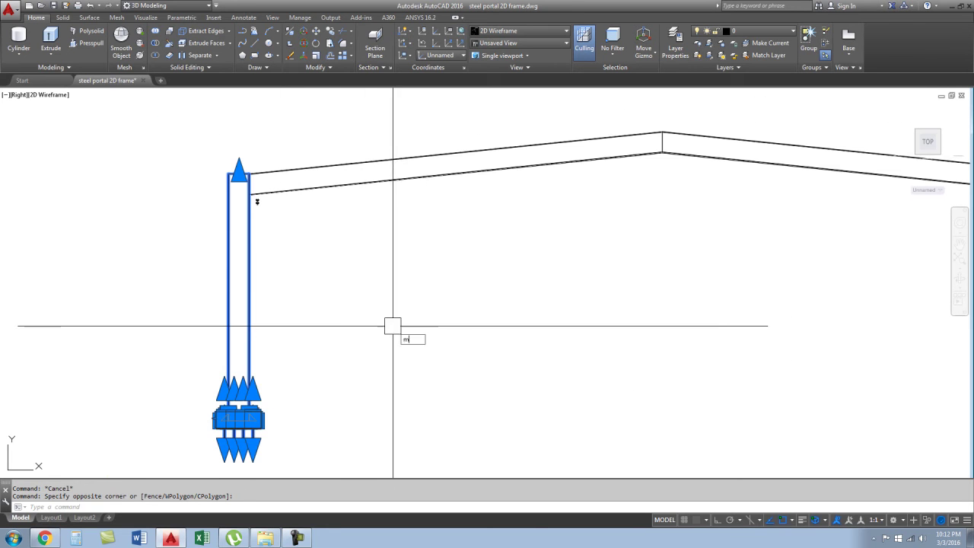
key("Return")
left_click(418, 337)
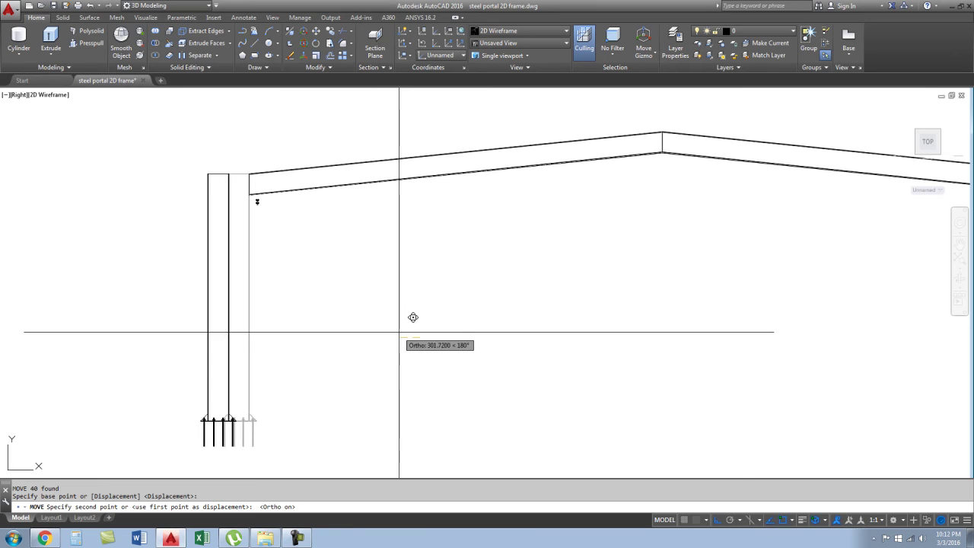
key("F8")
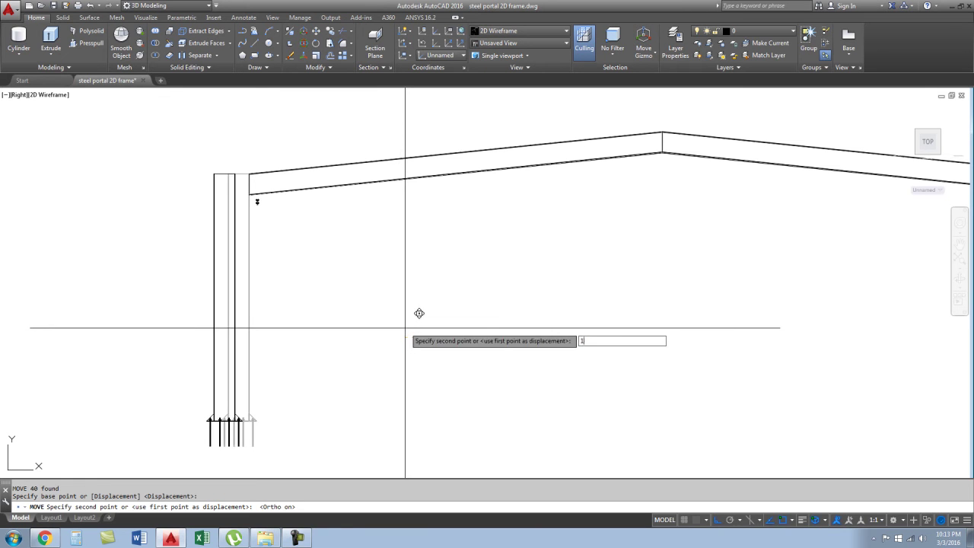
type("0")
key("Return")
- Move the left column and left rafter together 10 units
scroll(359, 299, "down", 4)
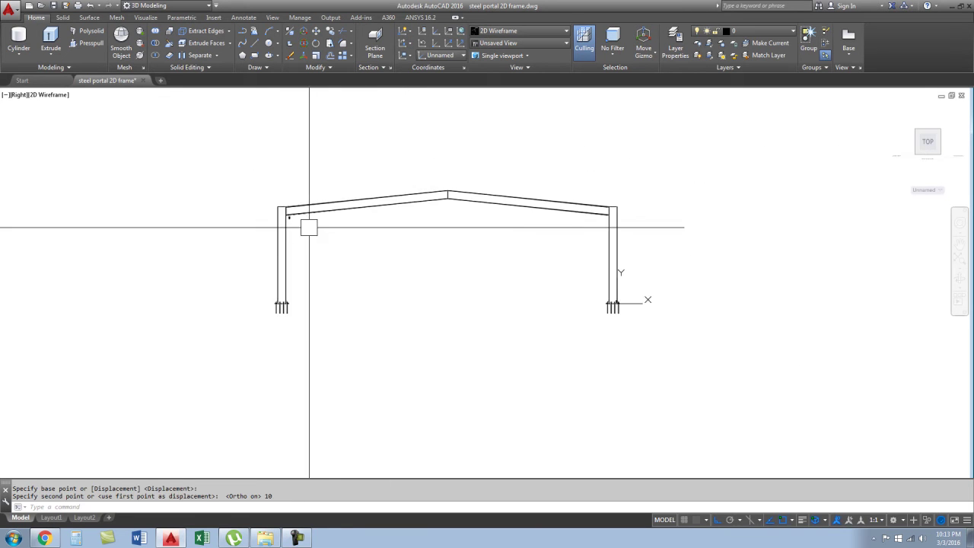
left_click(322, 342)
left_click(239, 178)
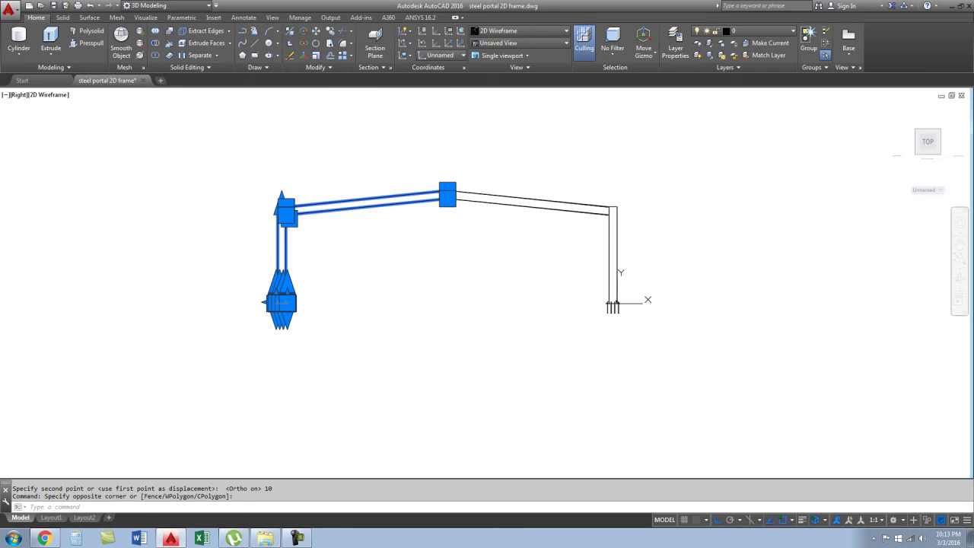
key("Return")
left_click(366, 358)
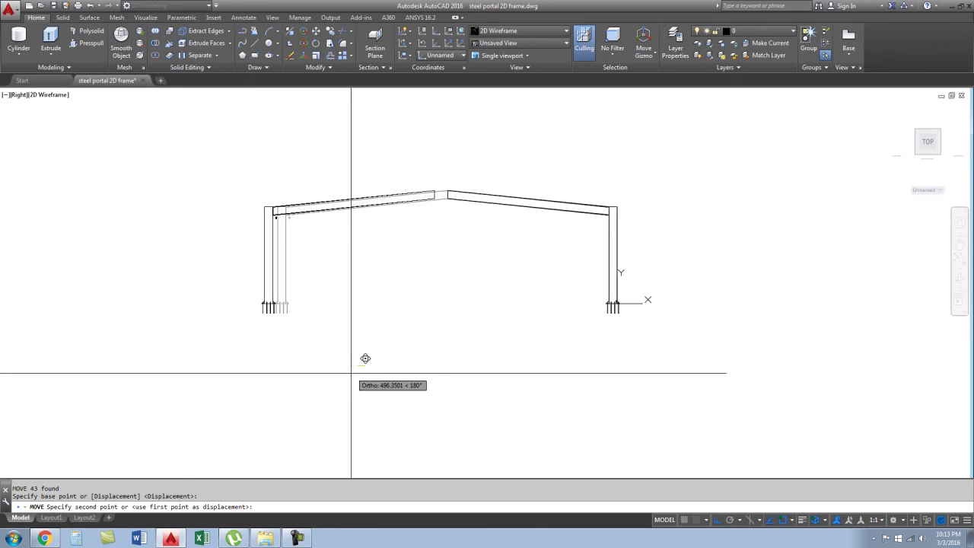
type("10")
key("Return")
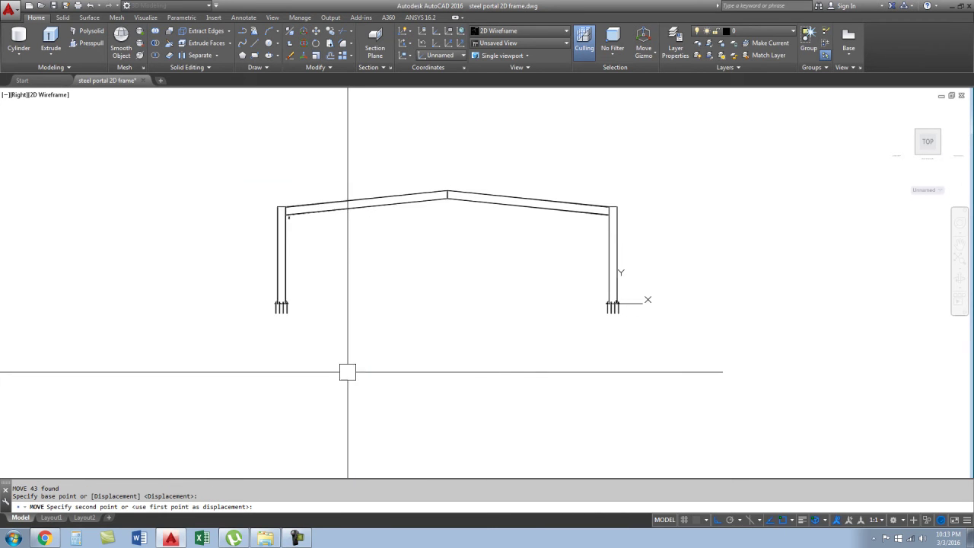
- Move the right column and its base 10 units to the right
left_click(678, 373)
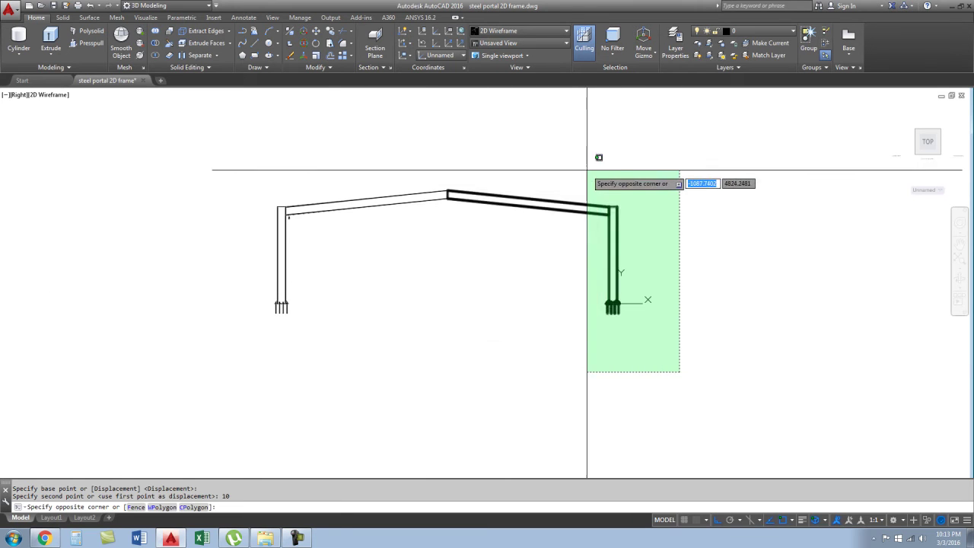
left_click(587, 175)
key("Escape")
left_click(665, 350)
left_click(605, 249)
type("m")
key("Return")
left_click(581, 391)
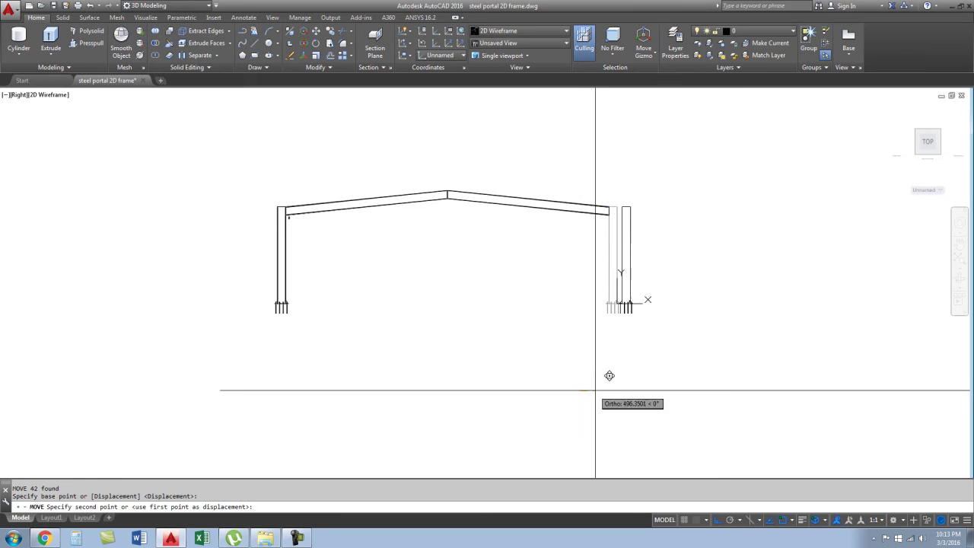
type("0")
key("Return")
key("Escape")
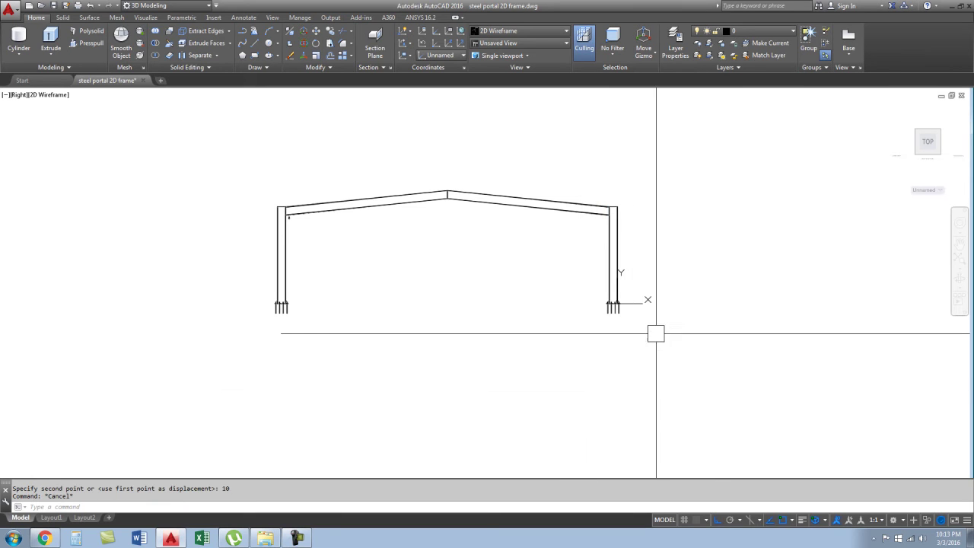
scroll(282, 214, "up", 5)
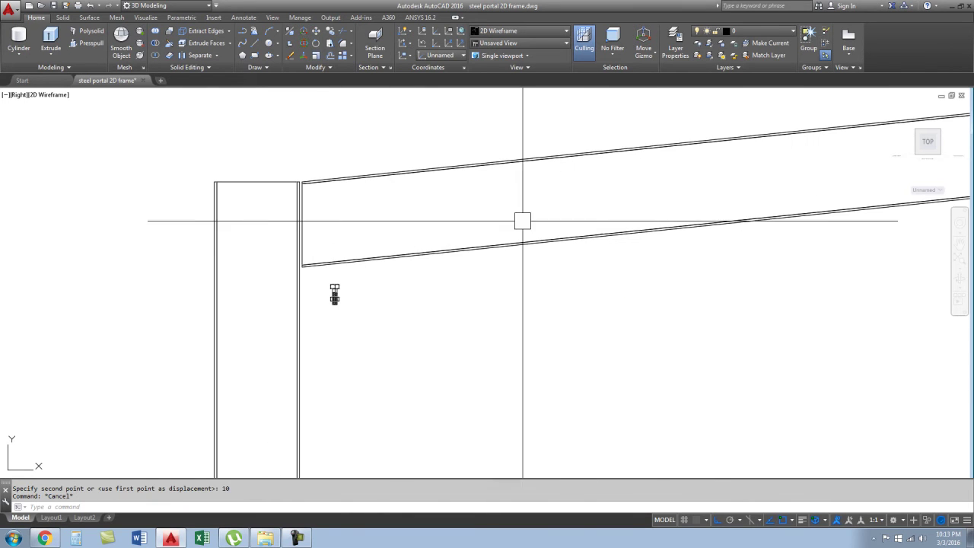
- Switch to the SW Isometric view and pan over the left joint
left_click(19, 95)
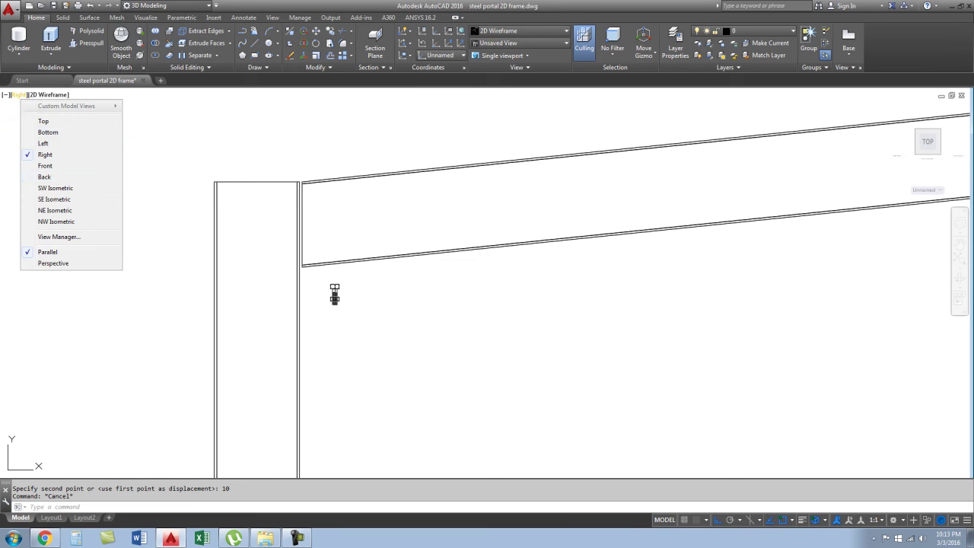
left_click(55, 188)
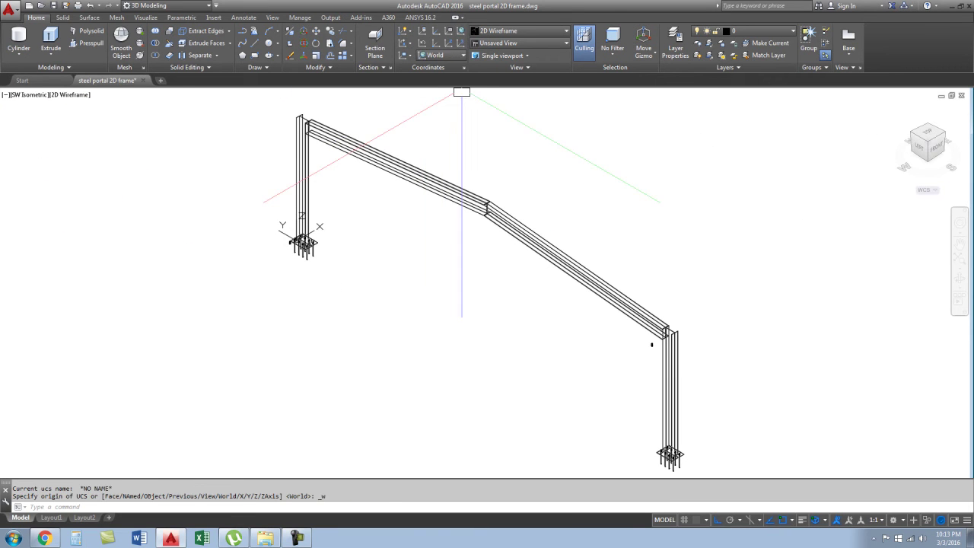
scroll(304, 169, "up", 3)
scroll(316, 191, "up", 1)
scroll(308, 202, "up", 2)
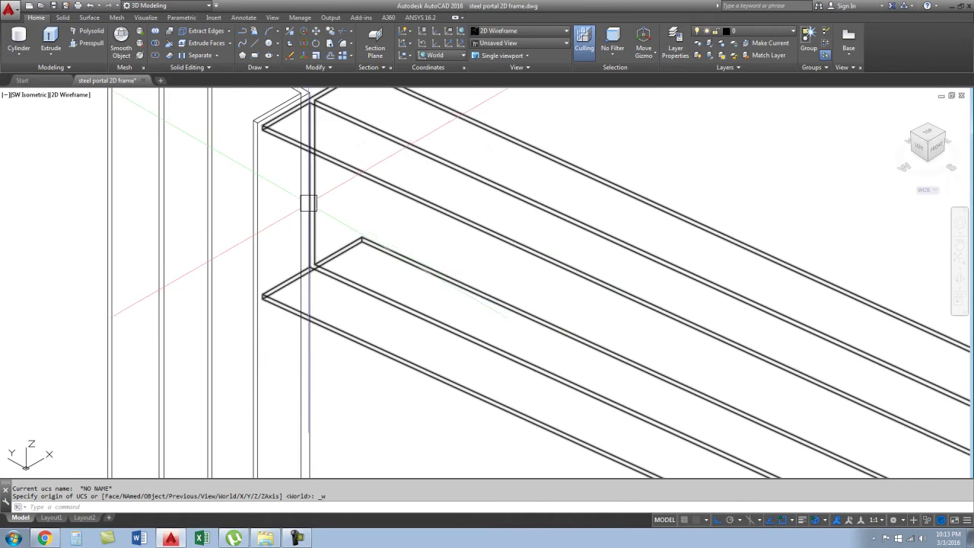
middle_click_drag(464, 208, 450, 244)
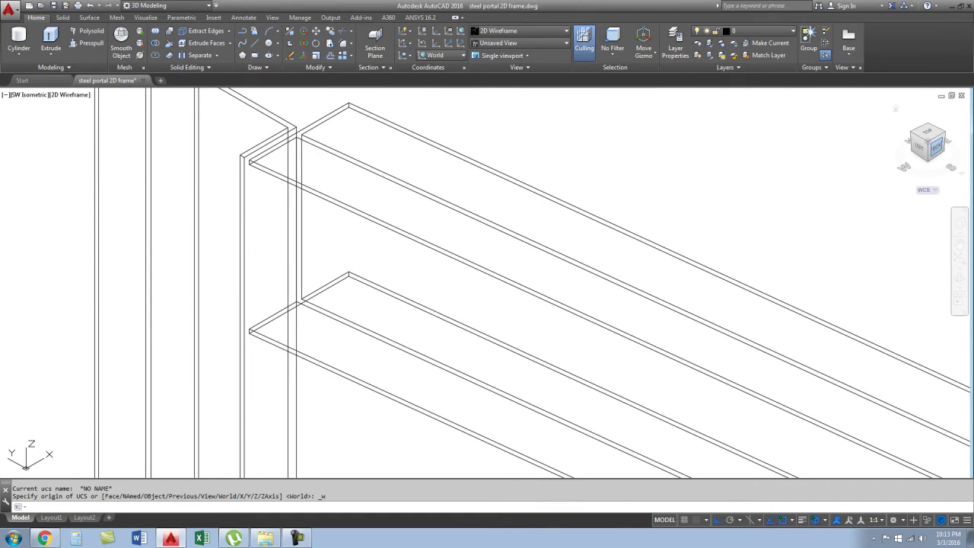
- Set the Front view, align the UCS to it, and orbit onto the left eaves joint
left_click(936, 144)
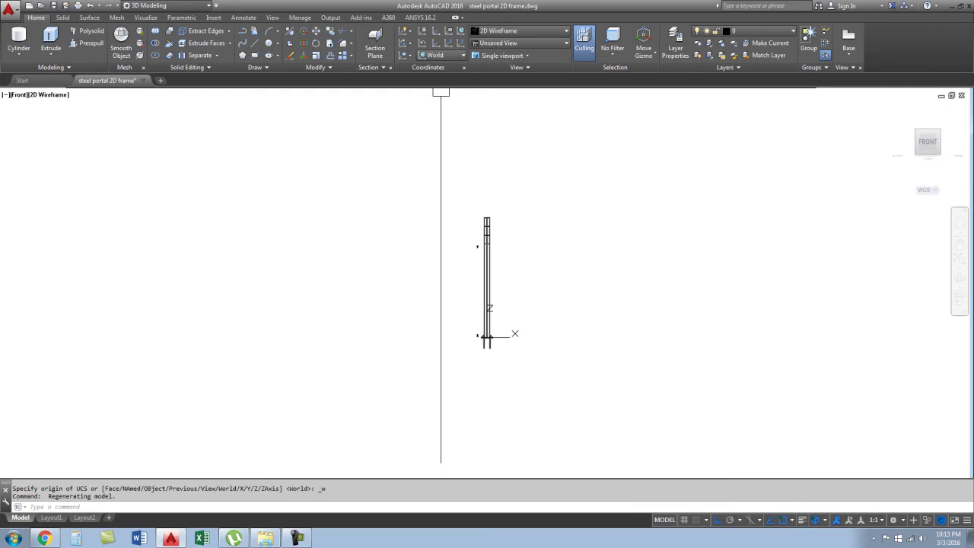
left_click(407, 69)
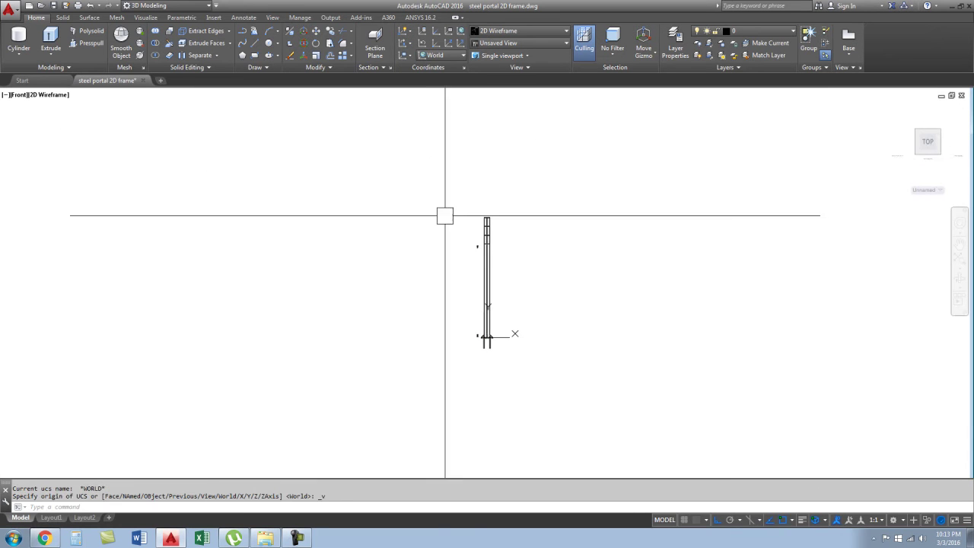
middle_click_drag(487, 305, 399, 167, "shift")
scroll(398, 167, "up", 3)
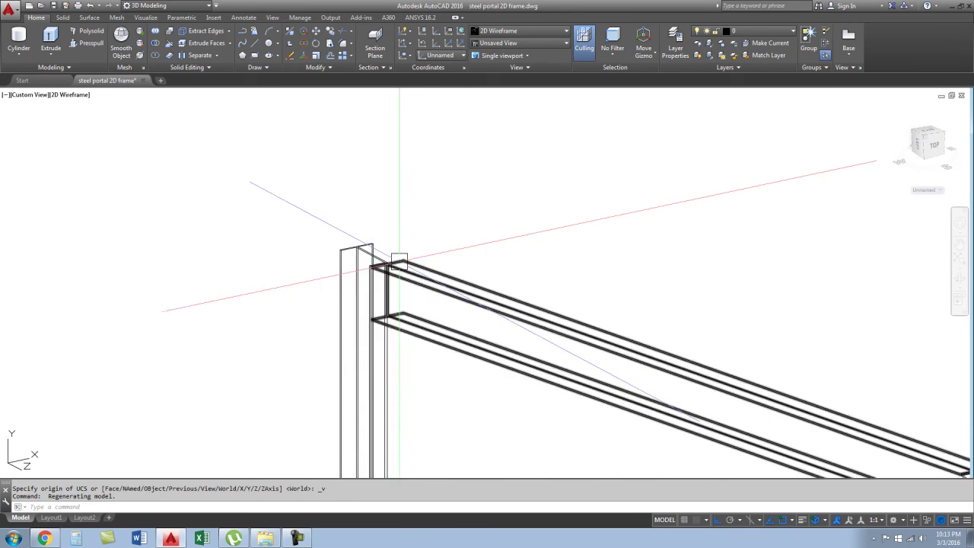
scroll(445, 272, "up", 3)
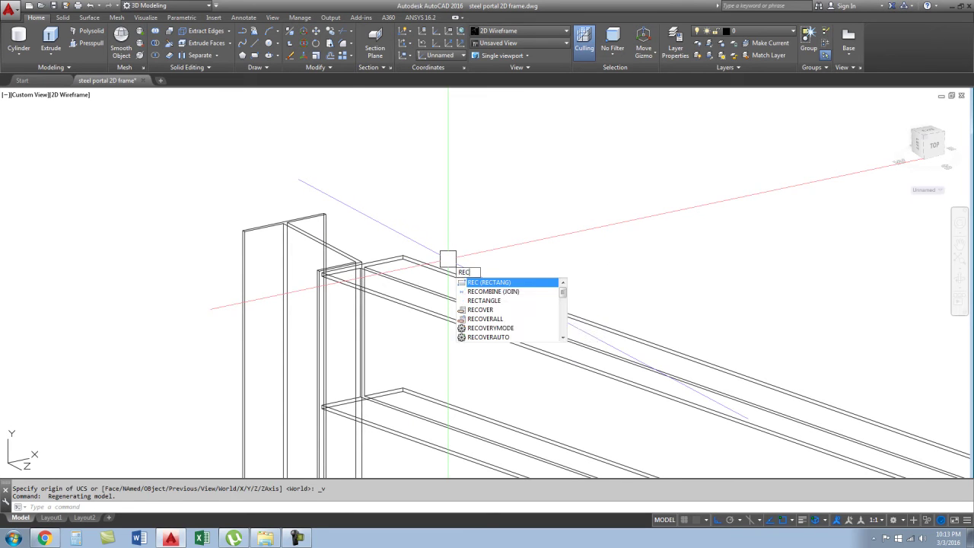
- Start a rectangular plate outline at the joint, then cancel it
key("Return")
scroll(348, 300, "up", 3)
left_click(302, 251)
scroll(321, 181, "down", 3)
scroll(411, 339, "up", 3)
key("Escape")
- Extrude the rafter-end rectangle 10 units into a plate and orbit to check it
left_click(395, 247)
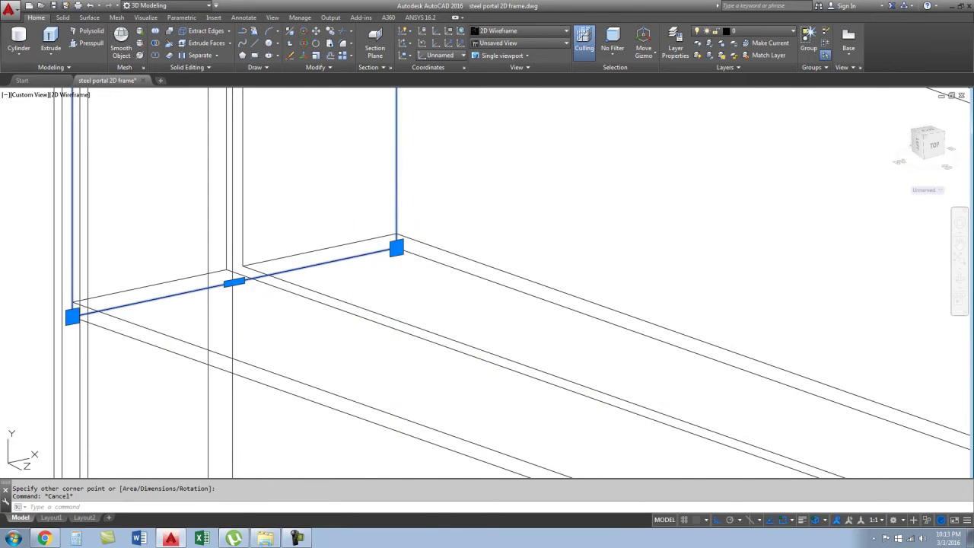
left_click(51, 38)
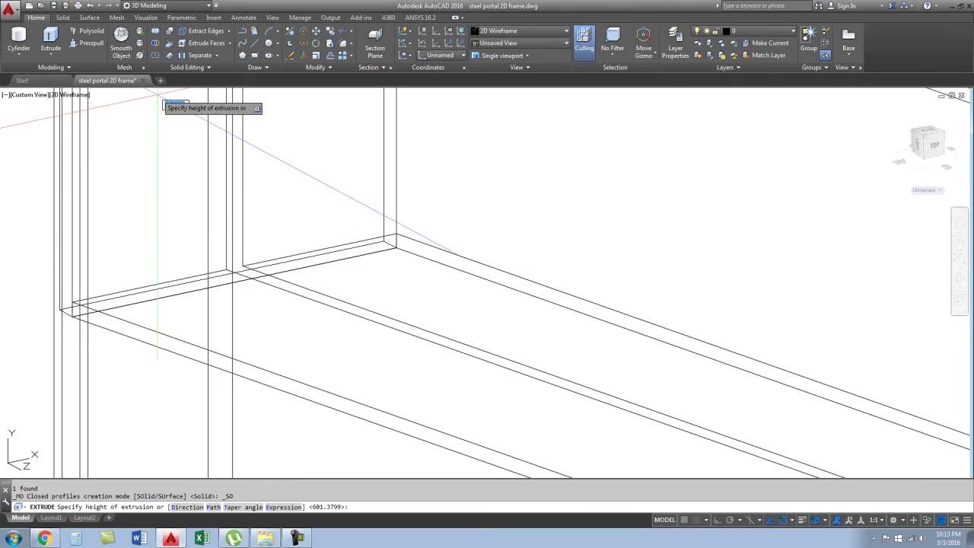
type("10")
key("Return")
key("Escape")
scroll(264, 229, "down", 2)
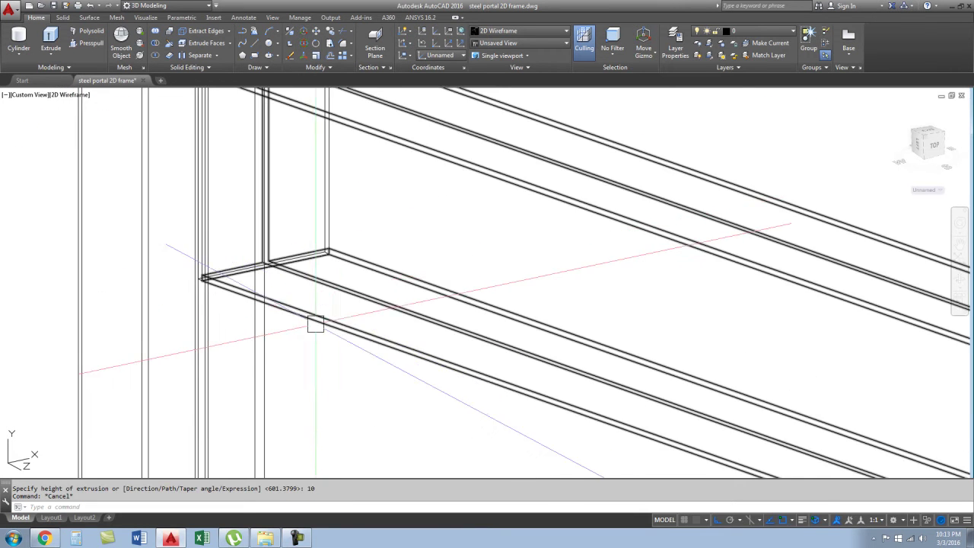
scroll(315, 325, "down", 2)
scroll(281, 331, "up", 2)
mouse_move(268, 341)
middle_mouse_down("shift")
mouse_move(320, 290)
mouse_move(289, 291)
middle_mouse_up("shift")
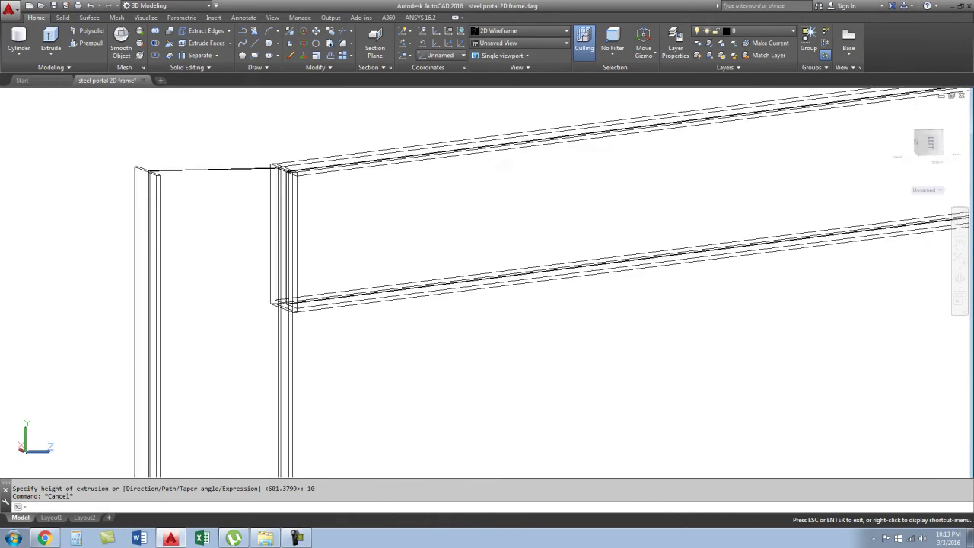
middle_click_drag(289, 291, 152, 257, "shift")
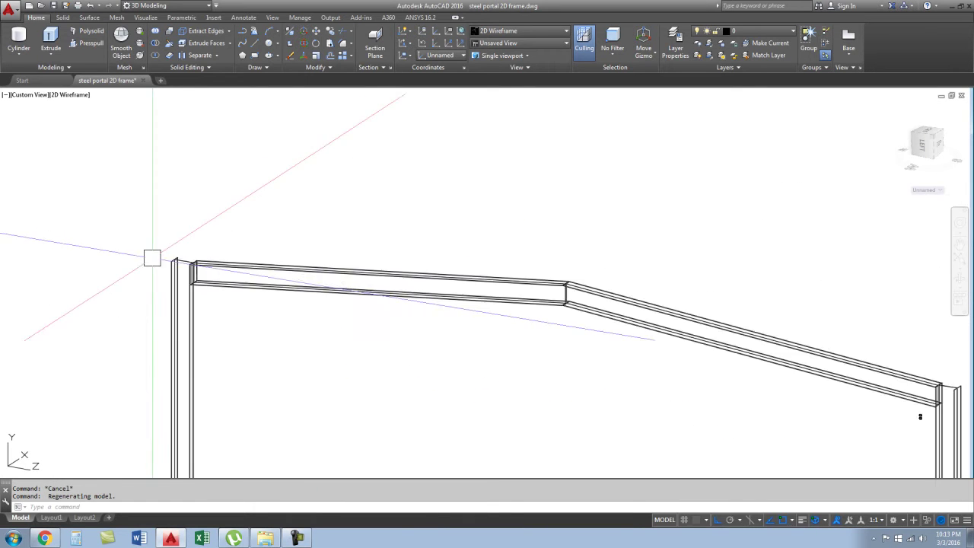
- Window-select the end plate and start MIRROR3D
scroll(152, 258, "up", 1)
left_click(175, 211)
scroll(182, 357, "down", 3)
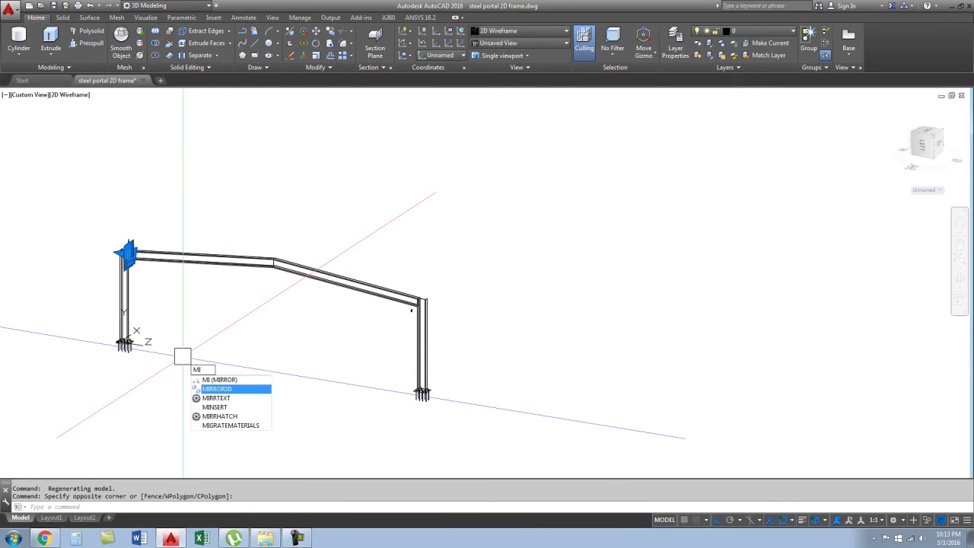
key("Return")
- Define the mirror plane at the knee corner and answer N to keep the original plate
scroll(413, 293, "up", 3)
scroll(259, 255, "up", 1)
scroll(256, 255, "up", 1)
mouse_move(217, 282)
middle_mouse_down()
mouse_move(348, 218)
mouse_move(381, 163)
middle_mouse_up()
scroll(362, 161, "down", 2)
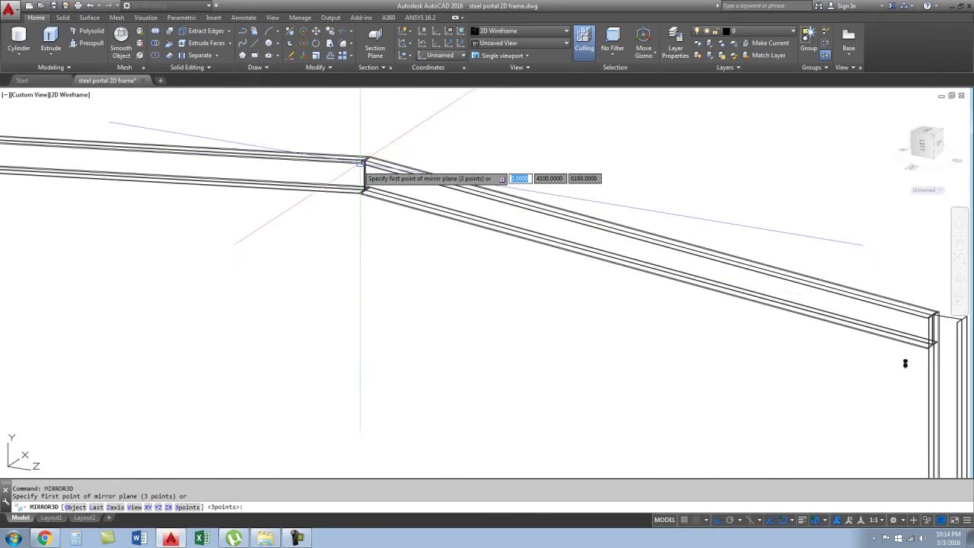
scroll(363, 179, "down", 3)
scroll(280, 253, "up", 3)
scroll(293, 225, "up", 1)
scroll(289, 301, "up", 1)
scroll(270, 278, "up", 1)
scroll(258, 256, "up", 1)
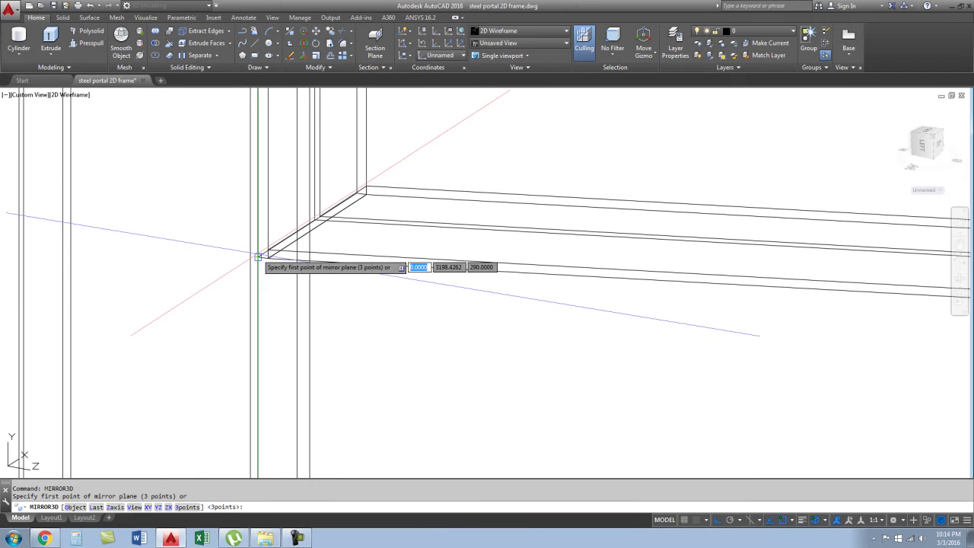
left_click(258, 256)
scroll(256, 263, "down", 2)
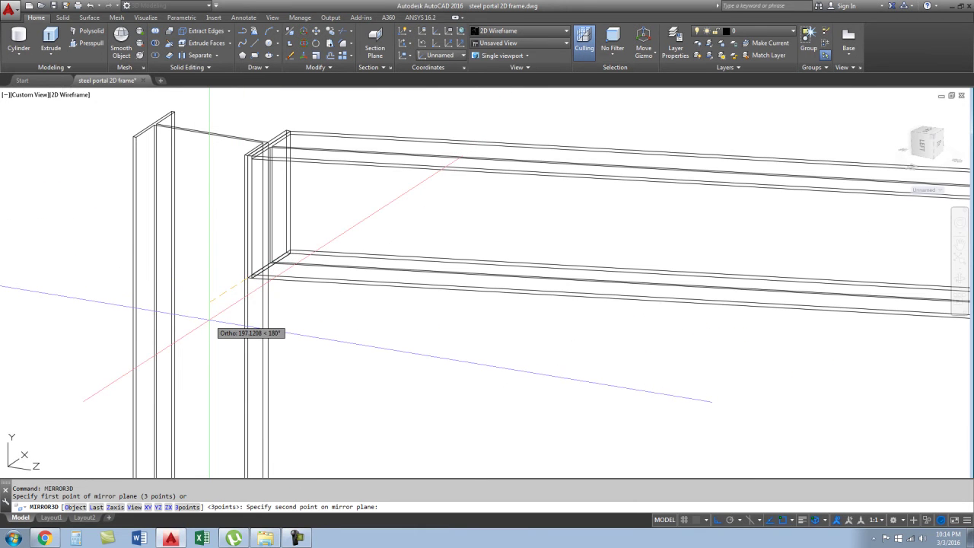
scroll(211, 320, "down", 2)
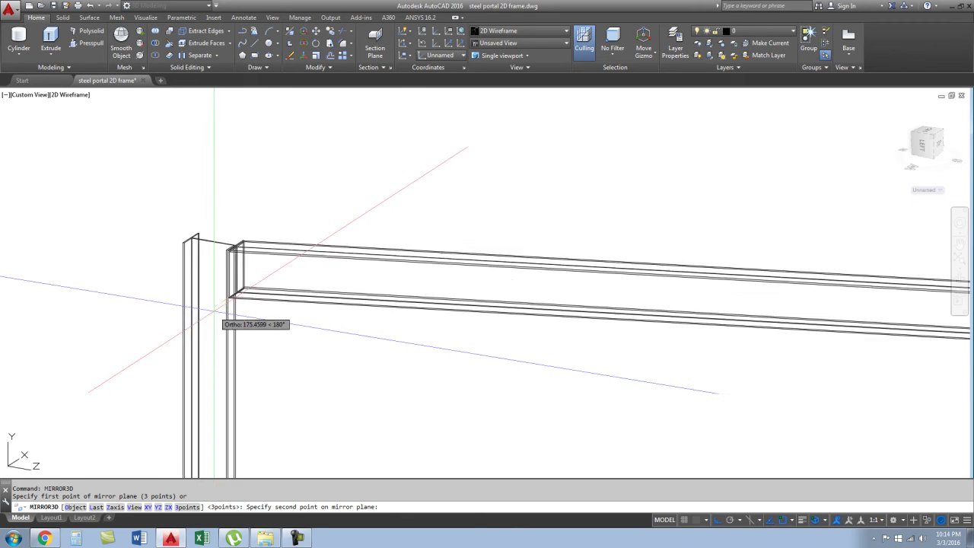
scroll(211, 290, "down", 1)
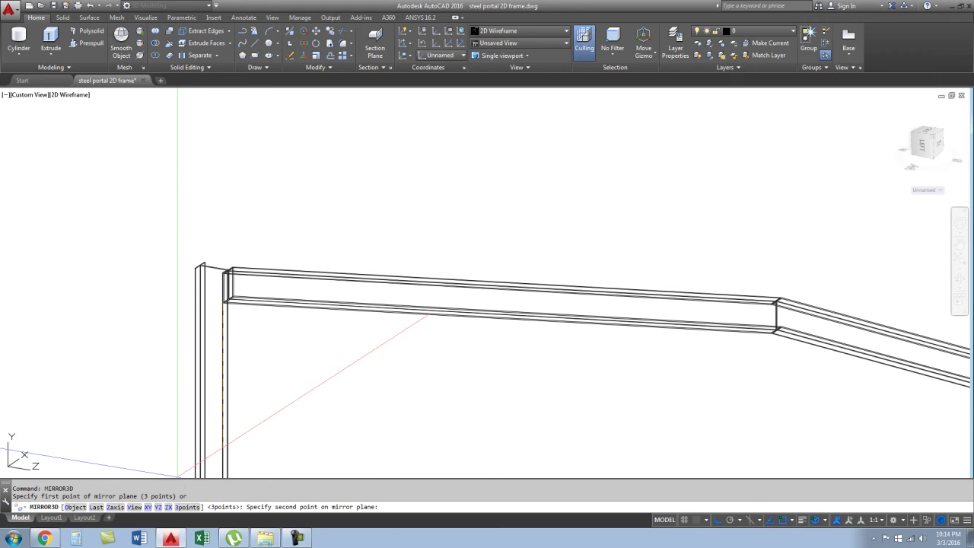
type("XY")
left_click(200, 394)
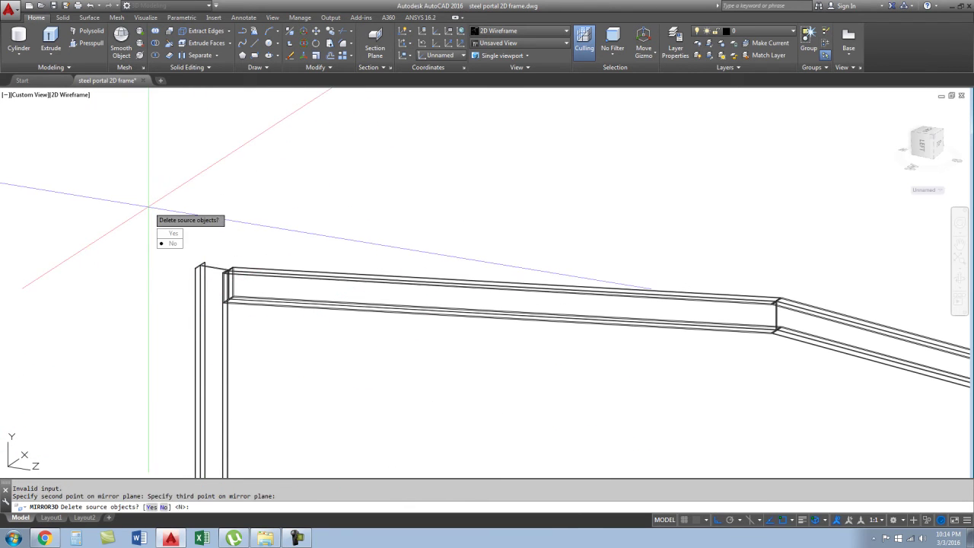
type("N")
key("Return")
- Move the copied end plate by its corner onto the right-hand column-top eaves joint
middle_click_drag(211, 244, 296, 318, "shift")
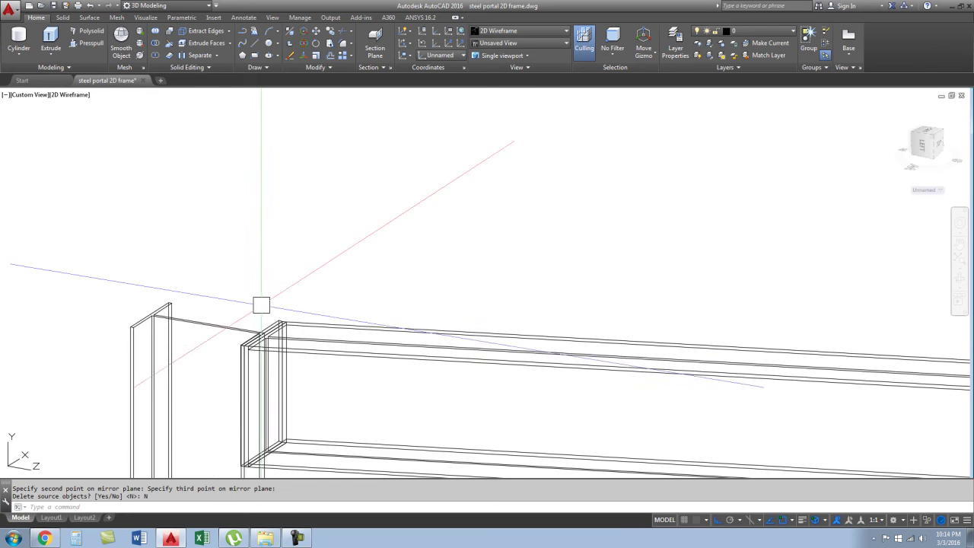
type("m")
key("Return")
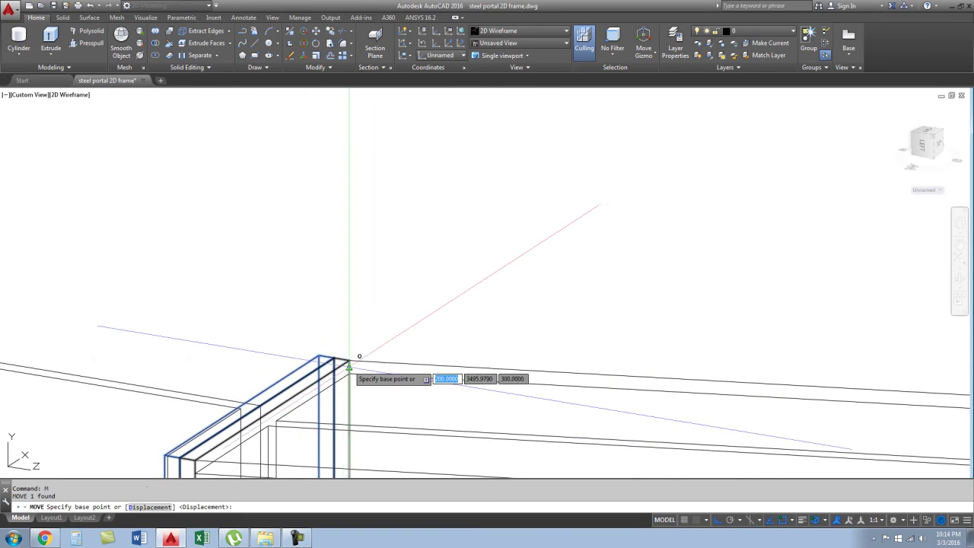
scroll(350, 358, "up", 3)
left_click(219, 327)
scroll(157, 309, "down", 3)
scroll(254, 348, "down", 3)
scroll(385, 438, "up", 5)
scroll(384, 438, "down", 2)
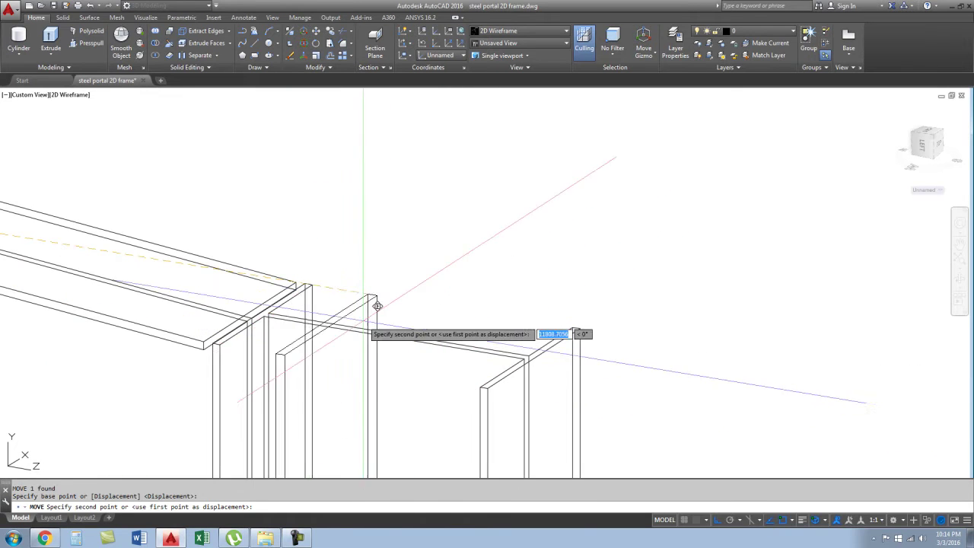
left_click(296, 281)
key("Escape")
- Pan and zoom so the whole portal frame is centred in view
middle_click_drag(296, 281, 326, 308)
scroll(308, 337, "down", 3)
scroll(452, 318, "down", 2)
middle_click_drag(452, 317, 355, 348)
scroll(354, 349, "up", 2)
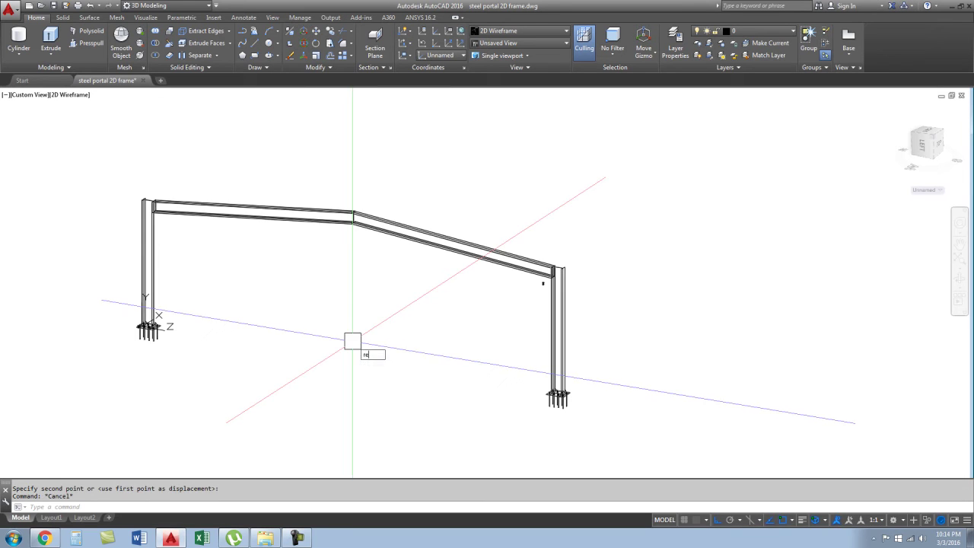
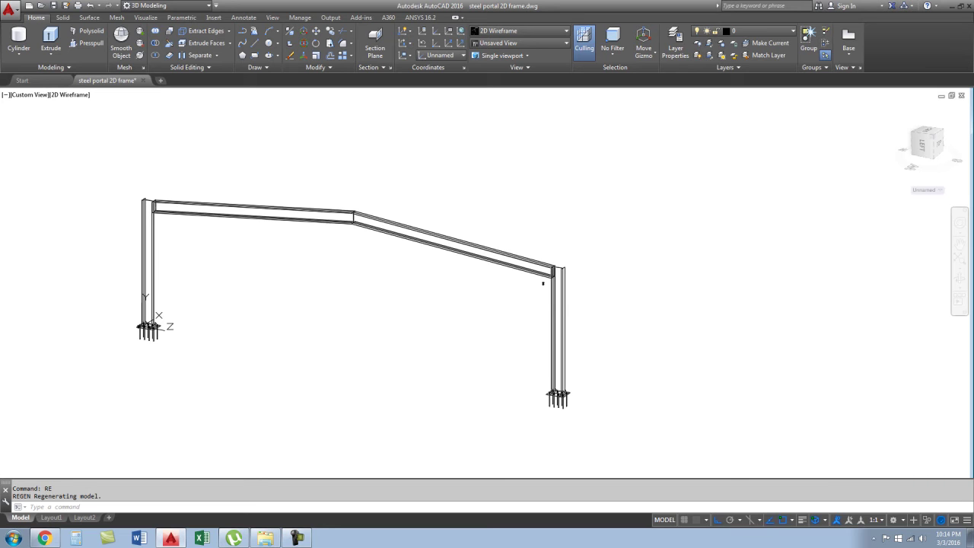
- Load youtube.com in Chrome, sign in, and reach the channel's video upload page
left_click(44, 538)
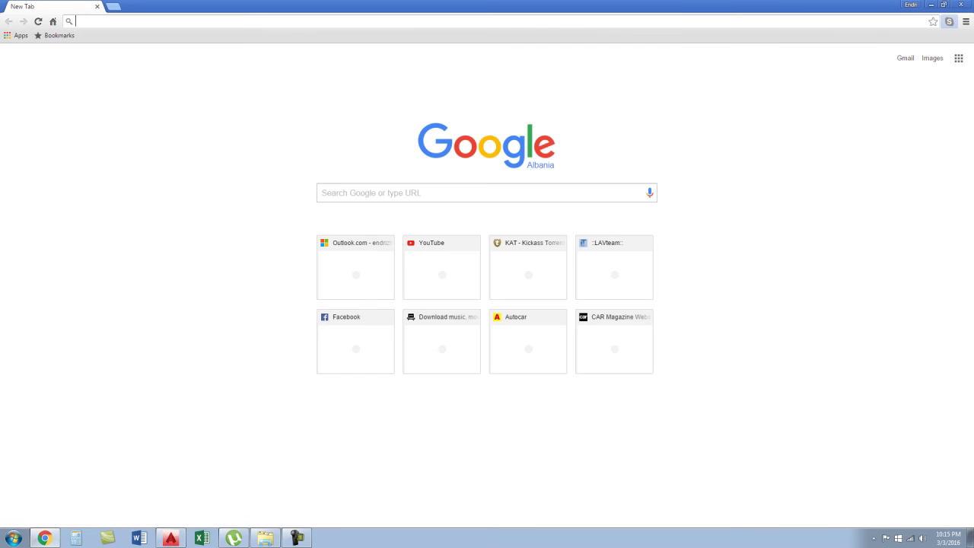
type("youtube.com")
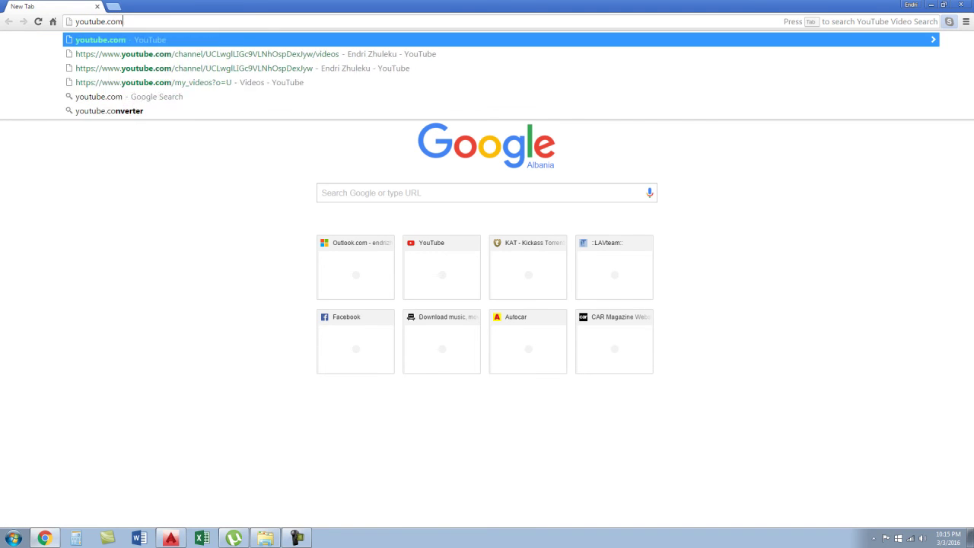
key("Return")
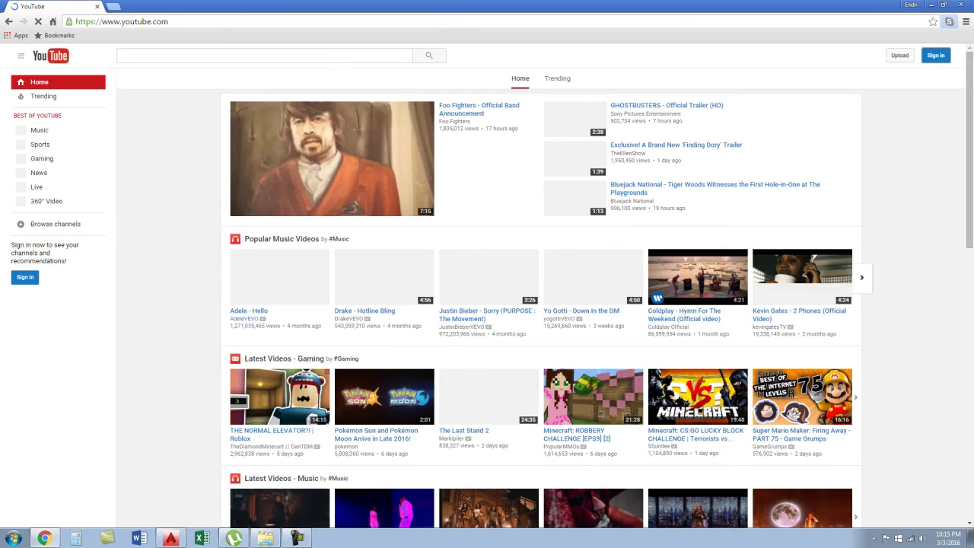
key("Return")
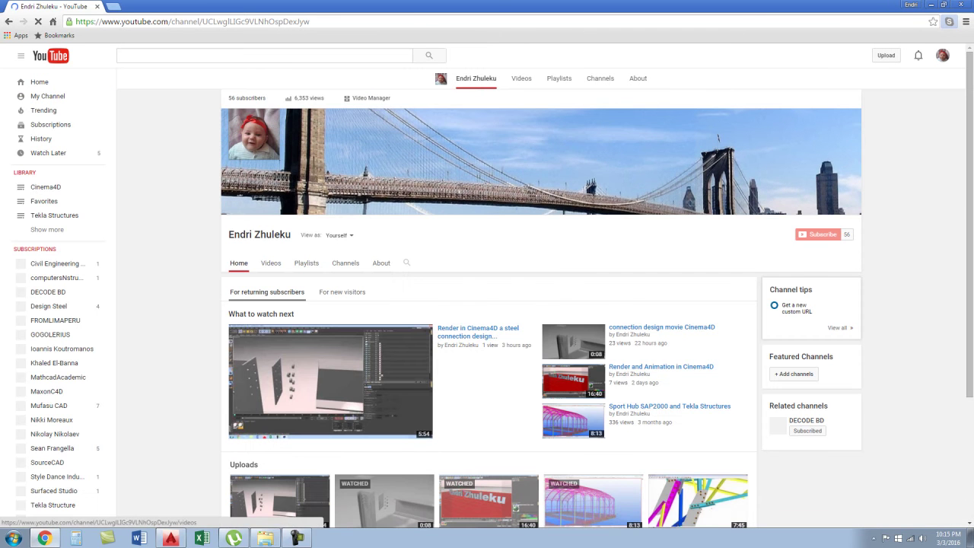
left_click(521, 78)
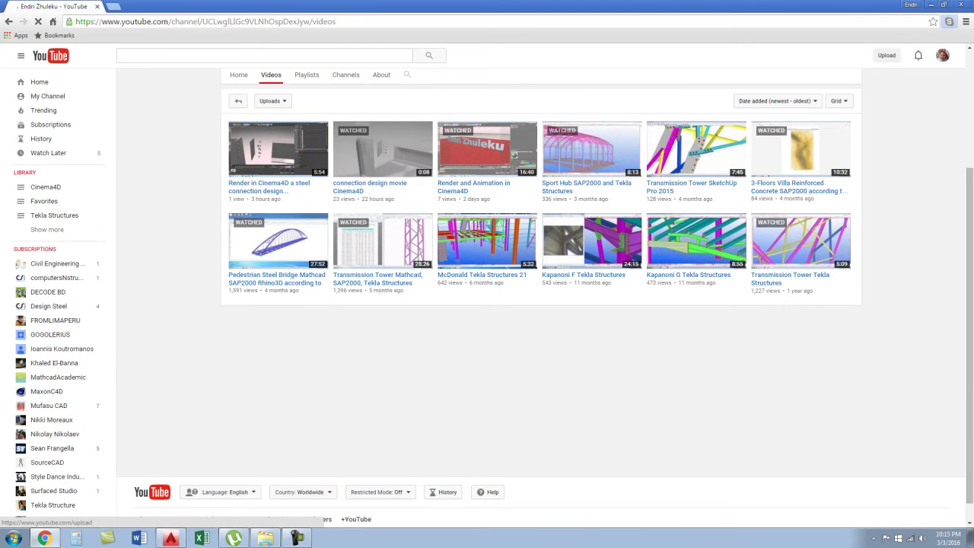
left_click(887, 55)
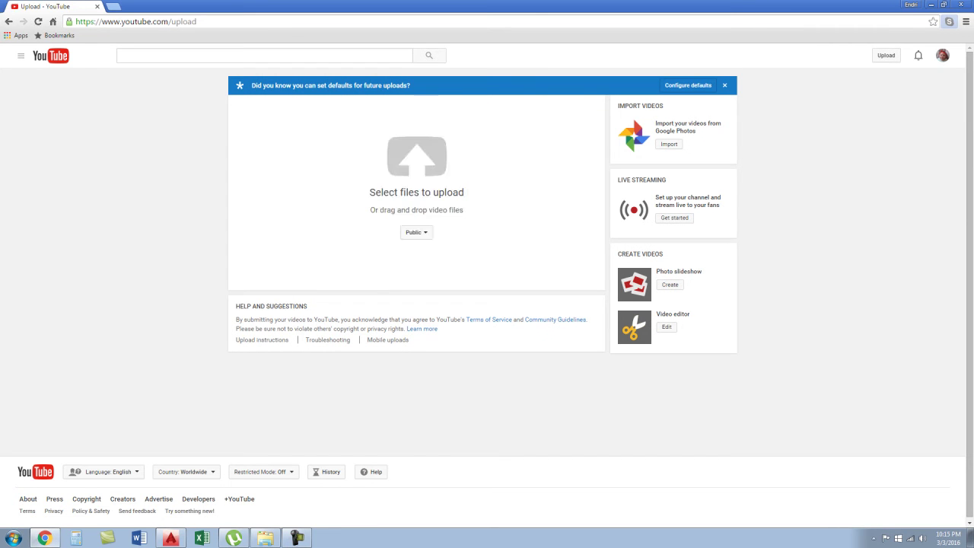
- Upload 'bolt and nut in autocad' from Documents > Camtasia Studio and begin the description with 'This is'
left_click(417, 156)
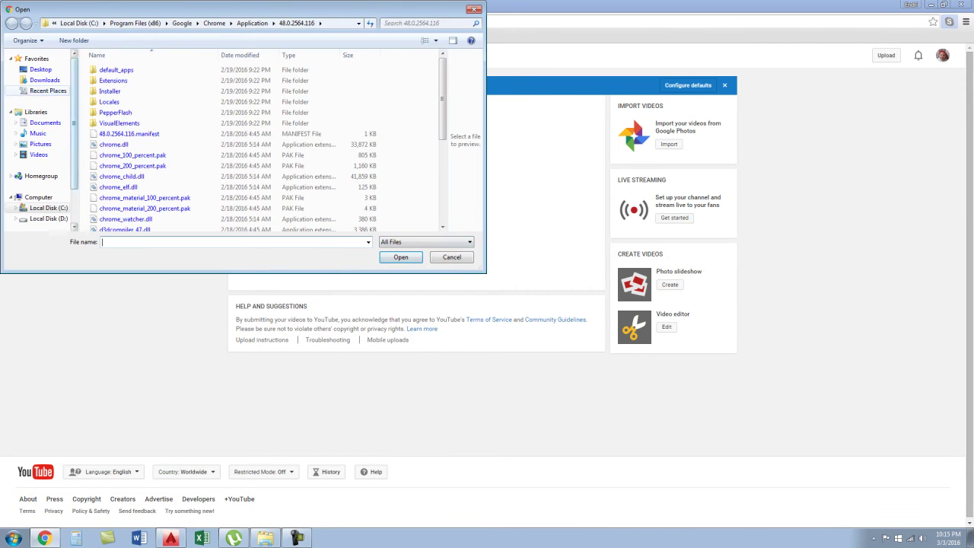
left_click(45, 123)
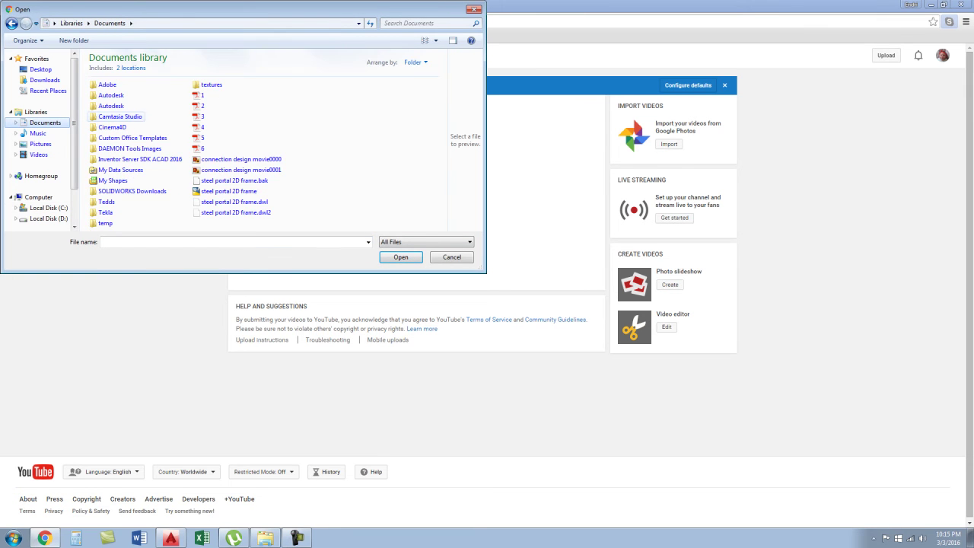
double_click(119, 117)
left_click(125, 117)
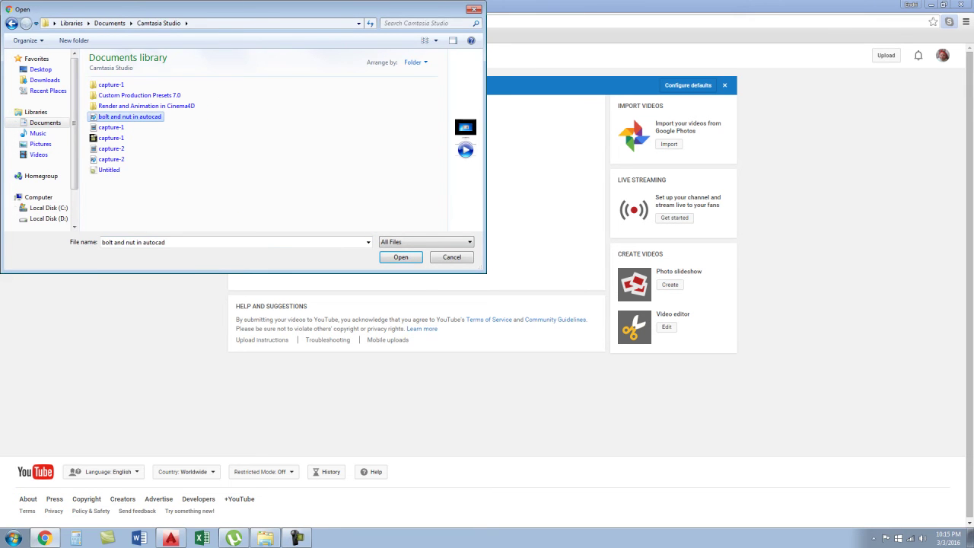
left_click(401, 257)
left_click(453, 198)
type("This")
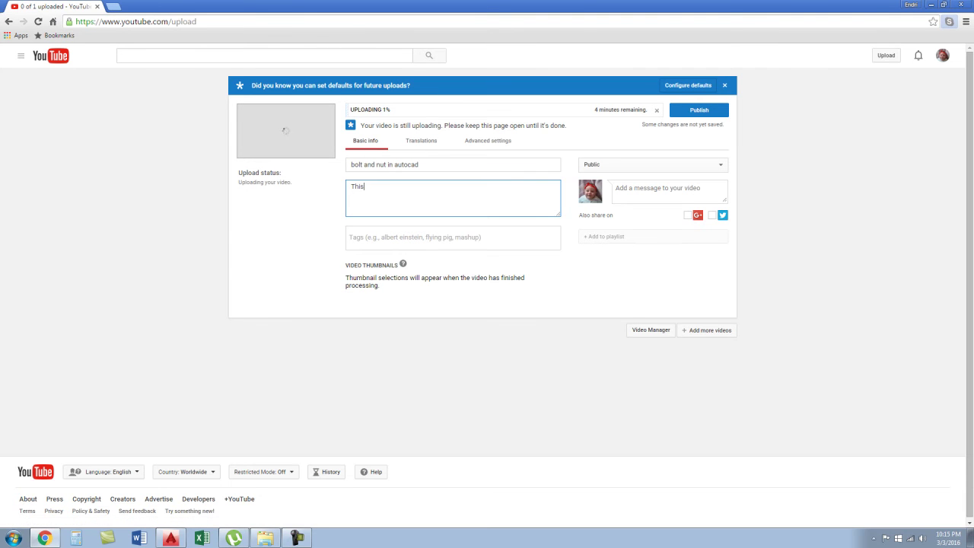
type(" is")
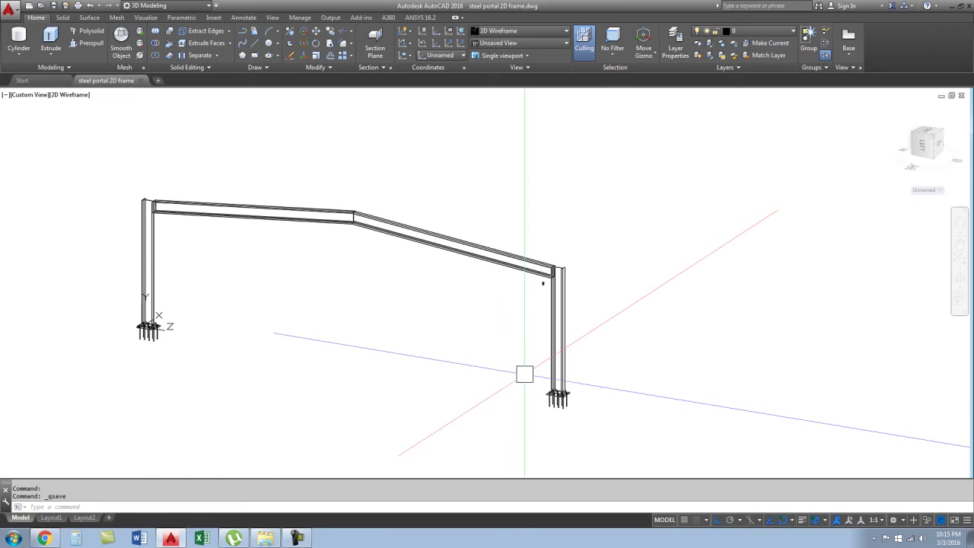
- Copy the left knee end plate from its corner to the matching corner at the right knee
scroll(383, 218, "up", 3)
scroll(370, 272, "up", 1)
scroll(83, 174, "up", 3)
scroll(152, 206, "up", 2)
left_click(153, 205)
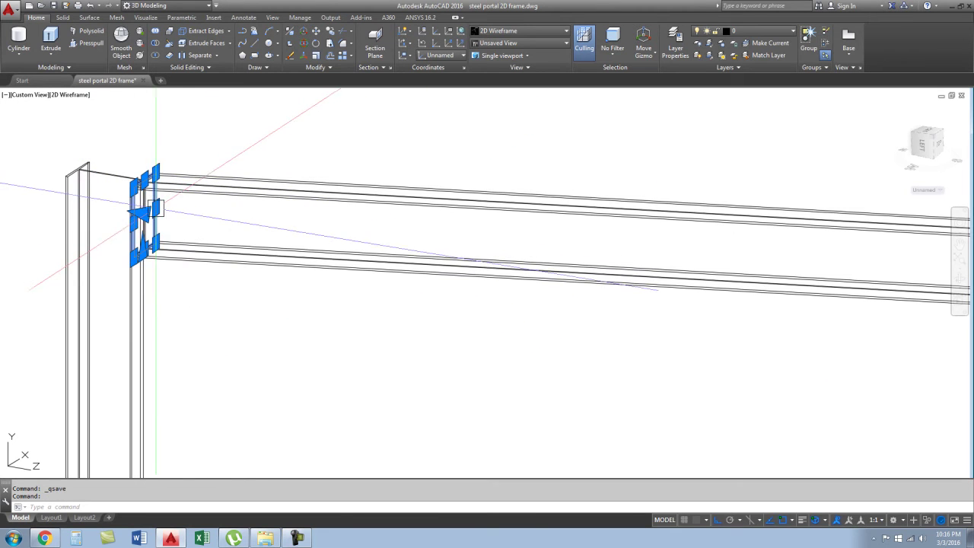
type("o")
key("Return")
scroll(185, 229, "up", 2)
scroll(173, 161, "up", 2)
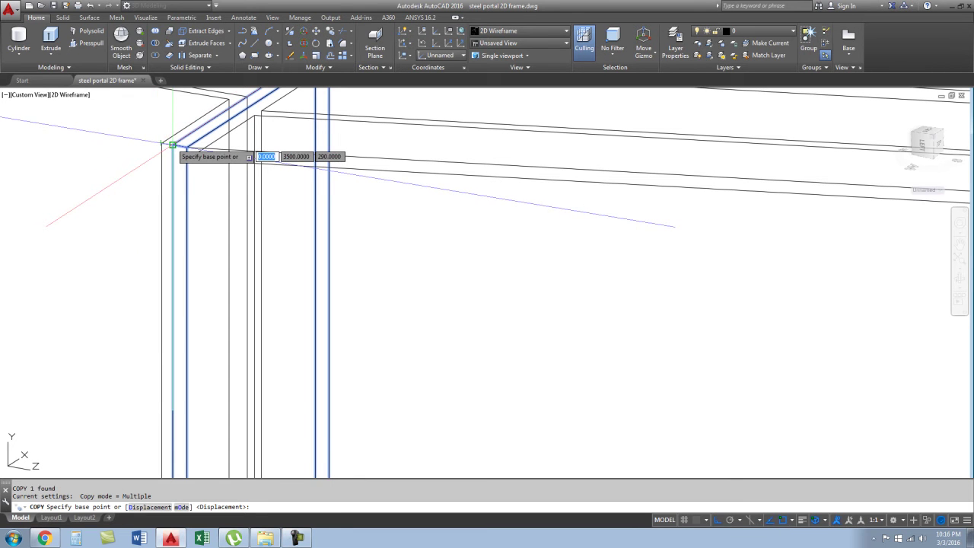
left_click(173, 145)
scroll(106, 236, "down", 2)
scroll(324, 252, "down", 3)
scroll(330, 272, "up", 3)
scroll(253, 261, "up", 2)
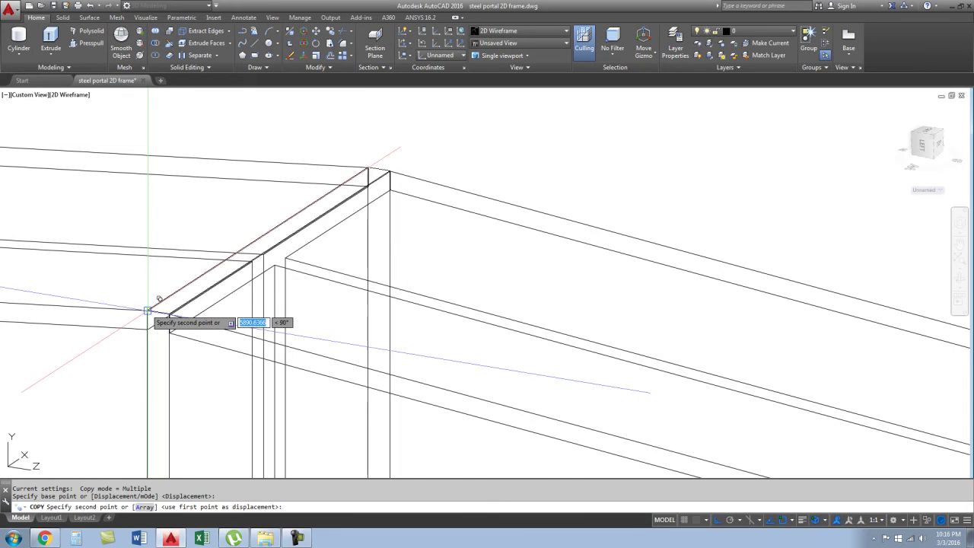
left_click(282, 170)
scroll(289, 170, "down", 2)
key("Escape")
scroll(290, 171, "down", 3)
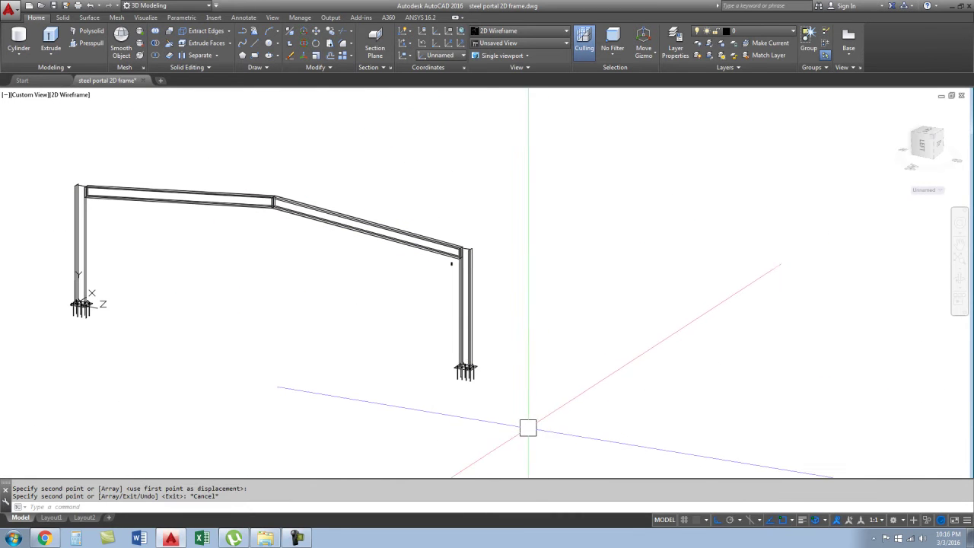
- Move the right rafter and right column 10 units to open a gap at the ridge
left_click(520, 424)
left_click(413, 207)
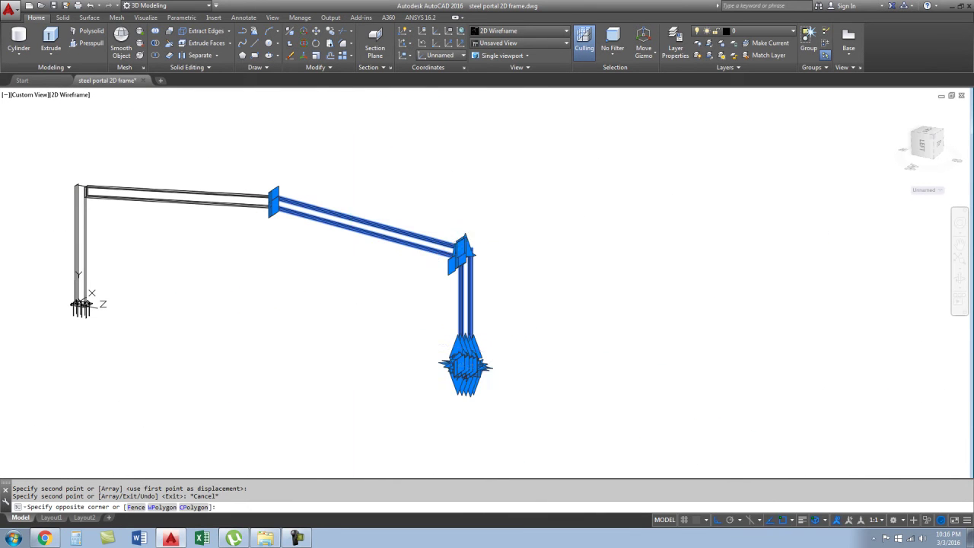
type("m")
key("Return")
left_click(304, 316)
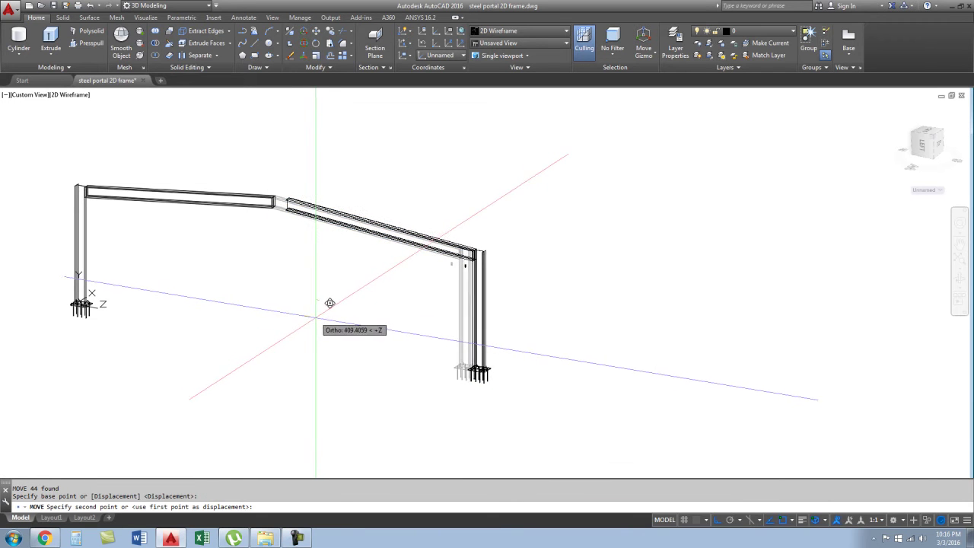
type("10")
key("Return")
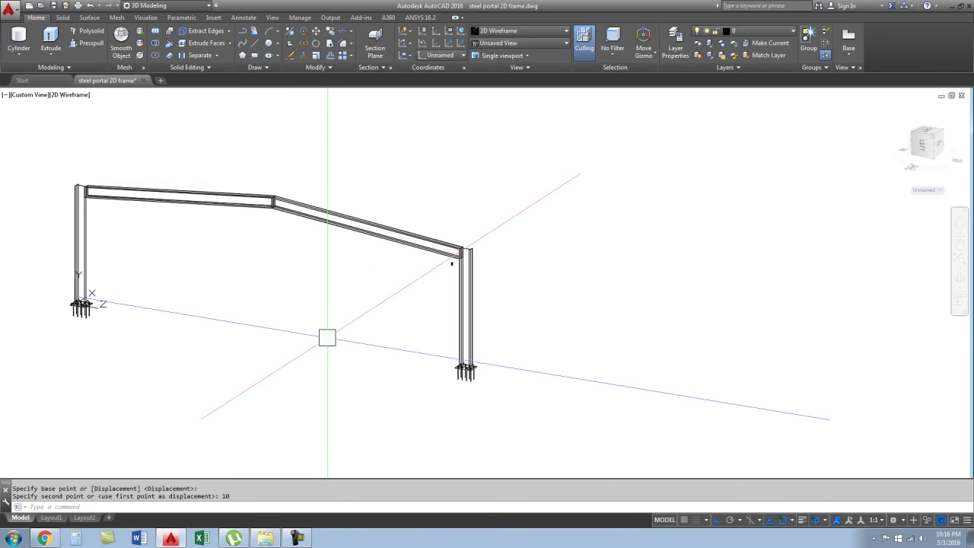
- Copy the ridge end plate to form a paired plate across the gap
scroll(255, 197, "up", 5)
scroll(255, 196, "up", 3)
left_click(292, 198)
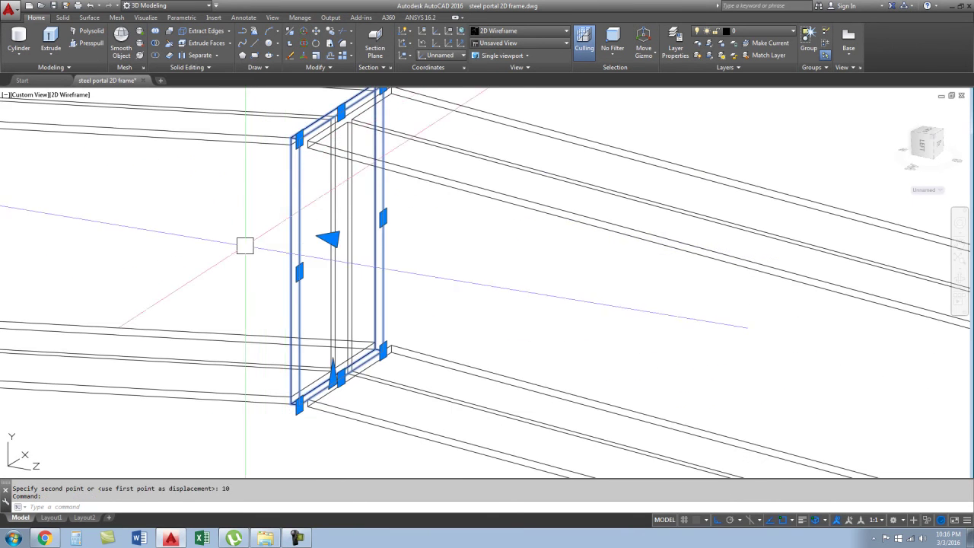
key("Return")
scroll(290, 140, "up", 3)
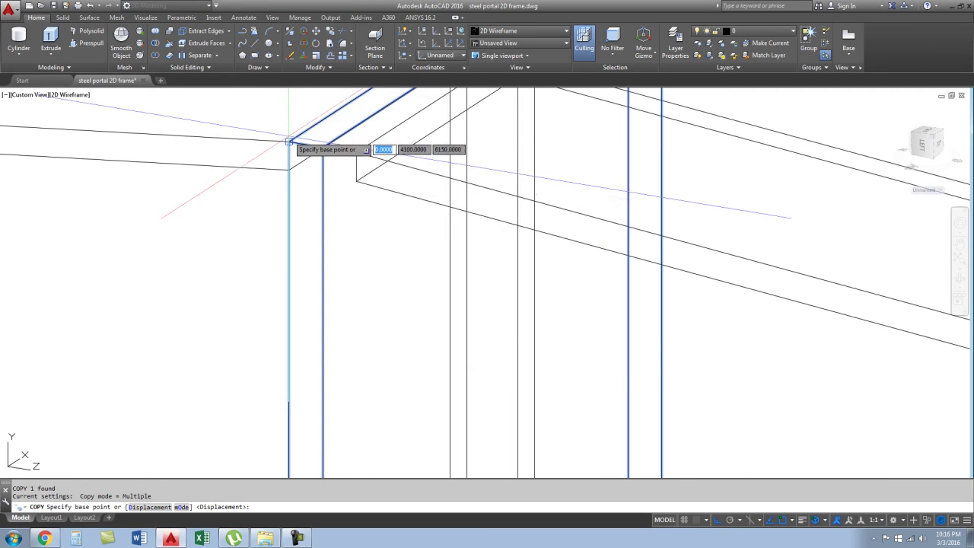
left_click(290, 142)
scroll(293, 152, "down", 2)
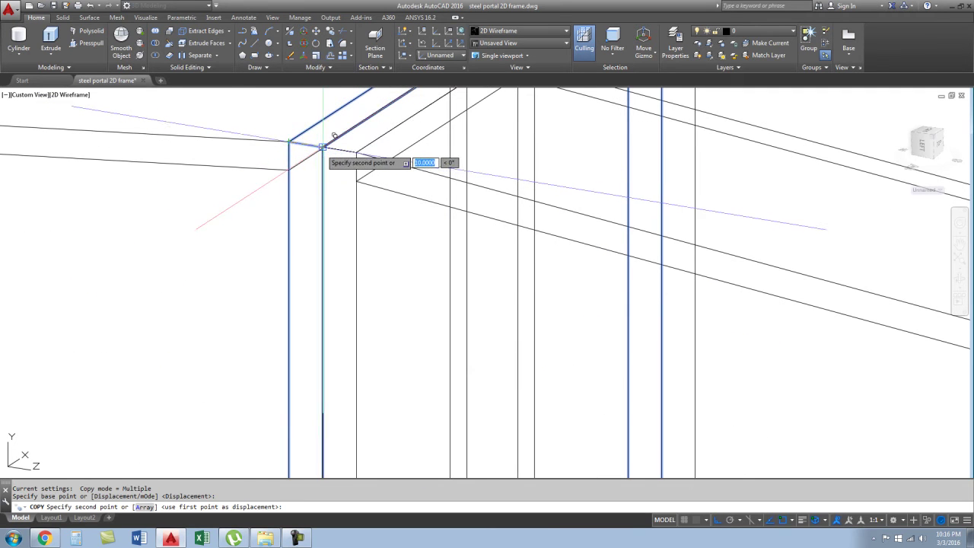
key("Escape")
scroll(325, 265, "down", 3)
- Orbit to a side elevation and back to 3D to check the ridge gap
mouse_move(325, 265)
middle_mouse_down("shift")
mouse_move(256, 320)
mouse_move(276, 301)
mouse_move(440, 242)
middle_mouse_up("shift")
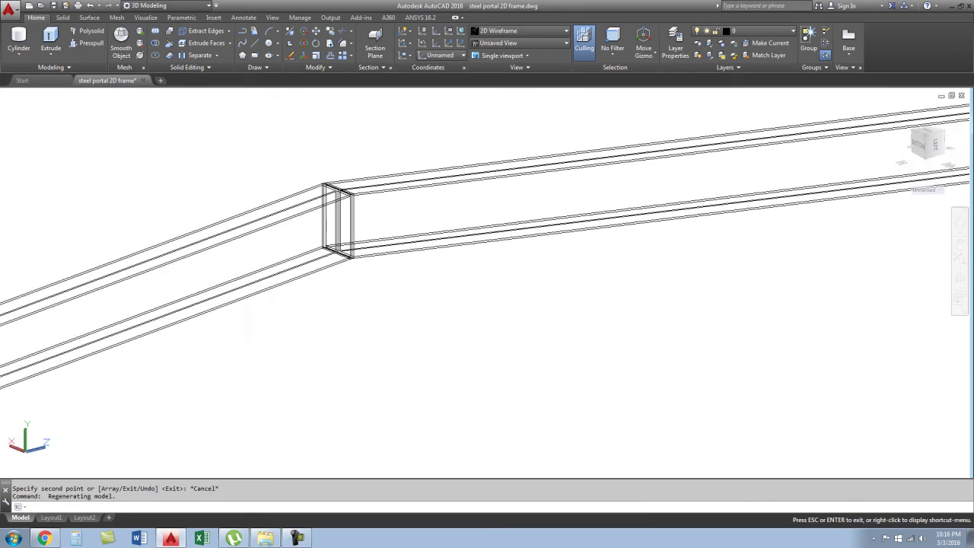
scroll(462, 281, "down", 4)
middle_click_drag(257, 346, 271, 323, "shift")
scroll(516, 352, "up", 3)
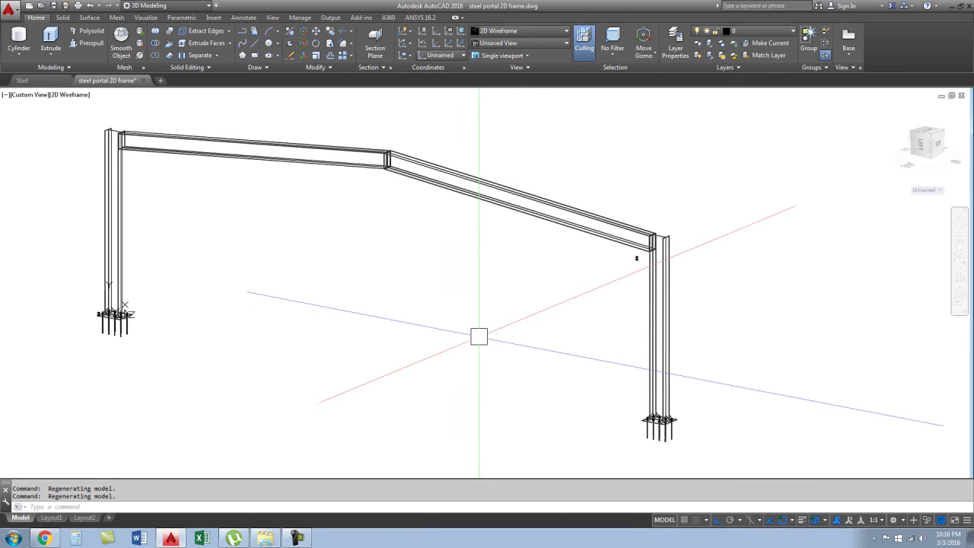
- Regenerate the model display with RE, then return to the YouTube upload in Chrome
type("RE")
key("Return")
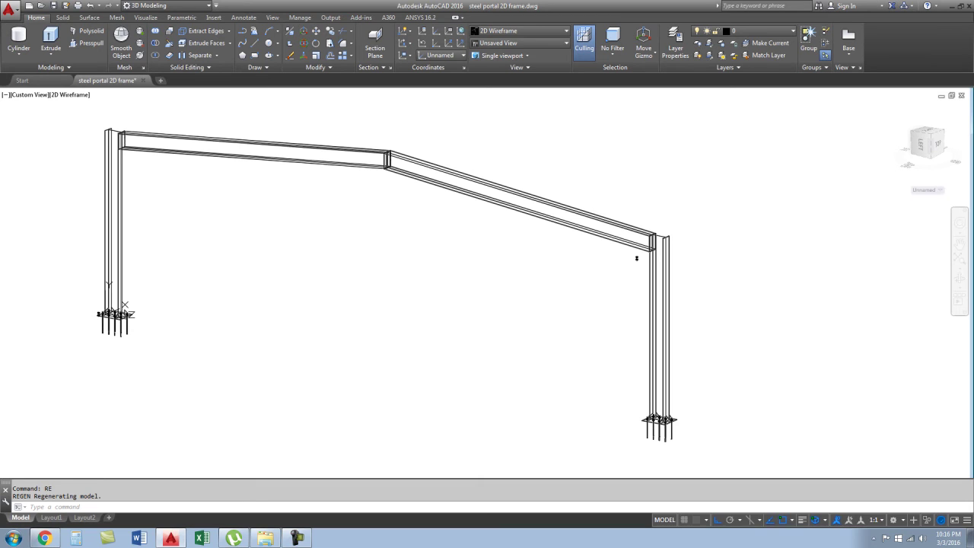
key("alt+Tab")
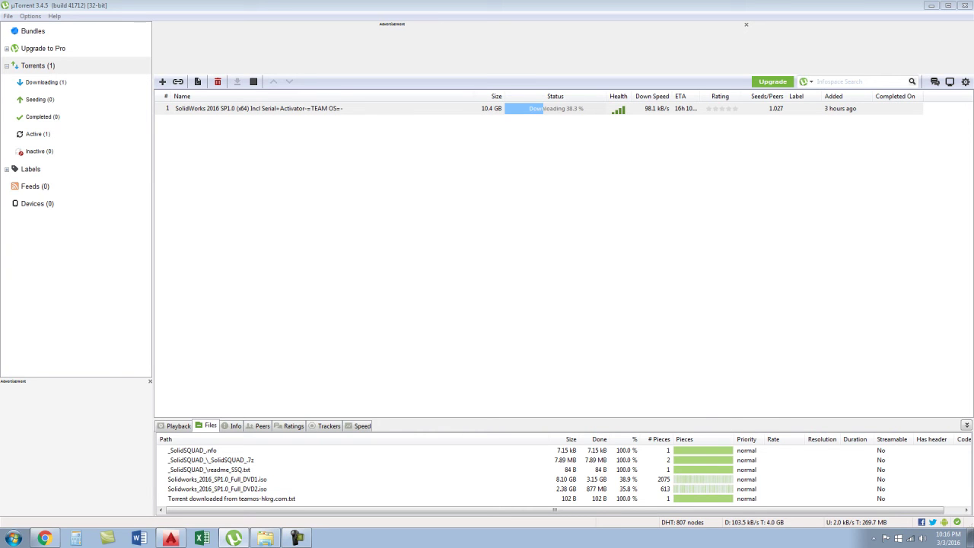
left_click(44, 539)
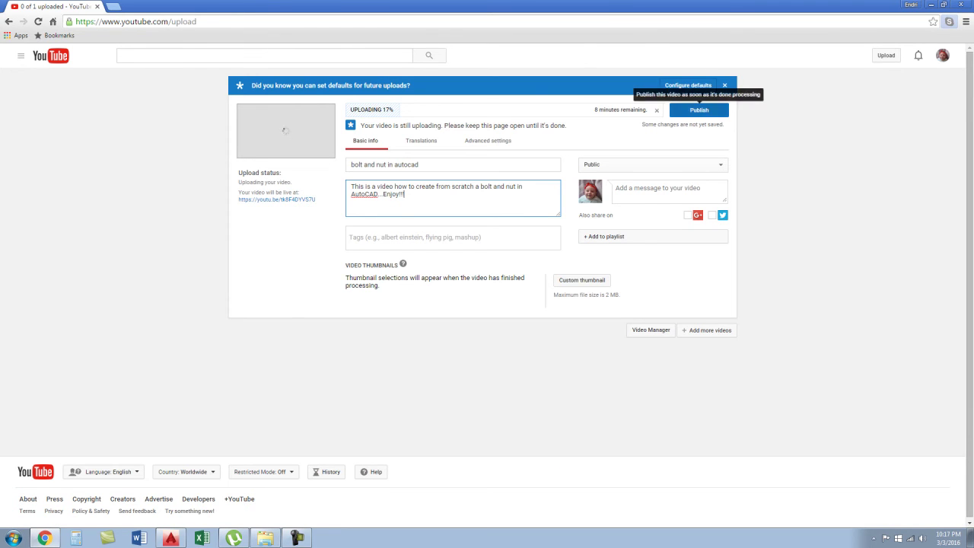
- Publish the 'bolt and nut in autocad' video as Public
left_click(699, 110)
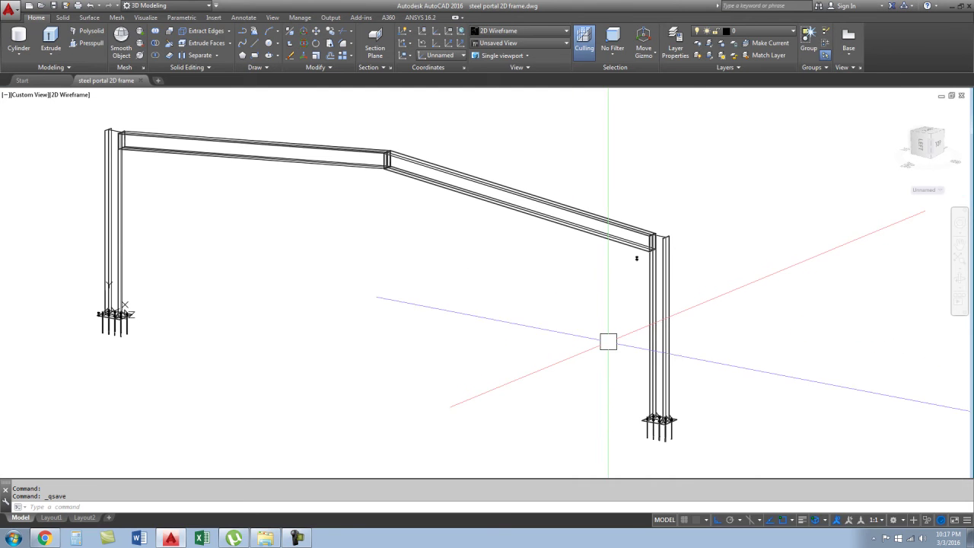
- Switch to Top view and set the UCS to View
middle_click_drag(489, 309, 537, 309)
scroll(144, 131, "up", 3)
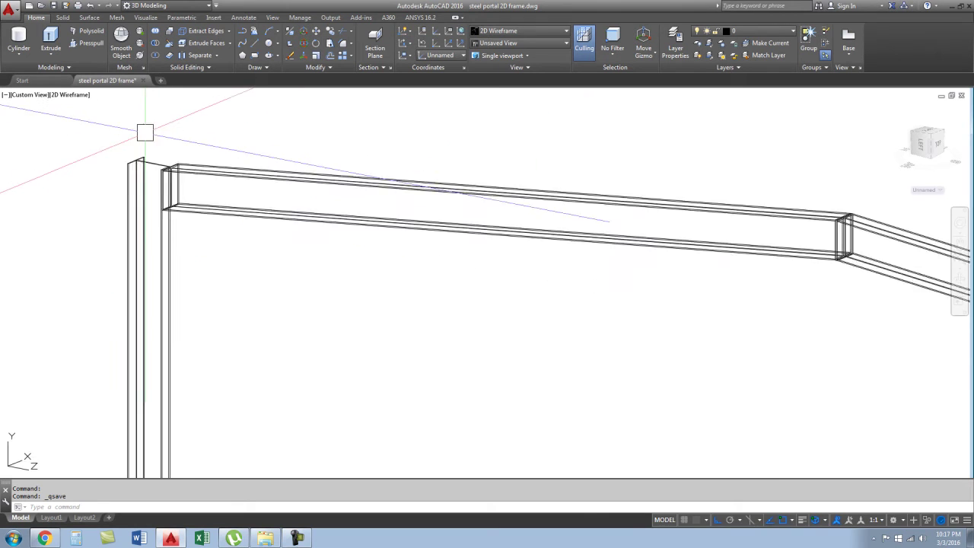
scroll(144, 130, "up", 2)
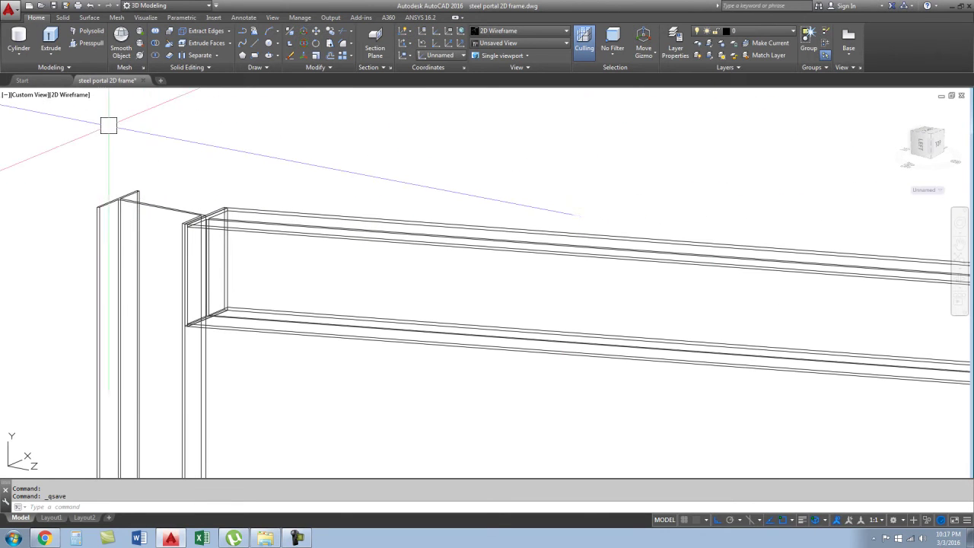
left_click(927, 131)
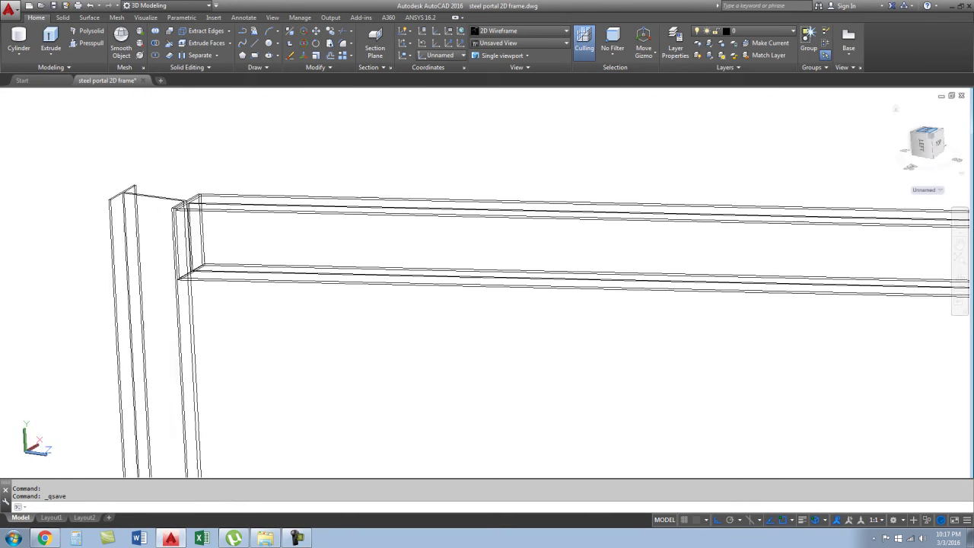
left_click(406, 55)
left_click(406, 72)
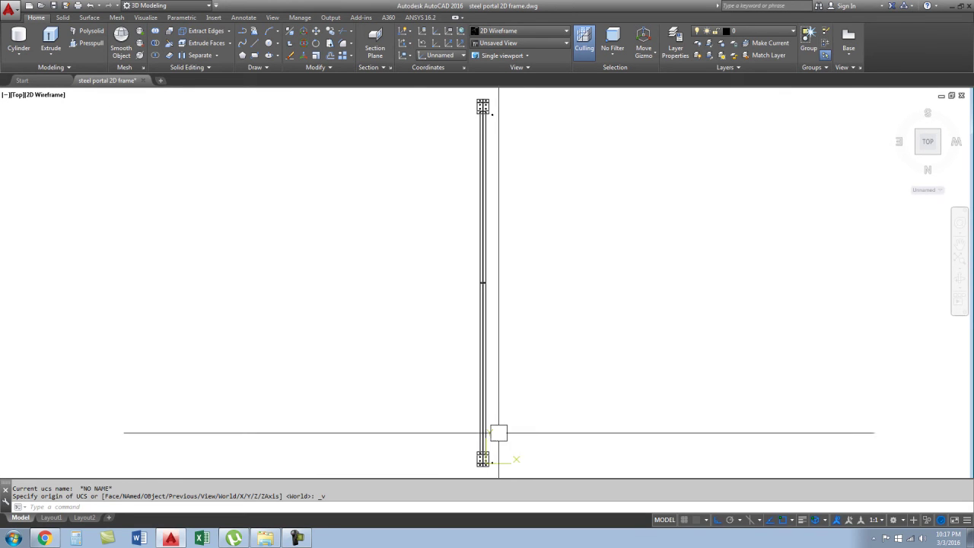
- Orbit back to a 3D view of the column–rafter knee joint
scroll(470, 407, "up", 2)
scroll(478, 365, "up", 4)
scroll(478, 361, "up", 4)
scroll(478, 361, "down", 3)
middle_click_drag(583, 411, 442, 423, "shift")
scroll(442, 423, "down", 3)
scroll(392, 274, "up", 5)
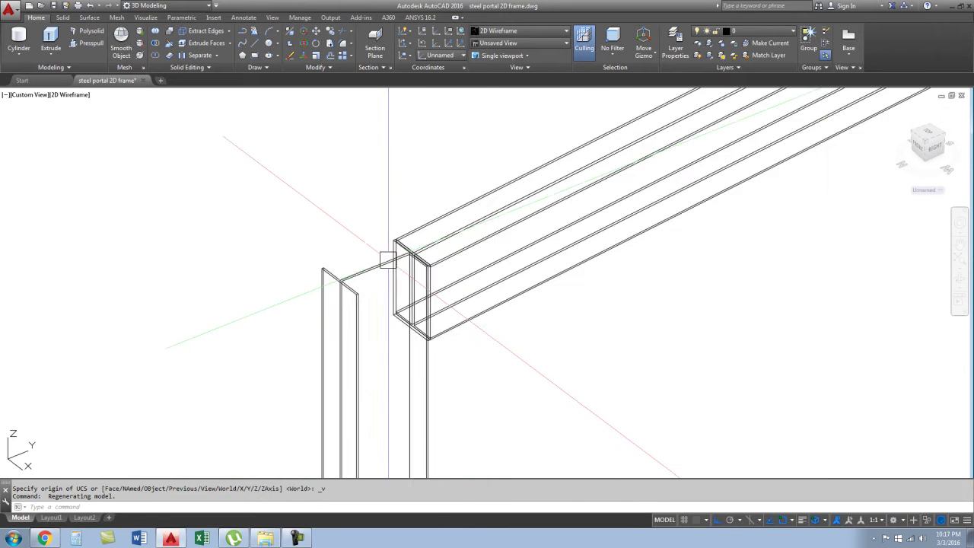
scroll(390, 327, "up", 3)
- Draw a rectangle at the knee and extrude it 8 into an end plate
type("rec")
key("Return")
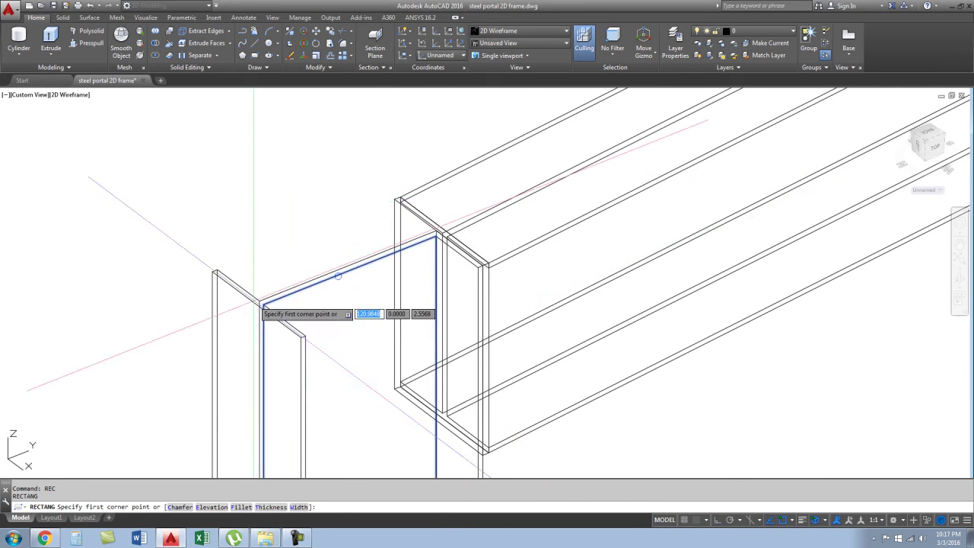
left_click(213, 272)
scroll(488, 262, "up", 3)
scroll(489, 262, "up", 2)
key("Escape")
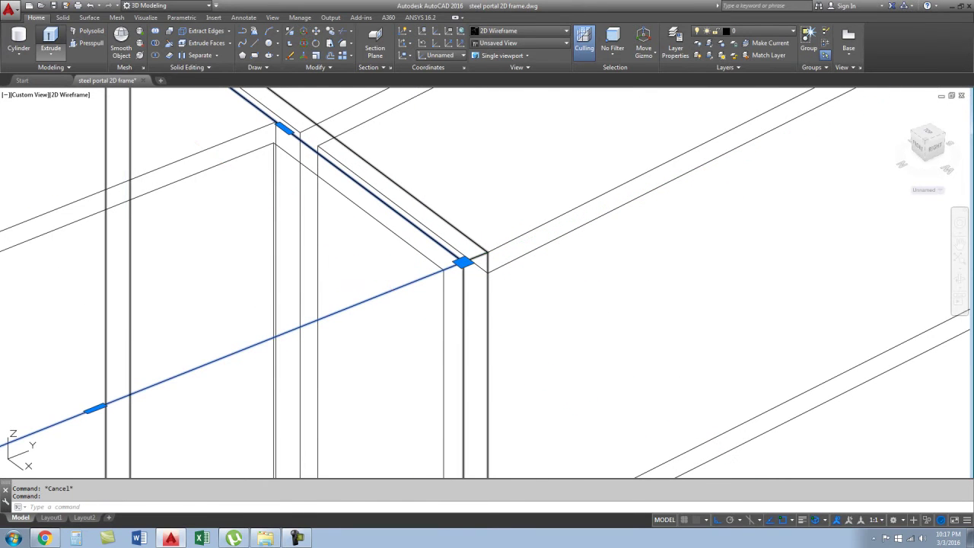
left_click(51, 38)
type("8")
key("Return")
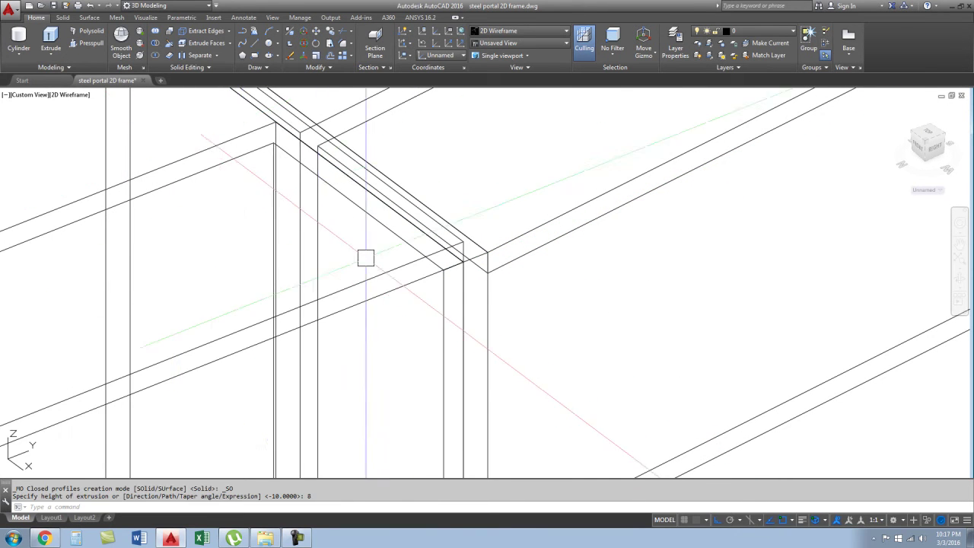
scroll(368, 266, "down", 3)
- Copy the 8-thick plate from the frame corner to the other column top
key("Return")
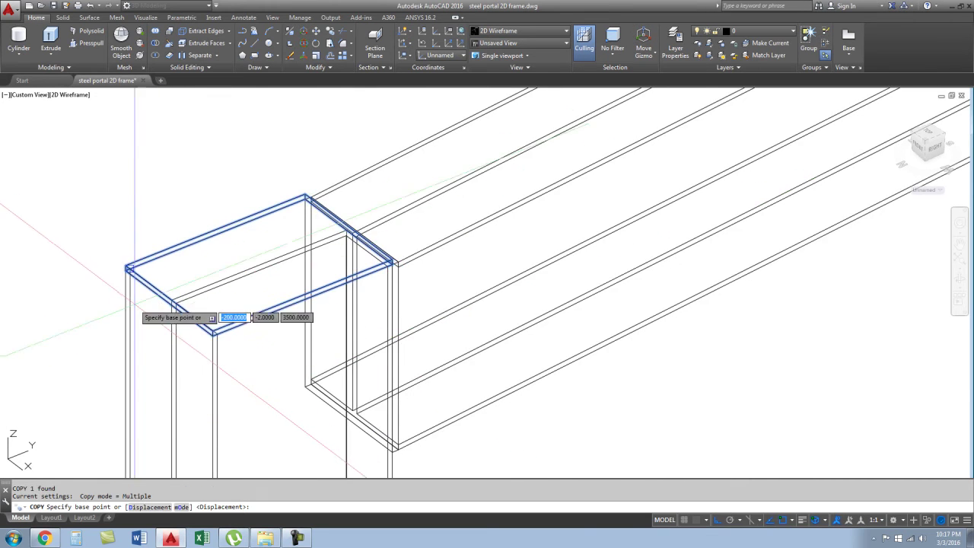
scroll(153, 276, "up", 3)
left_click(150, 263)
scroll(108, 297, "down", 3)
scroll(119, 342, "down", 2)
scroll(294, 279, "up", 3)
scroll(328, 240, "up", 2)
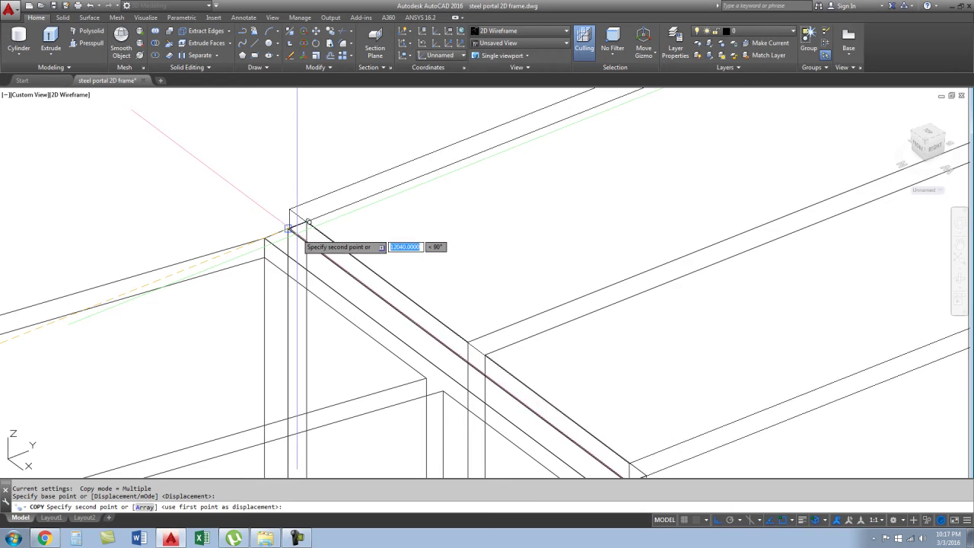
left_click(289, 228)
key("Escape")
scroll(298, 190, "down", 3)
scroll(349, 189, "up", 3)
scroll(355, 211, "up", 2)
scroll(435, 278, "up", 2)
scroll(435, 287, "up", 2)
scroll(375, 314, "down", 5)
mouse_move(434, 392)
middle_mouse_down("shift")
mouse_move(460, 320)
mouse_move(599, 191)
middle_mouse_up("shift")
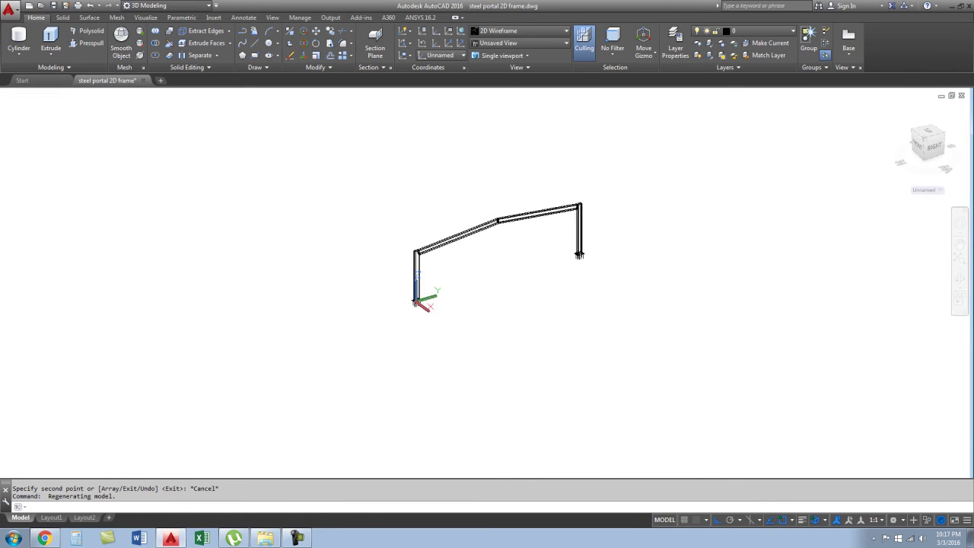
- Copy both rafter pieces directly below the rafter
scroll(408, 235, "up", 4)
scroll(409, 235, "up", 4)
mouse_move(404, 277)
middle_mouse_down()
mouse_move(406, 326)
mouse_move(376, 309)
mouse_move(393, 313)
mouse_move(322, 313)
middle_mouse_up()
scroll(373, 335, "down", 2)
scroll(410, 349, "down", 1)
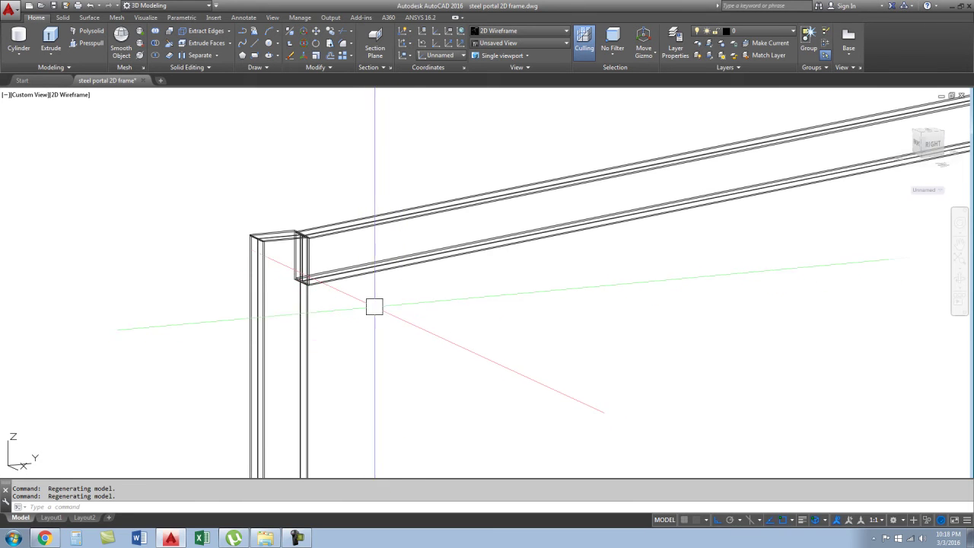
left_click(342, 278)
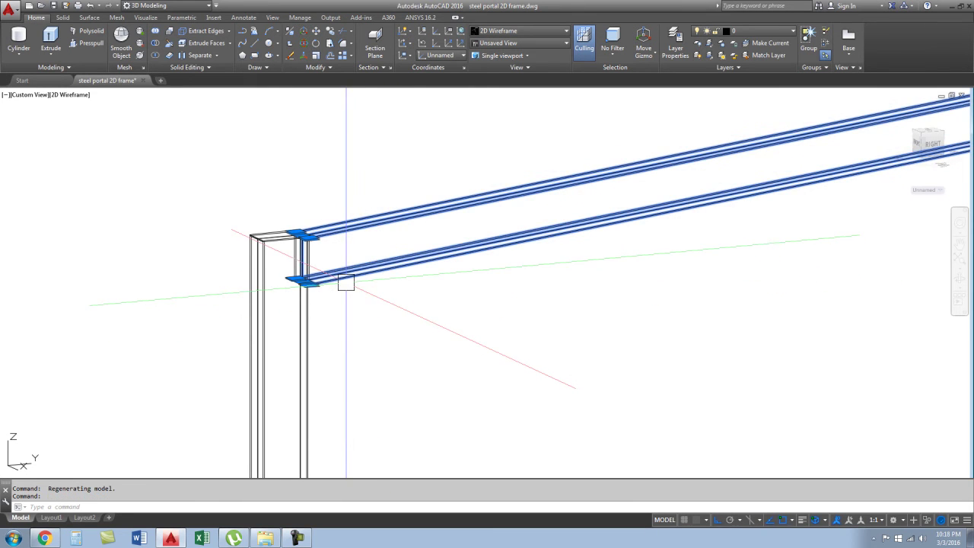
type("co")
key("Return")
left_click(375, 312)
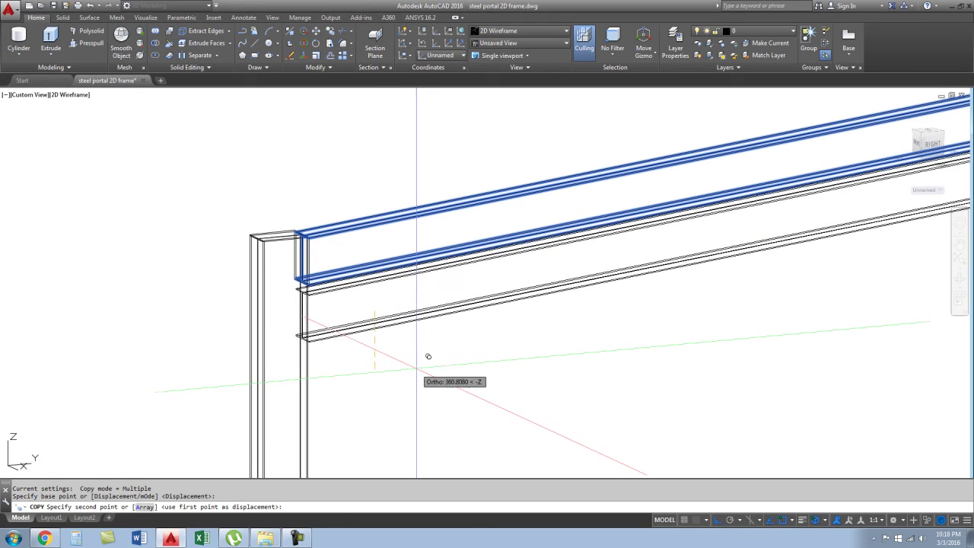
left_click(377, 344)
key("Escape")
- Abandon the first rotate attempt and reset the UCS to World
type("ro")
key("Return")
scroll(328, 333, "up", 3)
scroll(294, 354, "up", 2)
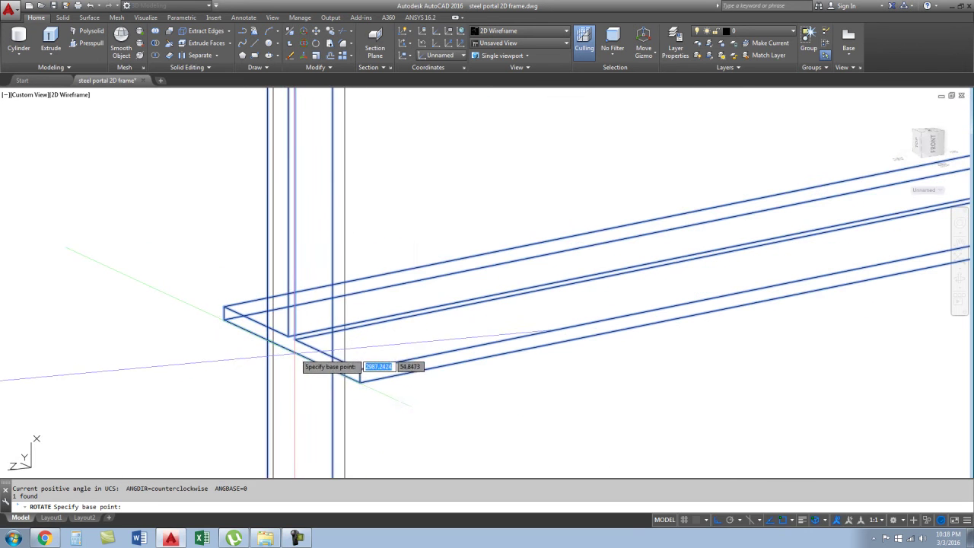
scroll(304, 354, "down", 2)
scroll(303, 351, "down", 2)
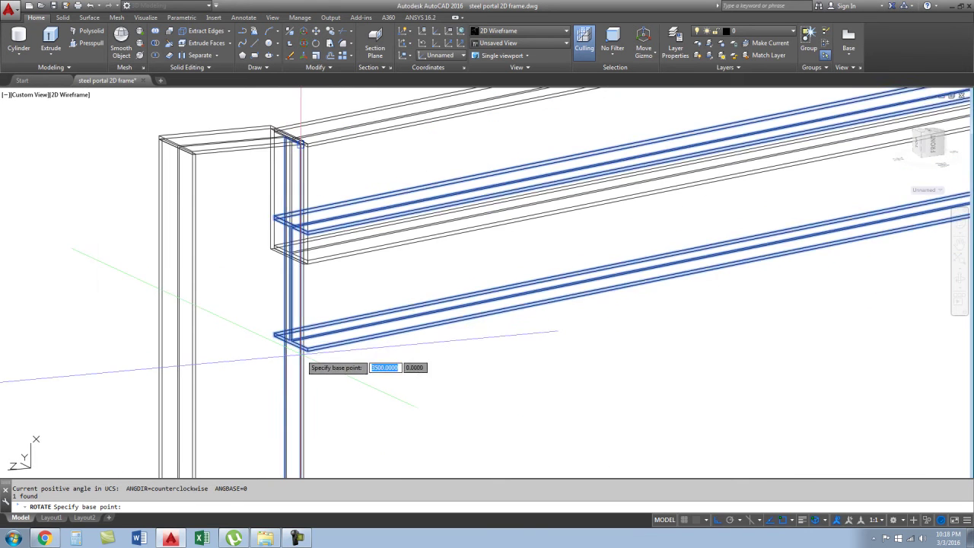
key("Escape")
key("Escape")
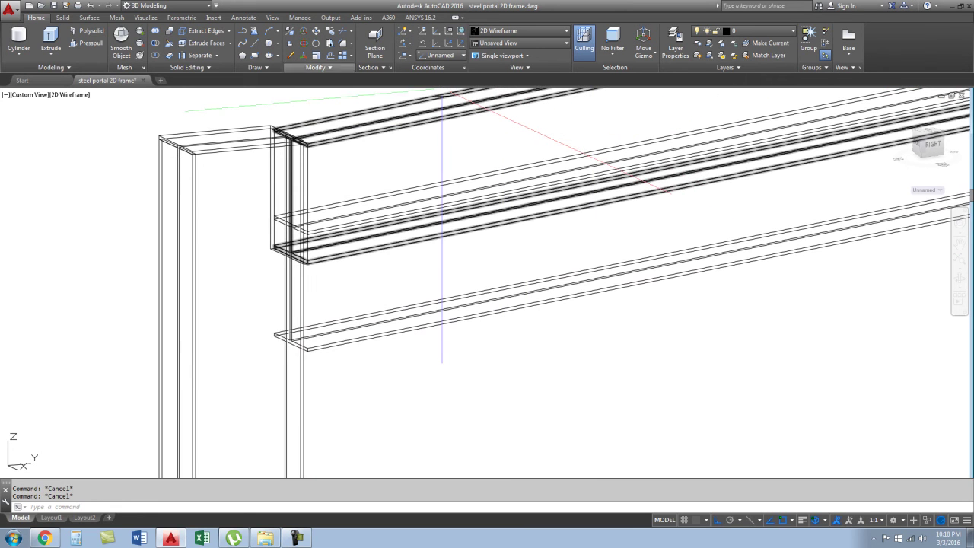
left_click(460, 31)
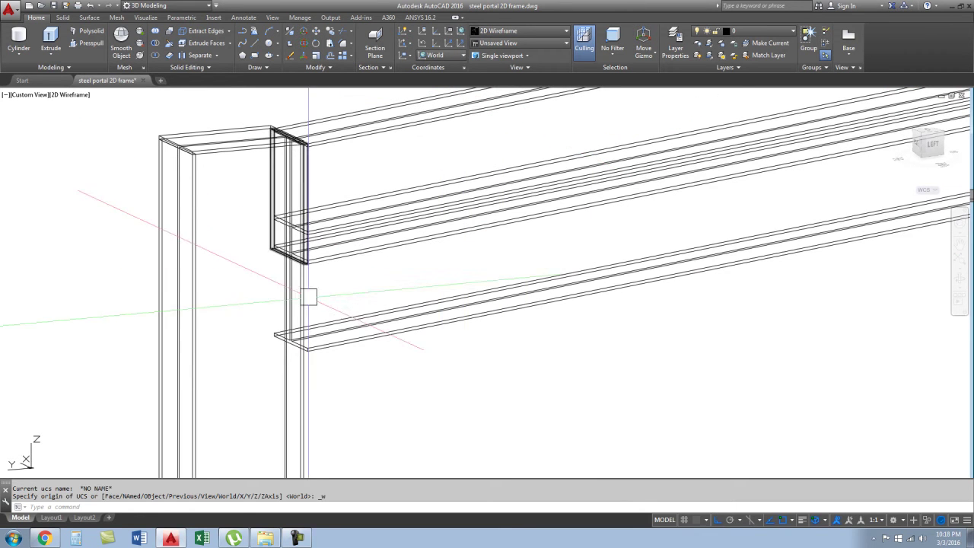
- Try rotating the copied rafter pieces about the beam end with Ortho off, then cancel
left_click(331, 342)
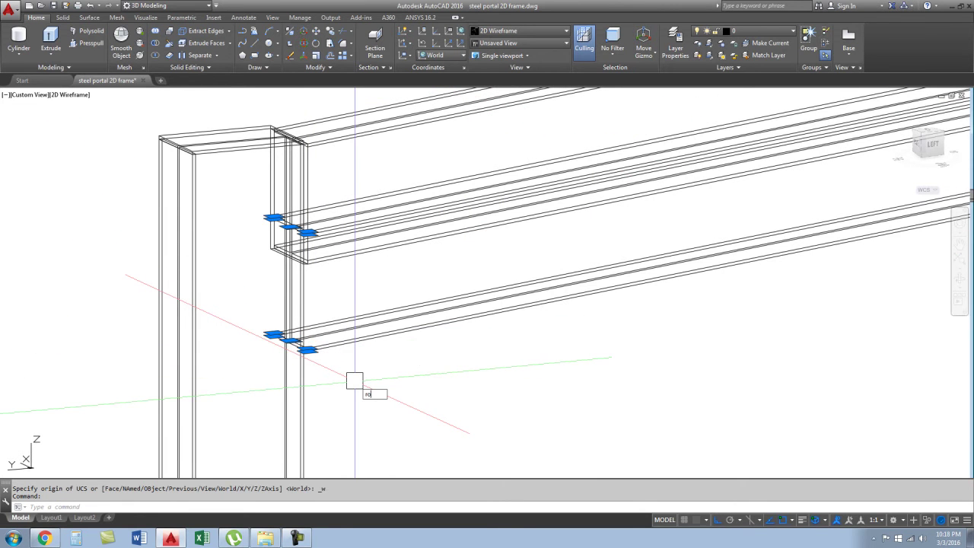
key("Return")
scroll(297, 339, "up", 3)
left_click(287, 344)
scroll(302, 330, "down", 2)
scroll(385, 315, "down", 2)
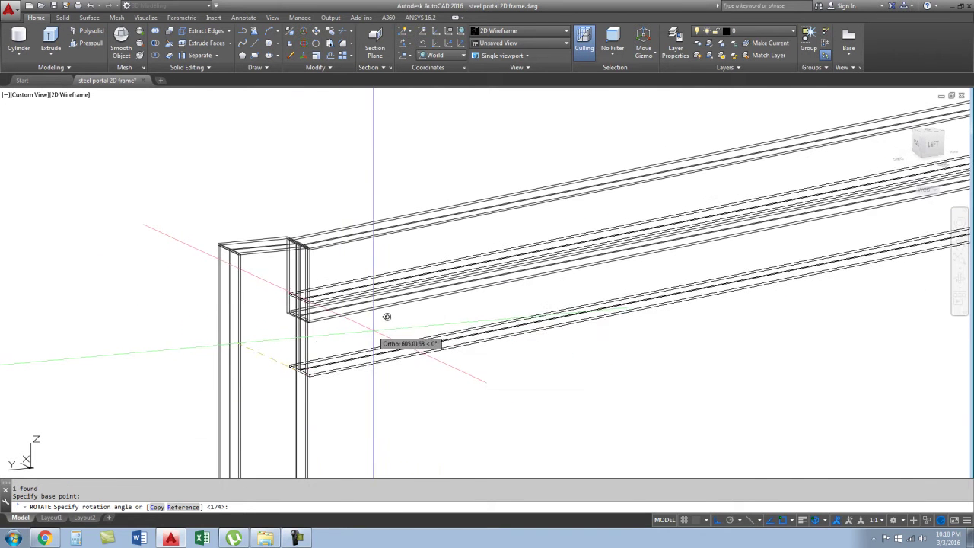
key("F8")
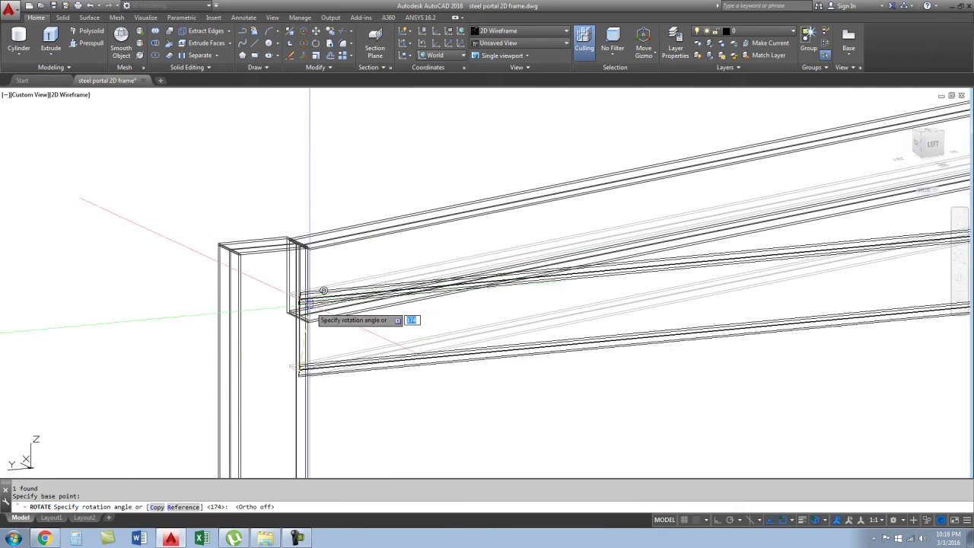
scroll(263, 362, "down", 3)
middle_click_drag(422, 136, 337, 309, "shift")
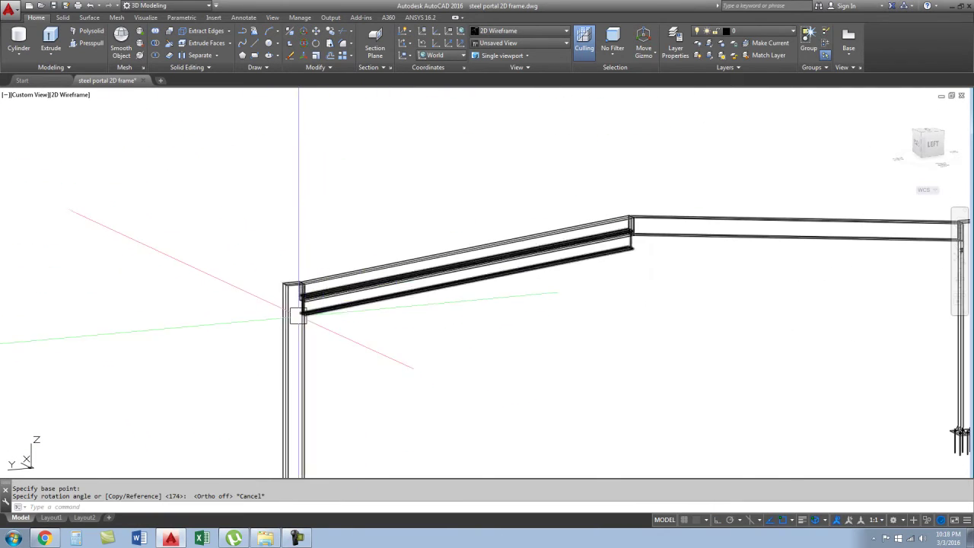
key("Escape")
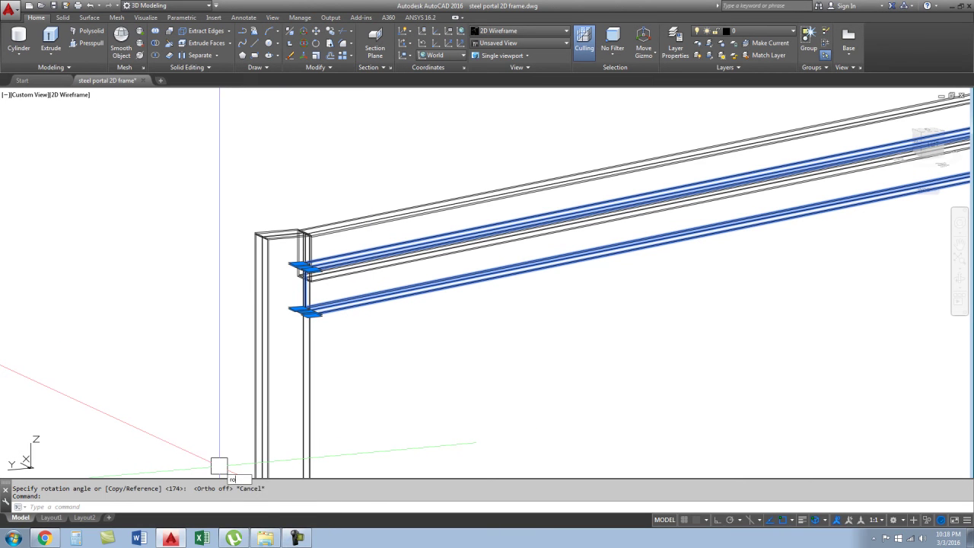
key("Down")
key("Return")
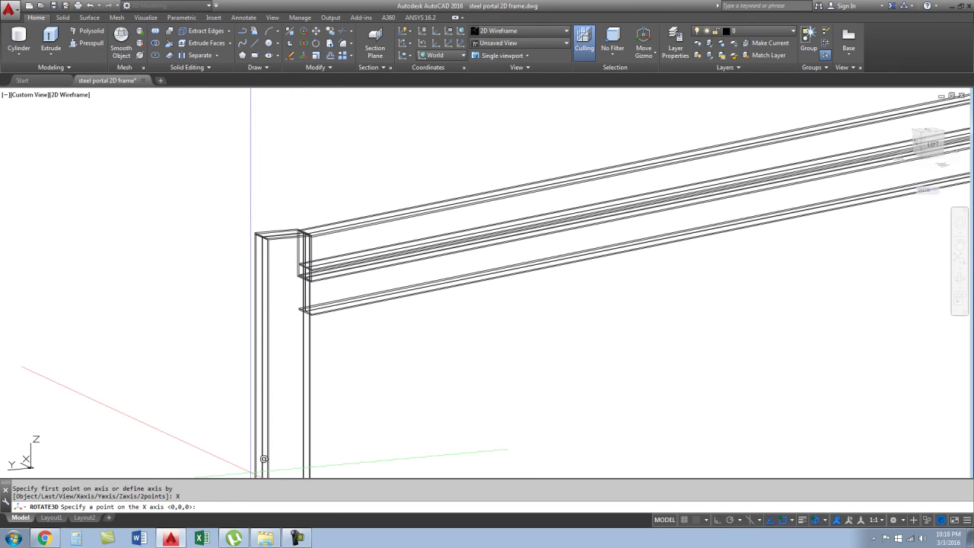
scroll(304, 315, "up", 3)
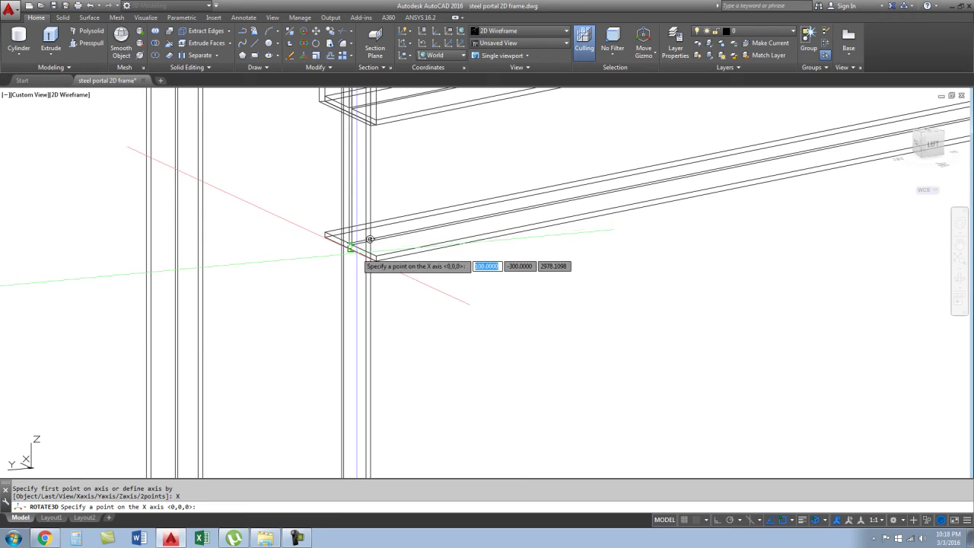
left_click(370, 239)
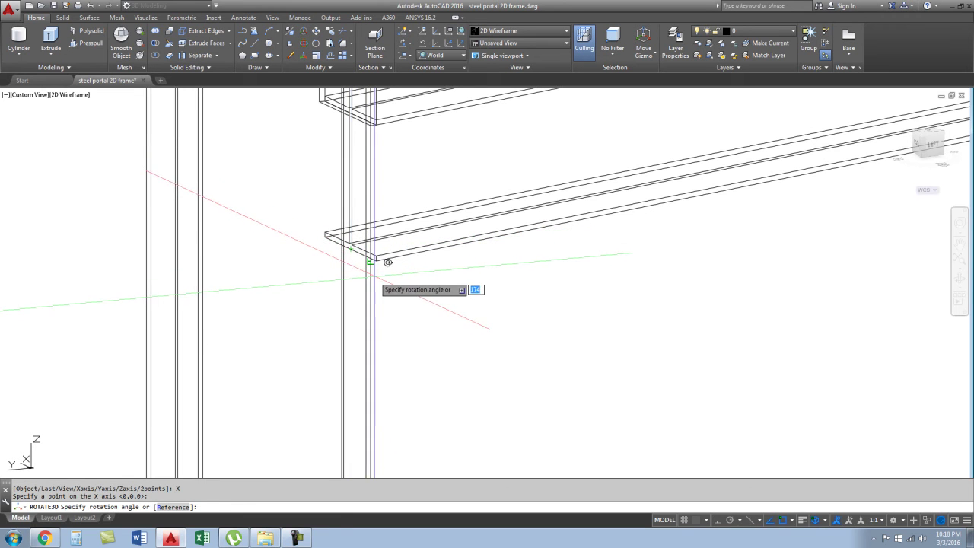
scroll(297, 348, "down", 2)
scroll(239, 347, "down", 2)
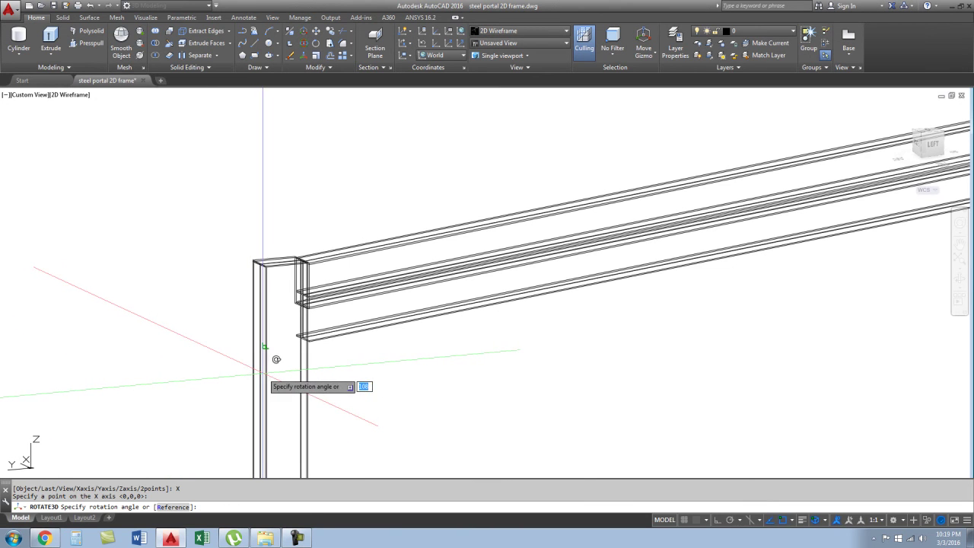
type("30")
key("Return")
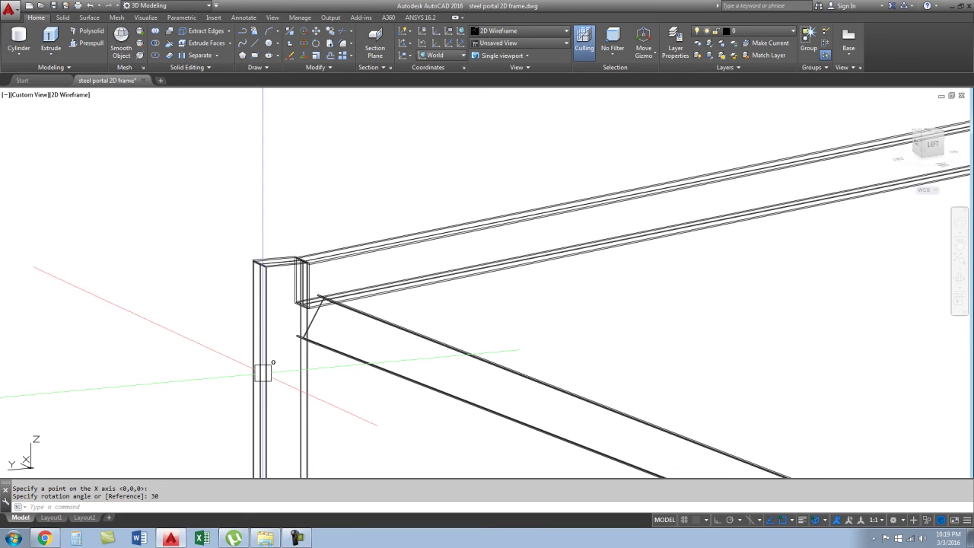
scroll(304, 343, "down", 3)
mouse_move(315, 337)
middle_mouse_down("shift")
mouse_move(701, 173)
mouse_move(336, 322)
middle_mouse_up("shift")
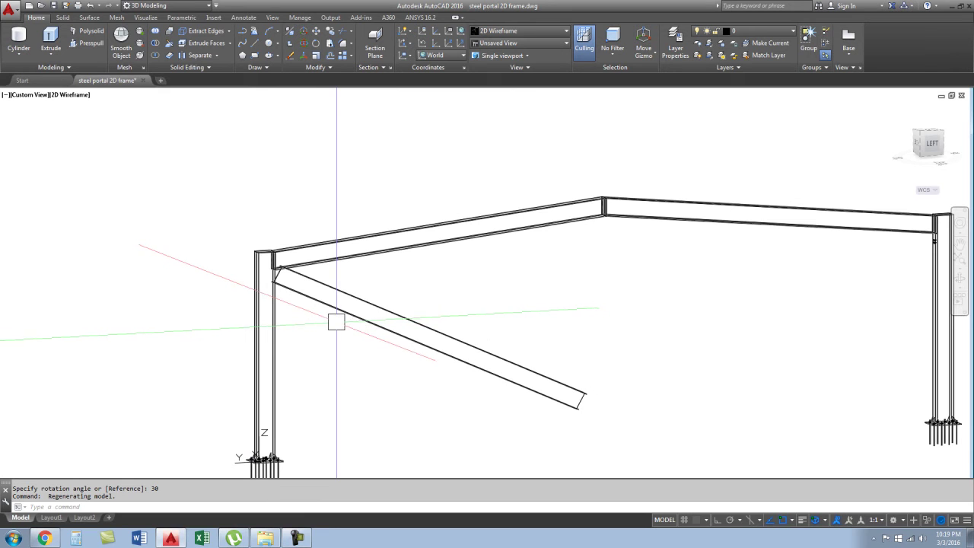
key("ctrl+z")
key("ctrl+z")
key("ctrl+z")
key("ctrl+z")
type("RO")
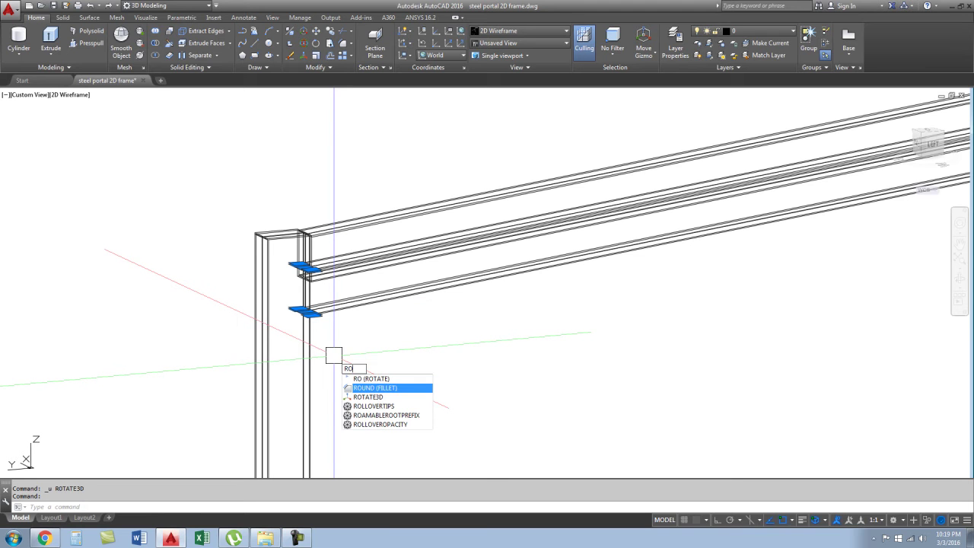
key("Return")
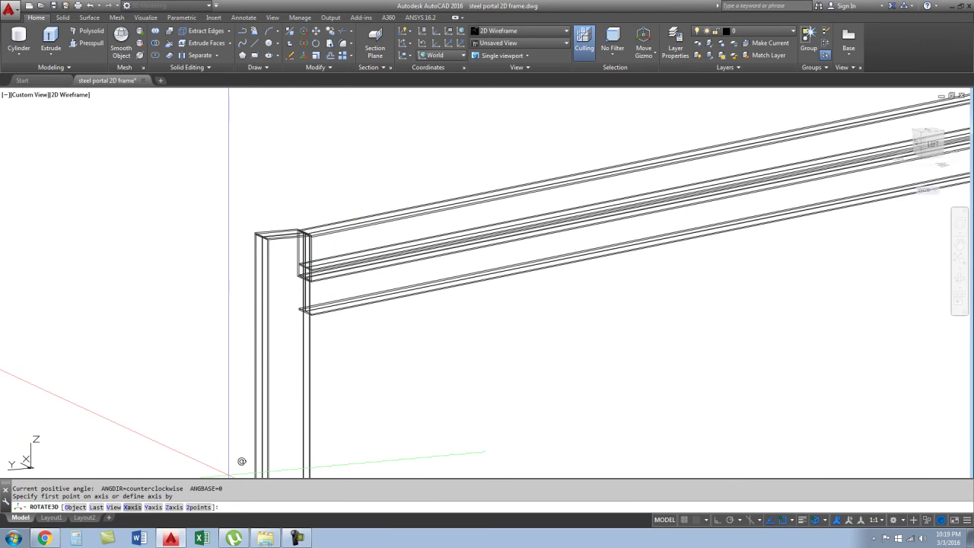
type("X")
key("Return")
scroll(304, 300, "up", 4)
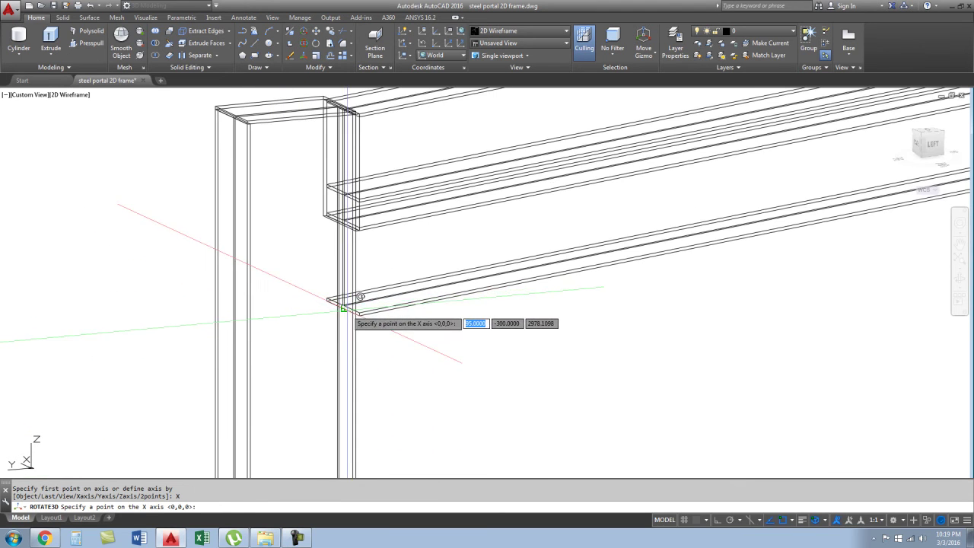
left_click(342, 307)
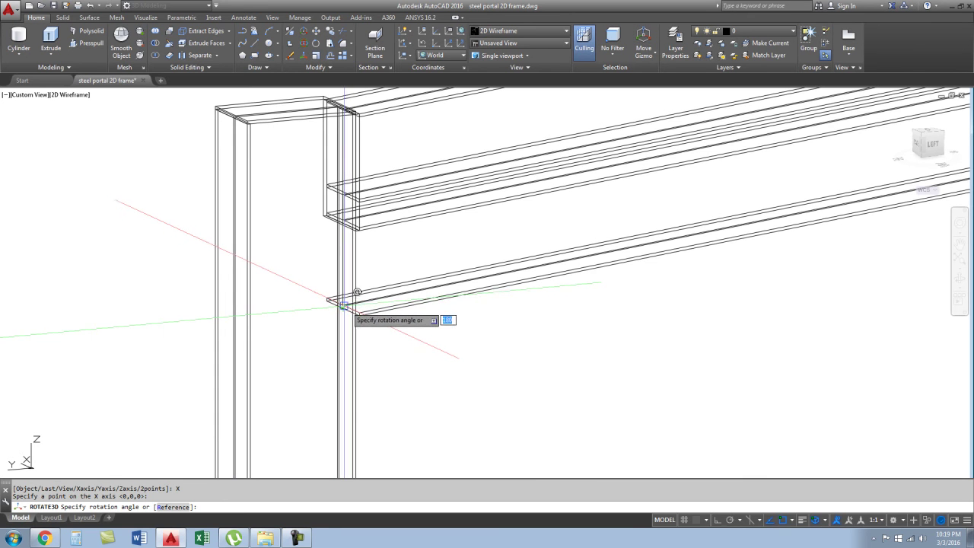
type("-30")
key("Return")
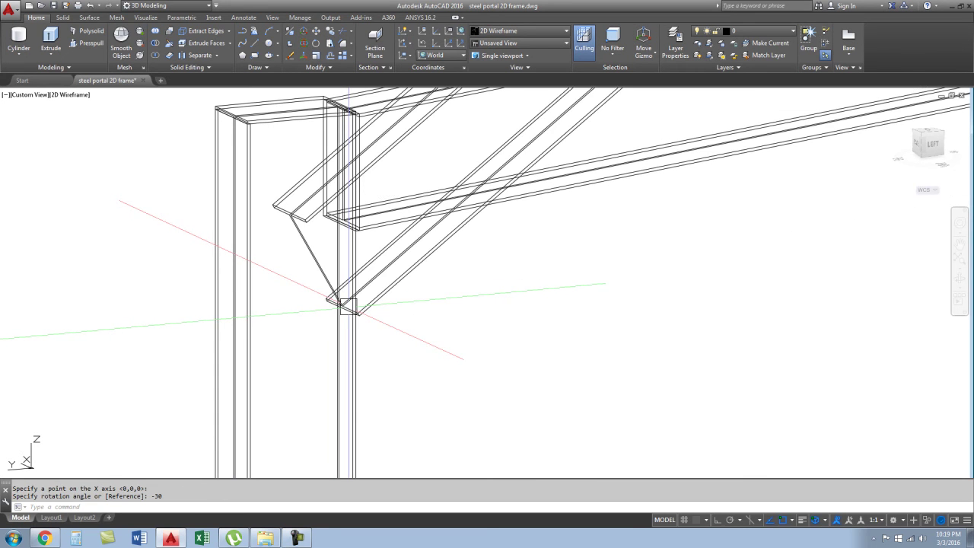
mouse_move(419, 370)
middle_mouse_down("shift")
mouse_move(426, 365)
mouse_move(387, 355)
middle_mouse_up("shift")
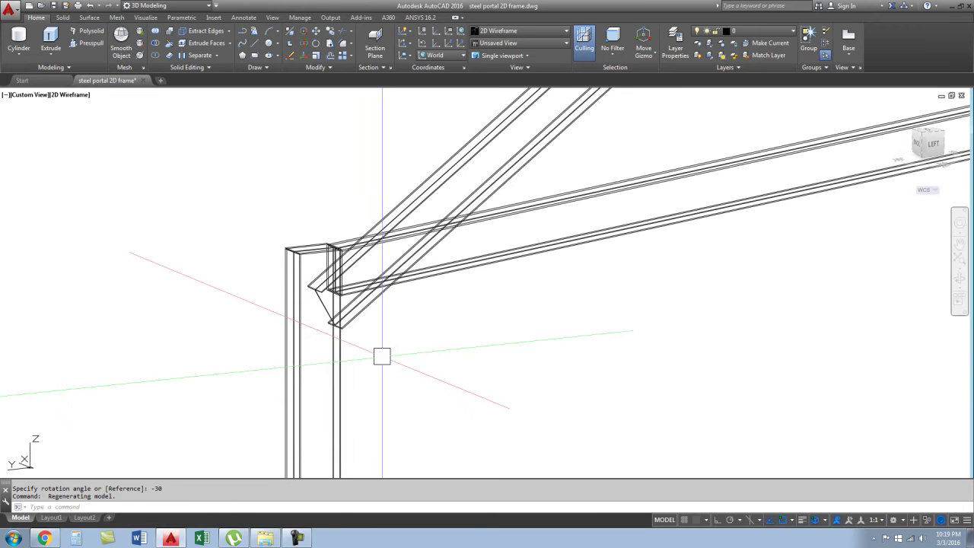
scroll(380, 354, "up", 1)
key("ctrl+z")
key("ctrl+z")
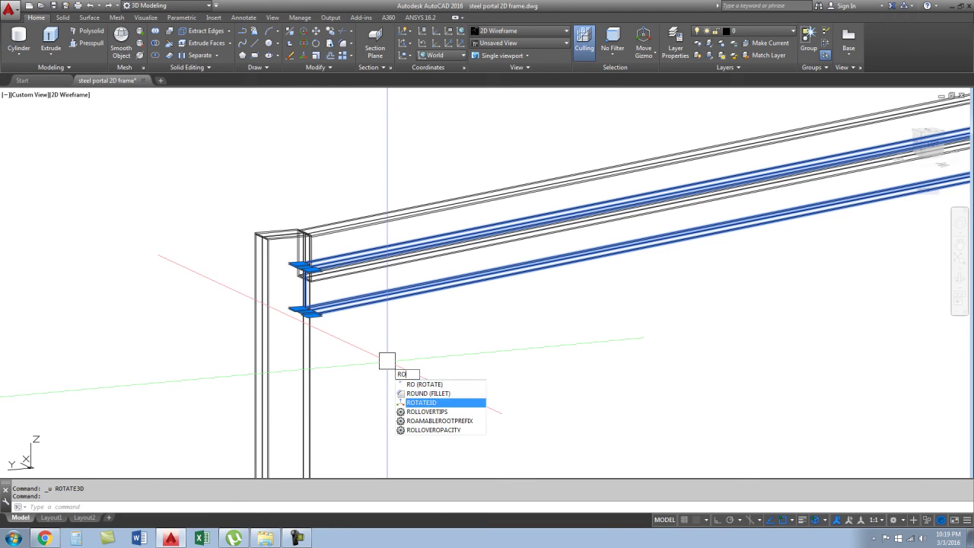
key("Return")
scroll(315, 312, "up", 2)
scroll(315, 250, "up", 2)
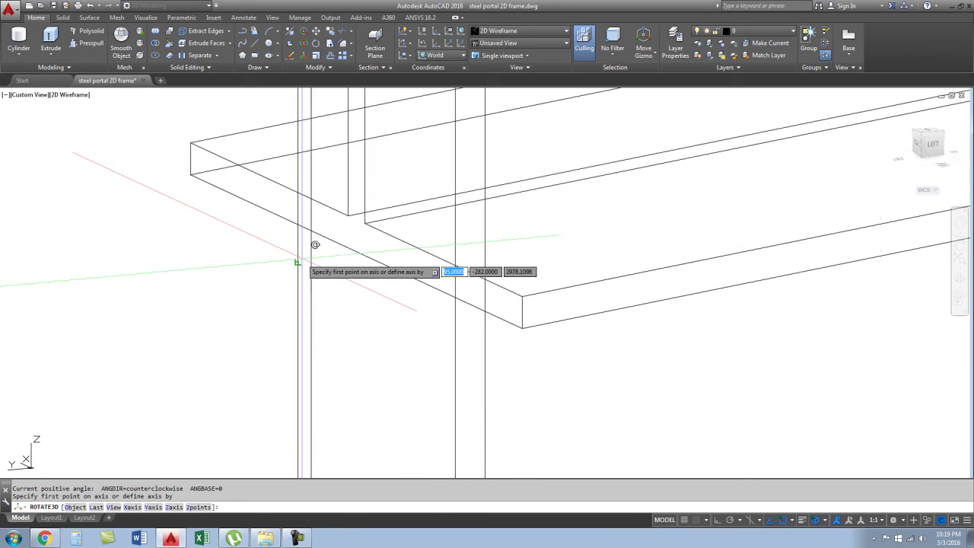
left_click(355, 252)
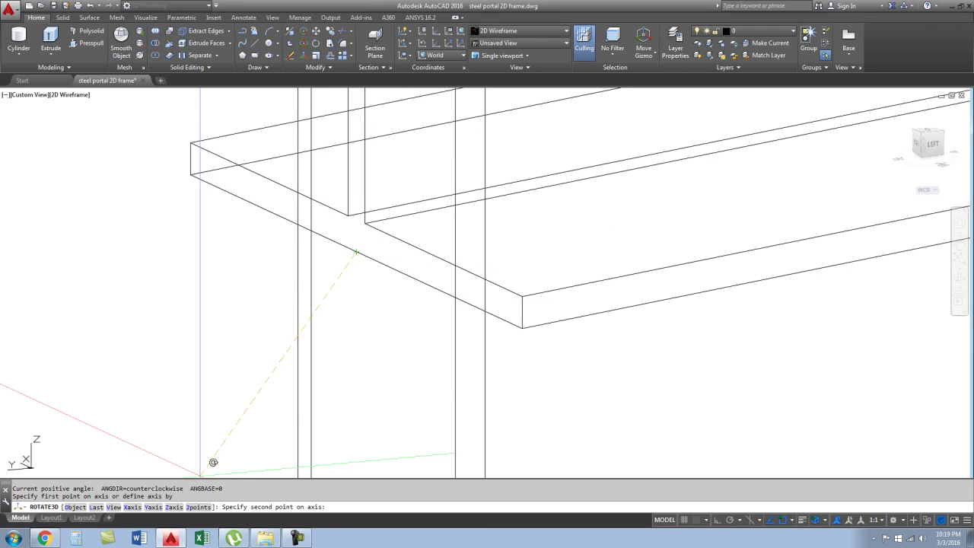
type("X")
key("Return")
type("1")
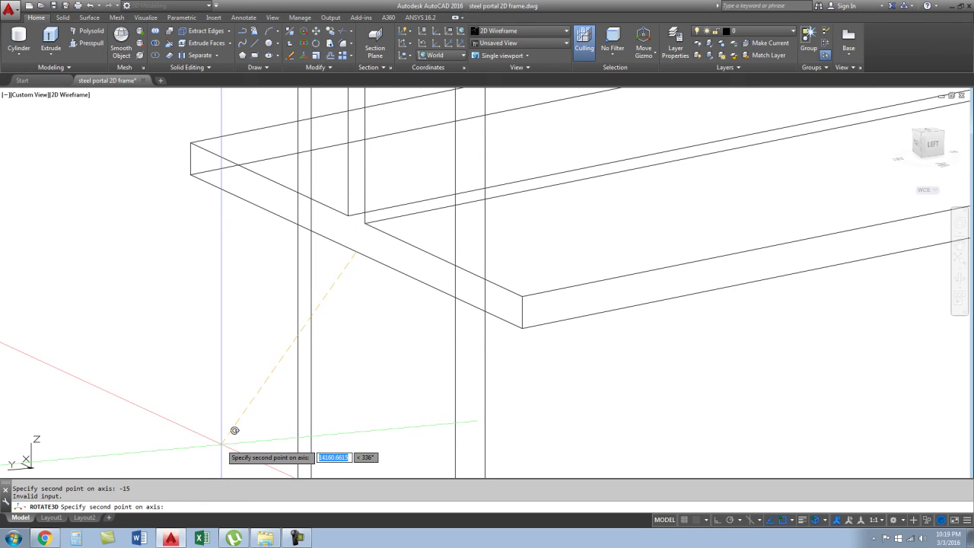
scroll(185, 391, "down", 2)
scroll(298, 424, "down", 1)
scroll(239, 380, "up", 2)
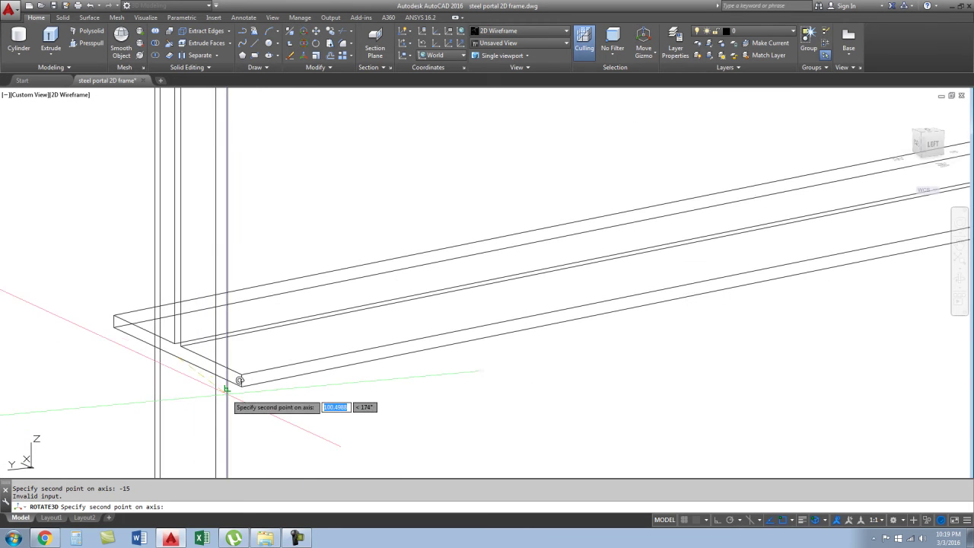
left_click(242, 381)
scroll(281, 418, "down", 2)
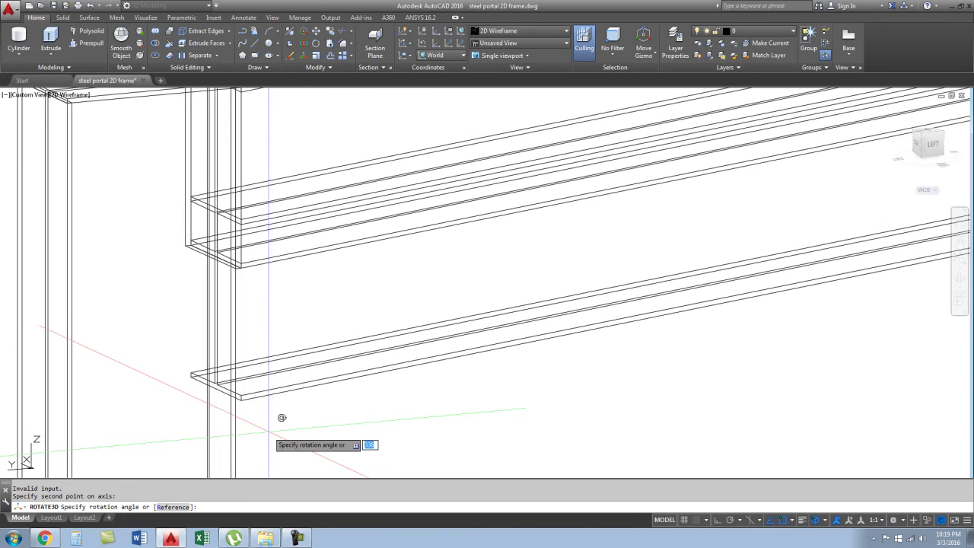
type("-15")
key("Return")
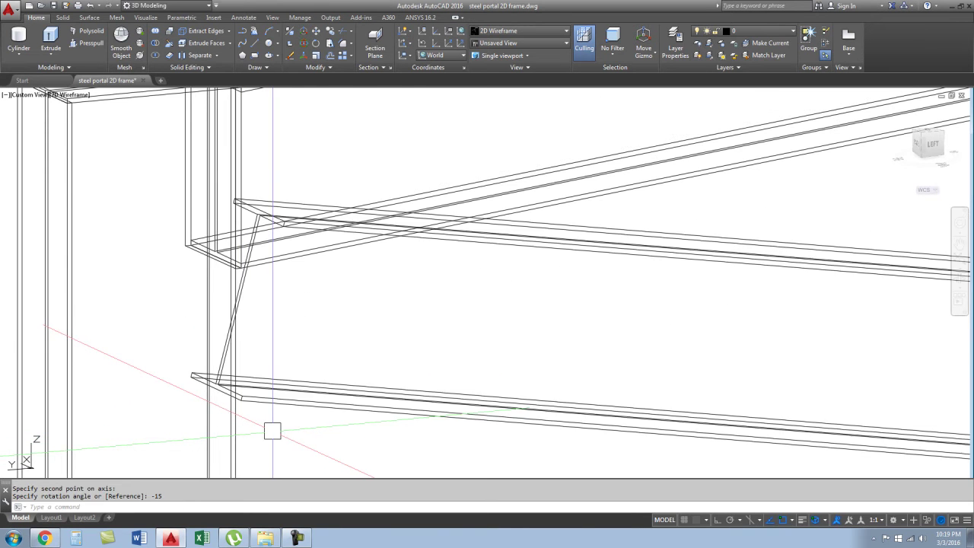
scroll(272, 431, "down", 3)
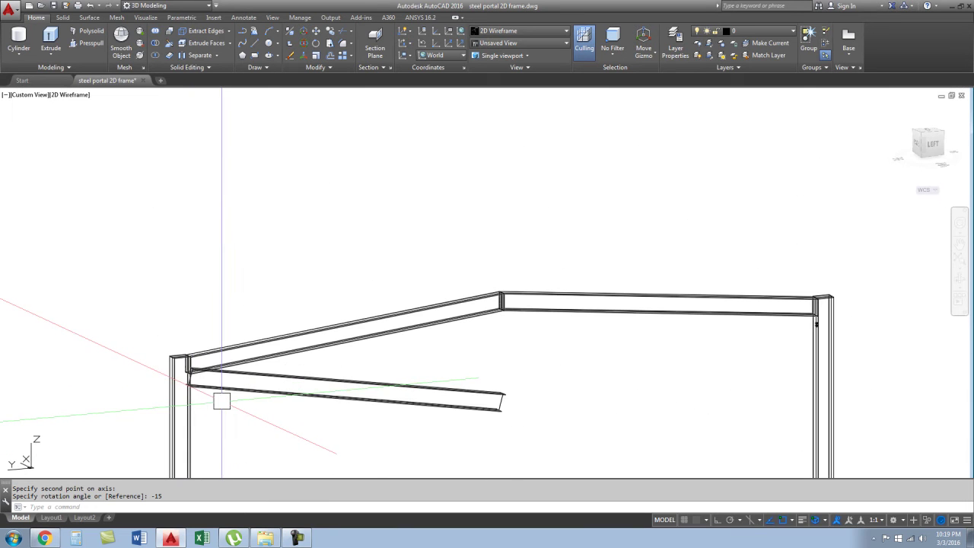
key("ctrl+z")
key("ctrl+z")
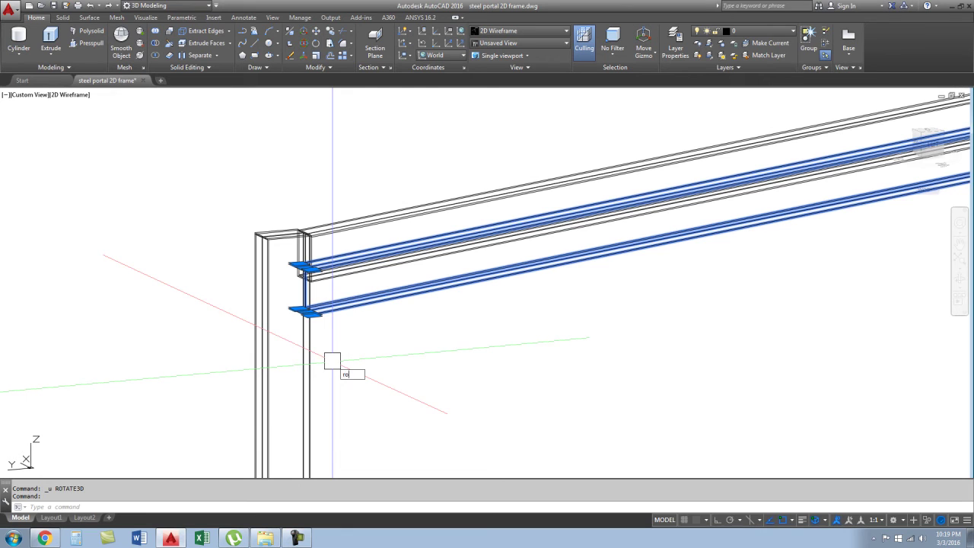
- Try a 15° rotation of the rafter copies about an X-parallel axis at the beam-end midpoint, then undo it
key("Return")
scroll(342, 335, "up", 3)
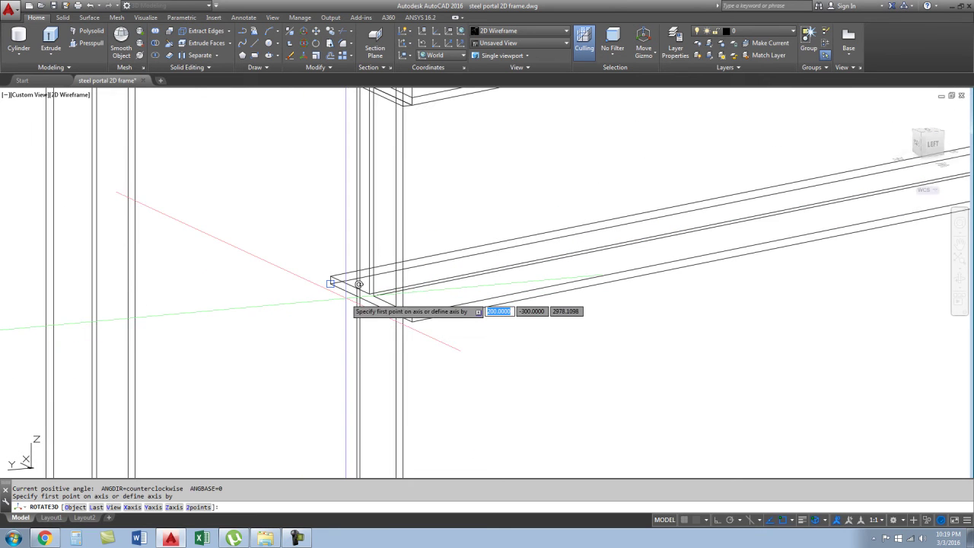
type("X")
key("Return")
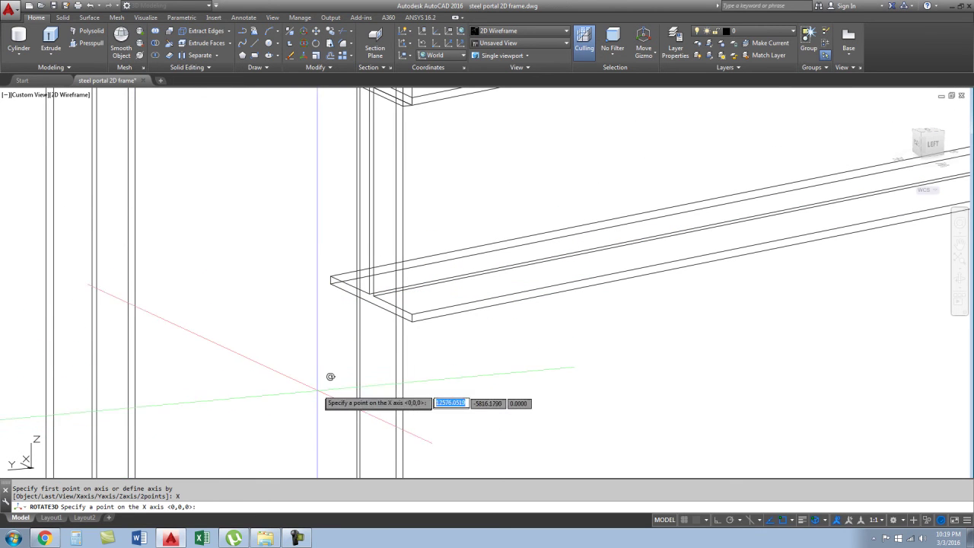
left_click(385, 289)
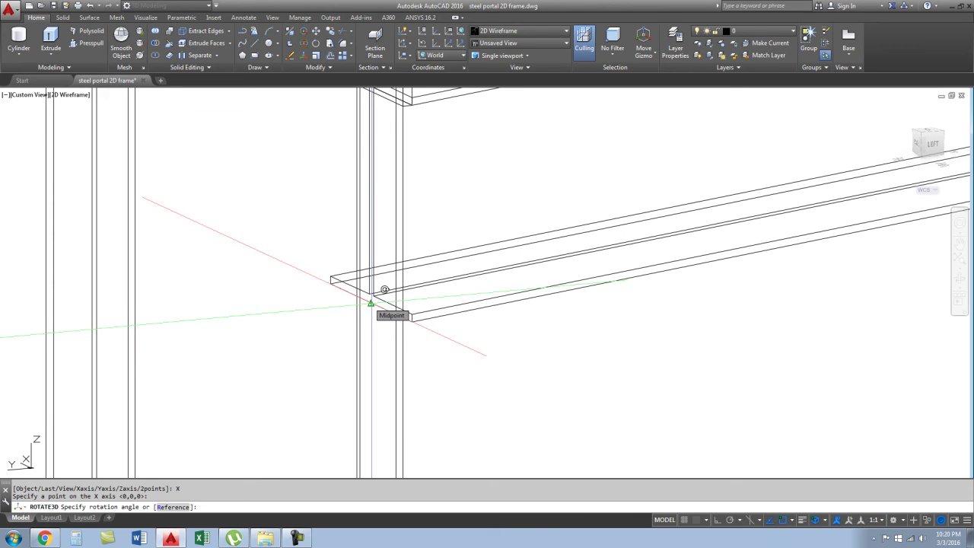
type("15")
key("Return")
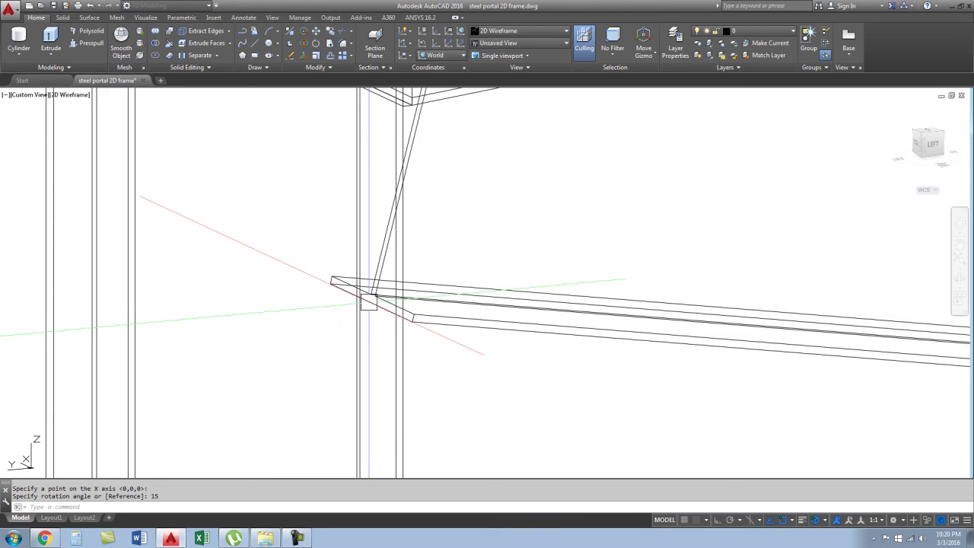
scroll(370, 295, "down", 3)
key("ctrl+z")
type("RO")
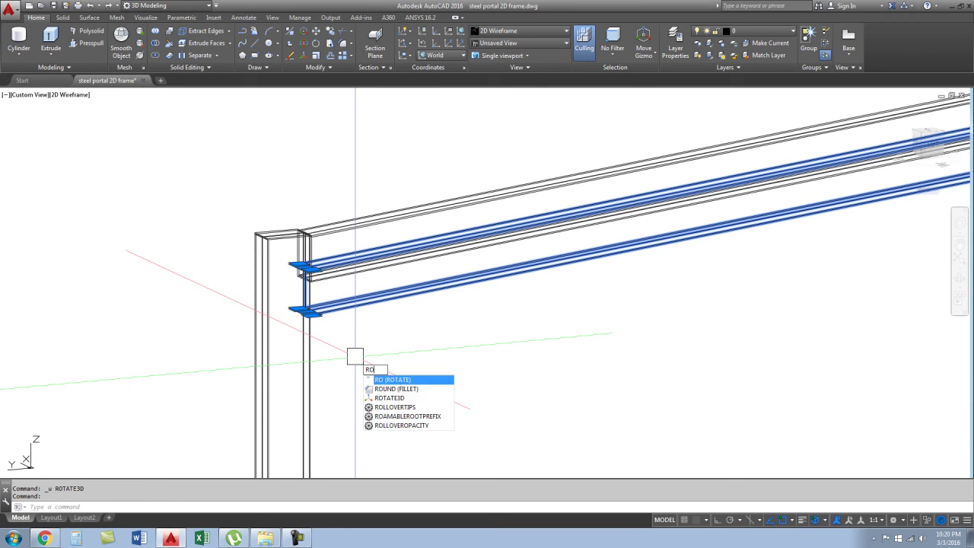
- Retry the 15° X-axis rotation about the beam's end corner, then undo it
key("Return")
scroll(322, 289, "up", 3)
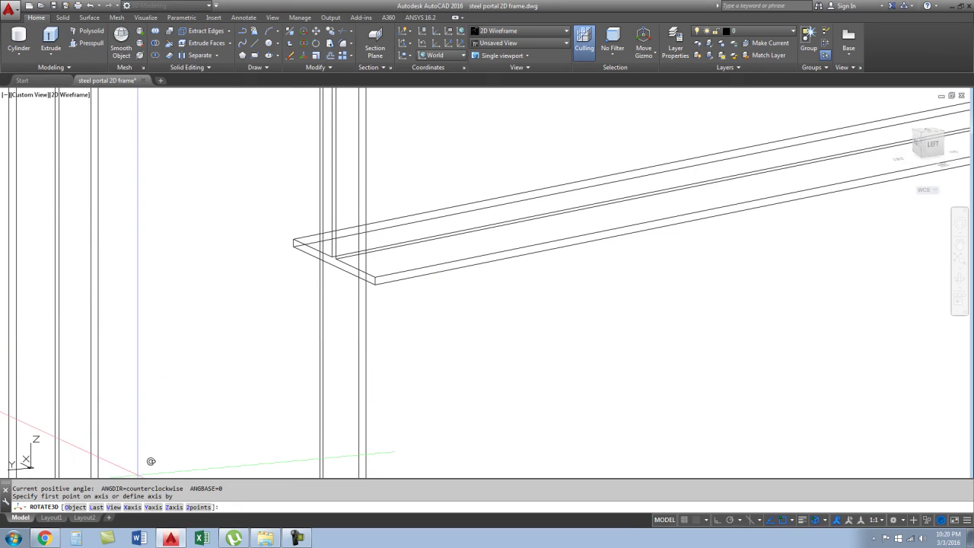
type("X")
key("Return")
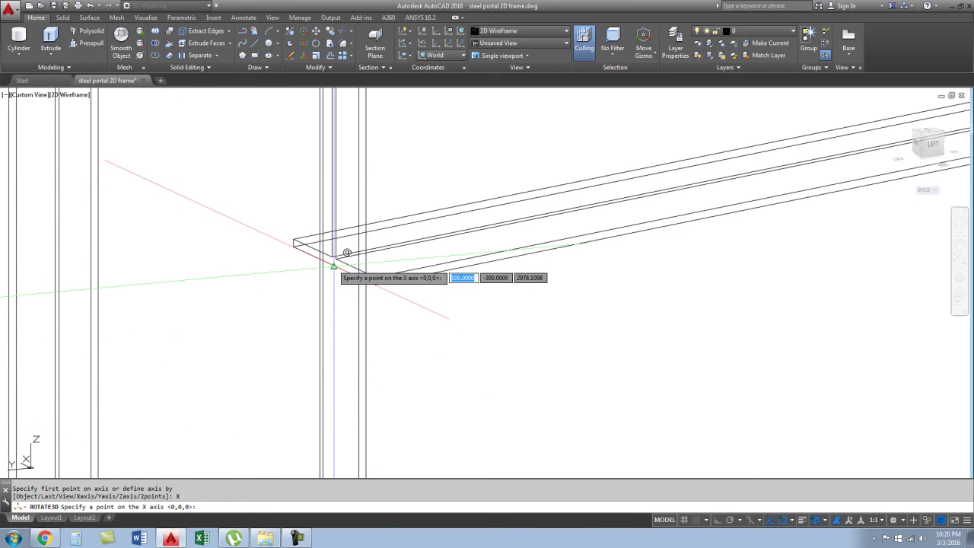
left_click(335, 263)
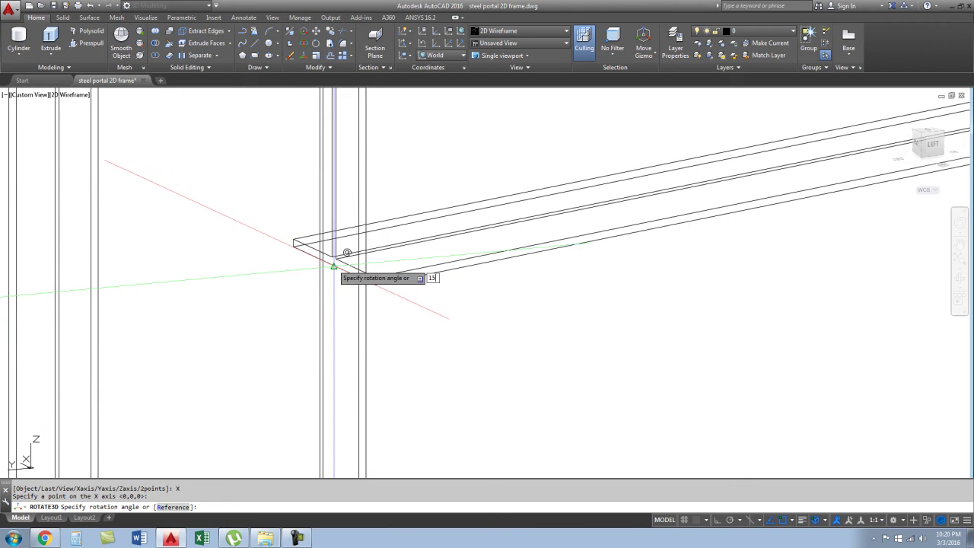
key("Return")
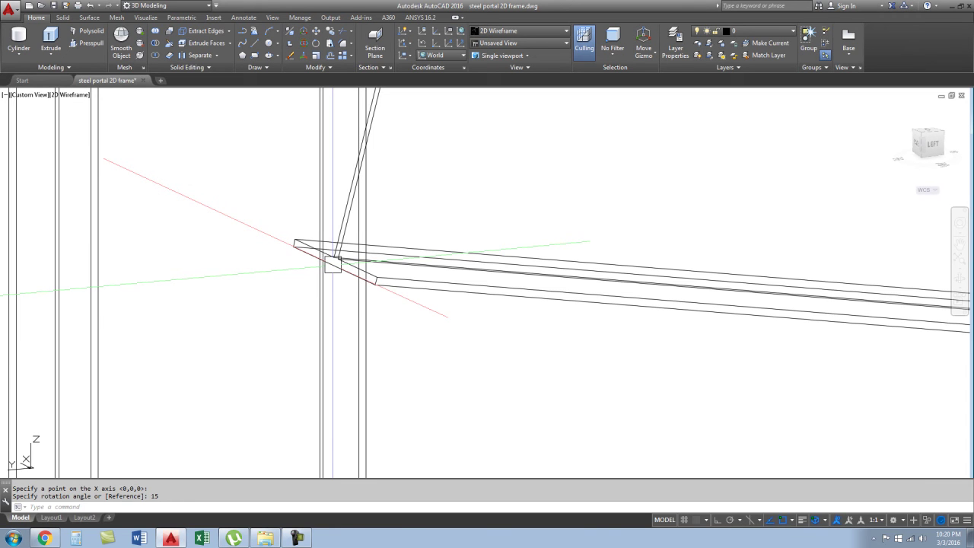
scroll(273, 351, "down", 2)
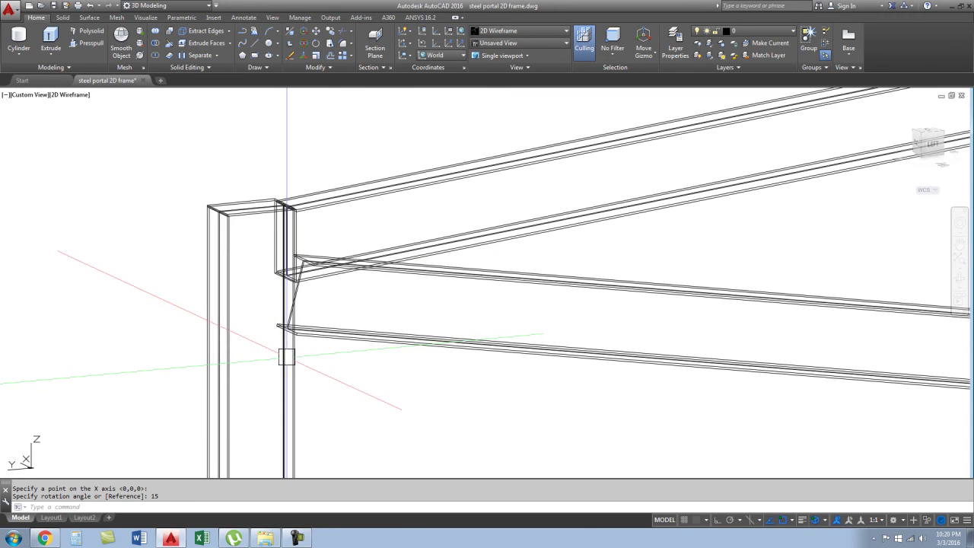
key("ctrl+z")
scroll(286, 355, "down", 2)
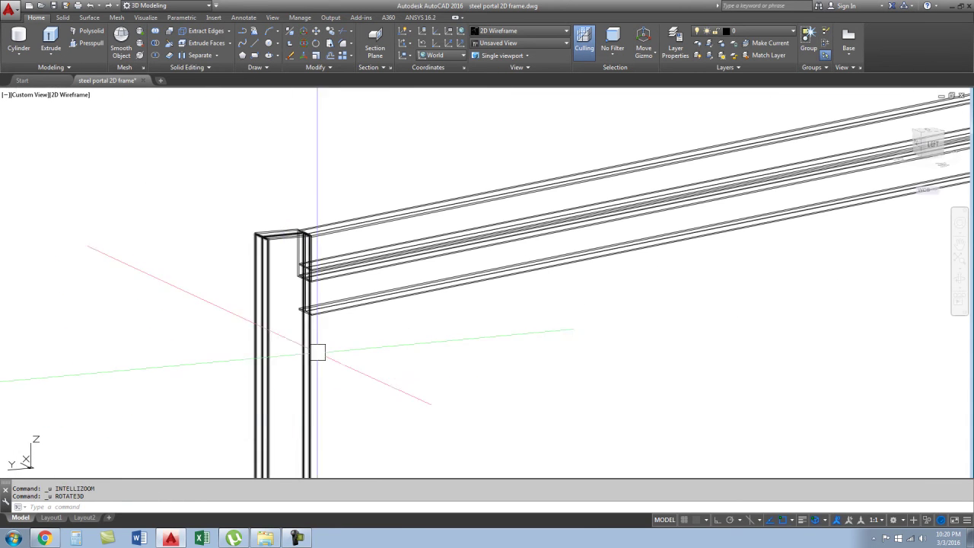
key("ctrl+z")
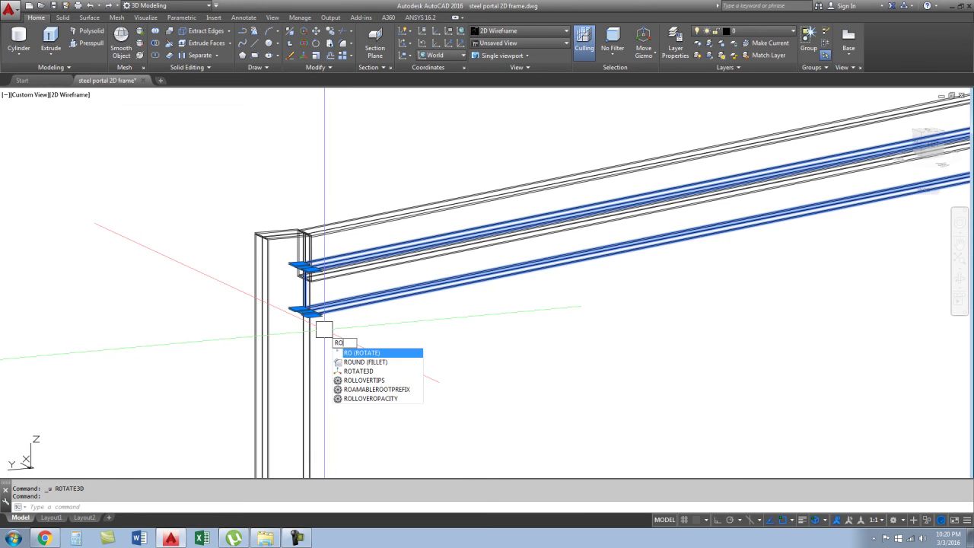
- Rotate the beams -15° about a two-point axis at the beam end, then undo and cancel
key("Return")
scroll(320, 304, "up", 3)
left_click(312, 297)
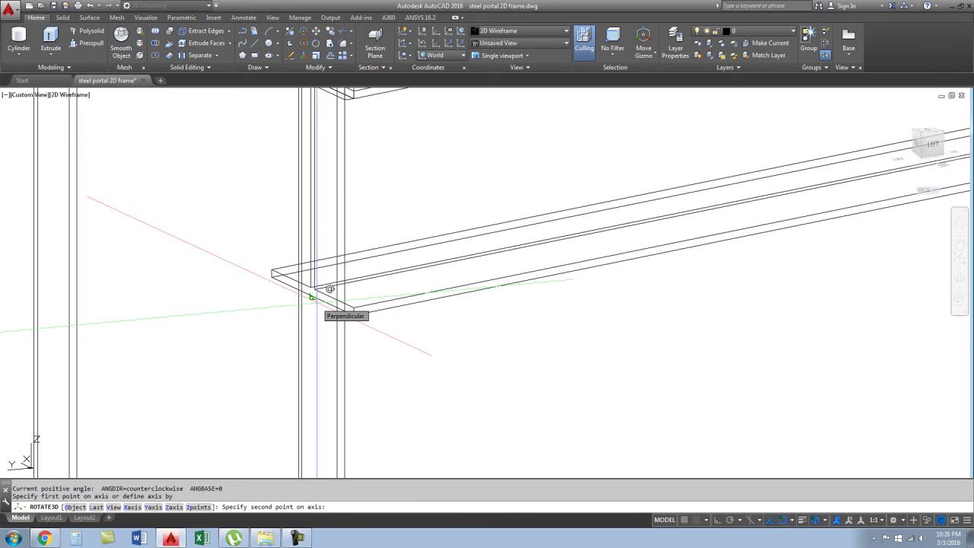
left_click(353, 314)
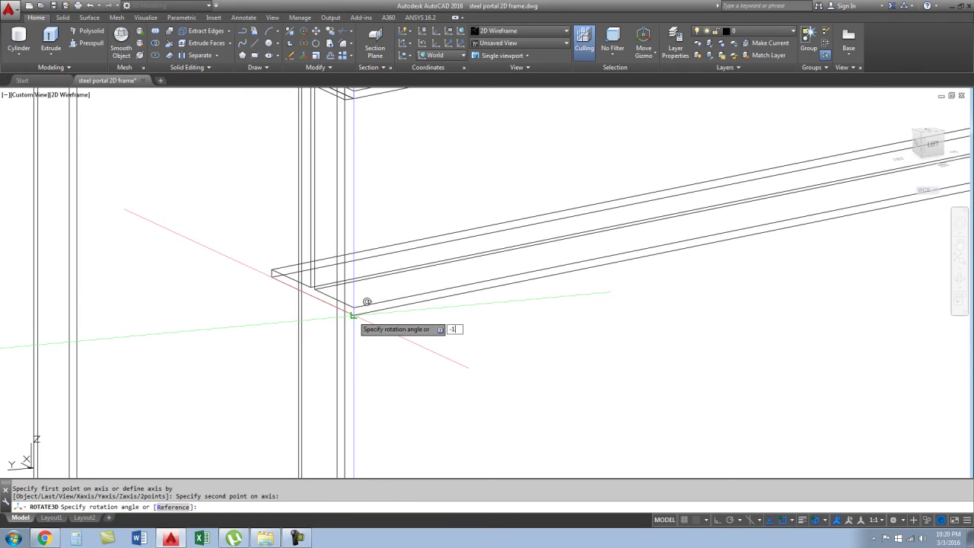
type("5")
key("Return")
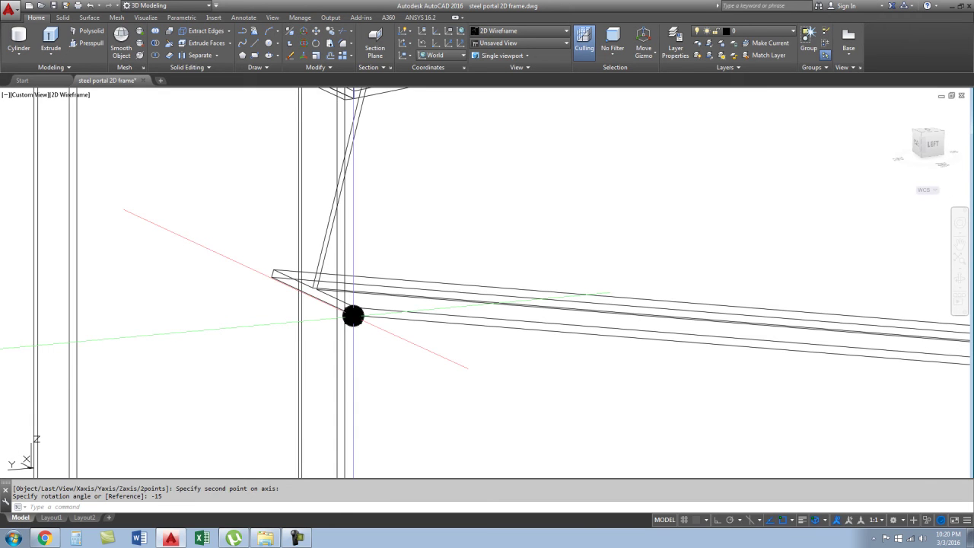
key("ctrl+z")
key("Return")
key("Escape")
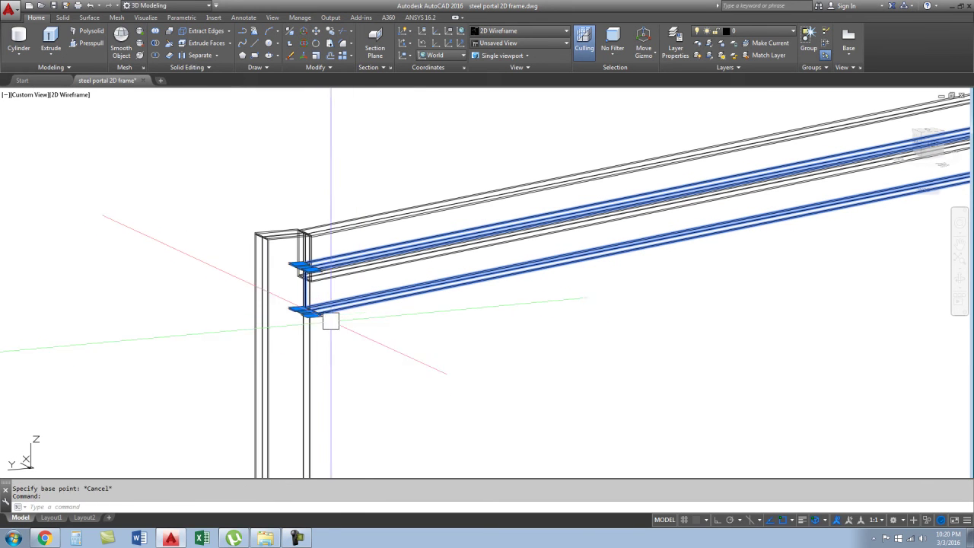
type("RO")
- Rotate the two members -15° about a new two-point axis, then undo the wrong-direction result
key("Return")
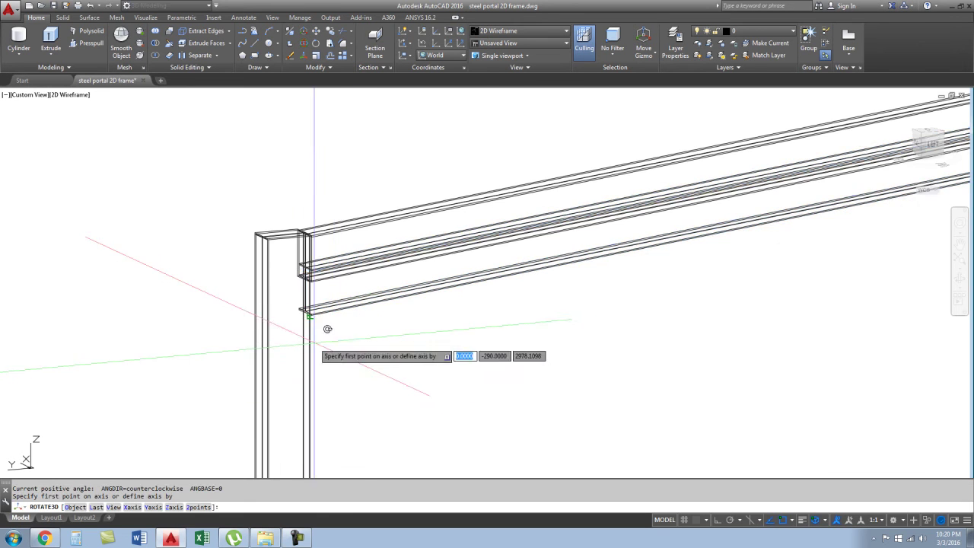
scroll(335, 335, "up", 3)
left_click(398, 343)
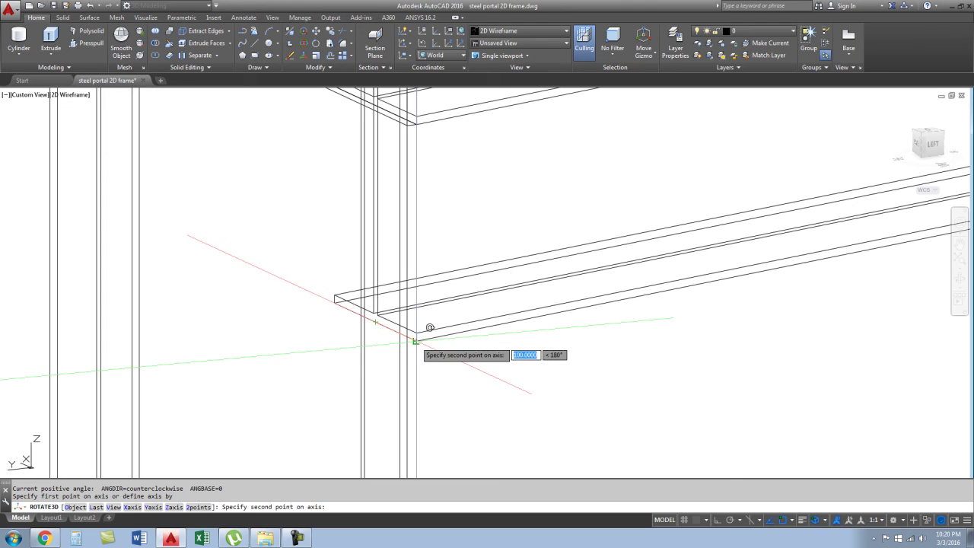
left_click(414, 340)
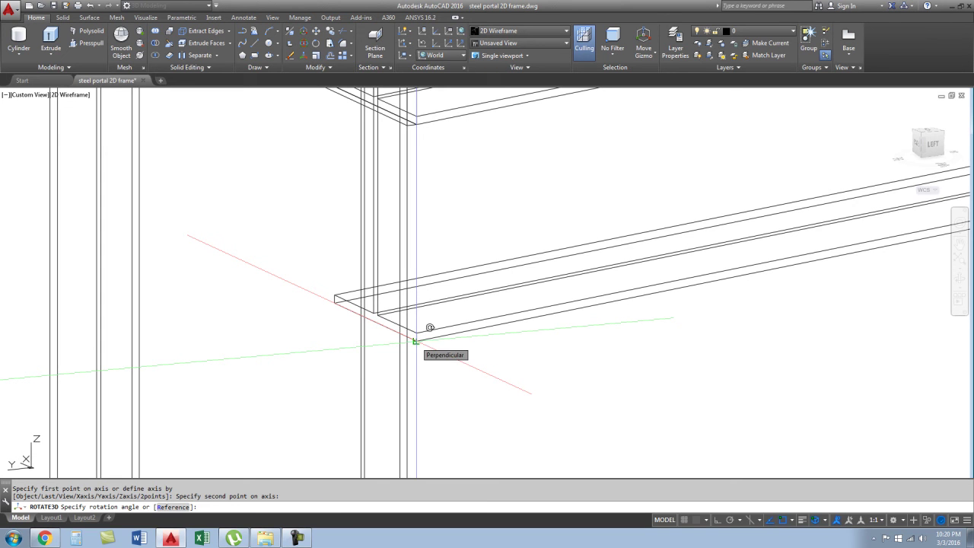
type("-5")
key("Return")
scroll(292, 328, "down", 1)
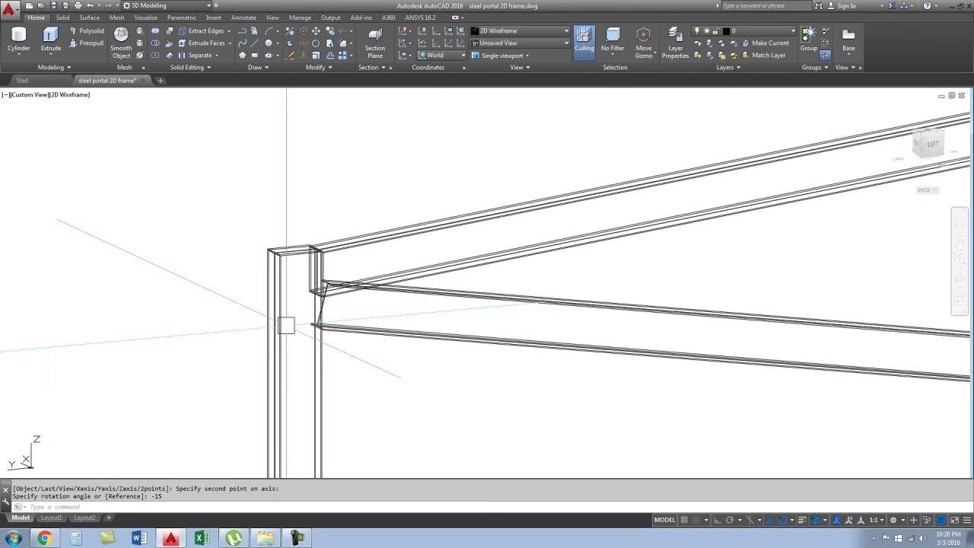
key("ctrl+z")
key("ctrl+z")
key("ctrl+z")
- Tilt the two members up 15° about an axis at the rafter end and bring the knee into view
left_click(391, 402)
scroll(327, 277, "up", 2)
scroll(316, 221, "up", 1)
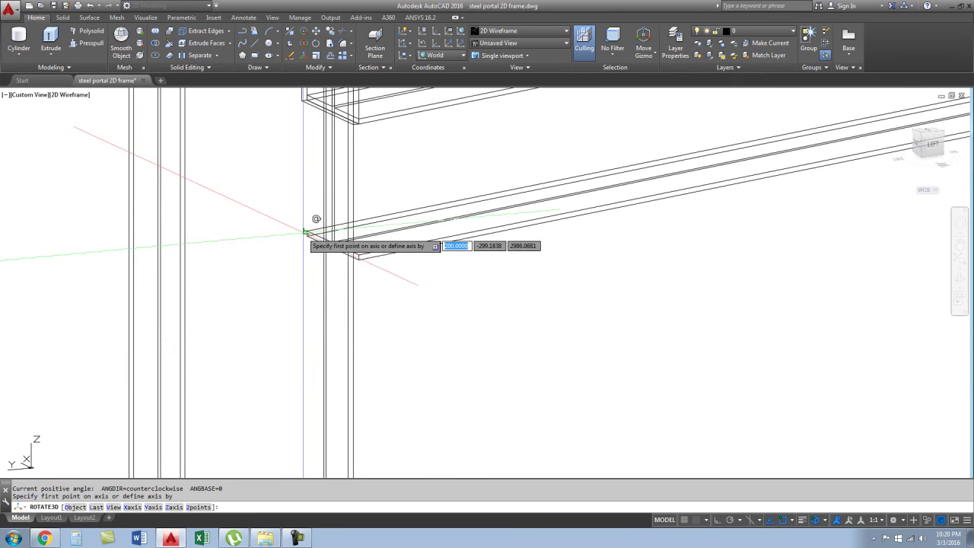
left_click(304, 231)
left_click(358, 258)
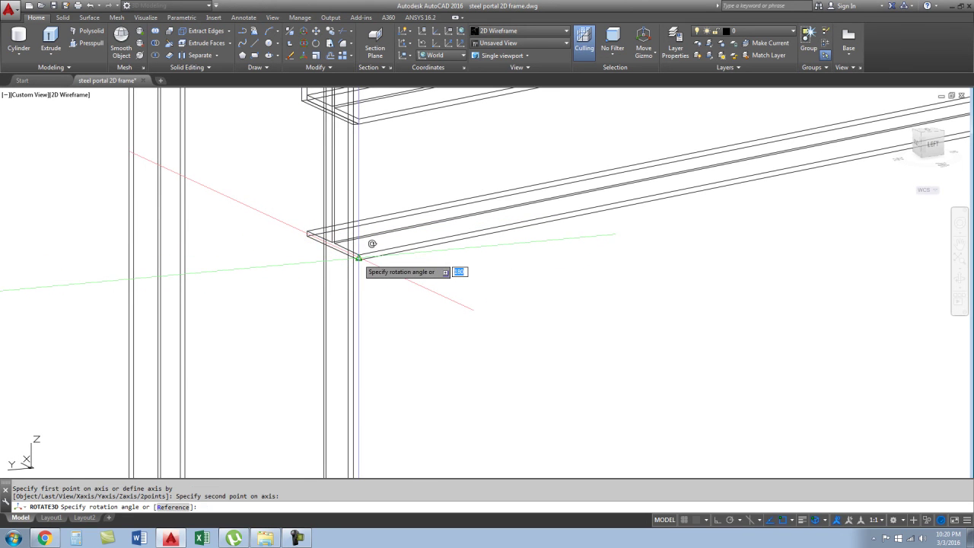
key("Return")
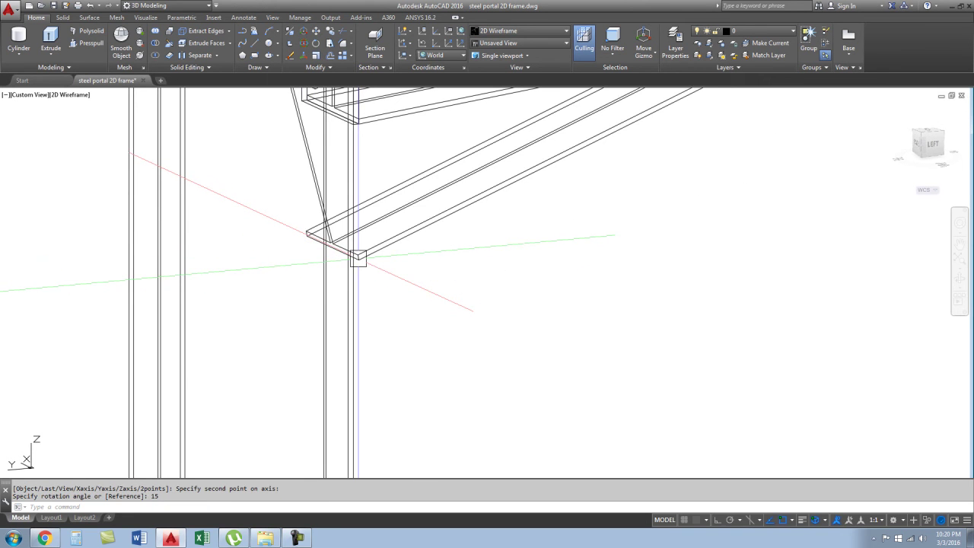
scroll(372, 243, "down", 3)
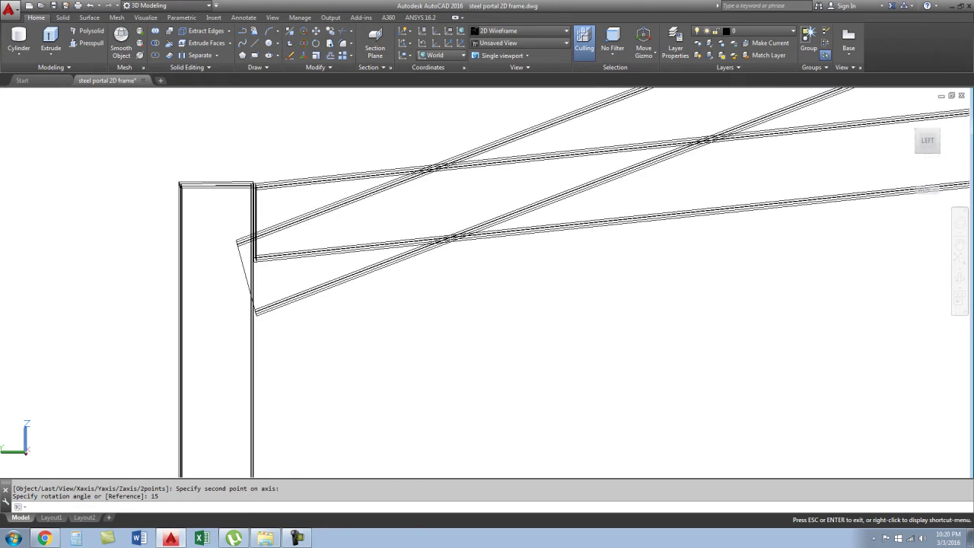
middle_click_drag(319, 237, 275, 305)
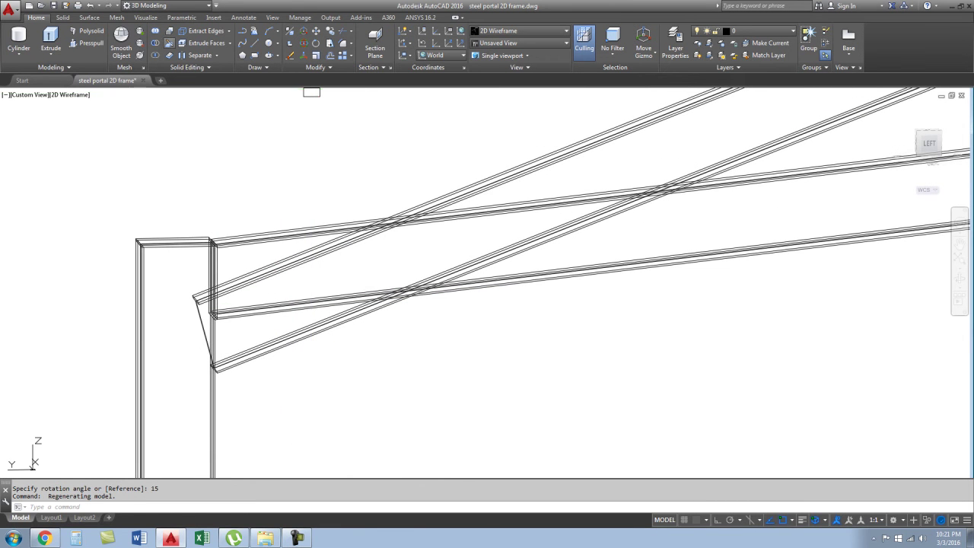
- Select the upper tilted member for slicing and set the cutting plane's first point at the column
left_click(225, 367)
scroll(210, 377, "up", 2)
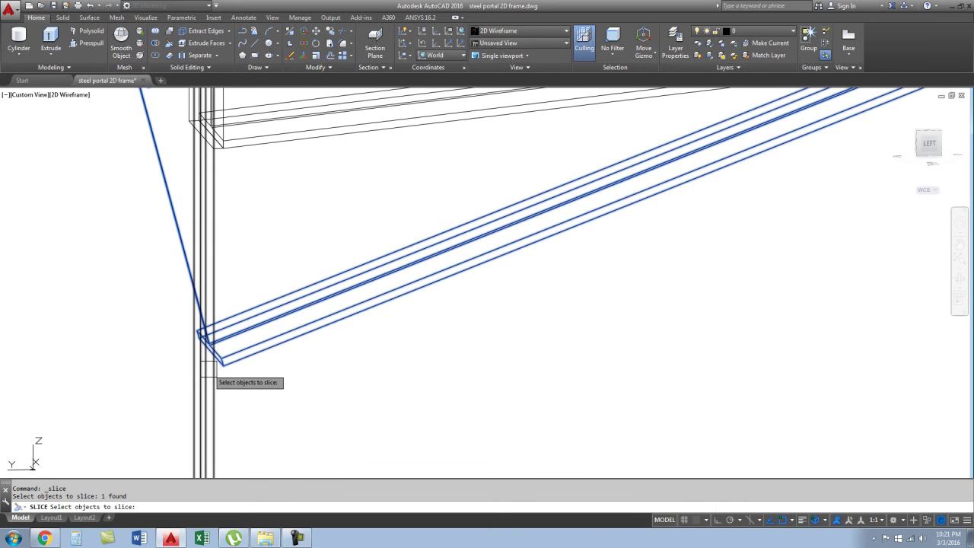
scroll(210, 377, "down", 2)
key("Return")
scroll(213, 378, "up", 1)
scroll(214, 377, "up", 2)
left_click(248, 349)
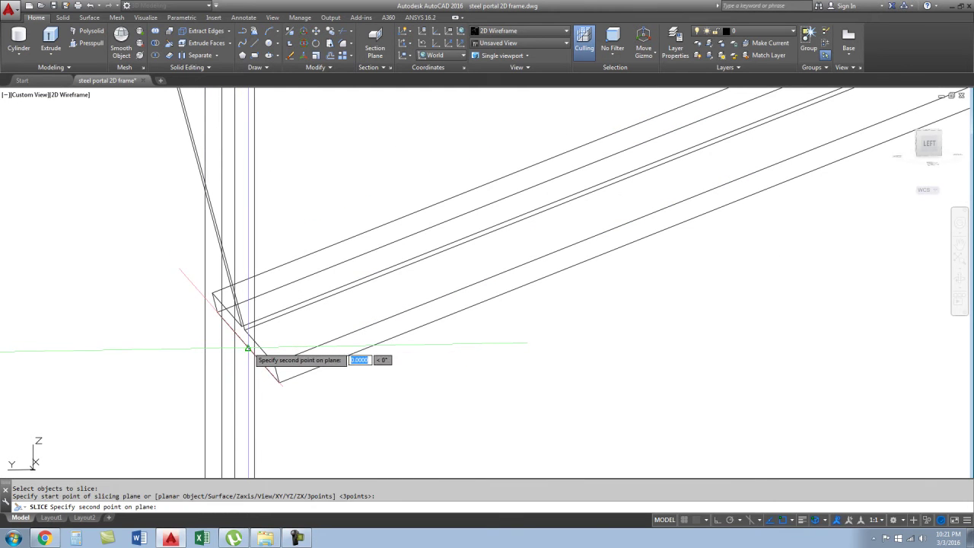
scroll(252, 426, "down", 2)
scroll(254, 271, "up", 2)
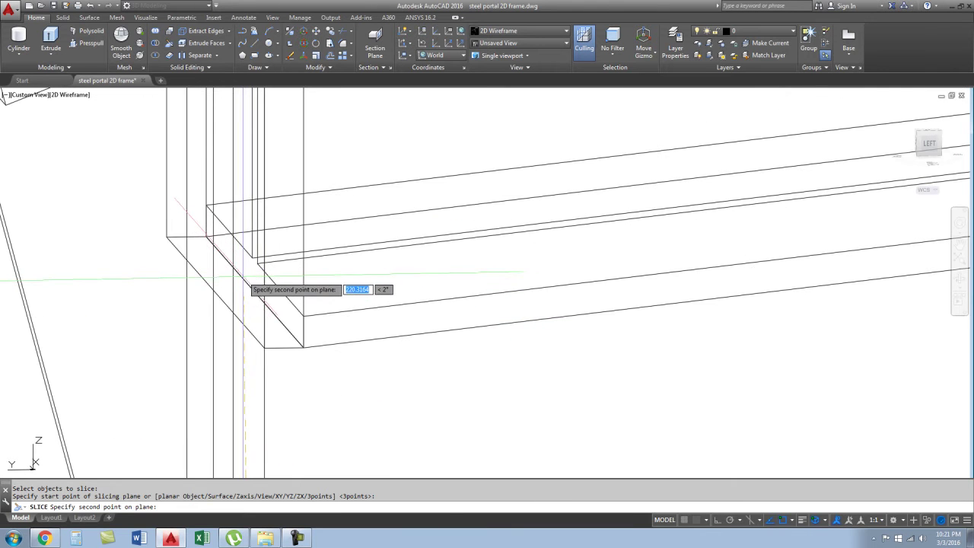
left_click(254, 293)
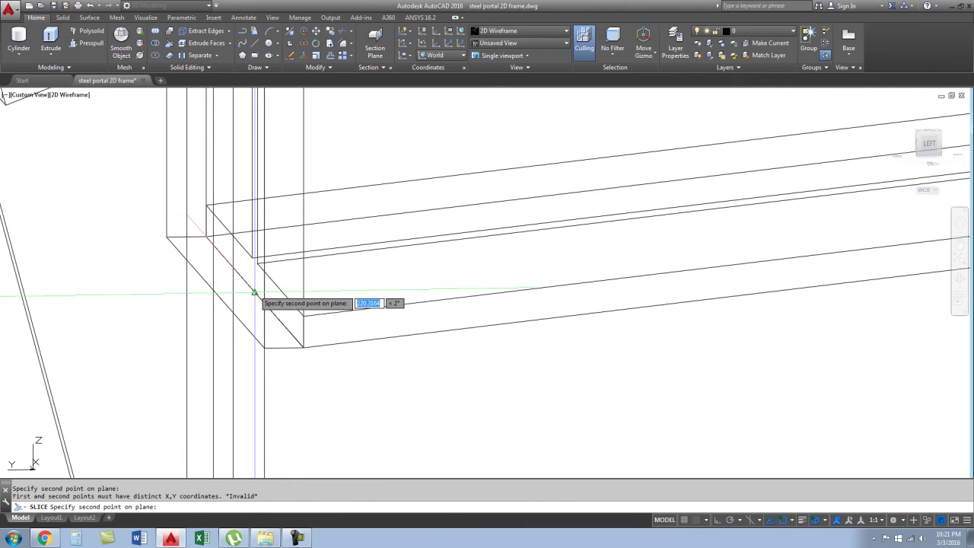
scroll(262, 298, "down", 3)
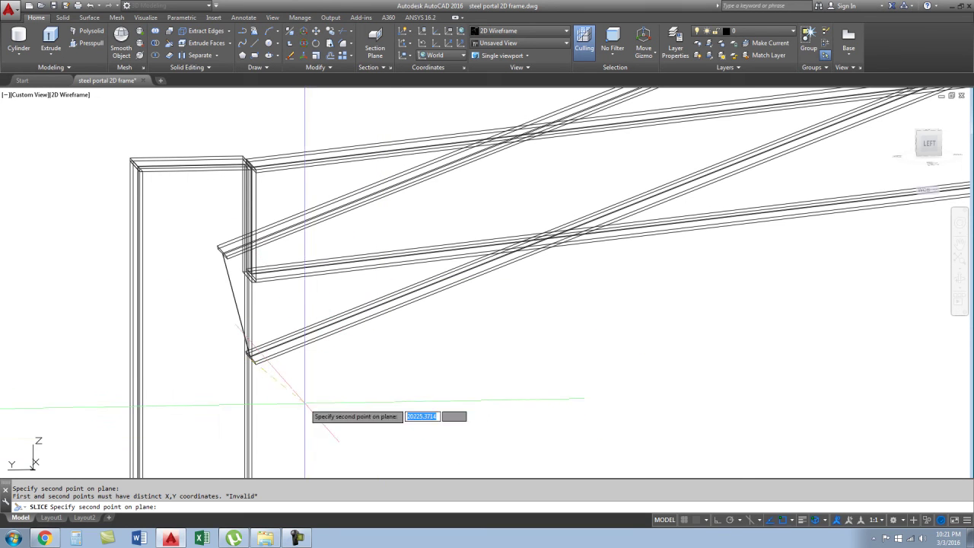
scroll(301, 434, "down", 3)
- With Ortho on, end the cut straight up the column, keep both sides and delete the offcut
key("F8")
left_click(309, 455)
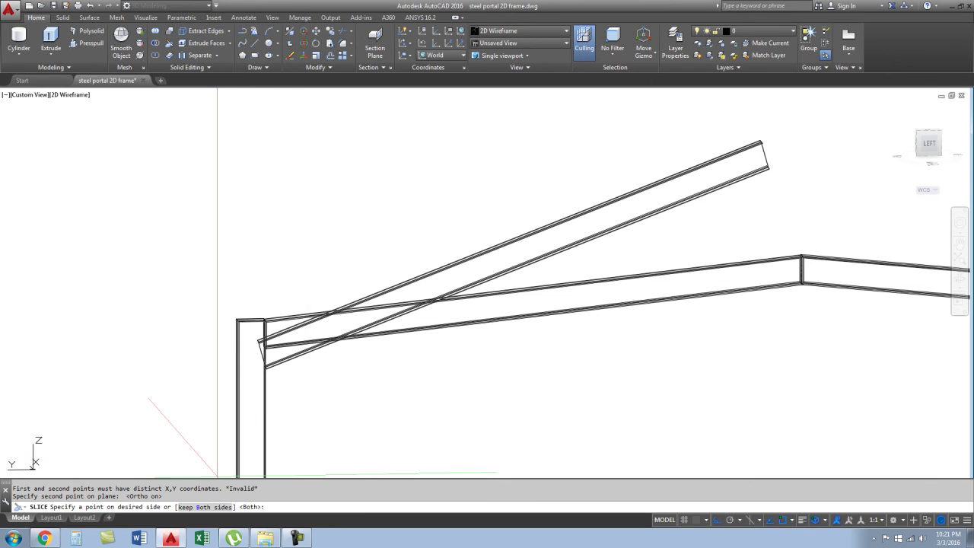
type("B")
key("Return")
scroll(208, 341, "up", 3)
key("Delete")
scroll(274, 359, "down", 4)
scroll(296, 357, "up", 2)
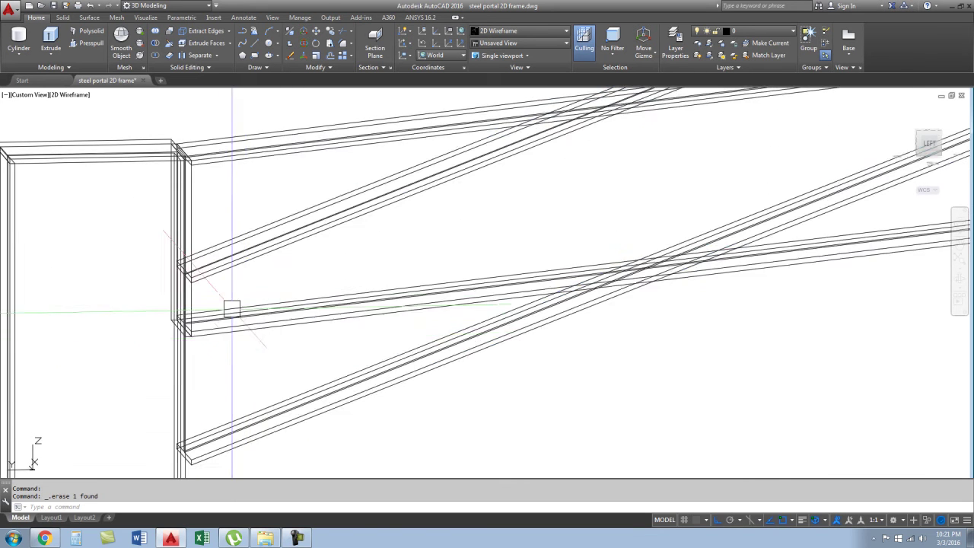
left_click(283, 402)
scroll(177, 264, "up", 2)
scroll(177, 264, "down", 4)
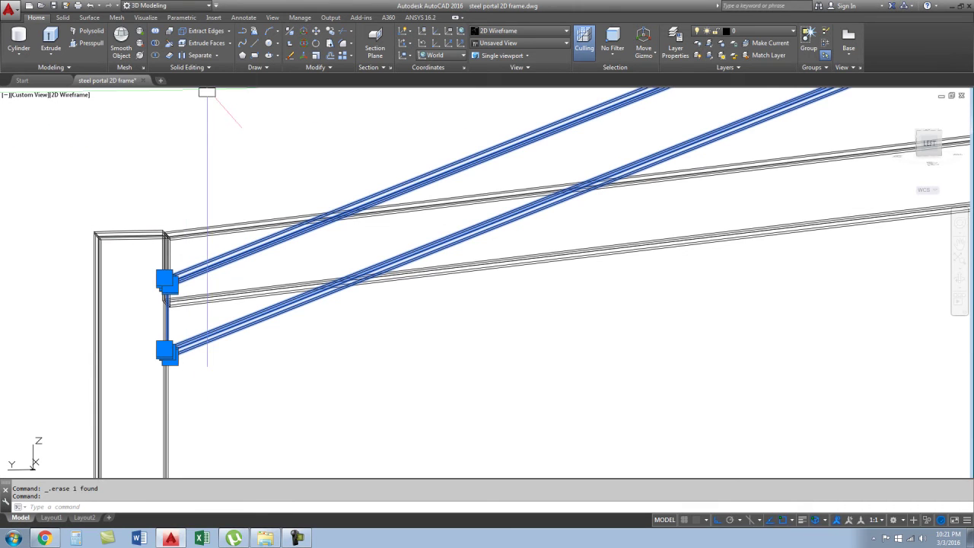
- Start slicing the lower tilted member and orbit around the tilted members
left_click(169, 43)
scroll(348, 304, "up", 3)
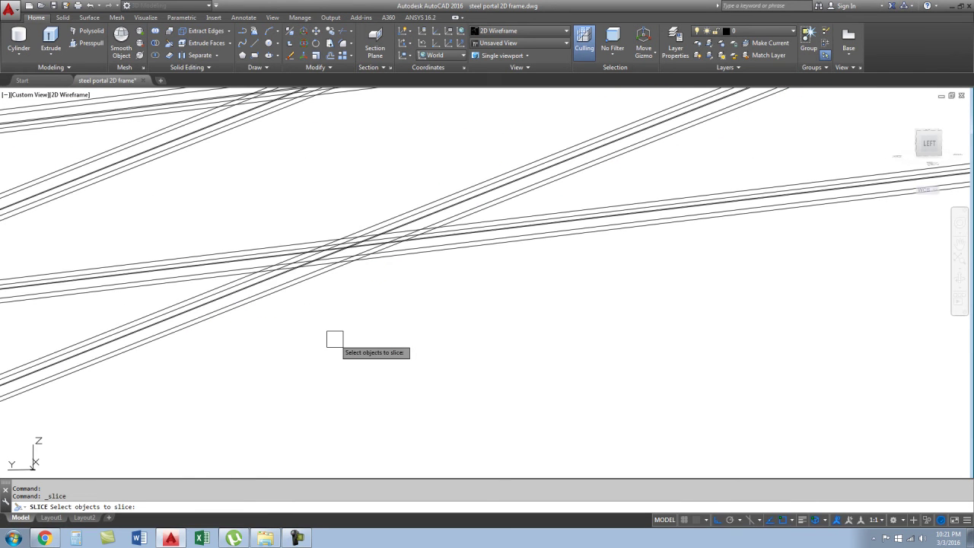
left_click(276, 289)
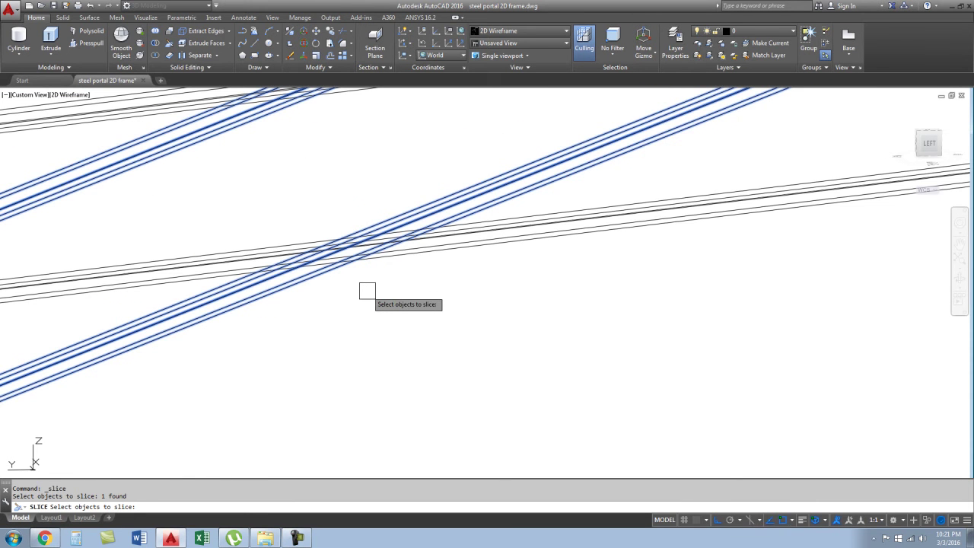
key("Return")
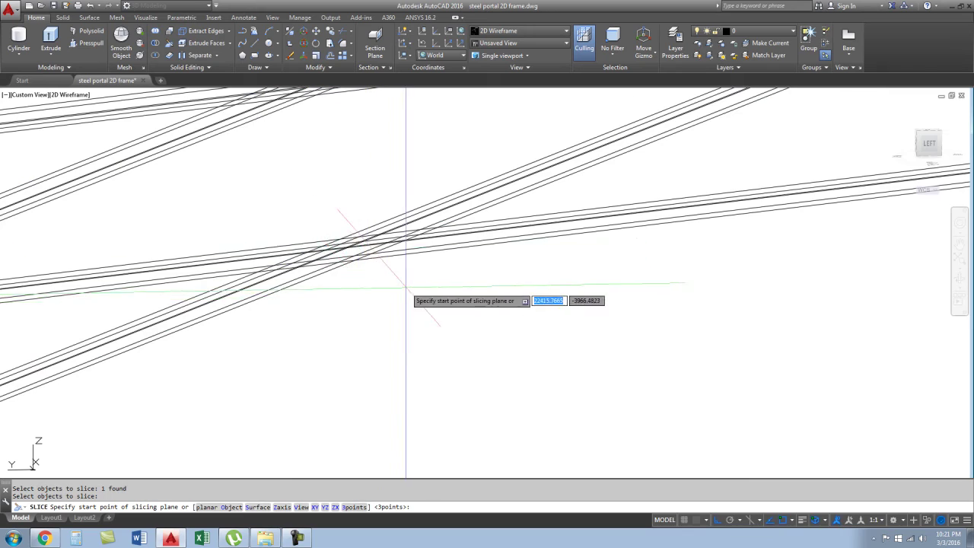
scroll(378, 327, "down", 3)
middle_click_drag(378, 327, 355, 275, "shift")
scroll(356, 275, "up", 5)
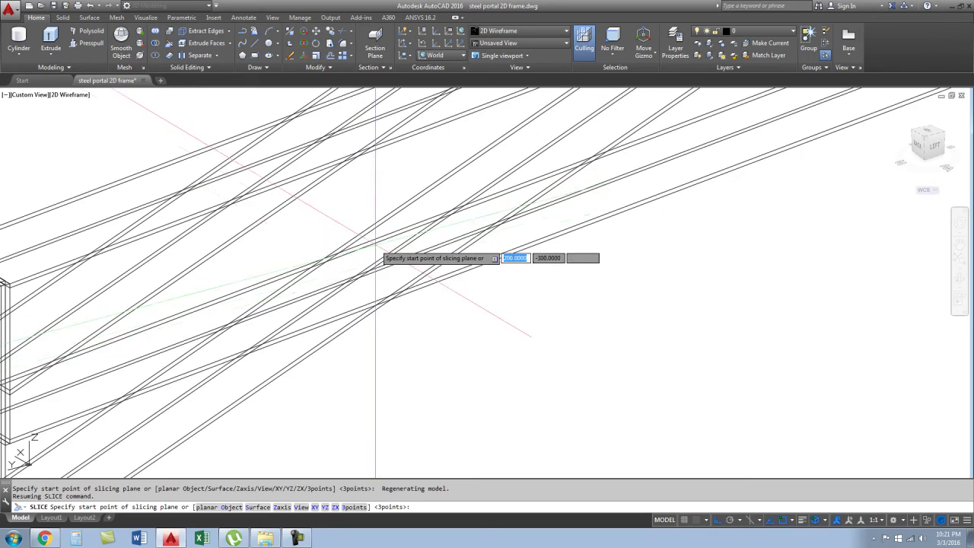
scroll(384, 289, "down", 3)
scroll(396, 305, "up", 3)
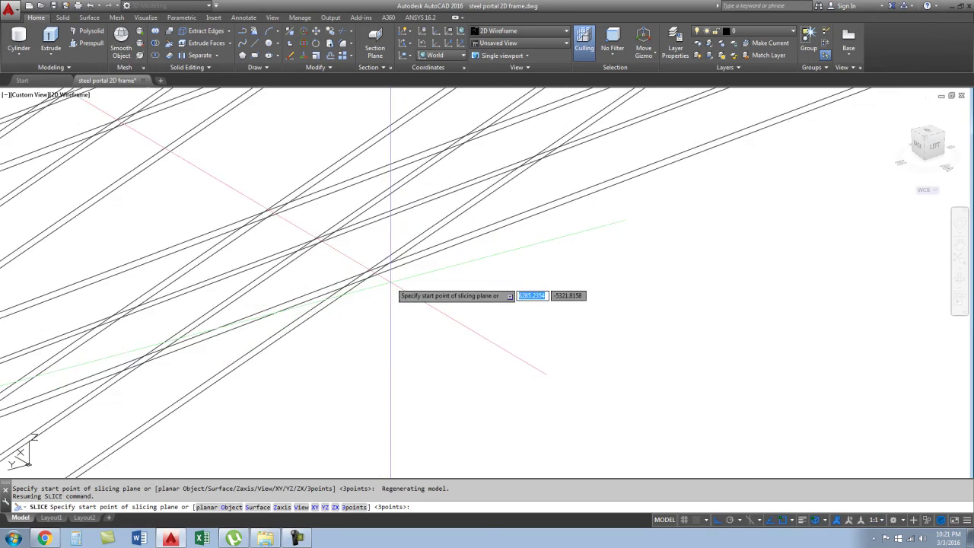
- Orbit toward a side view and switch to the Left view of the whole frame
middle_click_drag(383, 288, 387, 312, "shift")
scroll(387, 312, "down", 3)
middle_click_drag(426, 347, 437, 350, "shift")
left_click(928, 141)
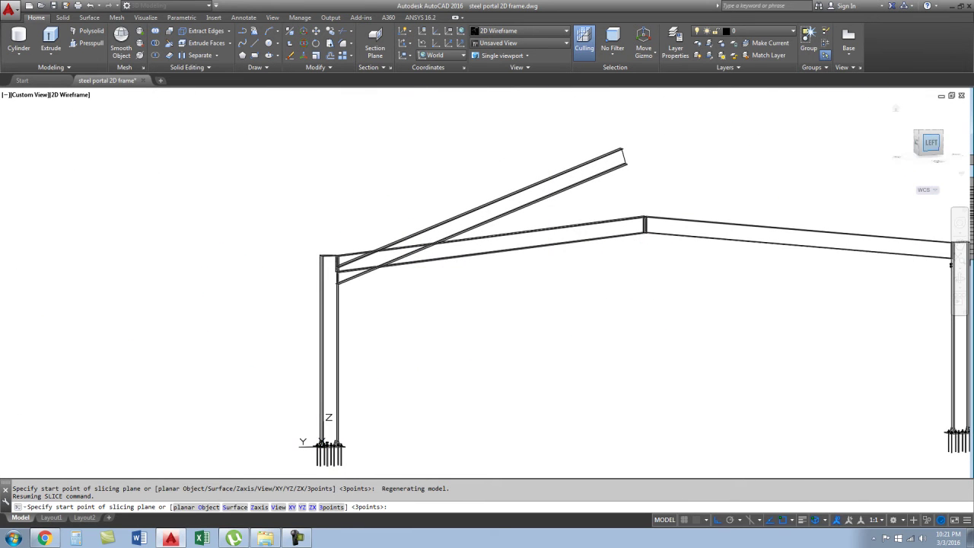
scroll(283, 261, "up", 3)
scroll(282, 270, "up", 3)
scroll(153, 297, "up", 3)
scroll(45, 285, "up", 2)
- Cut the member with a plane from the column junction to a second point, Ortho off, keeping one side
left_click(51, 284)
scroll(52, 288, "down", 2)
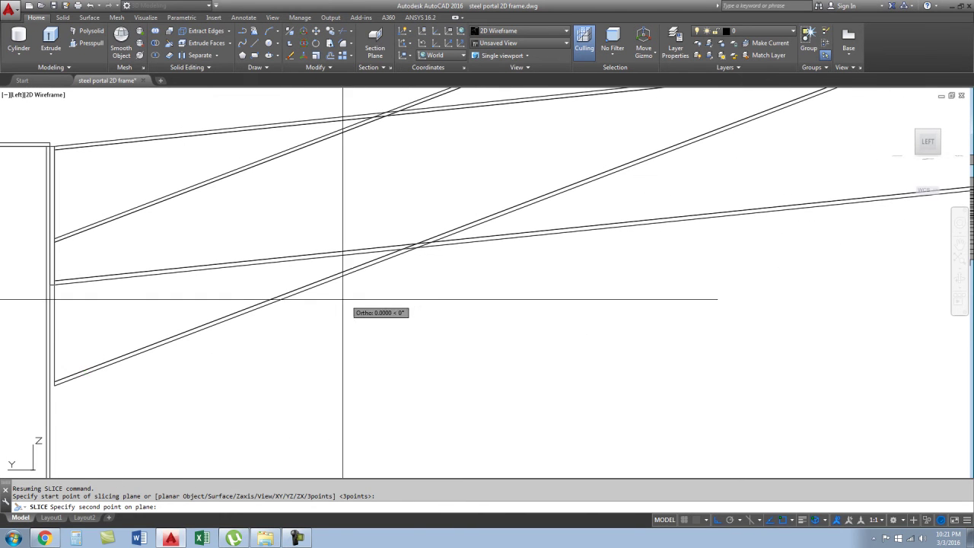
scroll(283, 297, "down", 2)
key("F8")
scroll(349, 265, "up", 2)
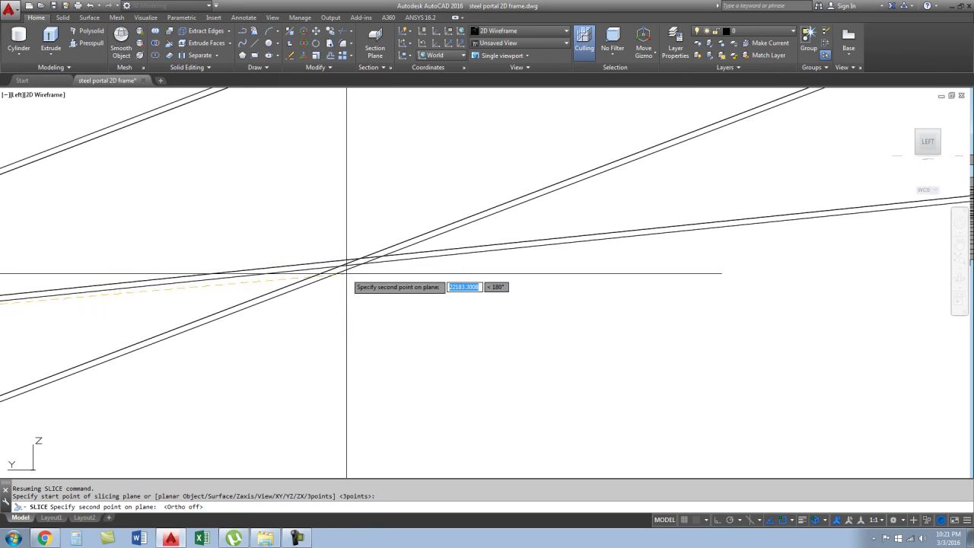
scroll(348, 268, "down", 3)
scroll(624, 246, "up", 3)
scroll(646, 221, "up", 2)
left_click(631, 216)
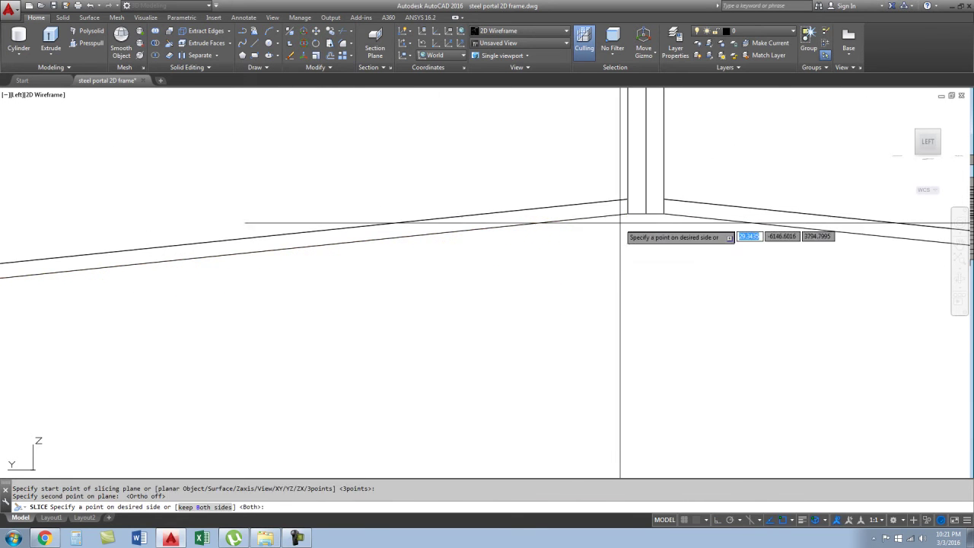
scroll(613, 232, "down", 5)
scroll(422, 274, "down", 2)
scroll(415, 267, "down", 2)
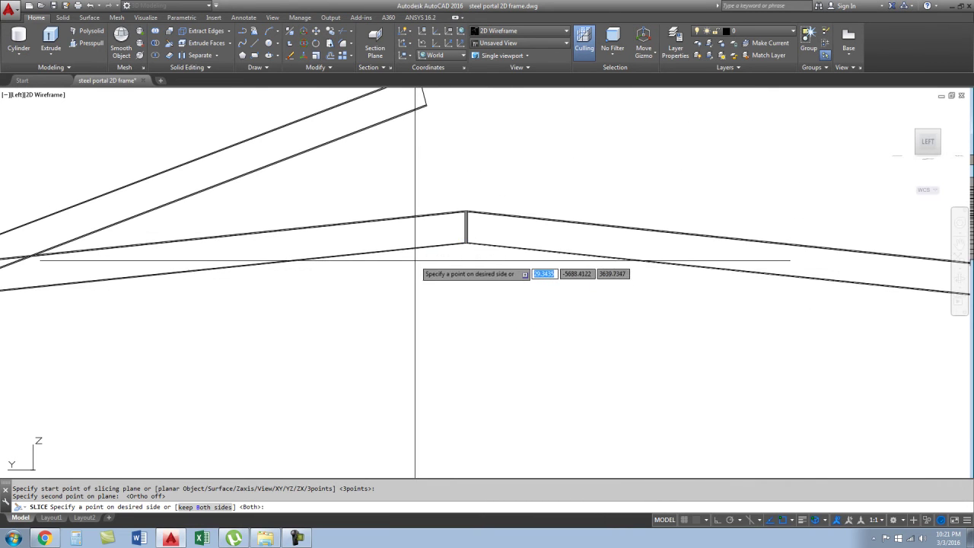
scroll(427, 269, "down", 1)
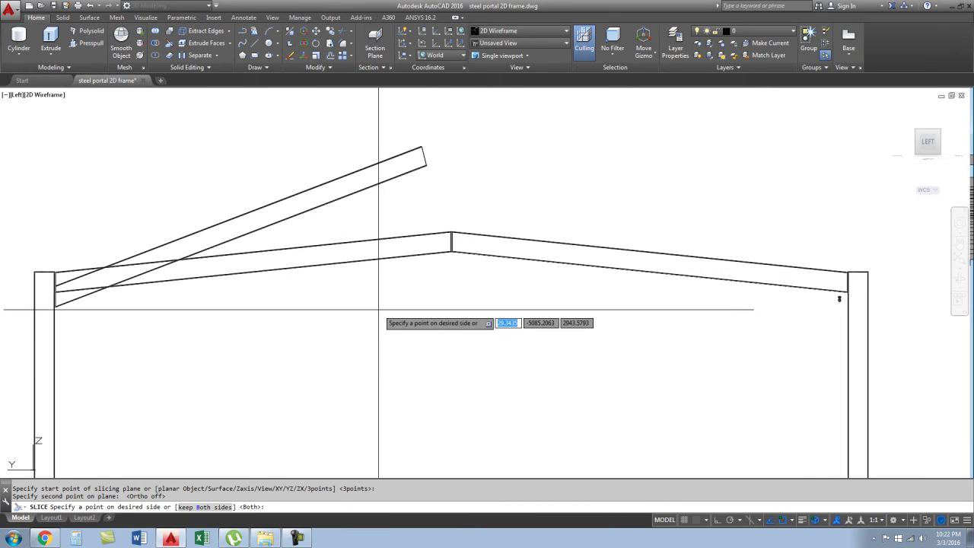
left_click(224, 477)
- Select the cut rafter piece and then the tilted rafter piece, clearing each selection
left_click(207, 227)
key("Escape")
scroll(46, 287, "up", 4)
left_click(98, 307)
scroll(183, 335, "down", 4)
key("Escape")
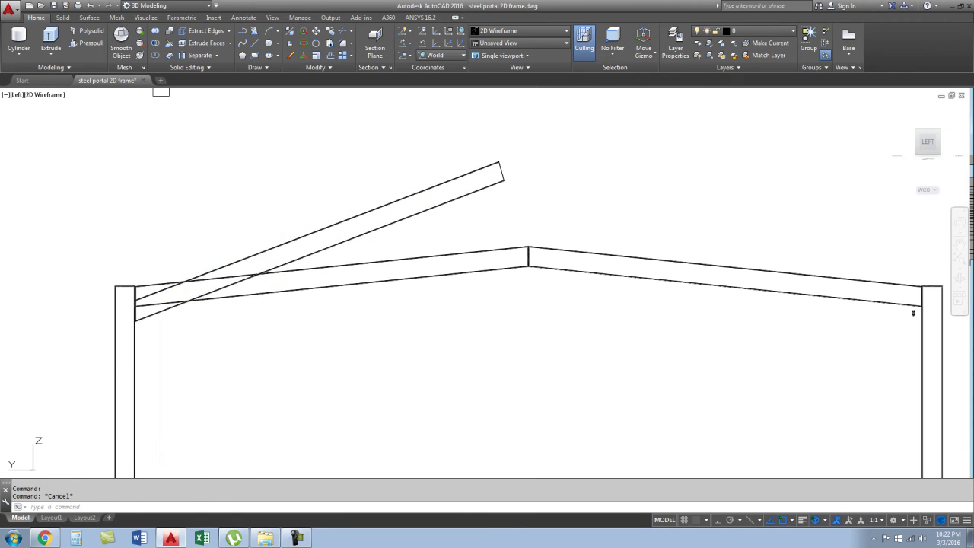
- Slice the slanted rafter piece starting where the rafter meets the column, keeping both halves
key("Return")
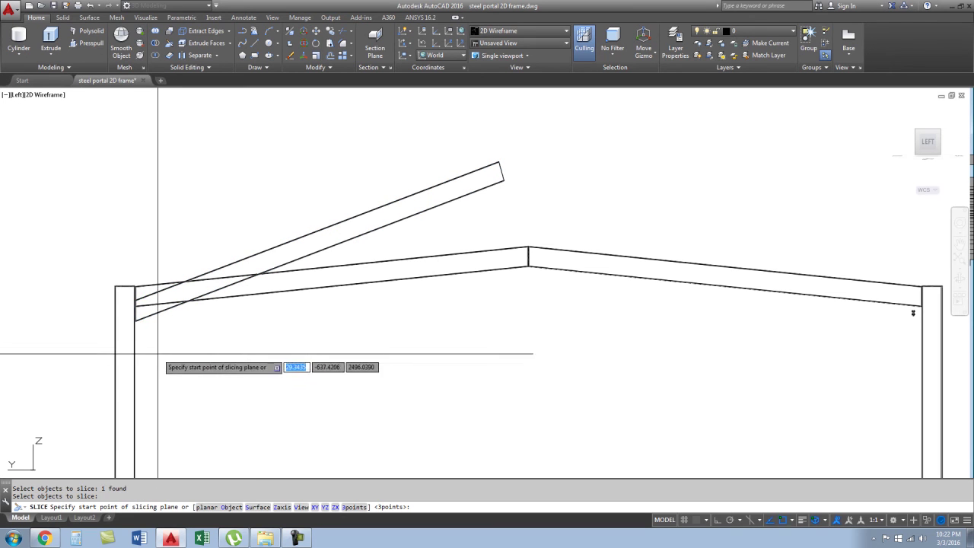
scroll(133, 337, "up", 2)
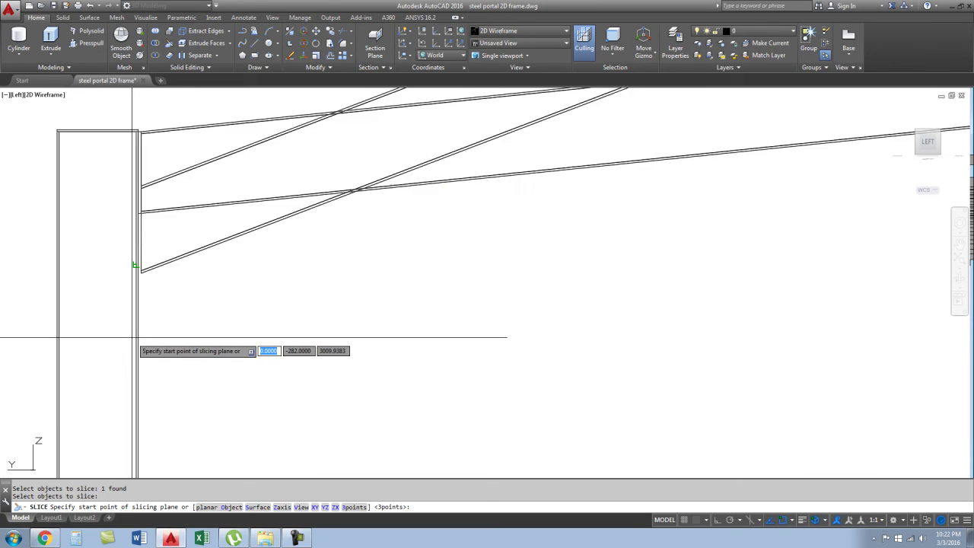
scroll(141, 228, "up", 2)
scroll(137, 134, "up", 2)
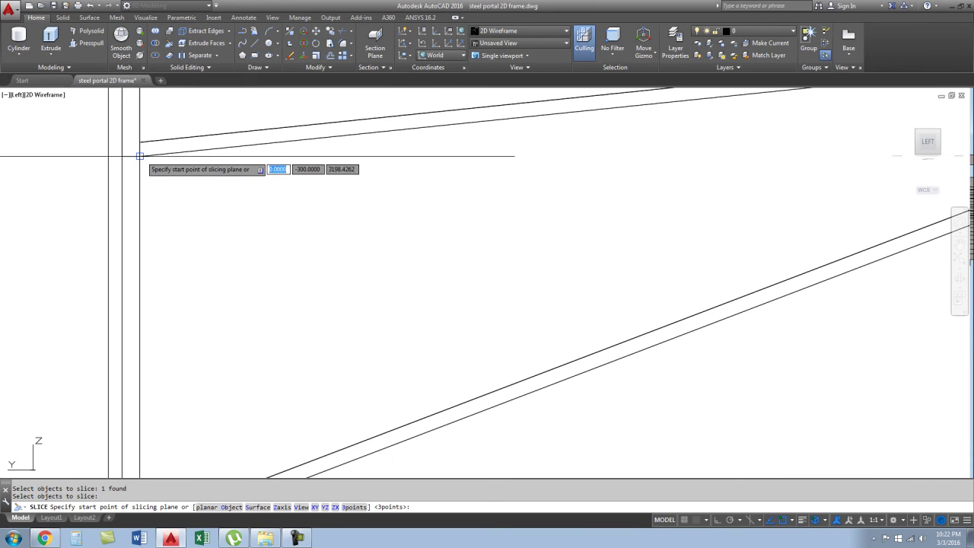
left_click(139, 156)
scroll(91, 276, "down", 2)
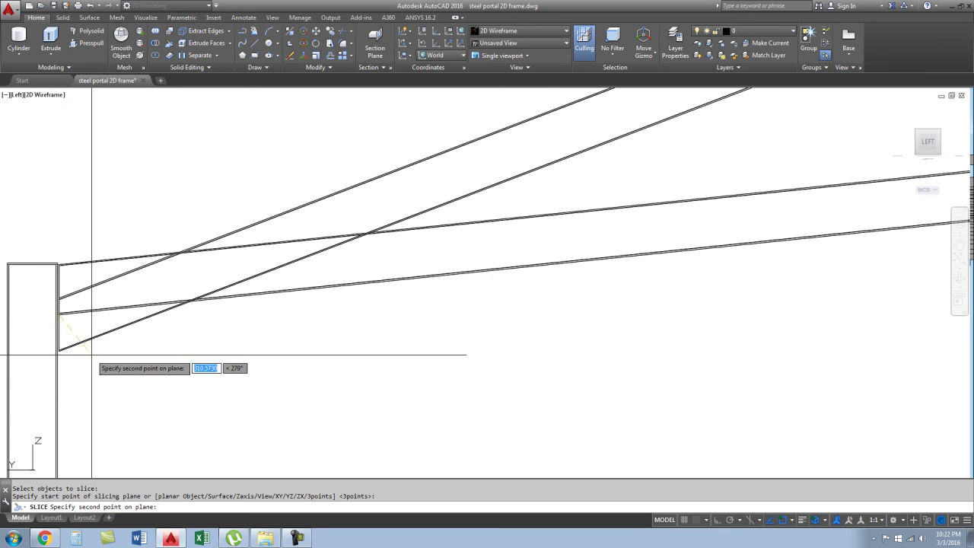
scroll(87, 350, "down", 2)
scroll(672, 276, "up", 4)
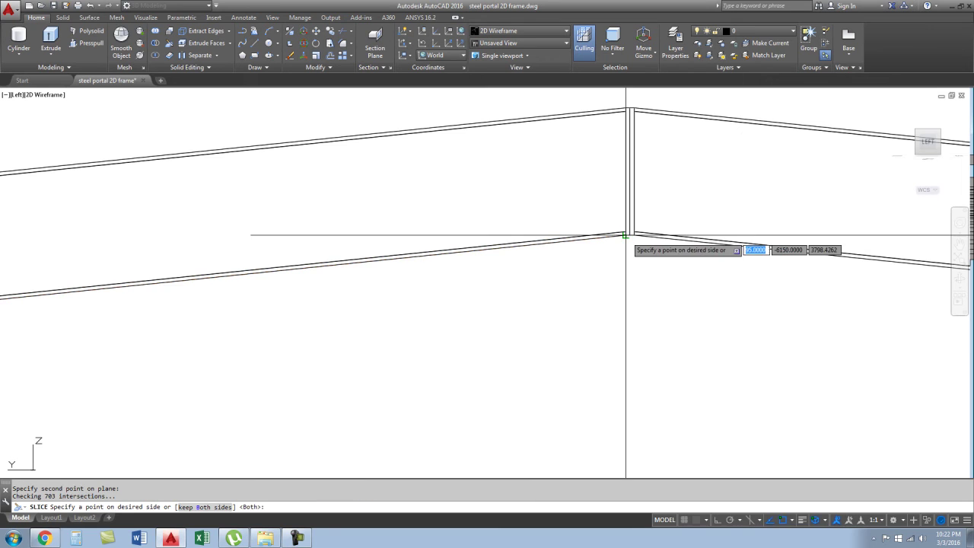
scroll(626, 234, "down", 2)
scroll(261, 473, "down", 2)
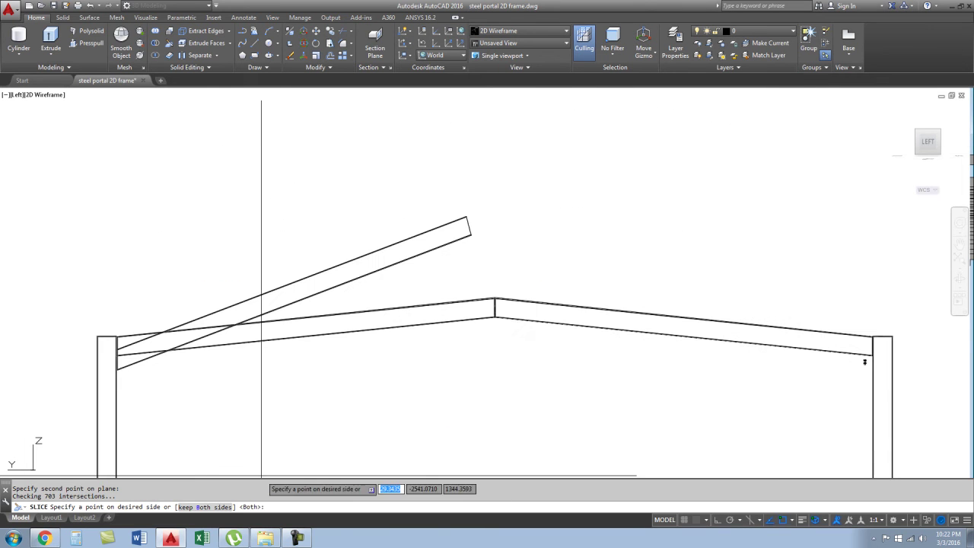
type("B")
key("Return")
- Return to the flat Left view and align the UCS with the view
left_click(220, 312)
key("Escape")
mouse_move(263, 365)
middle_mouse_down("shift")
mouse_move(281, 365)
mouse_move(251, 305)
mouse_move(345, 349)
middle_mouse_up("shift")
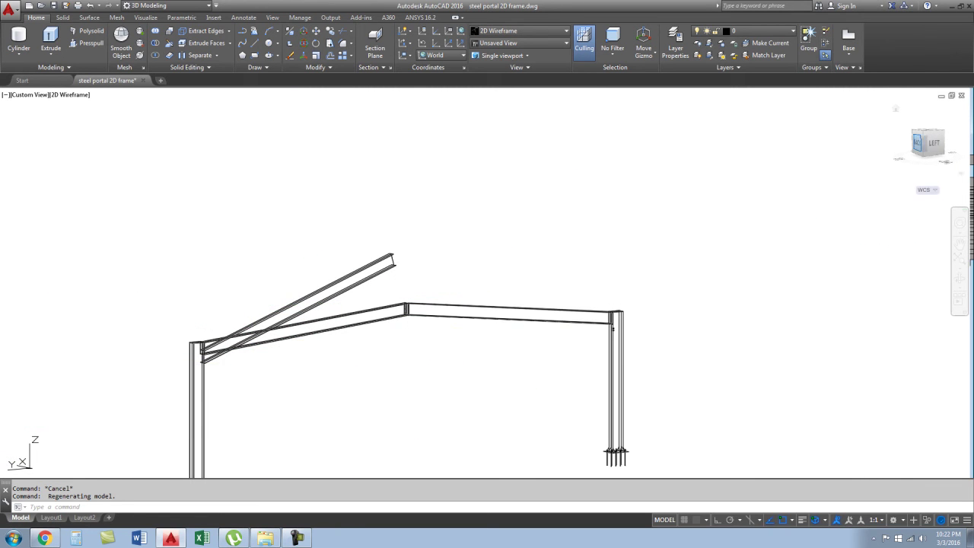
left_click(934, 142)
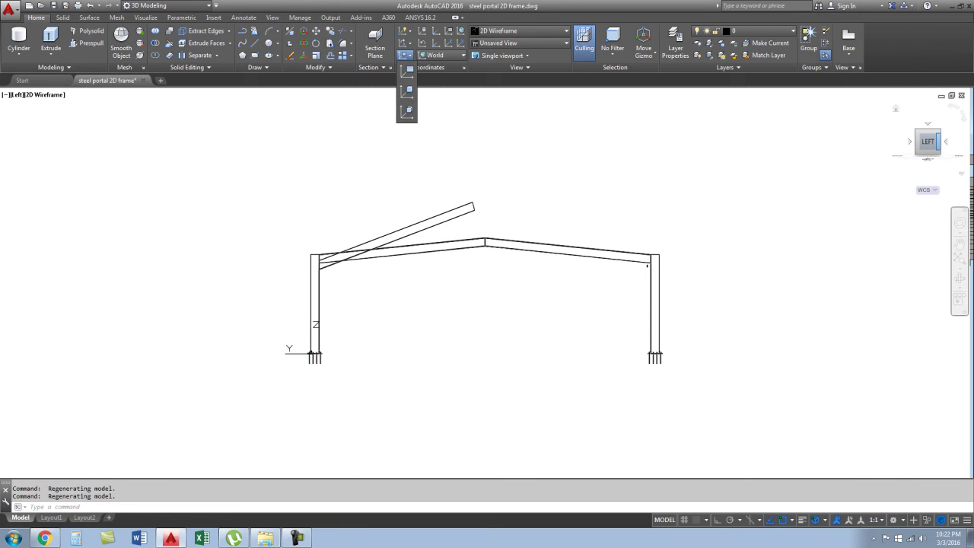
left_click(406, 70)
scroll(335, 251, "up", 10)
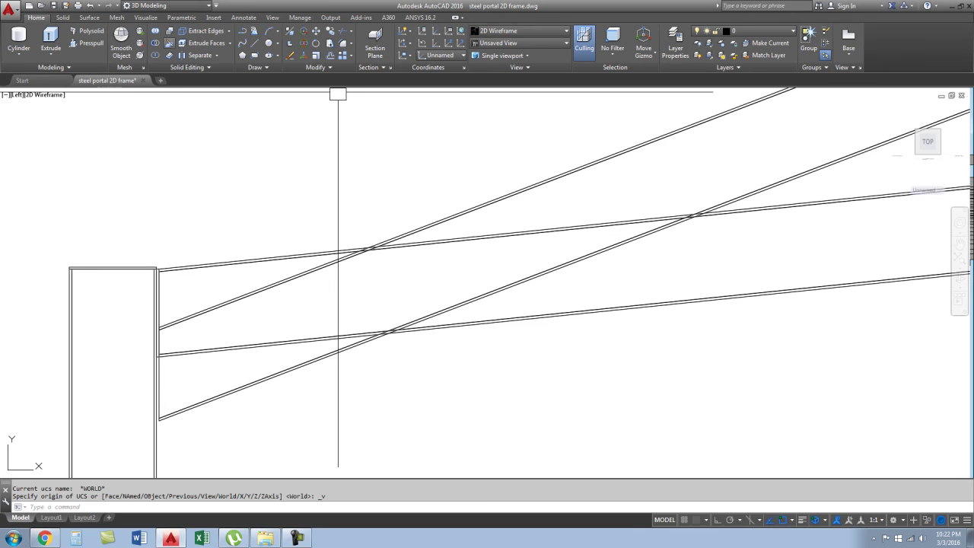
- Slice the lower diagonal brace, starting the cut at the rafter underside by the column
type("sl")
key("Return")
left_click(200, 397)
key("Return")
scroll(182, 381, "up", 5)
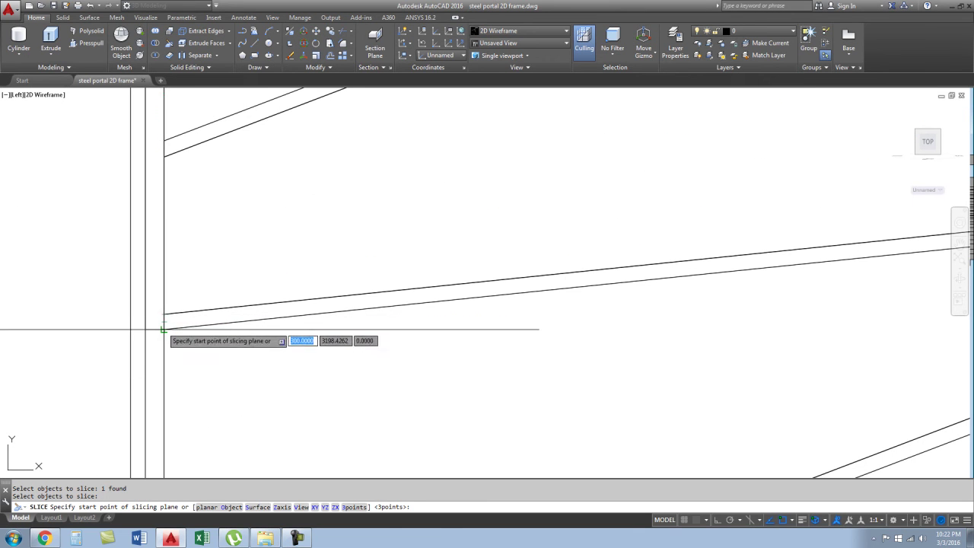
left_click(163, 330)
scroll(152, 335, "down", 5)
scroll(681, 225, "up", 5)
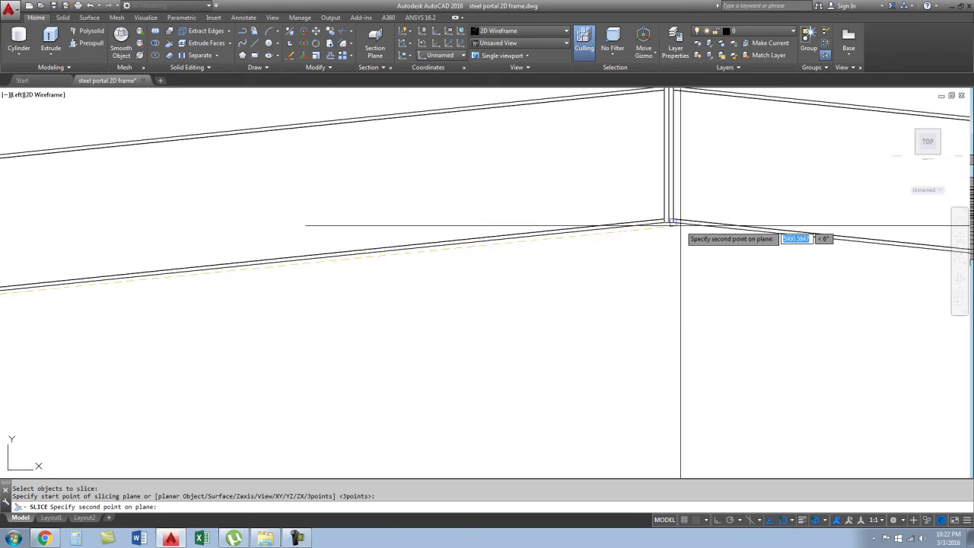
- End the cut at the ridge underside, keep both pieces and delete the leftover slanted piece
left_click(670, 222)
scroll(616, 294, "down", 3)
scroll(629, 285, "down", 2)
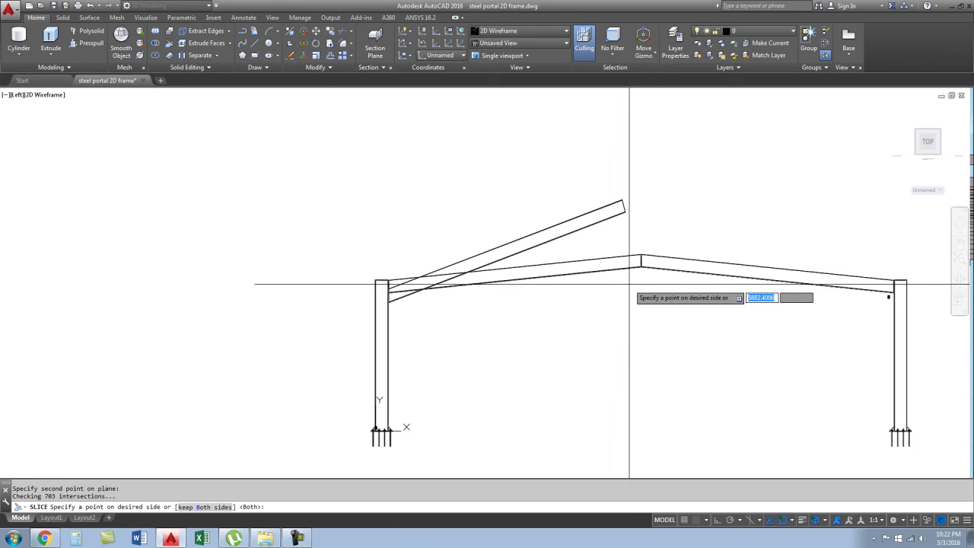
key("Return")
left_click(489, 252)
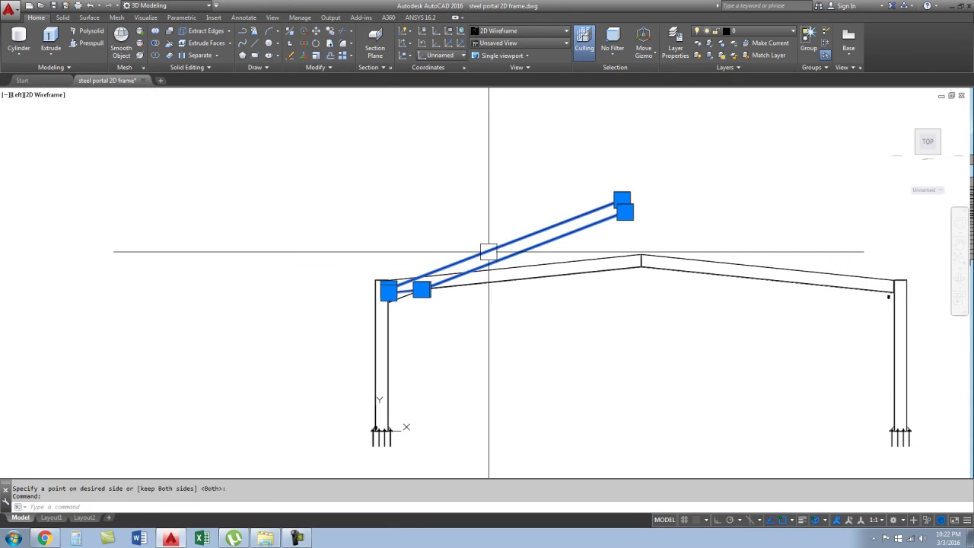
key("Delete")
scroll(466, 313, "up", 4)
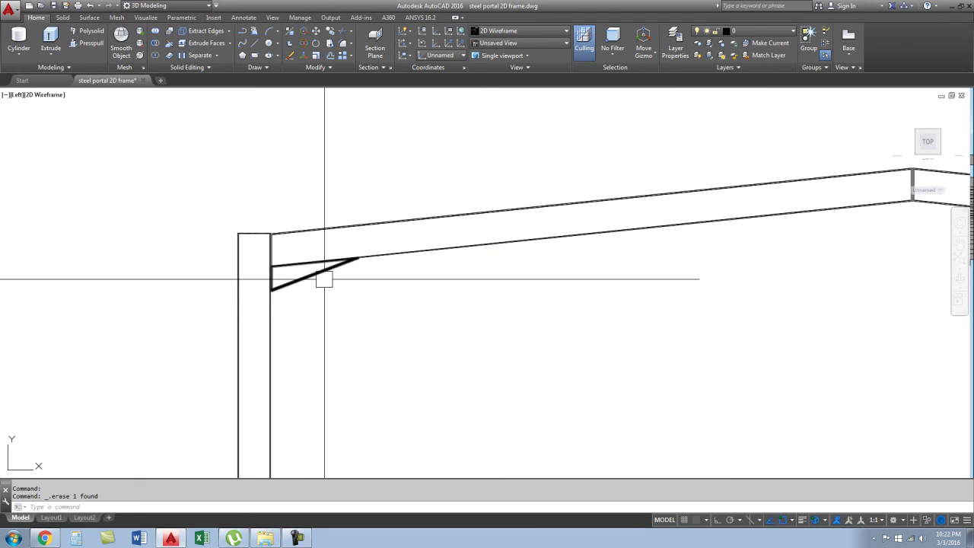
- Mirror the left-knee haunch about the ridge line, keeping the original haunch
scroll(294, 310, "down", 3)
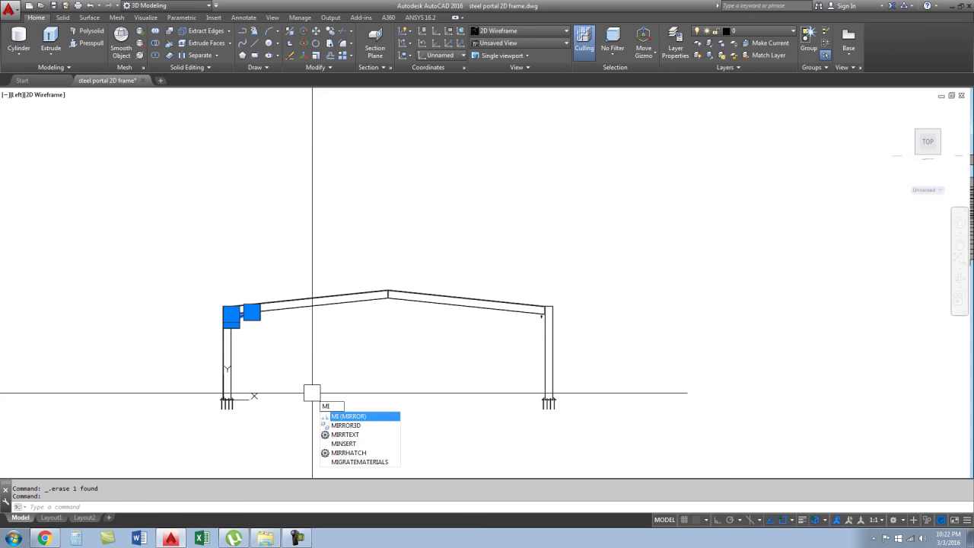
key("Return")
scroll(383, 297, "up", 3)
scroll(335, 297, "up", 2)
scroll(324, 291, "up", 2)
left_click(320, 290)
scroll(331, 206, "down", 3)
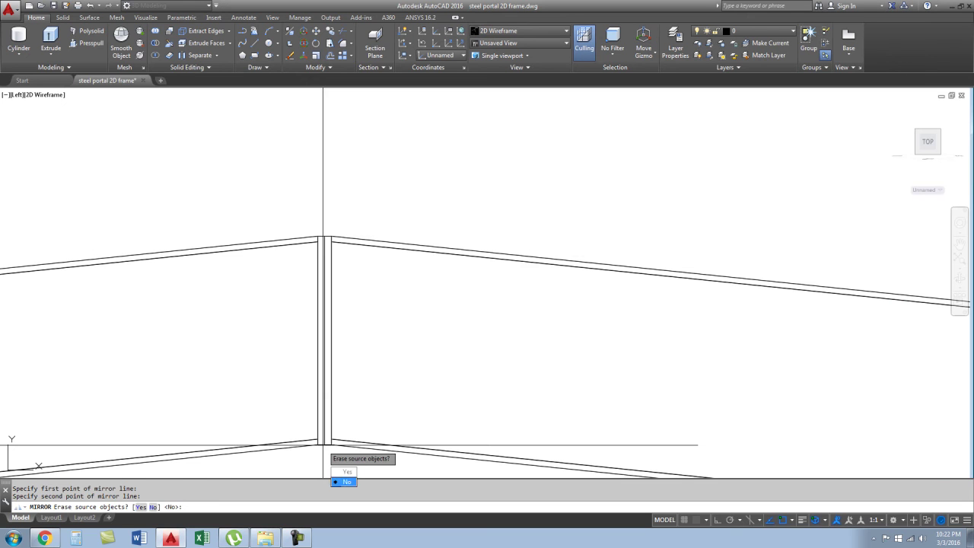
key("Return")
- Zoom and orbit to inspect the mirrored haunch at the right column in 3D
scroll(348, 244, "down", 3)
scroll(570, 252, "up", 3)
scroll(547, 265, "up", 2)
scroll(548, 264, "down", 3)
scroll(594, 224, "up", 4)
scroll(547, 241, "up", 2)
scroll(483, 270, "down", 2)
scroll(531, 261, "down", 2)
middle_click_drag(470, 304, 705, 188, "shift")
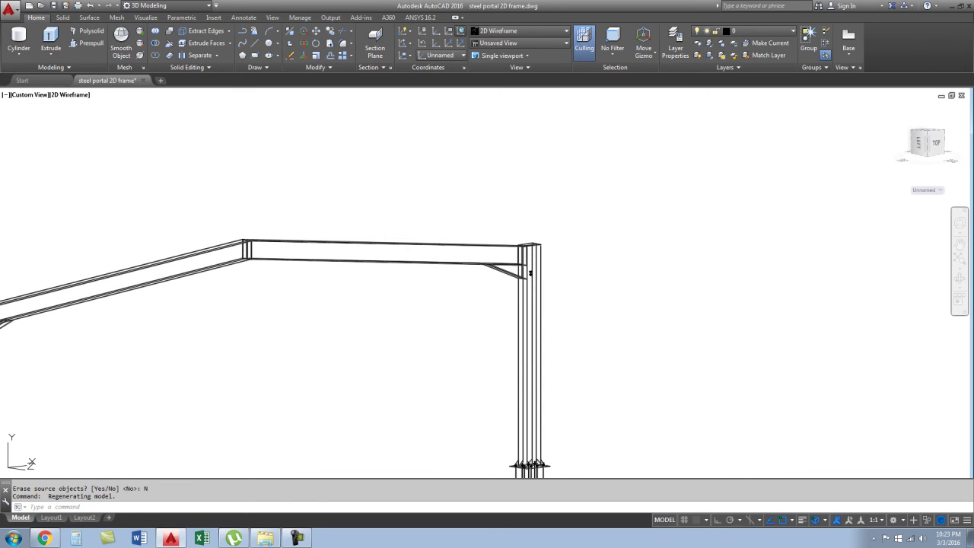
- Reset the UCS to World and stretch one knee end plate's bottom edge straight down with Ortho
type("ucs")
key("Return")
scroll(531, 274, "up", 3)
scroll(513, 246, "up", 2)
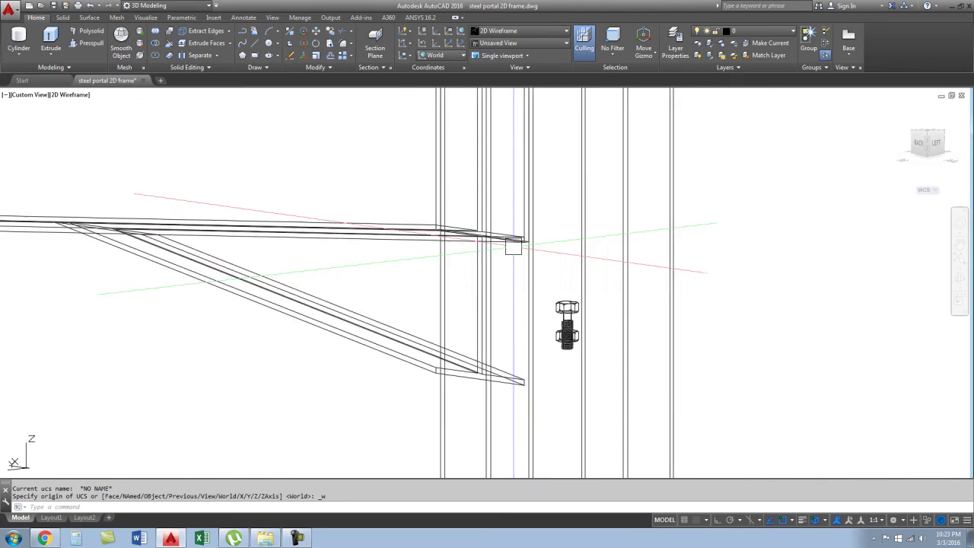
scroll(514, 246, "up", 4)
left_click(463, 231)
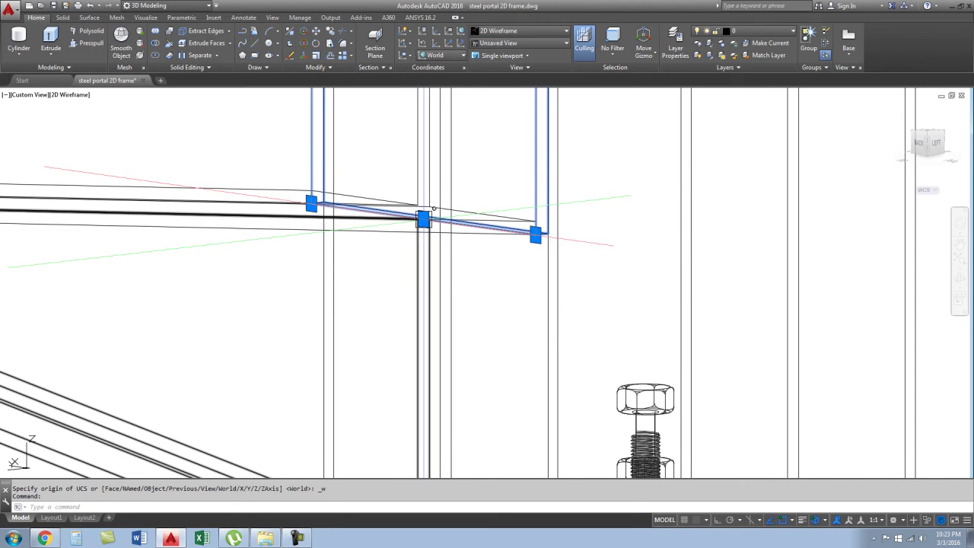
left_click(423, 220)
scroll(449, 163, "down", 5)
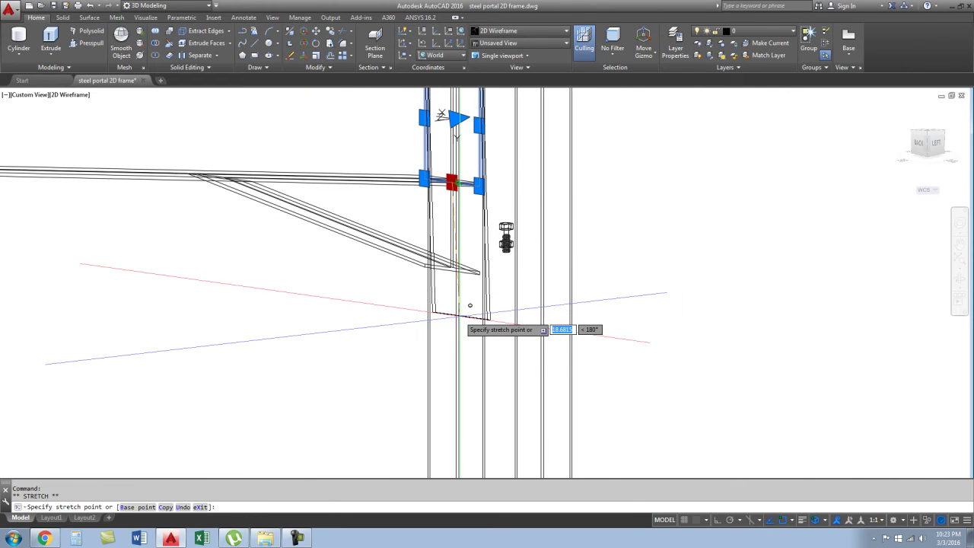
key("F8")
scroll(487, 304, "up", 2)
scroll(495, 289, "up", 2)
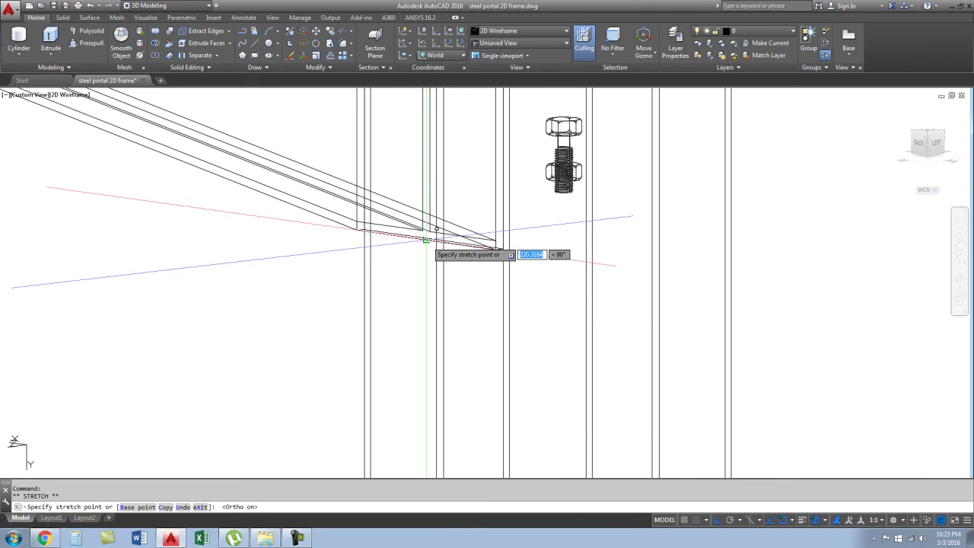
key("Escape")
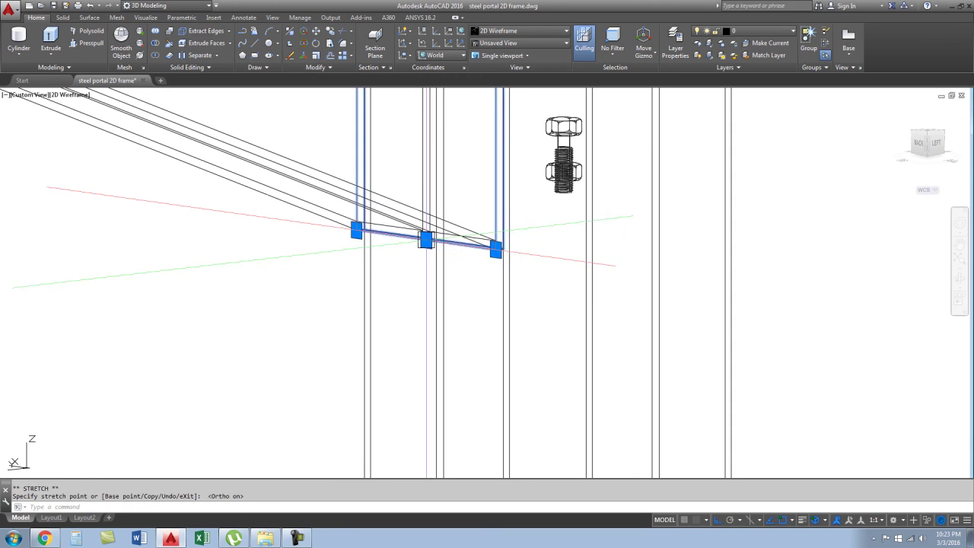
key("Escape")
- Grip-edit the left knee end plate's bottom edge, then orbit to a near side view of the left knee
scroll(537, 273, "down", 6)
scroll(576, 293, "down", 1)
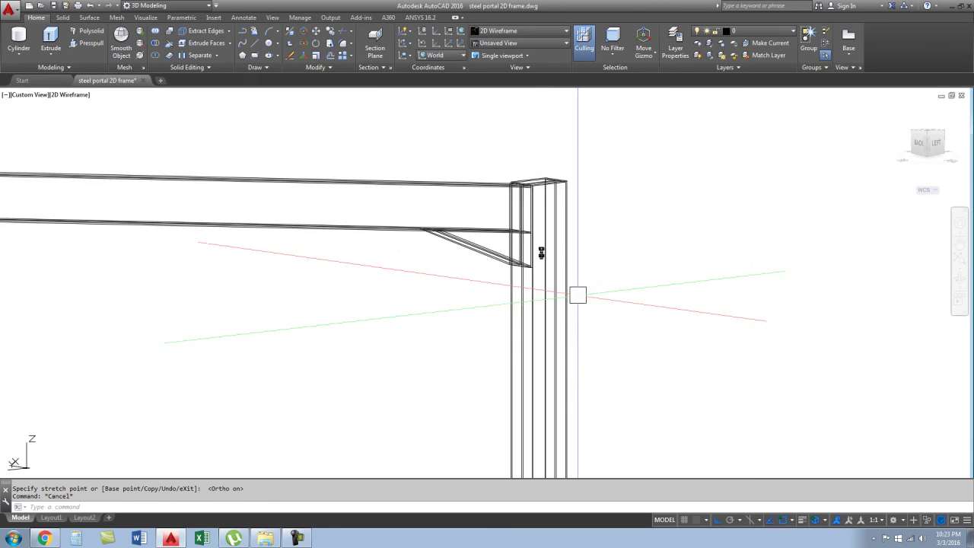
scroll(631, 261, "down", 4)
scroll(249, 294, "up", 6)
scroll(249, 294, "up", 3)
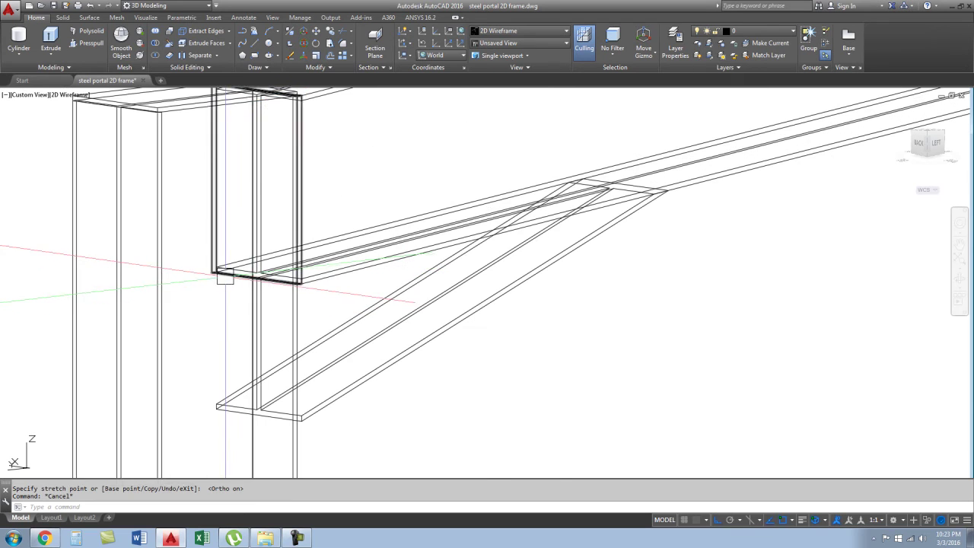
left_click(246, 278)
left_click(255, 276)
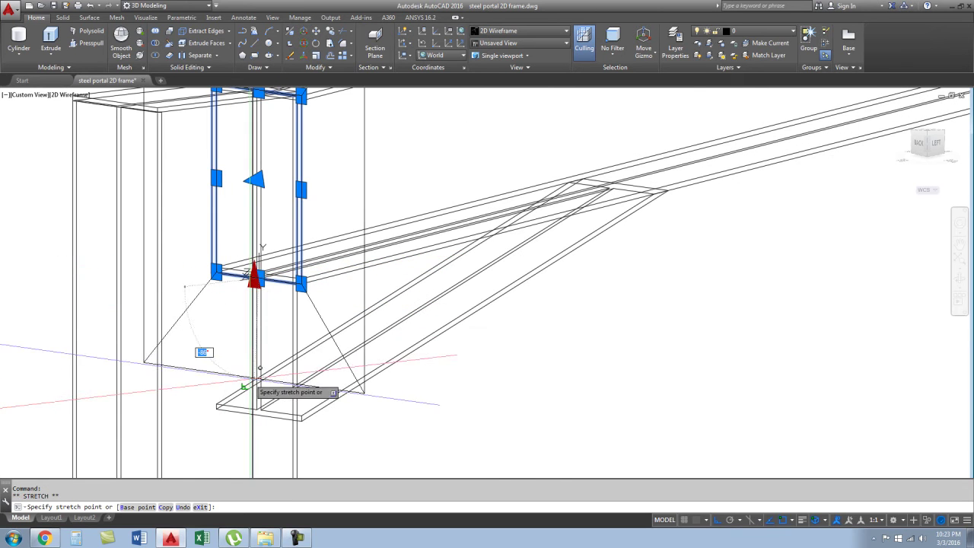
key("Escape")
scroll(265, 286, "up", 4)
scroll(255, 262, "down", 5)
key("Escape")
scroll(256, 358, "up", 6)
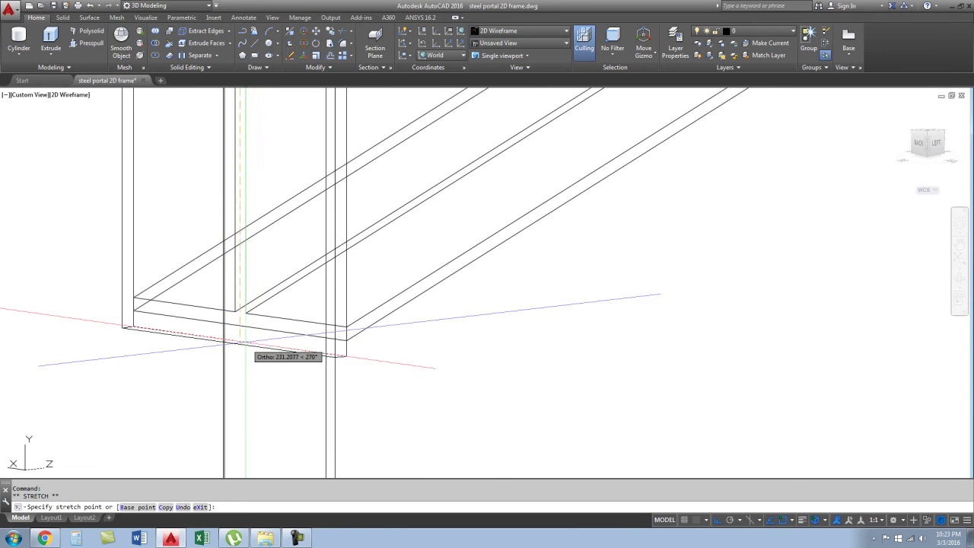
middle_click_drag(255, 365, 339, 370, "shift")
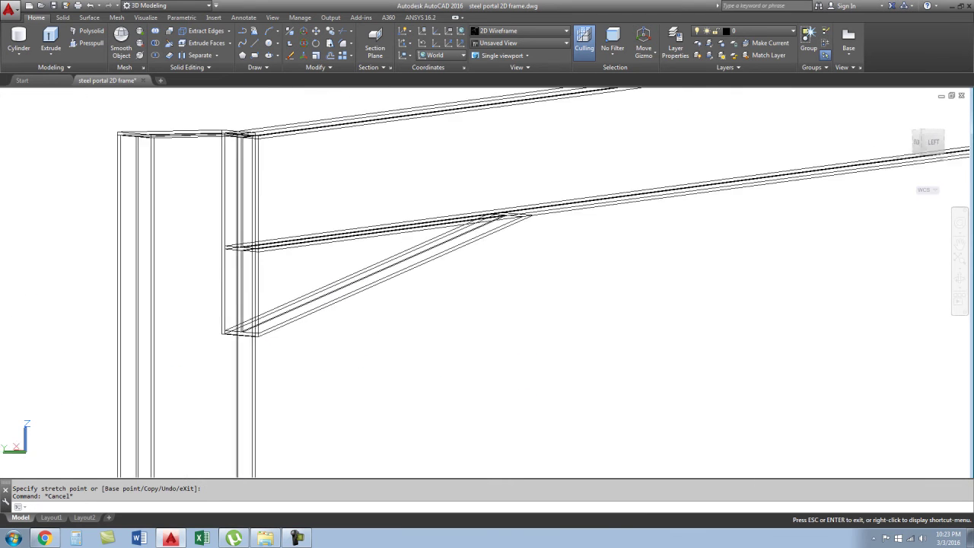
middle_click_drag(533, 221, 536, 221, "shift")
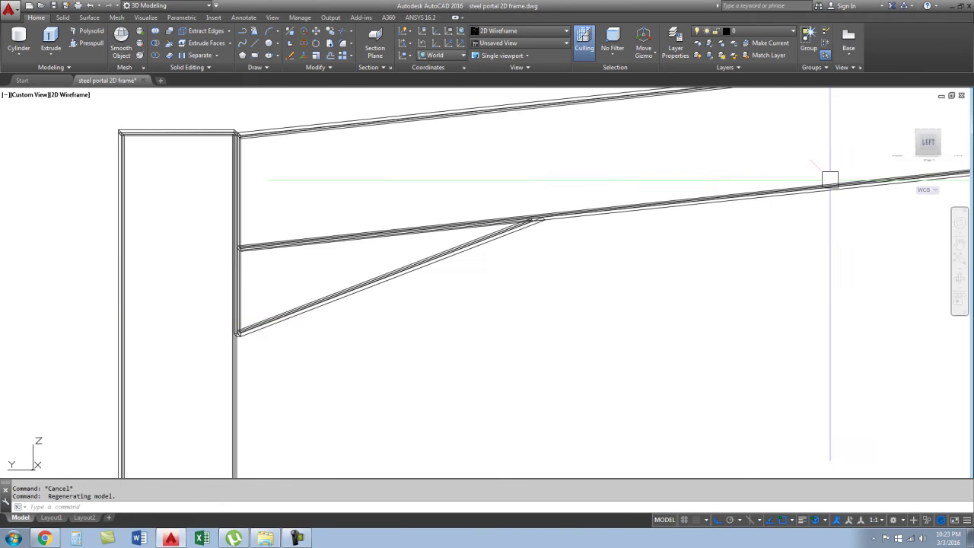
- Switch to the Left view and zoom in on the bolt near the right knee
left_click(928, 141)
scroll(289, 243, "up", 5)
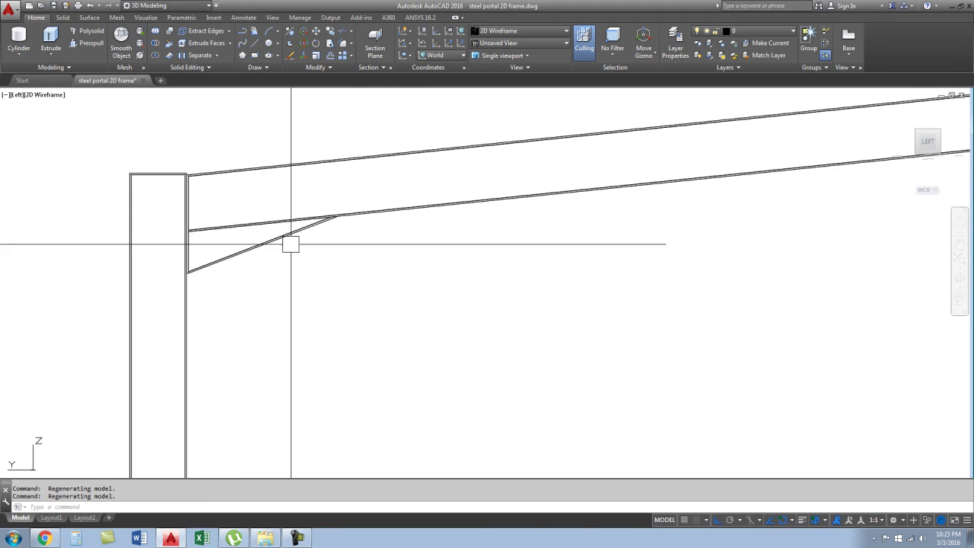
scroll(170, 233, "up", 3)
scroll(183, 315, "down", 5)
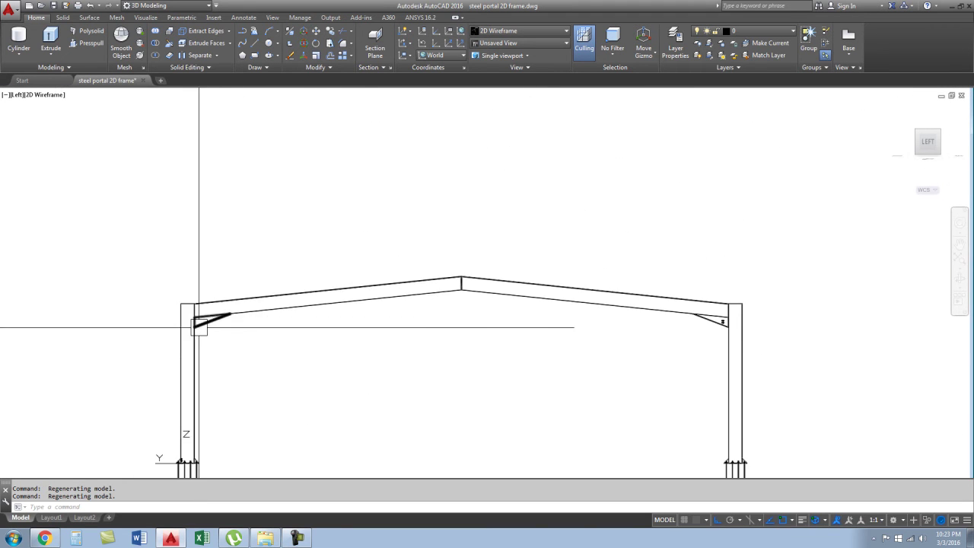
middle_click_drag(600, 322, 467, 232)
scroll(270, 200, "up", 5)
scroll(239, 222, "up", 3)
scroll(327, 196, "down", 2)
scroll(315, 201, "down", 2)
scroll(356, 236, "down", 5)
scroll(483, 228, "up", 2)
scroll(483, 268, "up", 3)
scroll(387, 267, "up", 3)
- Window-select the bolt and ROTATE it so it lies horizontal
left_click(382, 261)
left_click(454, 323)
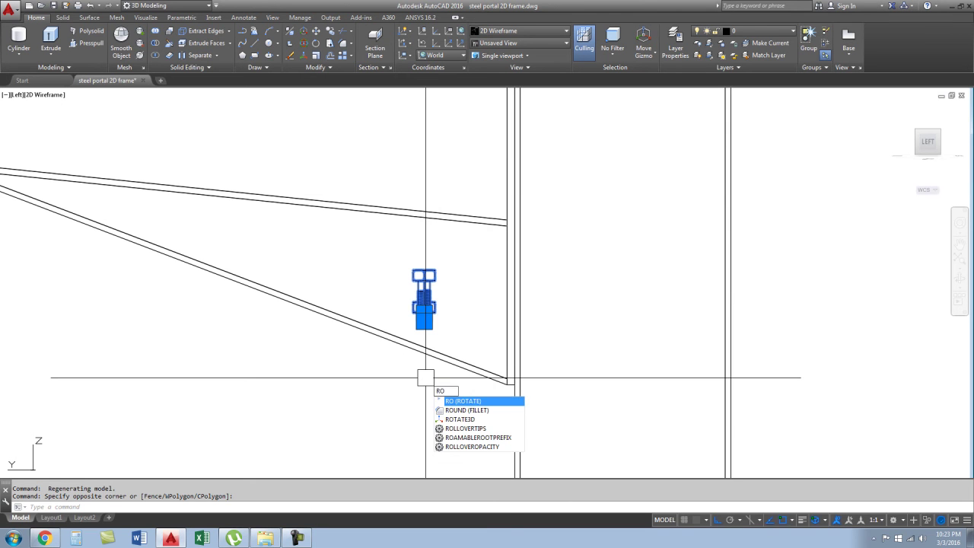
type("ro")
key("Return")
left_click(419, 302)
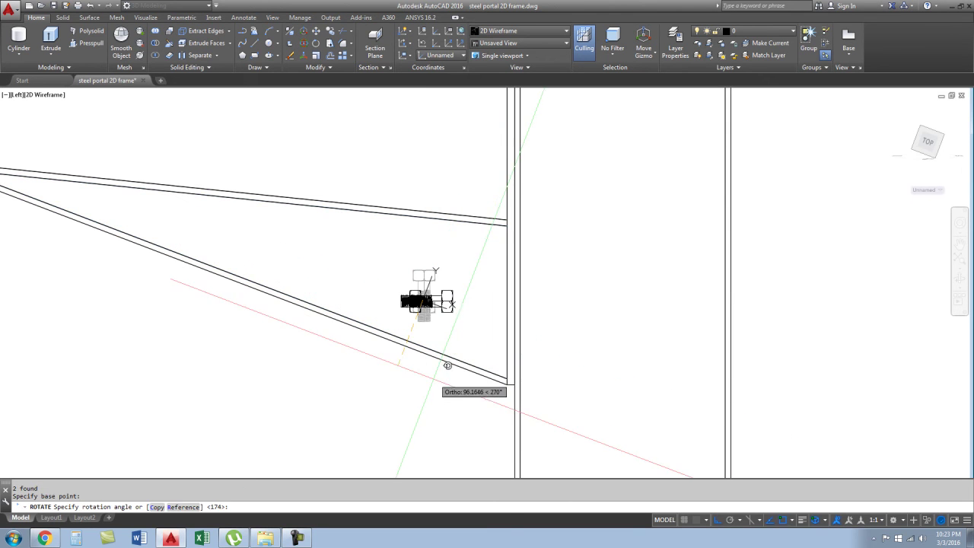
left_click(447, 382)
- Reselect the rotated bolt and nut, start a move but cancel it, then orbit to check in 3D
left_click(383, 274)
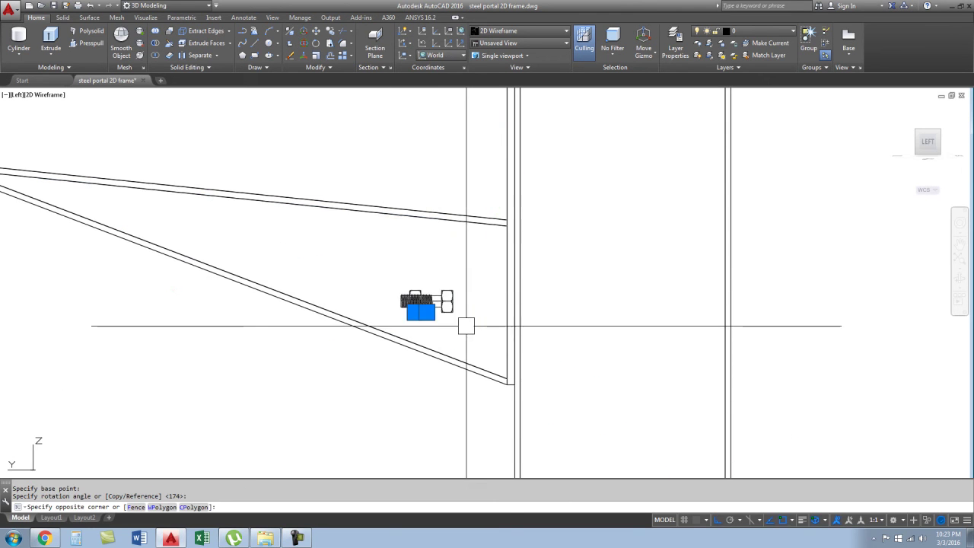
left_click(435, 321)
scroll(439, 303, "up", 5)
type("m")
key("Return")
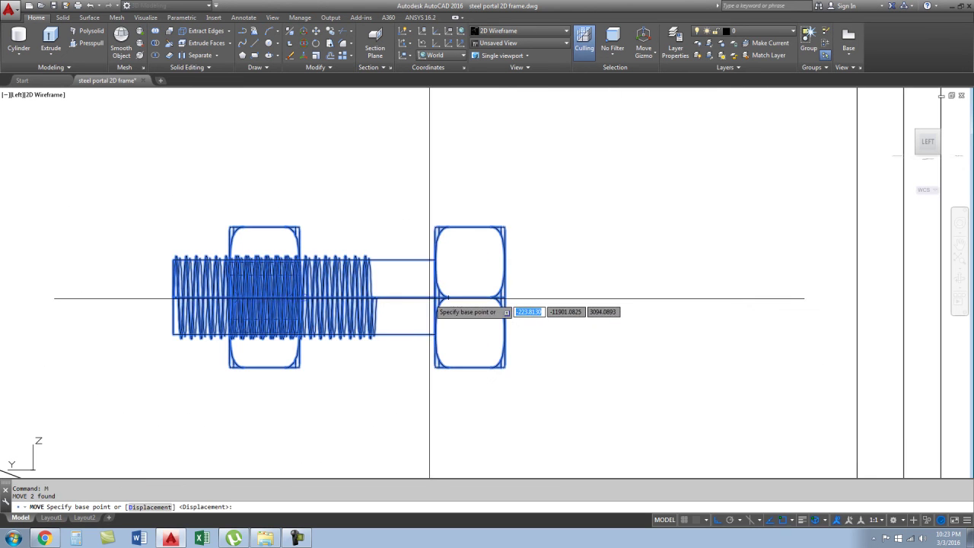
left_click(435, 297)
scroll(424, 342, "down", 5)
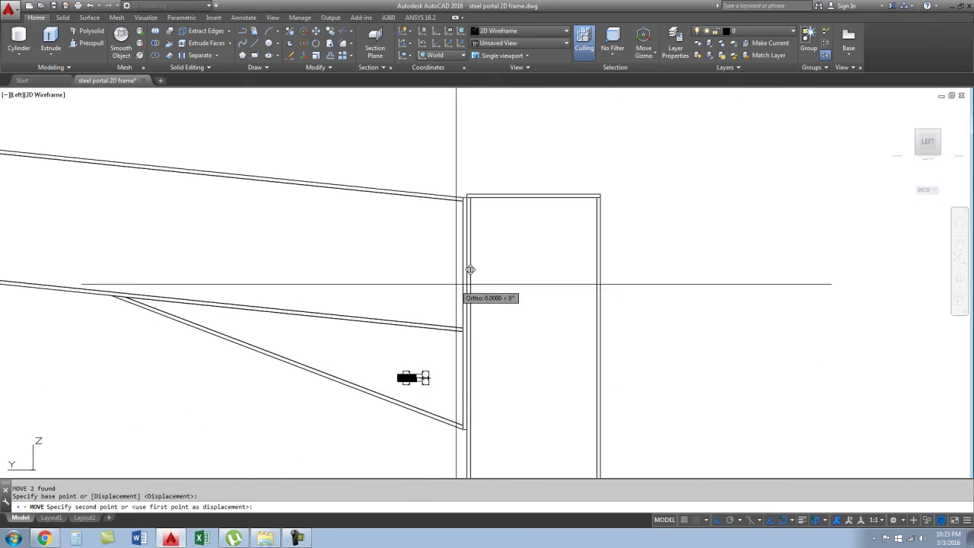
scroll(483, 243, "up", 6)
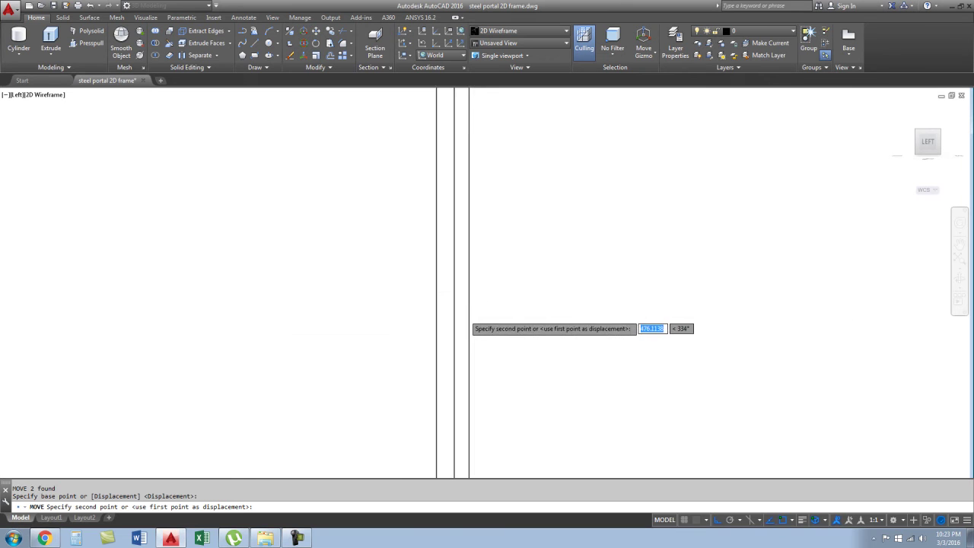
scroll(478, 282, "down", 4)
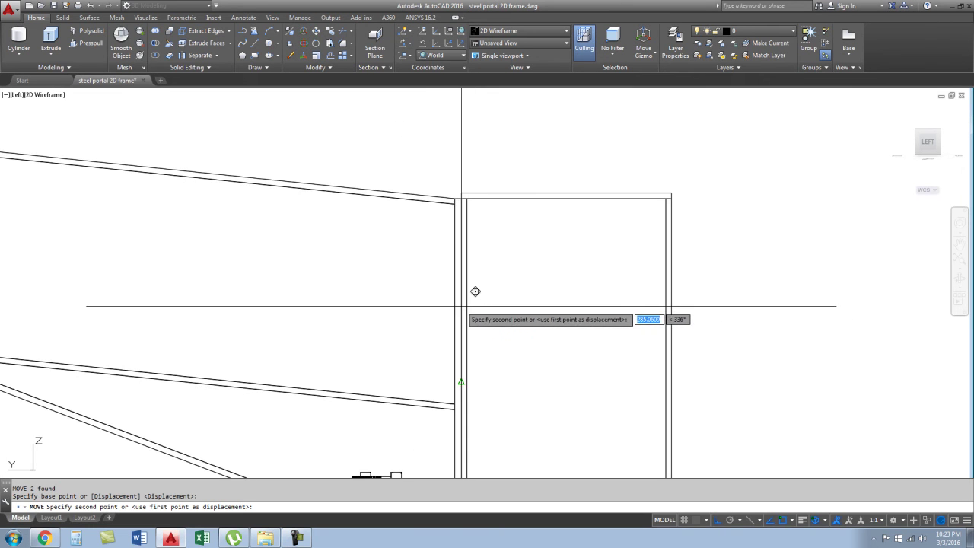
key("Escape")
scroll(502, 308, "down", 3)
middle_click_drag(475, 262, 472, 261, "shift")
scroll(457, 251, "up", 5)
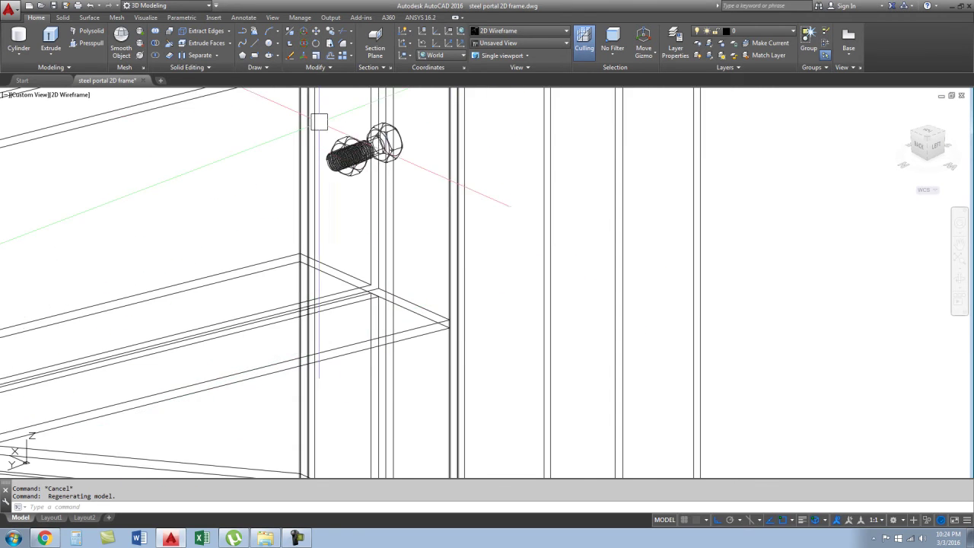
- Select the bolt, orbit around the column joint, and try a move before cancelling it
middle_click_drag(319, 122, 392, 232)
left_click(355, 212)
left_click(503, 299)
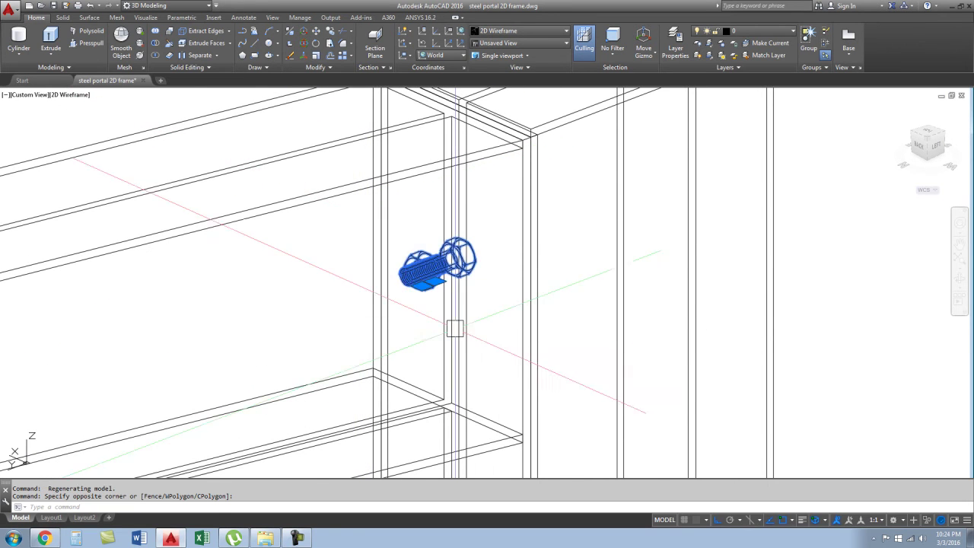
scroll(454, 328, "down", 4)
mouse_move(462, 348)
middle_mouse_down("shift")
mouse_move(467, 370)
mouse_move(490, 294)
mouse_move(512, 294)
middle_mouse_up("shift")
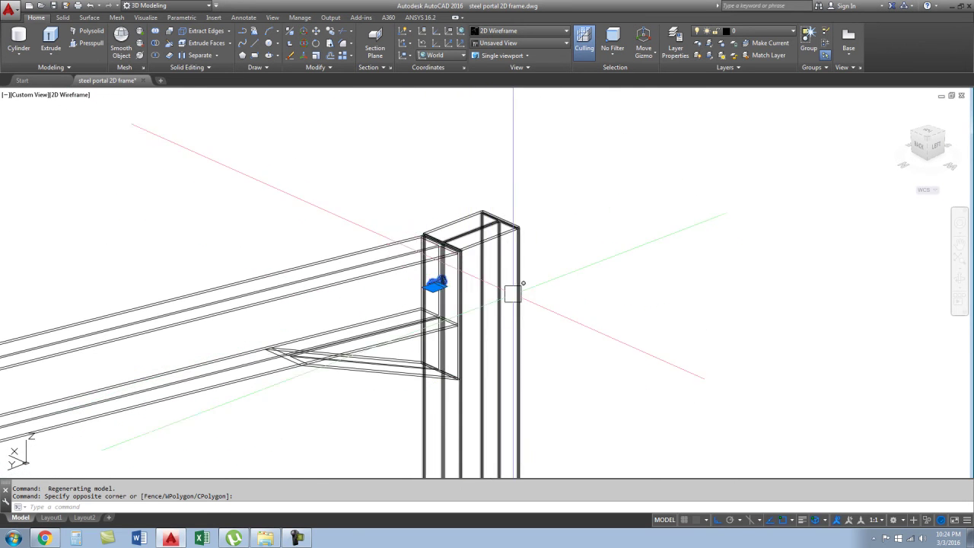
type("m")
key("Return")
left_click(615, 316)
left_click(757, 380)
key("Escape")
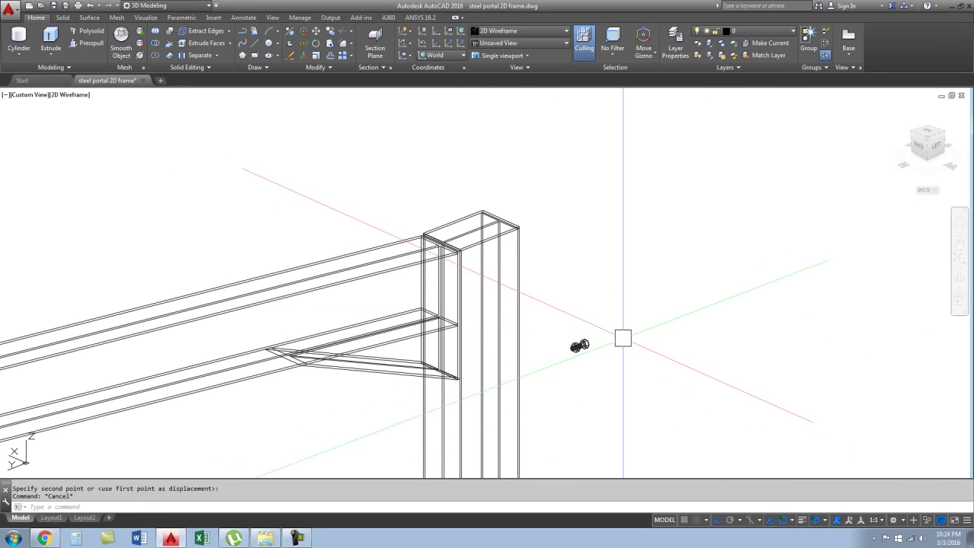
scroll(620, 241, "down", 5)
scroll(598, 243, "up", 1)
scroll(526, 310, "down", 2)
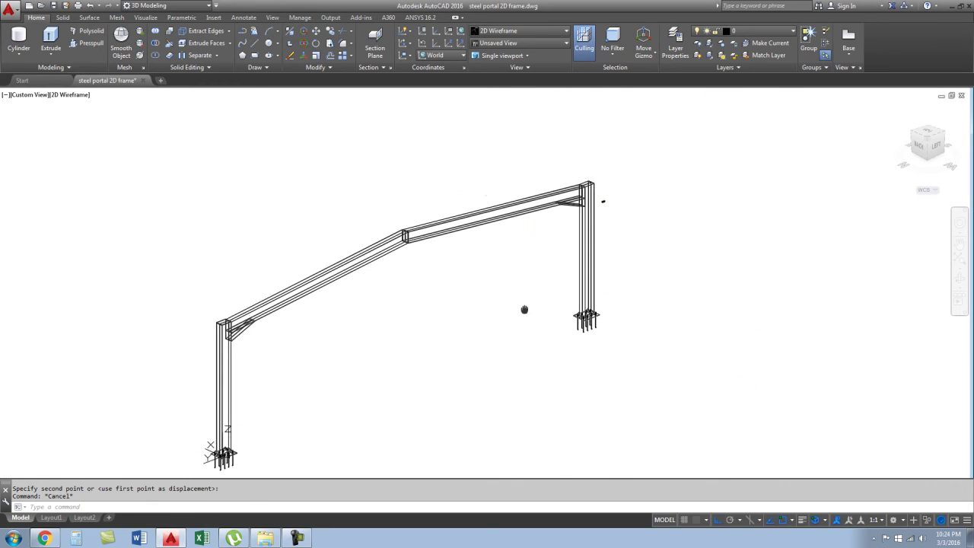
mouse_move(542, 295)
middle_mouse_down()
mouse_move(507, 338)
mouse_move(516, 349)
middle_mouse_up()
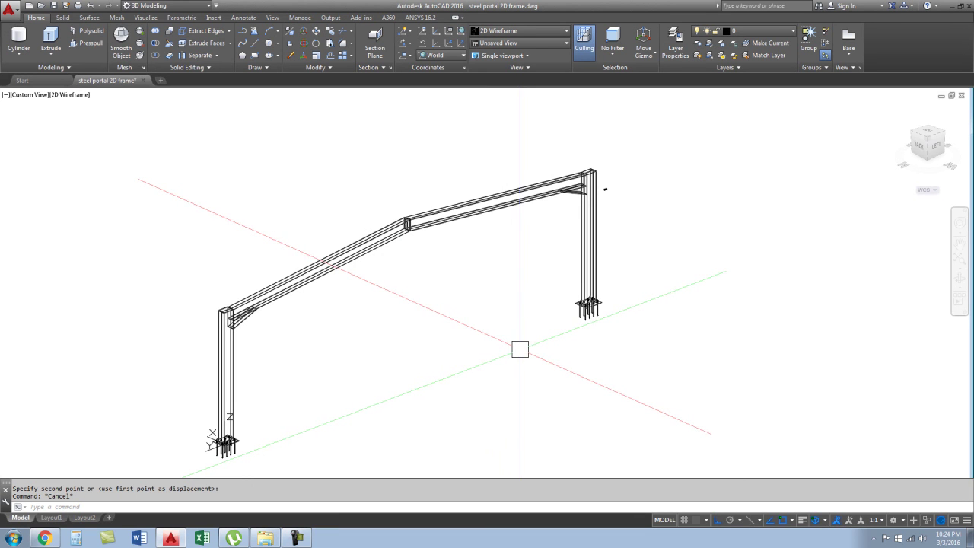
- Return to the Left elevation via the ViewCube and zoom into the right knee
left_click(935, 144)
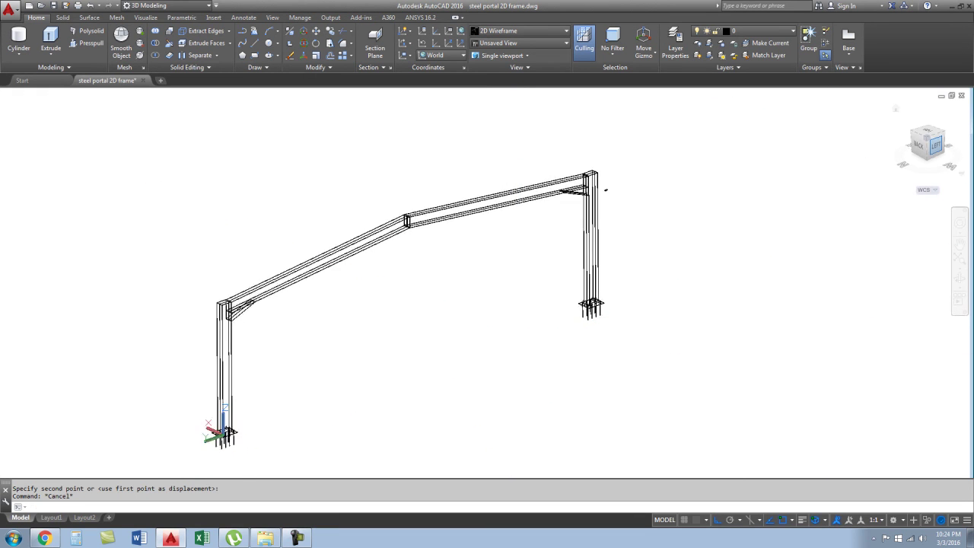
scroll(515, 235, "up", 5)
scroll(532, 311, "down", 3)
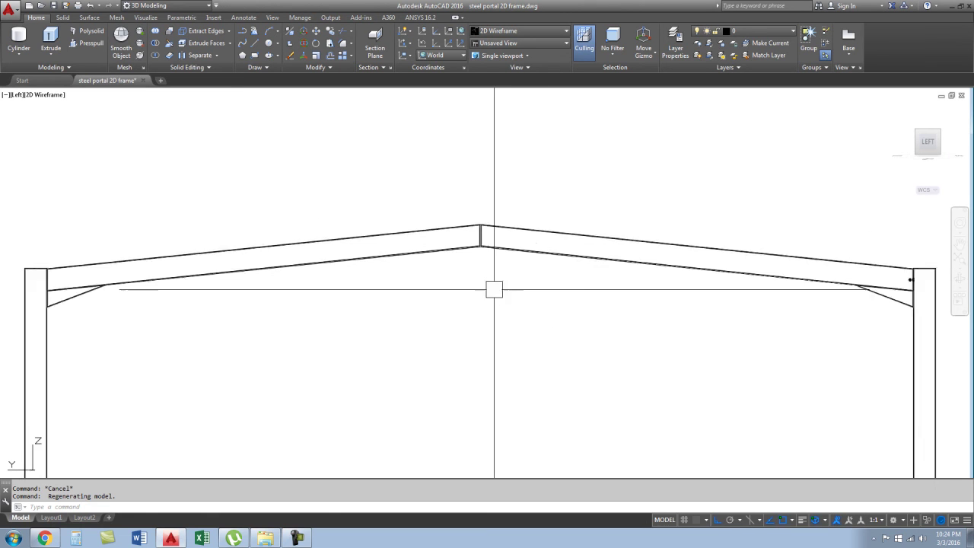
scroll(494, 287, "down", 2)
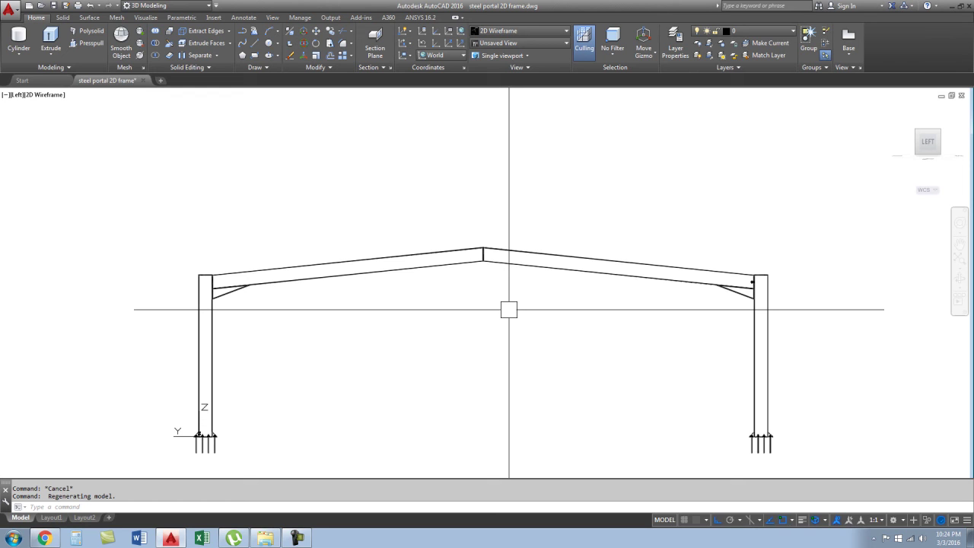
scroll(509, 310, "down", 2)
middle_click_drag(496, 322, 446, 327)
scroll(447, 327, "up", 2)
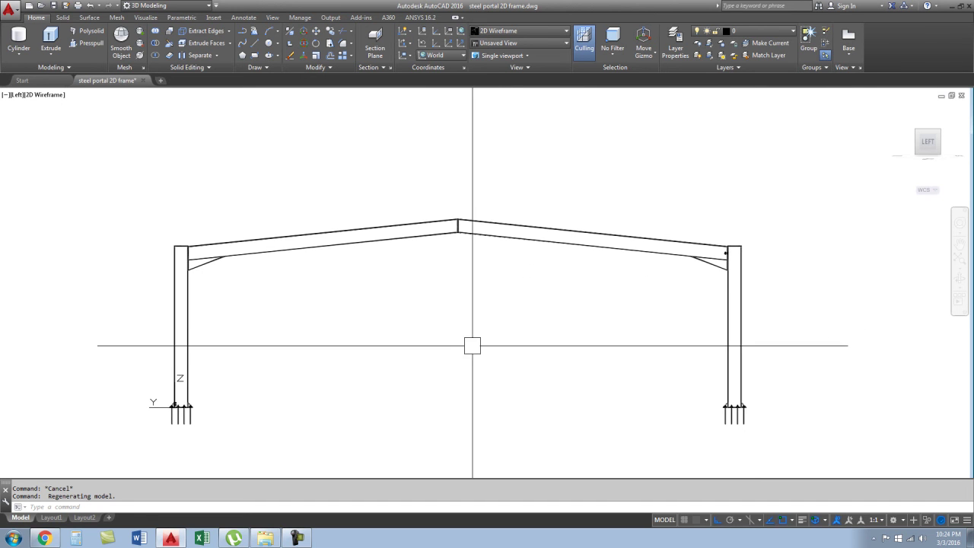
scroll(744, 251, "up", 5)
- Move the bolt and nut so the bolt head bears against the right knee end plate
scroll(598, 256, "up", 3)
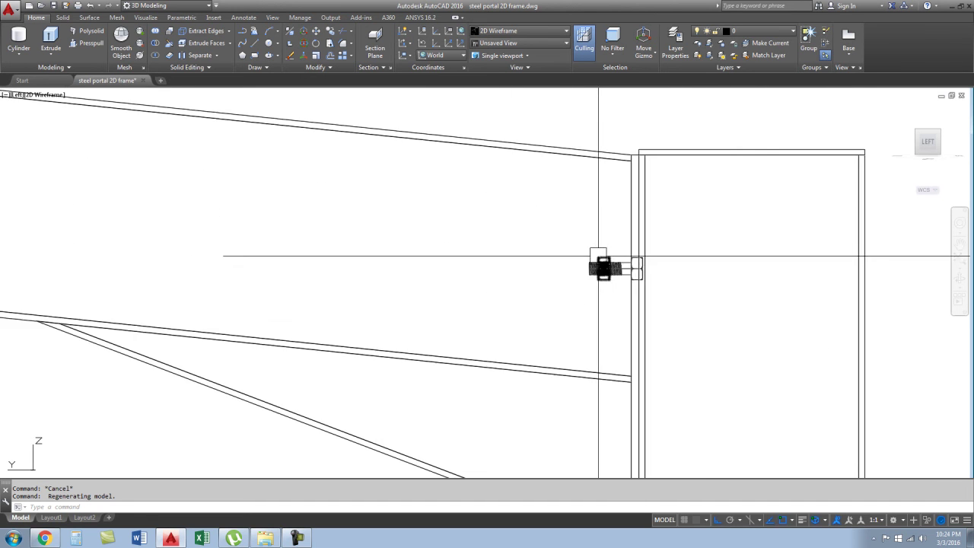
left_click(681, 295)
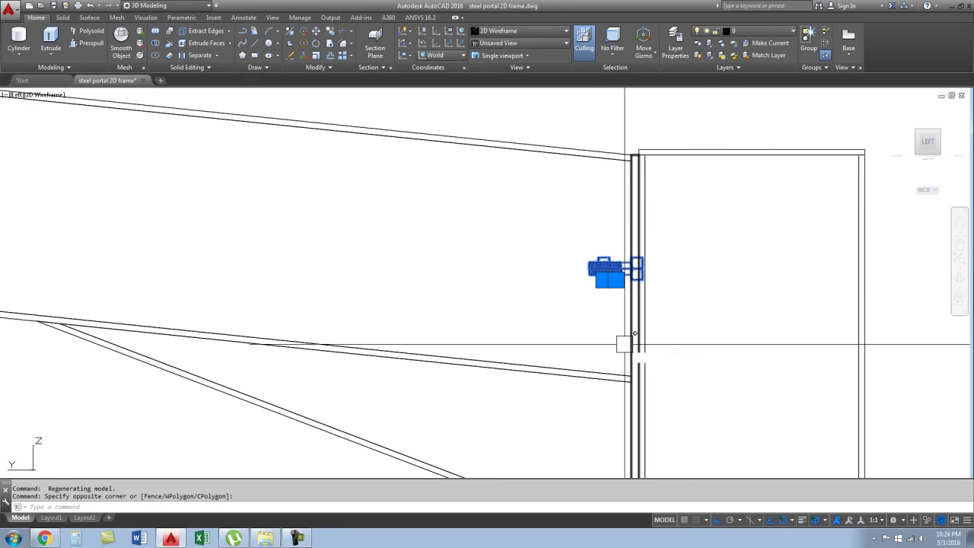
type("m")
key("Return")
scroll(624, 344, "up", 3)
scroll(525, 262, "up", 3)
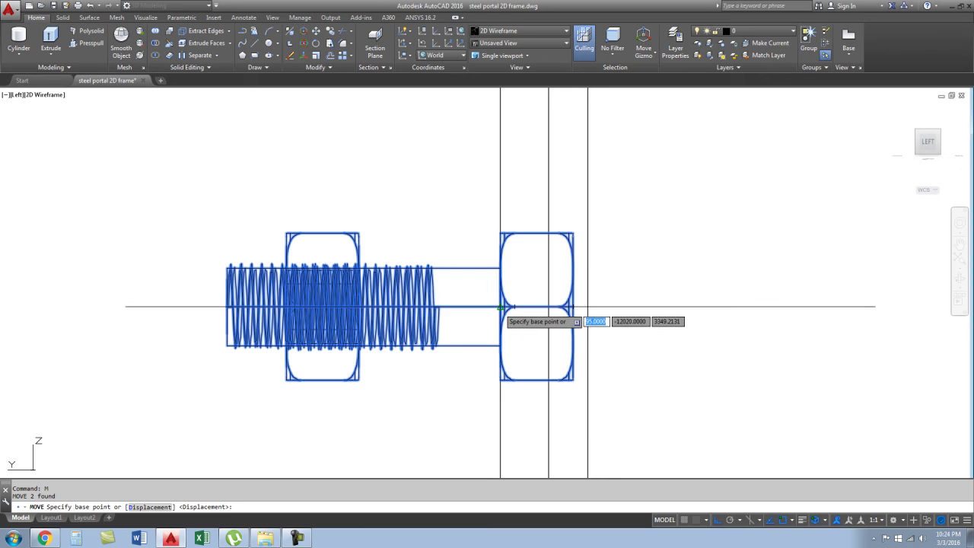
left_click(501, 306)
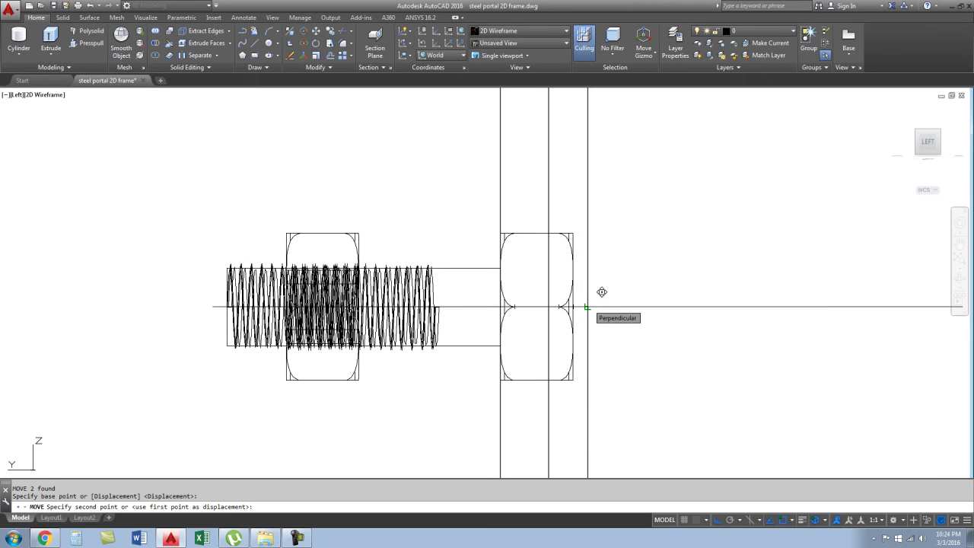
left_click(587, 304)
scroll(548, 251, "down", 6)
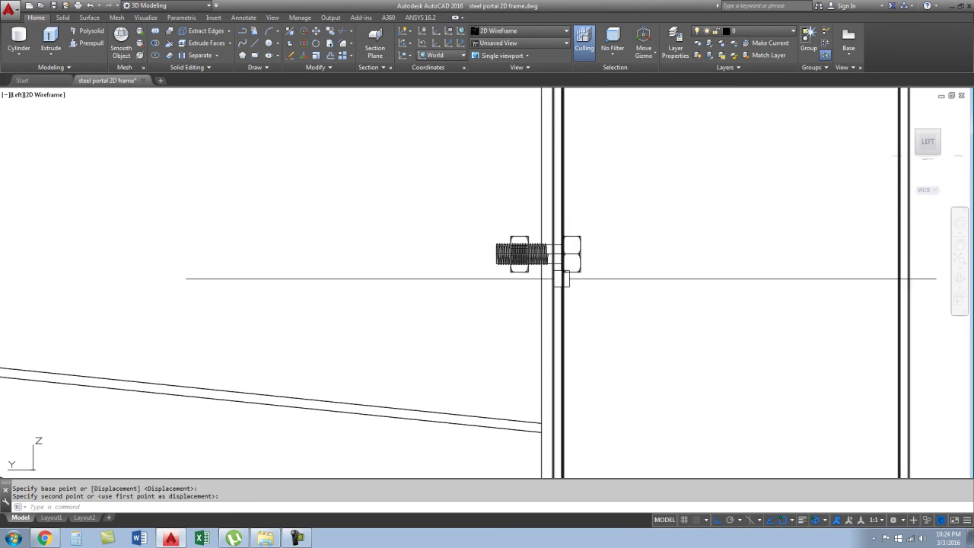
scroll(488, 180, "up", 4)
- Move the nut up against the other face of the end plate, then orbit to check in 3D
left_click(488, 180)
left_click(569, 320)
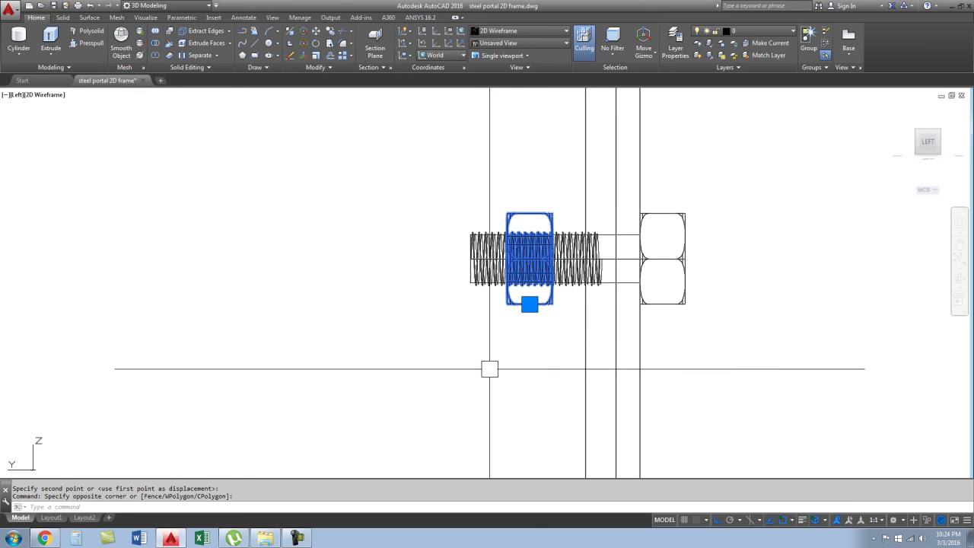
key("Return")
left_click(495, 349)
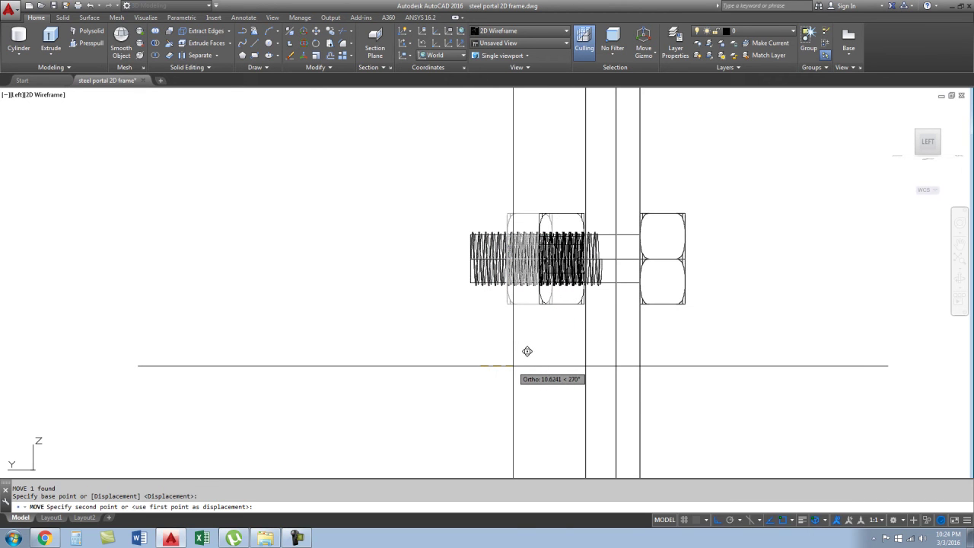
middle_click_drag(513, 363, 564, 302, "shift")
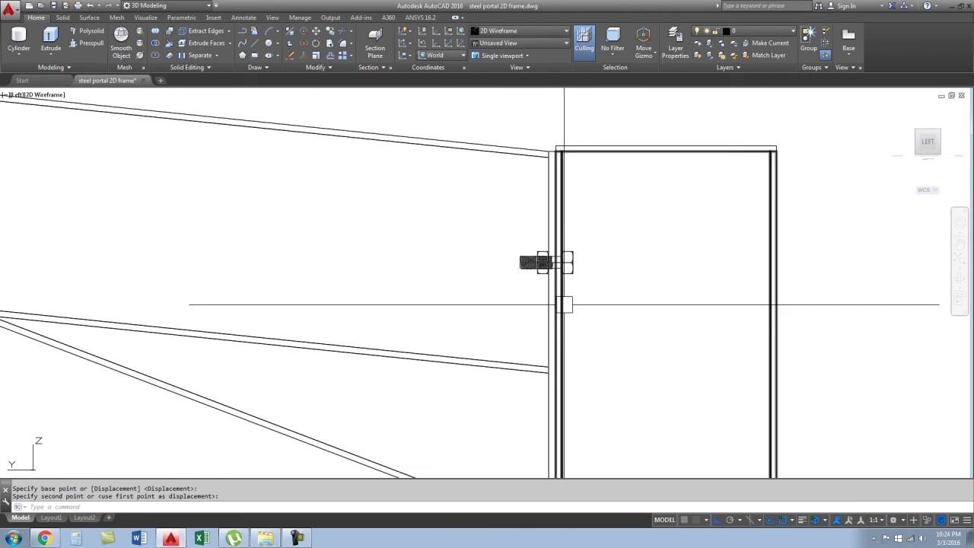
scroll(683, 335, "down", 5)
middle_click_drag(683, 335, 668, 308, "shift")
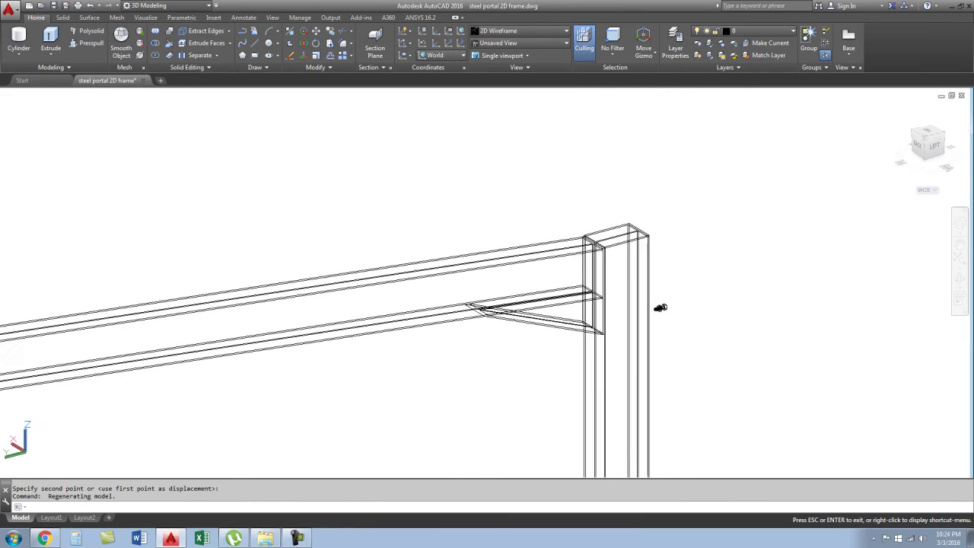
- Align the UCS to the back view, then orbit into an oblique 3D view of the right column top
key("Escape")
scroll(628, 287, "up", 3)
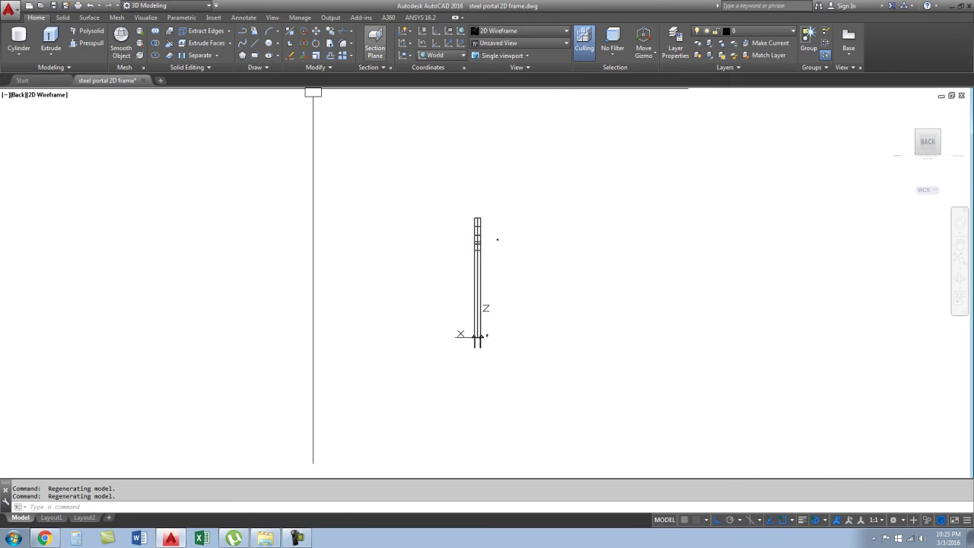
left_click(406, 69)
scroll(463, 185, "up", 2)
scroll(548, 218, "up", 2)
scroll(596, 198, "up", 2)
scroll(490, 269, "down", 2)
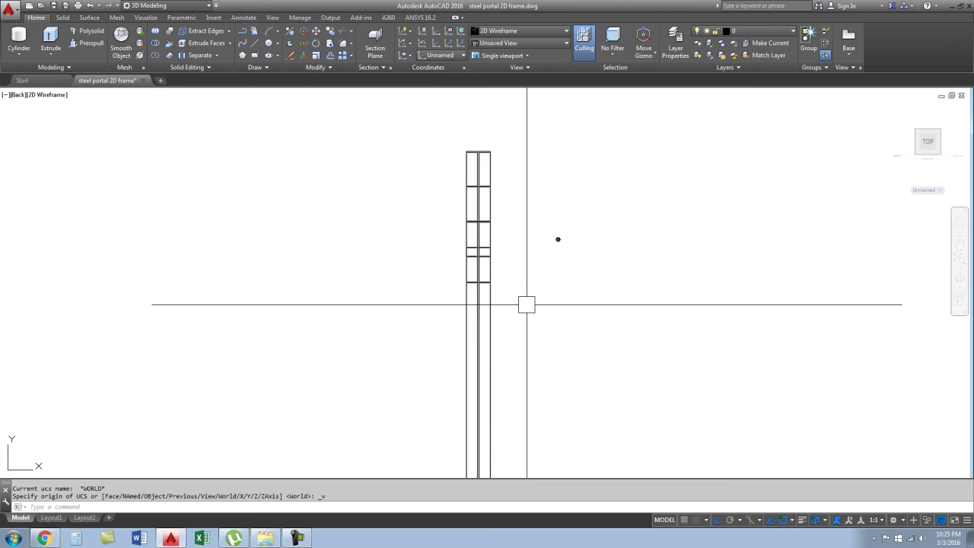
mouse_move(558, 239)
middle_mouse_down("shift")
mouse_move(767, 220)
mouse_move(711, 187)
middle_mouse_up("shift")
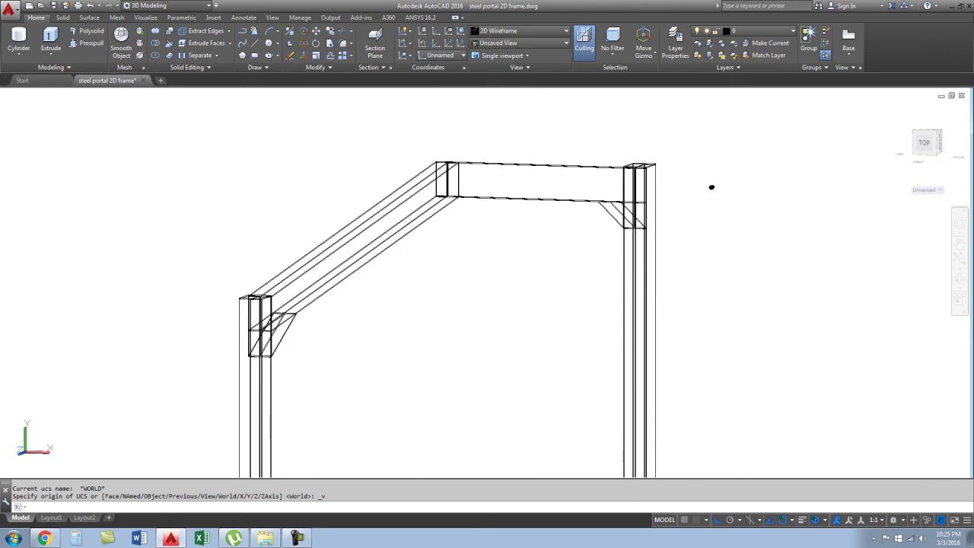
scroll(711, 188, "up", 3)
mouse_move(855, 224)
middle_mouse_down("shift")
mouse_move(827, 310)
mouse_move(778, 300)
middle_mouse_up("shift")
type("c")
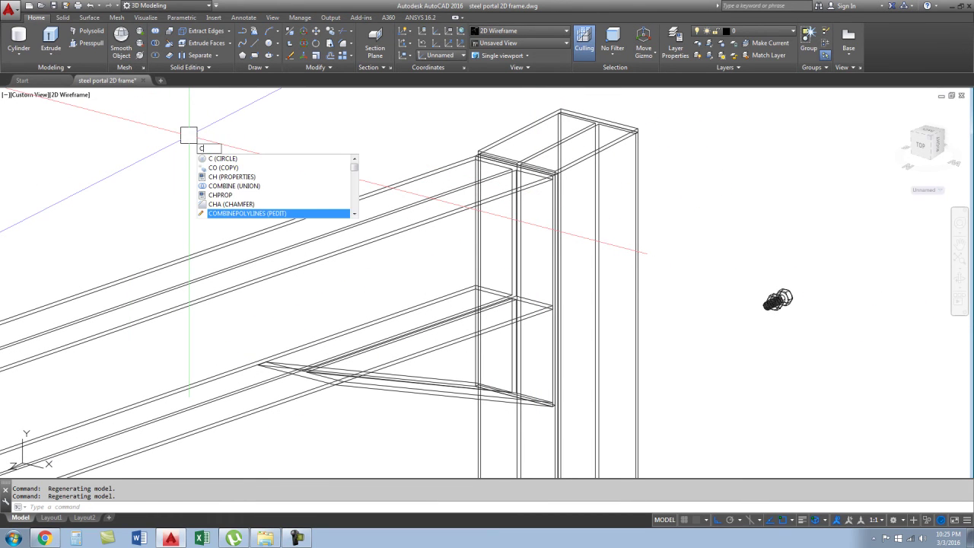
- Start a circle with its centre at the column corner, then cancel it
key("Return")
scroll(656, 148, "up", 3)
scroll(656, 148, "up", 2)
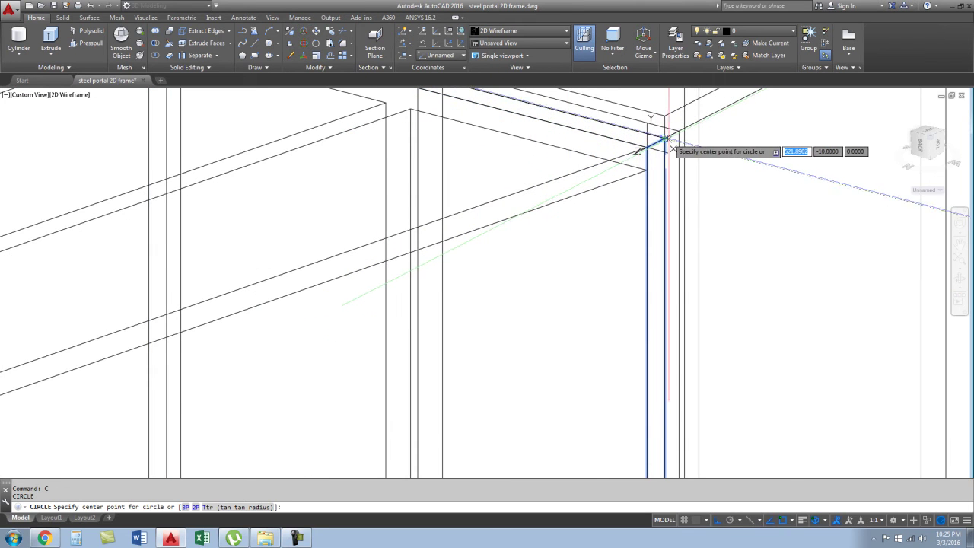
scroll(394, 283, "down", 1)
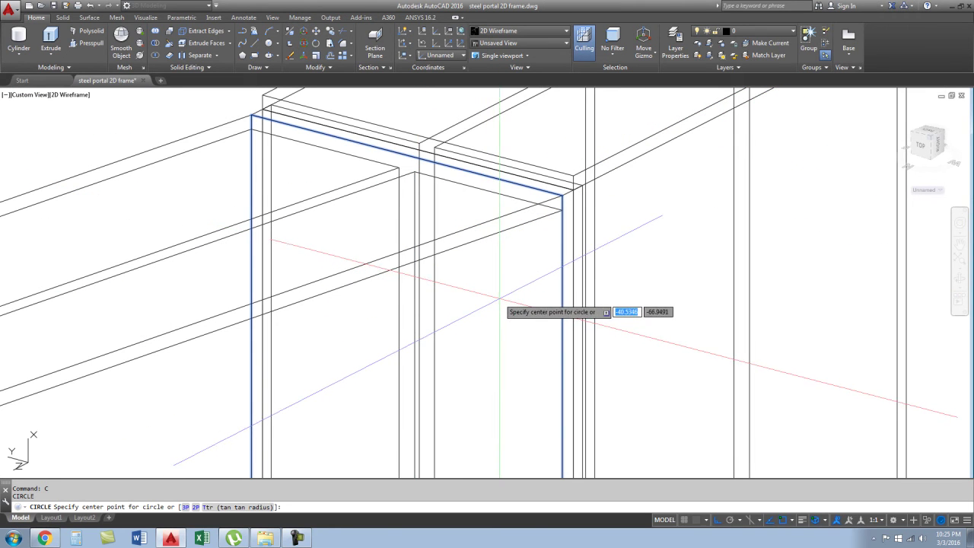
scroll(567, 199, "up", 3)
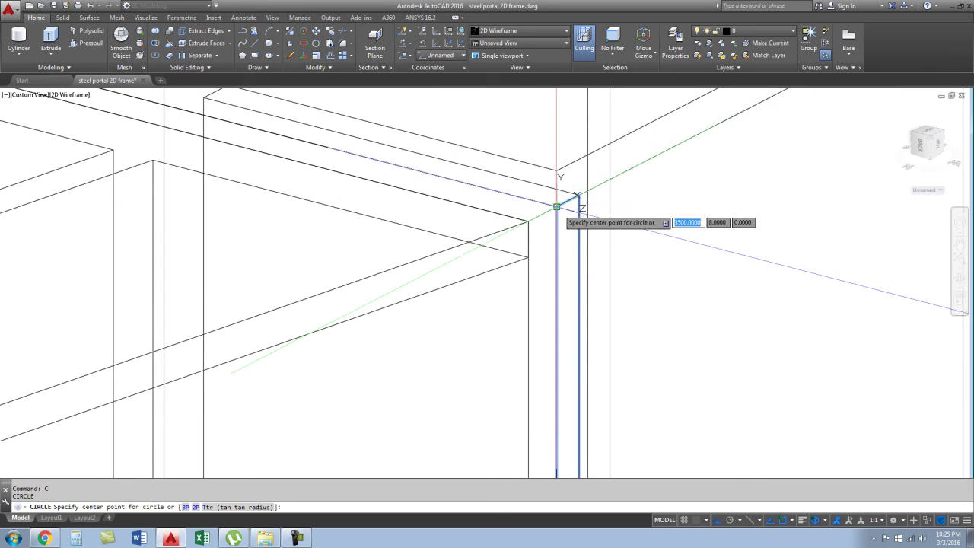
left_click(529, 222)
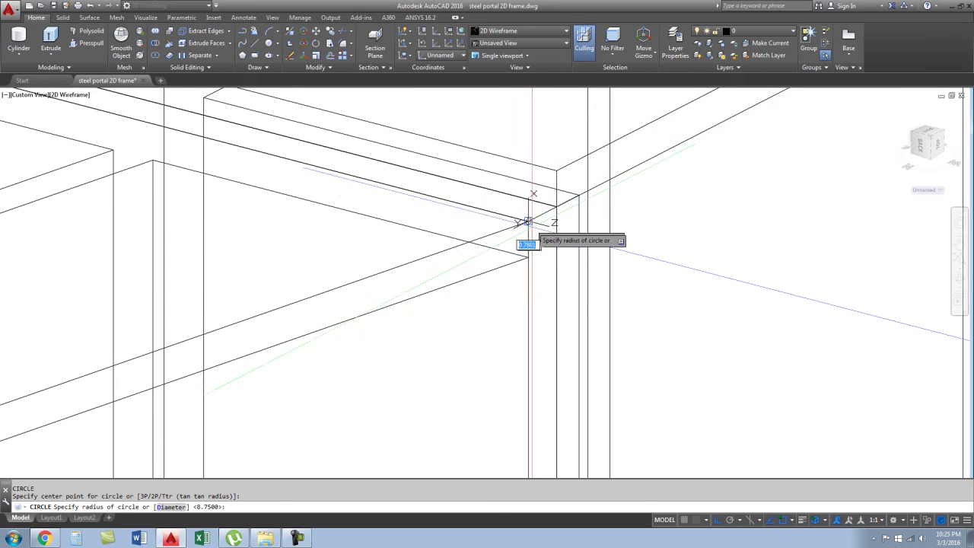
key("Escape")
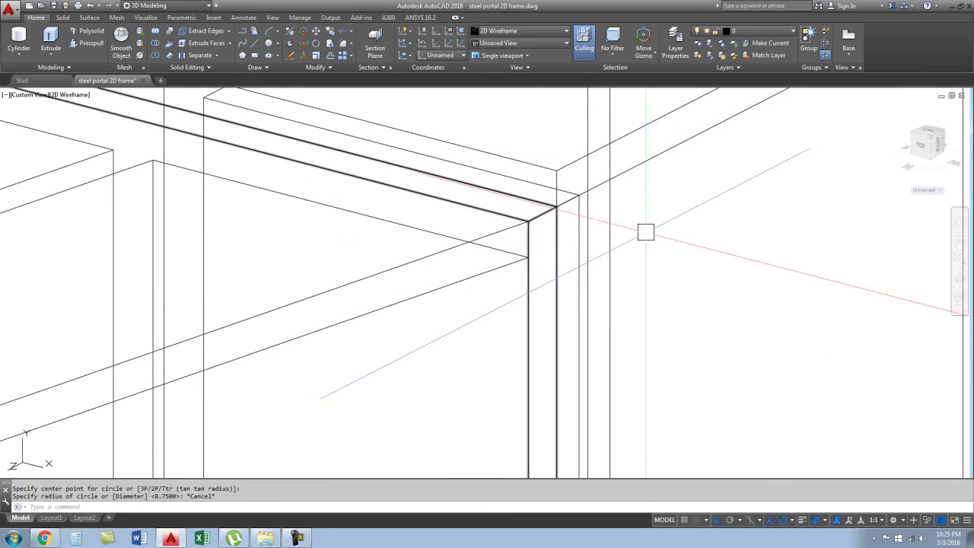
- Switch to the back view and orbit into a close 3D view of the beam-column junction
left_click(921, 130)
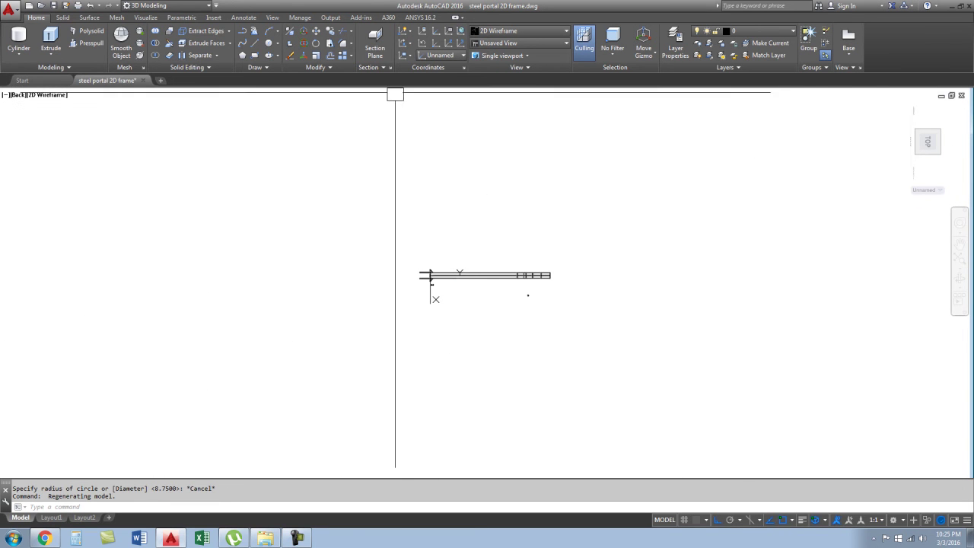
scroll(522, 274, "up", 2)
scroll(520, 274, "up", 2)
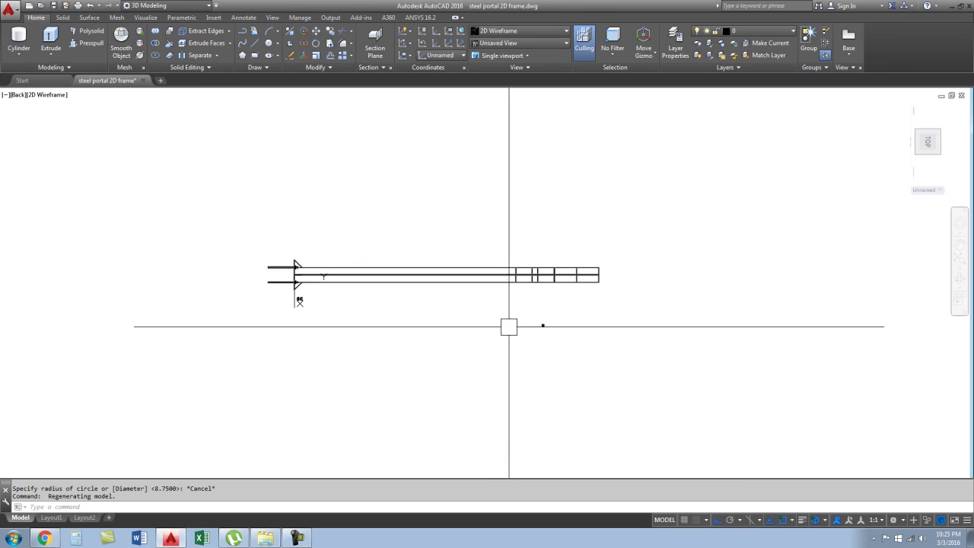
mouse_move(631, 347)
middle_mouse_down()
mouse_move(593, 294)
mouse_move(532, 251)
mouse_move(556, 211)
mouse_move(533, 330)
mouse_move(539, 348)
mouse_move(457, 340)
mouse_move(601, 229)
middle_mouse_up()
scroll(601, 221, "up", 3)
scroll(520, 158, "up", 2)
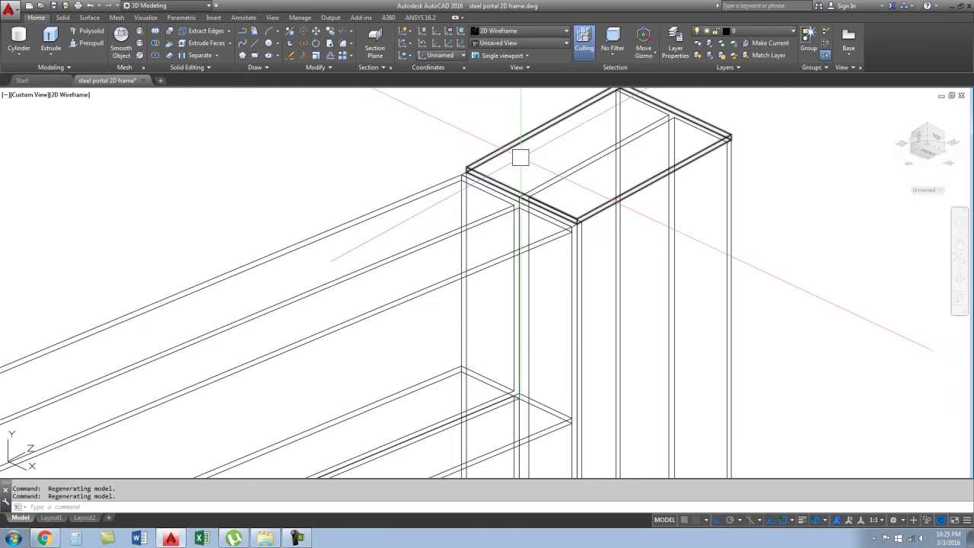
scroll(533, 182, "up", 2)
middle_click_drag(550, 207, 484, 254)
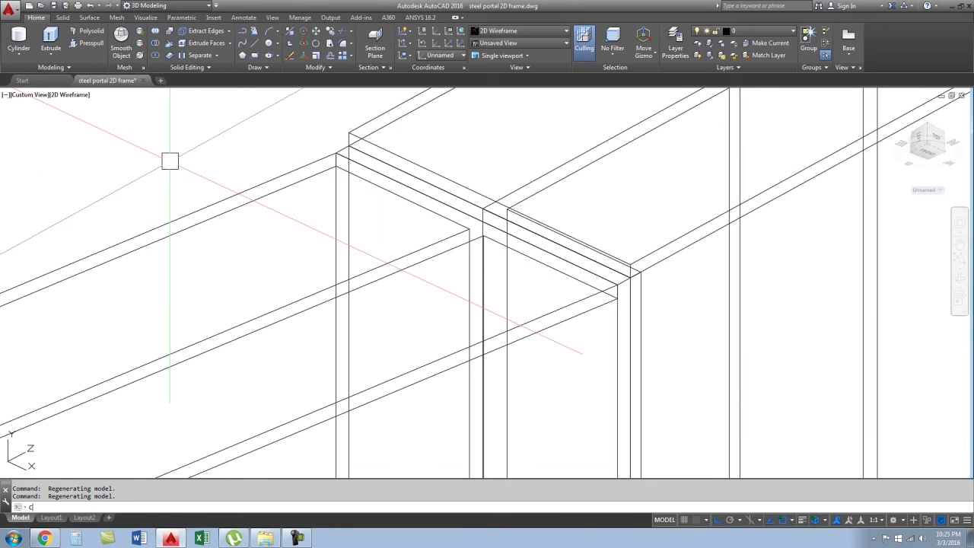
- Retry the circle while orbiting around the junction, then cancel it again
key("Return")
middle_click_drag(612, 341, 619, 291, "shift")
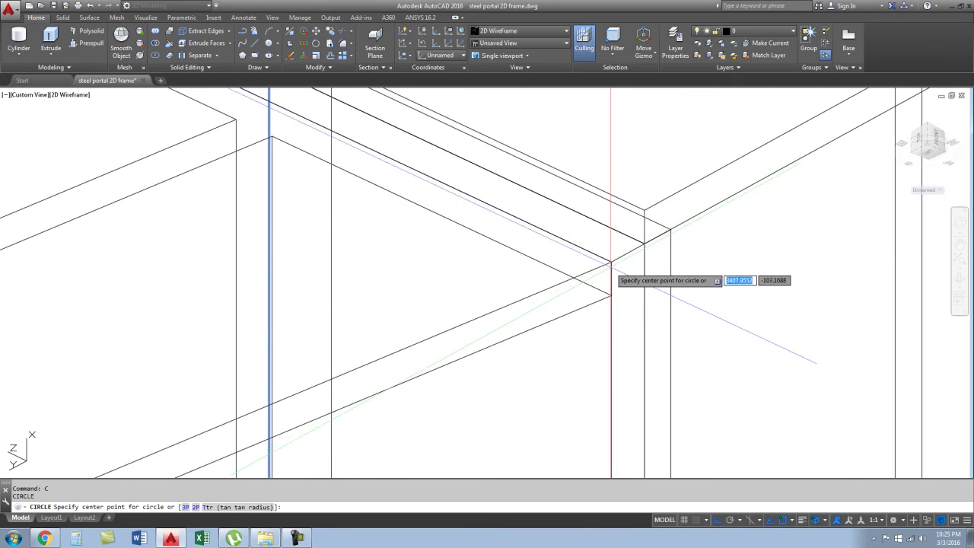
scroll(545, 206, "down", 3)
scroll(602, 239, "down", 3)
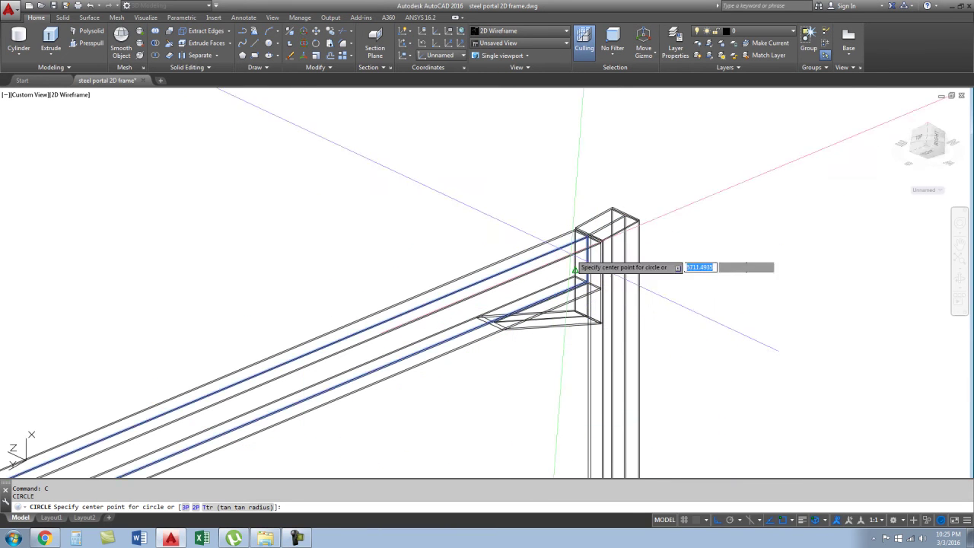
key("Return")
scroll(586, 258, "up", 3)
scroll(602, 236, "up", 2)
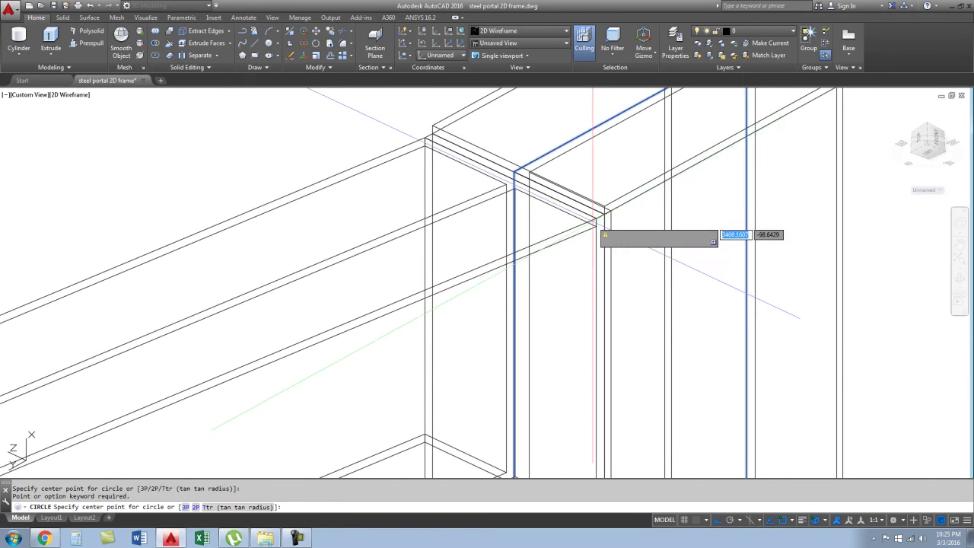
key("Escape")
scroll(593, 229, "down", 2)
scroll(593, 304, "down", 5)
scroll(593, 353, "up", 3)
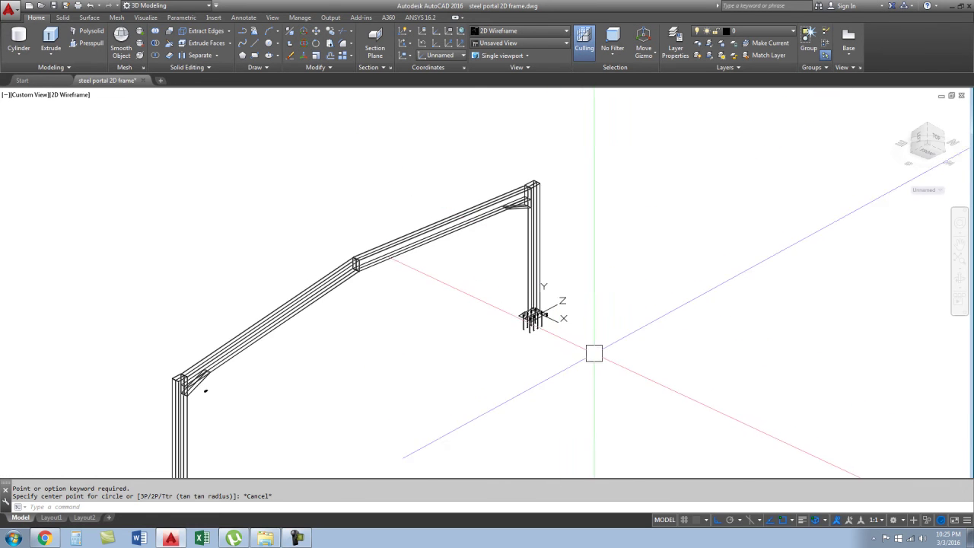
scroll(594, 353, "up", 3)
scroll(617, 351, "down", 1)
type("c")
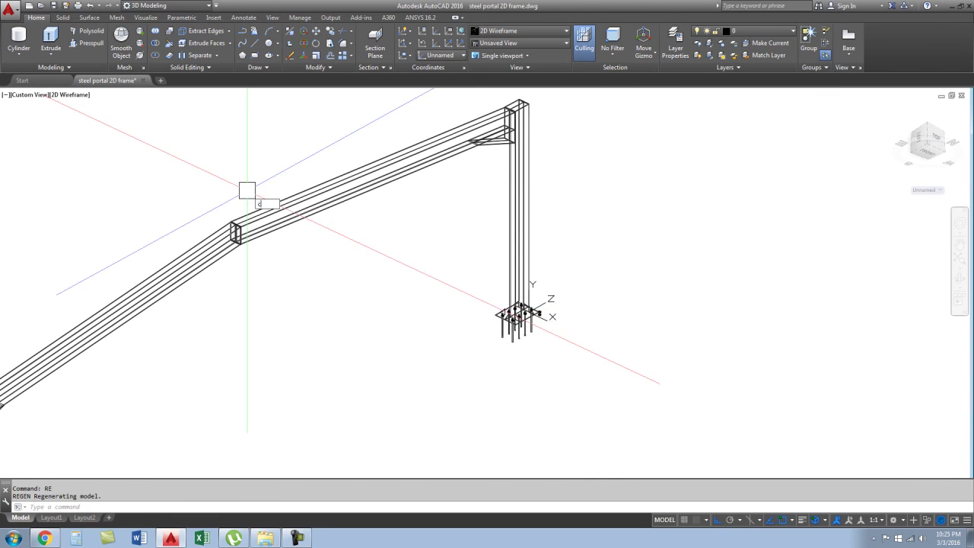
- Restart the circle and zoom in toward the column-top endpoint
key("Return")
scroll(518, 106, "up", 3)
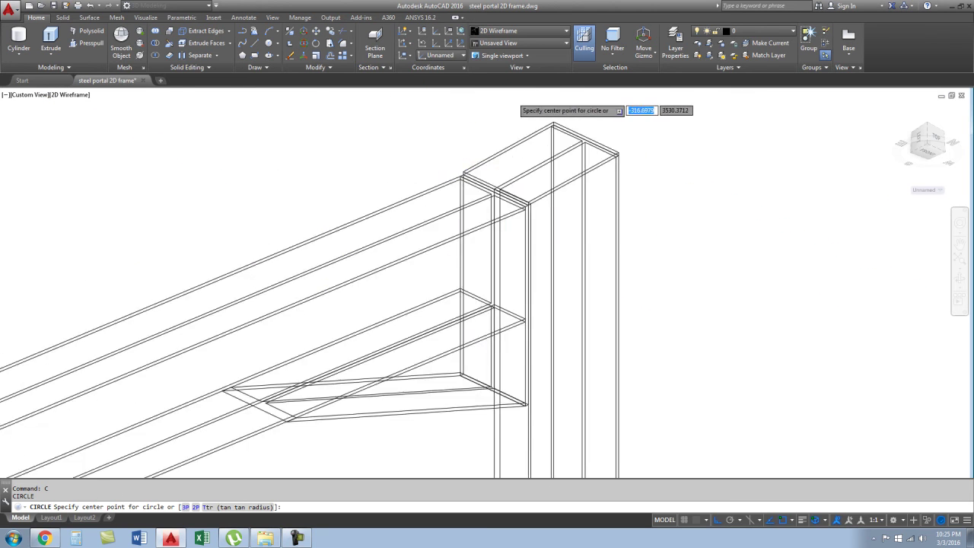
scroll(537, 251, "up", 2)
scroll(429, 221, "up", 2)
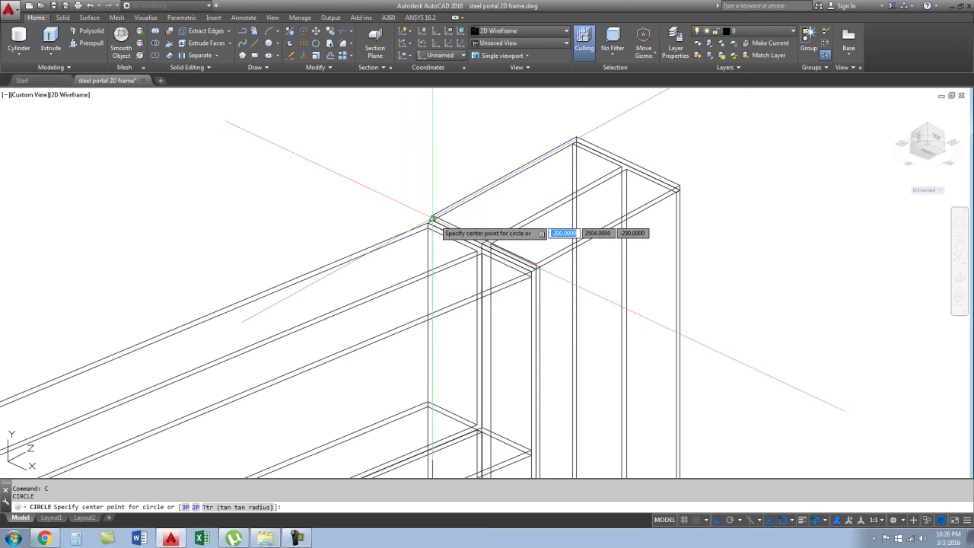
scroll(412, 217, "up", 1)
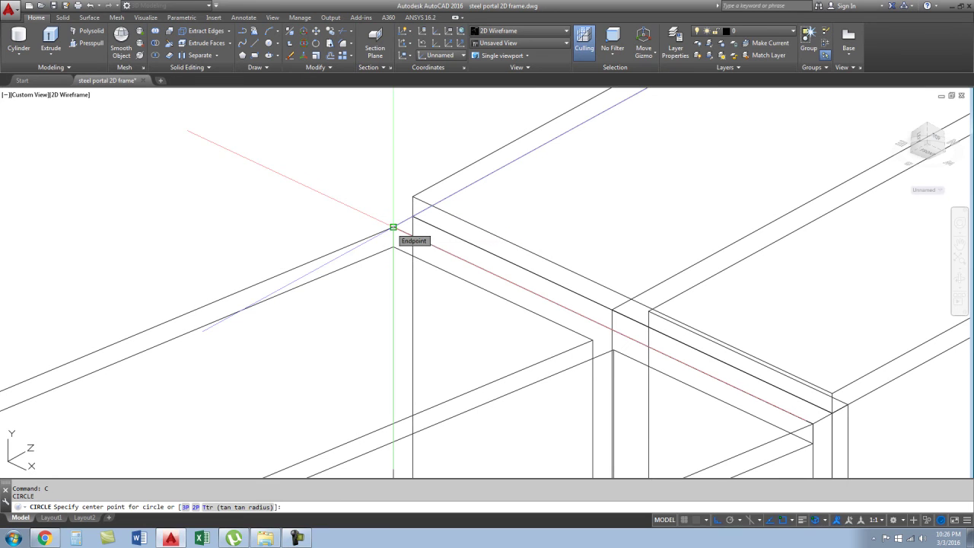
- Draw a 17.5-diameter bolt-hole circle at the plate corner and move it 50 along the beam
left_click(393, 227)
type("d")
key("Return")
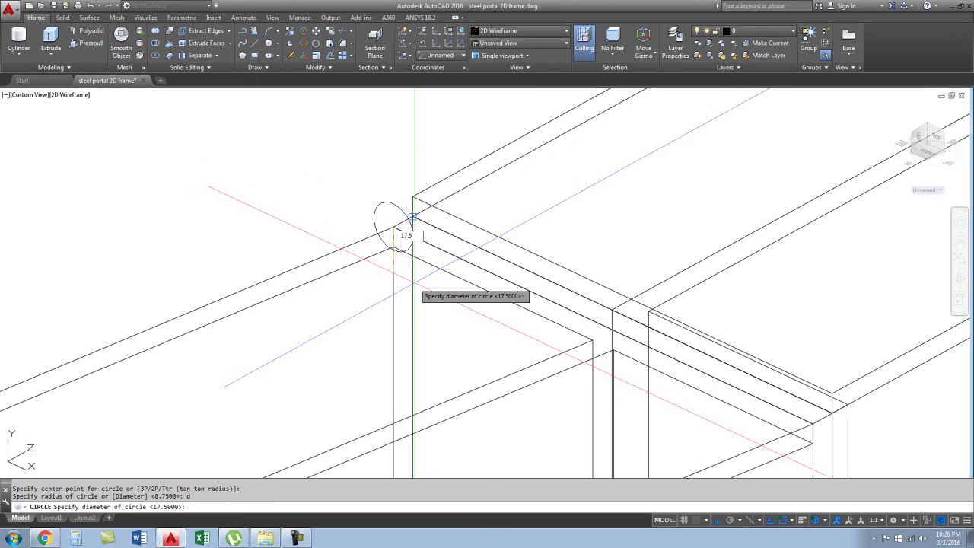
left_click(411, 232)
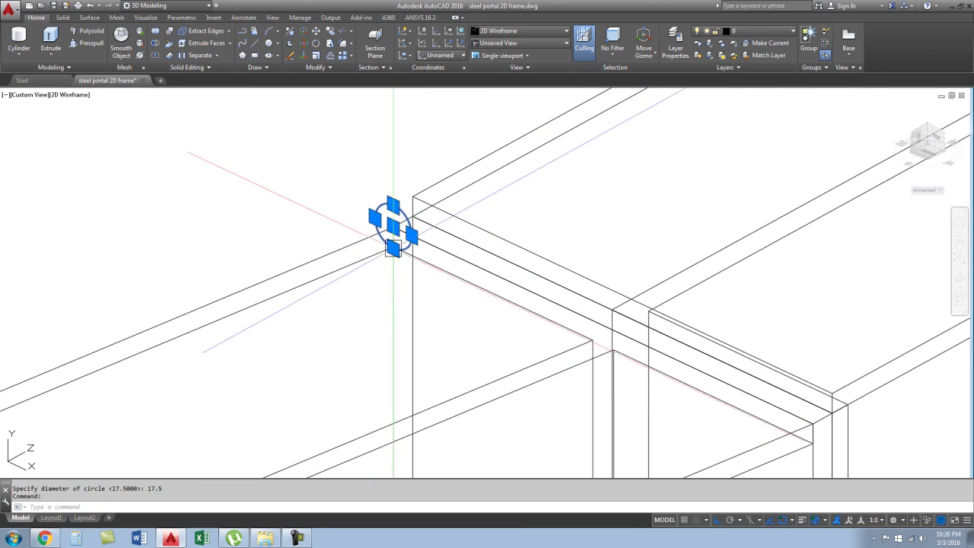
scroll(324, 243, "down", 3)
type("m")
key("Return")
left_click(348, 219)
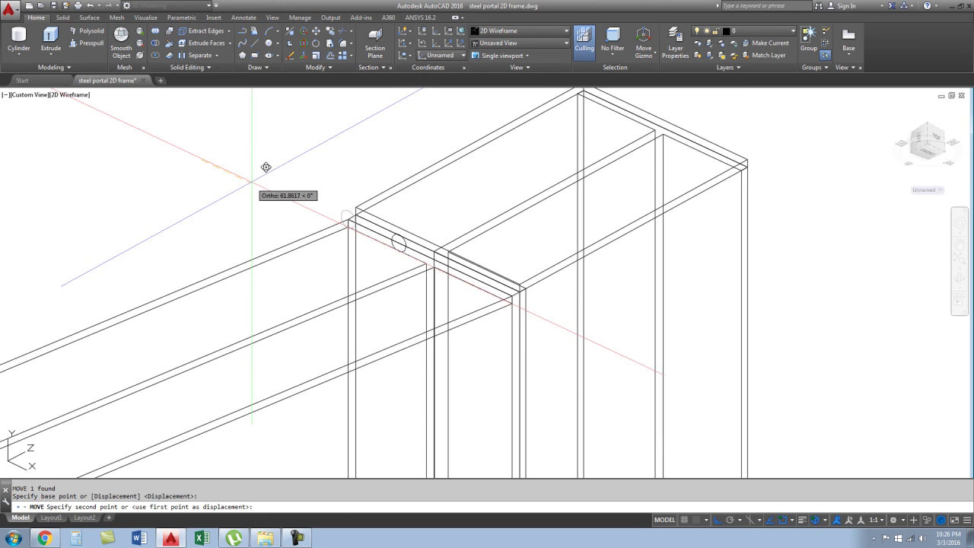
type("50")
key("Return")
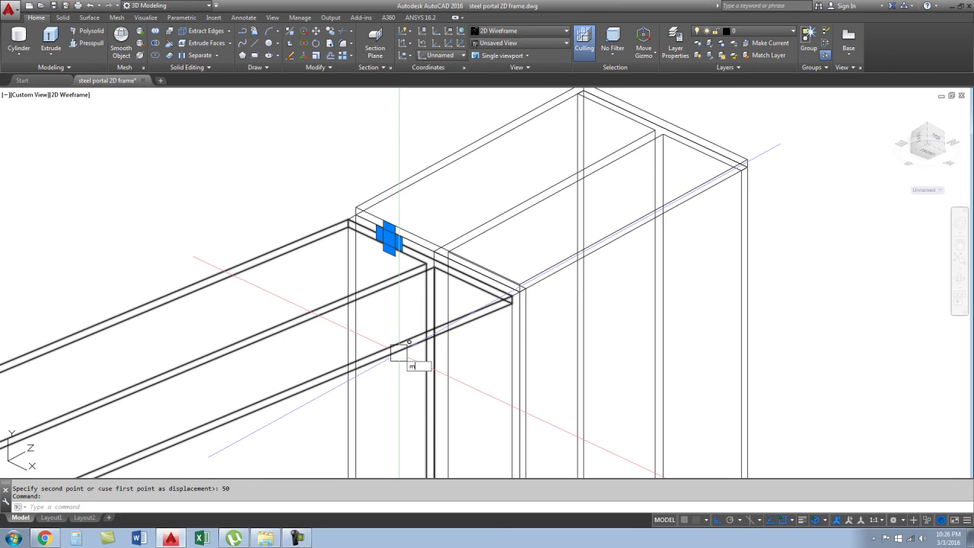
- Mirror the hole circle to make a second hole, keeping the original
key("Return")
middle_click_drag(391, 337, 412, 292, "shift")
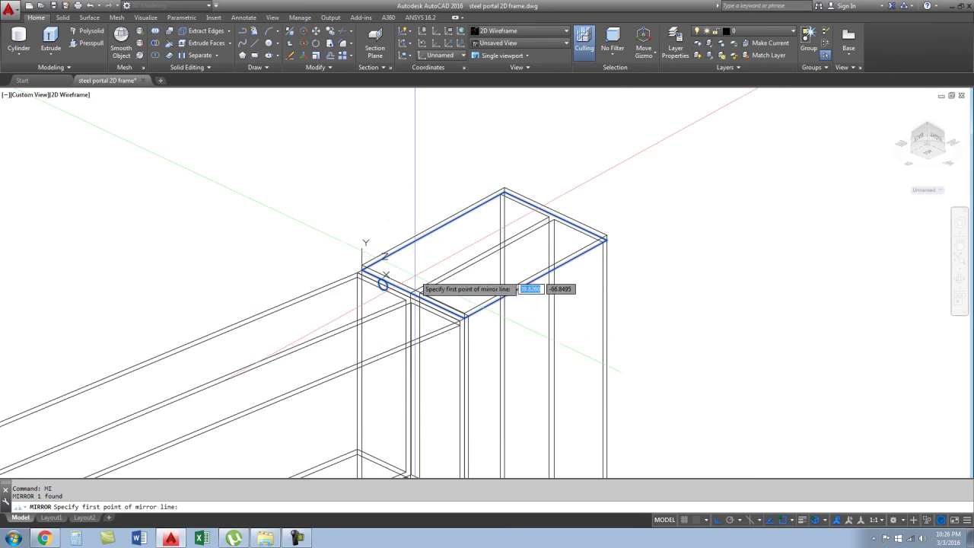
left_click(551, 215)
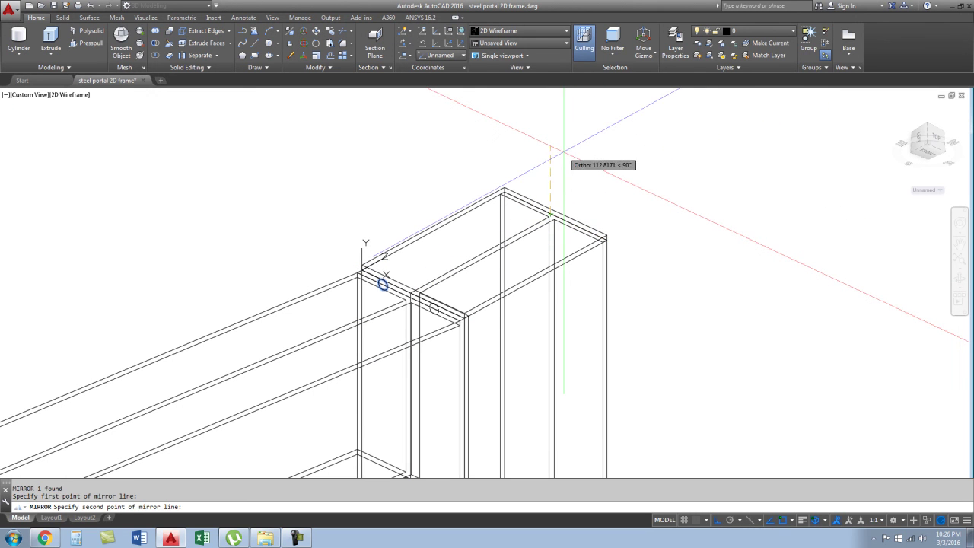
type("N")
key("Return")
mouse_move(559, 174)
middle_mouse_down("shift")
mouse_move(416, 289)
mouse_move(642, 378)
middle_mouse_up("shift")
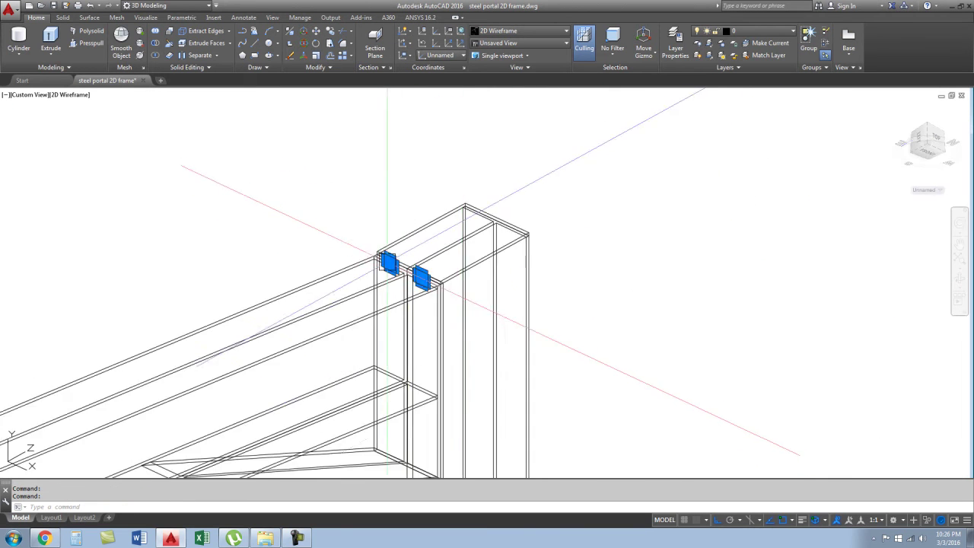
- Move both hole circles down by 50
type("m")
key("Return")
left_click(390, 262)
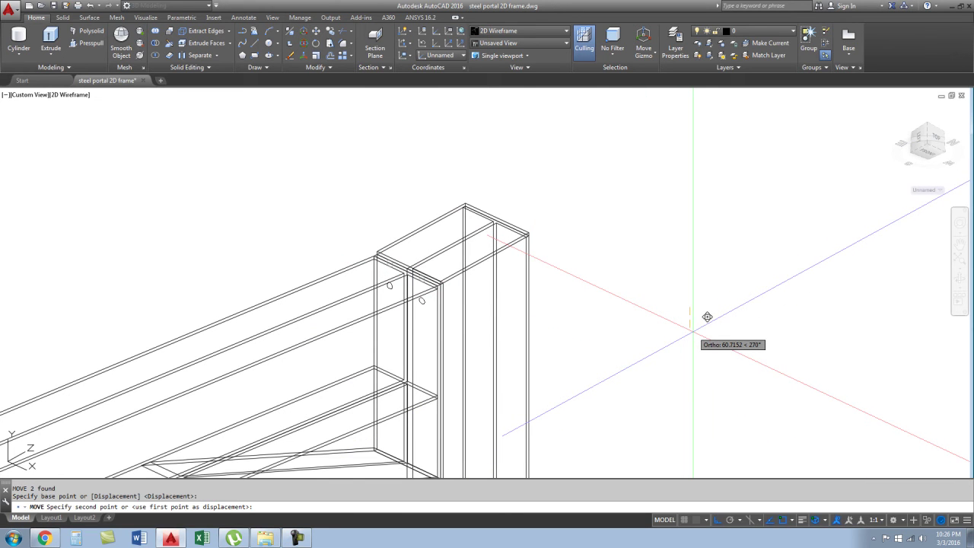
type("50")
key("Return")
scroll(439, 311, "up", 5)
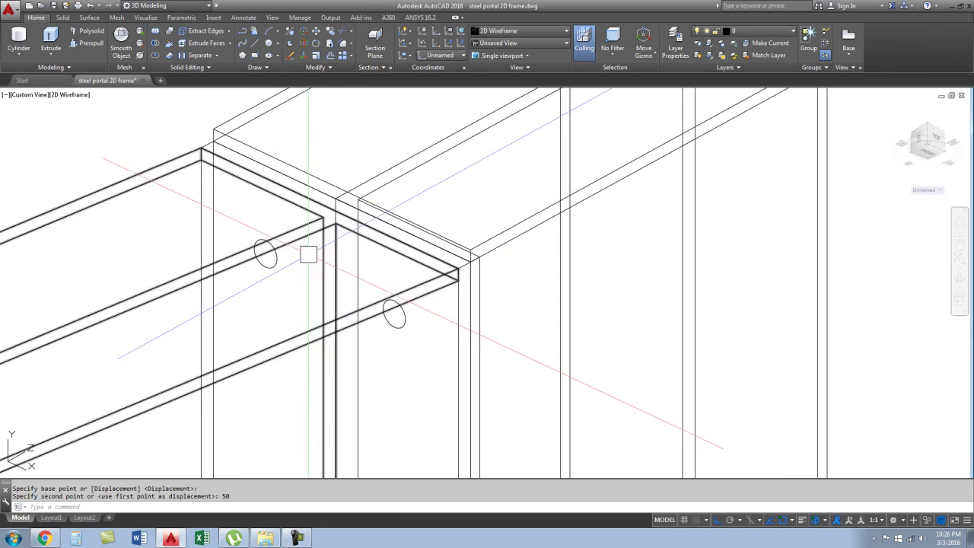
scroll(307, 254, "up", 2)
scroll(353, 303, "down", 3)
- Copy the two hole circles down the end plates at offsets 100, 200, 320 and 400
mouse_move(353, 303)
middle_mouse_down("shift")
mouse_move(542, 386)
mouse_move(584, 388)
middle_mouse_up("shift")
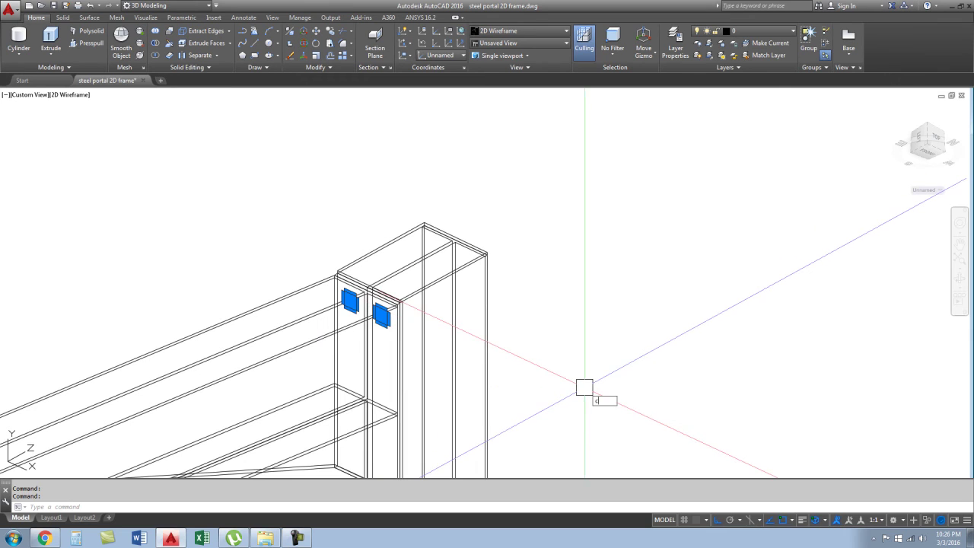
key("Return")
left_click(624, 319)
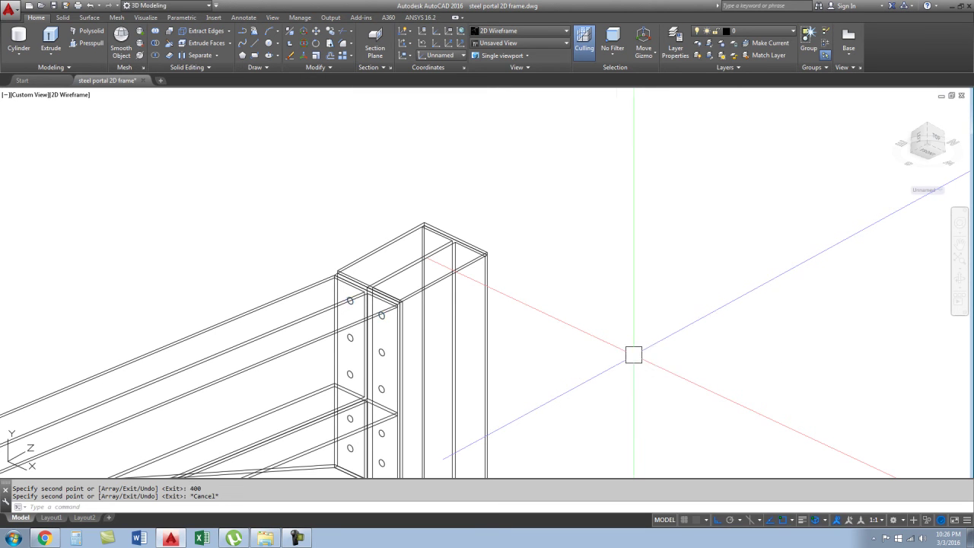
scroll(634, 355, "down", 3)
- Select the ten bolt-hole circles on the knee end plates
scroll(411, 244, "up", 4)
scroll(367, 236, "up", 1)
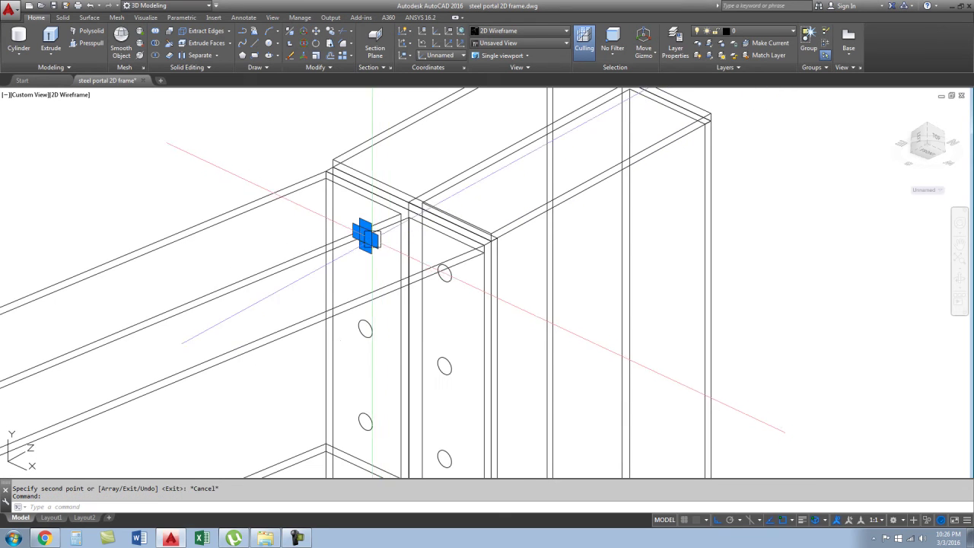
left_click(443, 272)
left_click(366, 329)
left_click(445, 366)
scroll(469, 200, "down", 2)
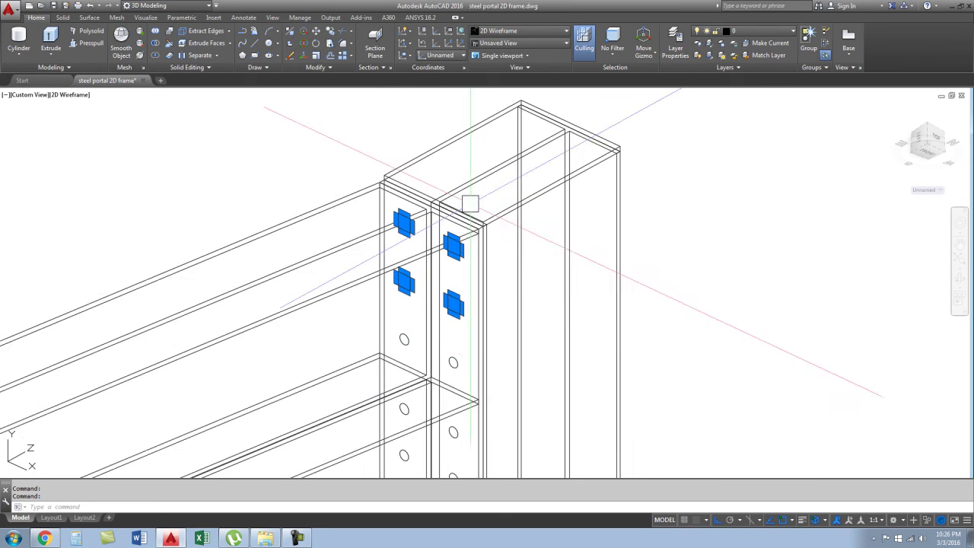
left_click(404, 340)
left_click(453, 363)
left_click(404, 410)
left_click(452, 433)
scroll(457, 396, "down", 1)
scroll(452, 358, "up", 1)
left_click(449, 347)
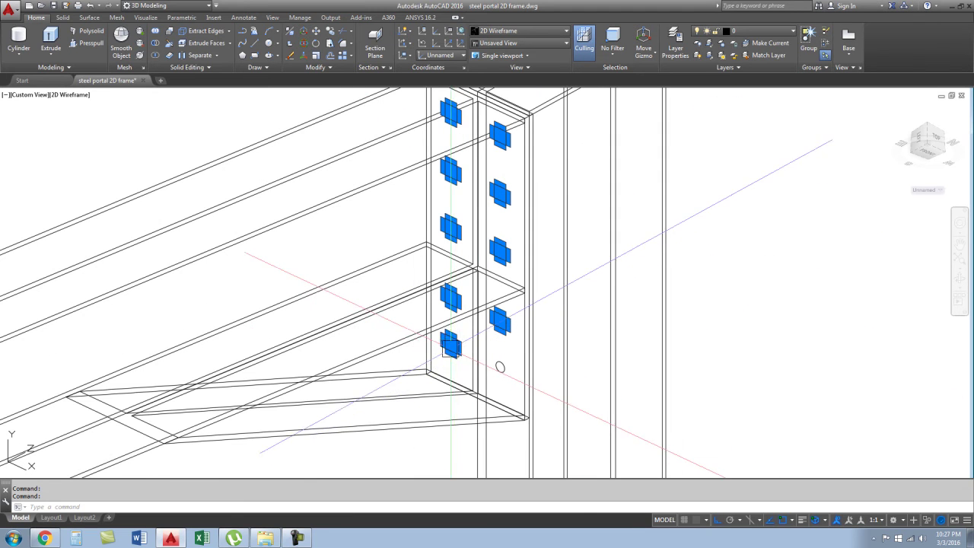
left_click(500, 367)
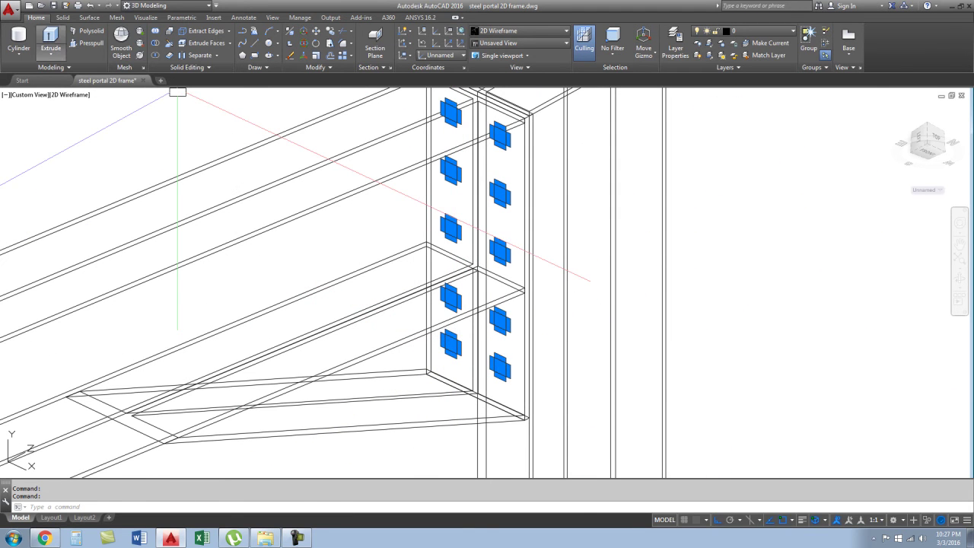
- Extrude the ten circles into bolt cylinders and pick the first end plate to cut
left_click(50, 42)
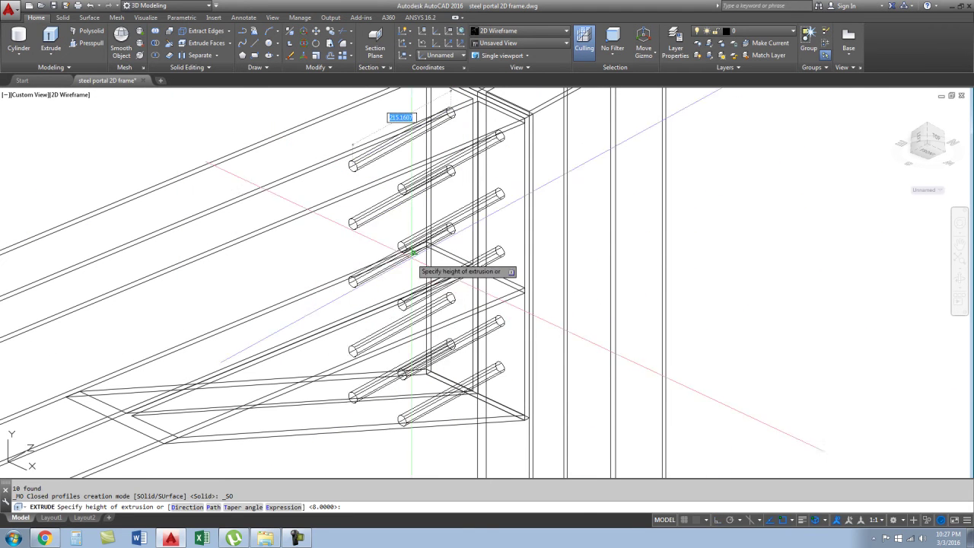
left_click(579, 255)
middle_click_drag(546, 306, 516, 353)
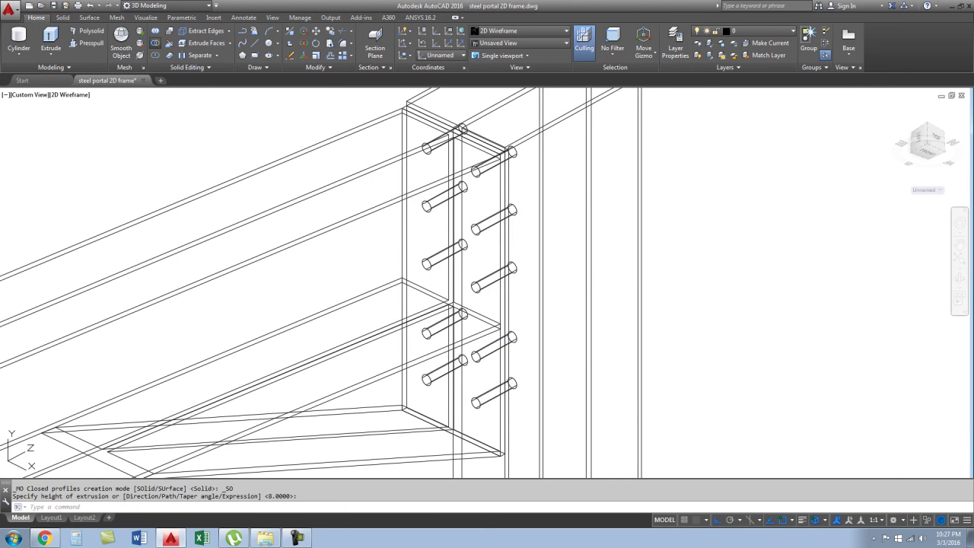
left_click(154, 42)
left_click(404, 236)
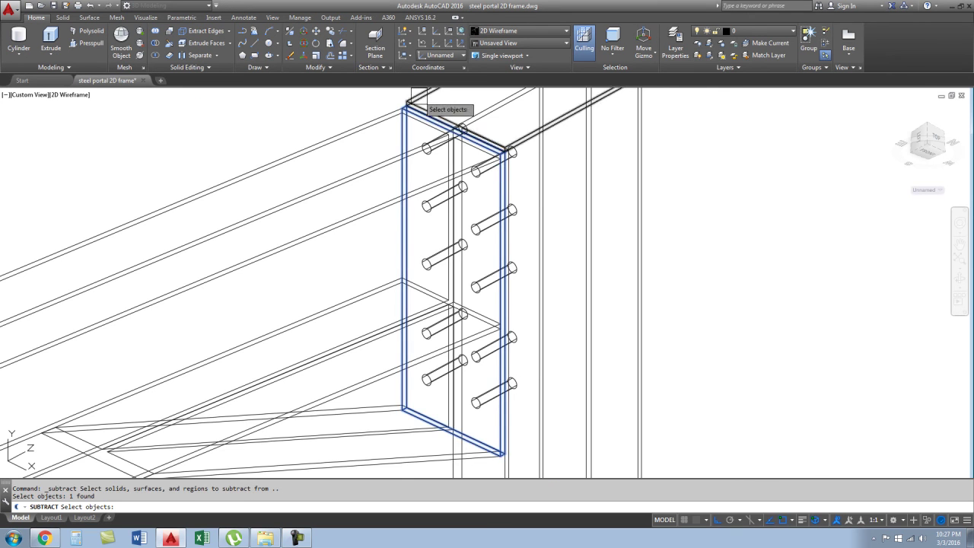
- Add the second end plate and subtract the bolt cylinders from both plates
scroll(411, 99, "up", 5)
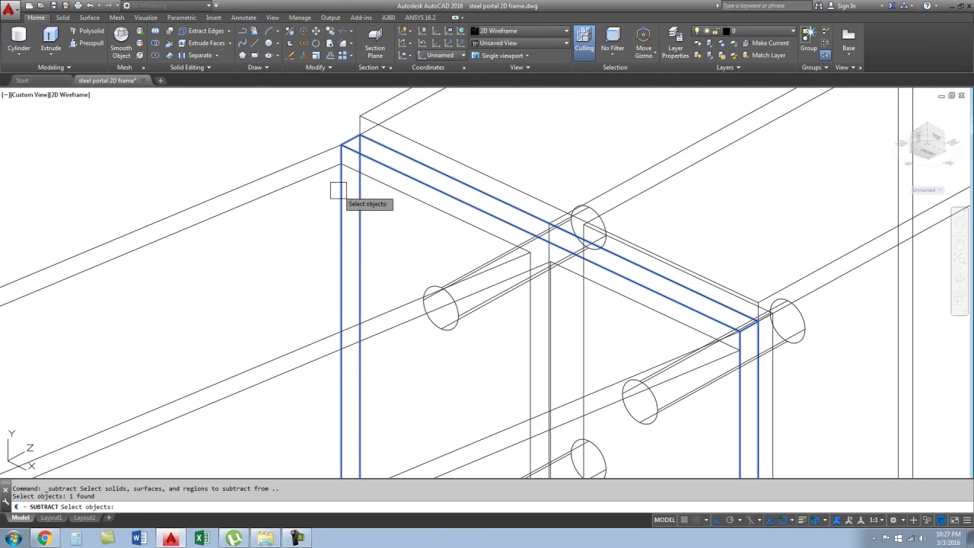
middle_click_drag(396, 130, 548, 313, "shift")
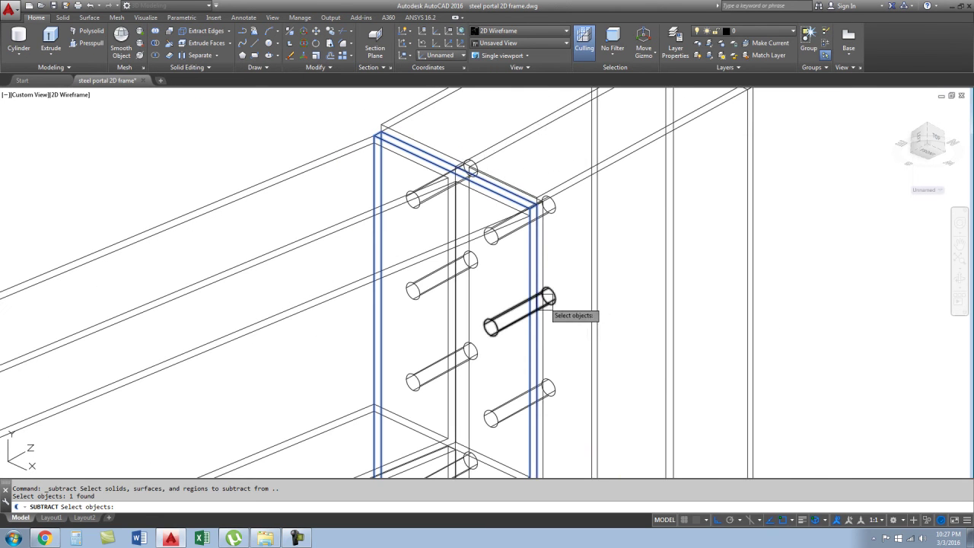
left_click(549, 261)
scroll(553, 227, "down", 3)
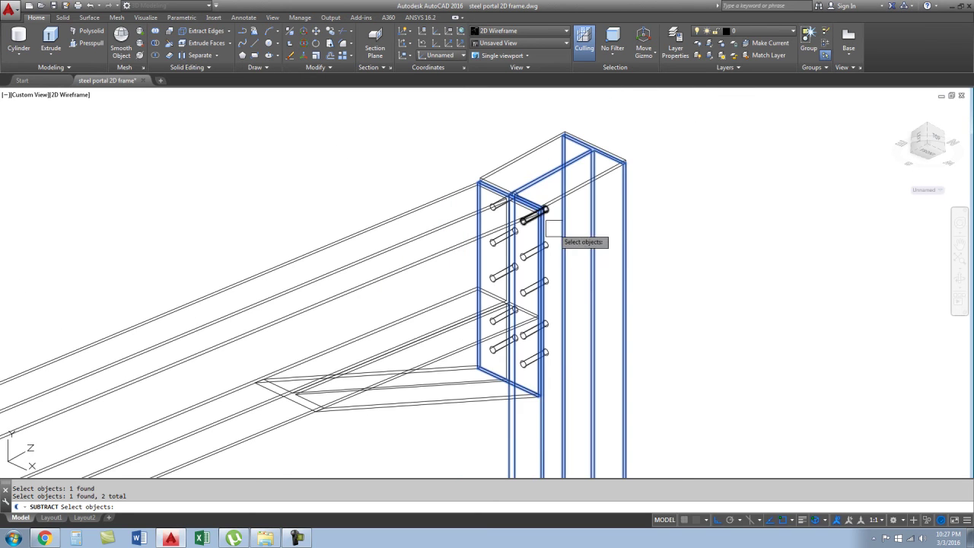
key("Return")
scroll(533, 217, "up", 3)
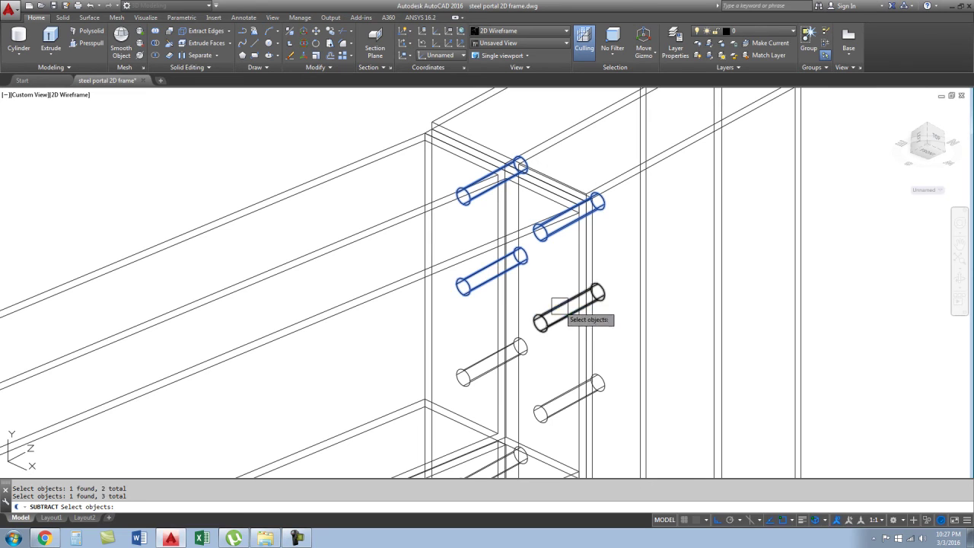
left_click(542, 397)
scroll(544, 380, "down", 3)
scroll(525, 354, "up", 4)
left_click(501, 333)
left_click(502, 250)
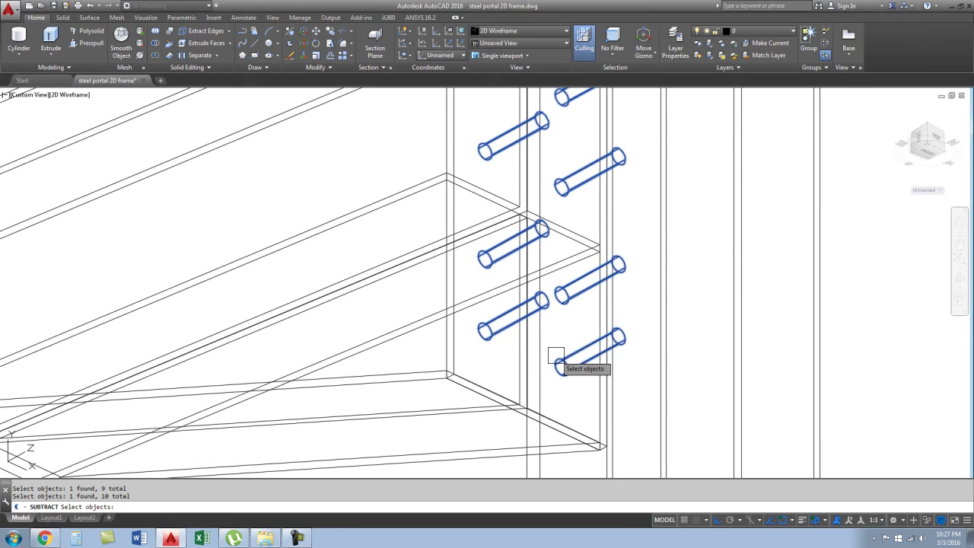
key("Return")
- Zoom out to the whole frame and orbit it so the beam runs flatter
scroll(525, 352, "down", 5)
scroll(527, 347, "down", 2)
scroll(533, 330, "down", 3)
scroll(533, 331, "down", 2)
scroll(533, 331, "down", 1)
scroll(457, 238, "up", 4)
mouse_move(457, 239)
middle_mouse_down("shift")
mouse_move(494, 243)
mouse_move(574, 216)
middle_mouse_up("shift")
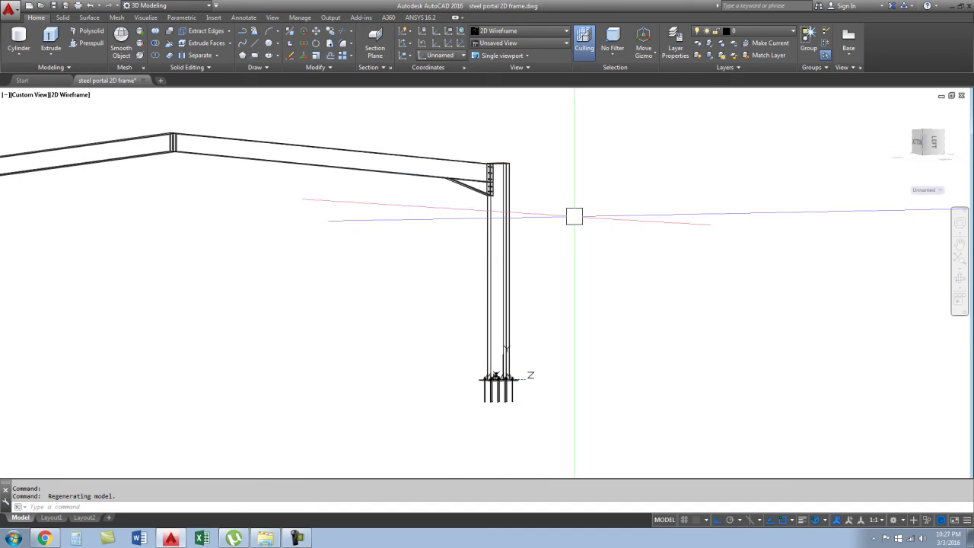
- Window-select the bolt and rotate it 270°
middle_click_drag(529, 307, 525, 353, "shift")
scroll(525, 353, "up", 3)
scroll(470, 216, "up", 2)
left_click(470, 216)
left_click(544, 343)
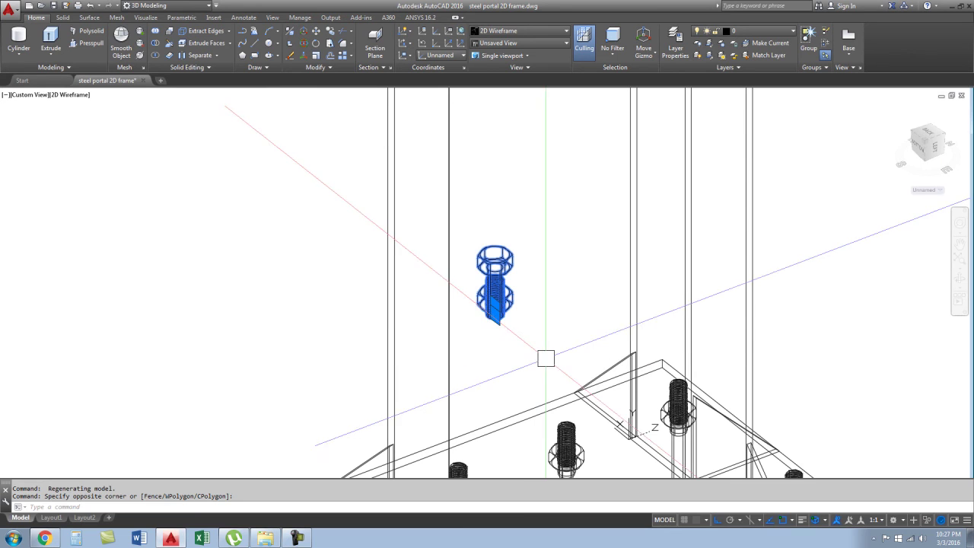
type("ro")
key("Return")
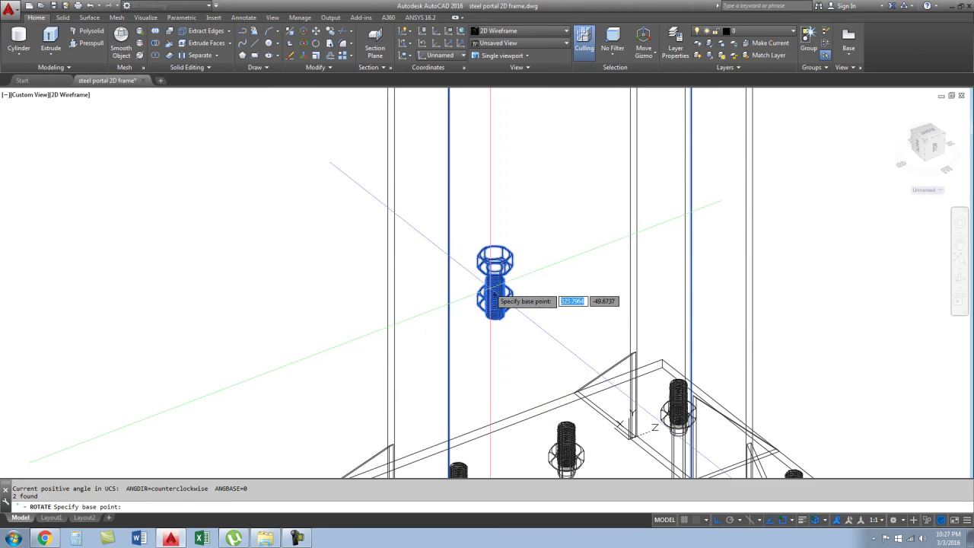
left_click(495, 290)
key("Return")
scroll(456, 305, "down", 4)
- Move the bolt and nut assembly into the knee end-plate hole
left_click(391, 261)
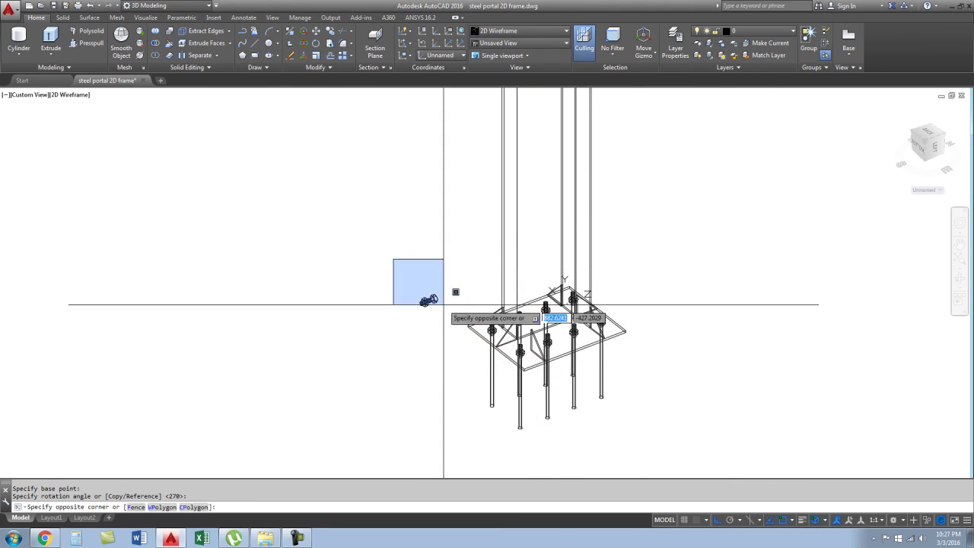
left_click(446, 305)
type("m")
key("Return")
scroll(426, 300, "up", 4)
scroll(414, 270, "up", 4)
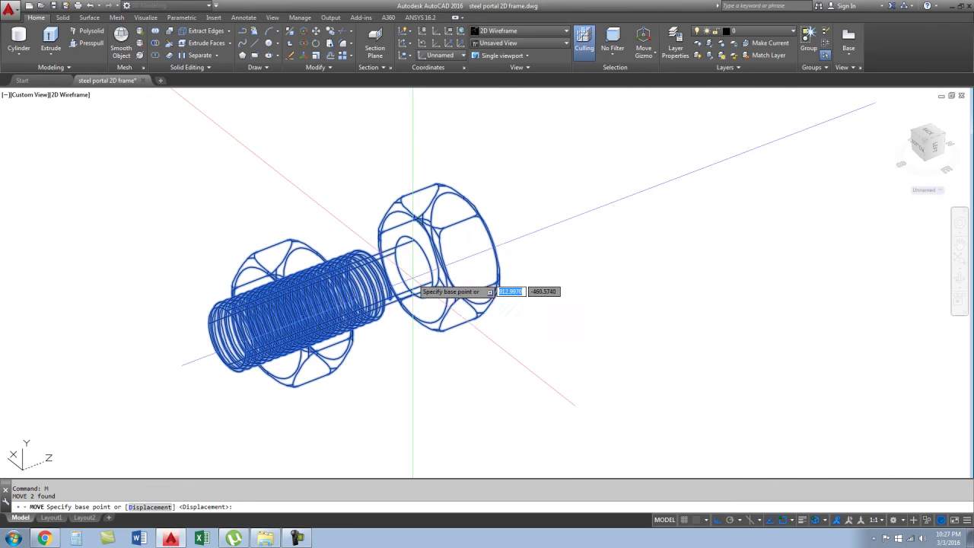
left_click(414, 266)
scroll(404, 301, "down", 5)
scroll(377, 404, "up", 3)
scroll(411, 270, "up", 3)
scroll(429, 263, "up", 3)
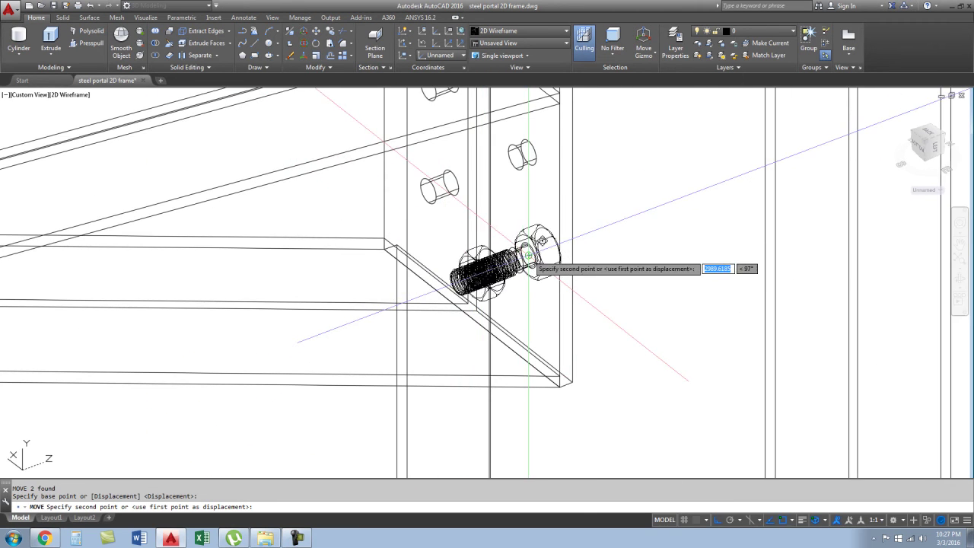
left_click(531, 251)
key("Escape")
scroll(526, 308, "up", 2)
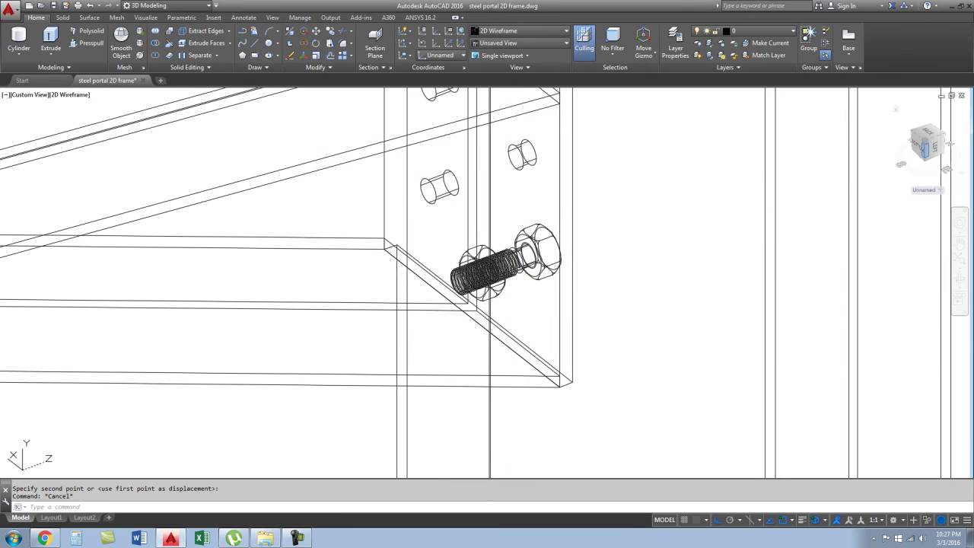
- Switch to the Right view and attempt to move the lower nut, then cancel
left_click(896, 109)
scroll(426, 126, "up", 3)
scroll(335, 175, "up", 2)
scroll(298, 208, "up", 3)
left_click(290, 202)
left_click(415, 263)
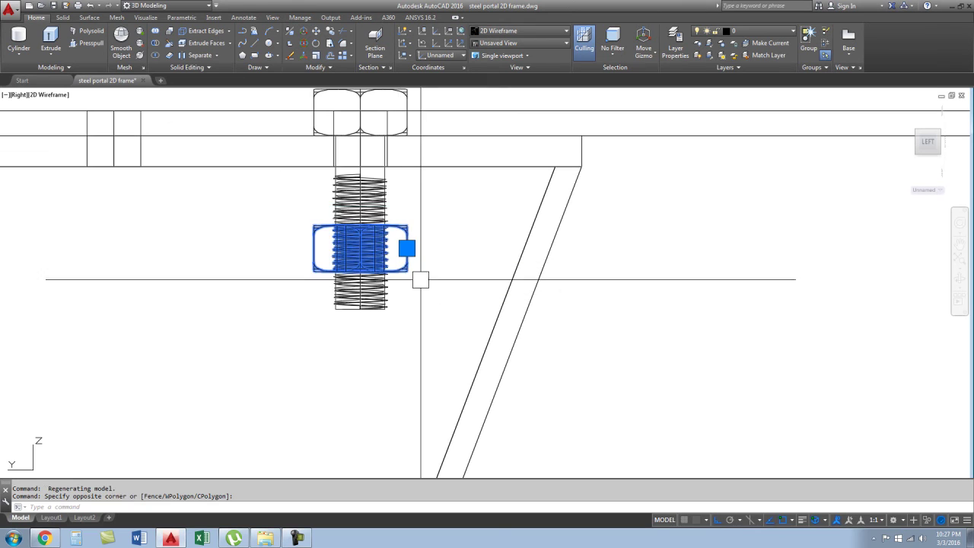
scroll(430, 381, "down", 1)
left_click(290, 31)
left_click(526, 365)
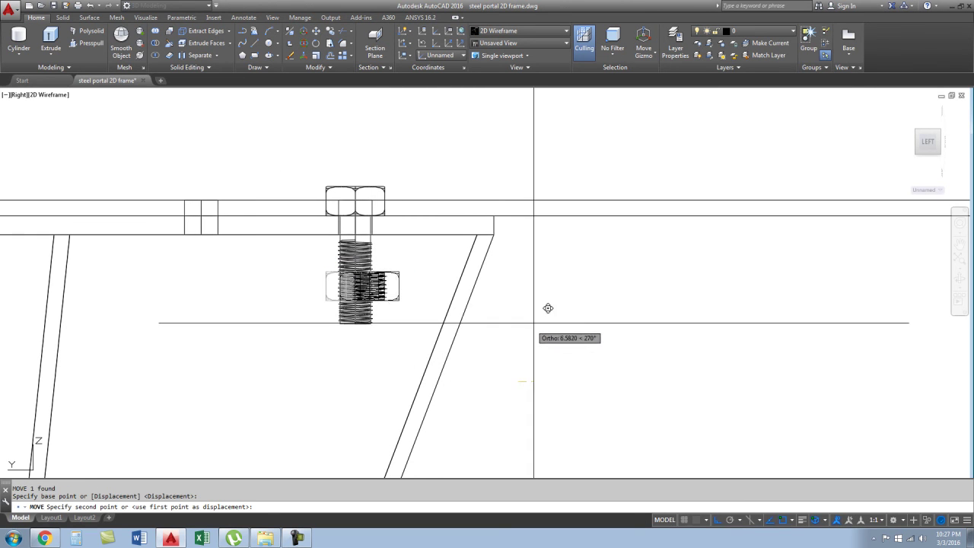
key("Escape")
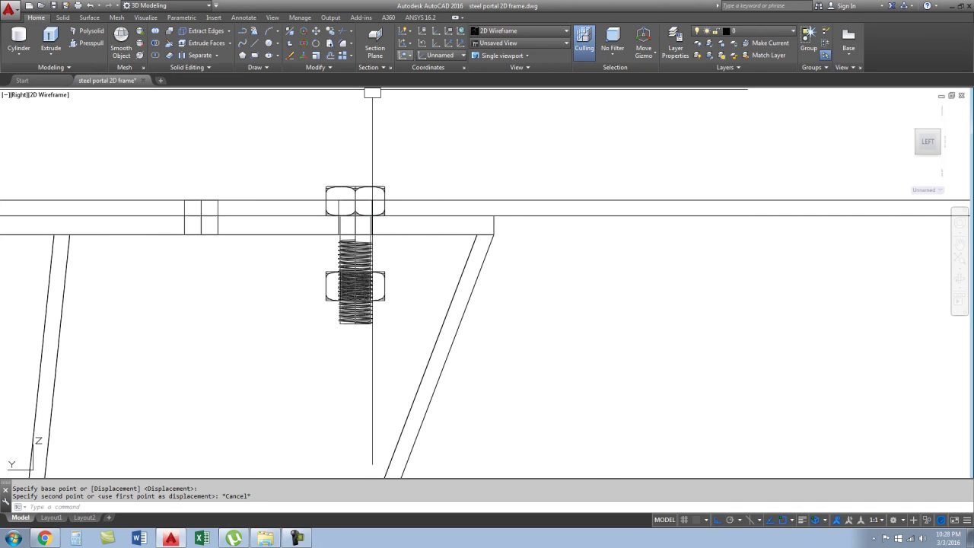
- Set the UCS to View and start moving the lower nut
left_click(407, 70)
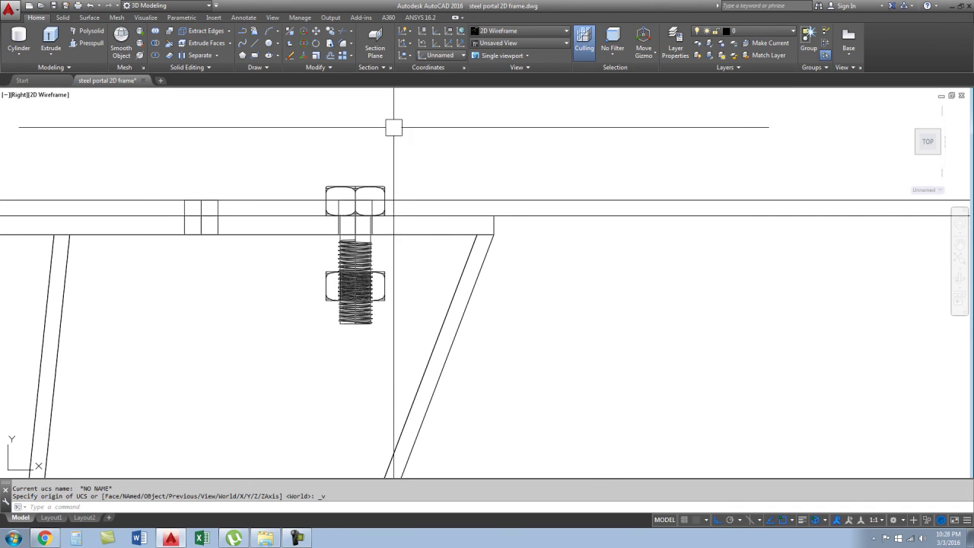
left_click(299, 266)
left_click(395, 304)
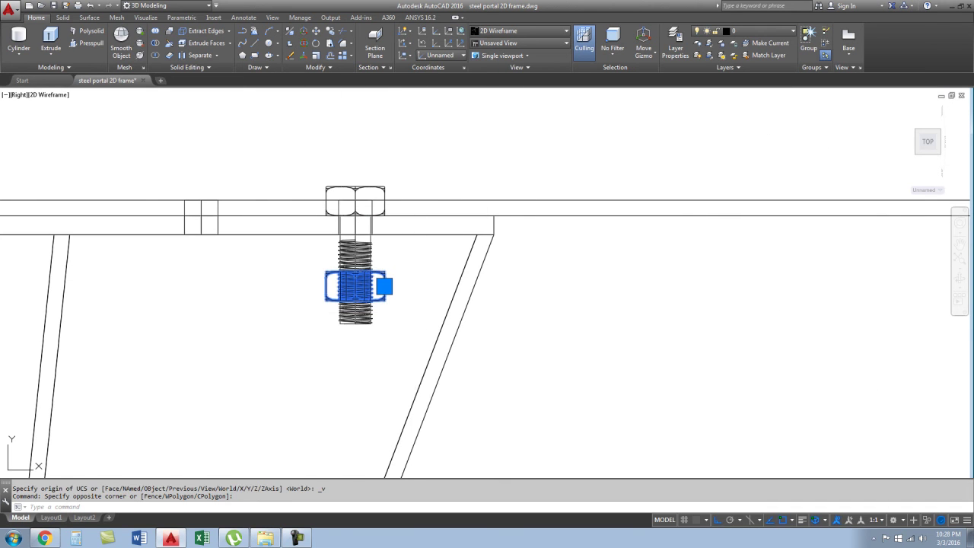
type("m")
key("Return")
left_click(527, 389)
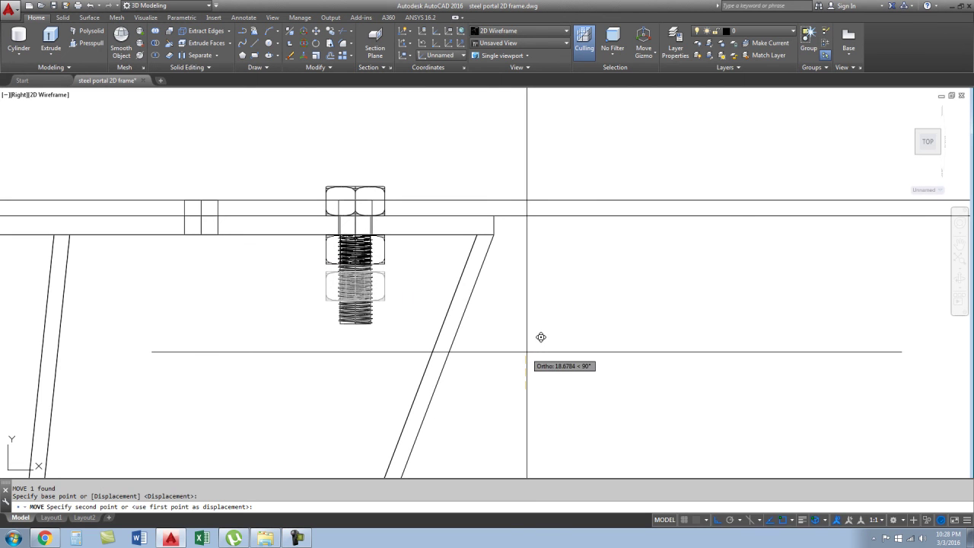
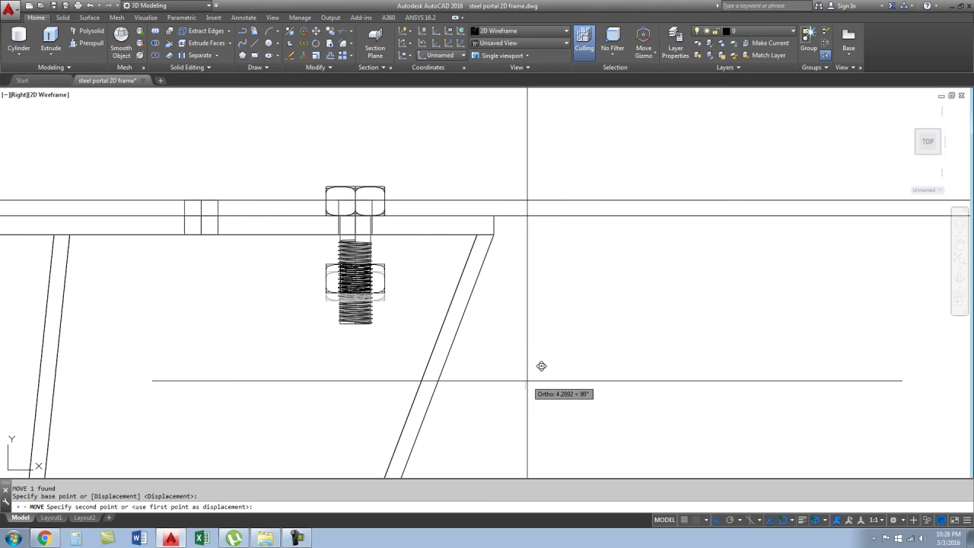
- Move the window-selected bolt and its nuts upward with Ortho on
key("Escape")
left_click(304, 92)
left_click(426, 347)
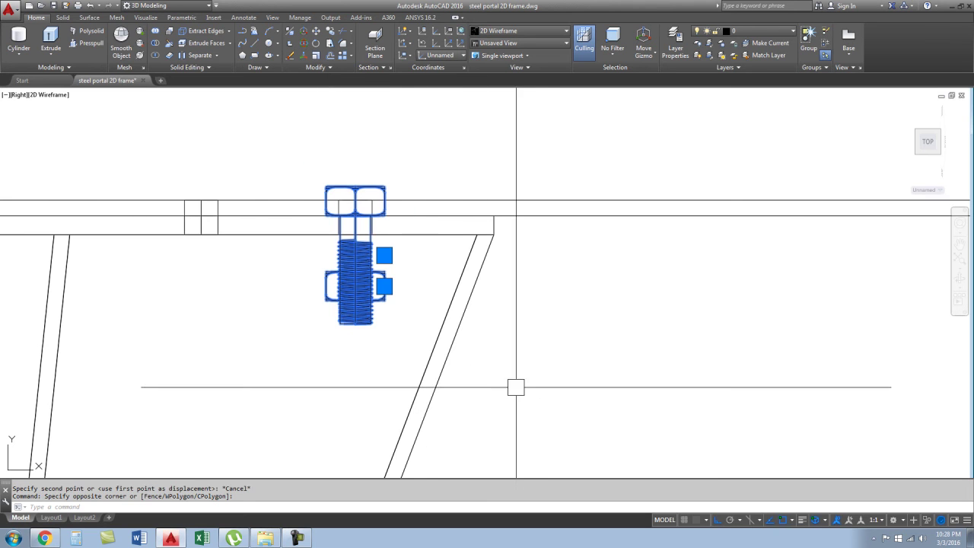
type("m")
key("Return")
left_click(548, 386)
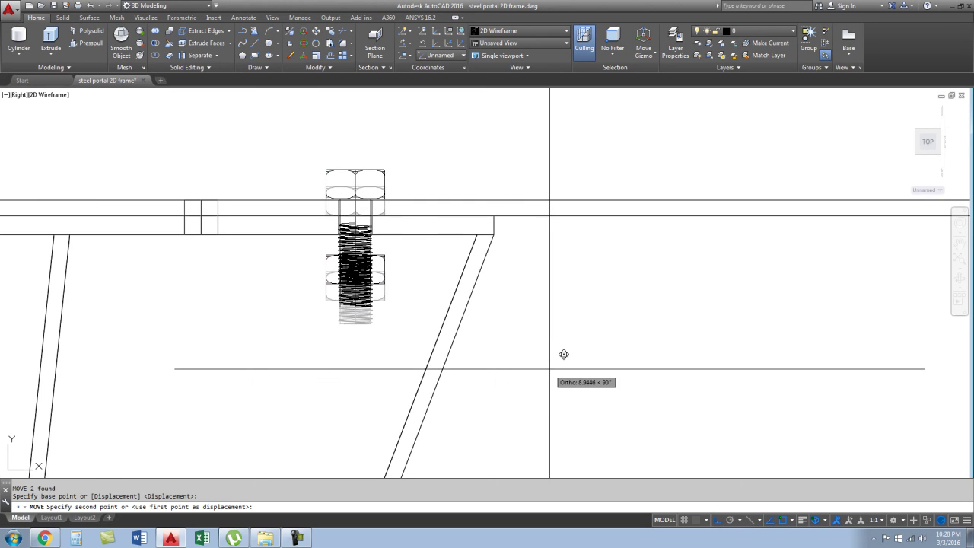
- Move the lower nut up until it sits against the haunch flange
left_click(304, 249)
left_click(398, 279)
type("m")
key("Return")
left_click(499, 362)
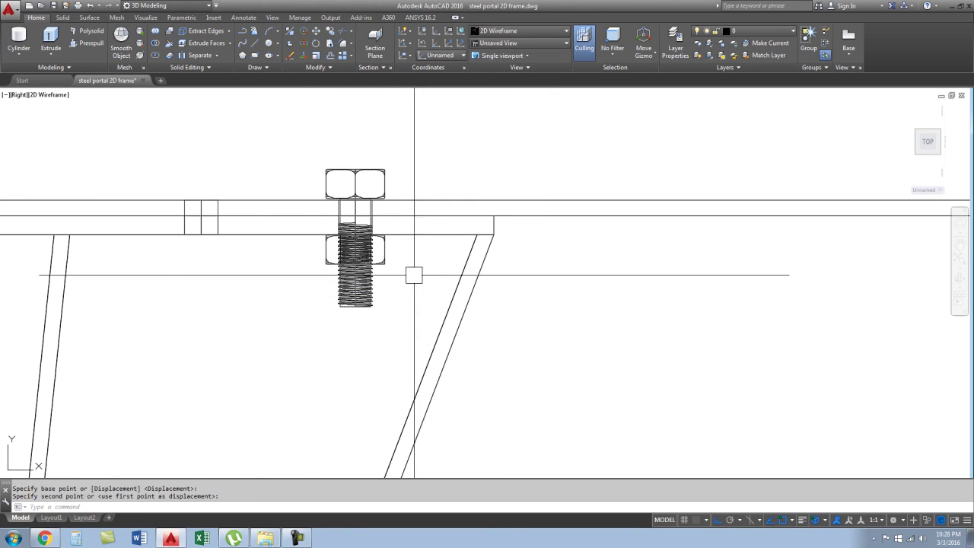
scroll(341, 206, "up", 2)
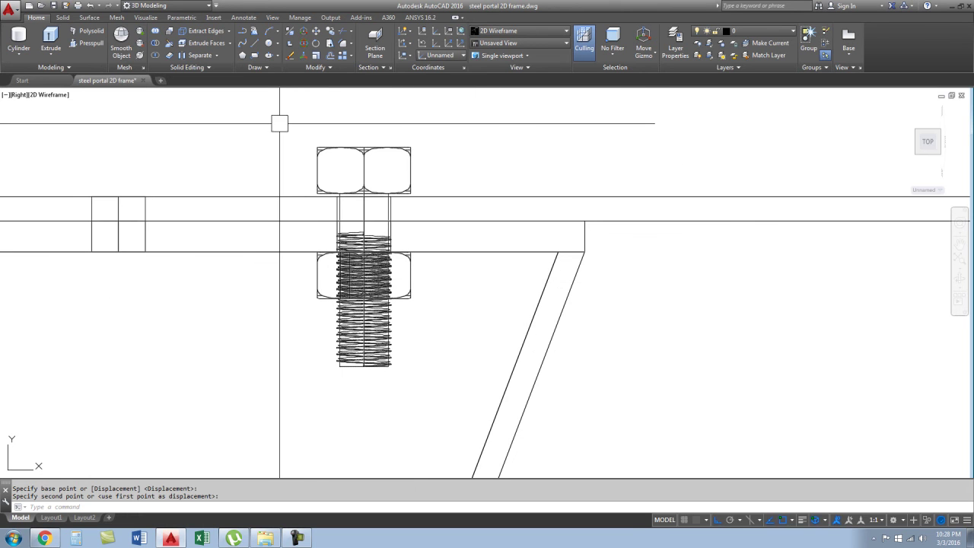
scroll(457, 241, "down", 7)
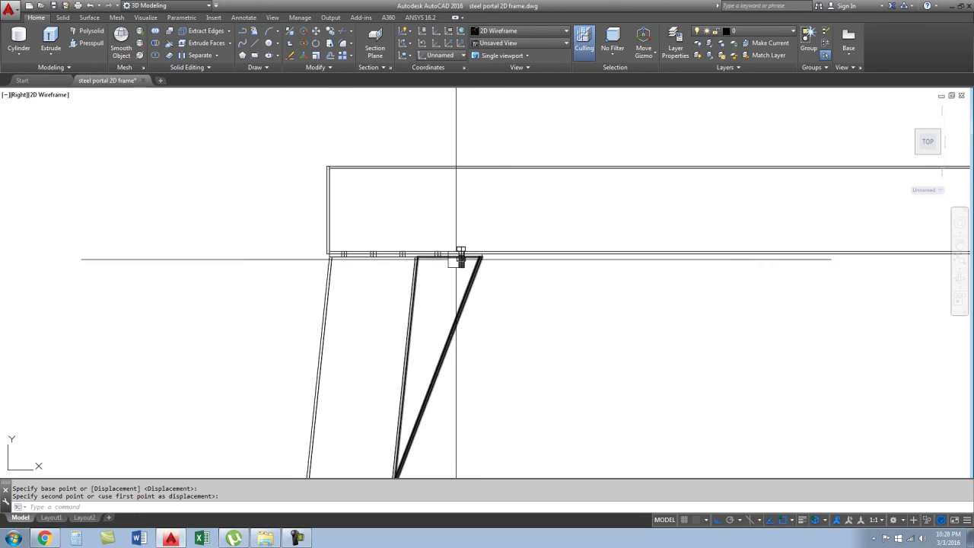
scroll(444, 224, "up", 3)
- Orbit into a 3D view and window-select the bolt with its nuts
middle_click_drag(403, 363, 426, 357, "shift")
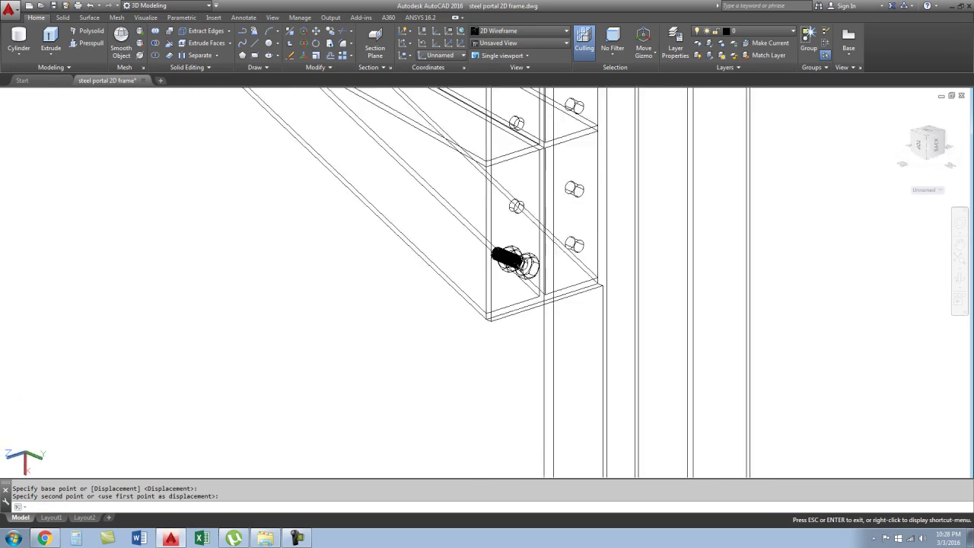
middle_click_drag(426, 358, 464, 354, "shift")
scroll(496, 242, "up", 5)
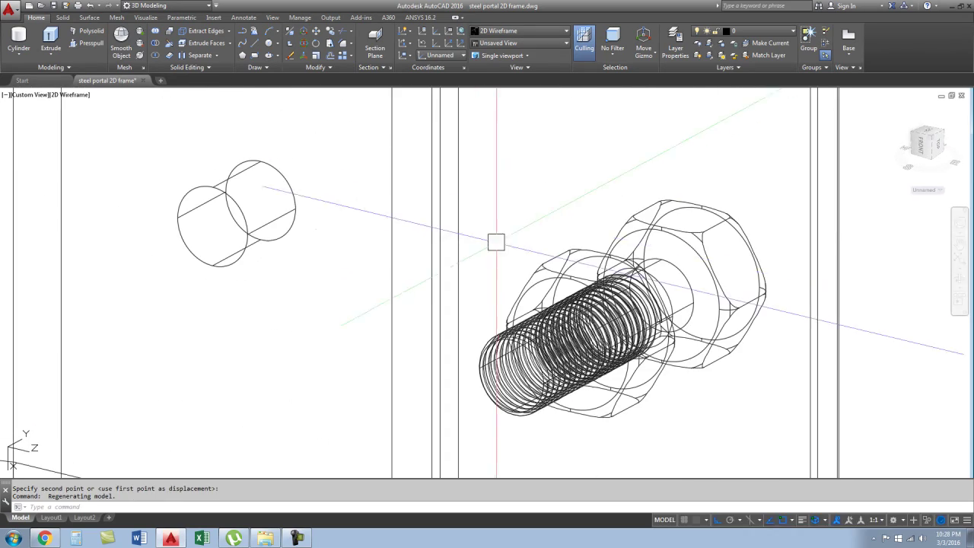
scroll(469, 145, "down", 5)
left_click(491, 196)
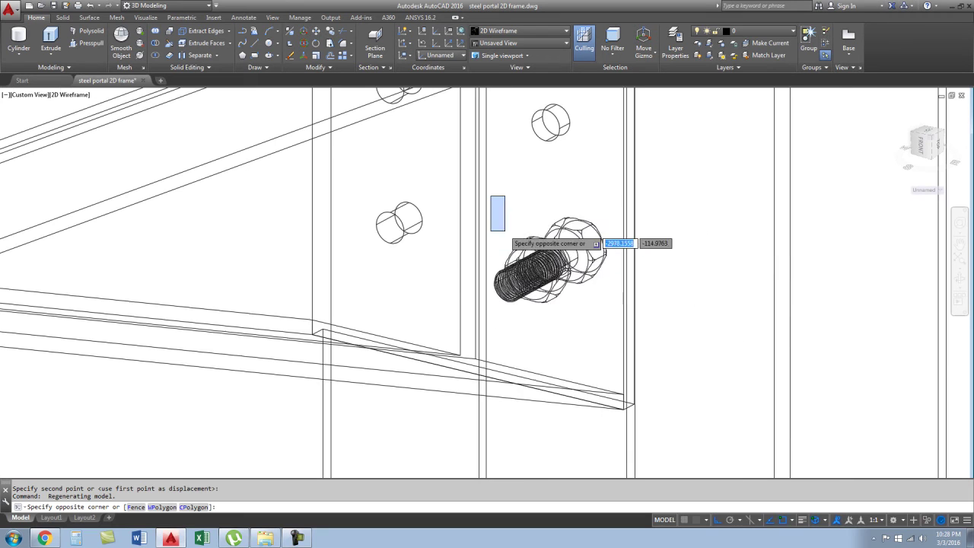
left_click(617, 323)
- Copy the bolt from its centre into the adjacent bottom hole, undoing one misplaced copy
type("co")
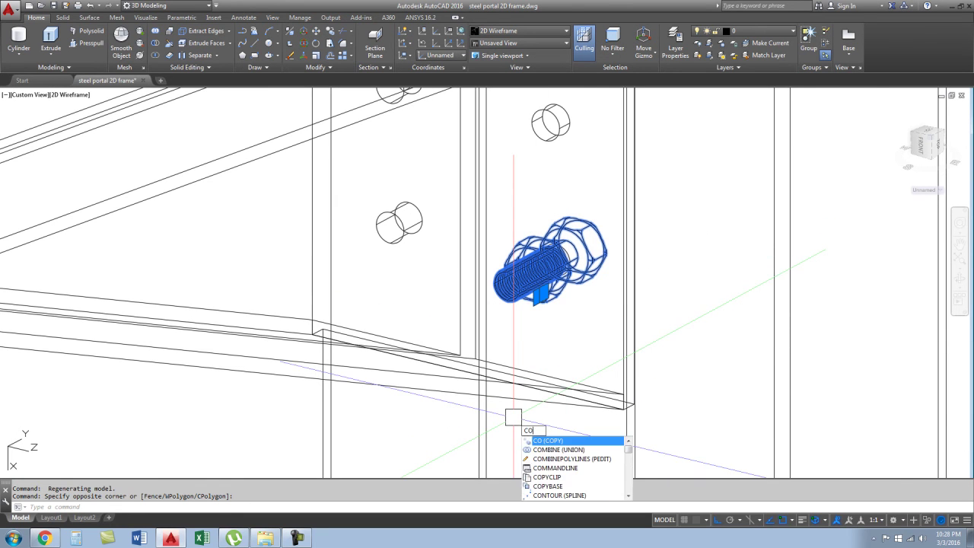
key("Return")
scroll(559, 262, "up", 3)
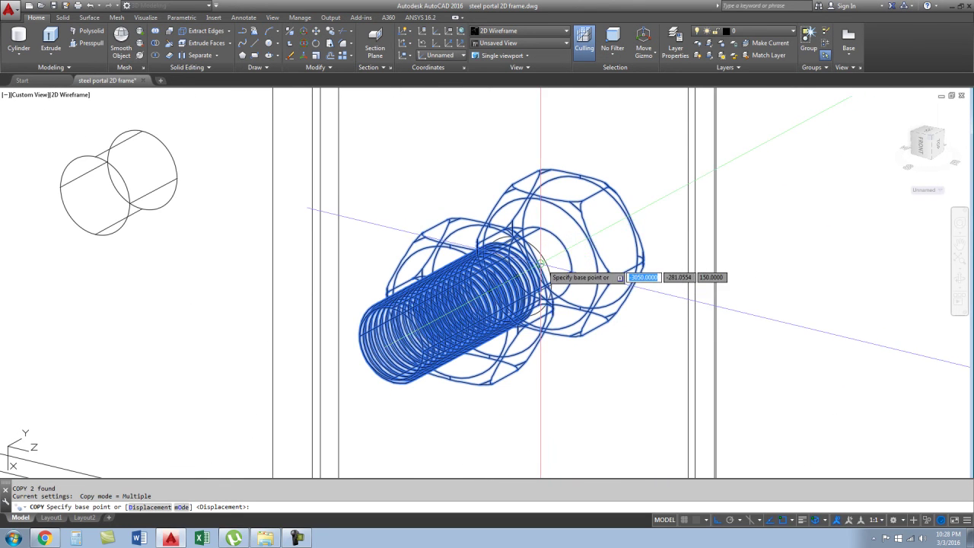
left_click(541, 264)
scroll(545, 251, "down", 4)
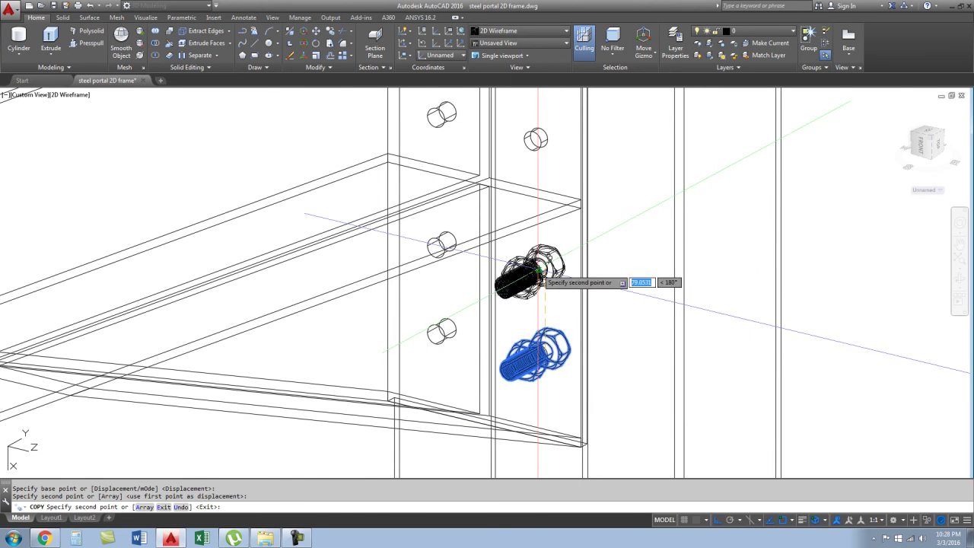
type("u")
key("Return")
scroll(563, 324, "down", 1)
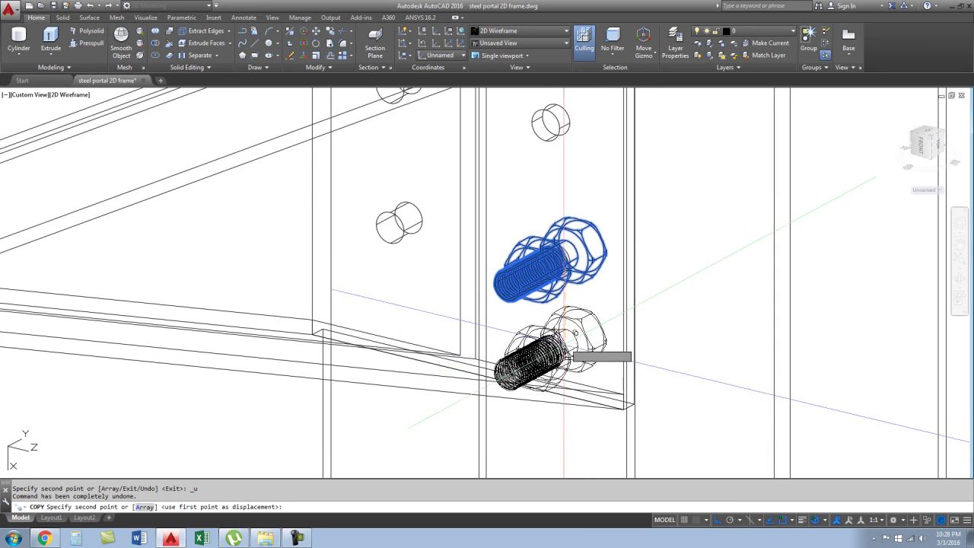
scroll(533, 342, "down", 1)
scroll(504, 369, "down", 1)
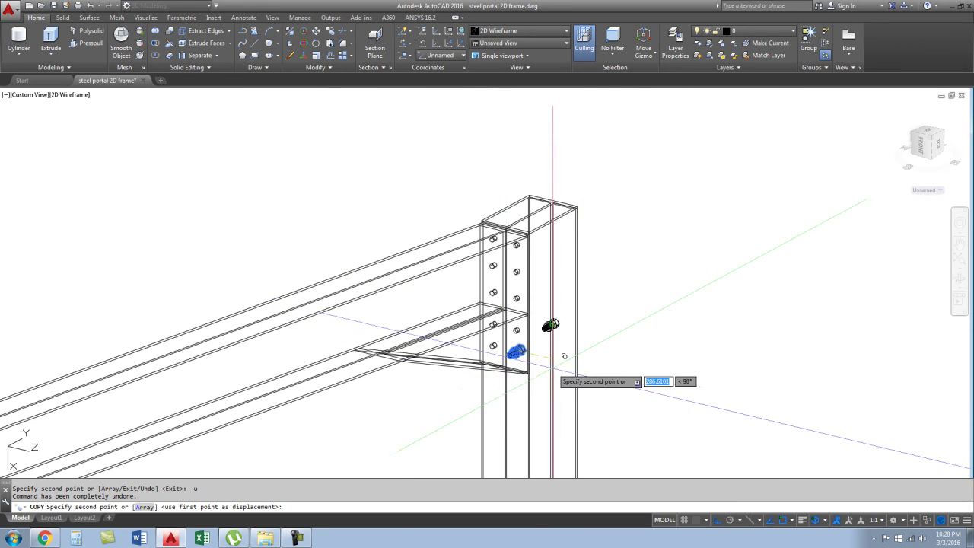
scroll(516, 363, "up", 4)
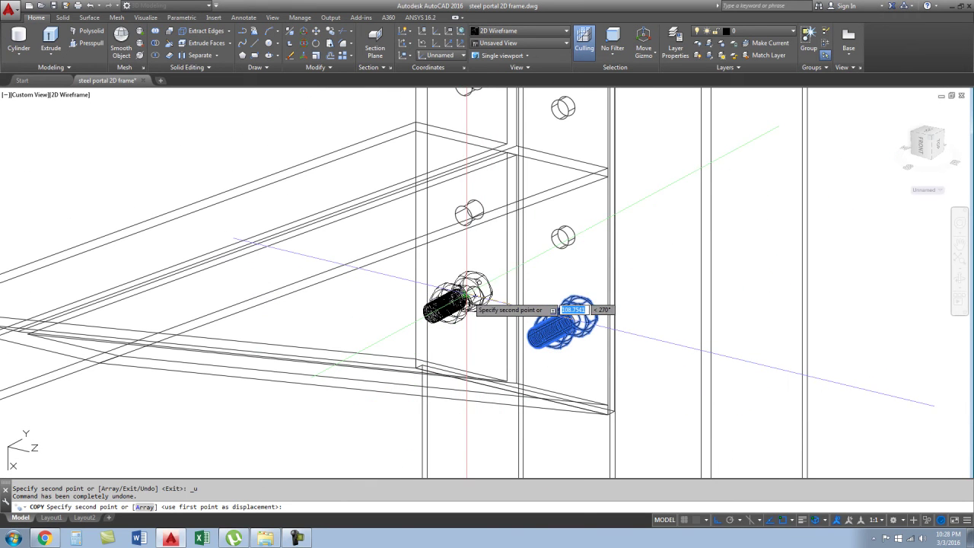
left_click(567, 310)
key("Escape")
- Reorient the view and window-select both bottom-row bolts
mouse_move(587, 359)
middle_mouse_down("shift")
mouse_move(533, 342)
mouse_move(413, 278)
middle_mouse_up("shift")
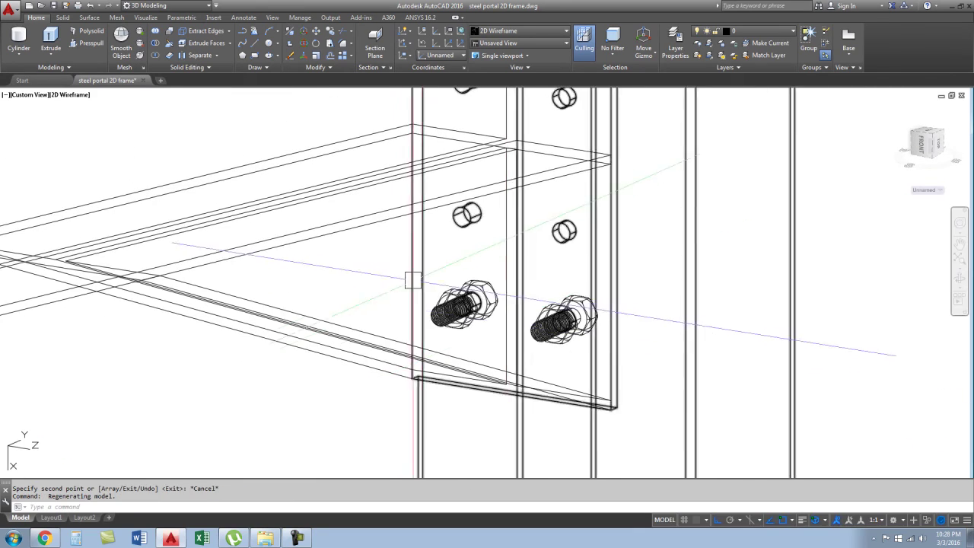
left_click(387, 261)
left_click(628, 355)
scroll(381, 383, "down", 4)
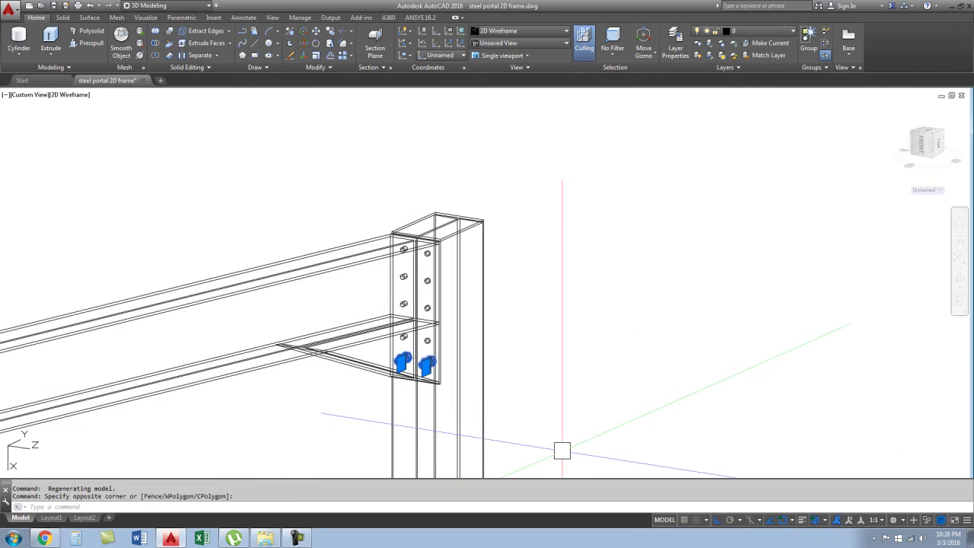
- Copy the bolt pair from its centre up to the next hole row
type("co")
key("Return")
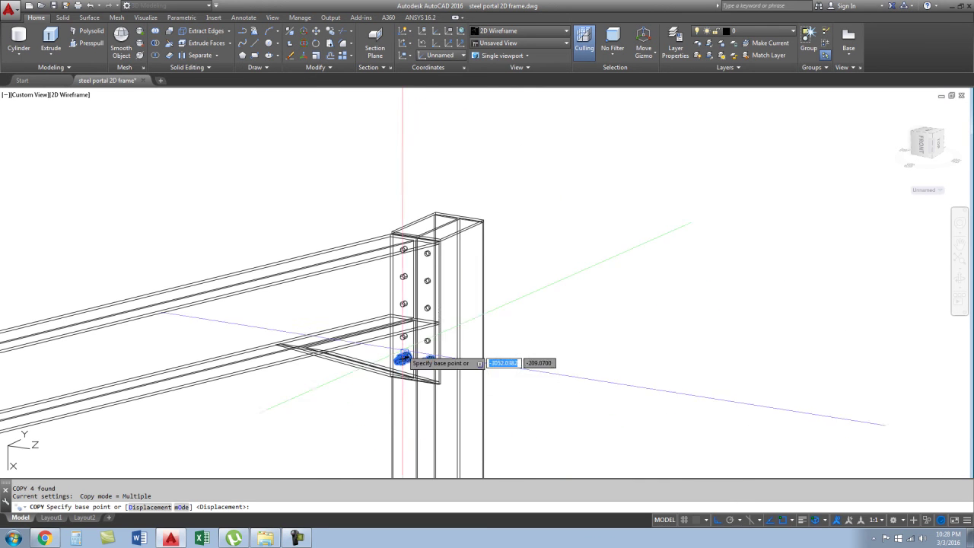
scroll(404, 373, "up", 2)
scroll(396, 376, "up", 2)
scroll(393, 379, "up", 2)
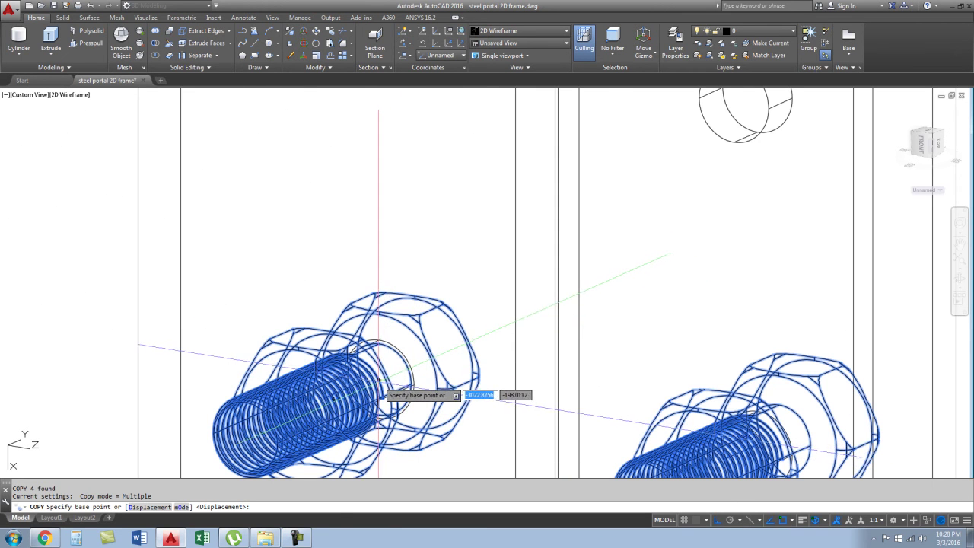
scroll(382, 391, "up", 2)
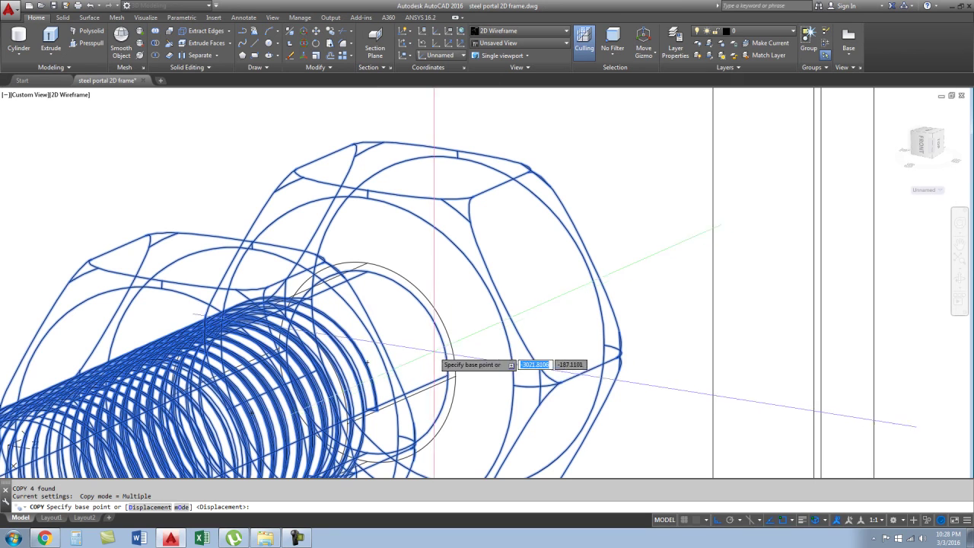
left_click(368, 363)
scroll(368, 363, "down", 6)
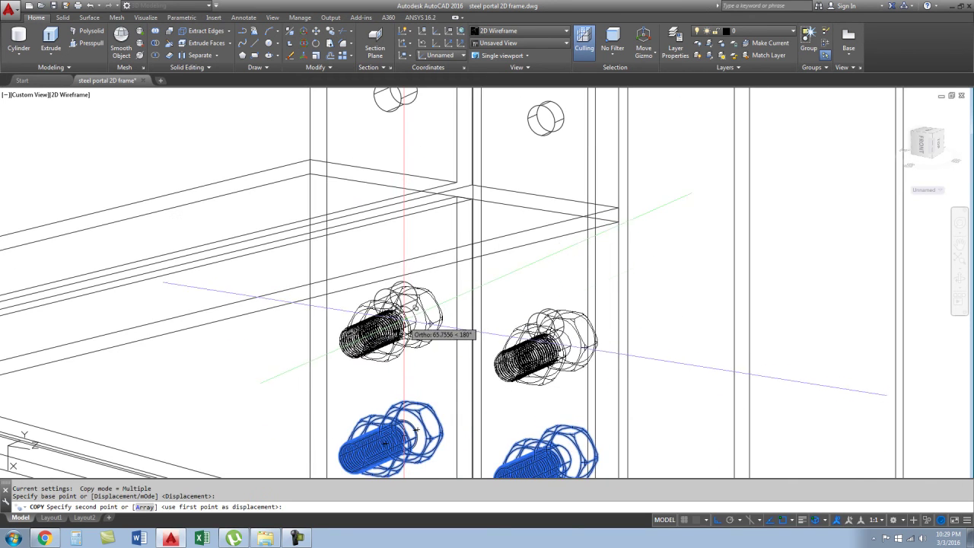
scroll(402, 308, "up", 6)
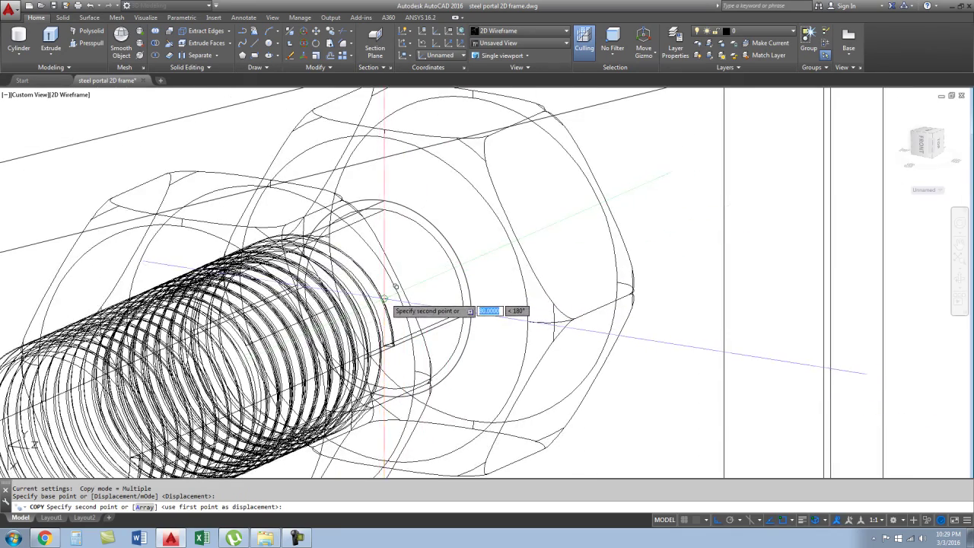
left_click(390, 284)
- Place further bolt pair copies on the higher hole rows of the end plate
scroll(384, 403, "down", 5)
scroll(386, 196, "up", 5)
scroll(419, 261, "up", 3)
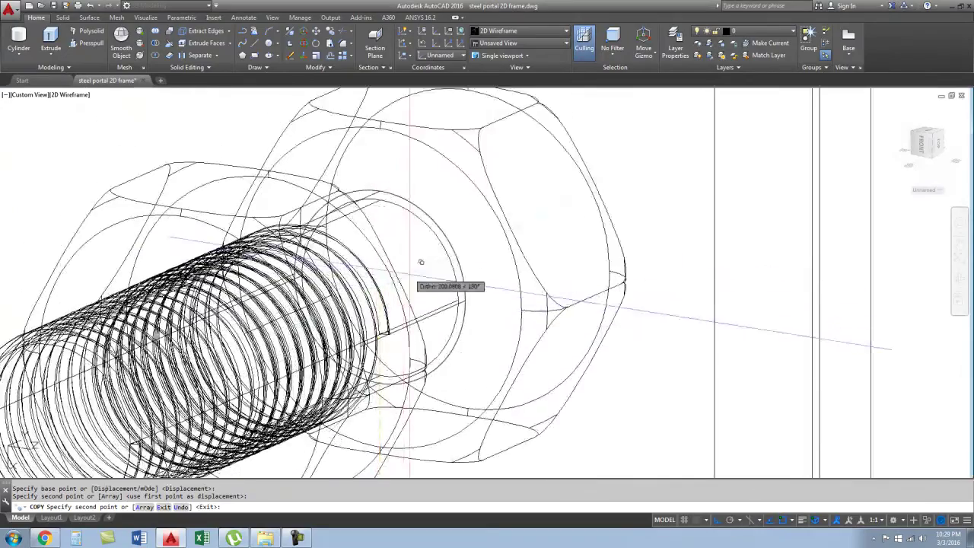
scroll(391, 275, "down", 3)
left_click(391, 275)
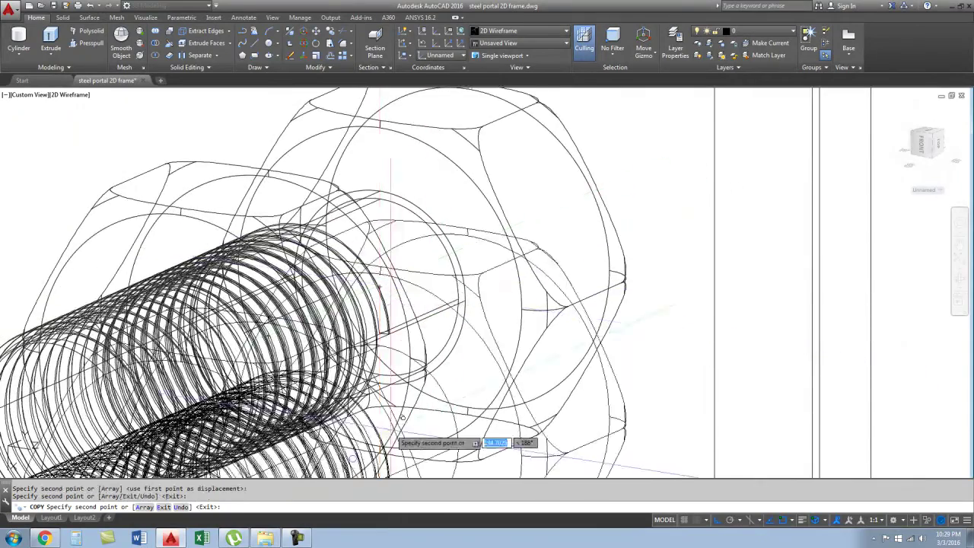
scroll(392, 305, "down", 5)
scroll(427, 381, "up", 4)
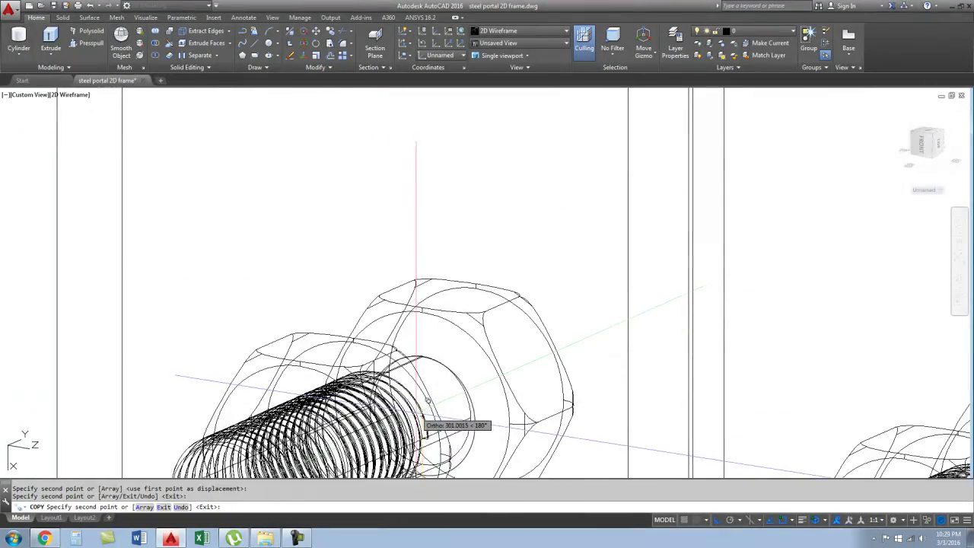
left_click(426, 422)
scroll(429, 332, "down", 5)
scroll(430, 333, "up", 5)
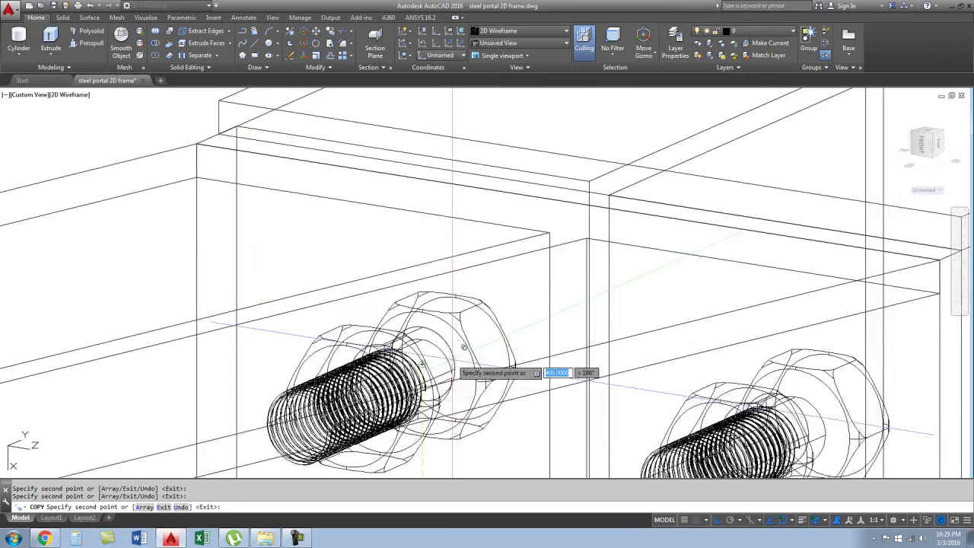
scroll(423, 350, "down", 6)
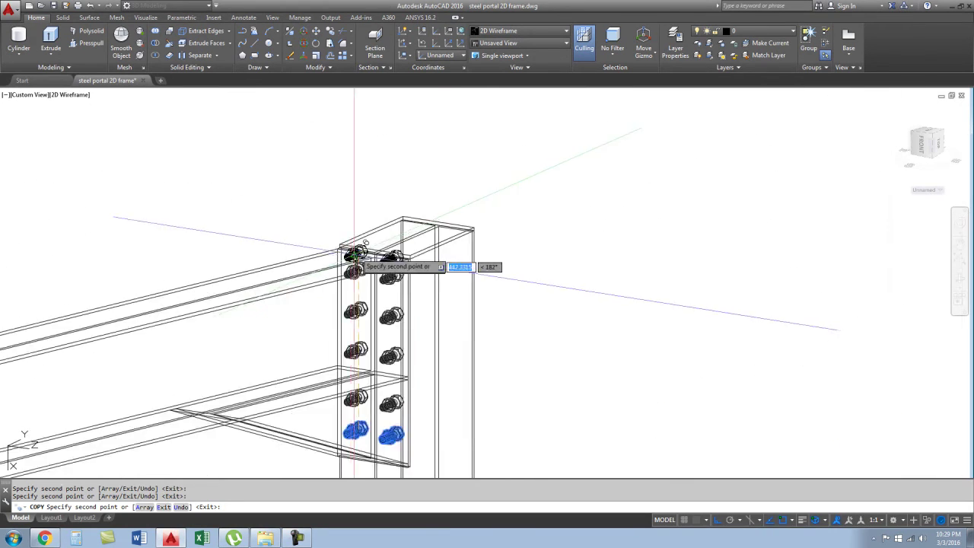
key("Escape")
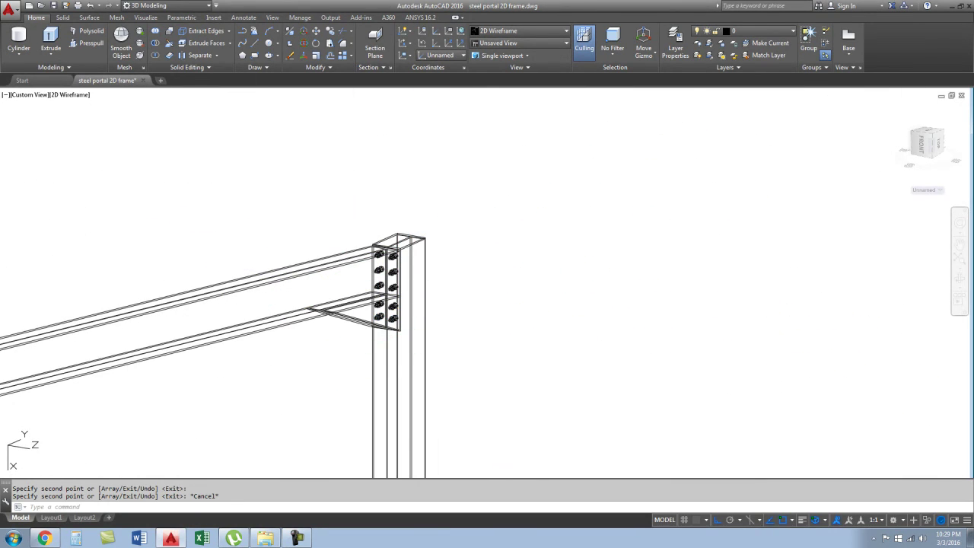
- Erase the leftover object at the top of the left column
mouse_move(474, 331)
middle_mouse_down("shift")
mouse_move(533, 320)
mouse_move(472, 328)
middle_mouse_up("shift")
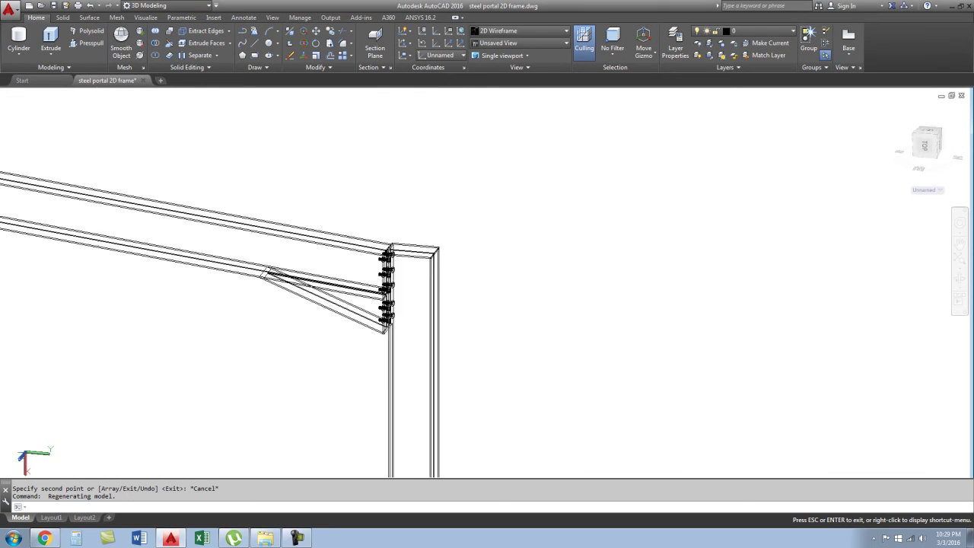
scroll(441, 320, "up", 2)
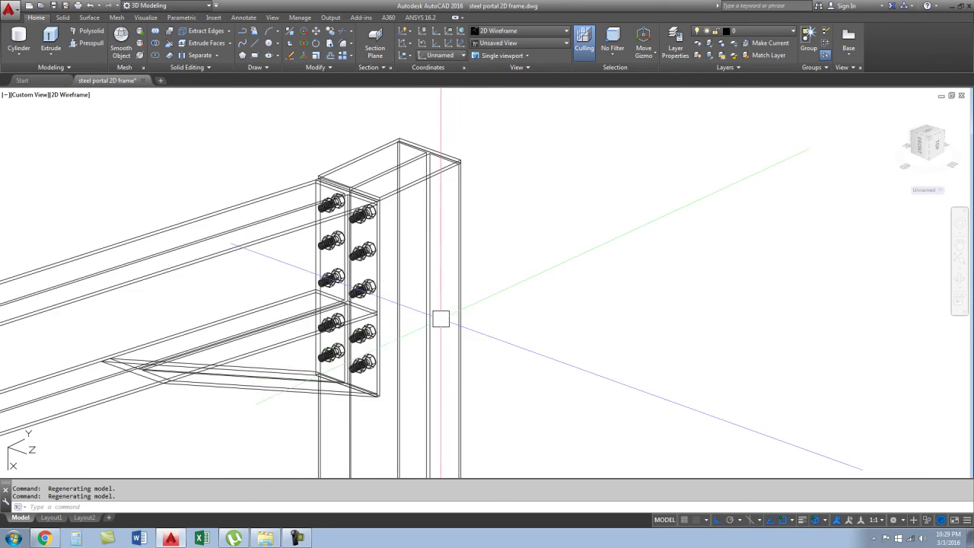
scroll(426, 304, "up", 2)
scroll(530, 262, "down", 4)
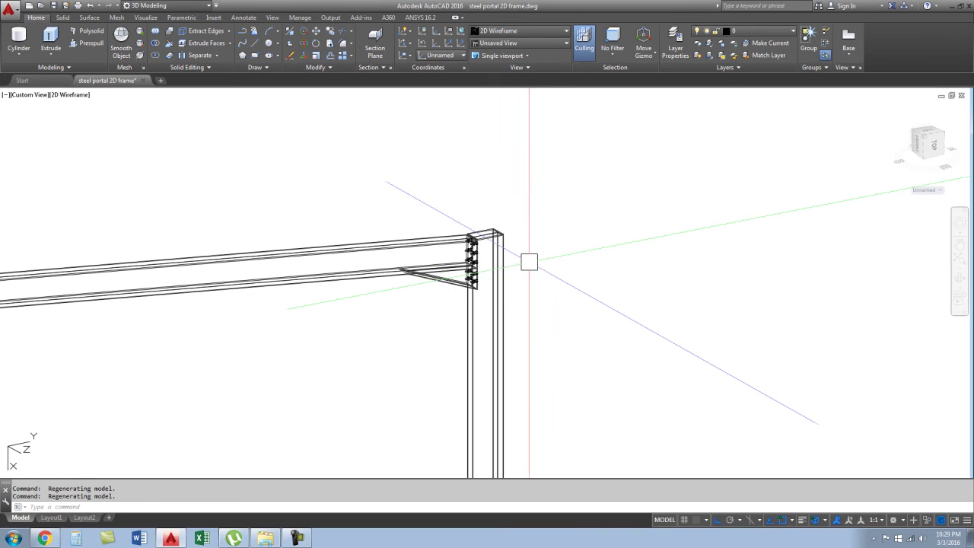
scroll(537, 262, "down", 3)
scroll(555, 261, "down", 1)
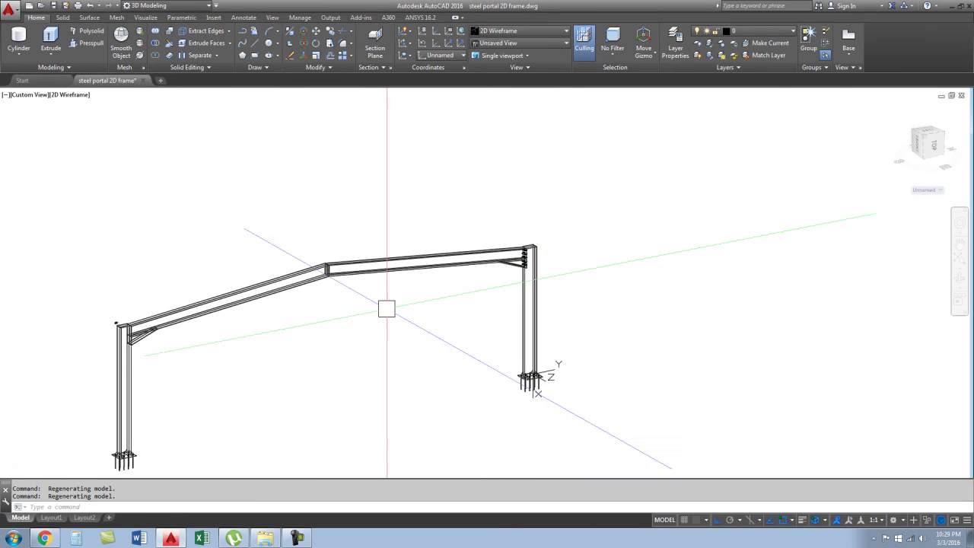
scroll(152, 334, "up", 4)
left_click(250, 198)
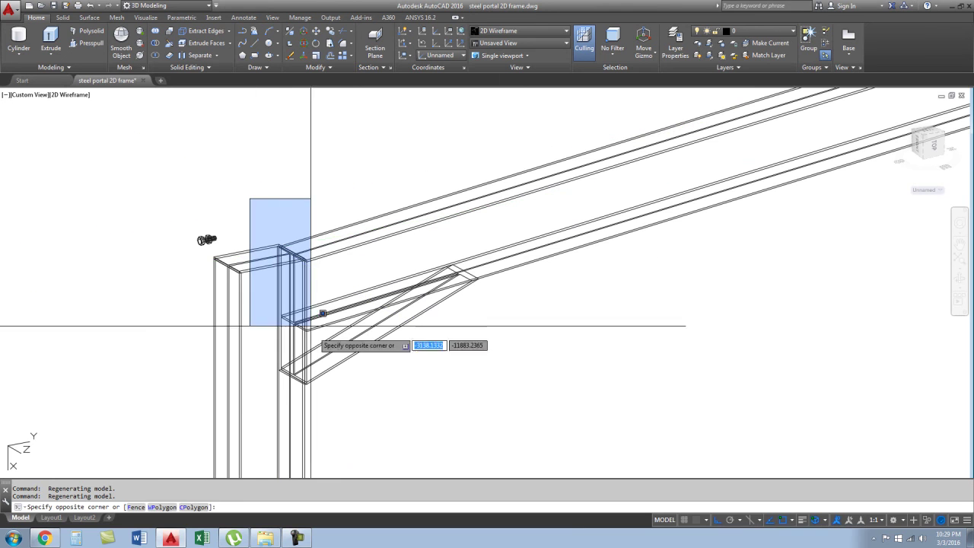
left_click(339, 399)
key("Delete")
- Select the right column with its top connection plates and bolts
scroll(304, 427, "down", 5)
scroll(239, 278, "down", 3)
scroll(474, 216, "up", 4)
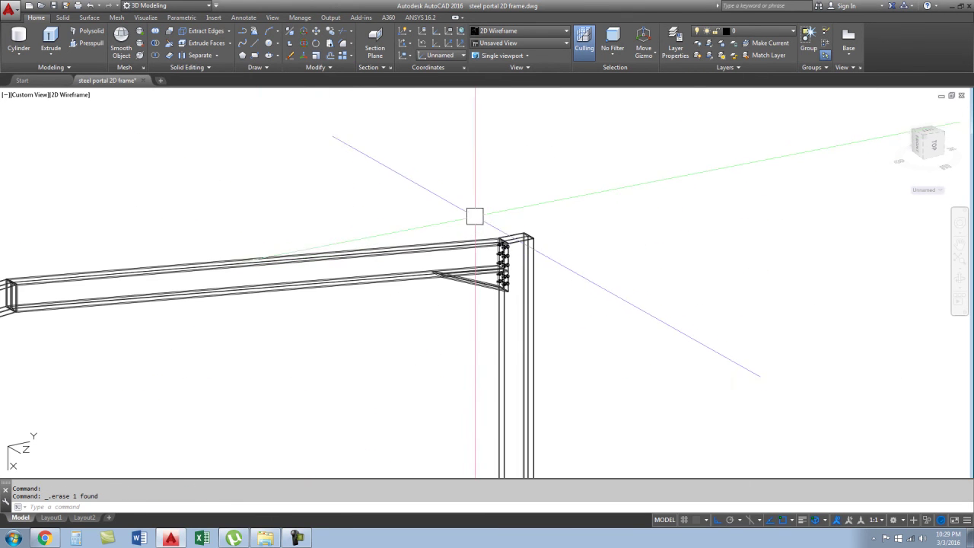
left_click(479, 194)
left_click(578, 389)
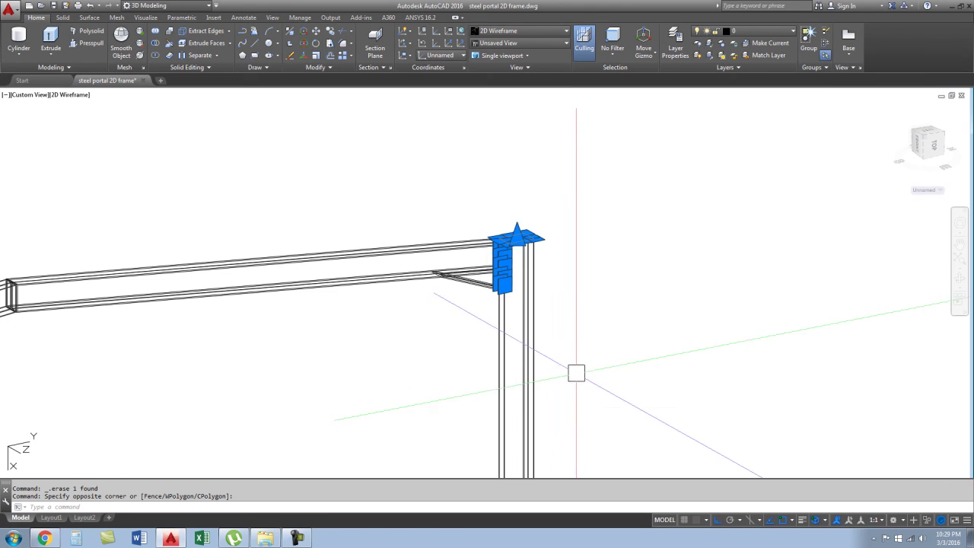
scroll(583, 293, "down", 3)
scroll(583, 303, "up", 3)
scroll(561, 222, "up", 2)
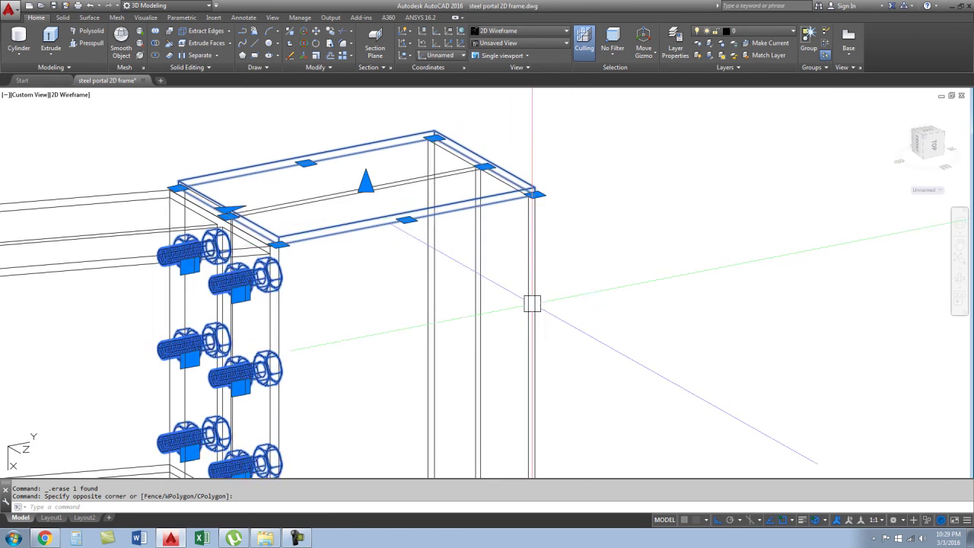
scroll(530, 300, "up", 2)
scroll(463, 180, "up", 2)
left_click(473, 186)
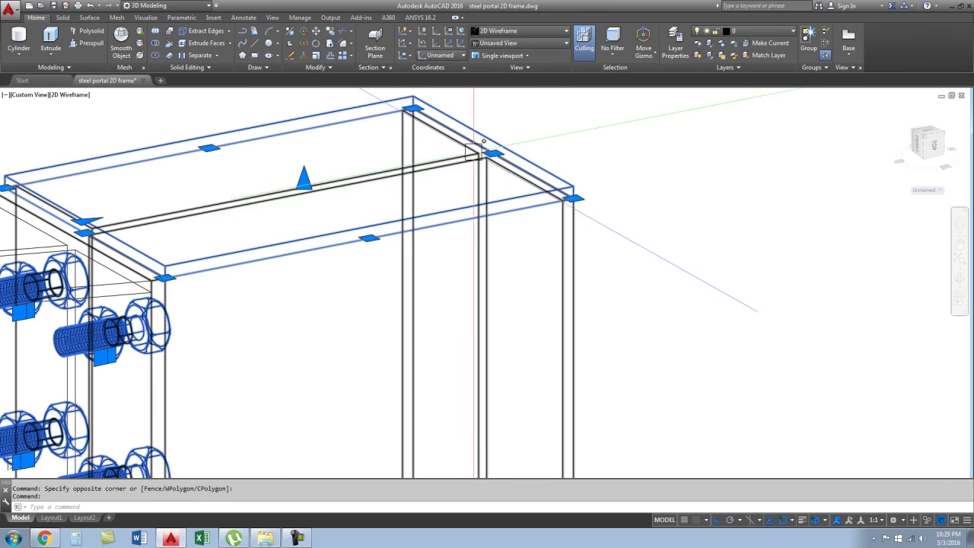
left_click(487, 258)
scroll(455, 222, "down", 1)
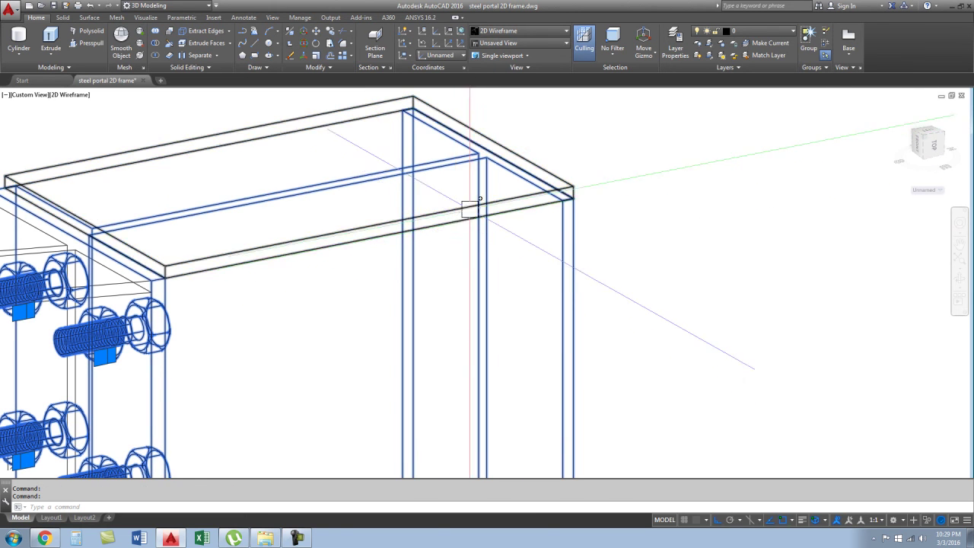
scroll(467, 207, "down", 3)
scroll(561, 174, "down", 2)
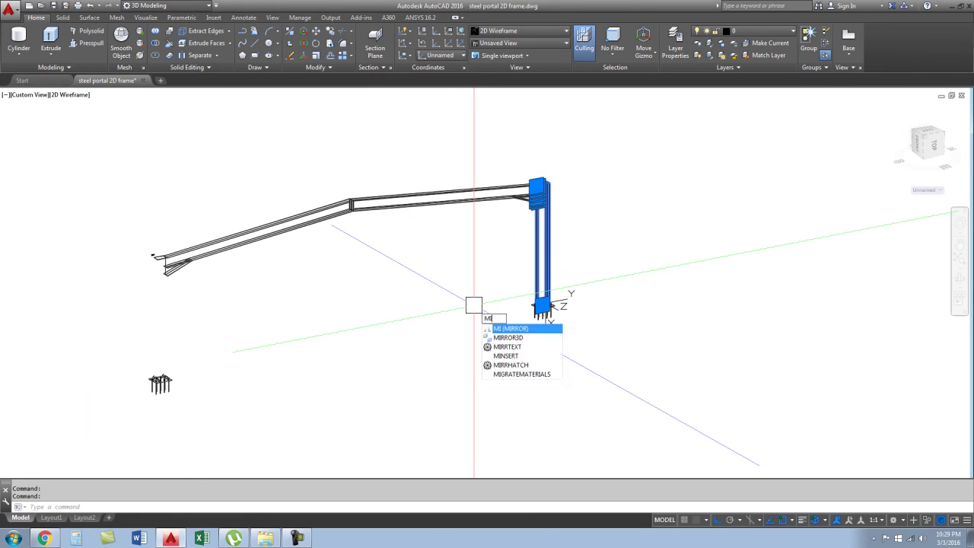
- Mirror the right column assembly about the ridge line, answering N to keep the originals
key("Return")
scroll(313, 209, "up", 3)
scroll(358, 211, "up", 2)
scroll(383, 200, "up", 2)
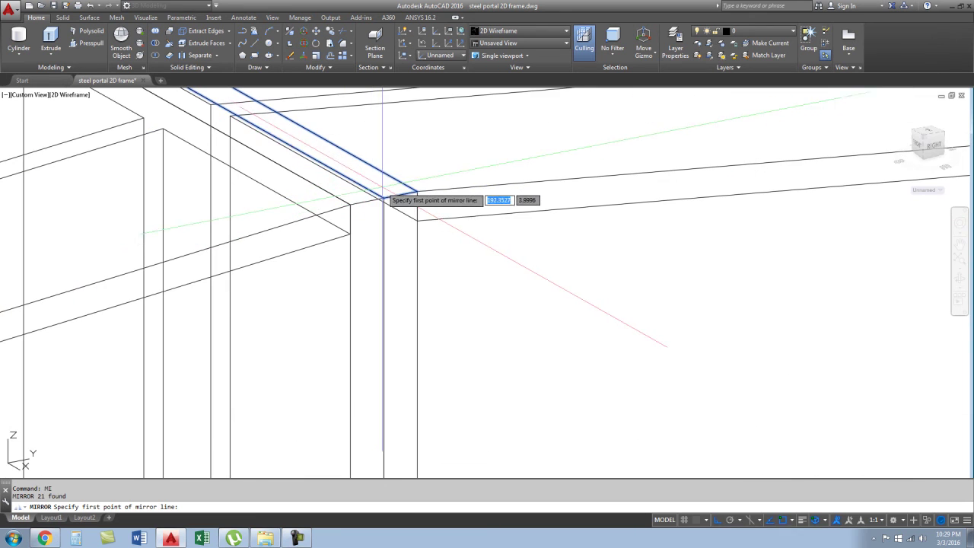
scroll(441, 335, "down", 2)
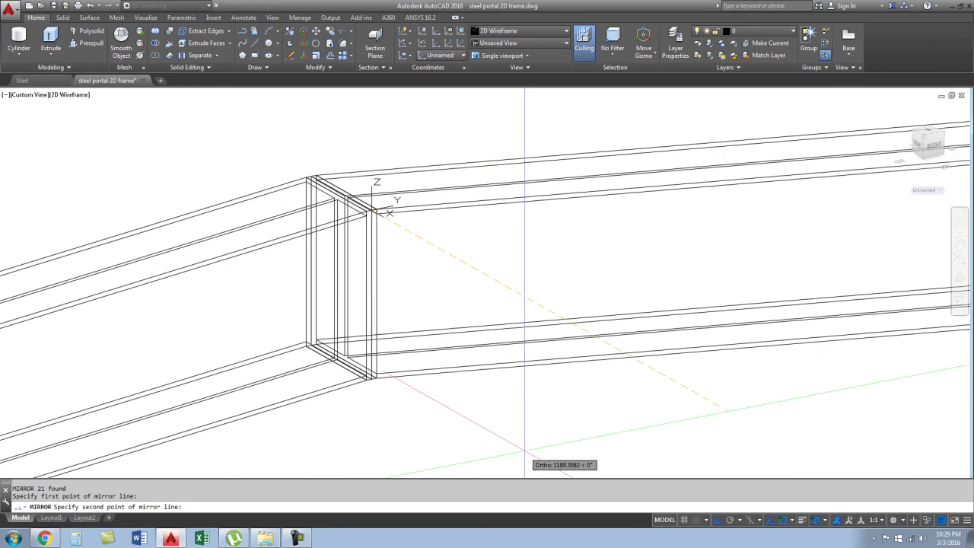
scroll(388, 182, "down", 3)
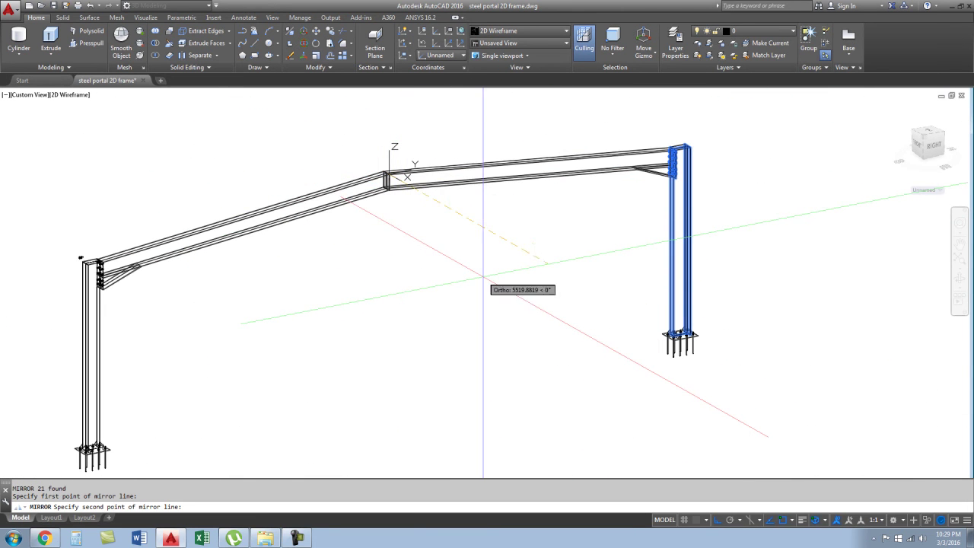
key("Return")
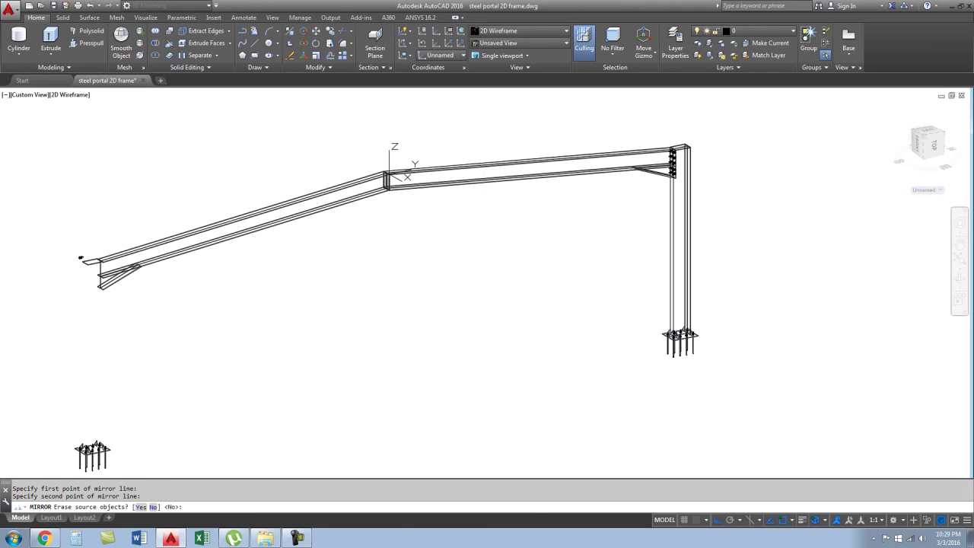
type("n")
key("Return")
key("Escape")
scroll(142, 305, "up", 2)
scroll(142, 303, "up", 2)
scroll(143, 302, "up", 2)
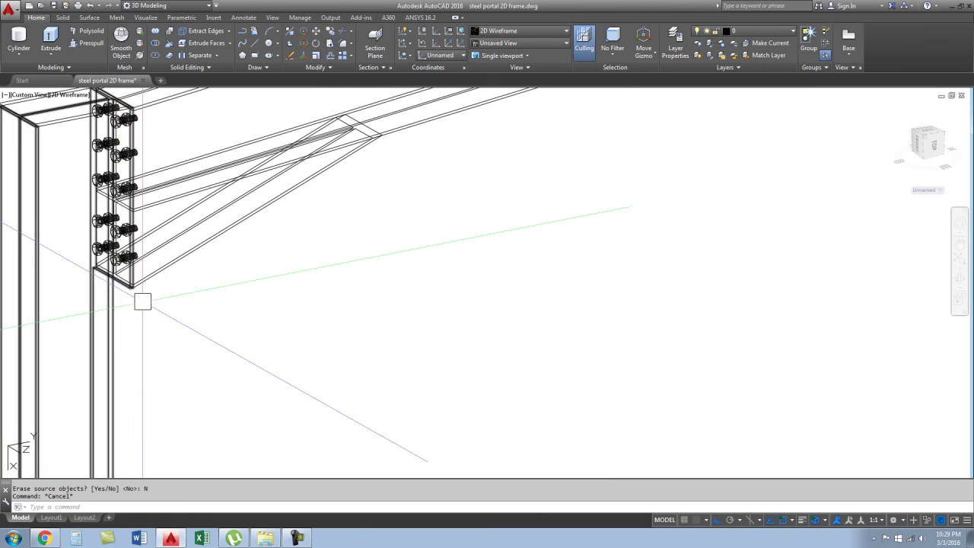
scroll(331, 284, "down", 2)
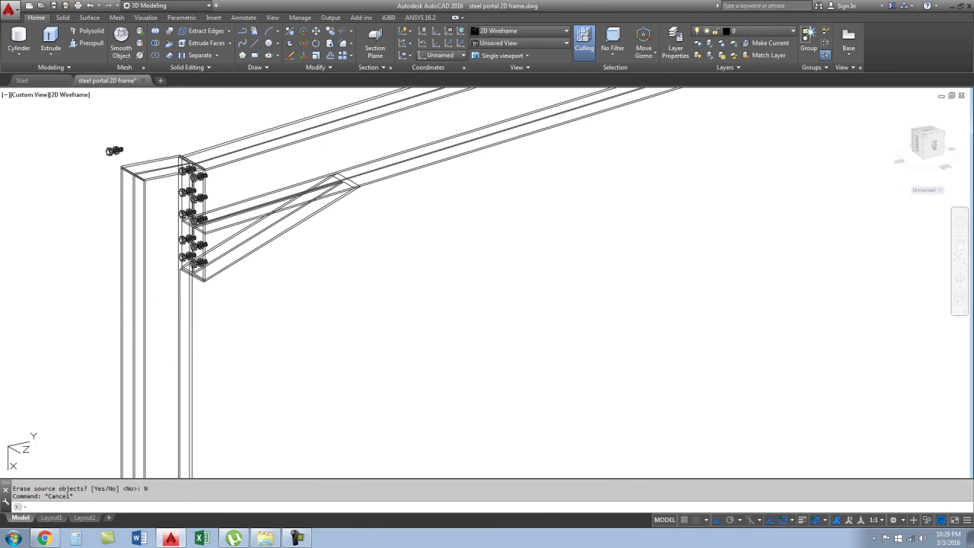
mouse_move(114, 150)
middle_mouse_down("shift")
mouse_move(43, 185)
mouse_move(209, 215)
mouse_move(266, 243)
mouse_move(273, 210)
mouse_move(304, 183)
mouse_move(337, 188)
middle_mouse_up("shift")
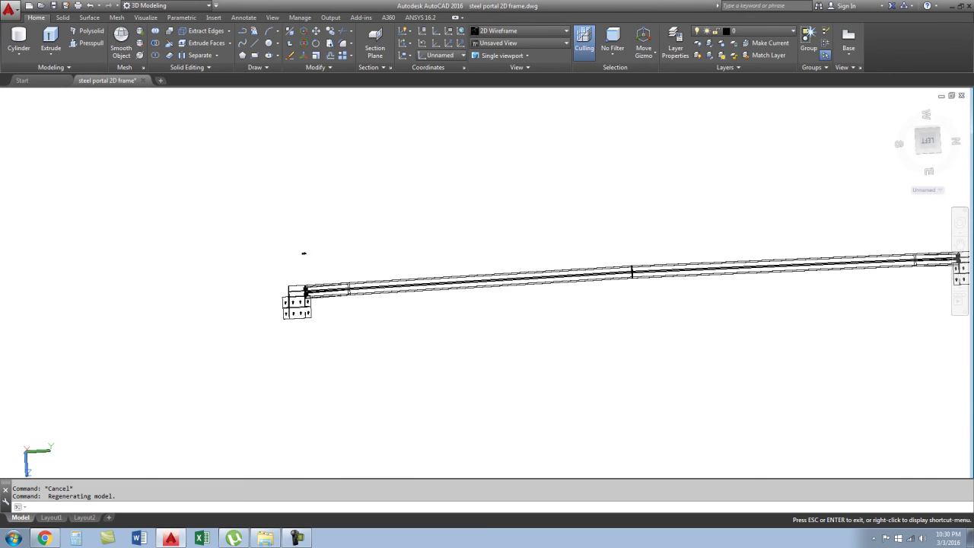
key("Return")
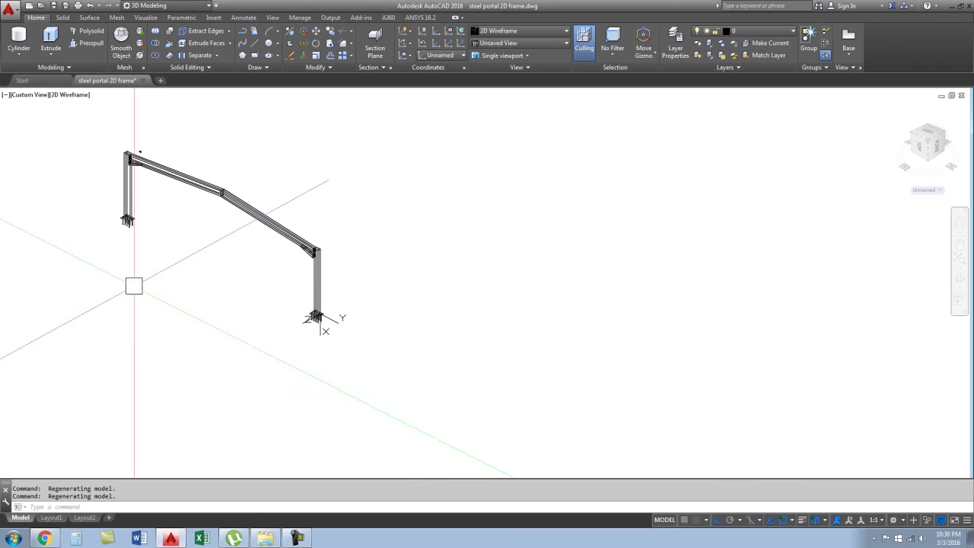
mouse_move(267, 303)
middle_mouse_down("shift")
mouse_move(358, 246)
mouse_move(337, 217)
middle_mouse_up("shift")
scroll(378, 268, "up", 5)
scroll(378, 268, "up", 4)
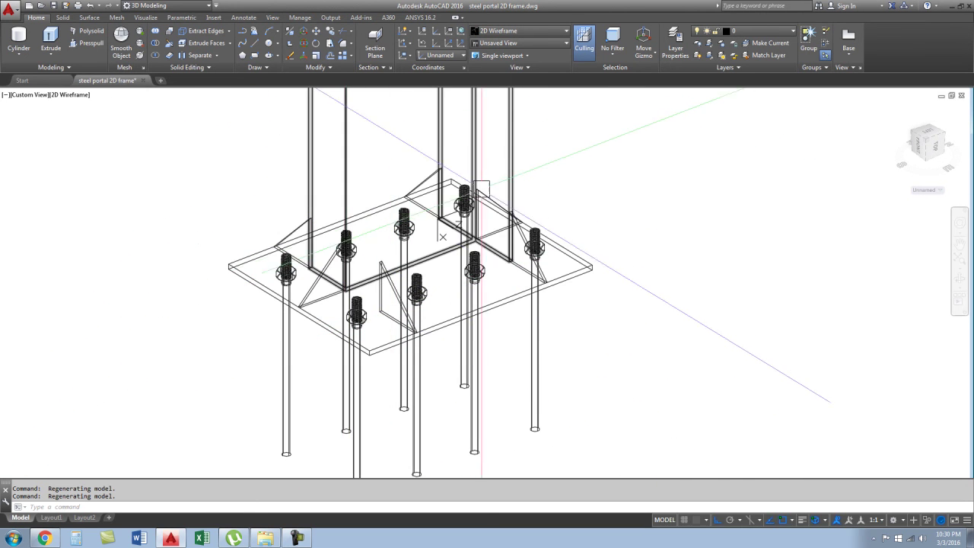
left_click(362, 284)
scroll(442, 236, "down", 5)
middle_click_drag(442, 237, 426, 251, "shift")
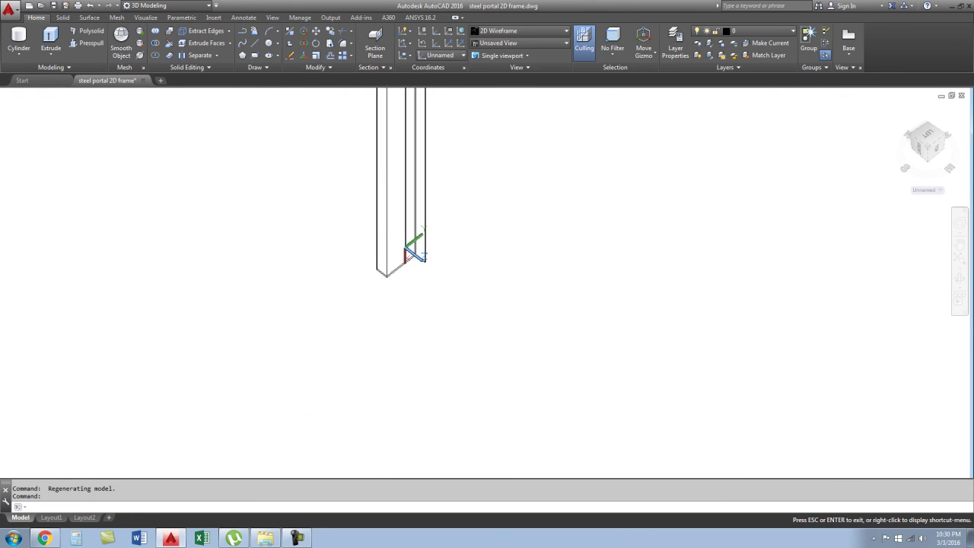
scroll(454, 348, "up", 3)
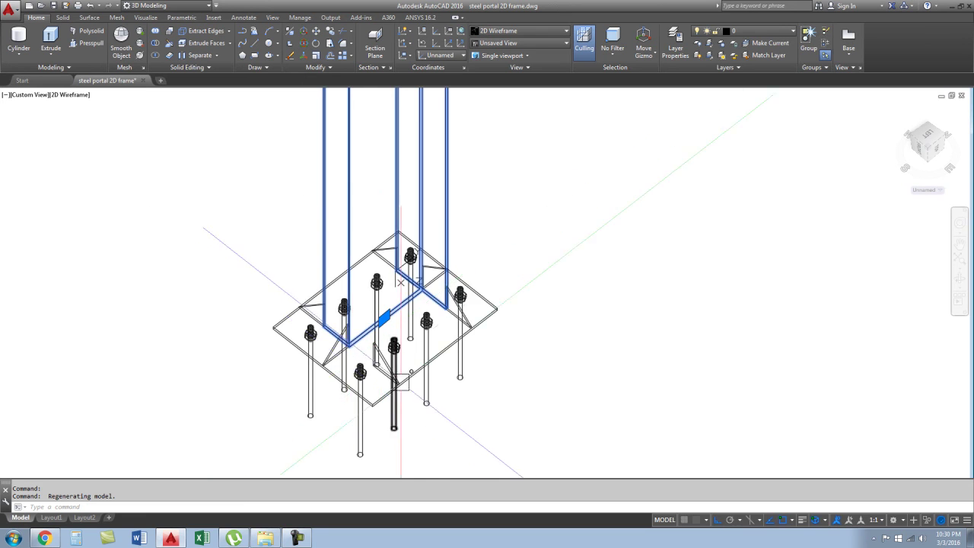
scroll(401, 282, "down", 5)
scroll(413, 387, "up", 3)
scroll(436, 382, "up", 2)
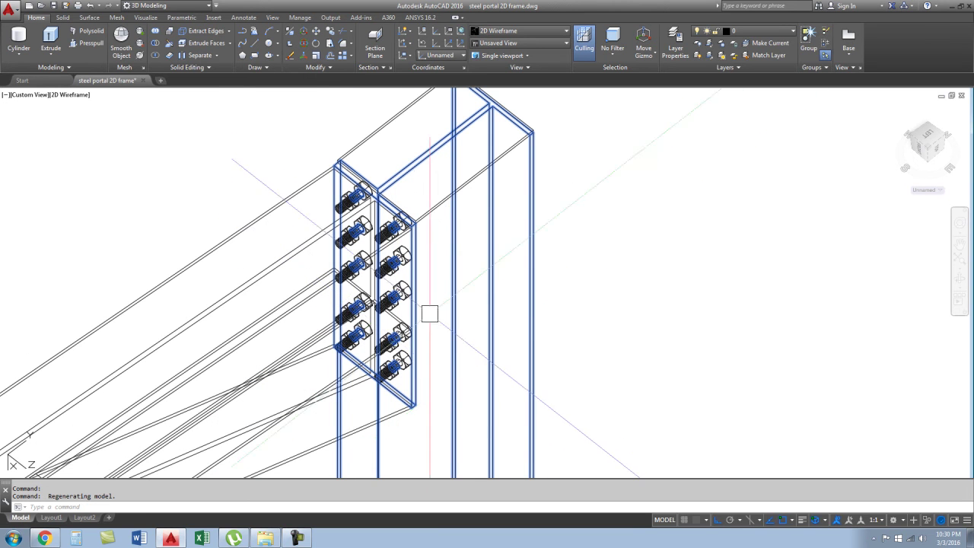
scroll(427, 175, "down", 3)
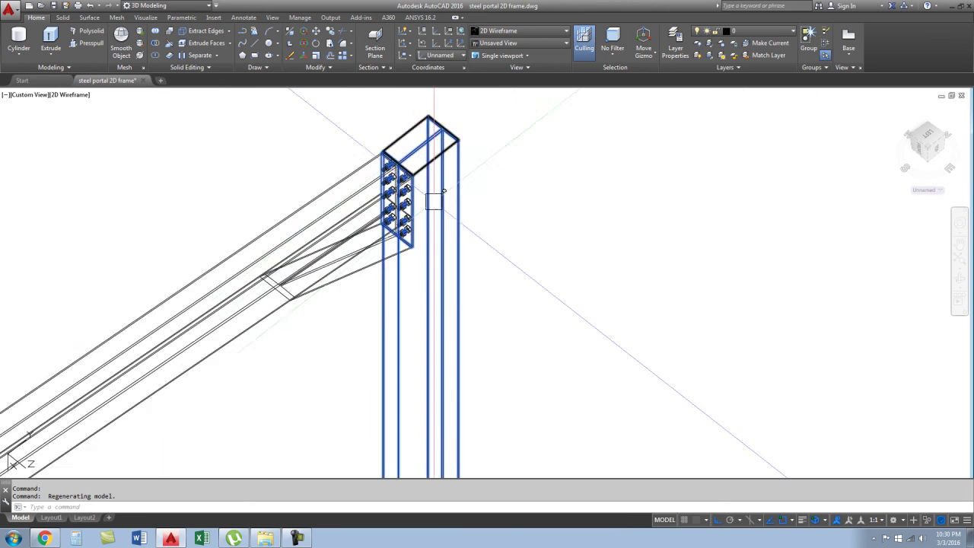
scroll(436, 192, "up", 5)
scroll(442, 196, "down", 4)
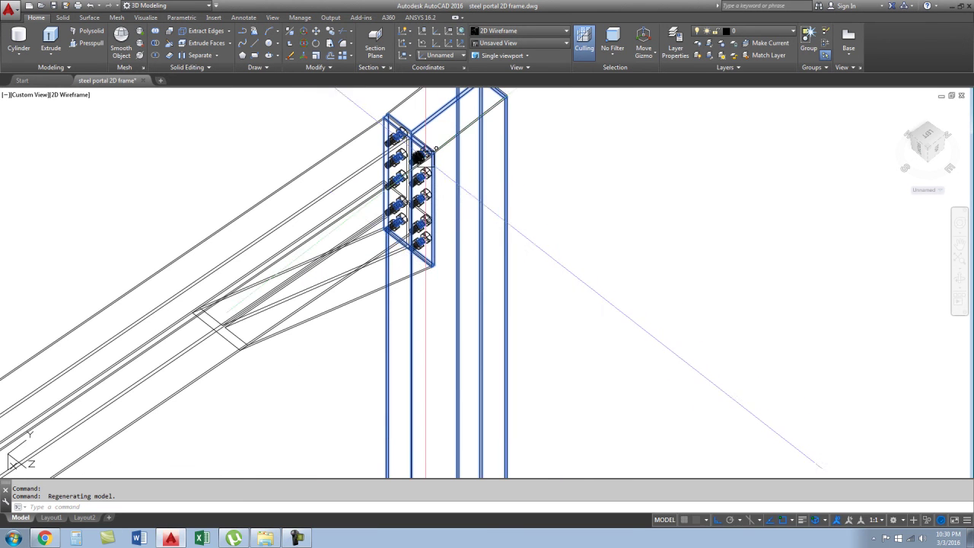
middle_click_drag(504, 331, 430, 279, "shift")
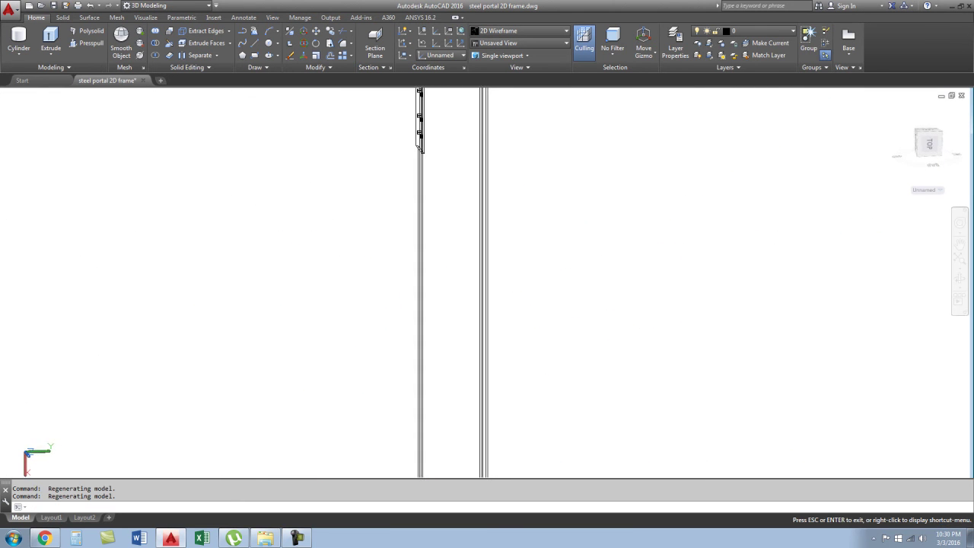
middle_click_drag(430, 279, 411, 271, "shift")
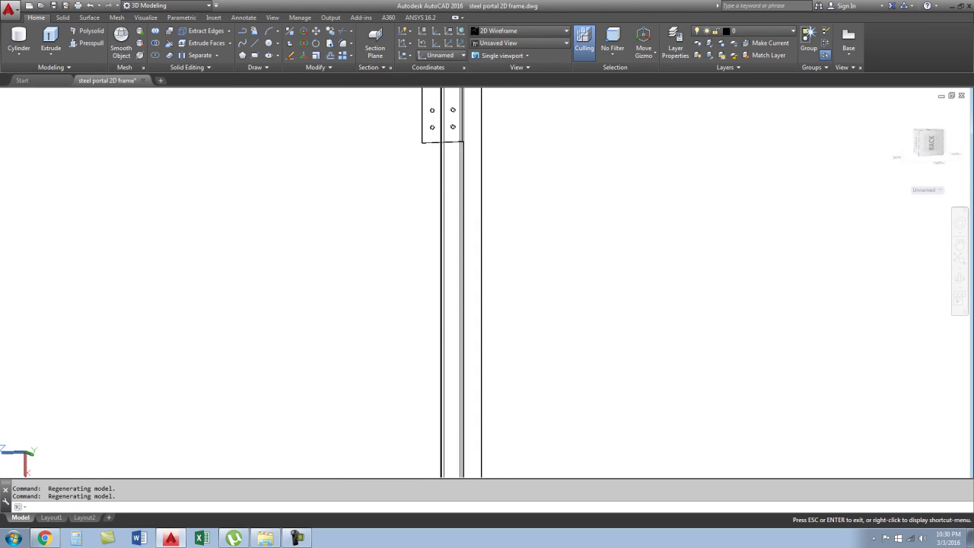
scroll(487, 315, "down", 5)
scroll(488, 315, "down", 2)
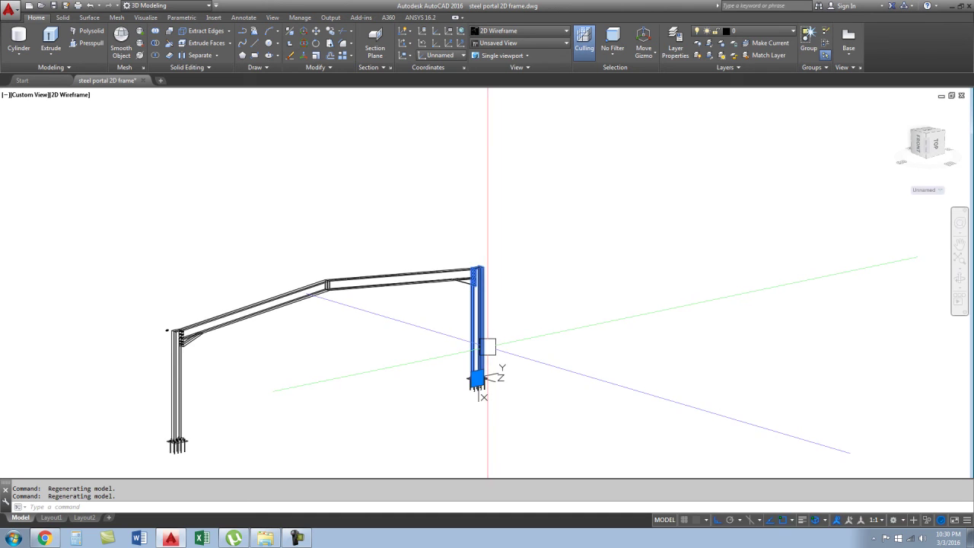
- Undo recent edits back to the haunch before bolts were added
key("ctrl+z")
key("ctrl+z")
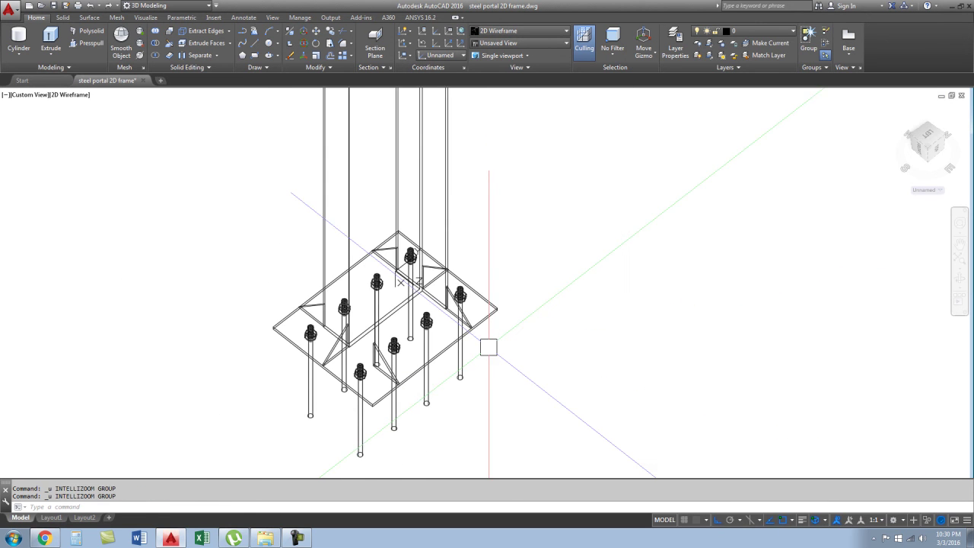
key("ctrl+z")
key("ctrl+z")
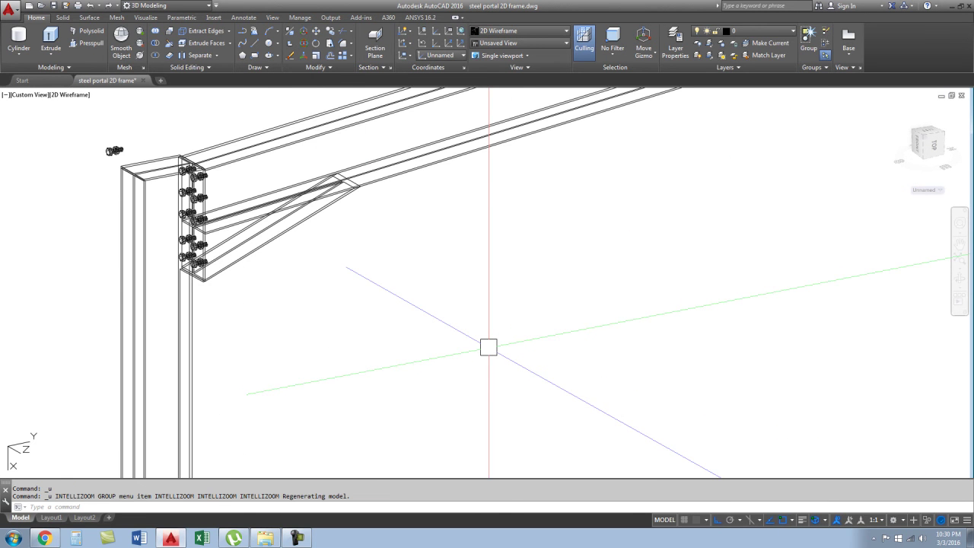
key("ctrl+z")
key("ctrl+z")
key("ctrl+z")
key("ctrl+z")
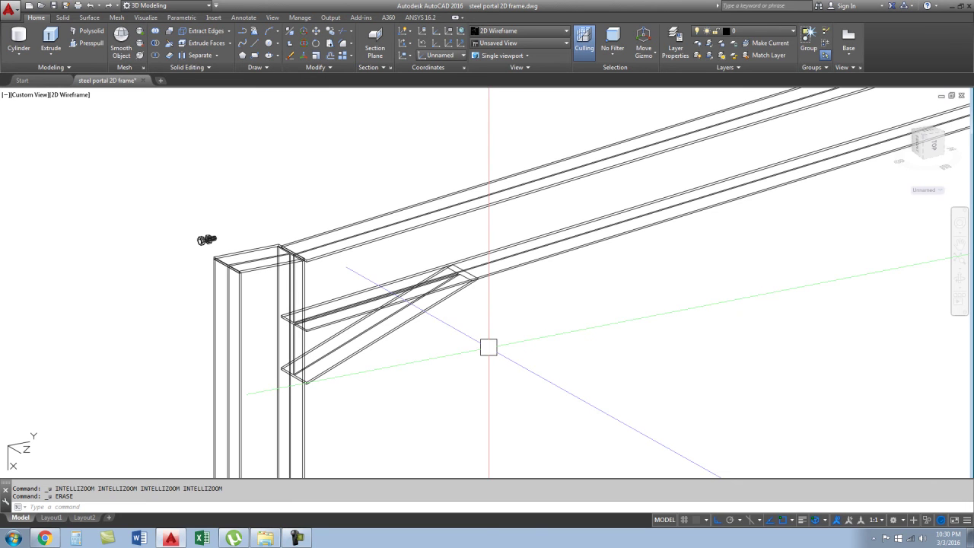
key("ctrl+z")
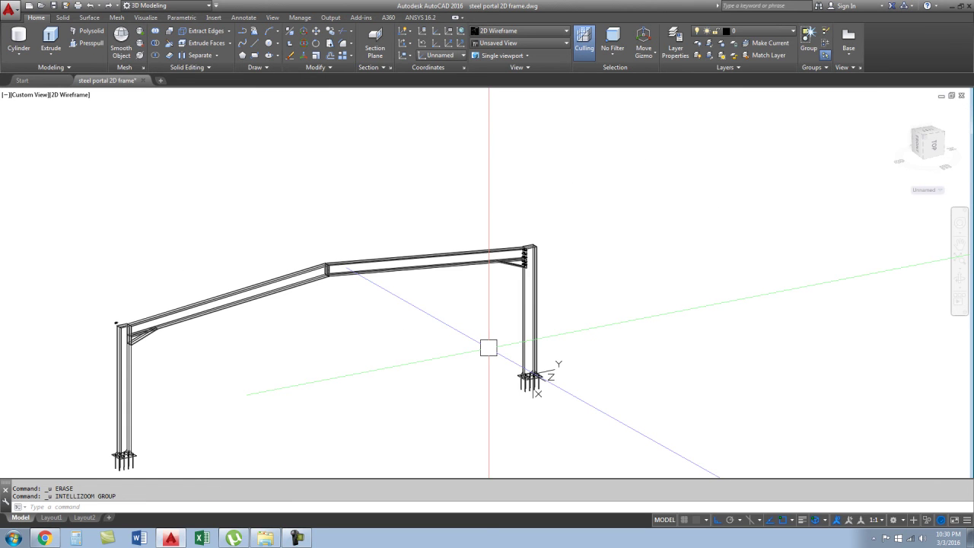
scroll(510, 381, "up", 5)
scroll(502, 357, "up", 2)
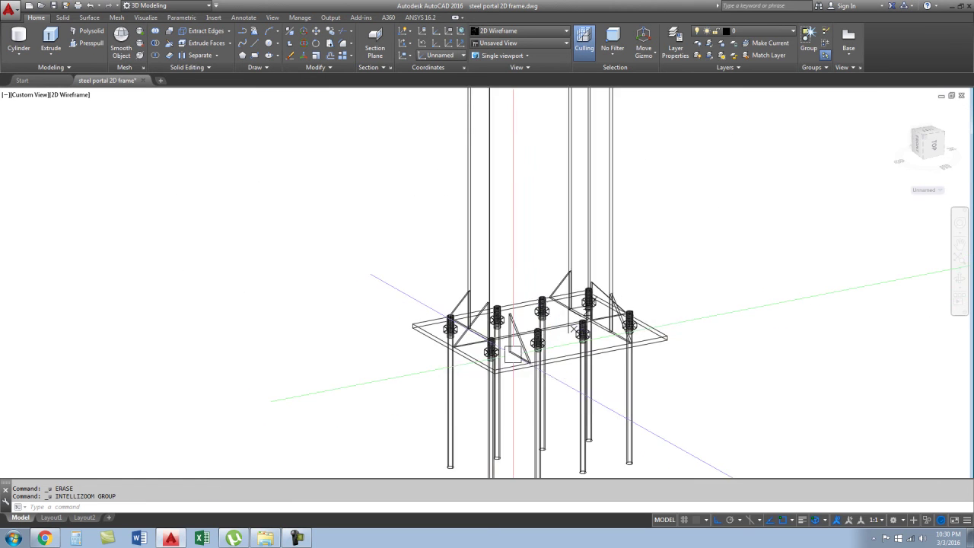
scroll(494, 268, "down", 6)
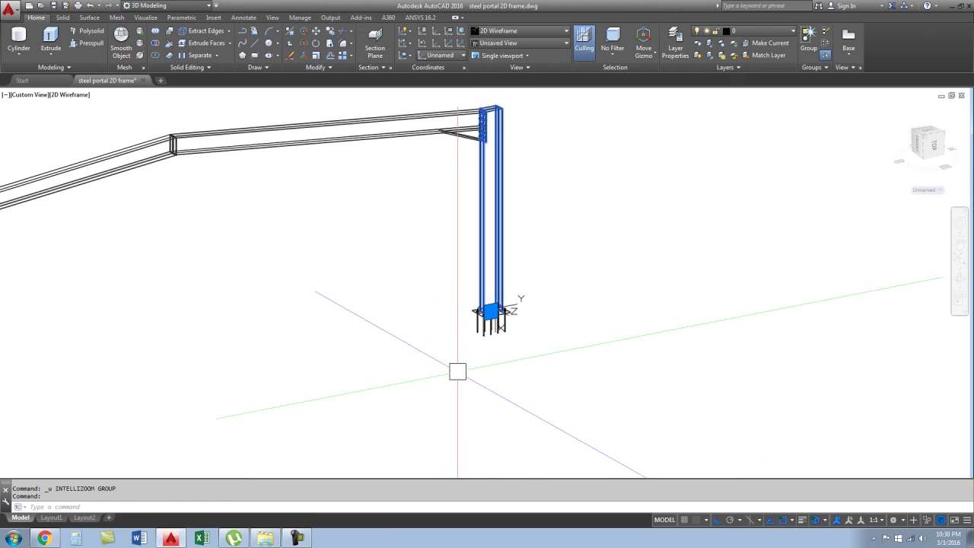
scroll(458, 372, "down", 2)
- Mirror the left column about the ridge line, keeping the original column
left_click(89, 358)
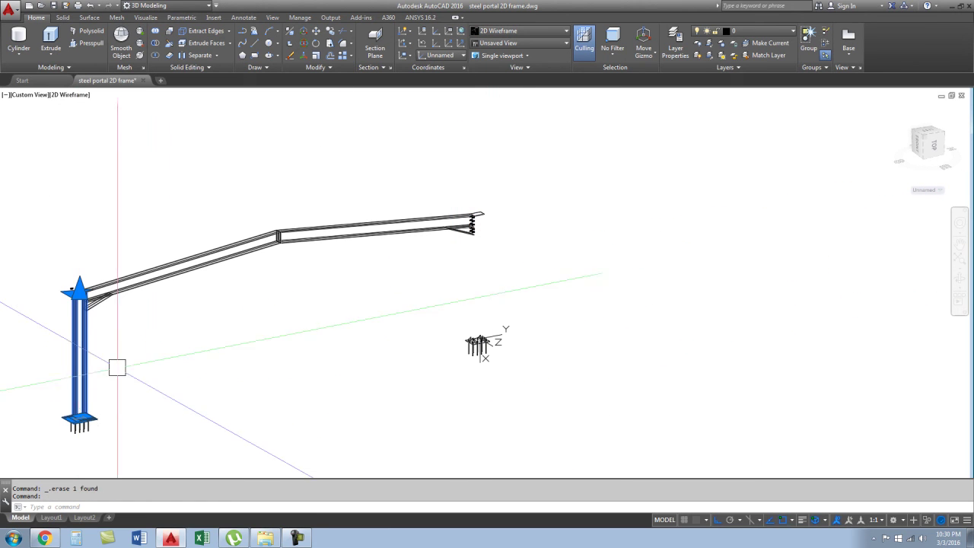
type("mi")
key("Return")
scroll(278, 227, "up", 3)
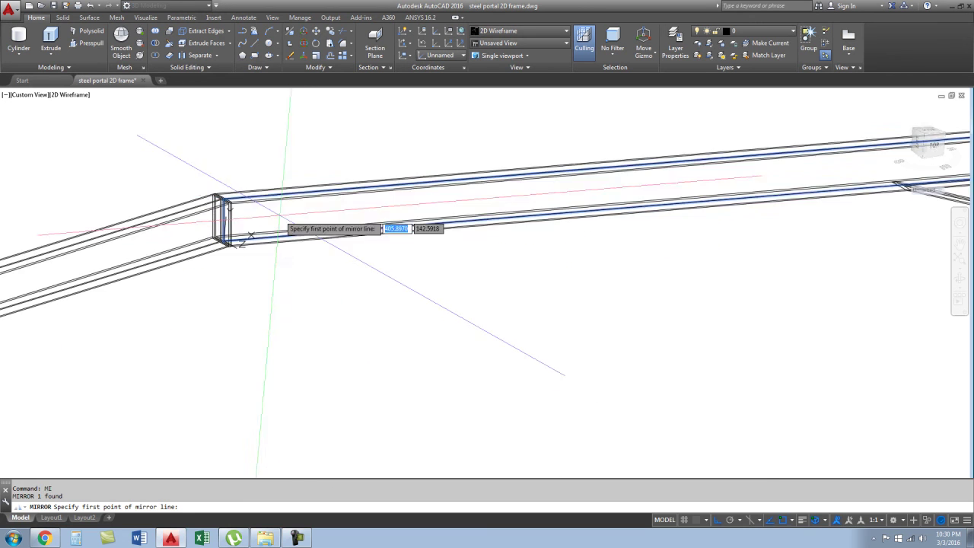
scroll(243, 221, "up", 2)
scroll(214, 191, "up", 2)
scroll(214, 191, "down", 2)
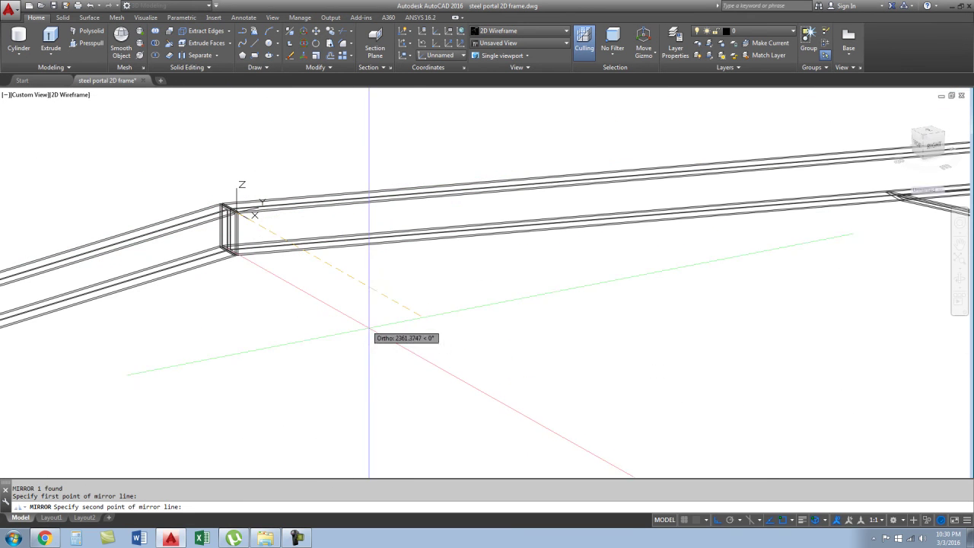
left_click(401, 356)
key("n")
key("Return")
key("Escape")
scroll(261, 233, "down", 3)
scroll(391, 250, "up", 3)
scroll(406, 270, "up", 2)
scroll(406, 270, "down", 2)
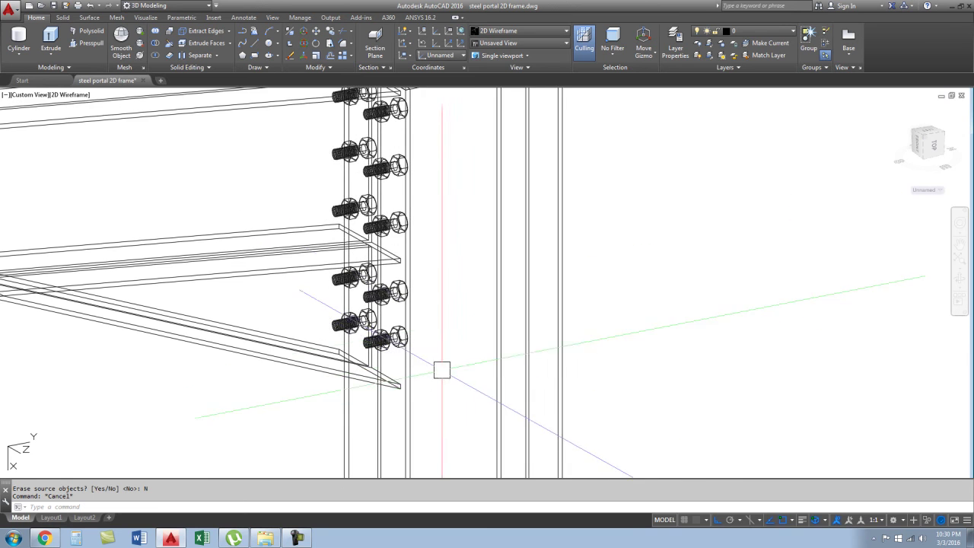
- Window-select and delete the two stray objects at the left knee joint
middle_click_drag(441, 370, 472, 392)
scroll(411, 168, "up", 5)
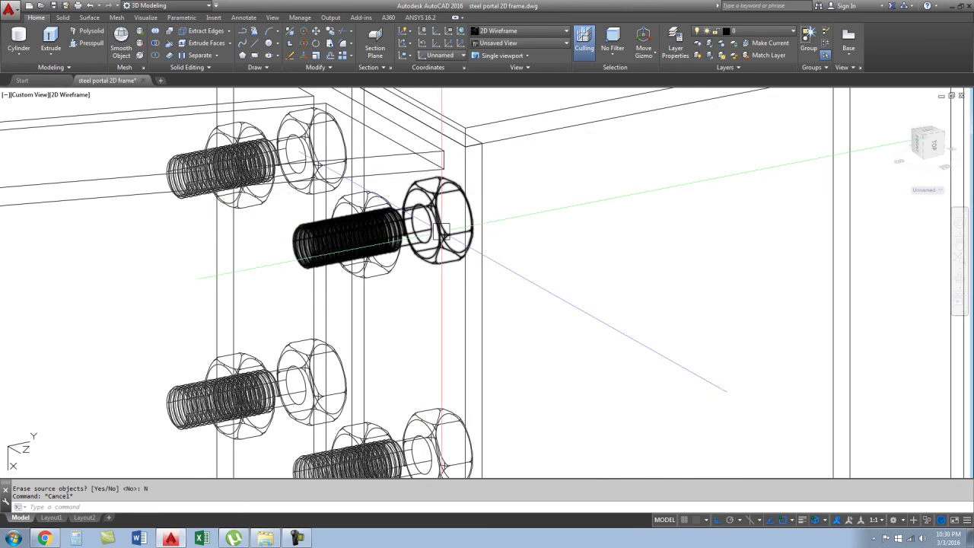
scroll(438, 230, "down", 5)
scroll(465, 191, "down", 4)
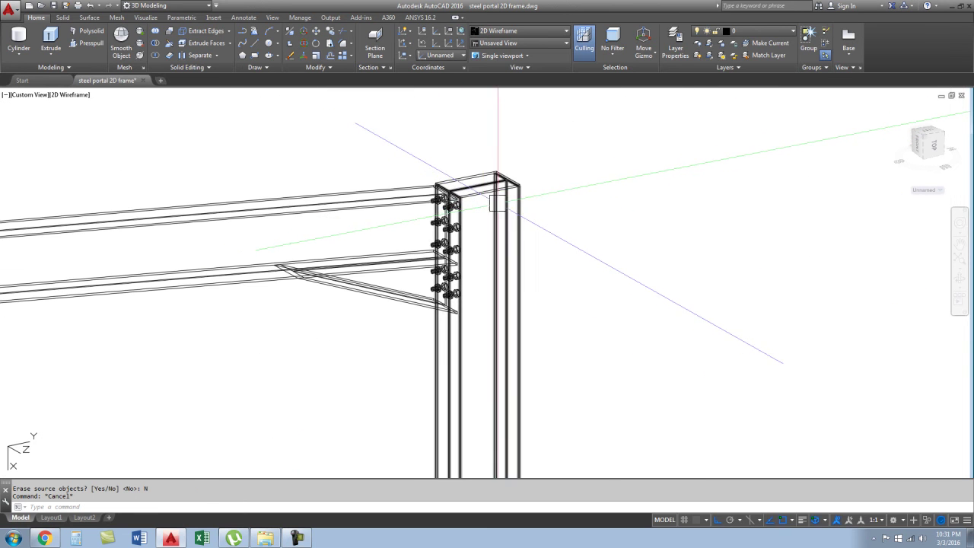
scroll(504, 213, "down", 3)
mouse_move(396, 266)
middle_mouse_down()
mouse_move(627, 242)
mouse_move(195, 239)
mouse_move(223, 196)
middle_mouse_up()
scroll(196, 239, "up", 5)
left_click(173, 150)
left_click(252, 199)
key("Delete")
- Orbit to a near-front view of the knee bolts and select the left knee plate
scroll(239, 189, "down", 3)
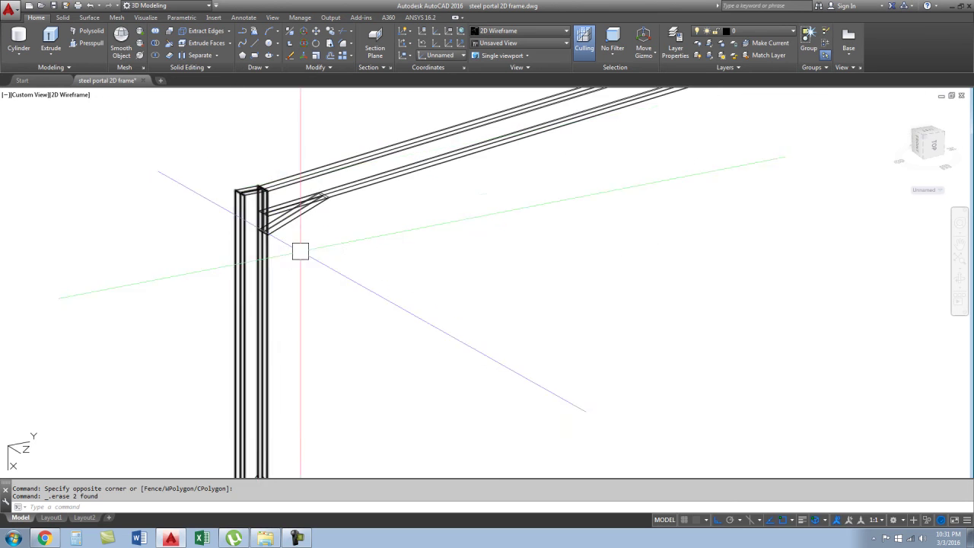
scroll(255, 284, "down", 5)
scroll(232, 313, "up", 4)
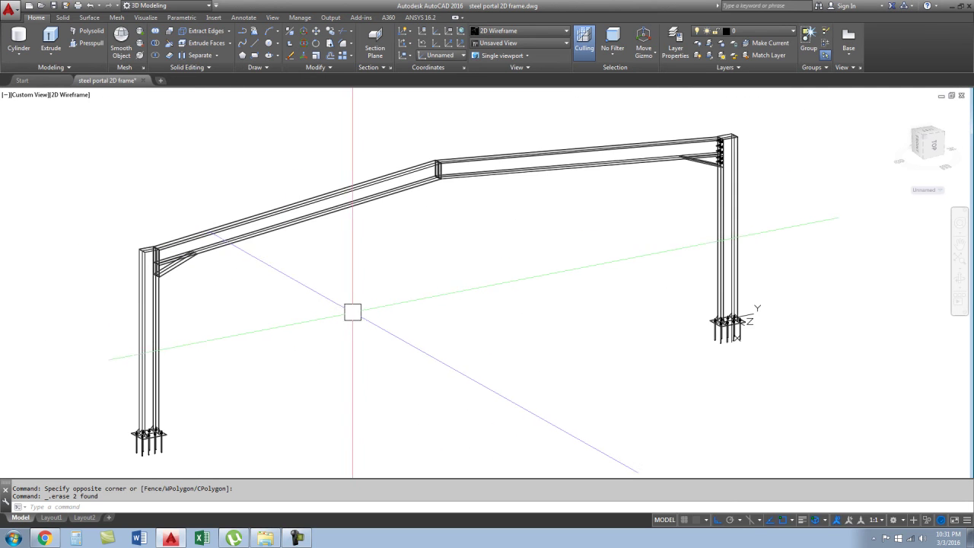
middle_click_drag(353, 312, 326, 348)
scroll(703, 163, "up", 3)
scroll(551, 190, "up", 6)
scroll(504, 179, "up", 1)
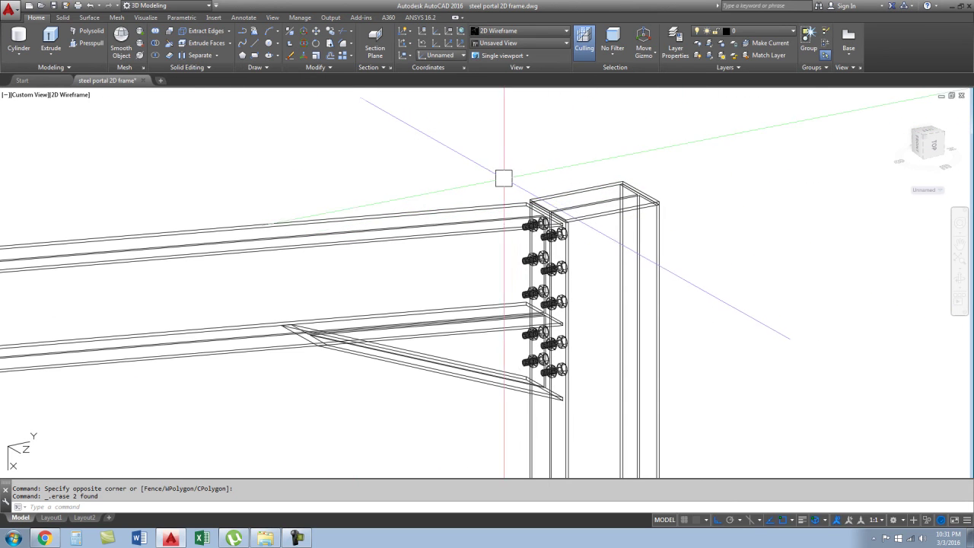
scroll(531, 199, "up", 3)
mouse_move(532, 199)
middle_mouse_down("shift")
mouse_move(472, 206)
mouse_move(427, 229)
middle_mouse_up("shift")
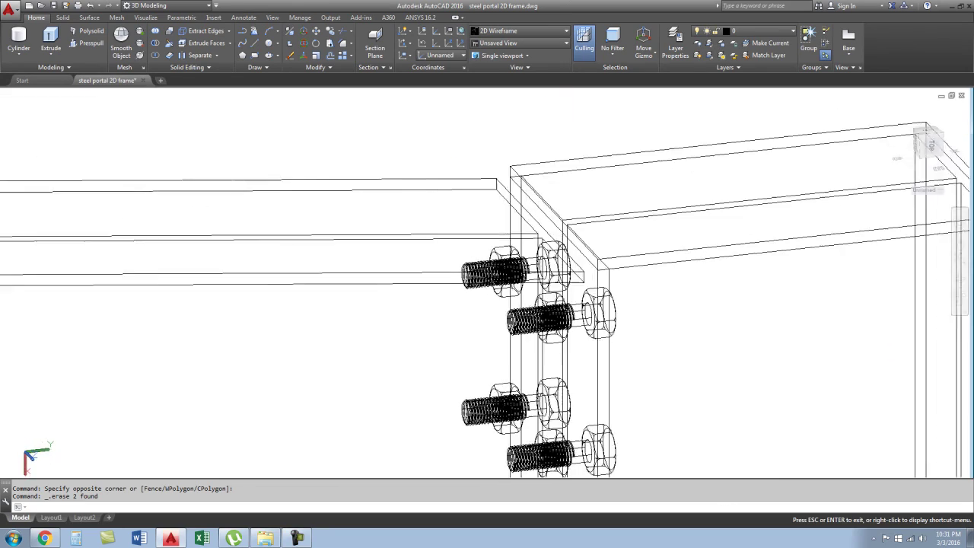
scroll(579, 289, "down", 5)
scroll(579, 289, "down", 4)
scroll(421, 247, "up", 4)
scroll(421, 248, "up", 3)
scroll(421, 248, "up", 3)
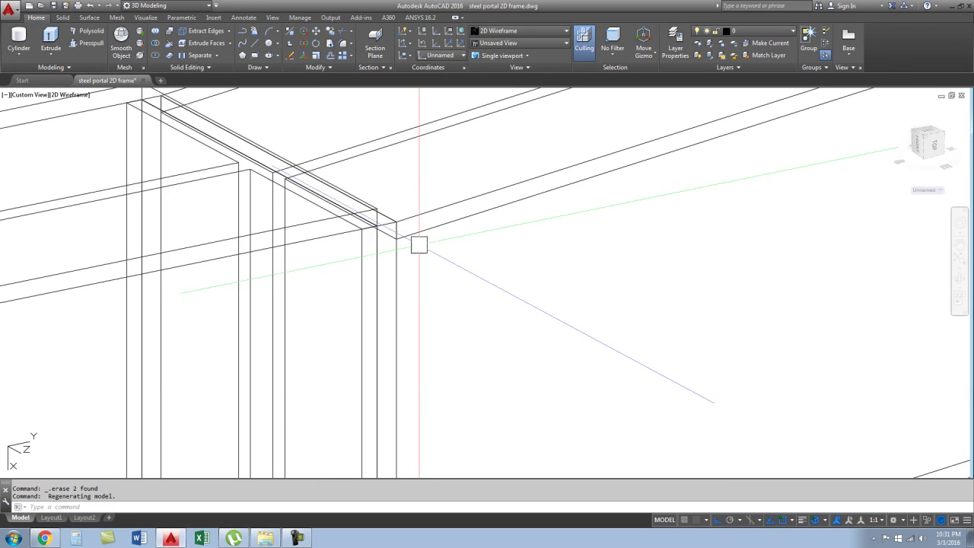
left_click(379, 267)
- Copy the left knee plate from its corner to the right column's bolted joint
type("o")
key("Return")
scroll(404, 244, "up", 1)
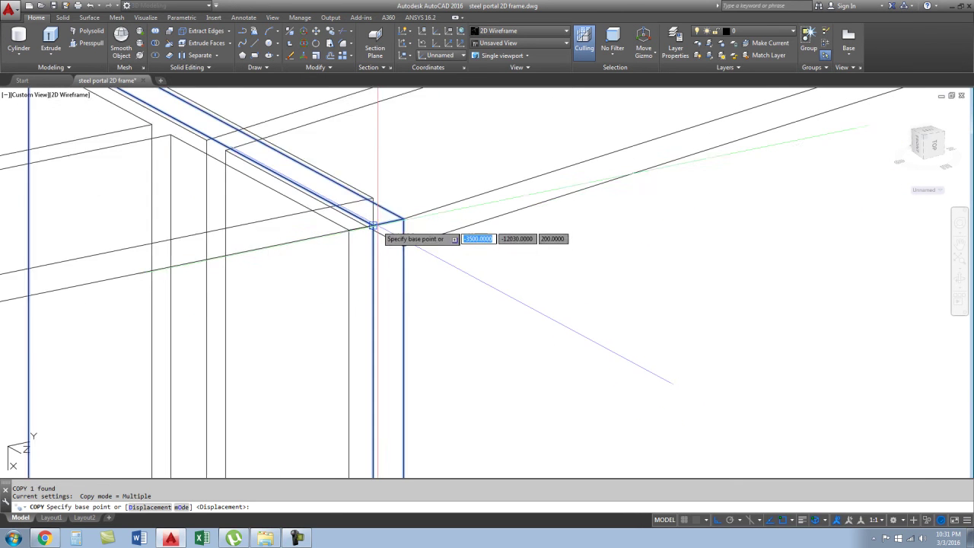
scroll(412, 222, "up", 1)
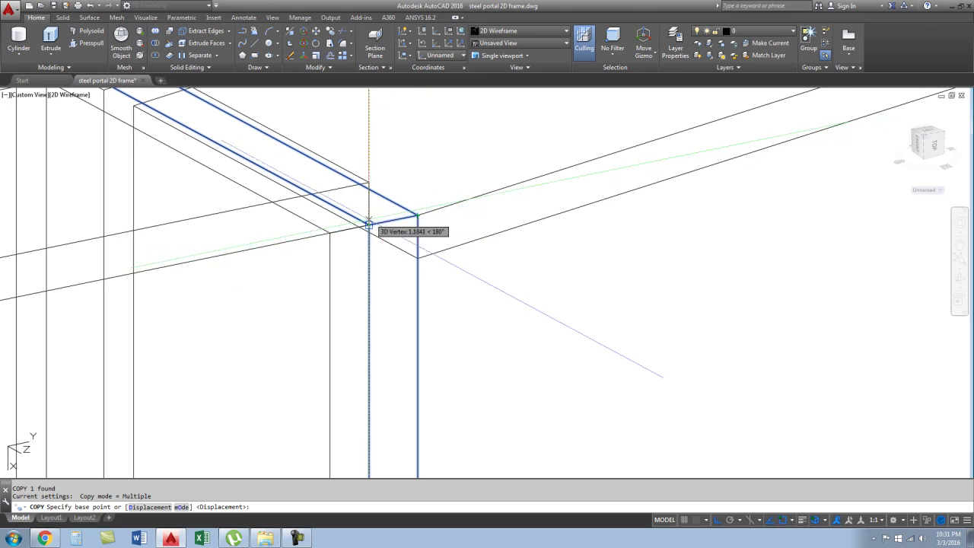
left_click(417, 216)
scroll(228, 305, "down", 3)
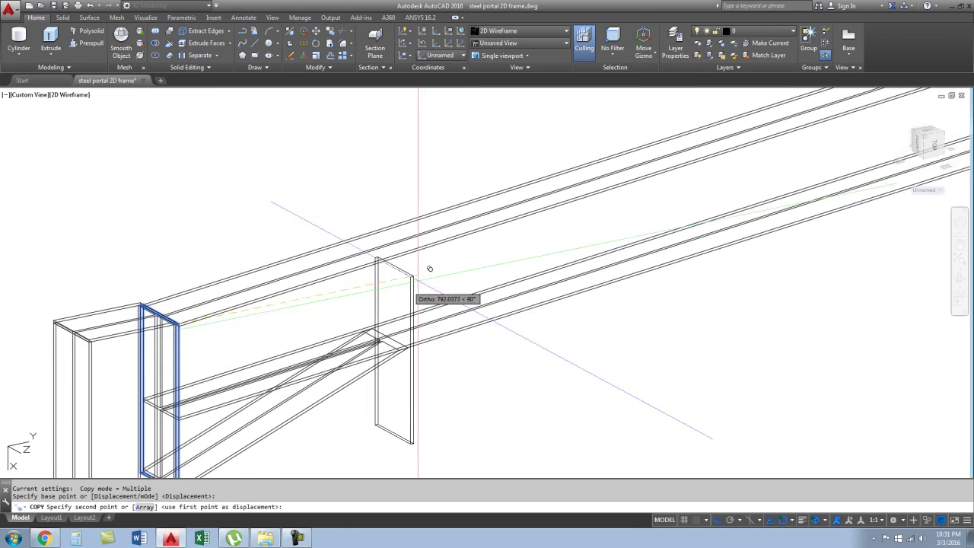
scroll(853, 219, "up", 5)
scroll(761, 211, "up", 5)
mouse_move(761, 211)
middle_mouse_down()
mouse_move(572, 306)
mouse_move(557, 345)
middle_mouse_up()
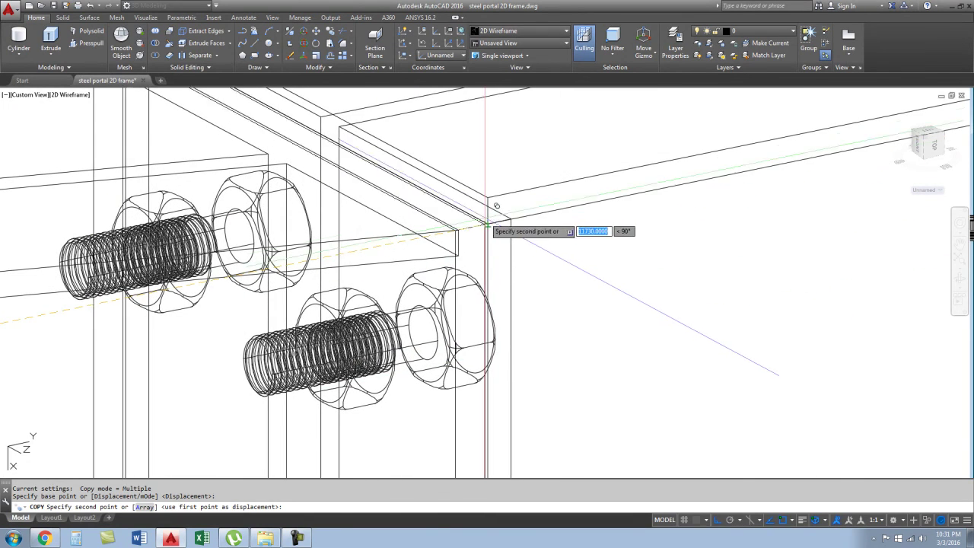
left_click(487, 224)
key("Escape")
- Window-select the right column's bolted plate connection
scroll(528, 183, "down", 3)
scroll(561, 267, "down", 2)
left_click(568, 176)
left_click(601, 279)
scroll(590, 317, "down", 3)
- Mirror the 21 bolt-connection objects about the ridge, keeping the originals
type("m")
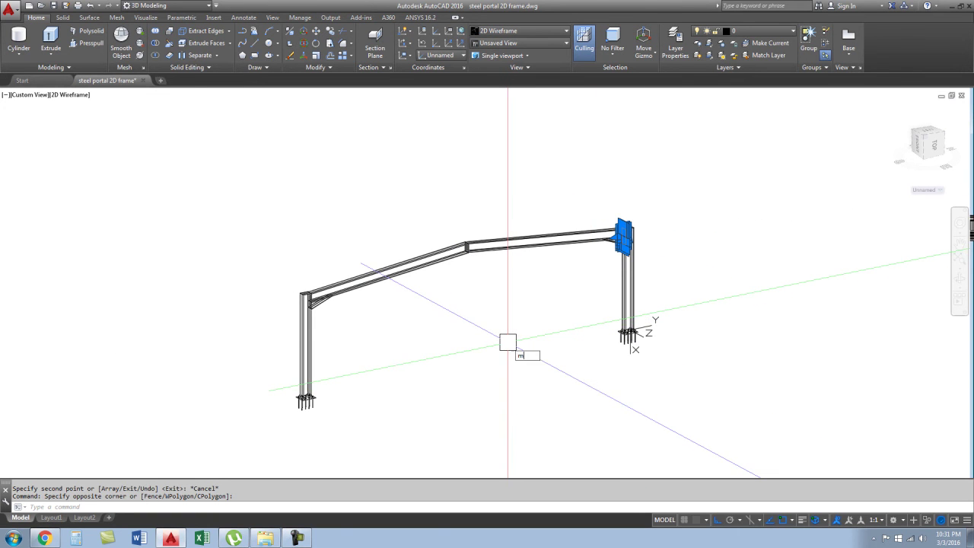
key("Return")
scroll(469, 244, "up", 5)
scroll(456, 214, "up", 3)
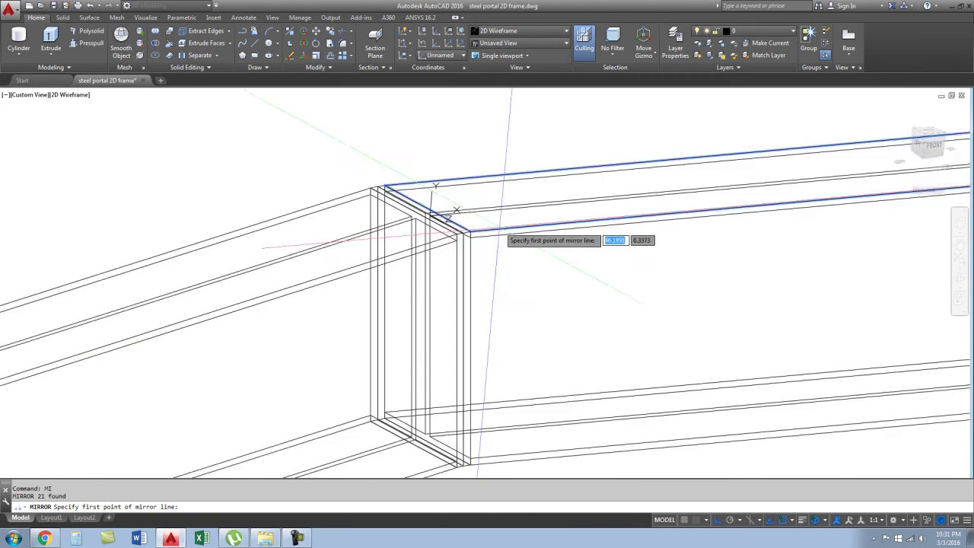
scroll(435, 228, "up", 2)
left_click(440, 237)
scroll(440, 237, "down", 3)
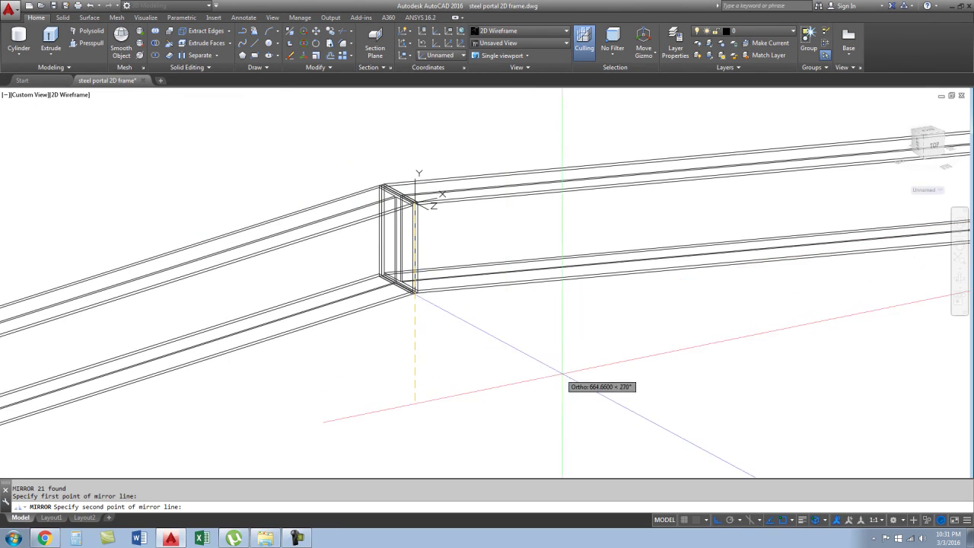
scroll(567, 373, "down", 5)
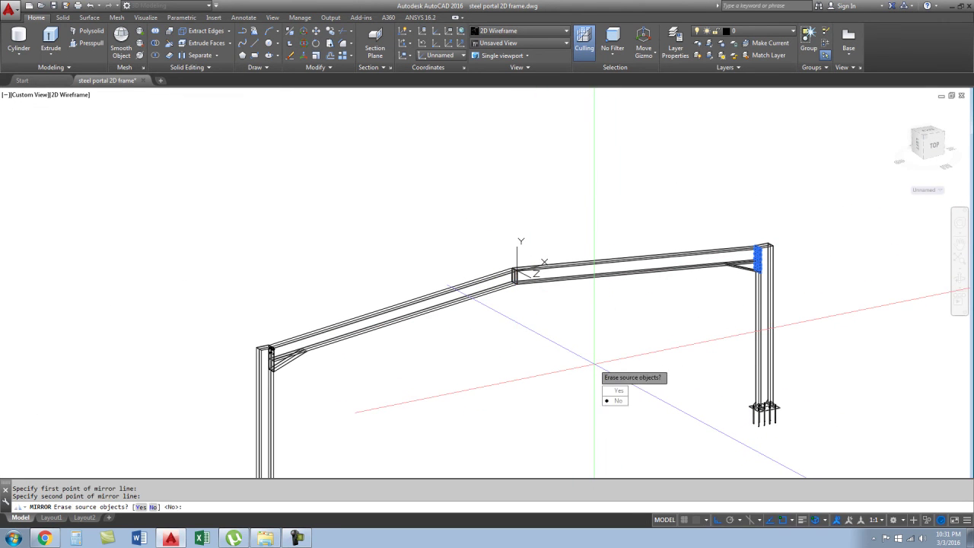
key("Return")
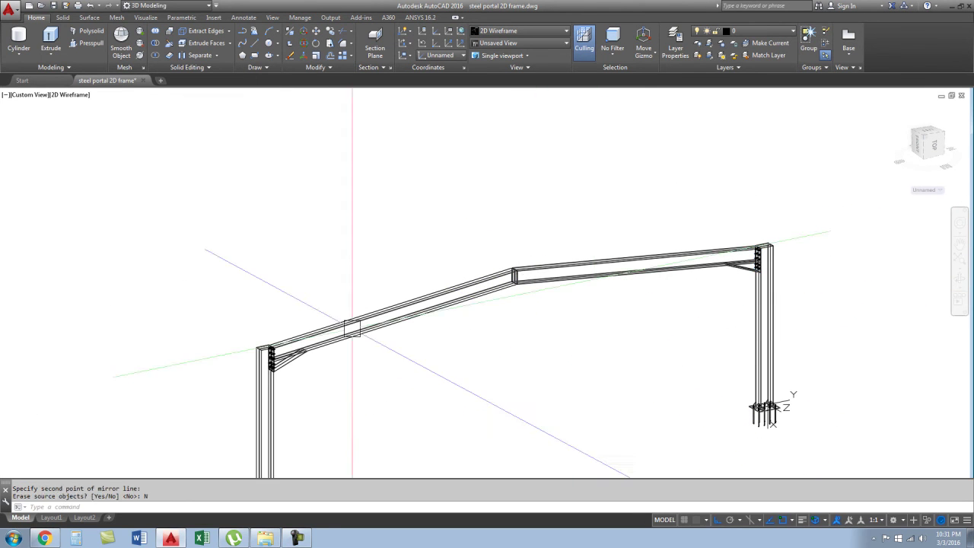
- Set the UCS to World, show the Right elevation, and zoom to extents
middle_click_drag(322, 242, 858, 183, "shift")
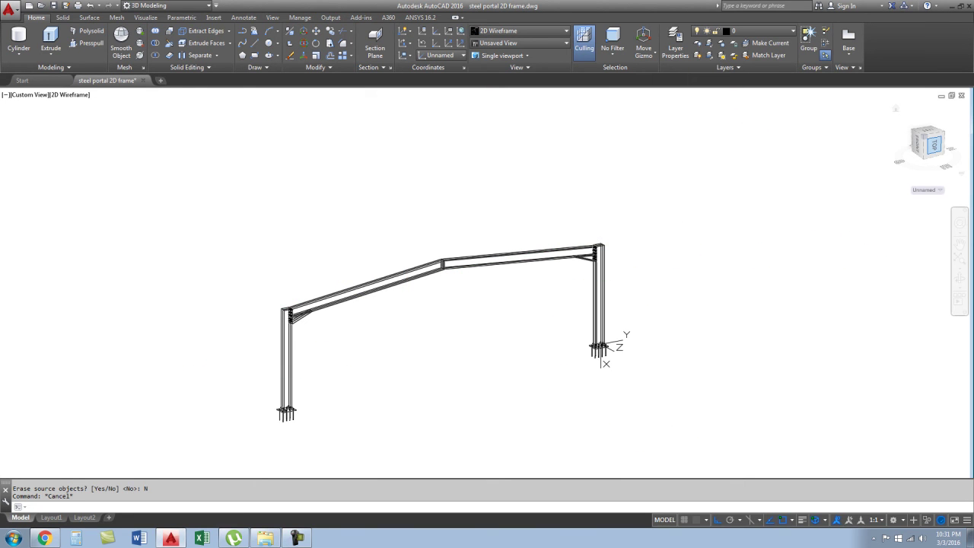
left_click(933, 143)
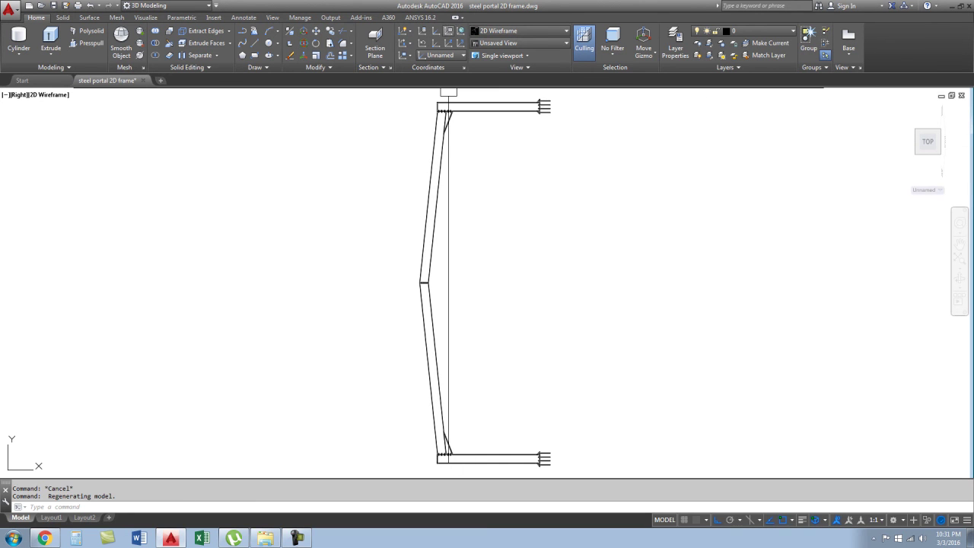
left_click(449, 30)
middle_click_drag(487, 335, 538, 326, "shift")
left_click(926, 144)
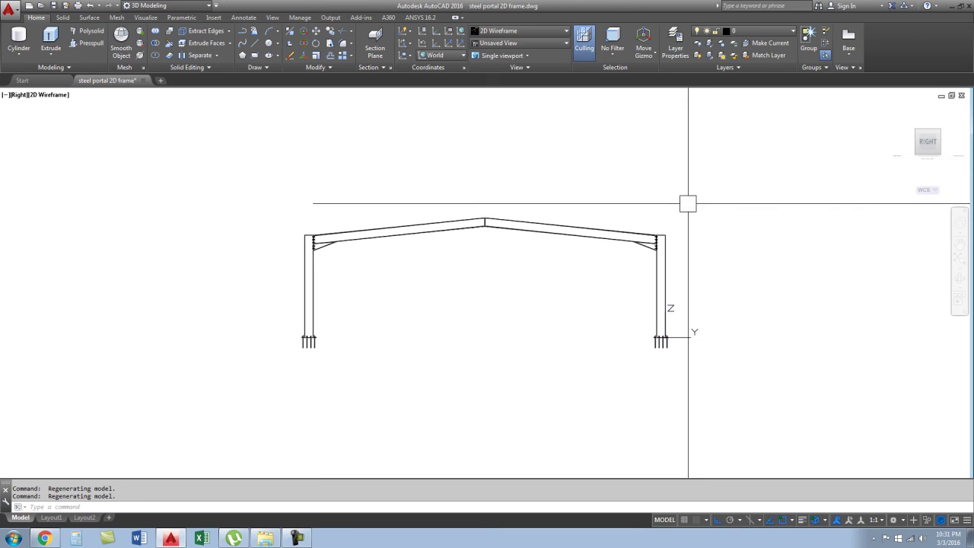
middle_click(520, 182)
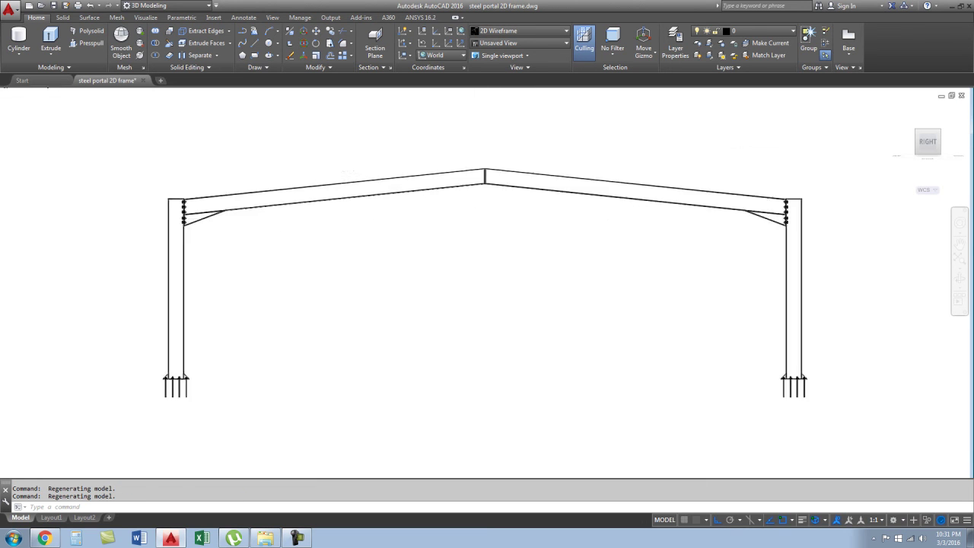